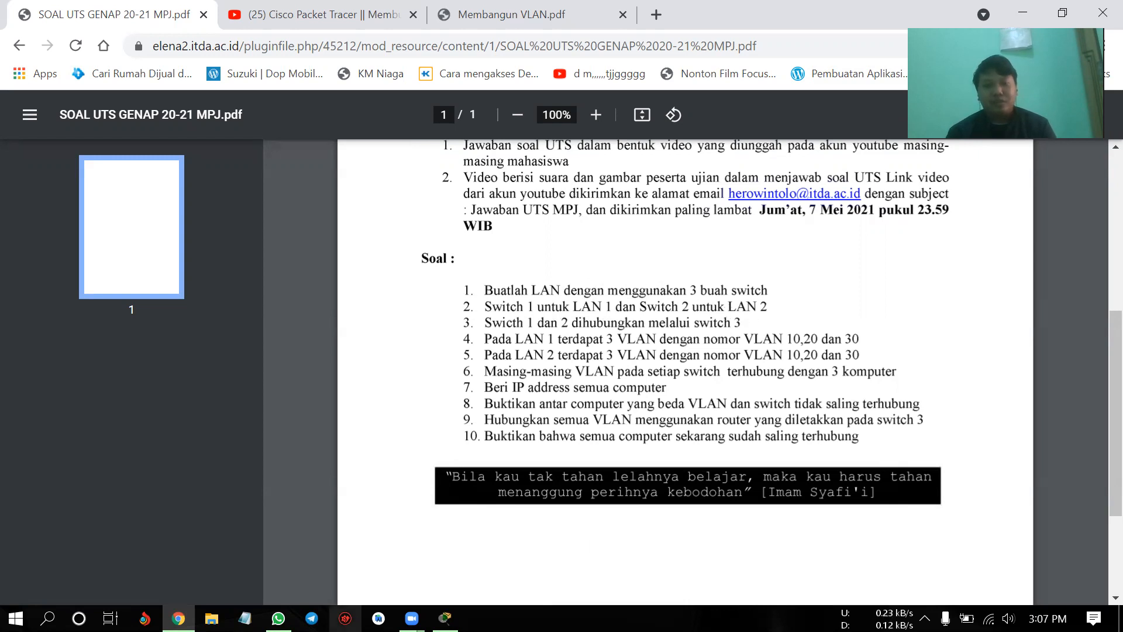
- Switch to Cisco Packet Tracer and place three 2950T-24 switches in the empty logical workspace
click(445, 617)
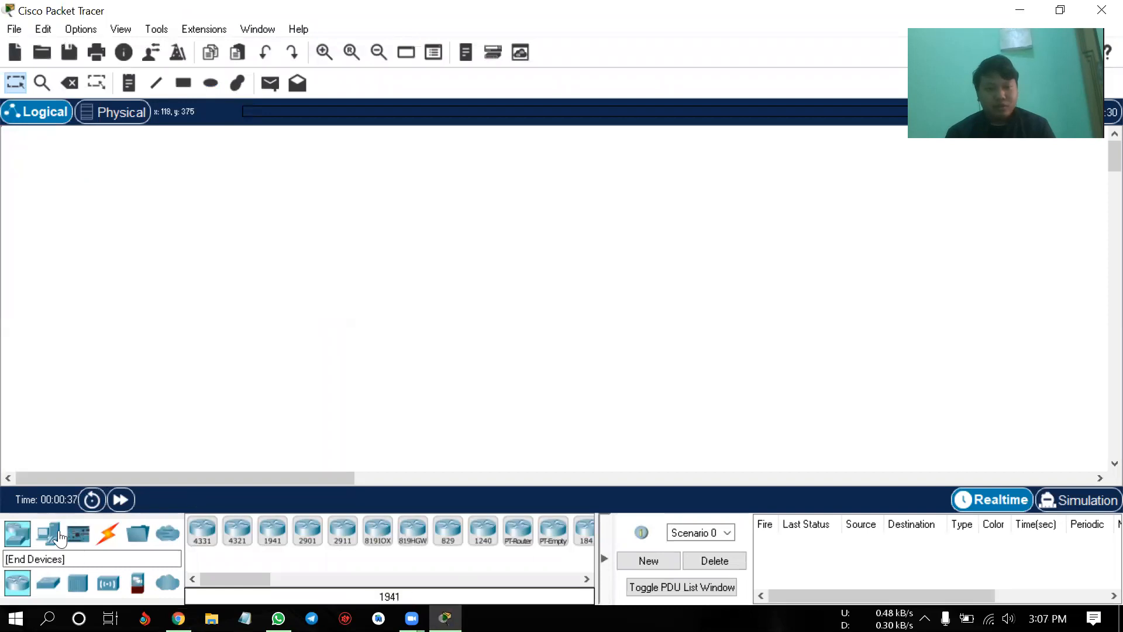
click(60, 582)
drag(486, 533, 168, 302)
drag(489, 538, 395, 263)
drag(489, 532, 579, 310)
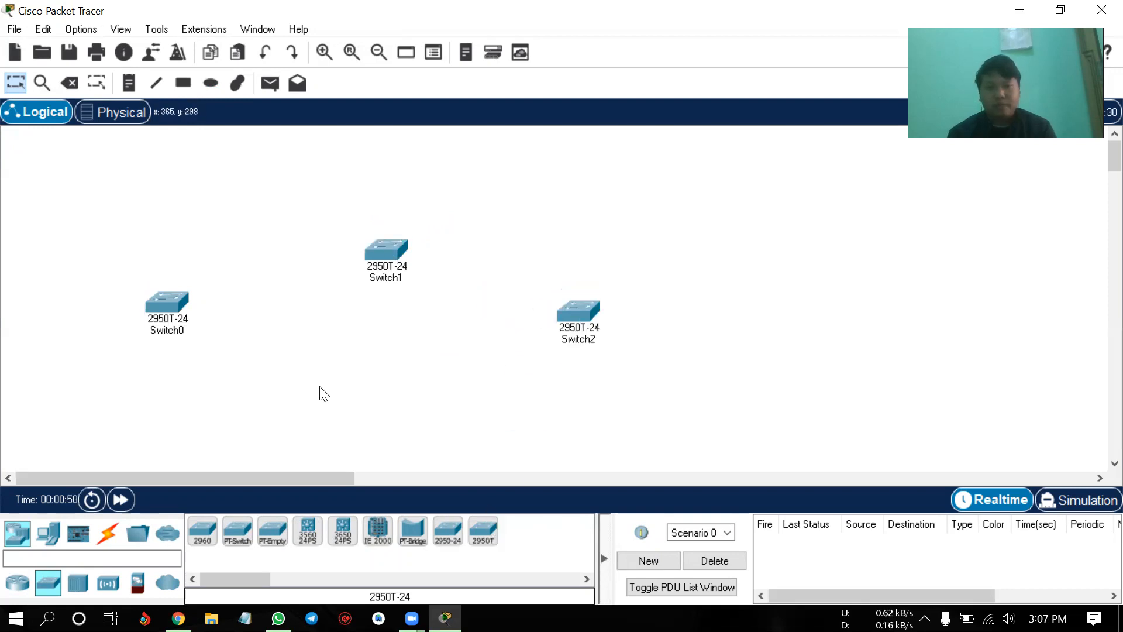
- Rearrange the three switches into a triangle, with Switch1 at the apex and Switch0 and Switch2 below on either side
drag(156, 298, 181, 312)
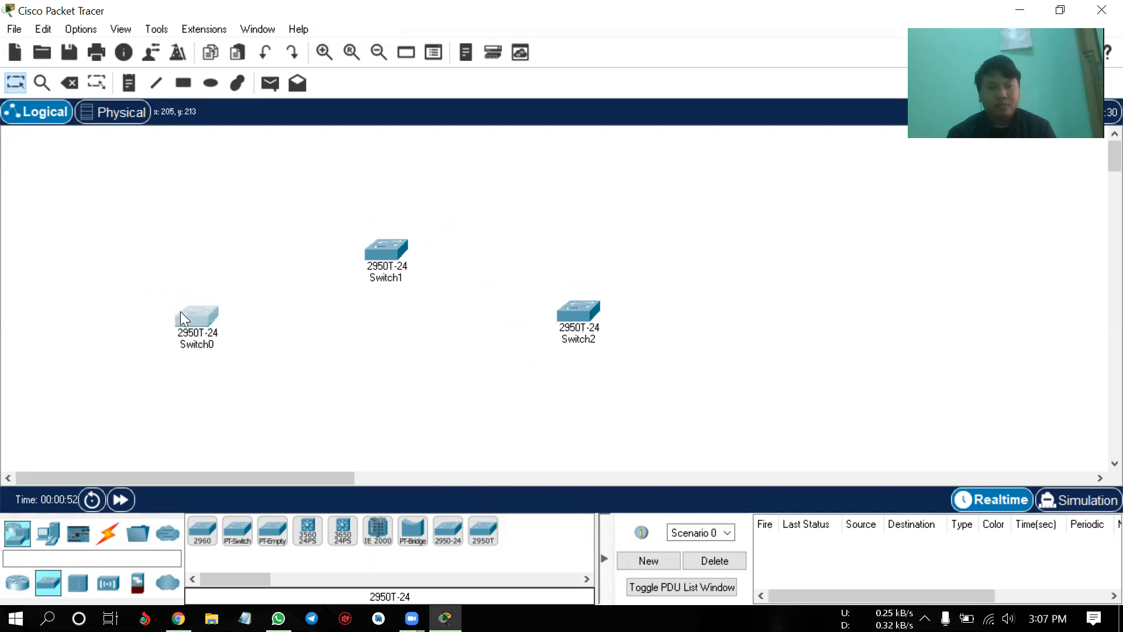
drag(583, 313, 561, 316)
drag(389, 248, 378, 227)
mouse_move(545, 315)
mouse_down()
mouse_move(545, 304)
mouse_move(540, 316)
mouse_up()
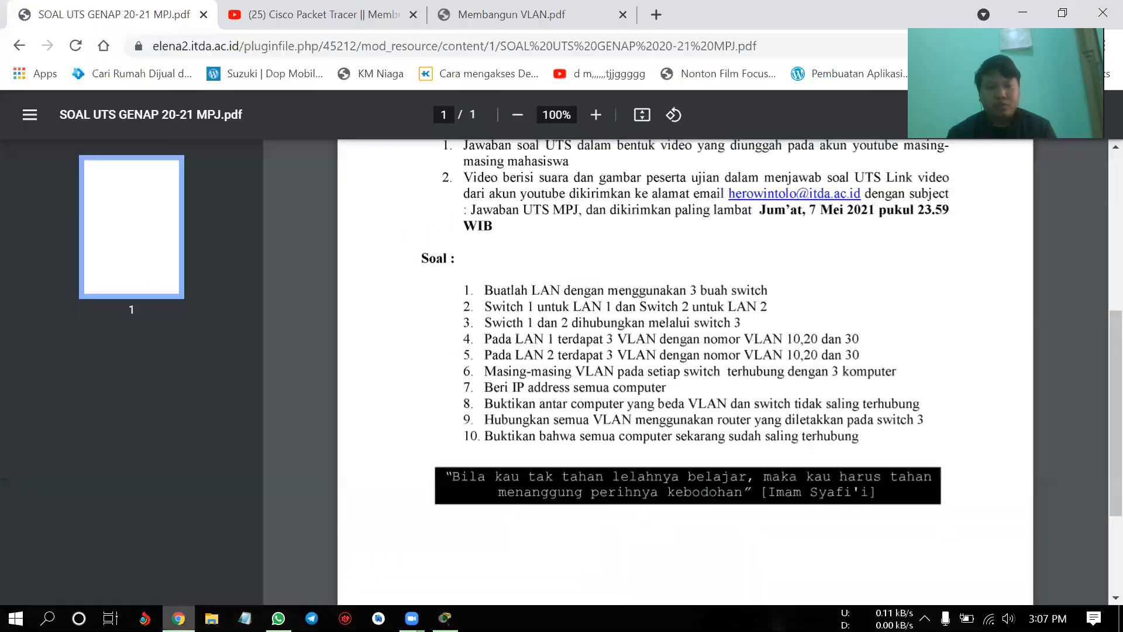
- Check the switch roles in the exam PDF in Chrome and rename Switch0 as "Switch 1" in Packet Tracer
click(178, 618)
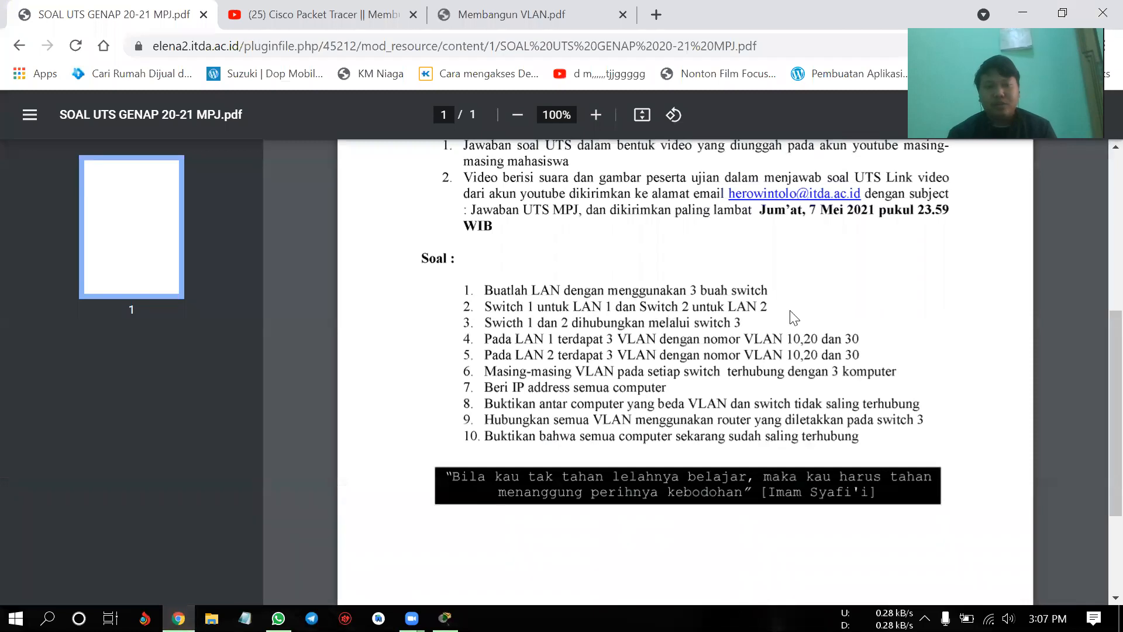
click(445, 618)
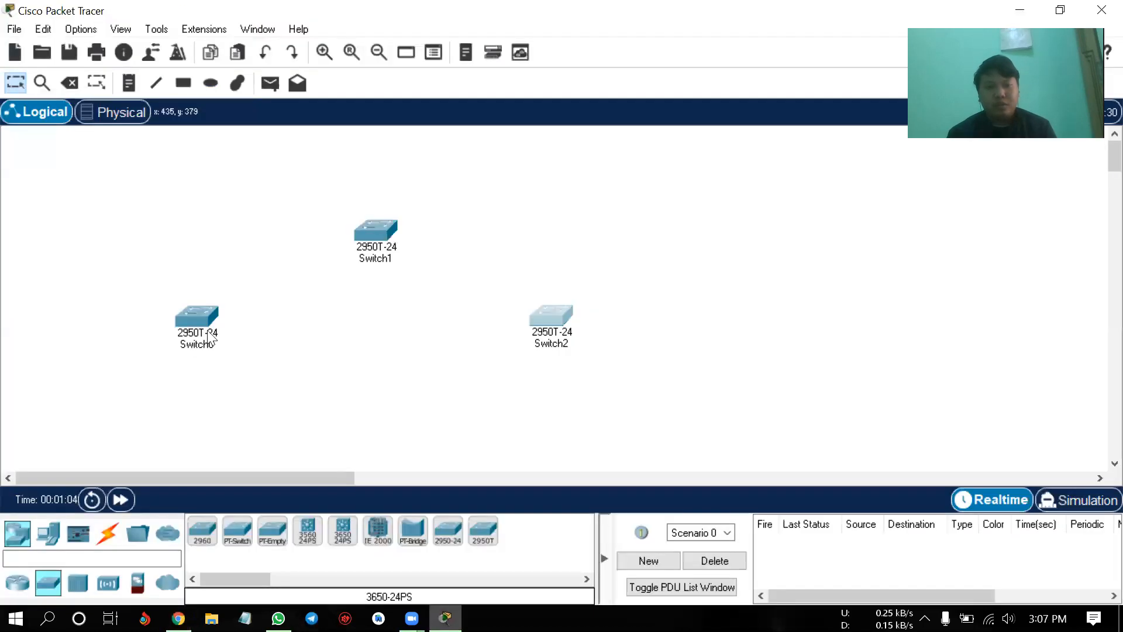
click(199, 354)
click(199, 347)
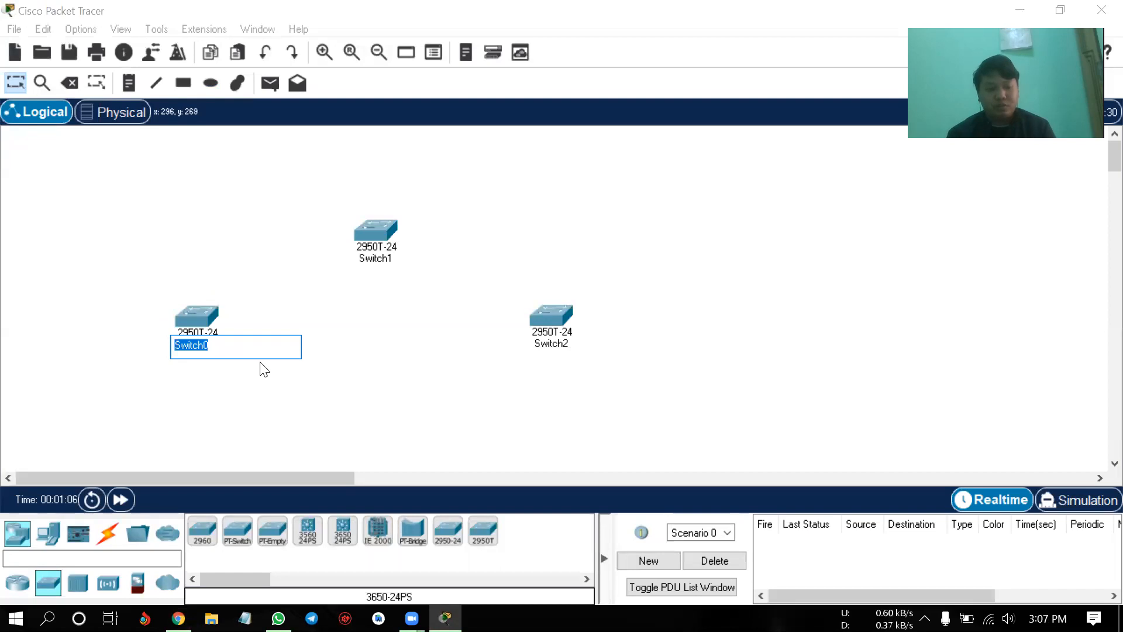
text(Sw)
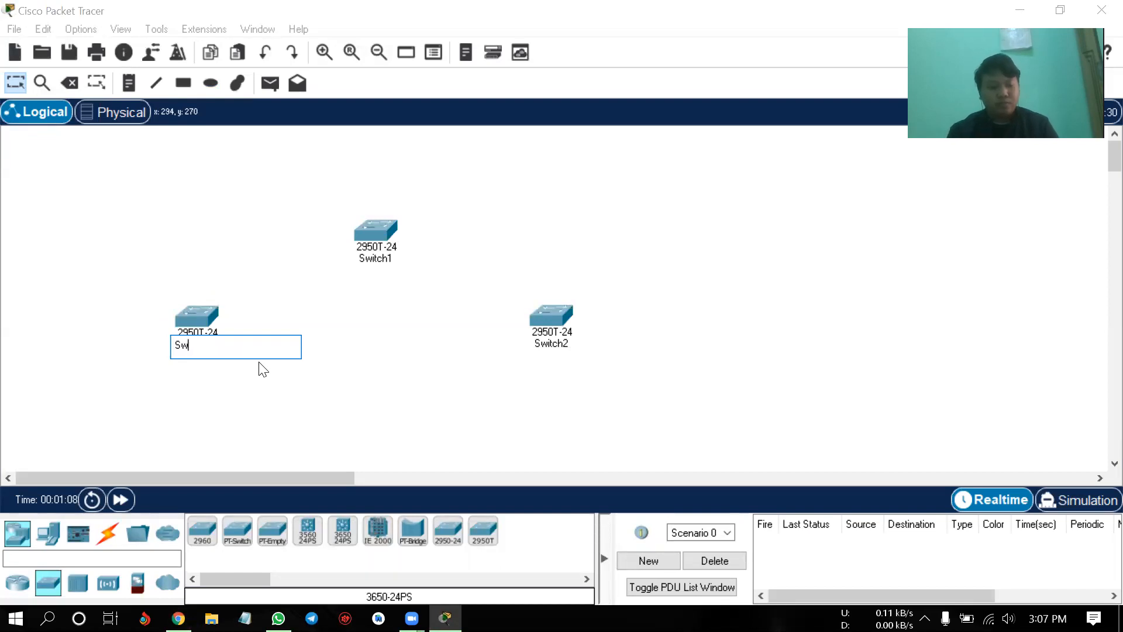
text(itch 1)
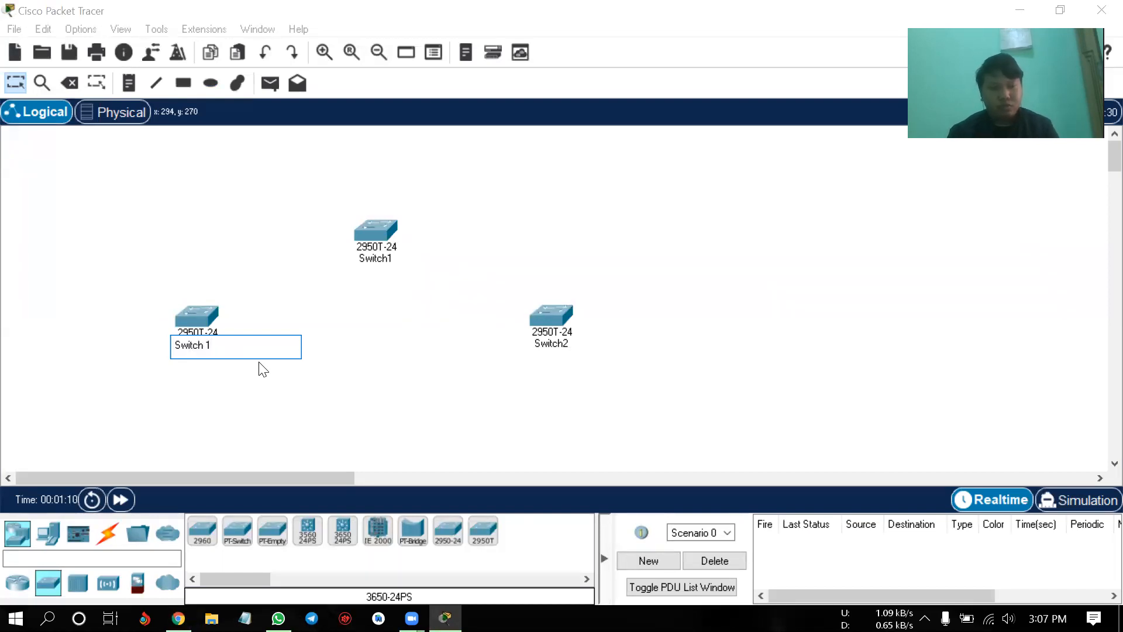
click(559, 344)
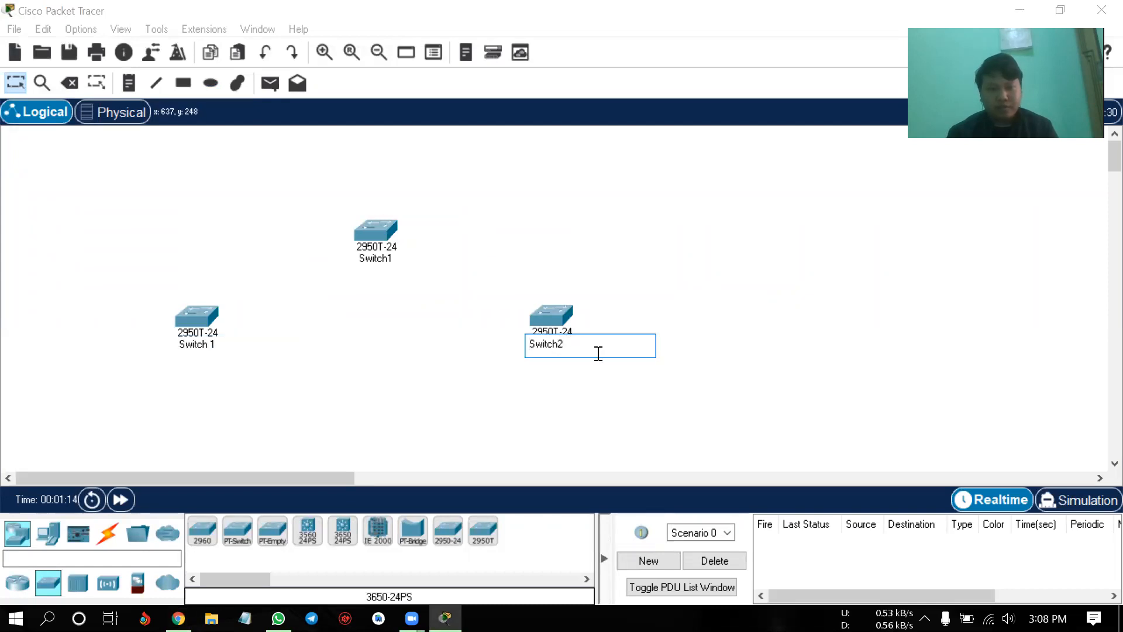
click(375, 355)
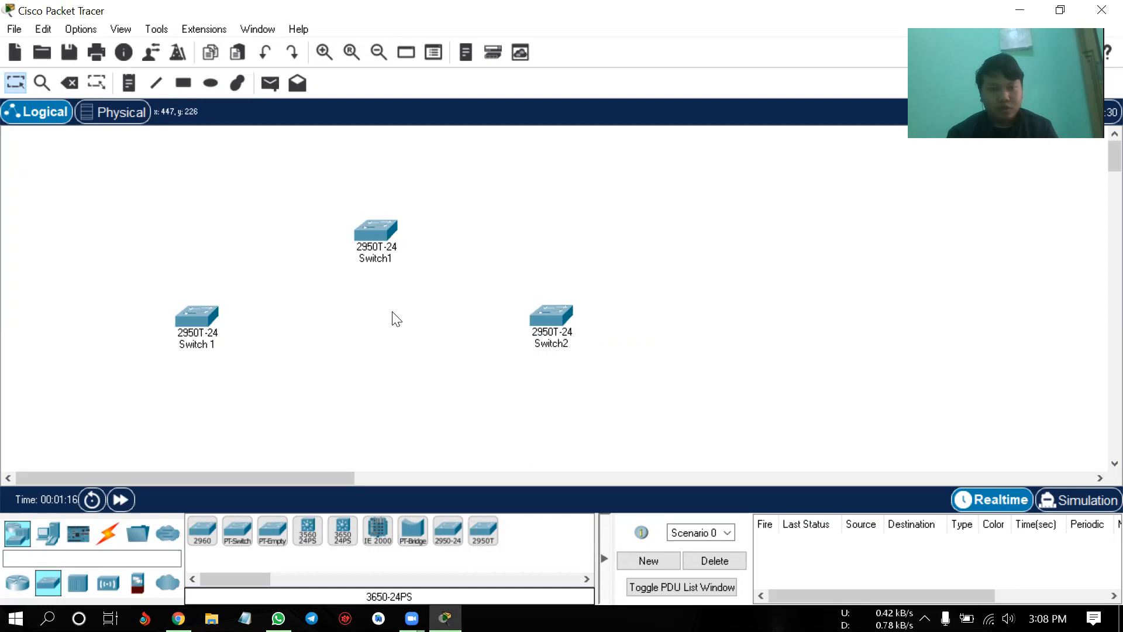
- Rename the switch at the apex of the triangle as Switch3
click(371, 259)
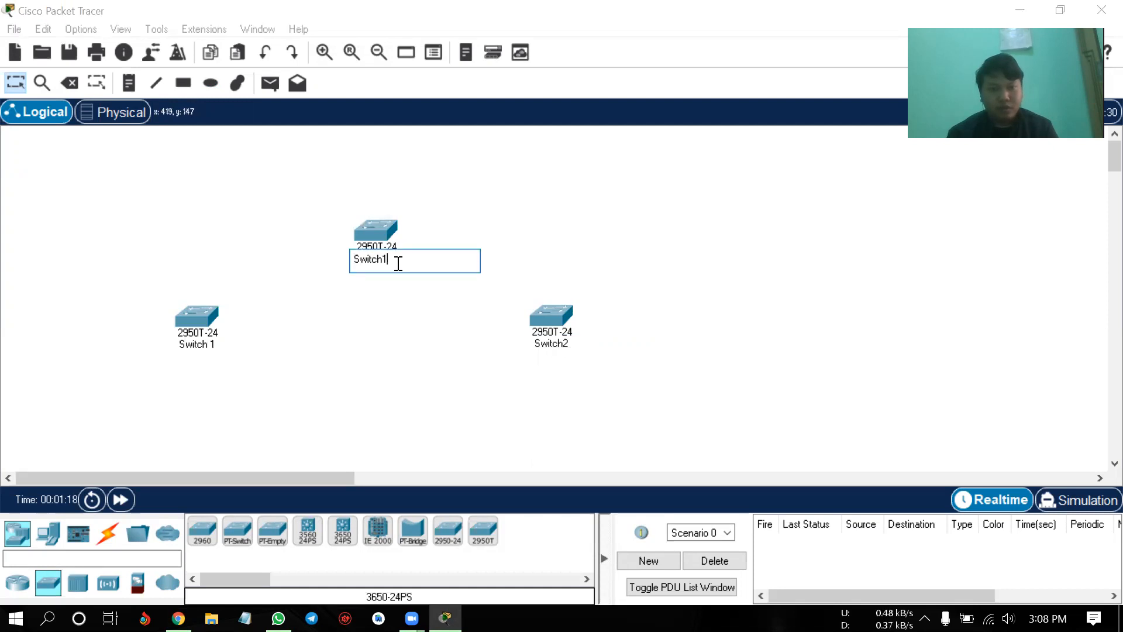
key(BackSpace)
text(3)
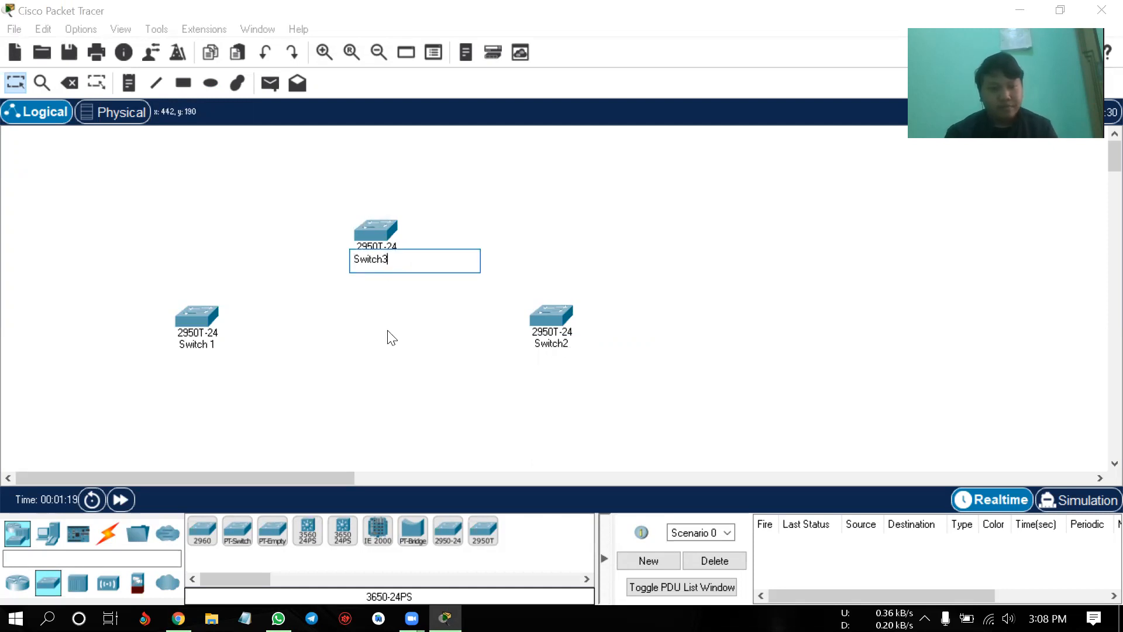
click(393, 348)
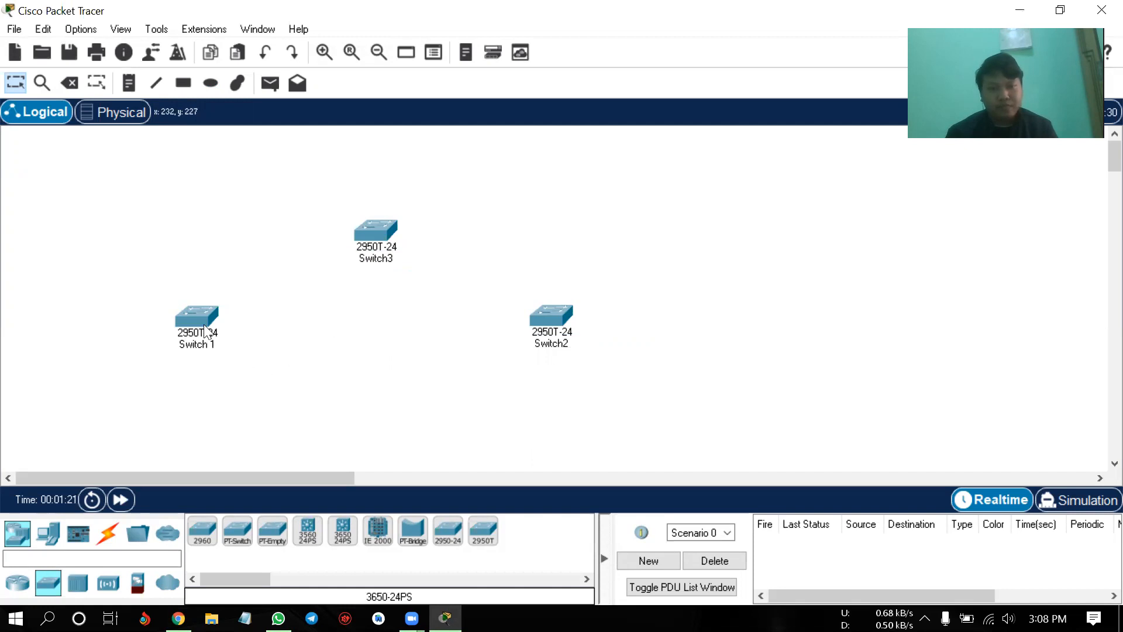
- Remove the space from the lower-left switch's label so that its name reads Switch1
click(201, 345)
click(212, 345)
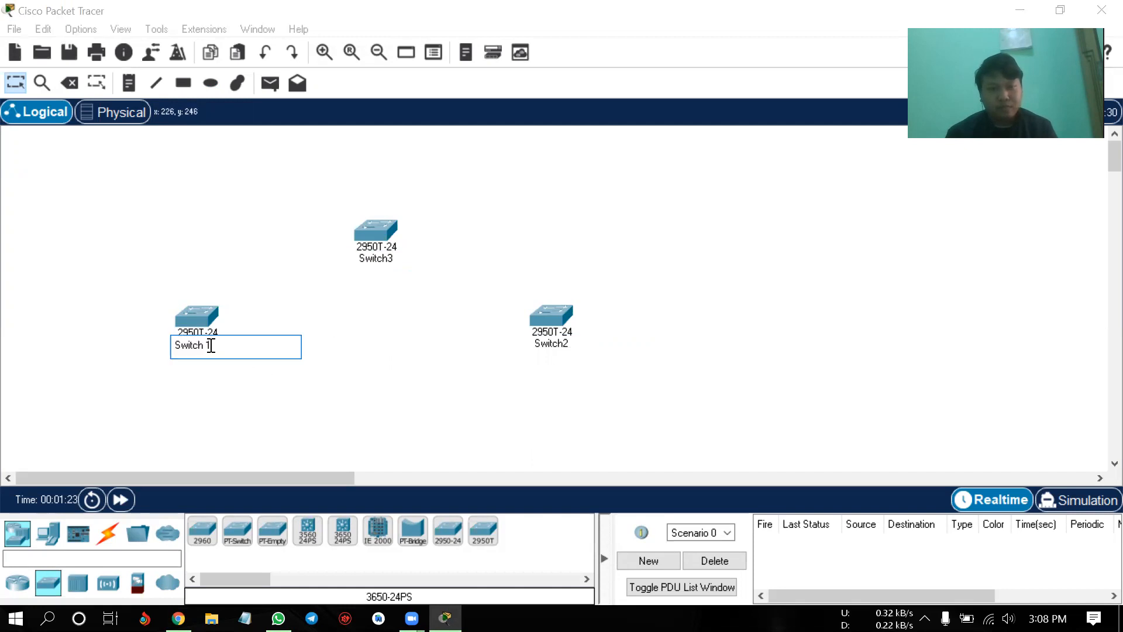
key(BackSpace)
click(417, 304)
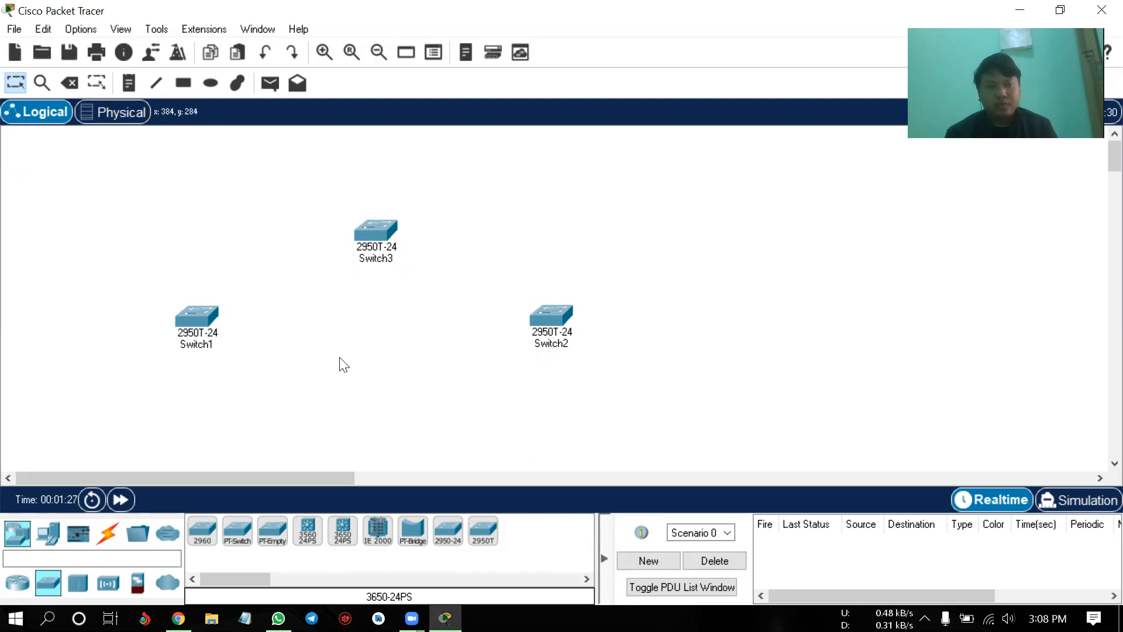
- Recheck the exam PDF and connect Switch1 FastEthernet0/10 to Switch3 FastEthernet0/1 with a copper cross-over cable
click(179, 618)
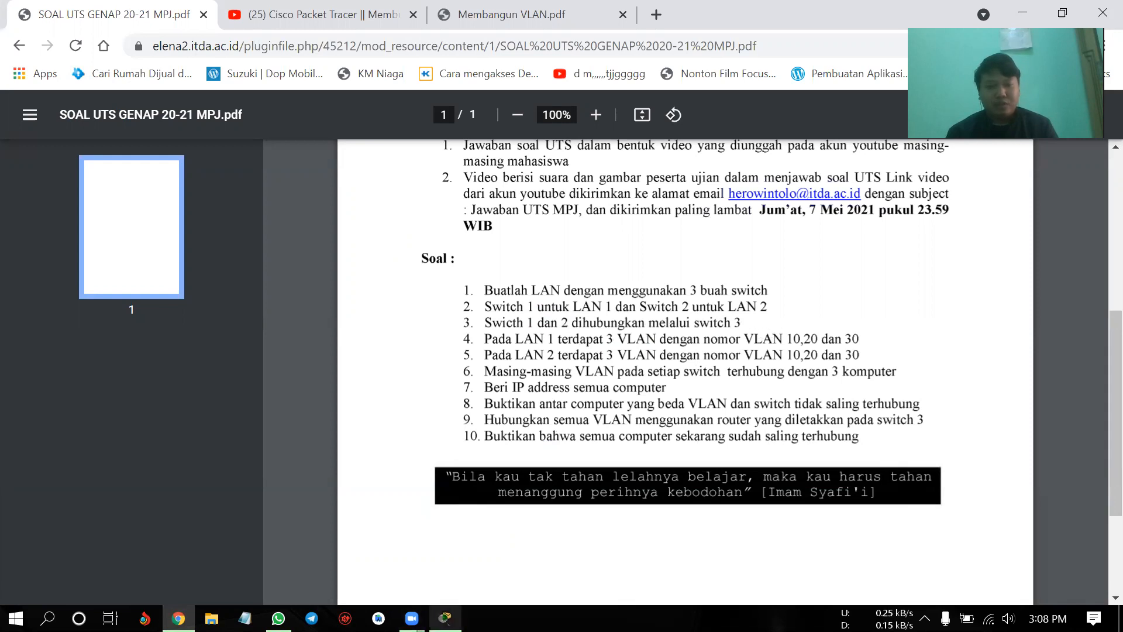
click(446, 618)
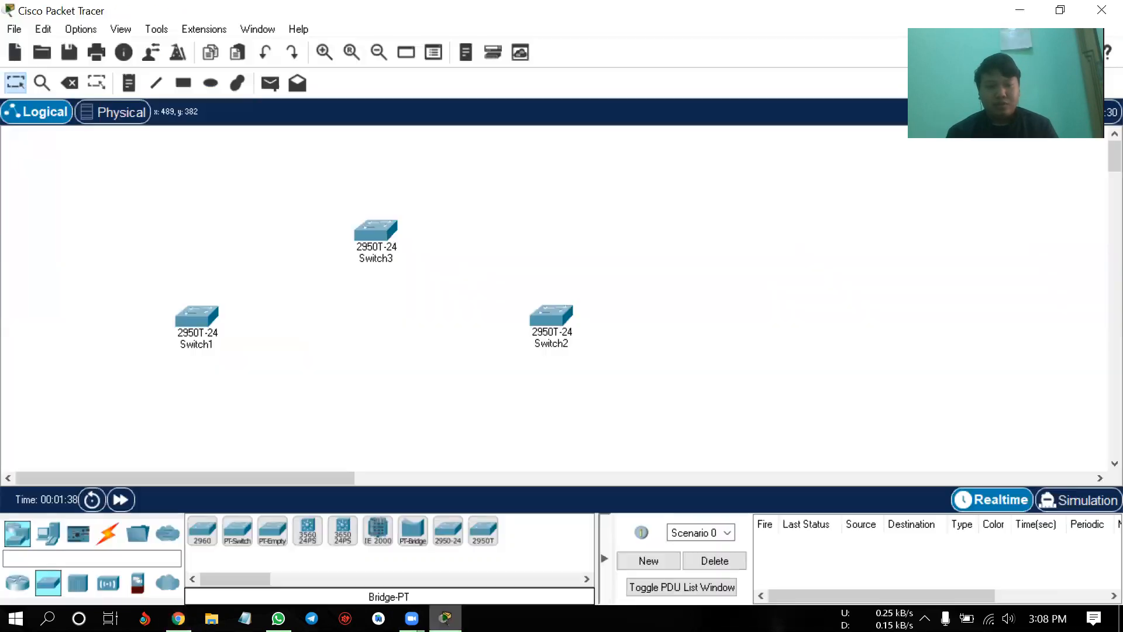
click(108, 533)
click(307, 550)
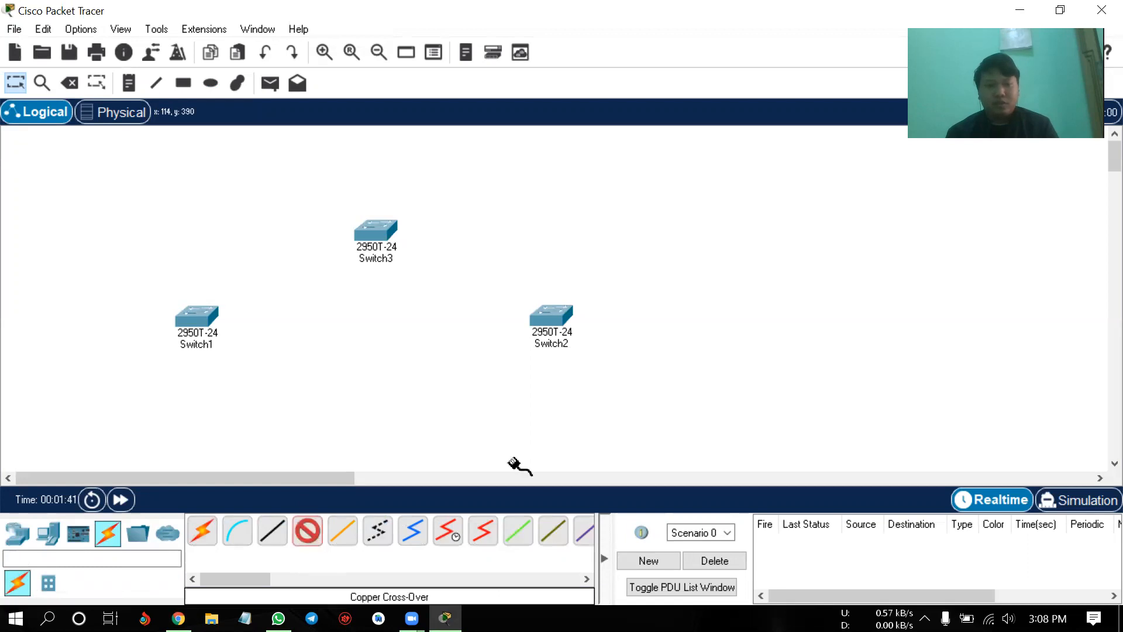
click(186, 324)
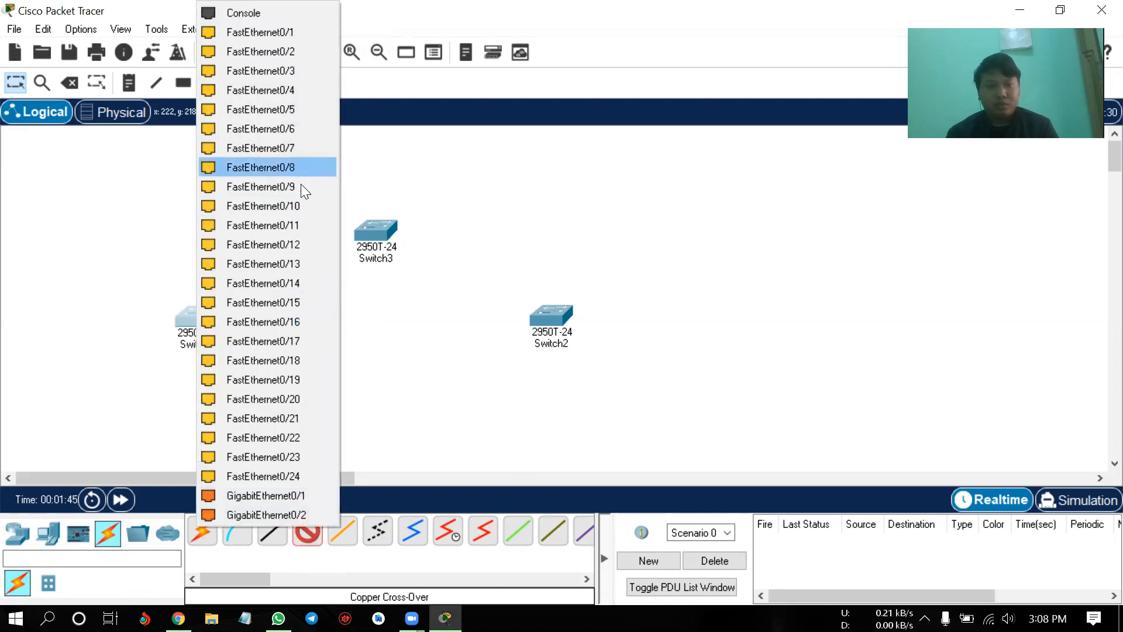
click(300, 206)
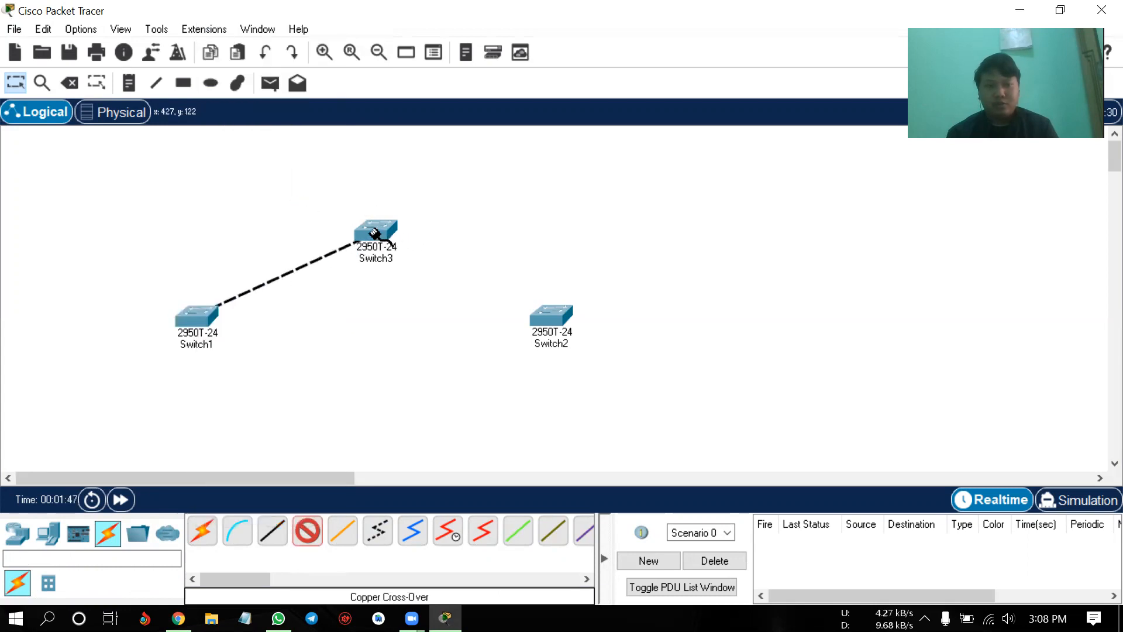
click(376, 232)
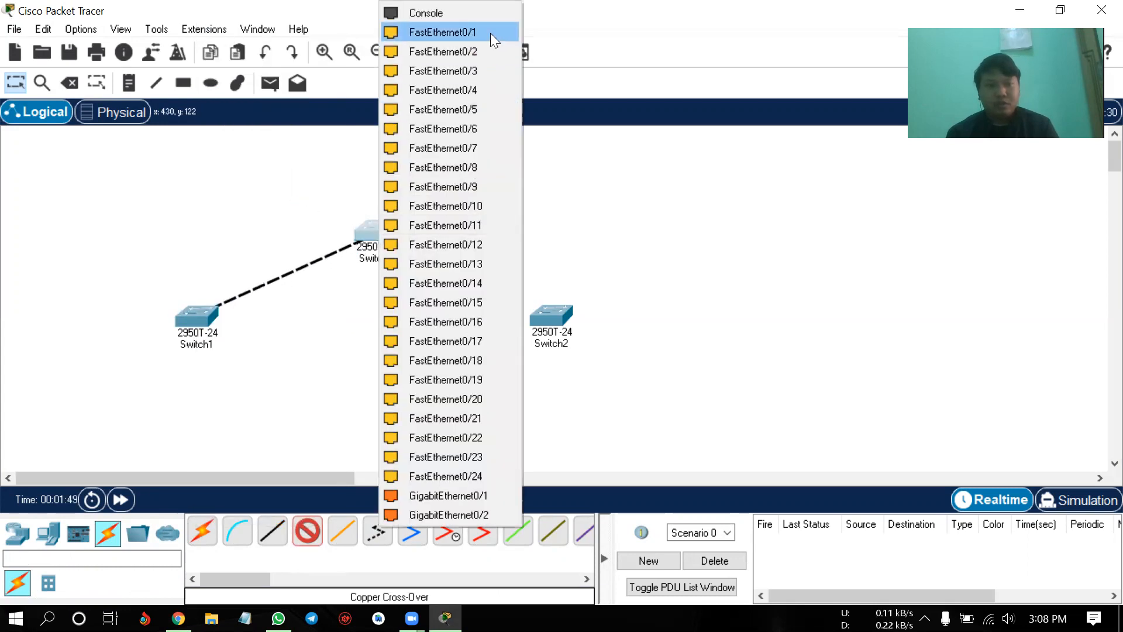
click(471, 33)
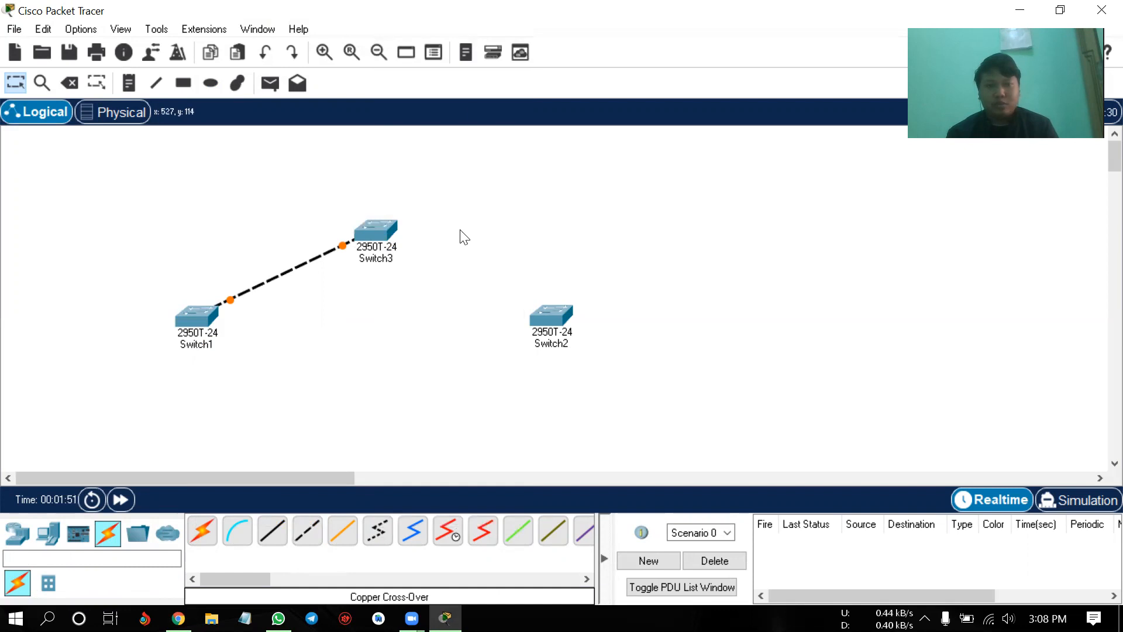
- Connect Switch2 FastEthernet0/10 to Switch3 FastEthernet0/2 with a copper cross-over cable
click(316, 534)
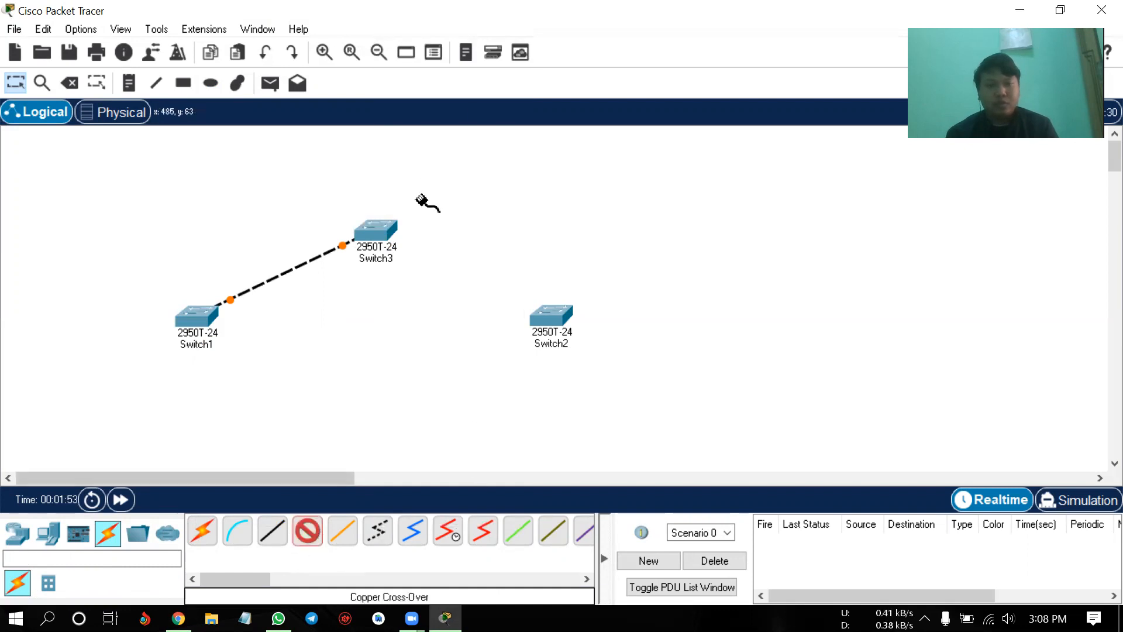
click(553, 319)
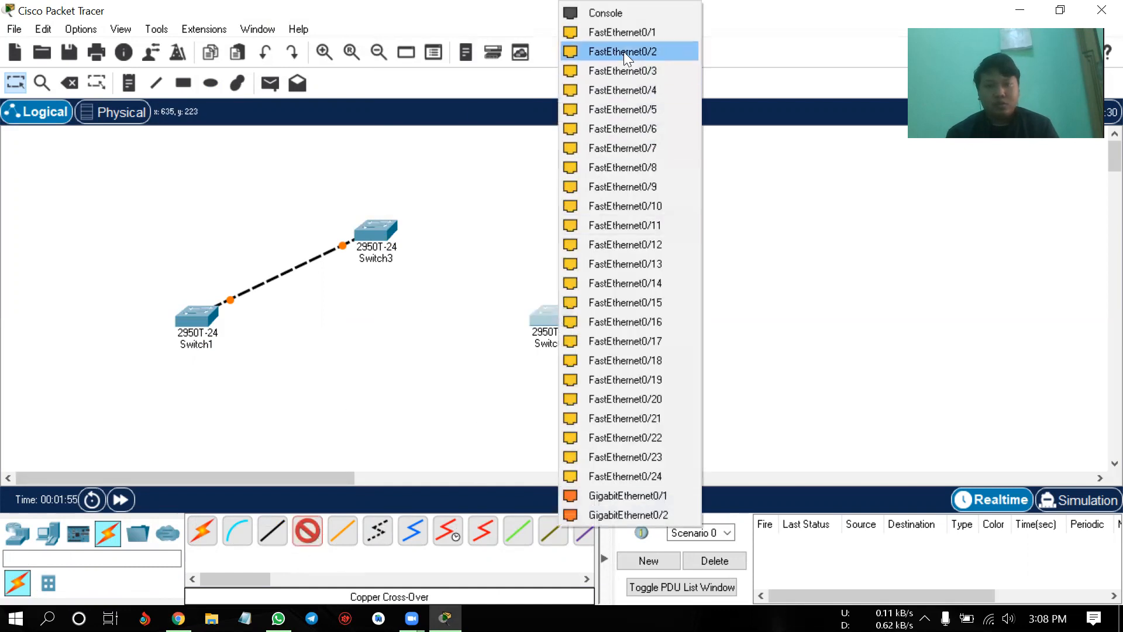
click(625, 206)
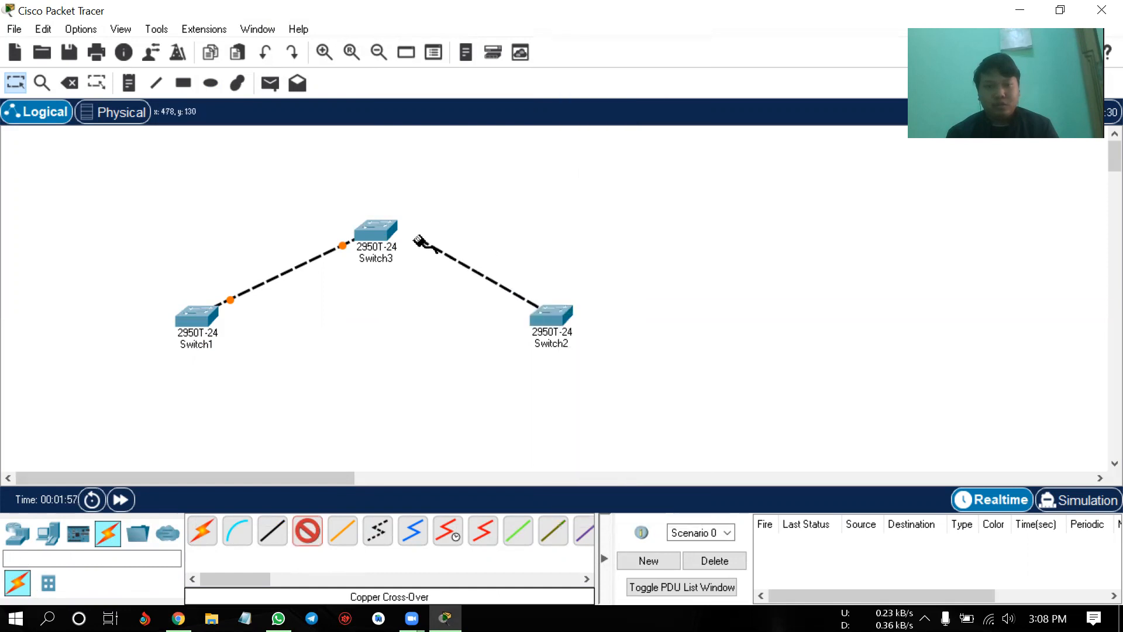
click(376, 230)
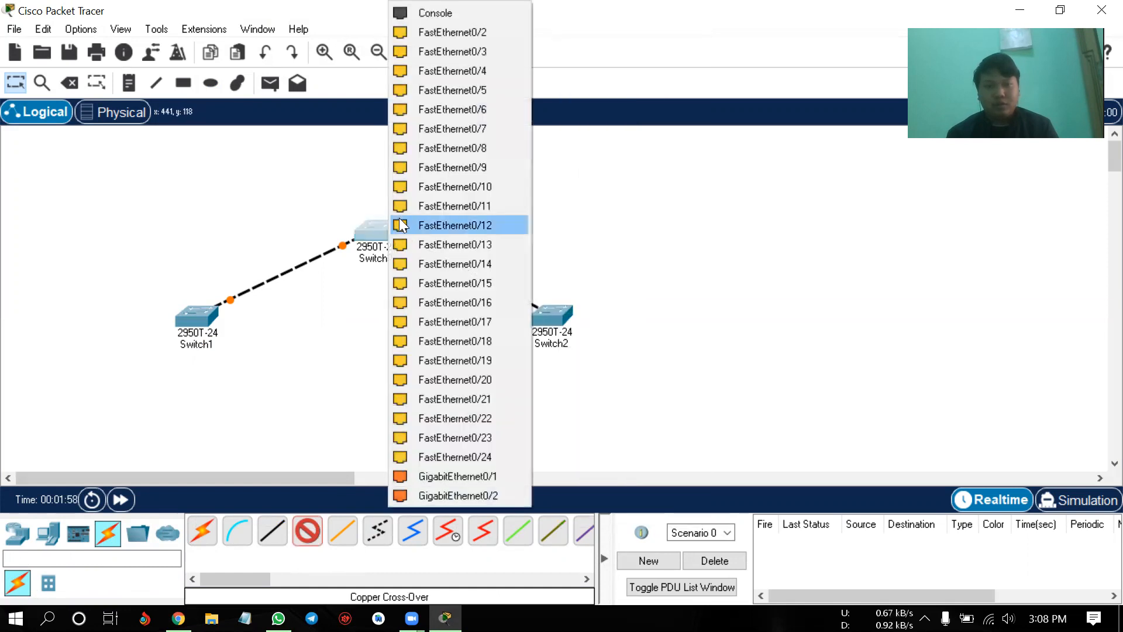
click(466, 36)
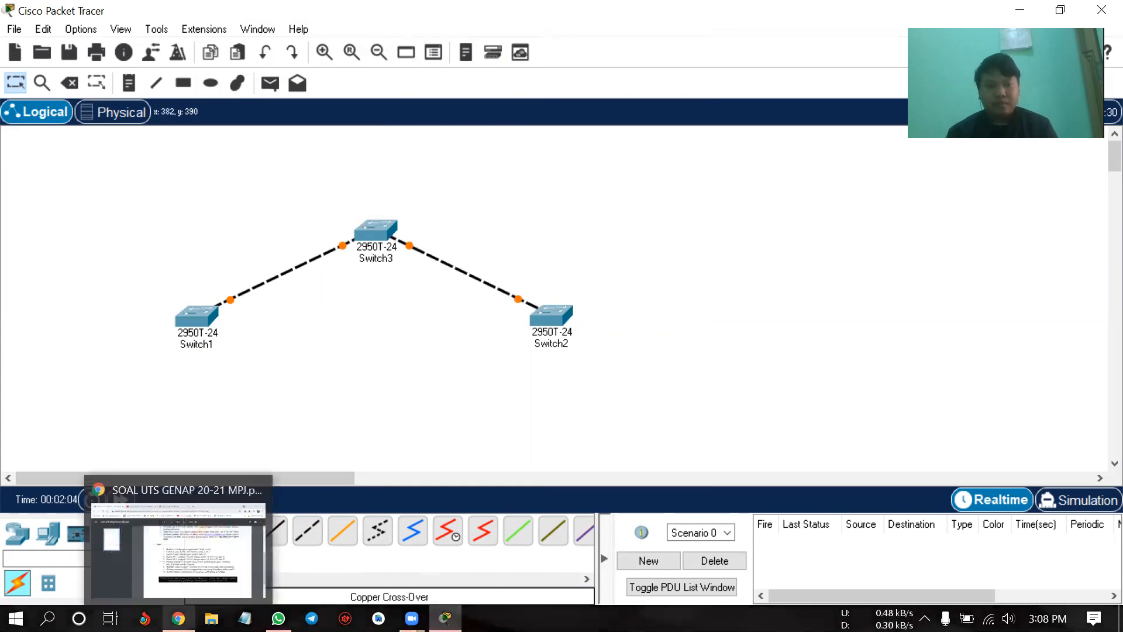
- Review the VLAN tasks in the exam PDF and enter global configuration mode in Switch1's CLI with en and conf t
click(179, 619)
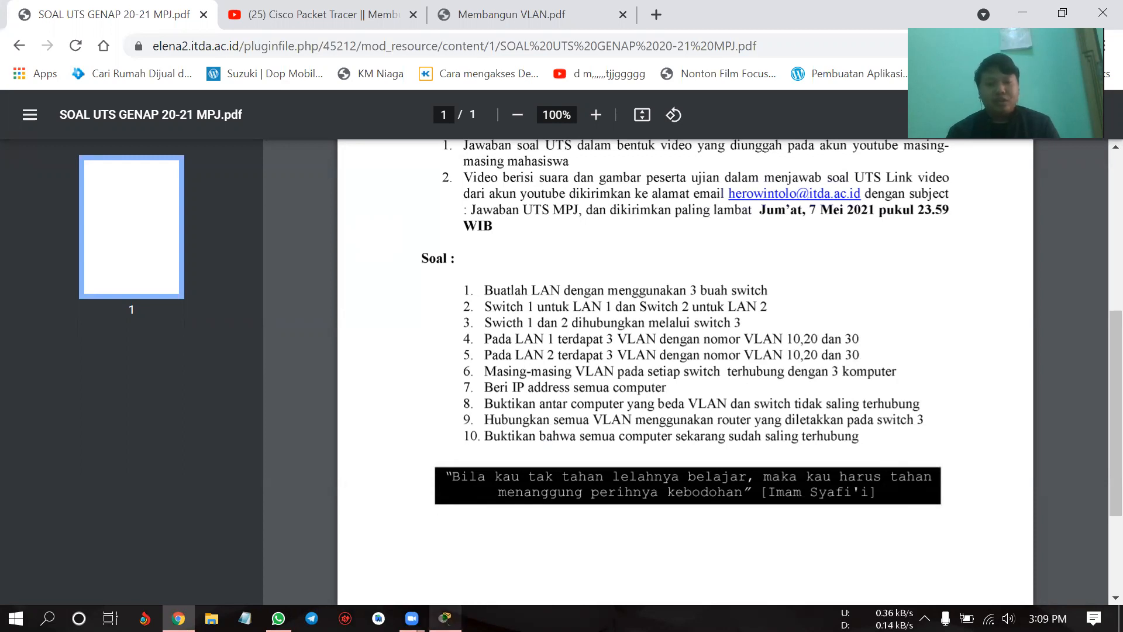
click(445, 617)
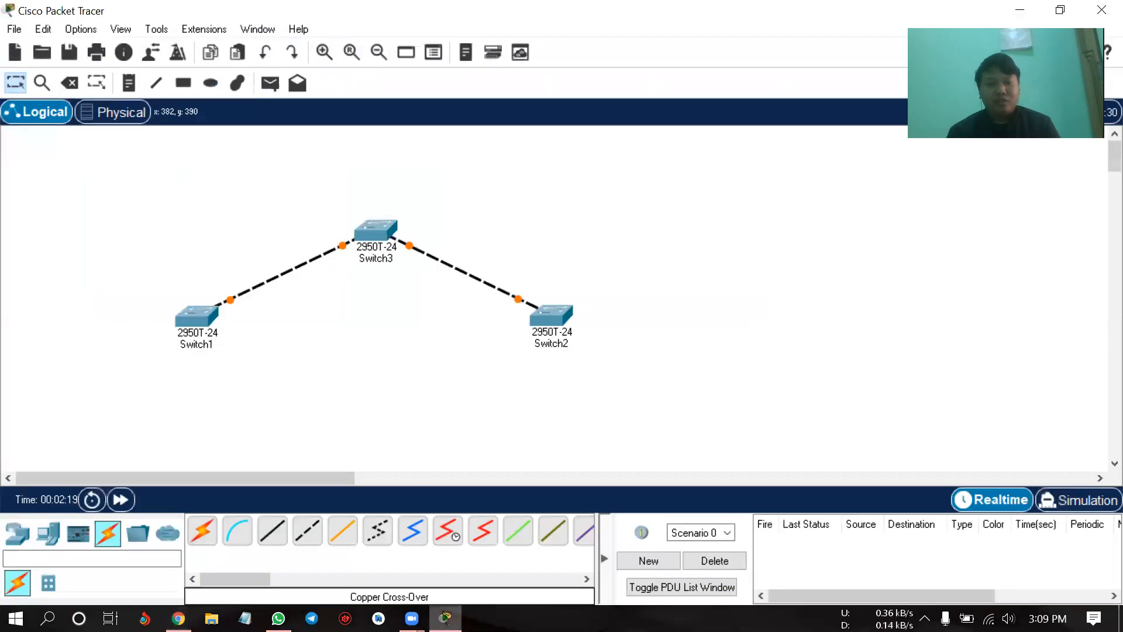
click(195, 319)
click(390, 42)
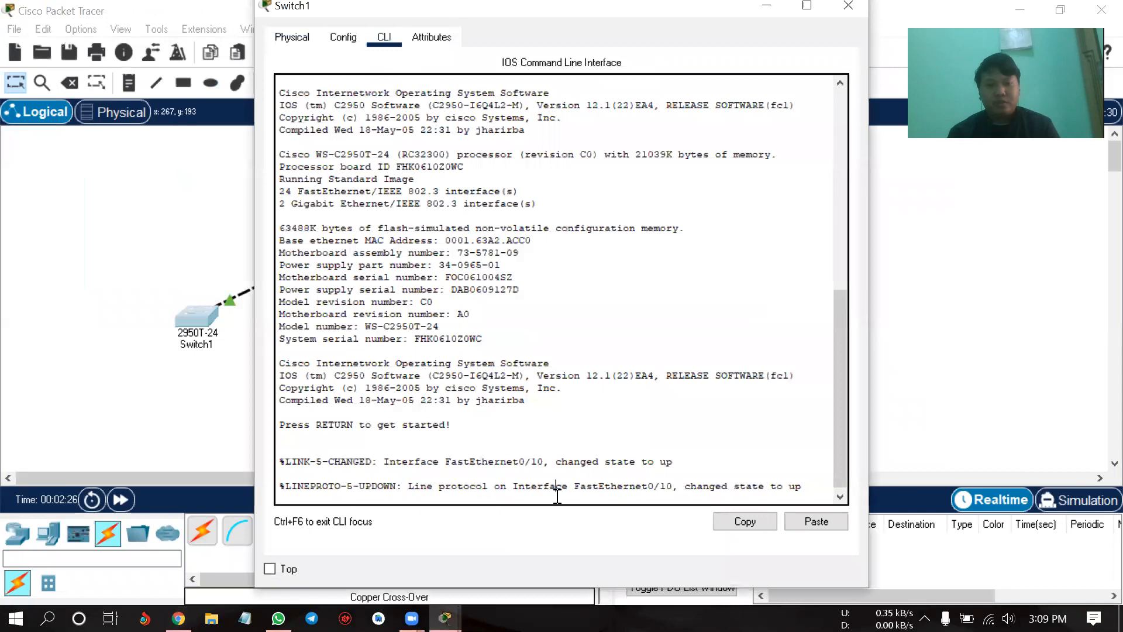
key(Return)
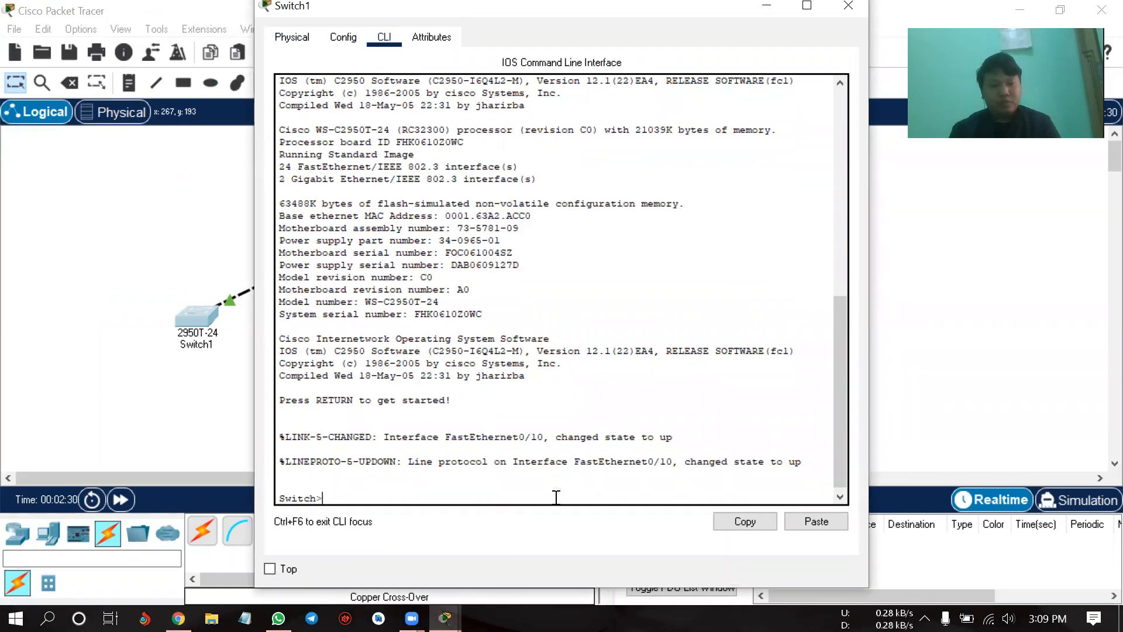
text(en)
key(Return)
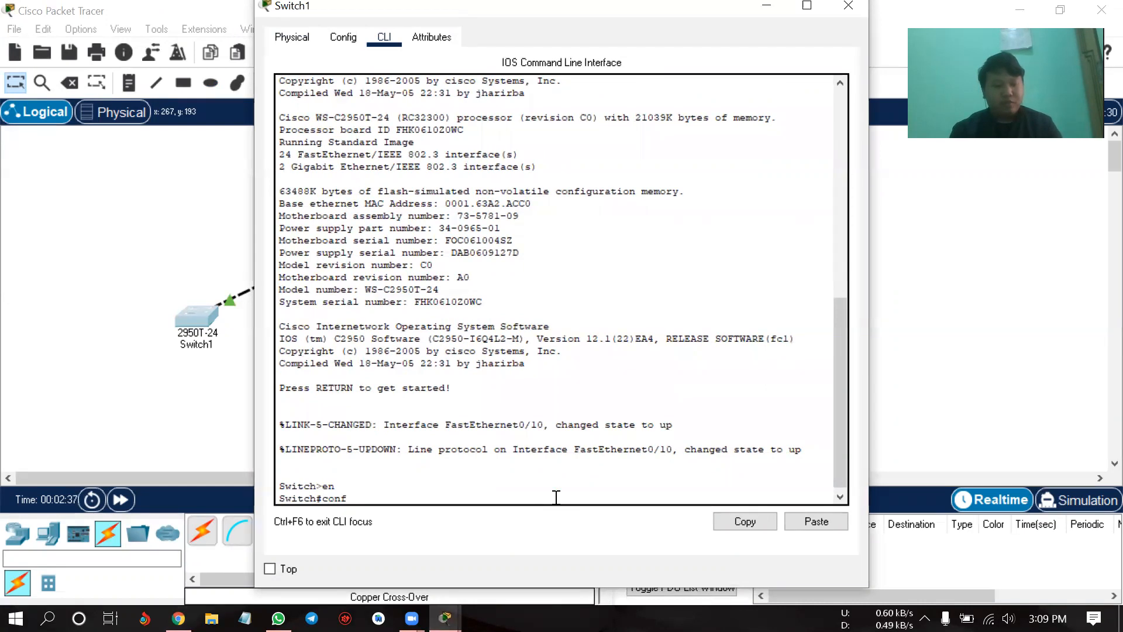
key(Return)
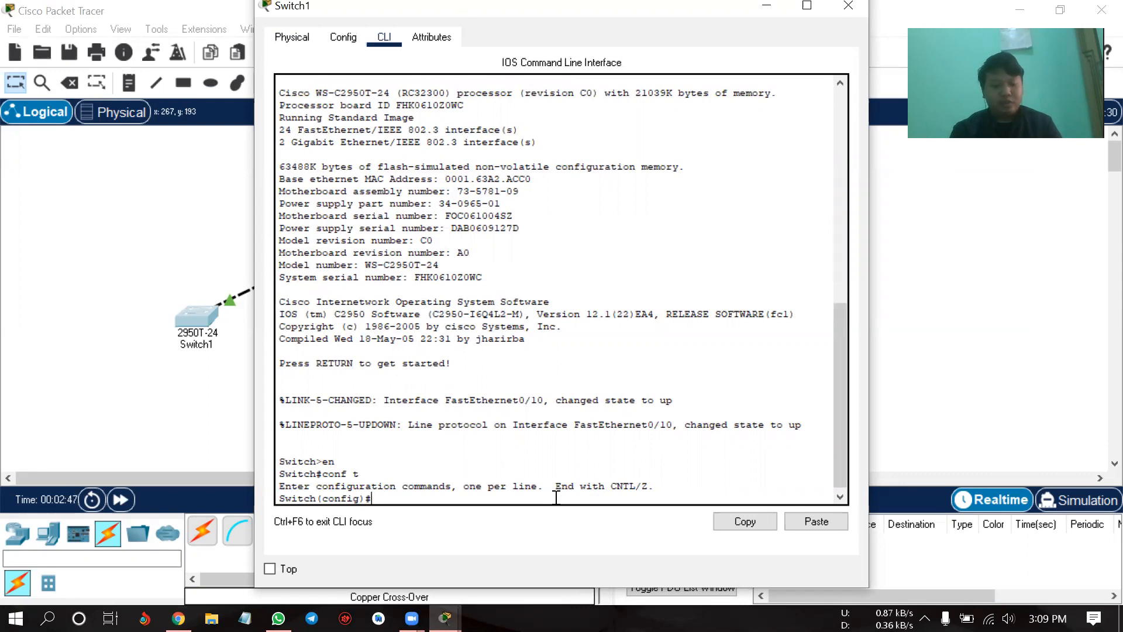
- Create VLAN 10 on Switch1 with the name VLAN-10 and return to global configuration mode
text(terface)
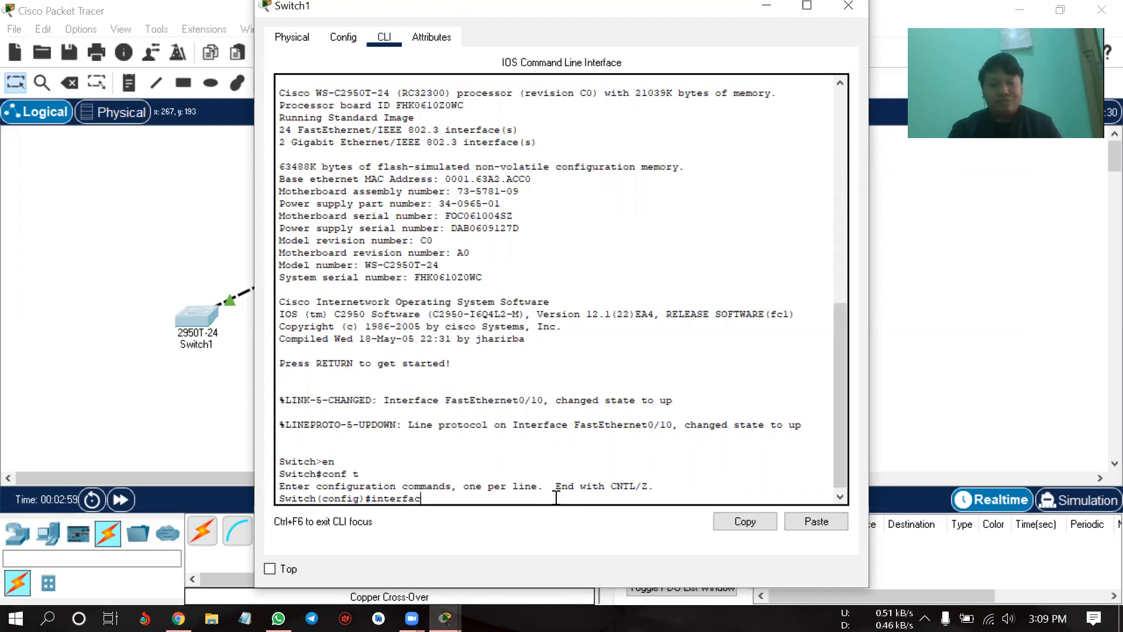
text(v)
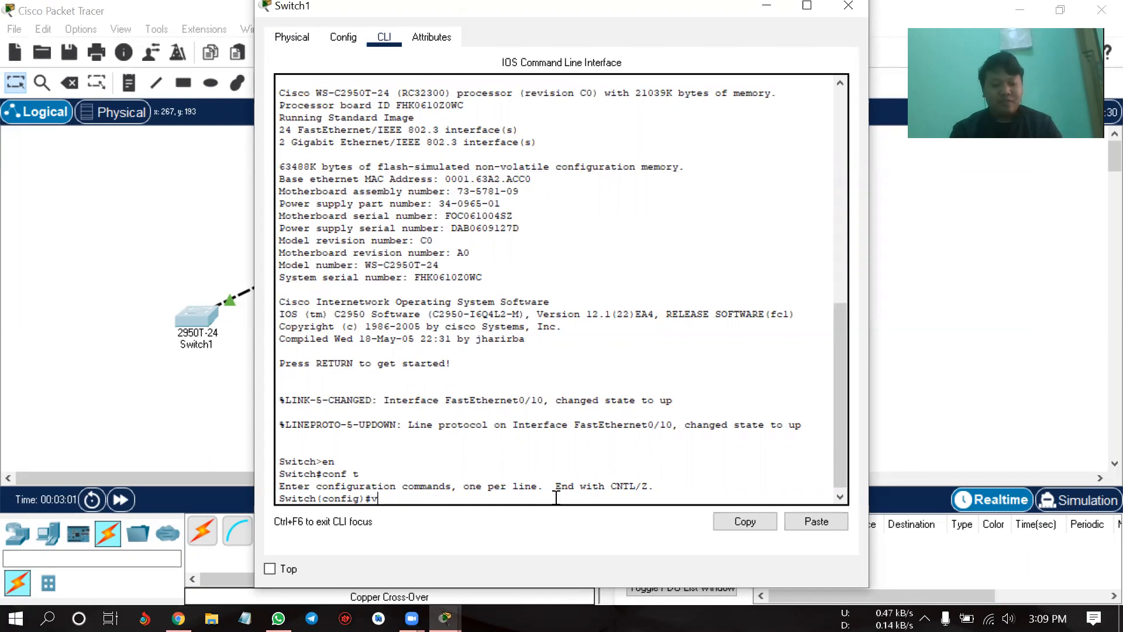
text(lan 10)
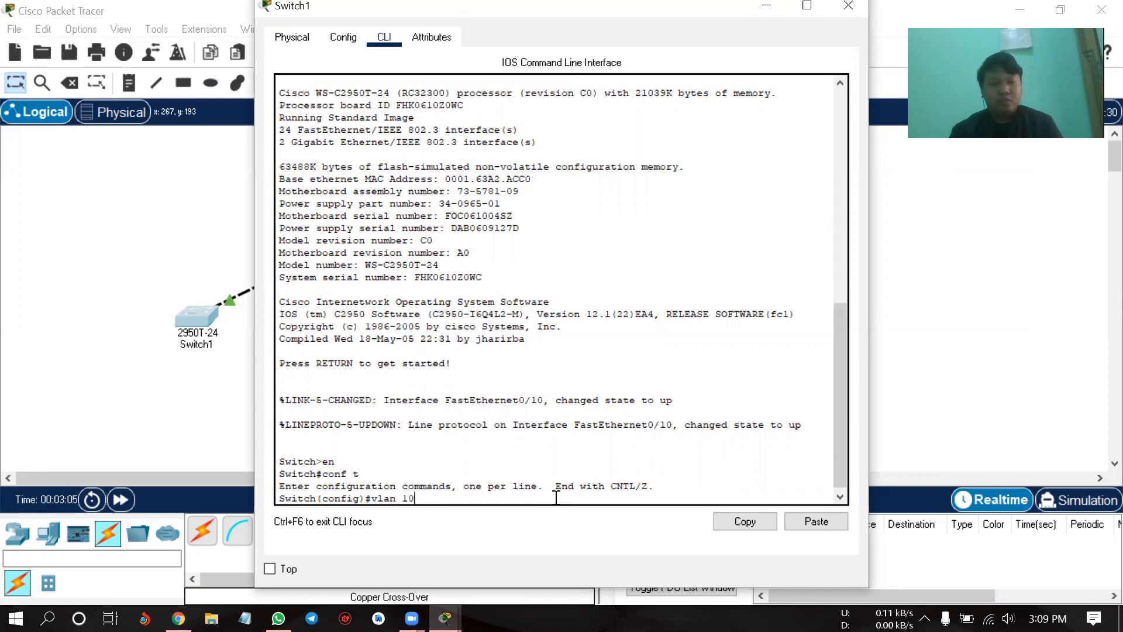
key(Return)
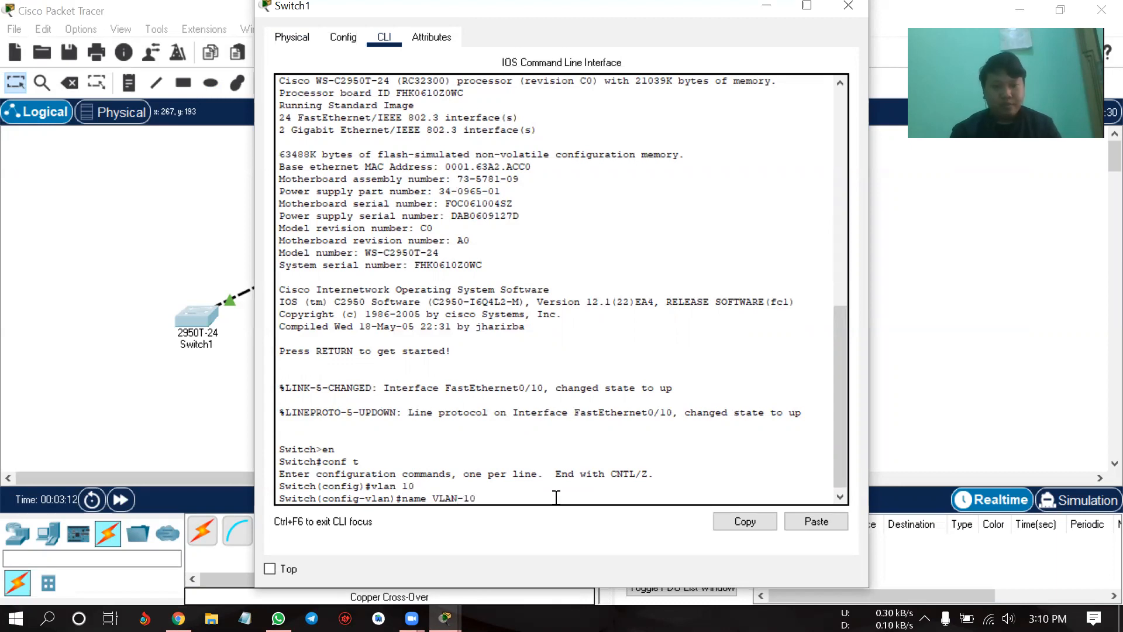
key(Return)
text(exit)
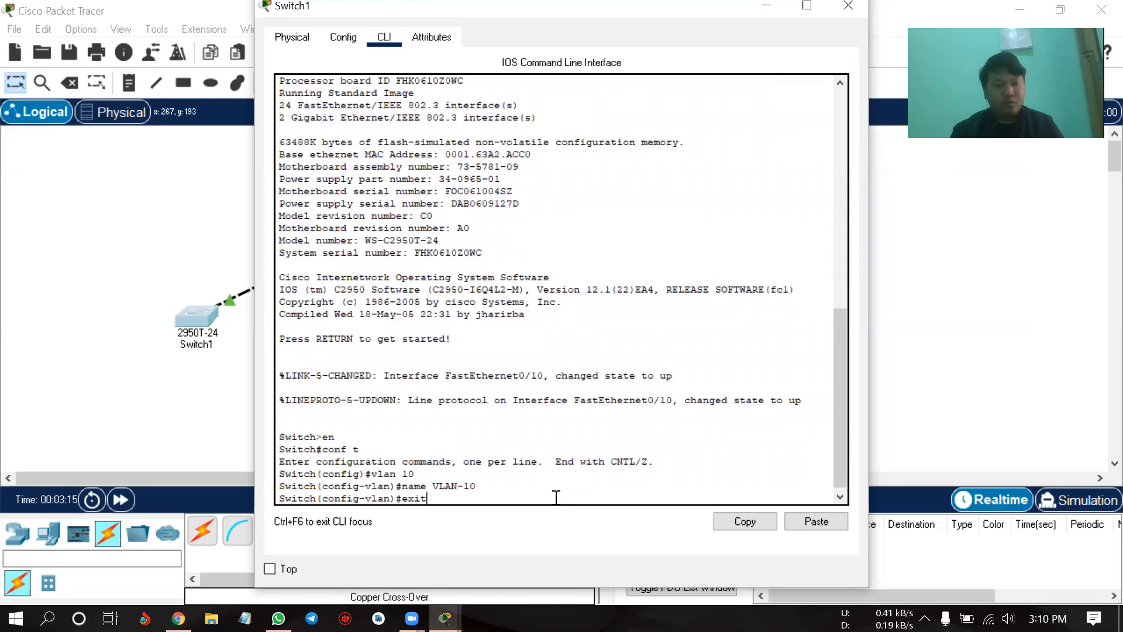
key(Return)
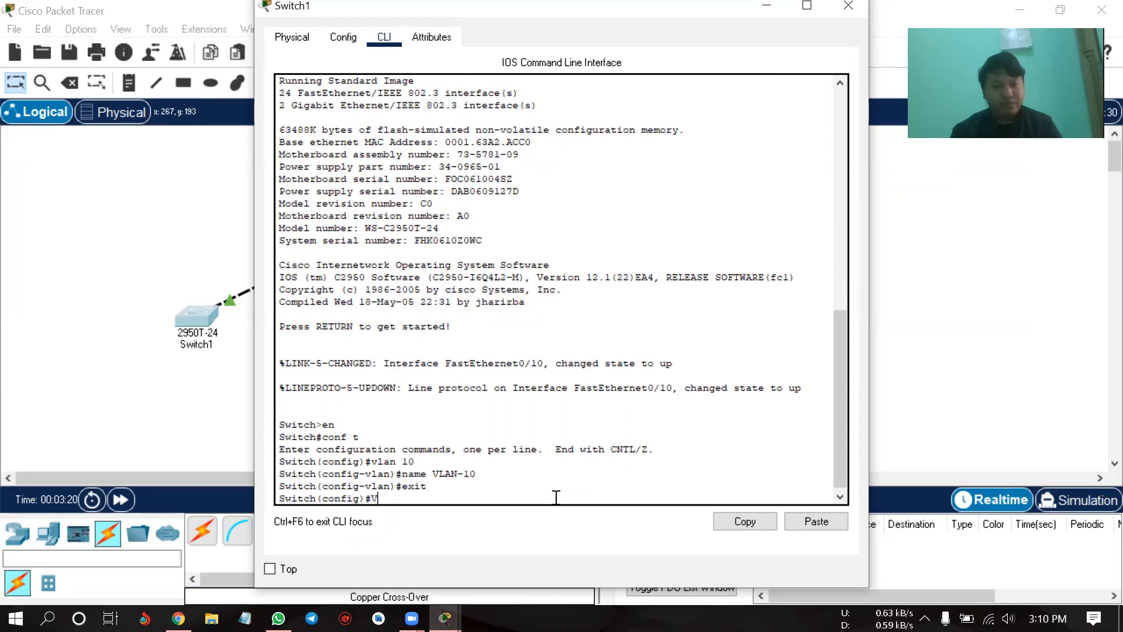
- Create VLAN 20 on Switch1 with the name VLAN-20 and return to global configuration mode
text(vlan 20)
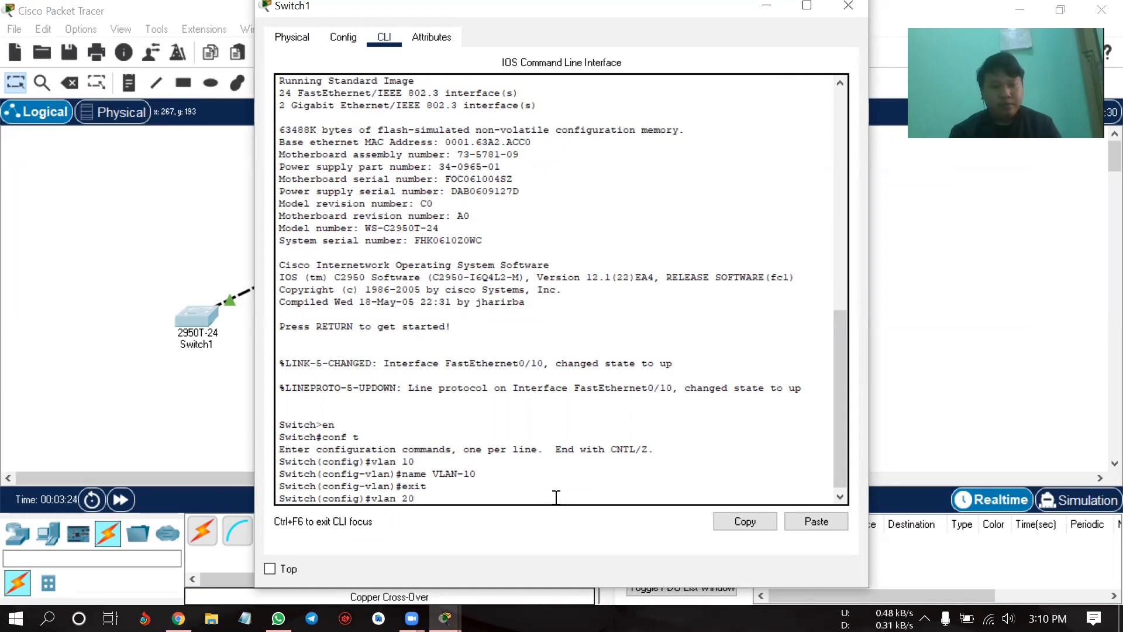
key(Return)
text(naem VLAN-20)
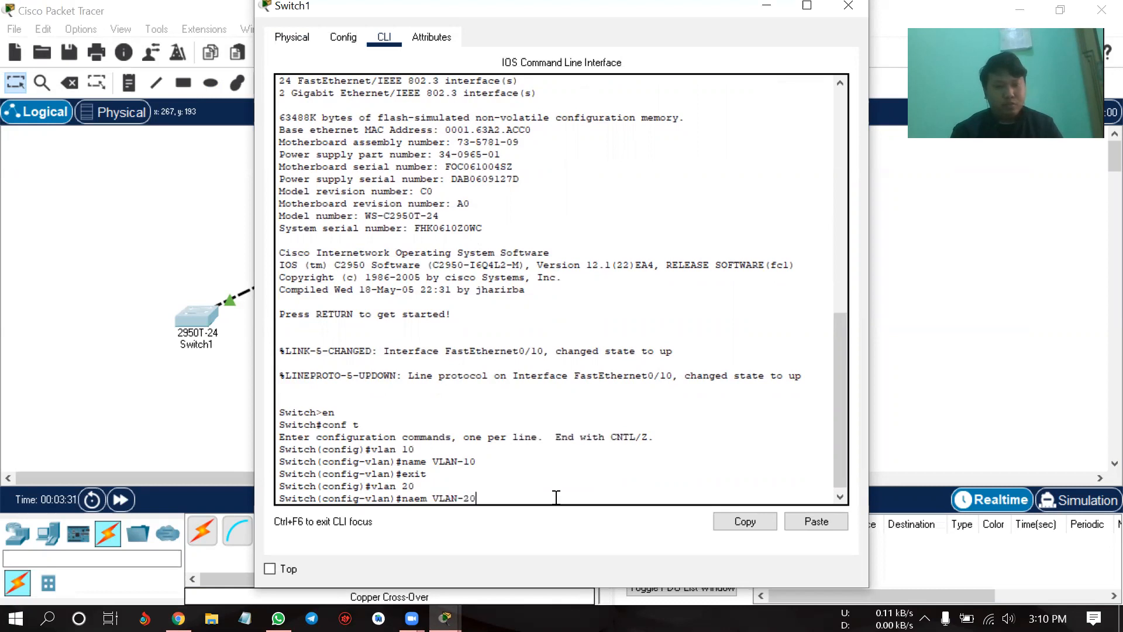
key(Return)
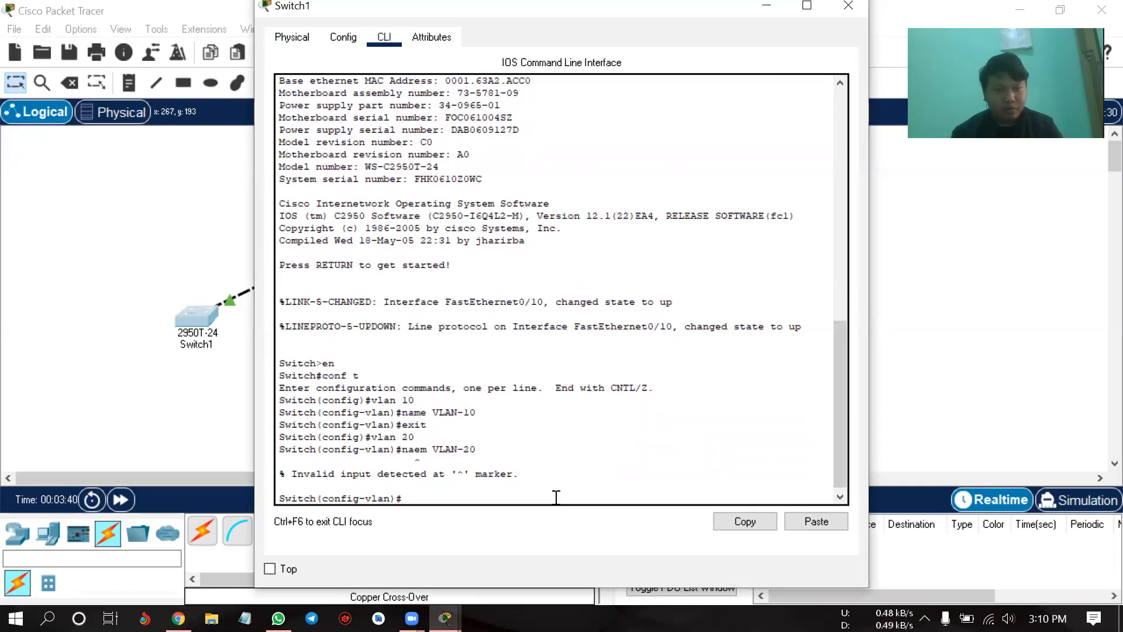
text(nam)
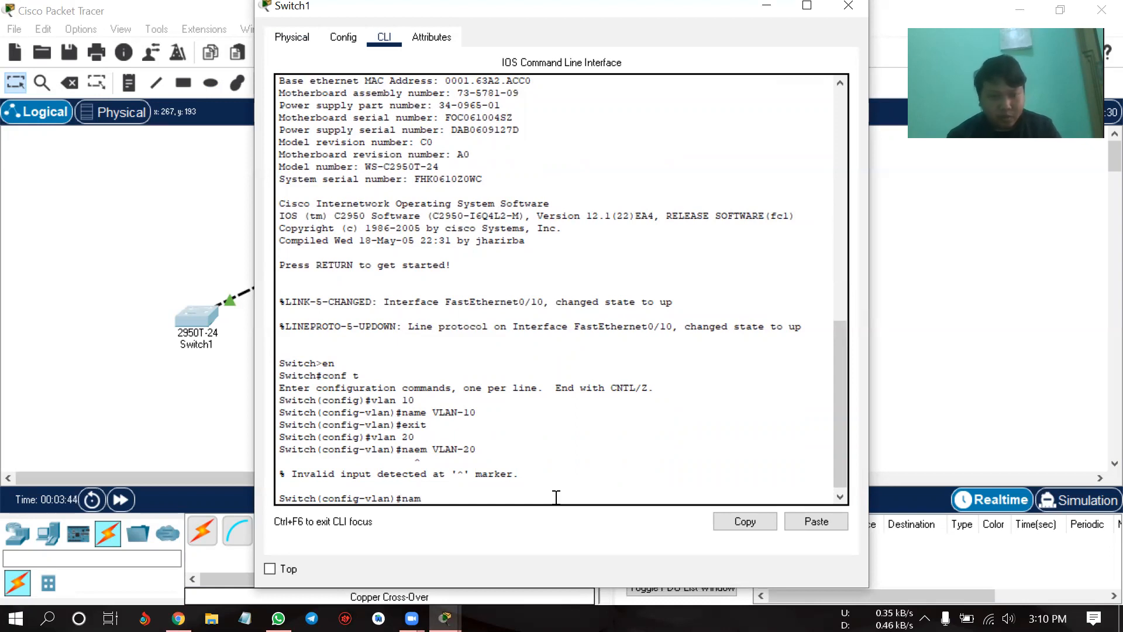
text(e )
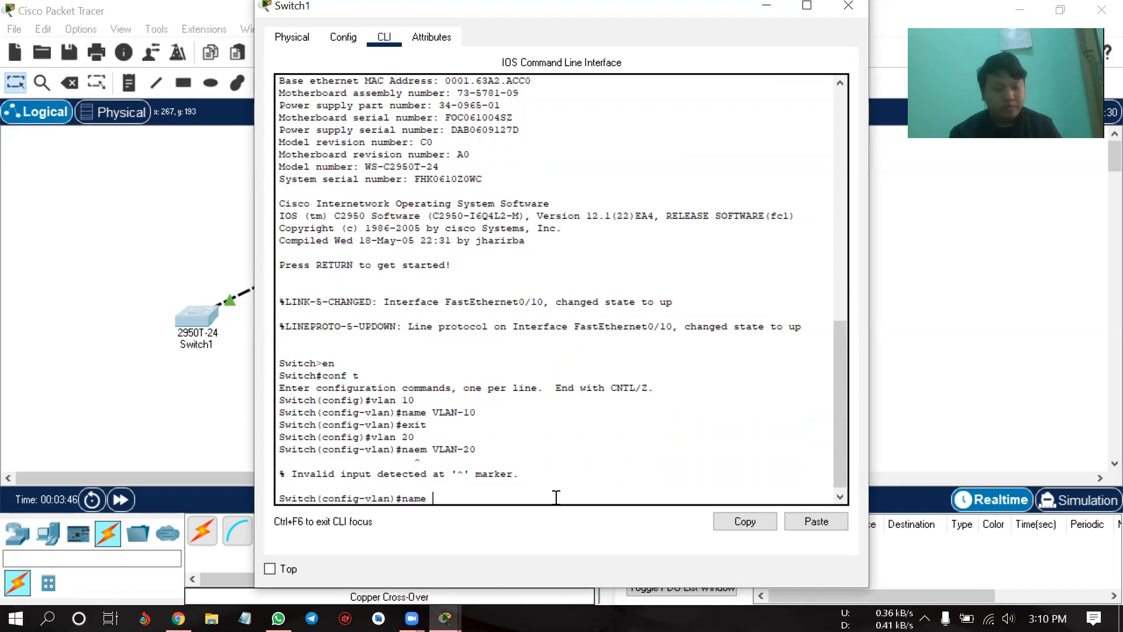
text(VLAN-20)
key(Return)
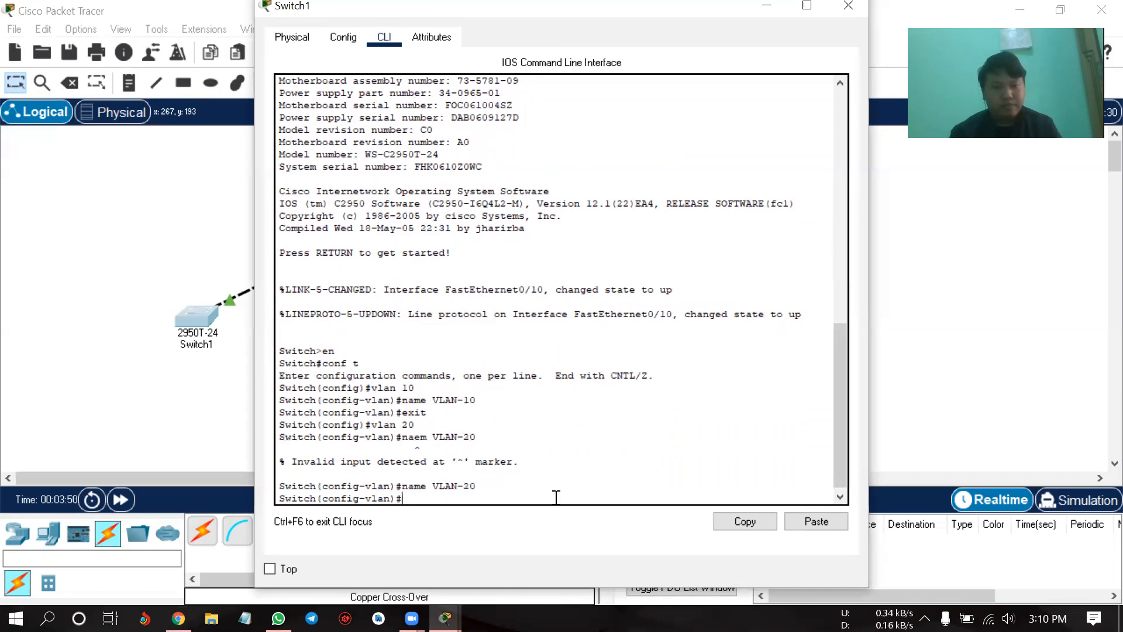
text(exit)
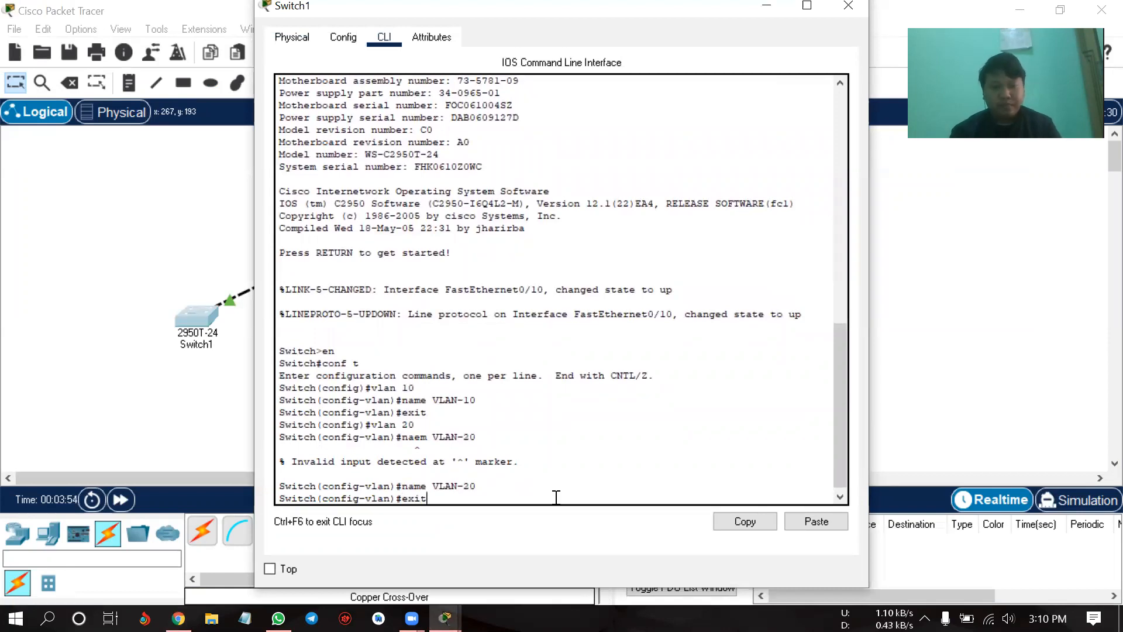
key(Return)
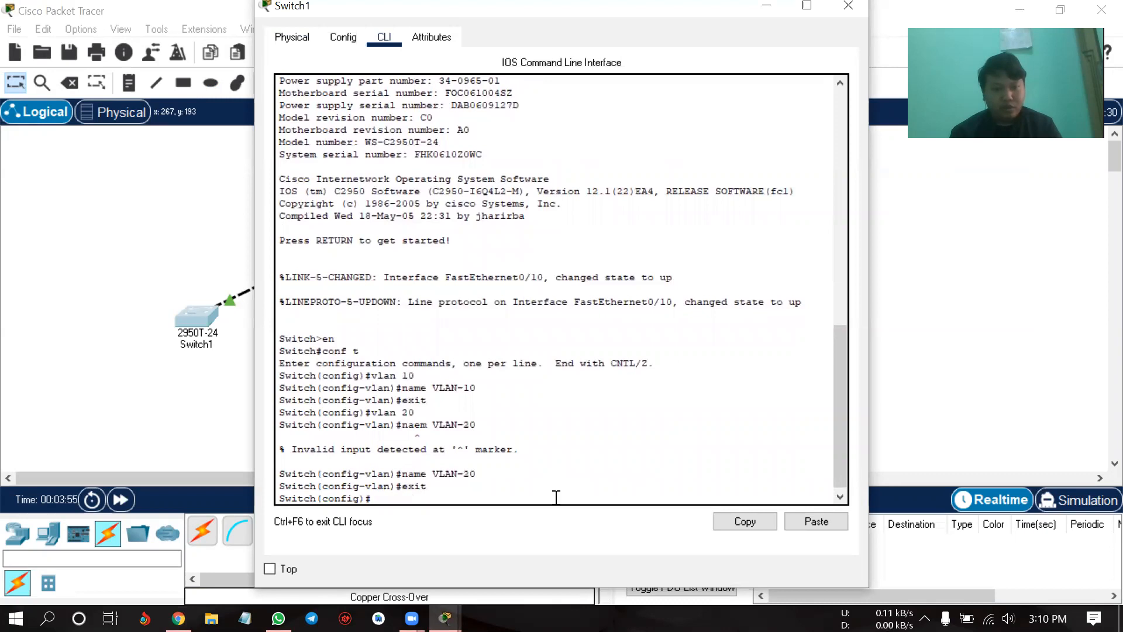
- Create VLAN 30 on Switch1 with the name VLAN-30 and return to global configuration mode
text(vlan 30)
key(Return)
text(naem)
key(BackSpace)
key(BackSpace)
text(me)
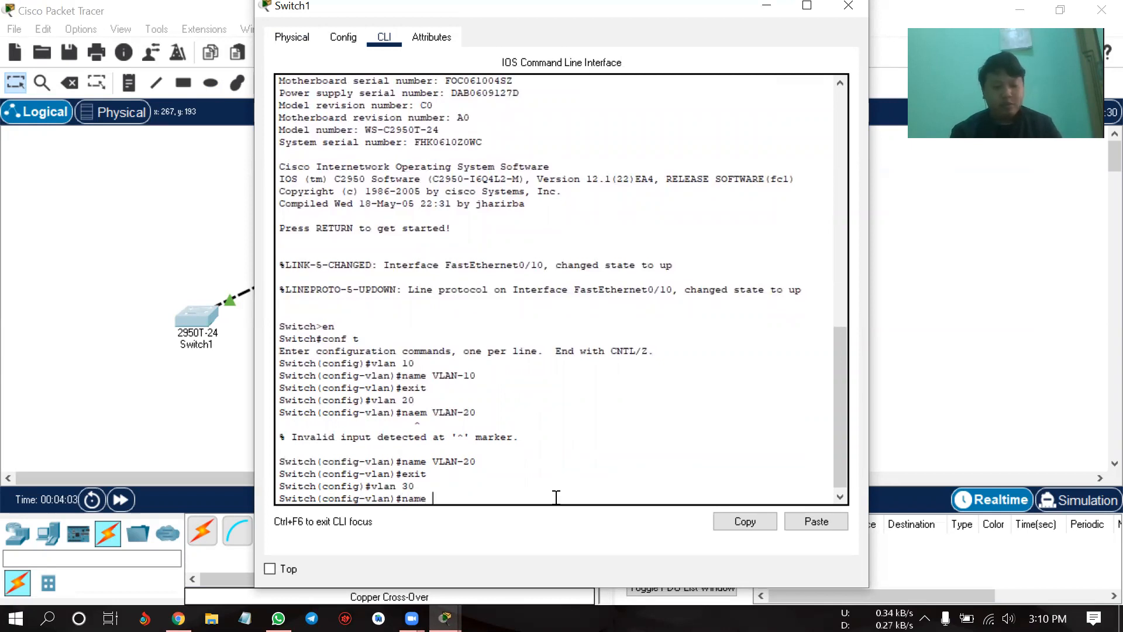
text( VLAN)
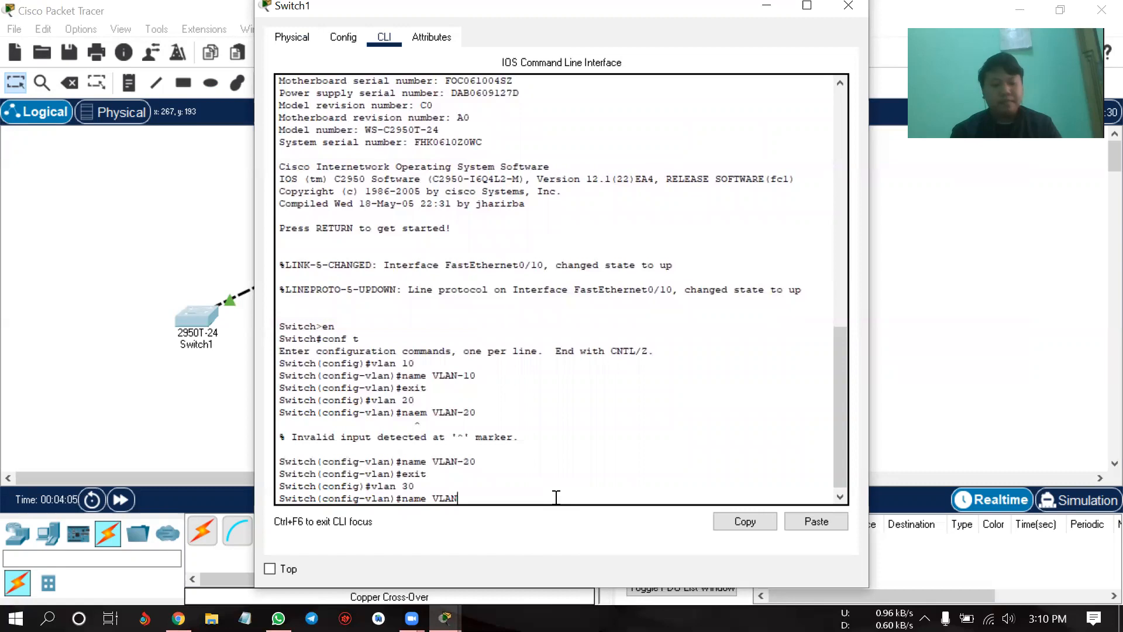
text(-30)
key(Return)
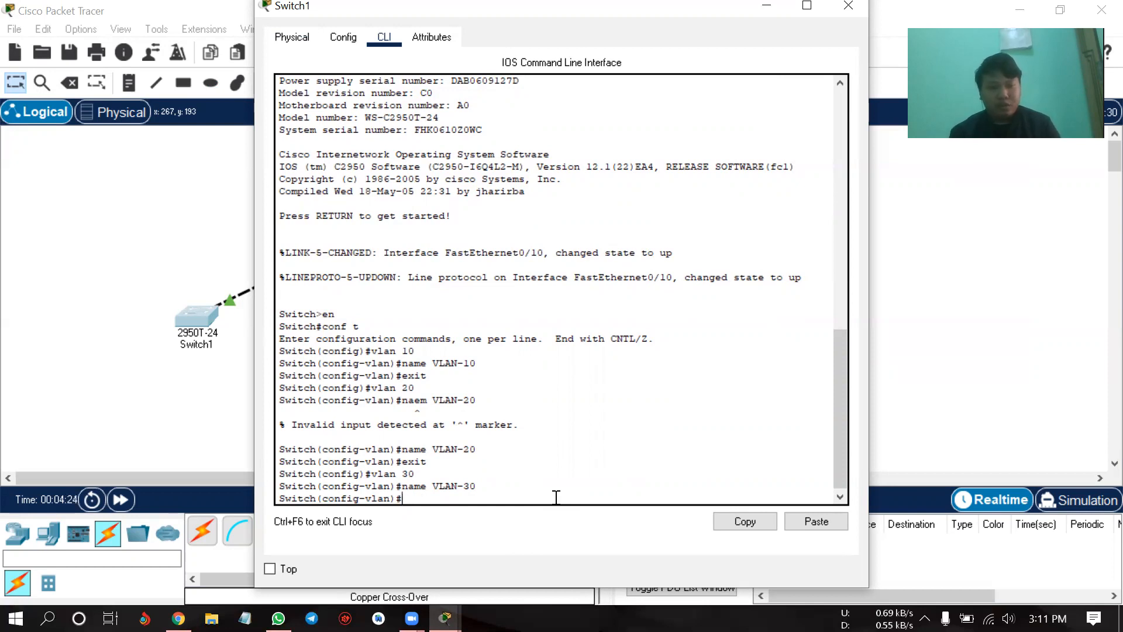
text(exit)
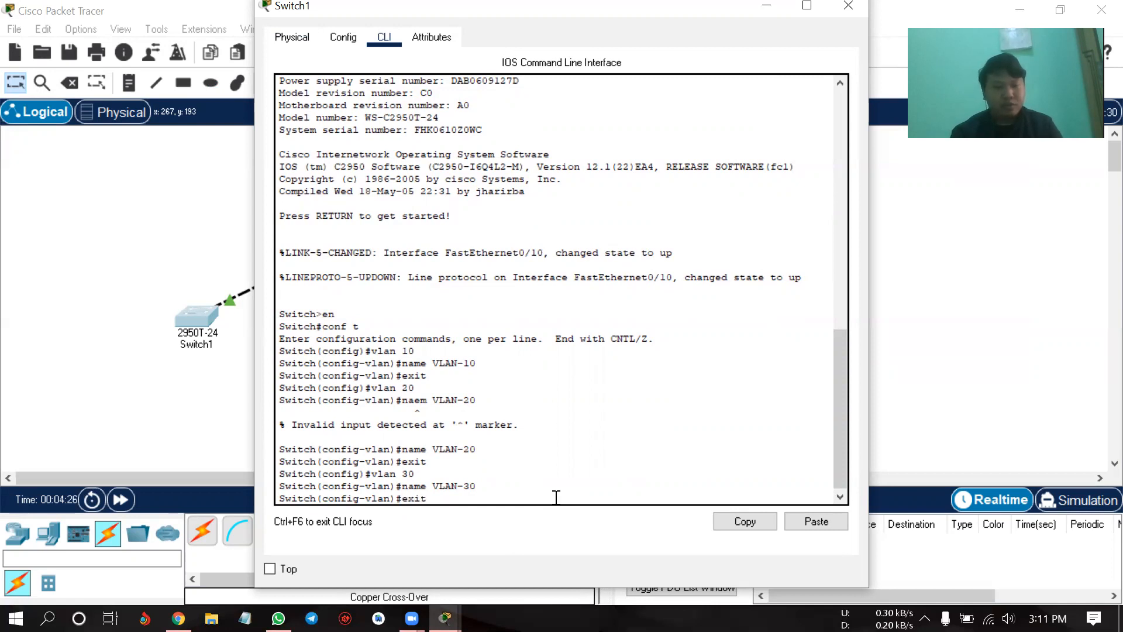
key(Return)
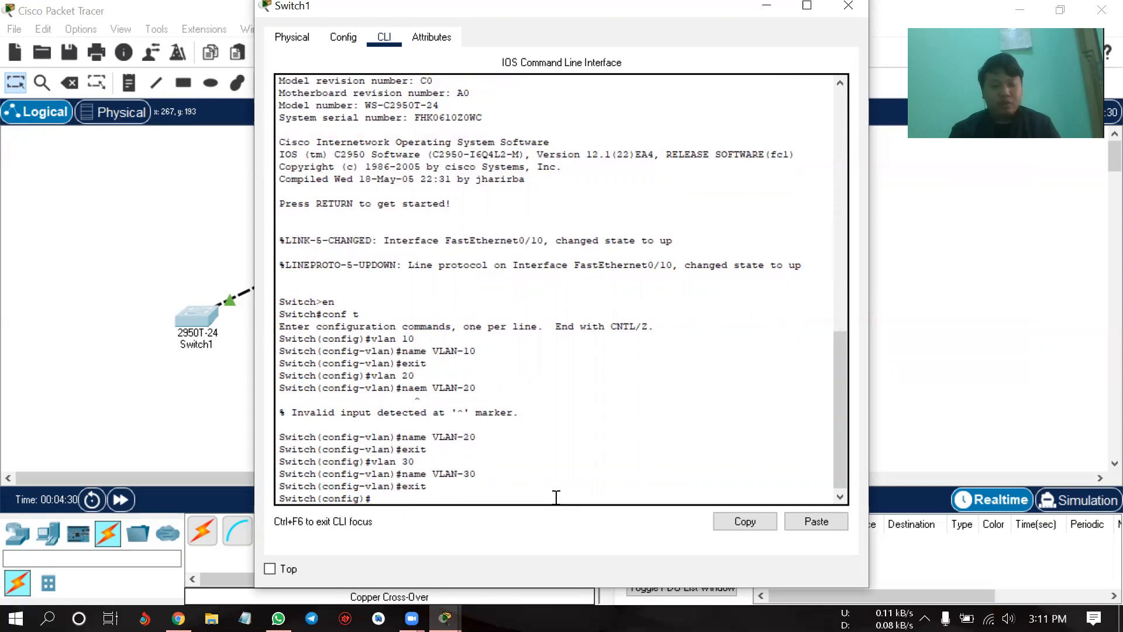
- Enter the interface range f0/1-3 on Switch1 and set its ports to access mode with switchport mode access
text(int)
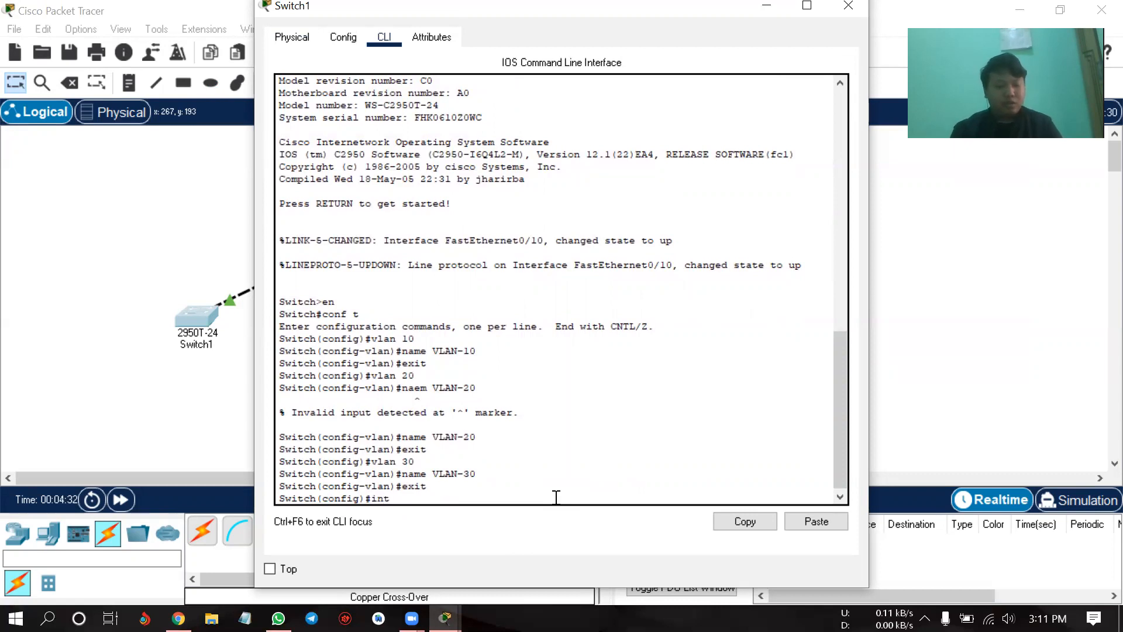
text(erface)
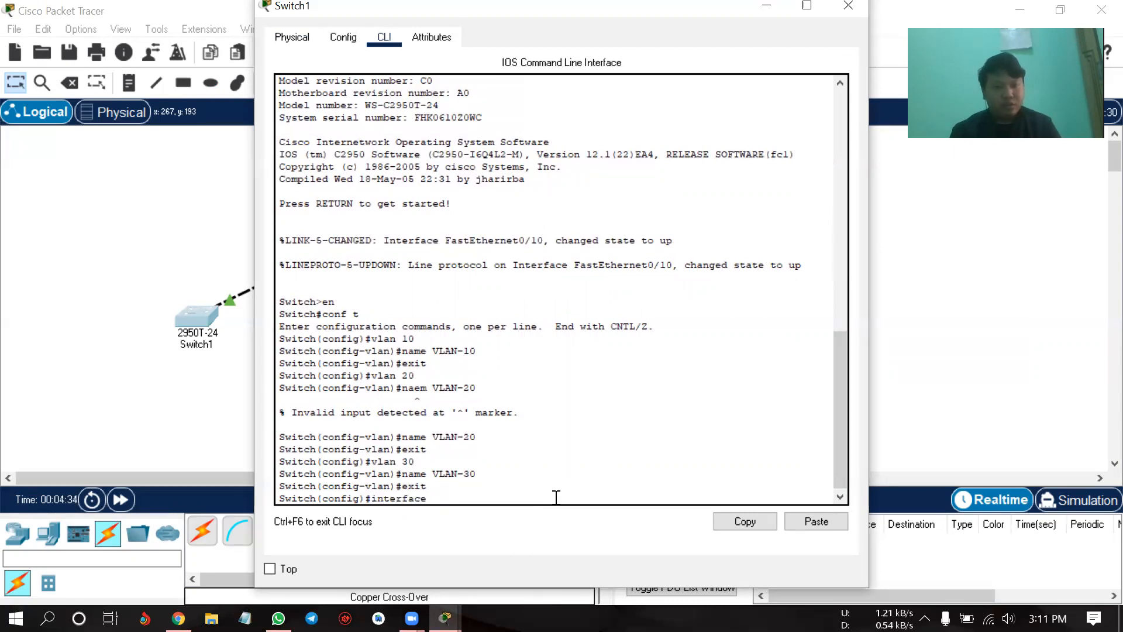
text( range f0)
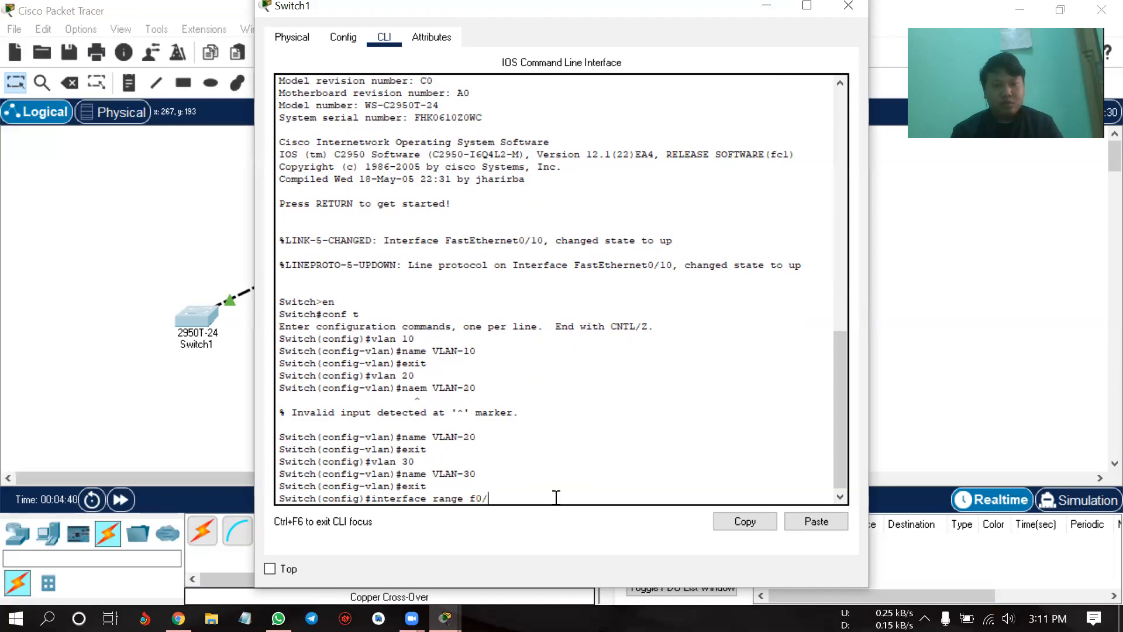
text(/1-e)
key(BackSpace)
text(3)
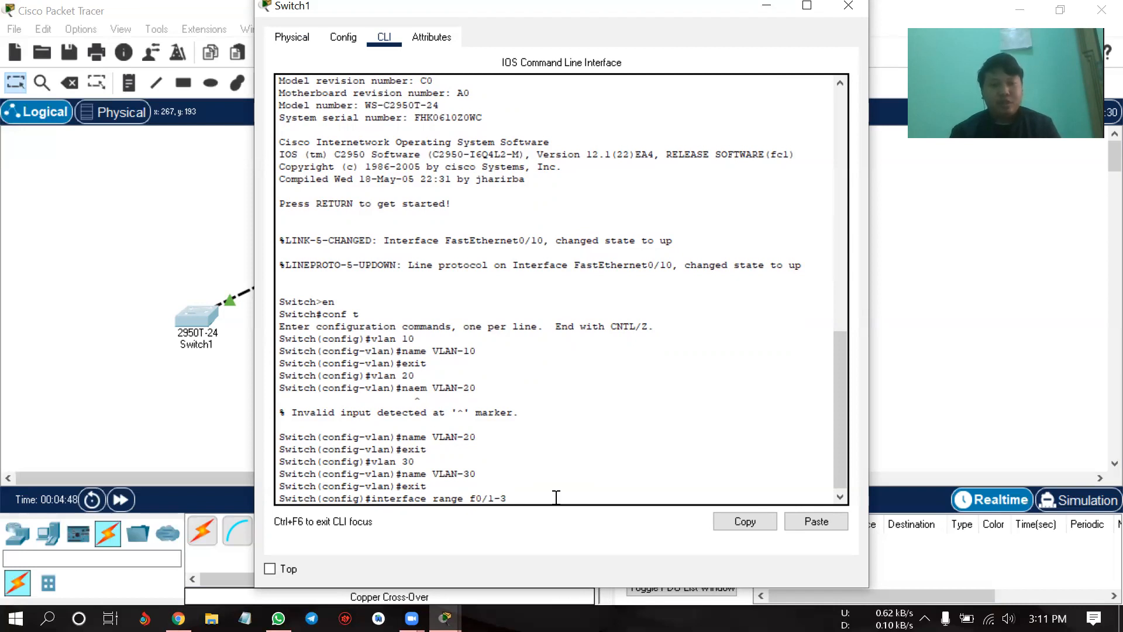
key(Return)
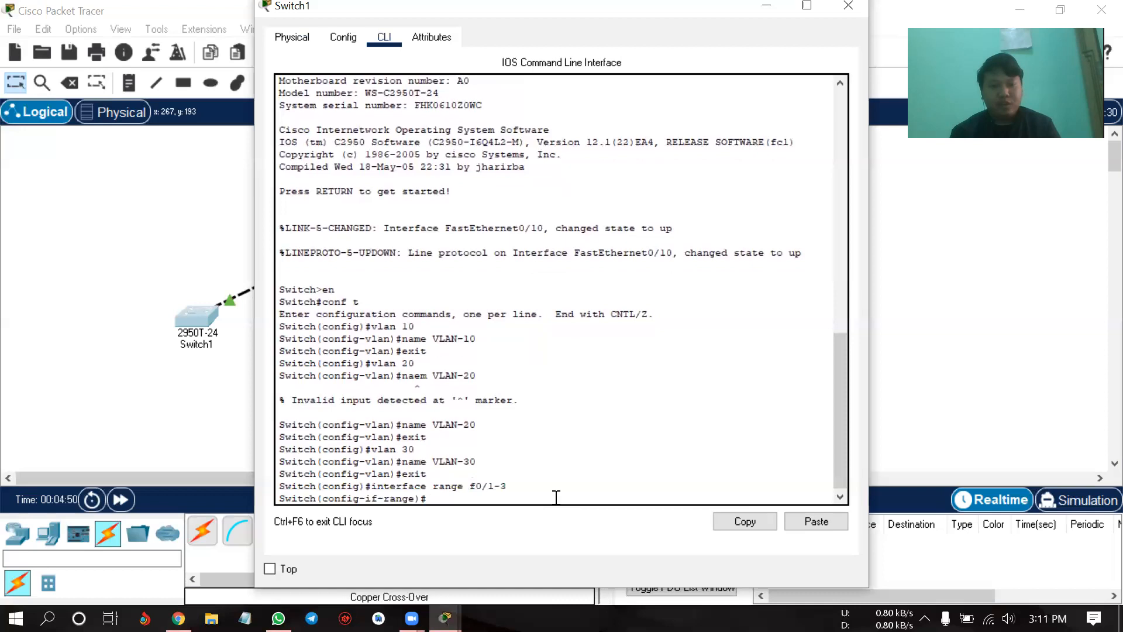
text(switch)
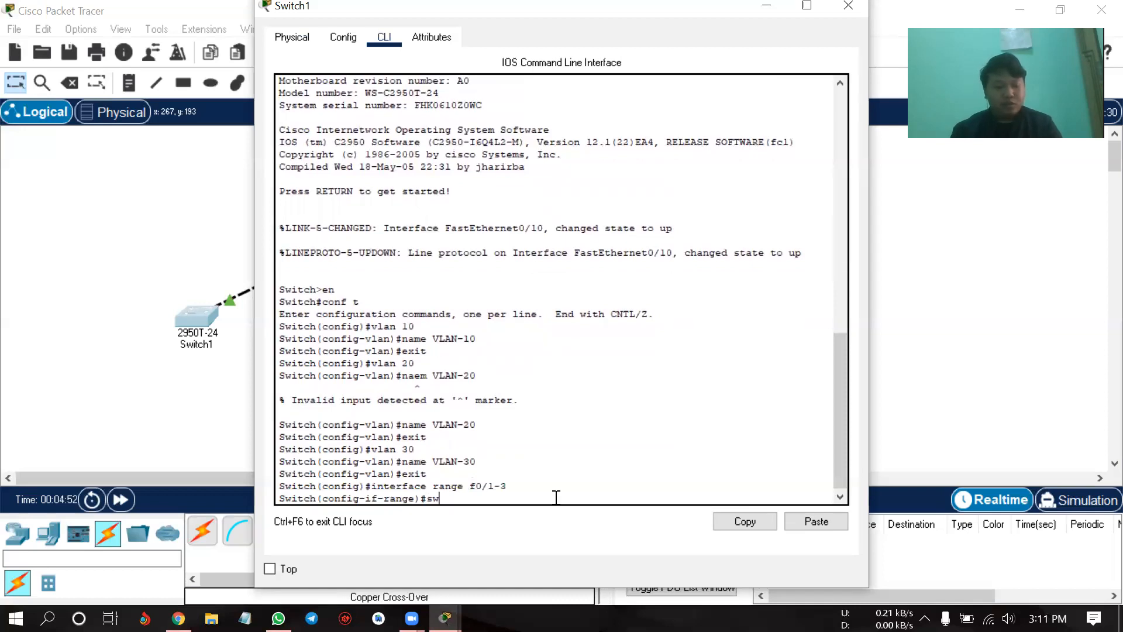
text(po)
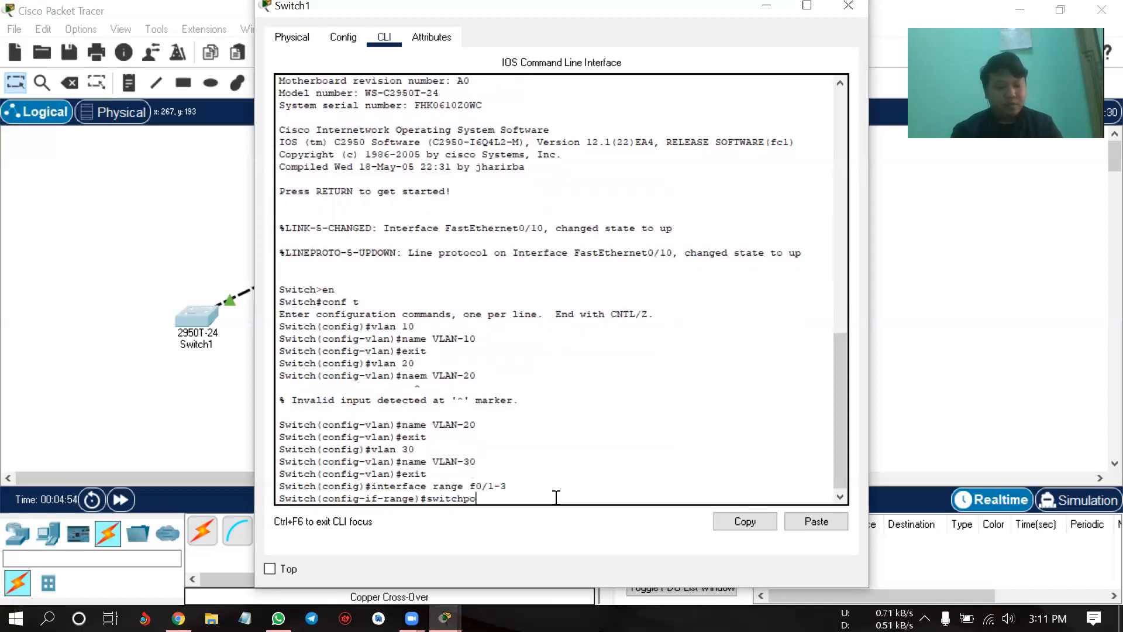
text(rt mode access)
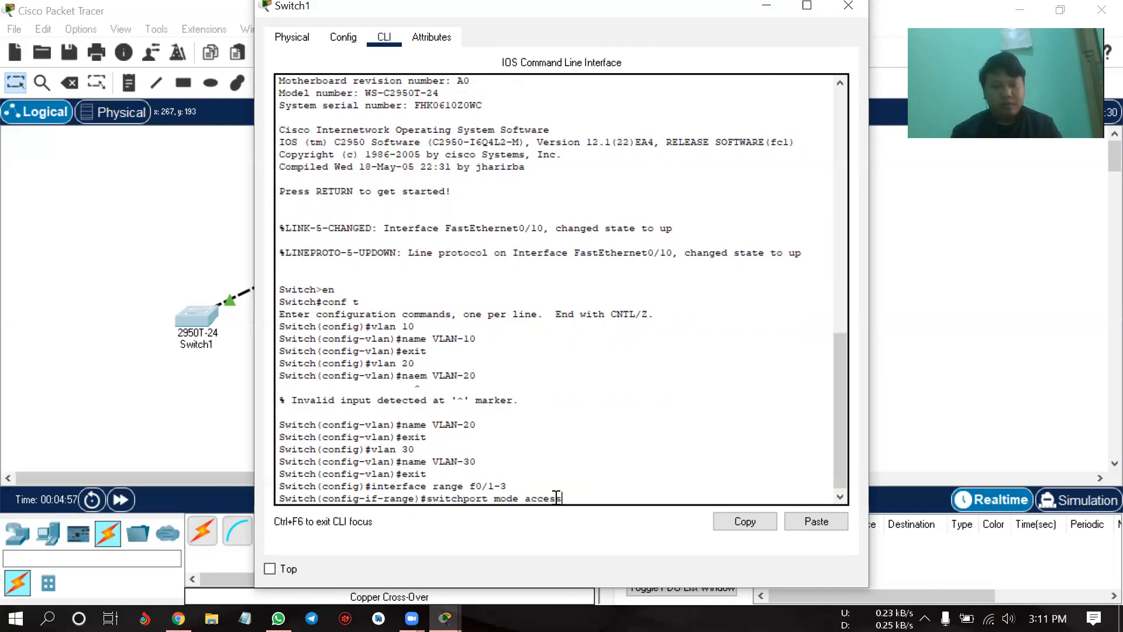
key(Return)
- Assign the f0/1-3 port range to VLAN 10 with switch access vlan 10, and exit the range configuration
text(swi)
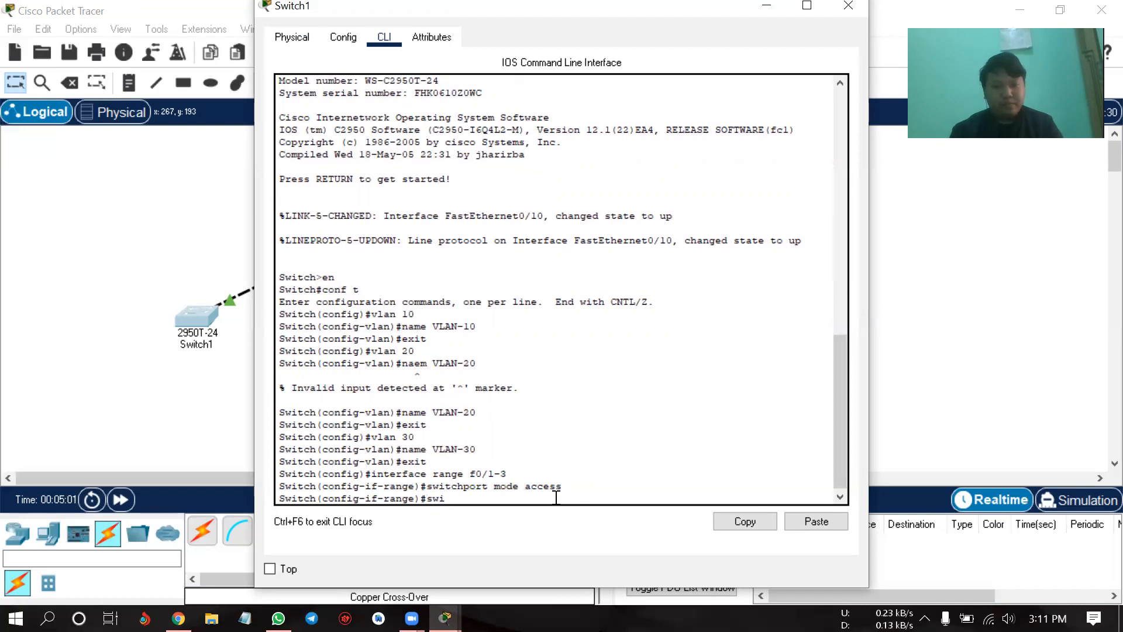
text(tch)
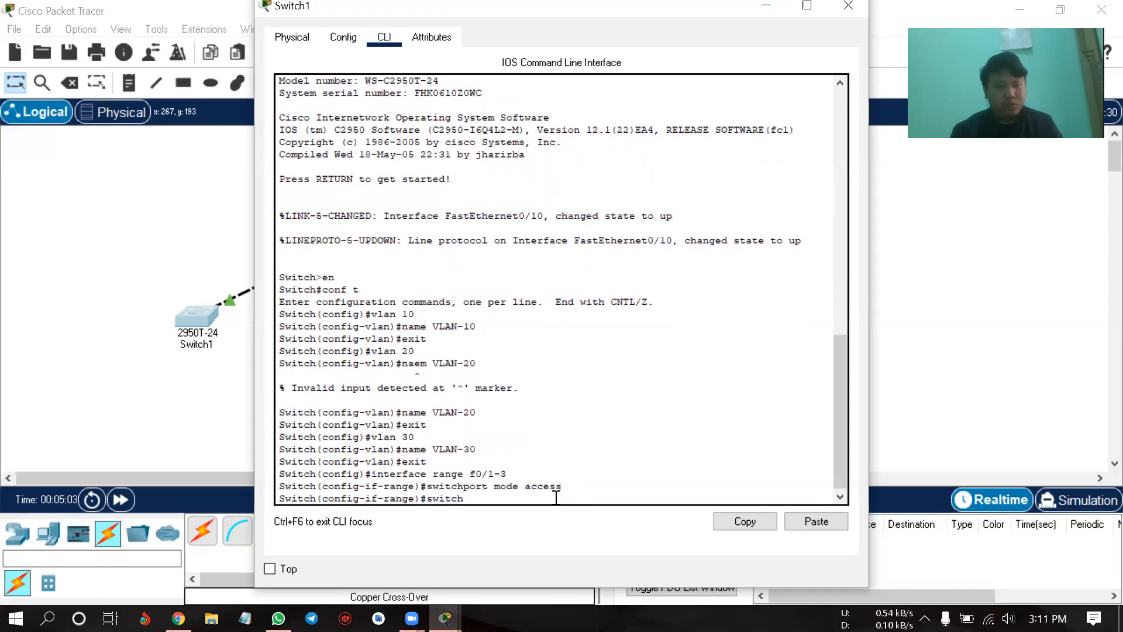
text( acce)
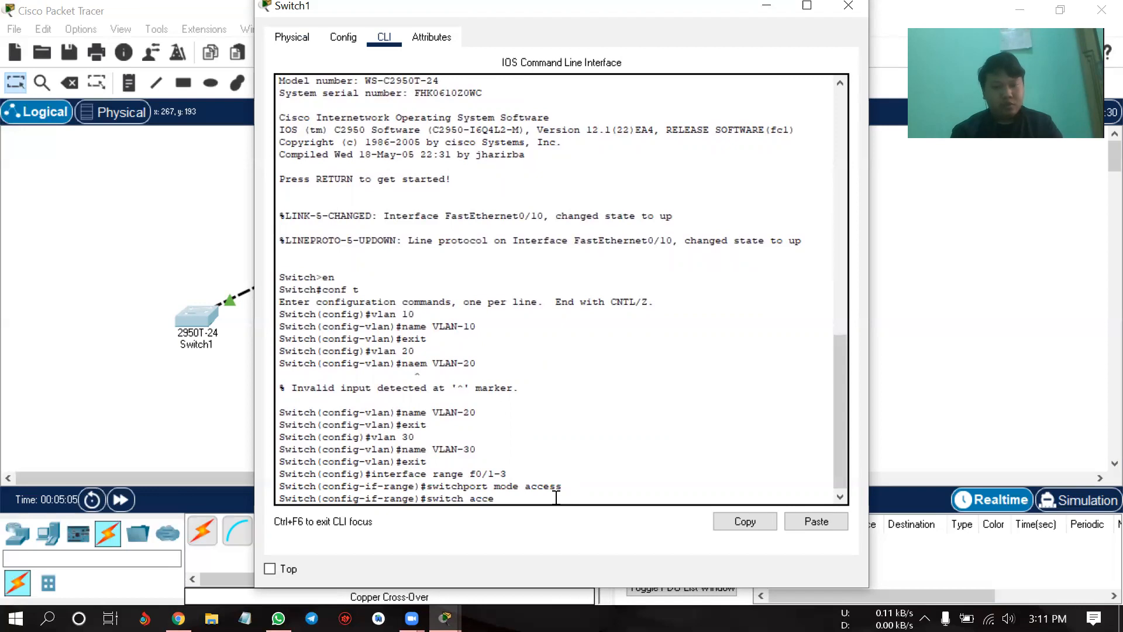
text(ss vlan )
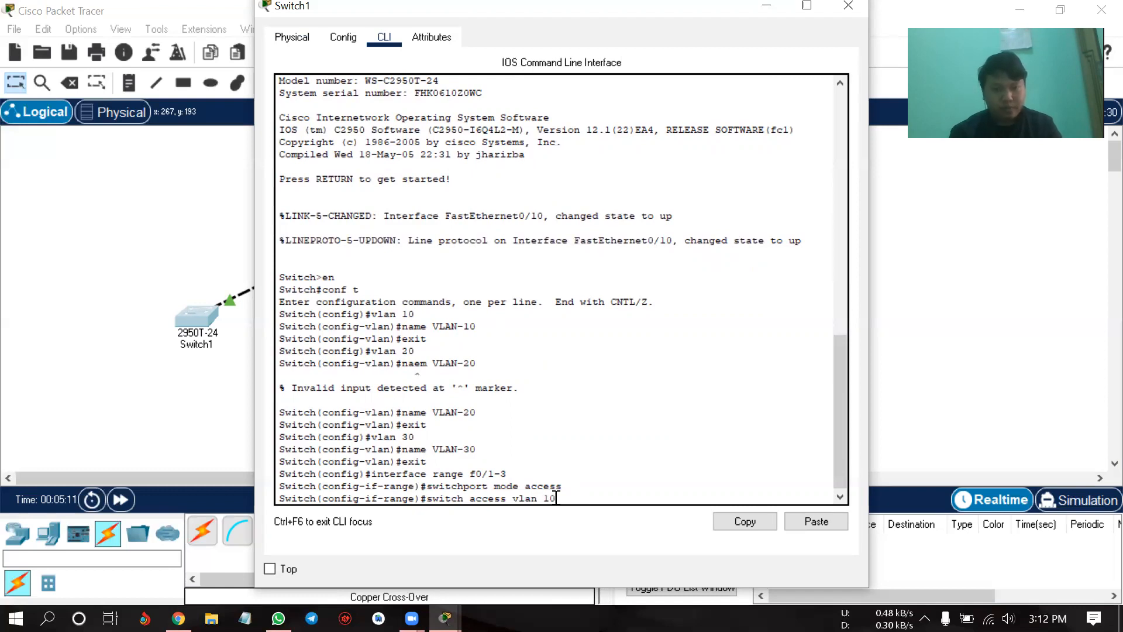
text(10)
key(Return)
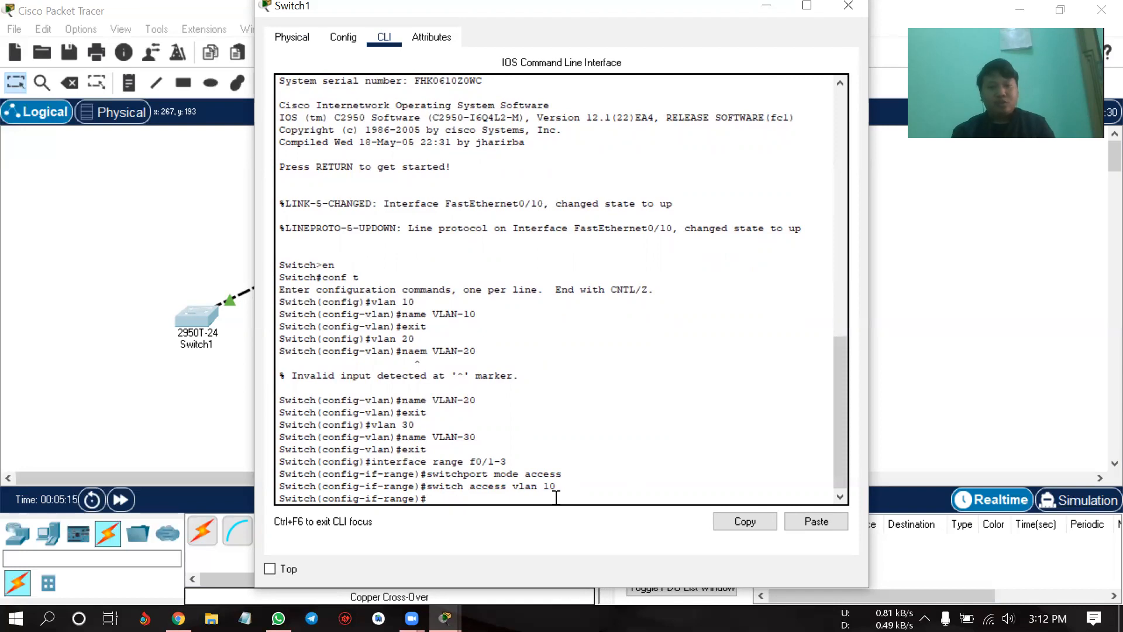
text(xit)
key(Return)
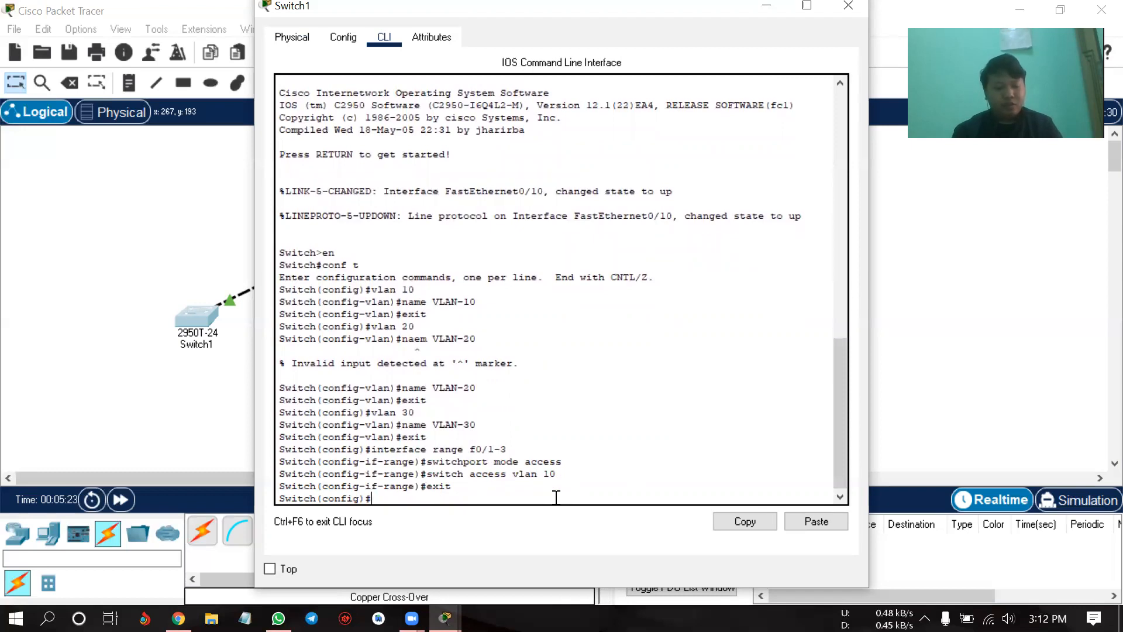
- Enter the interface range f0/4-6 on Switch1 with interface range f0/4-6
text(switch access vlan 10)
key(Up)
key(Up)
key(Up)
key(Up)
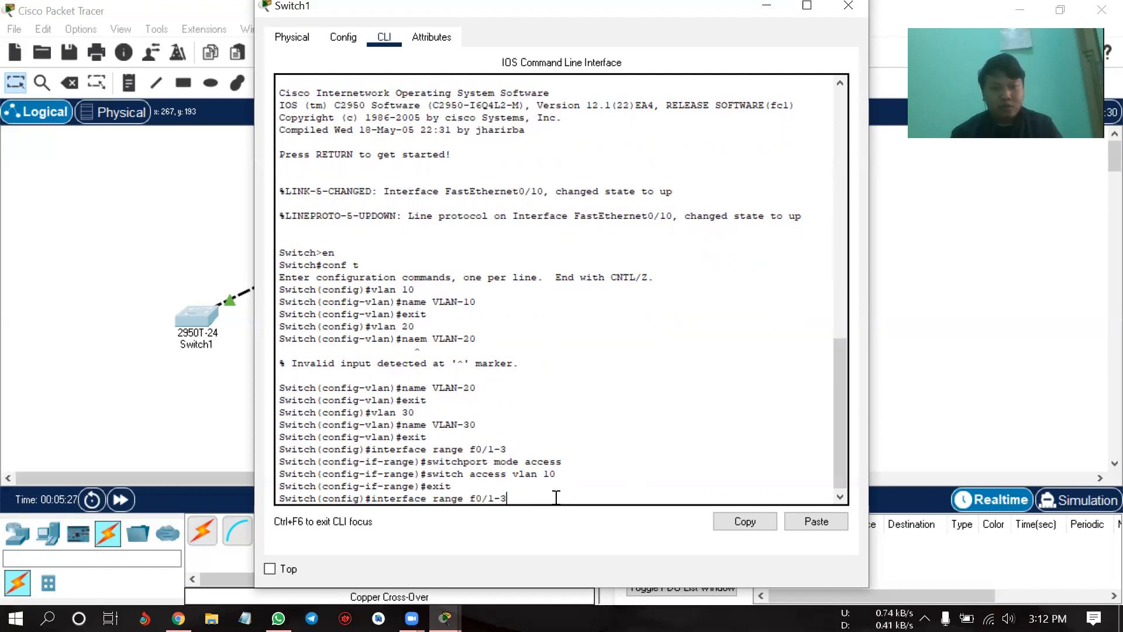
key(Left)
key(Left)
key(BackSpace)
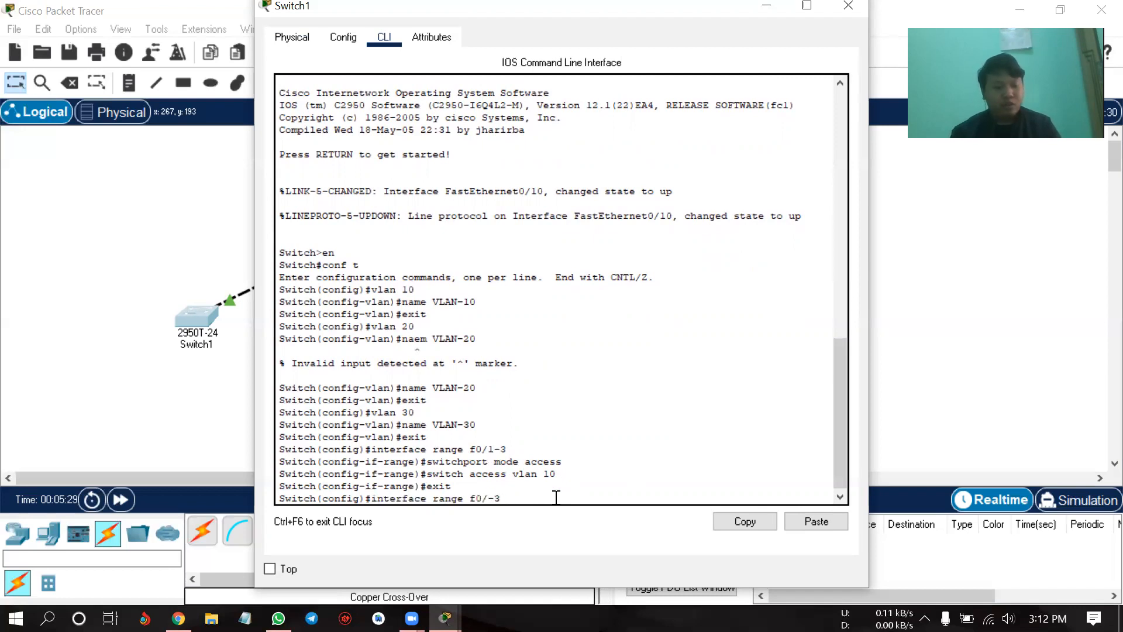
text(4)
key(Right)
key(Right)
key(BackSpace)
text(6)
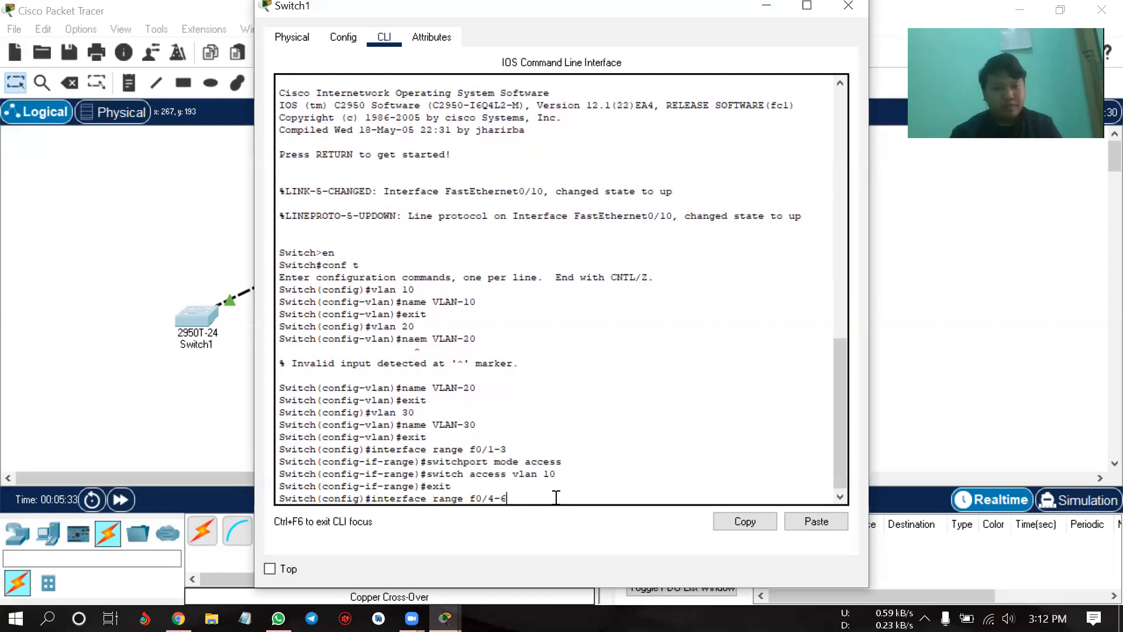
key(Return)
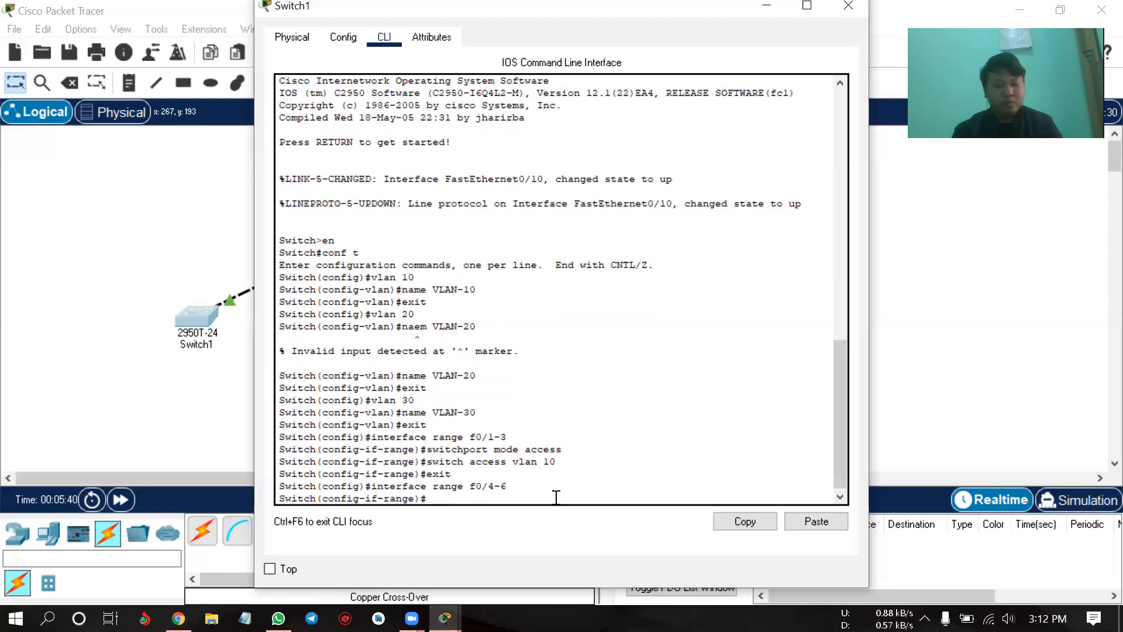
- Set the f0/4-6 ports on Switch1 to access mode with switchport mode access
key(Up)
key(Up)
key(Up)
key(Up)
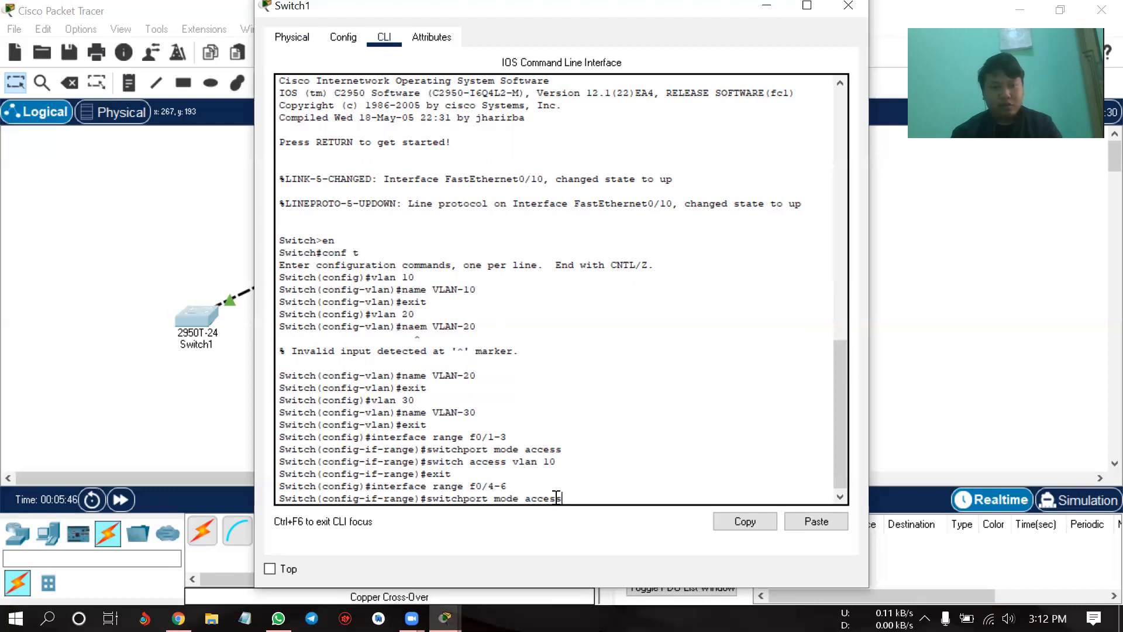
key(Return)
- Assign the f0/4-6 port range to VLAN 20 with switch access vlan 20, and exit the range configuration
key(Up)
key(Up)
key(Up)
key(Down)
key(Up)
key(Up)
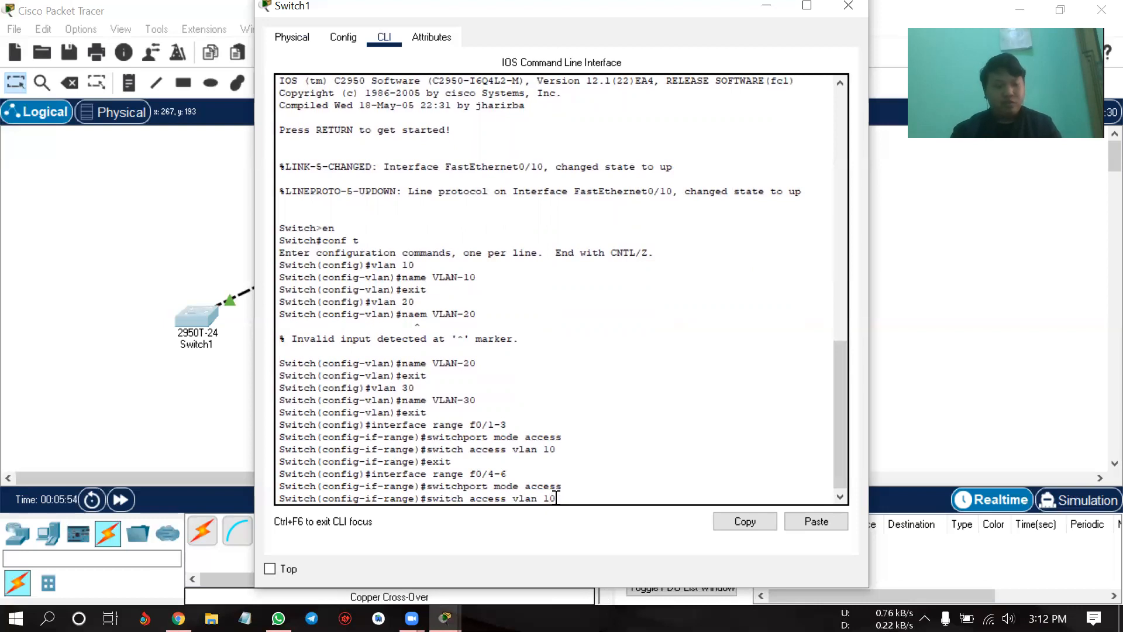
key(BackSpace)
key(BackSpace)
text(20)
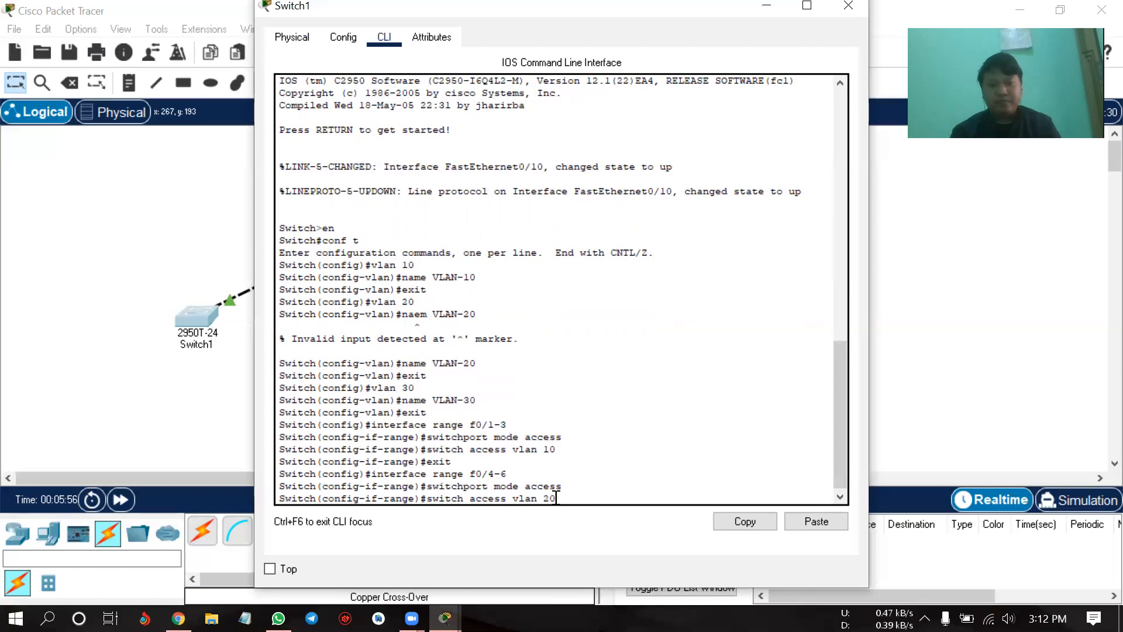
key(Return)
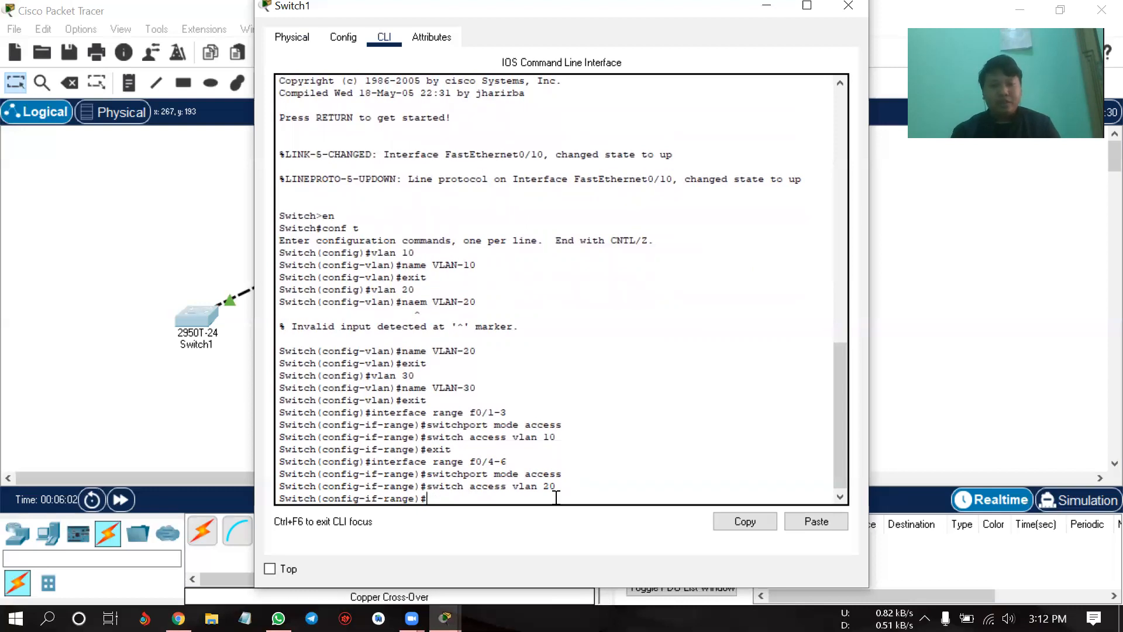
text(exit)
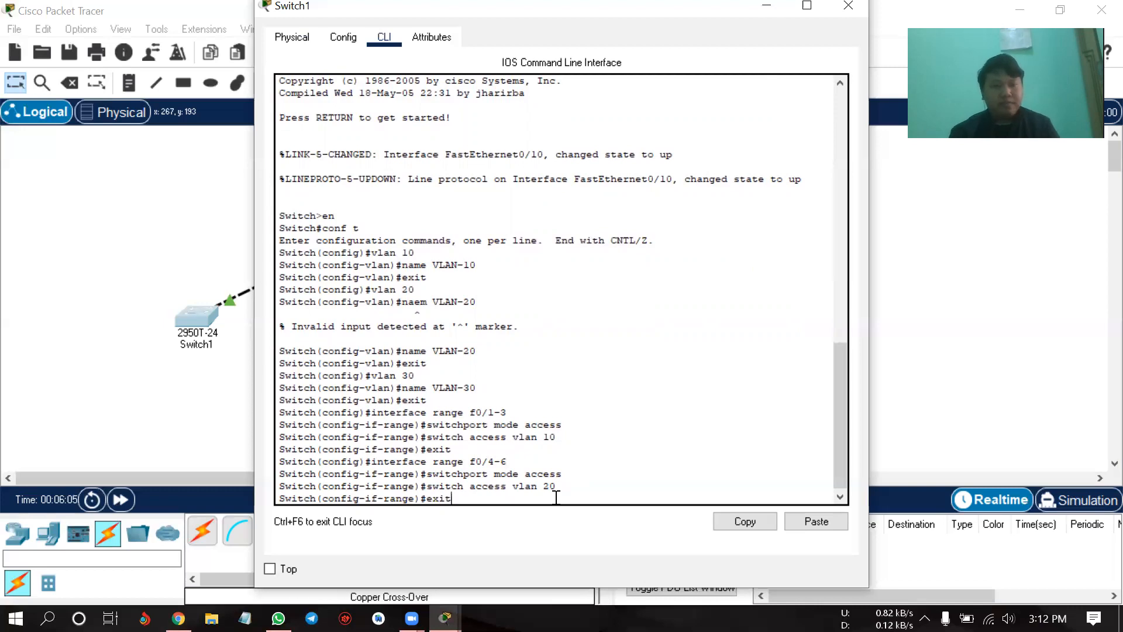
key(Return)
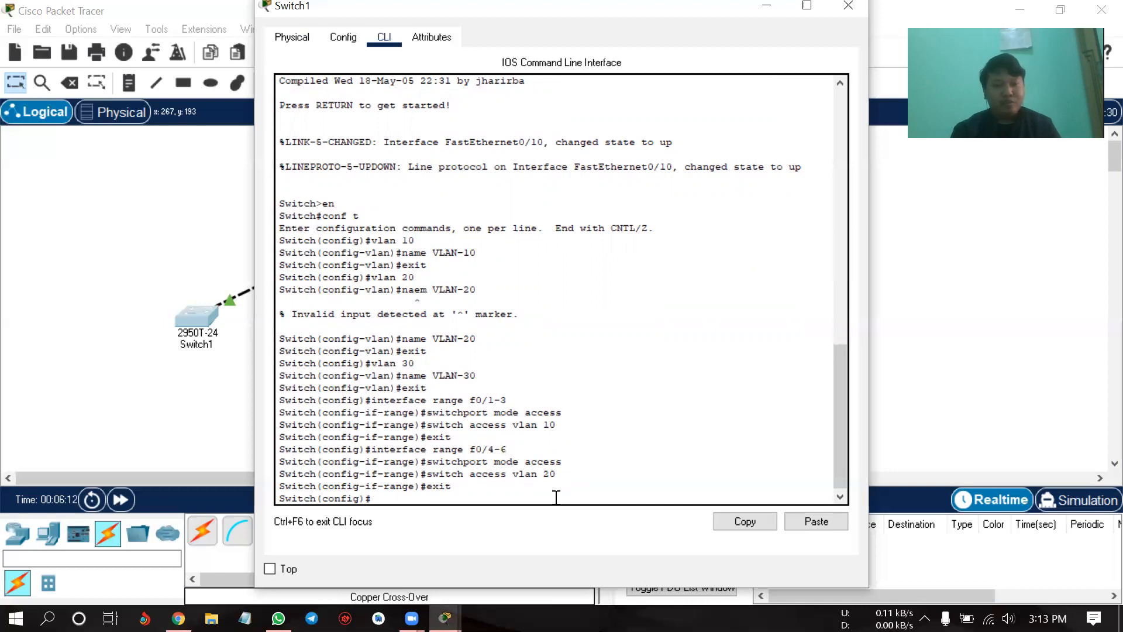
- Enter the interface range f0/7-9 on Switch1 and set its ports to access mode with switchport mode access
key(Up)
key(Up)
key(Up)
key(Up)
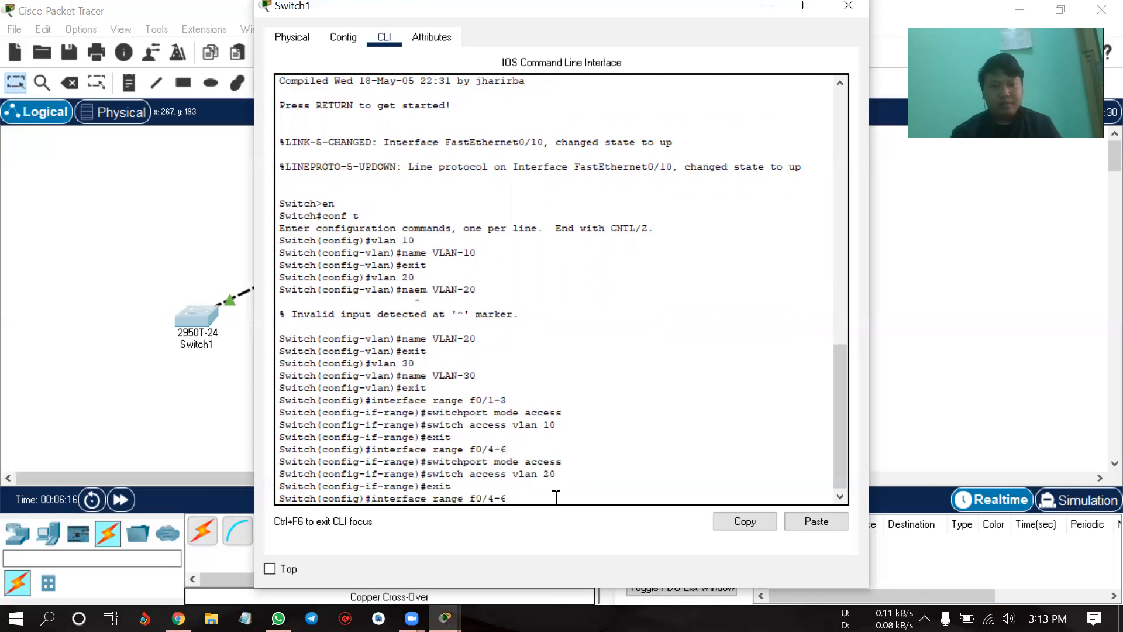
key(Left)
key(Left)
key(BackSpace)
text(7)
key(Right)
key(Right)
key(BackSpace)
text(9)
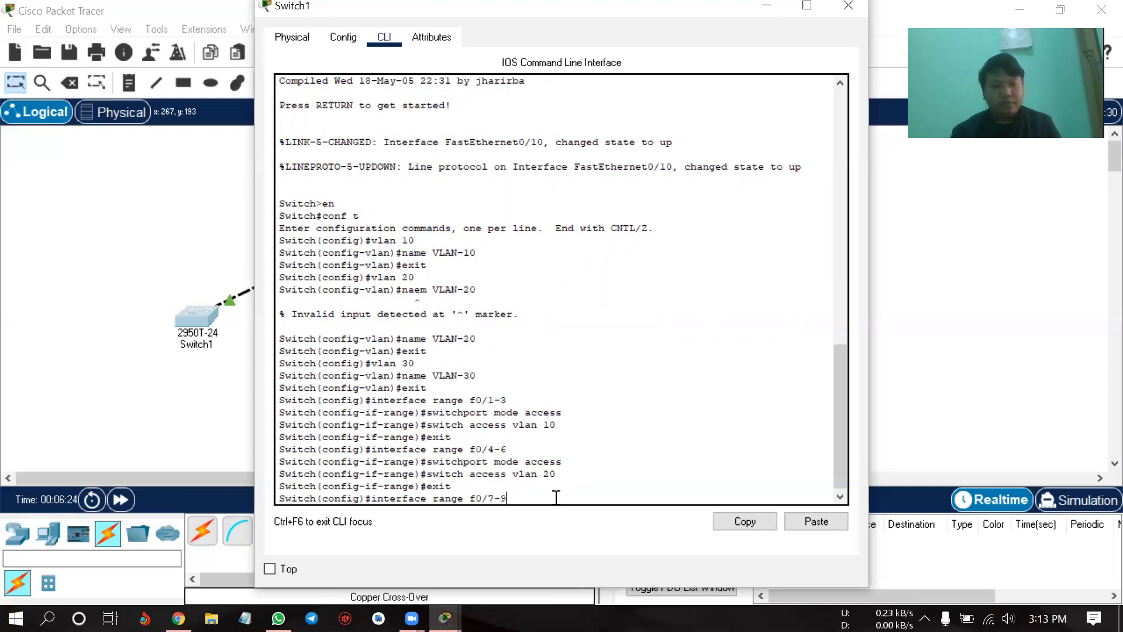
key(Return)
text(switchport mode access)
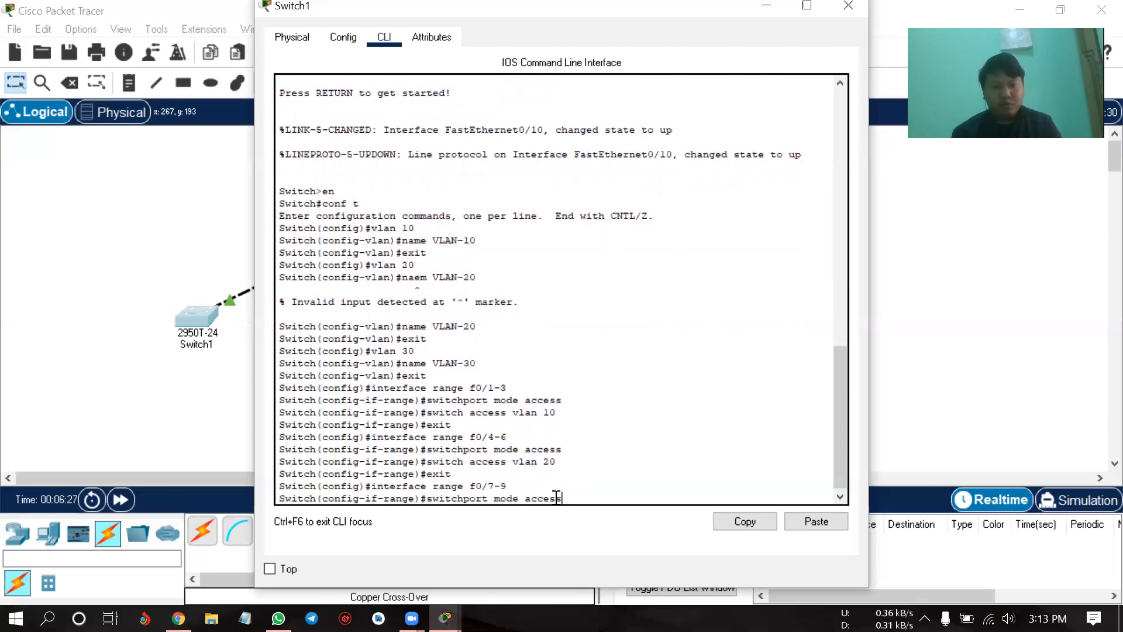
key(Return)
- Assign the f0/7-9 port range to VLAN 30 with switch access vlan 30, and exit the range configuration
key(Up)
key(Up)
key(Up)
key(Up)
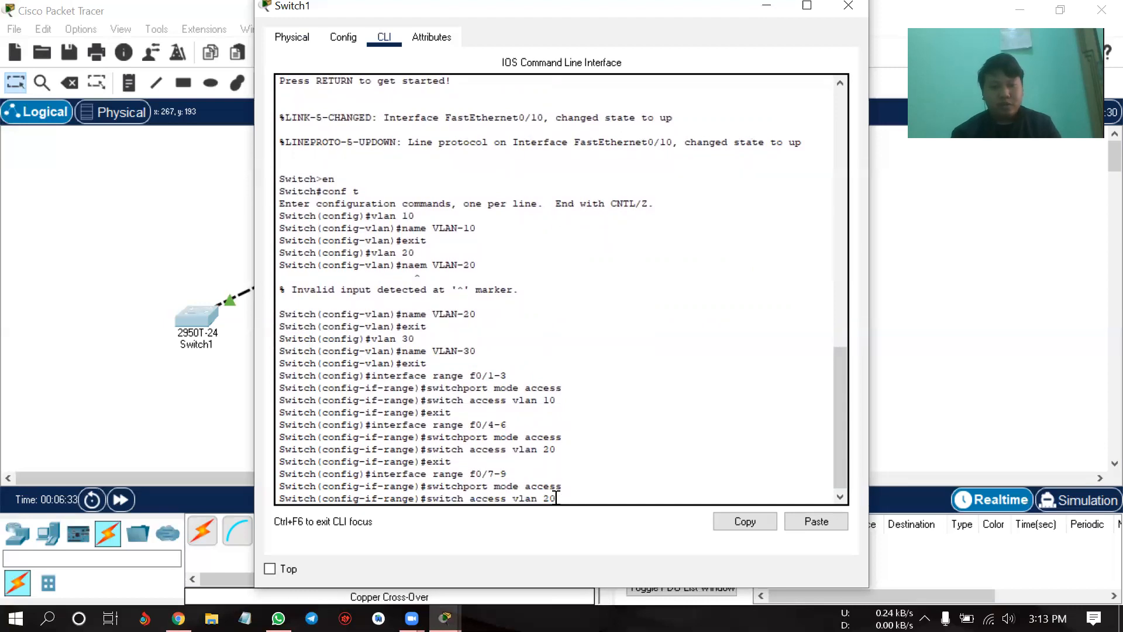
key(Left)
key(BackSpace)
text(3)
key(Return)
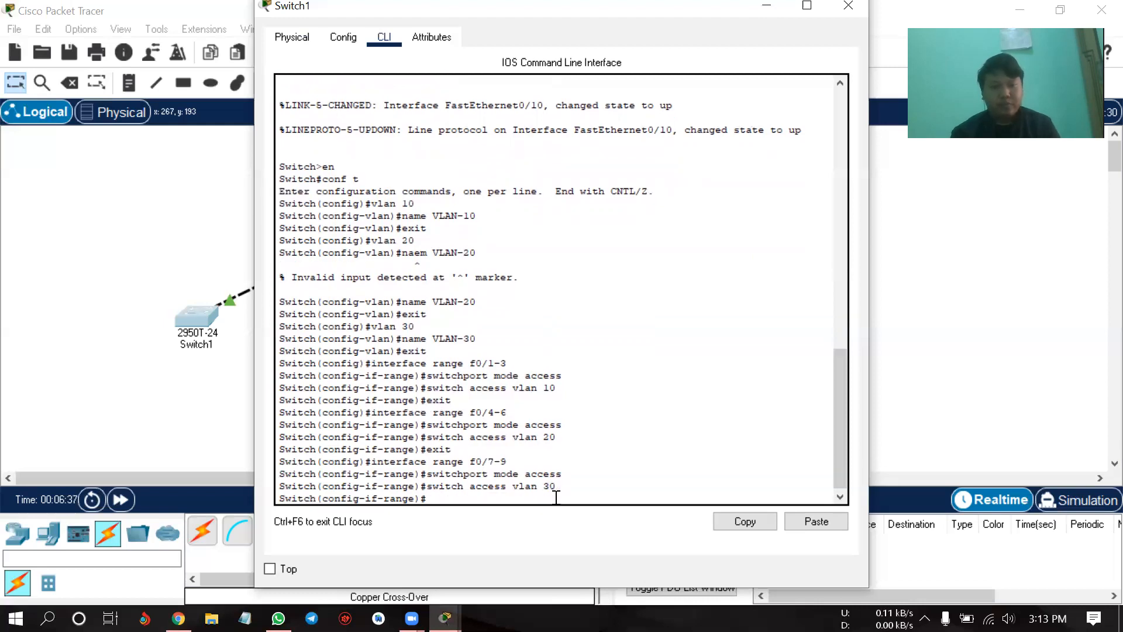
text(exit)
key(Return)
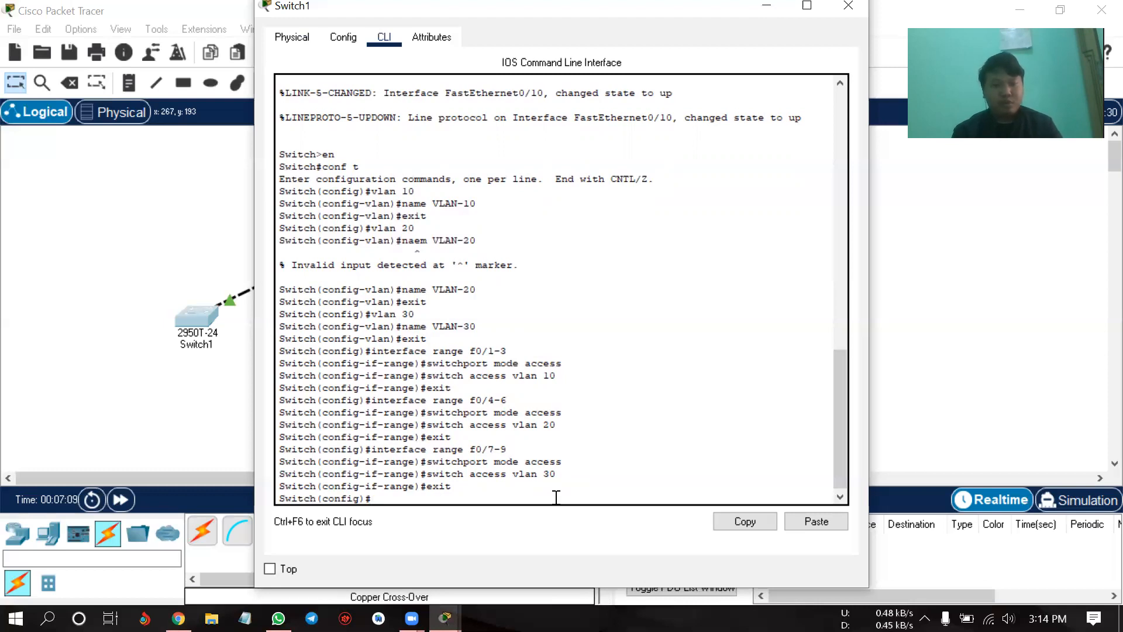
- Enter interface configuration mode for port f0/10 on Switch1 with interface f0/10
text(i)
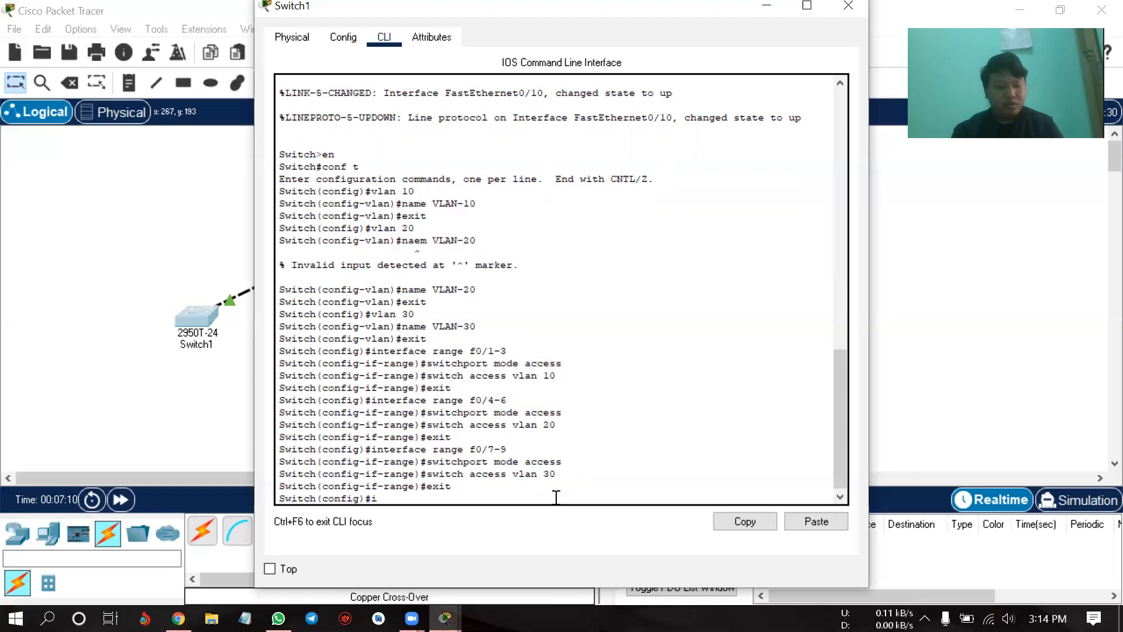
text(nterface)
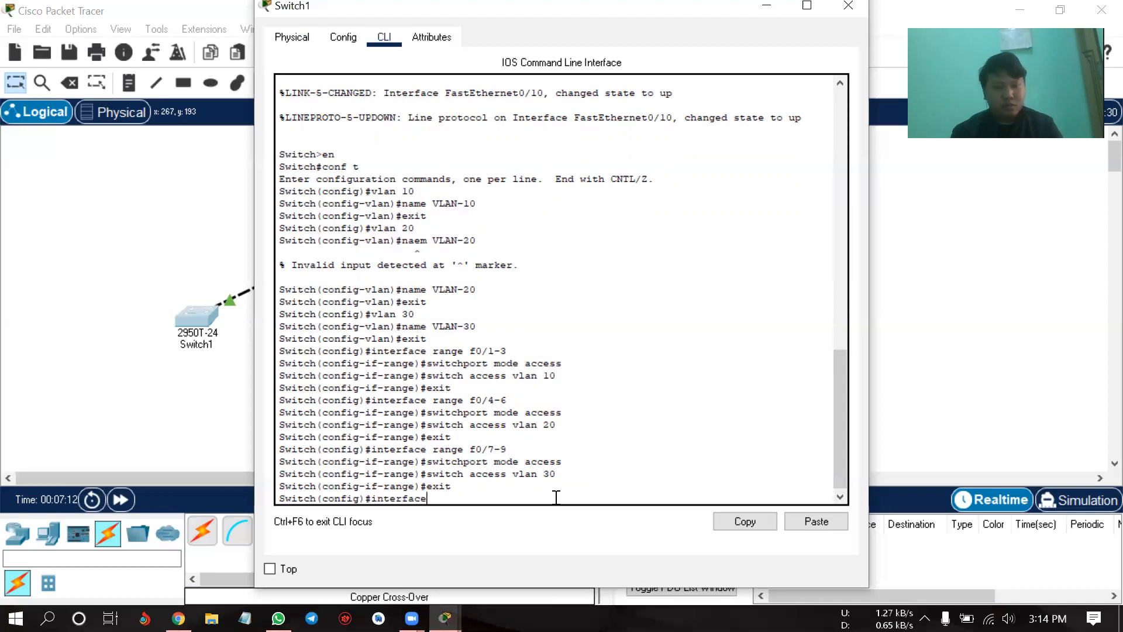
text( f0/10)
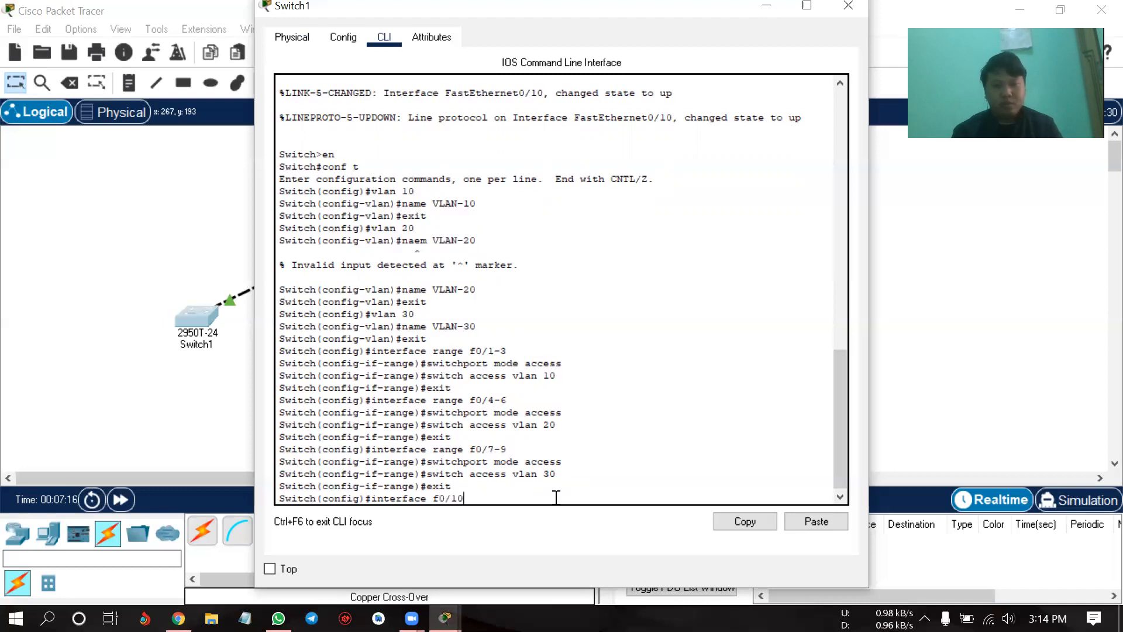
key(Return)
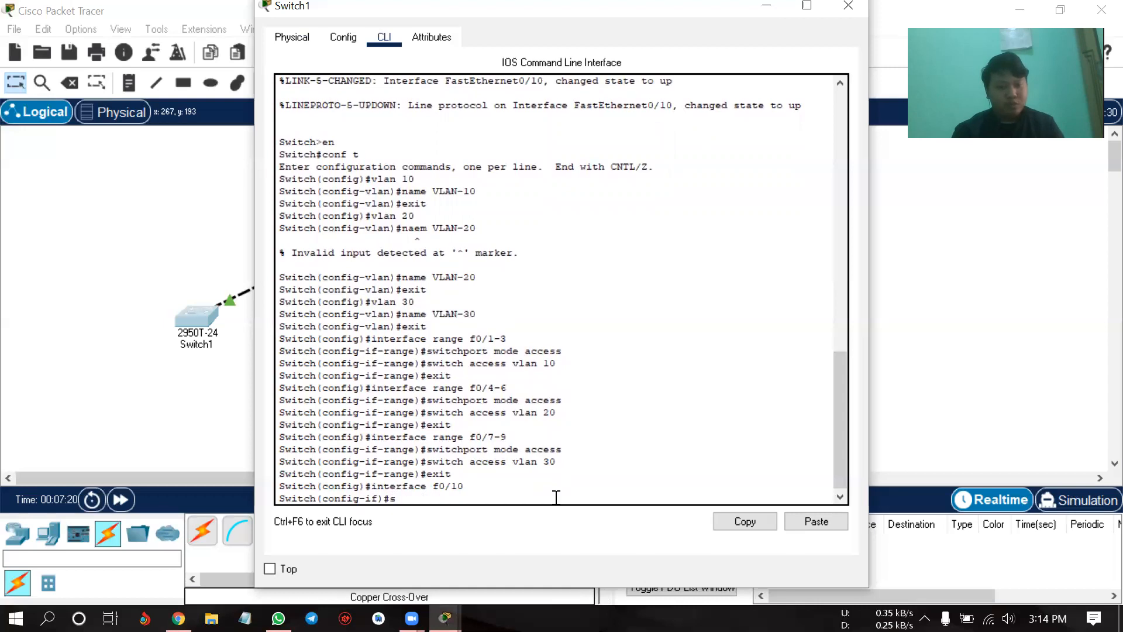
- Set port f0/10 on Switch1 to trunk mode with switchport mode trunk
text(s)
key(Up)
key(Up)
key(Up)
key(Up)
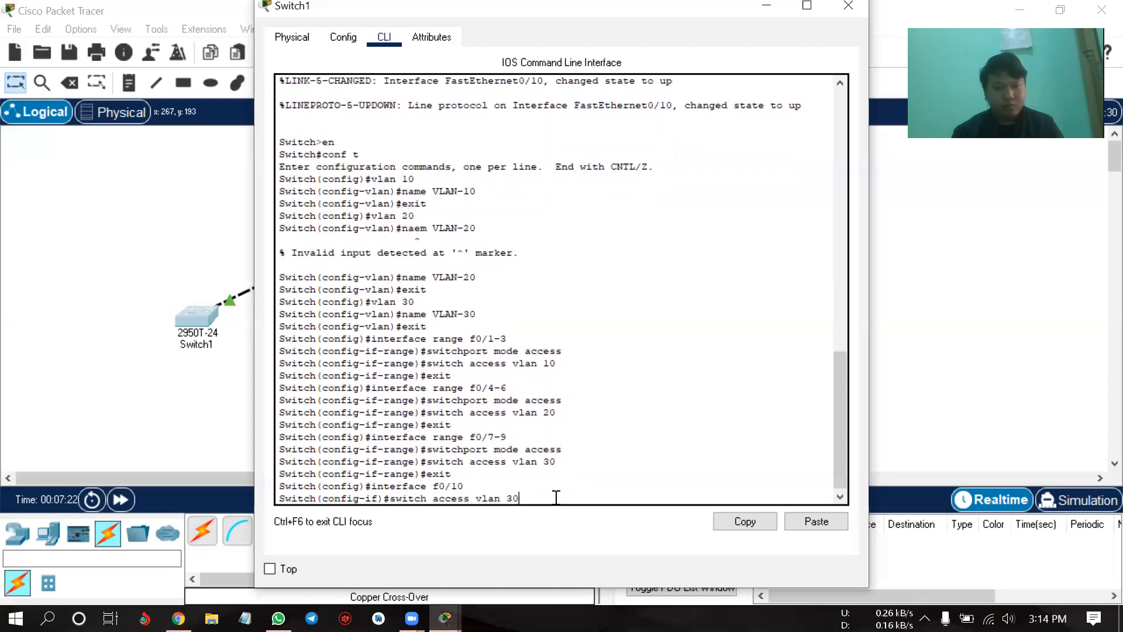
key(Up)
key(Up)
key(Up)
key(Up)
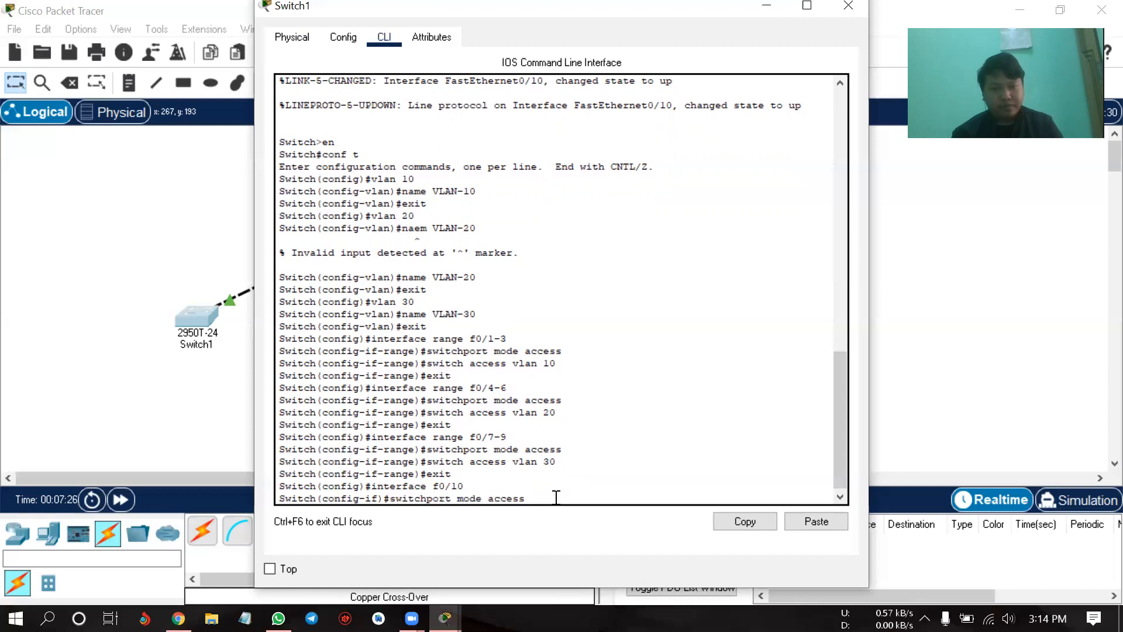
key(BackSpace)
key(BackSpace)
key(BackSpace)
key(BackSpace)
key(BackSpace)
key(BackSpace)
text(trui)
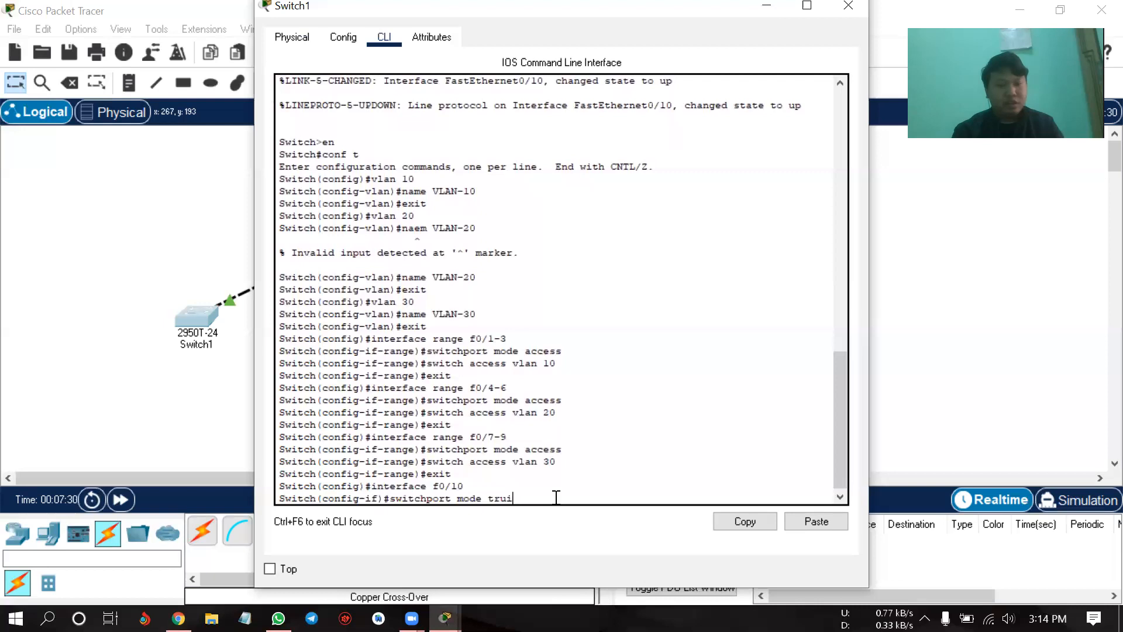
key(BackSpace)
text(nk)
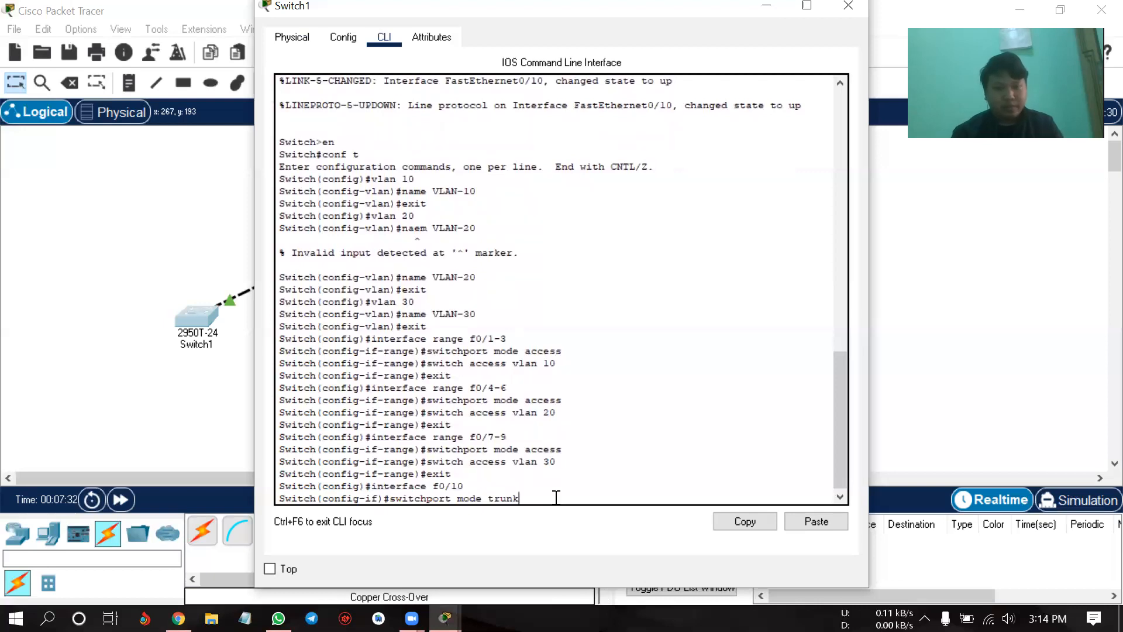
key(Return)
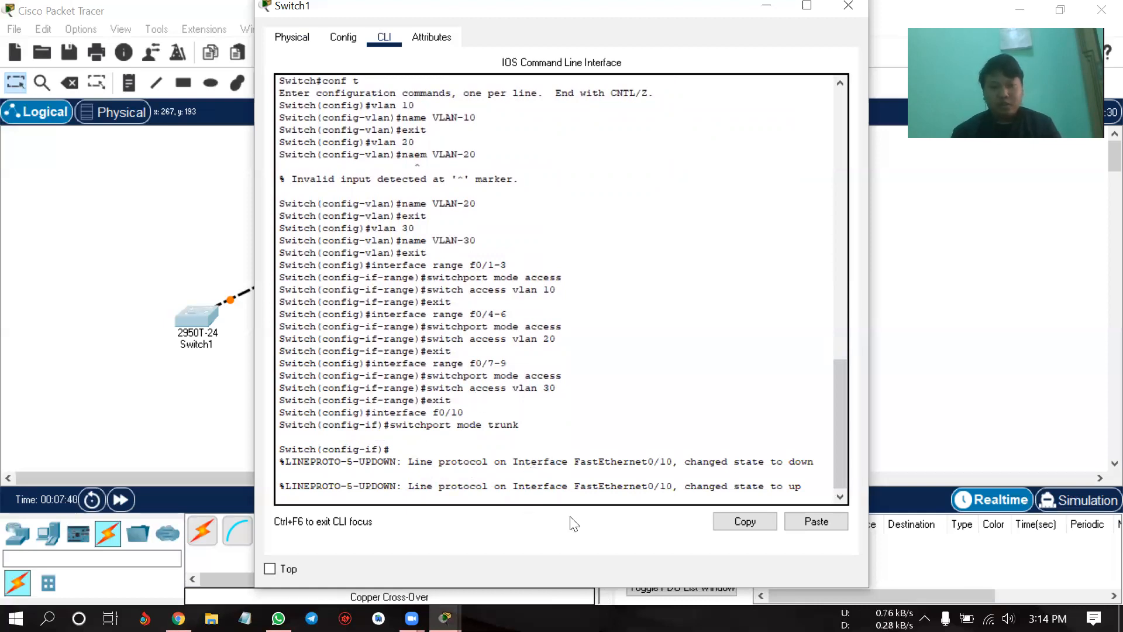
- Exit to privileged mode on Switch1 and save the configuration with write
text(exit)
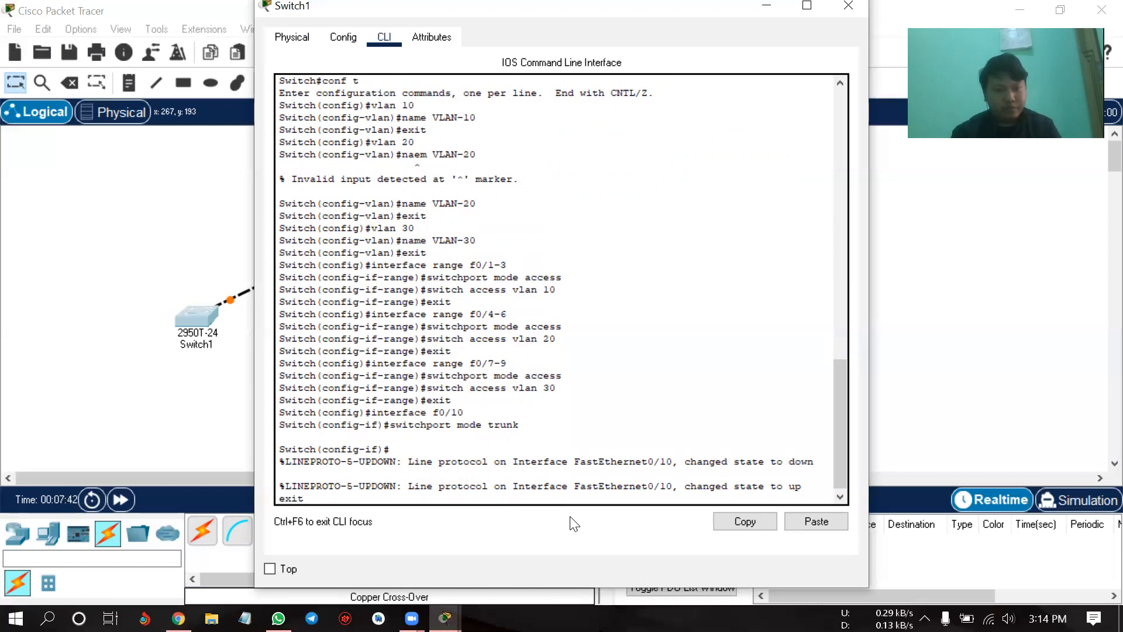
key(Return)
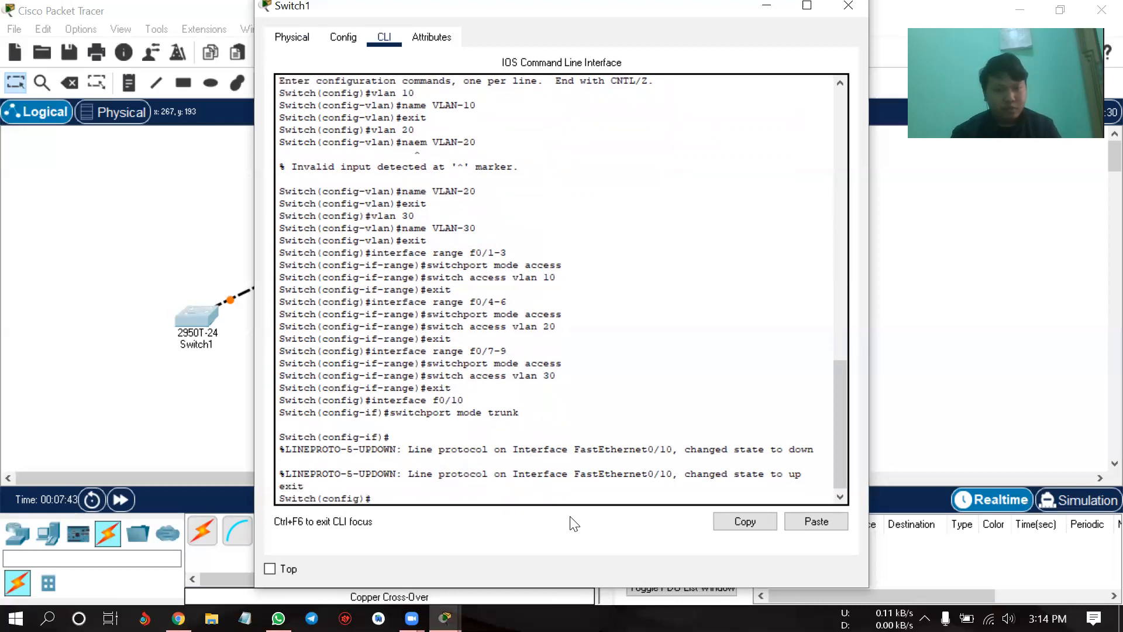
text(ex)
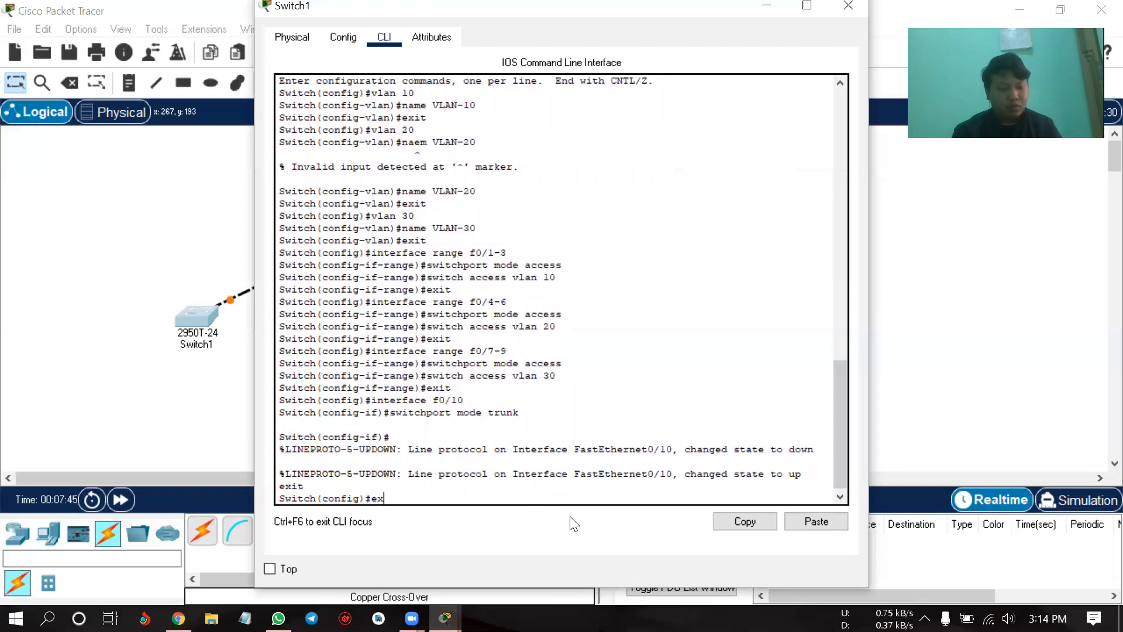
text(it)
key(Return)
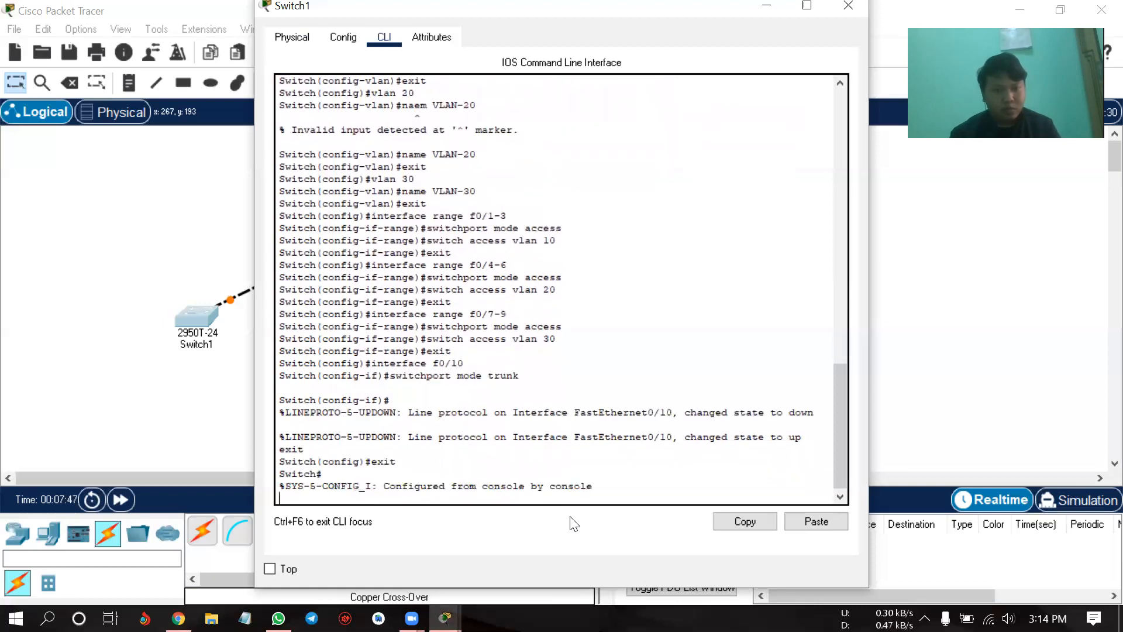
key(Return)
text(wr)
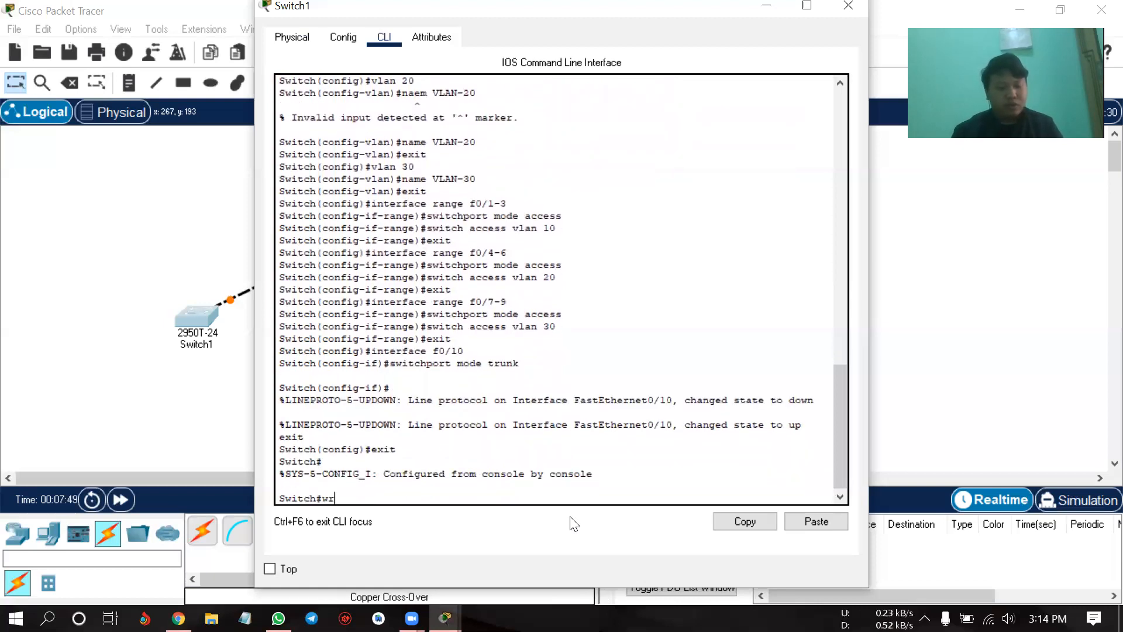
text(ite)
key(Return)
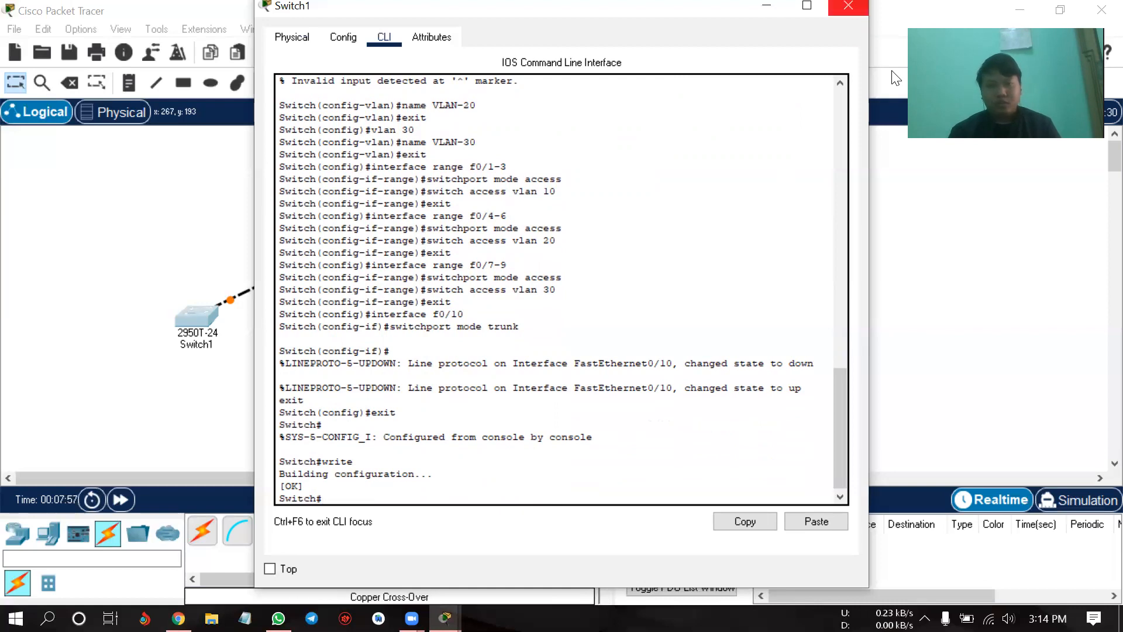
- Close the Switch1 window and open the command line interface of Switch2
click(849, 7)
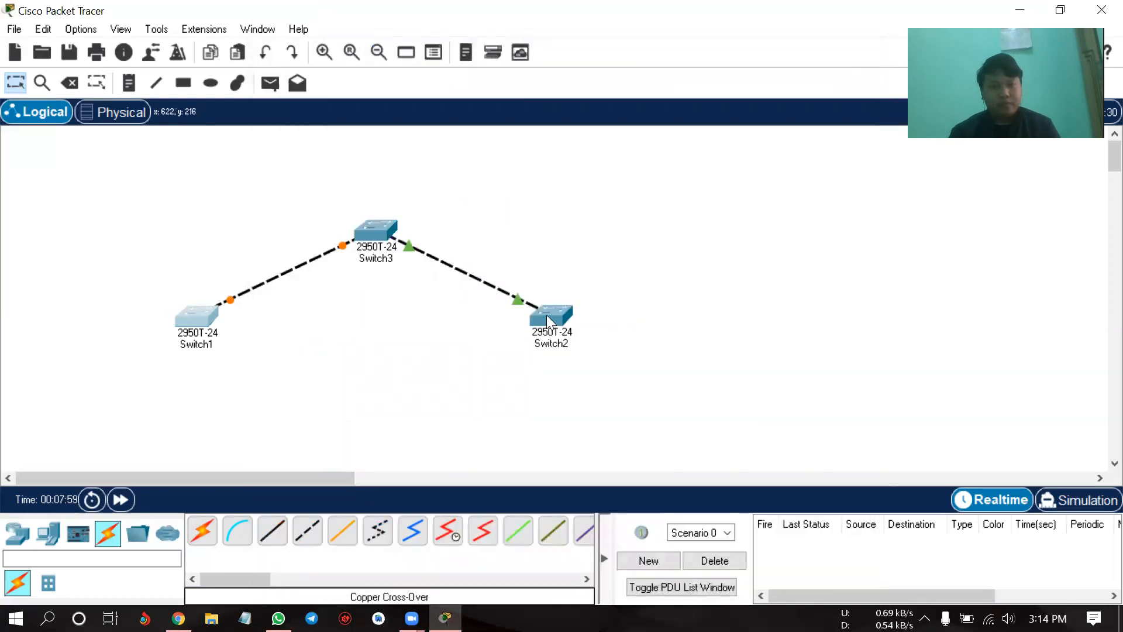
click(549, 311)
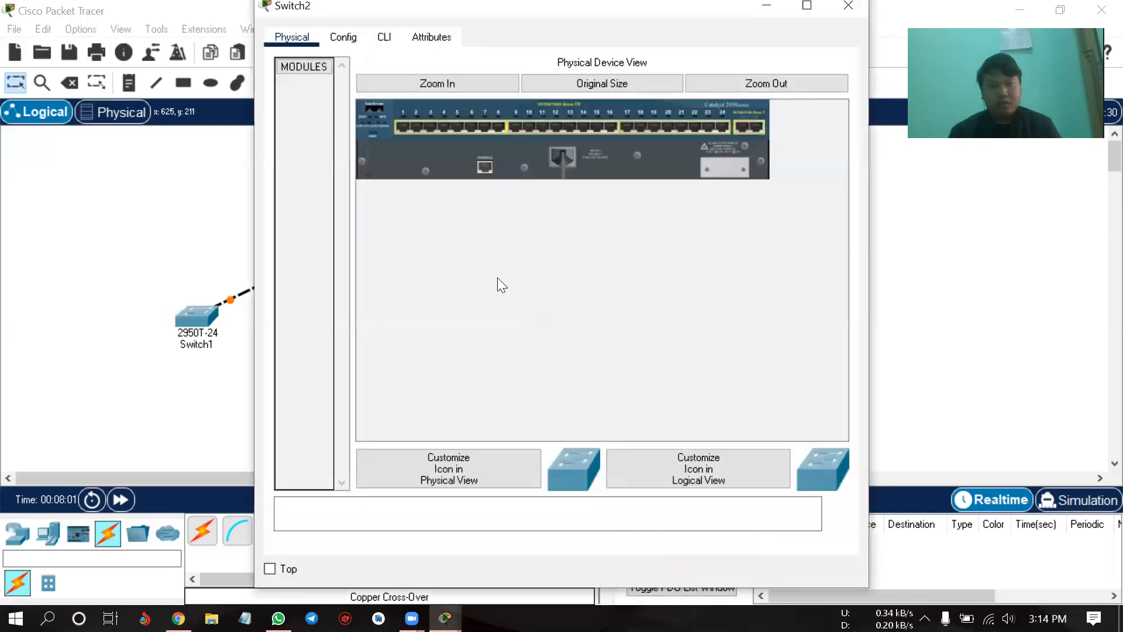
click(383, 38)
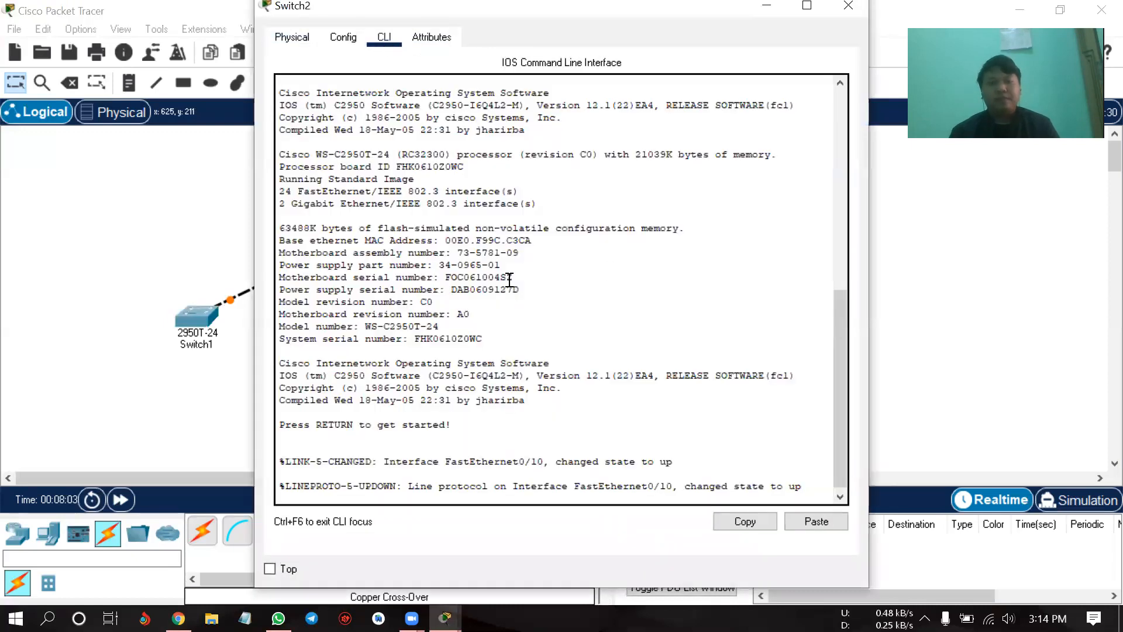
scroll(508, 333, down, 2)
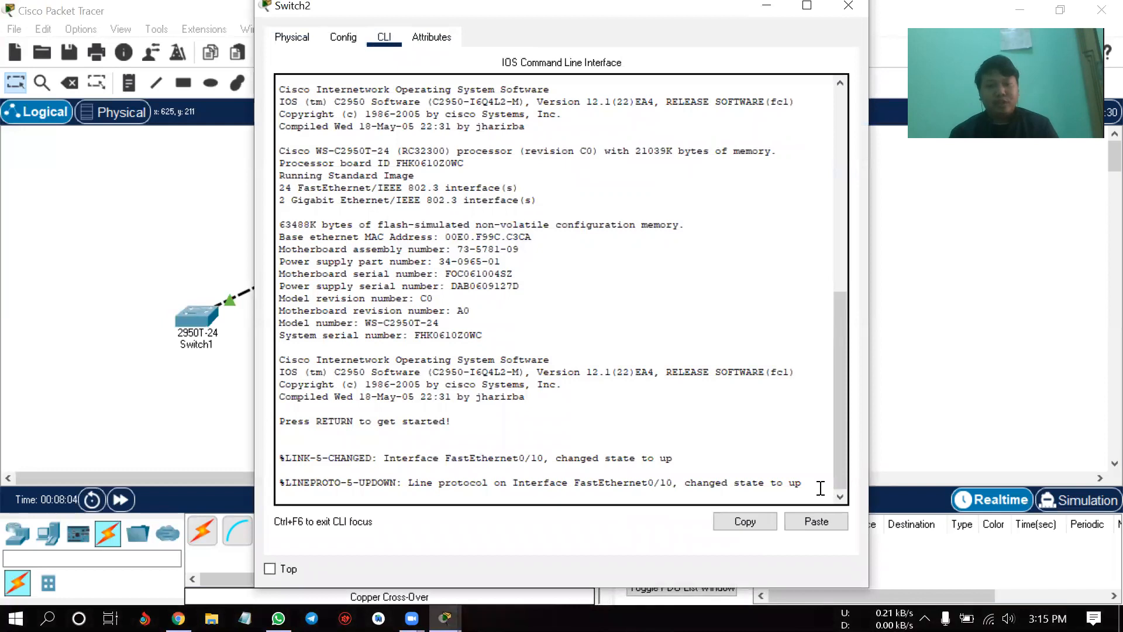
- Start the Switch2 console session and enter global configuration mode with en and conf t
key(Return)
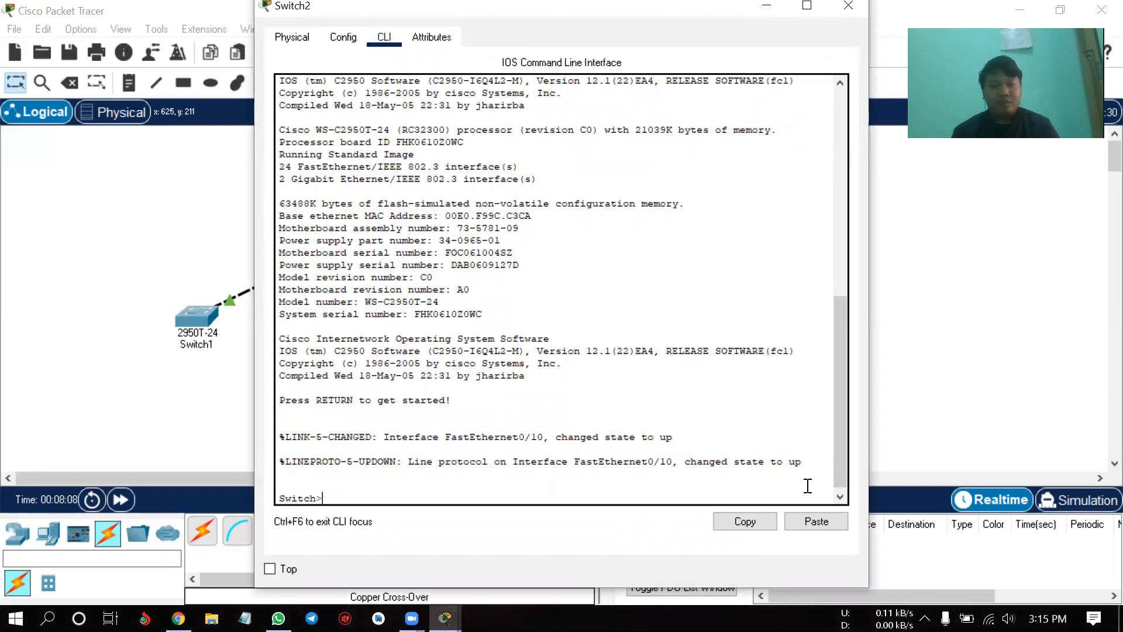
text(en)
key(Return)
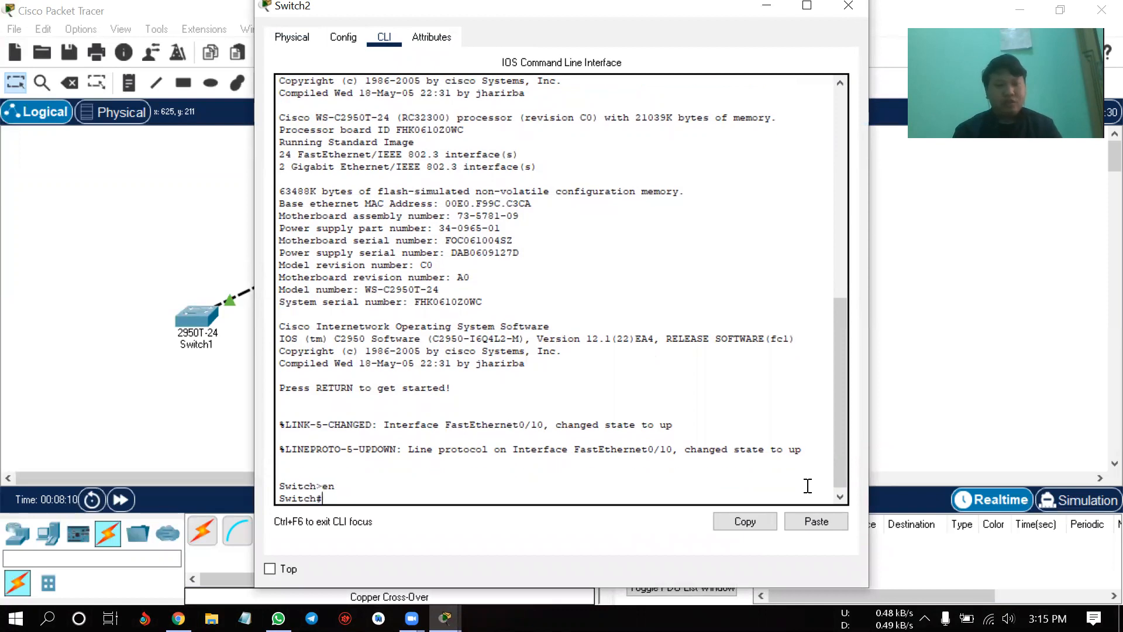
text(conf t)
key(Return)
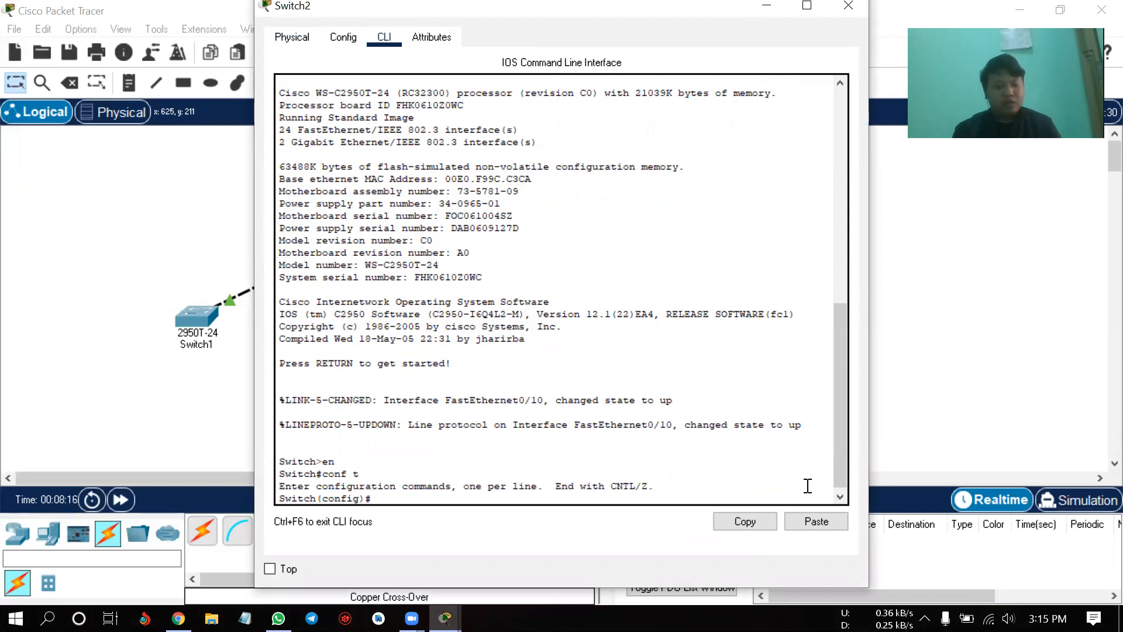
- Create VLAN 10 on Switch2, name it VLAN-10 and exit VLAN configuration mode
text(vlan 10)
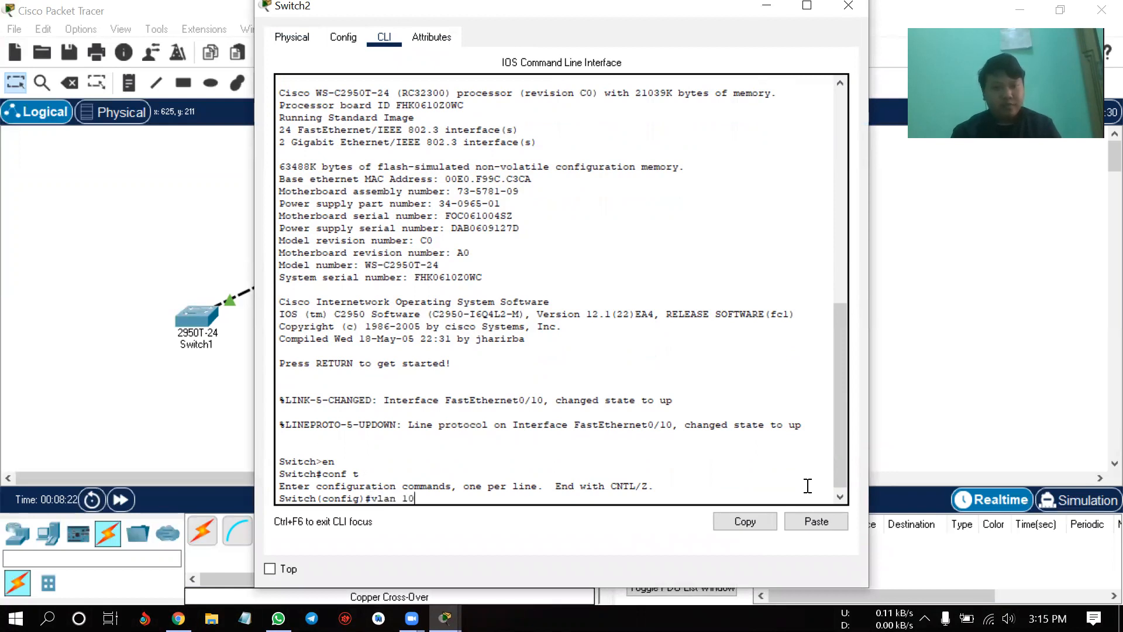
key(Return)
text(name)
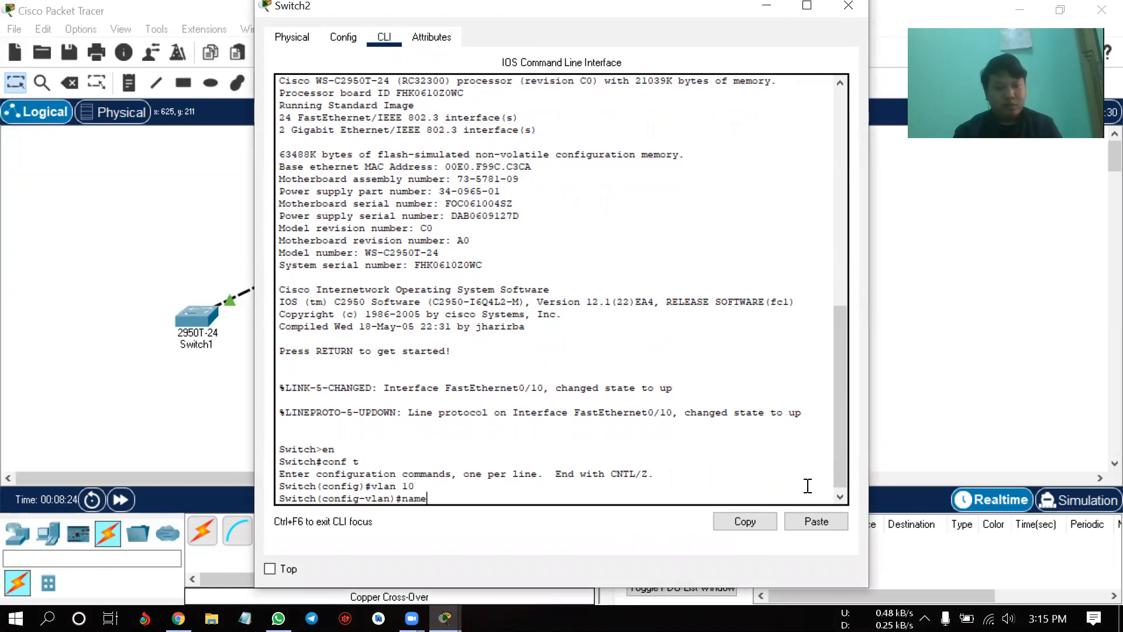
text( VLAN-10)
key(Return)
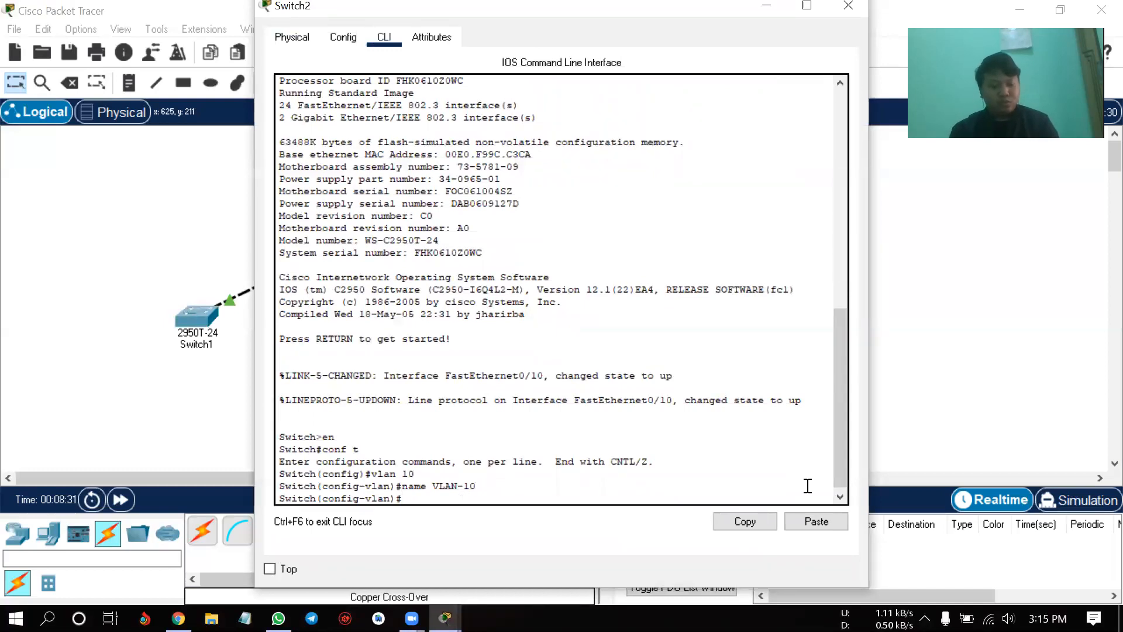
text(exit)
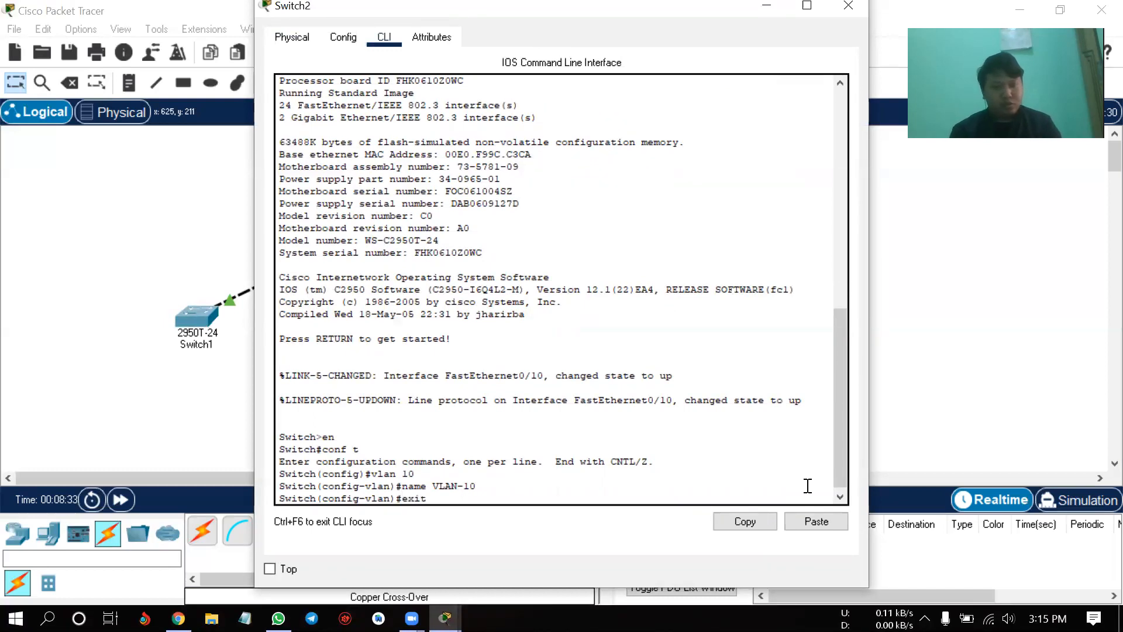
key(Return)
- Create VLAN 20 on Switch2, name it VLAN-20 and exit VLAN configuration mode
text(vl)
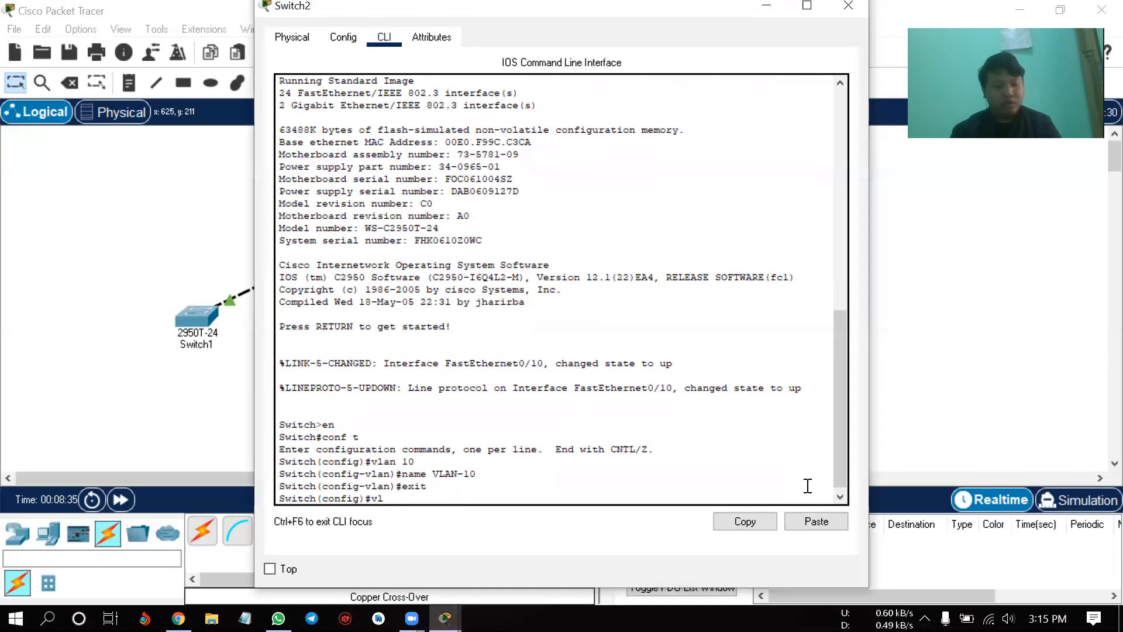
text(an 20)
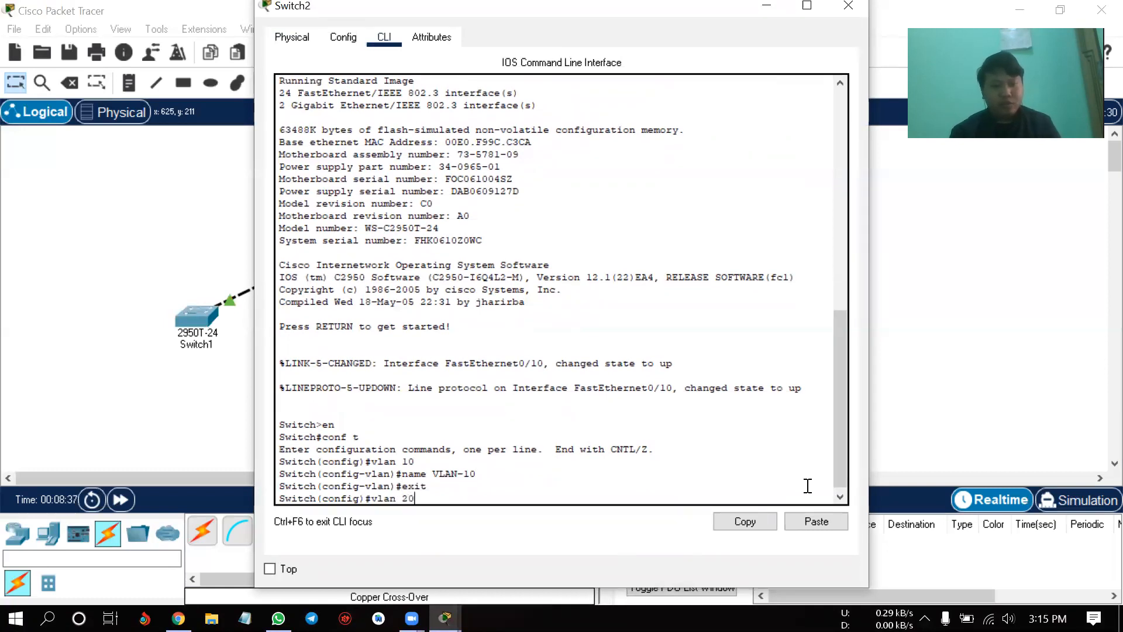
key(Return)
text(name VLAN)
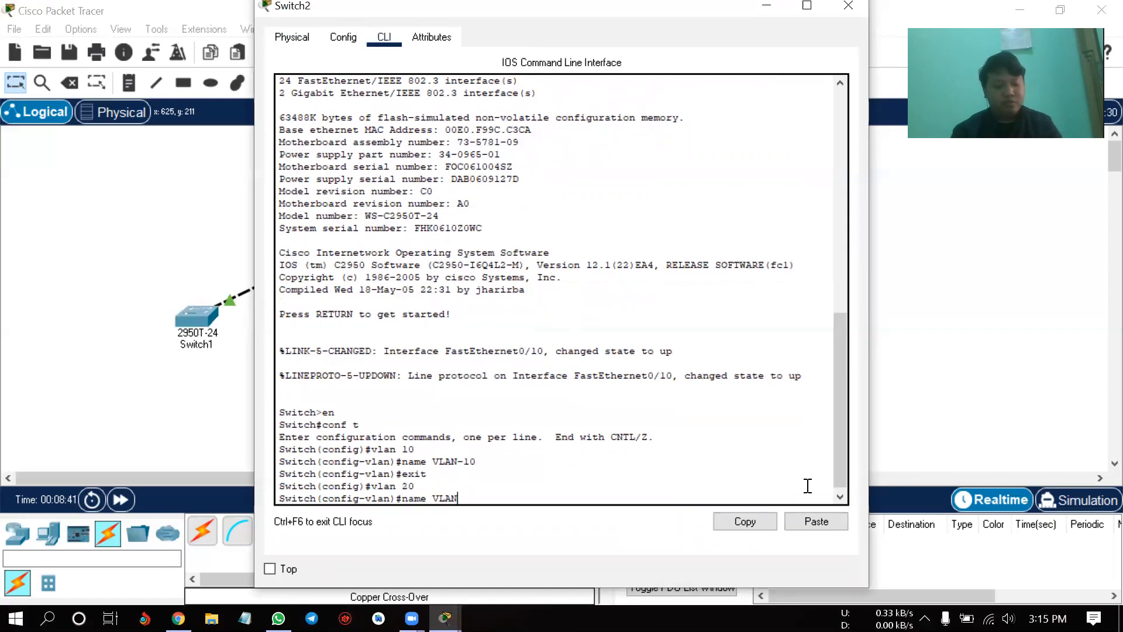
text(-20)
key(Return)
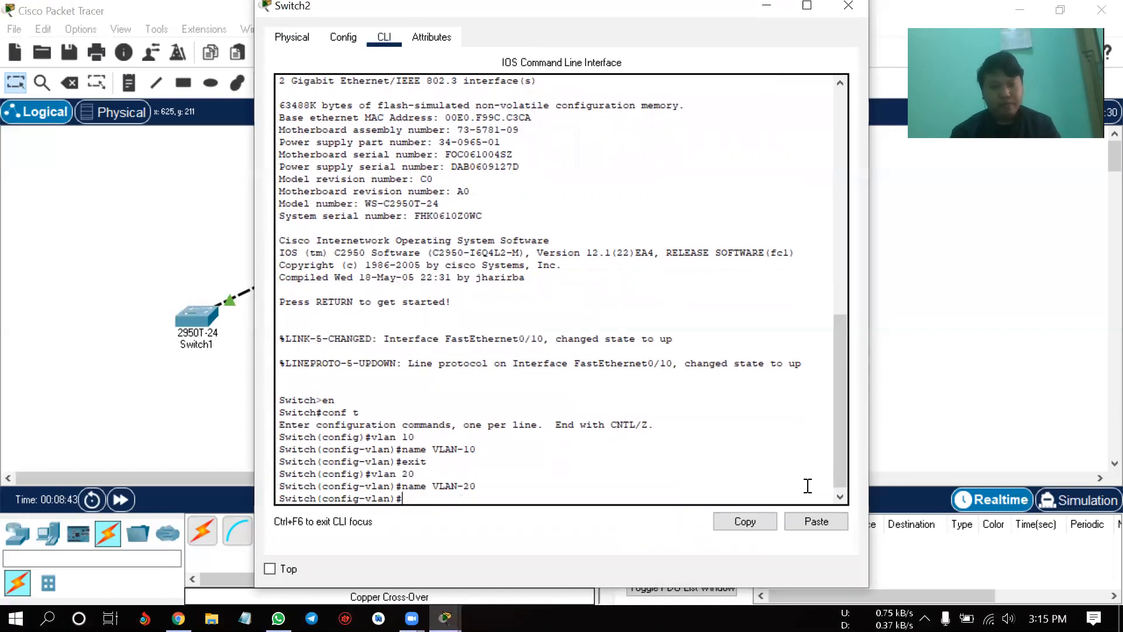
text(exit)
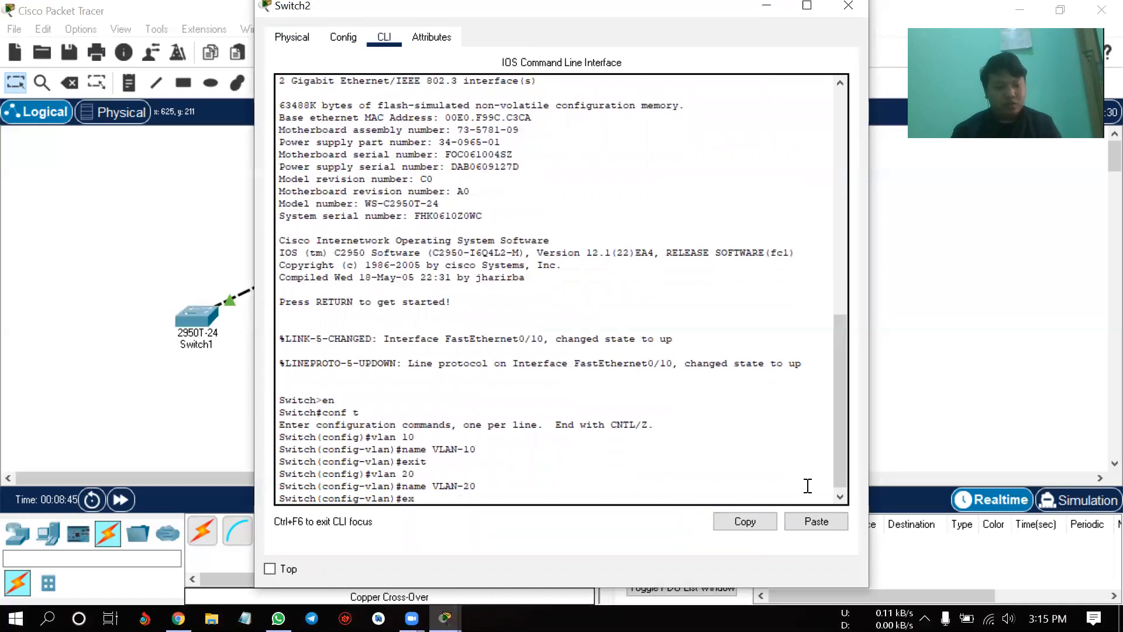
key(Return)
- Create VLAN 30 on Switch2 and try to name it with name VLAN 30
text(vlan 30)
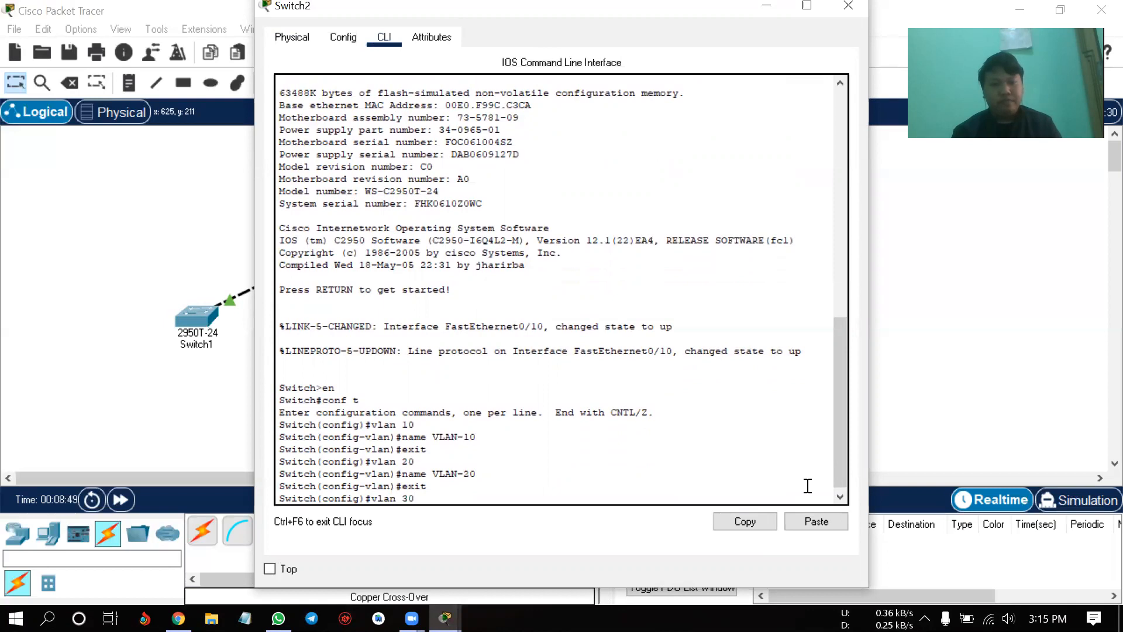
key(Return)
text(name)
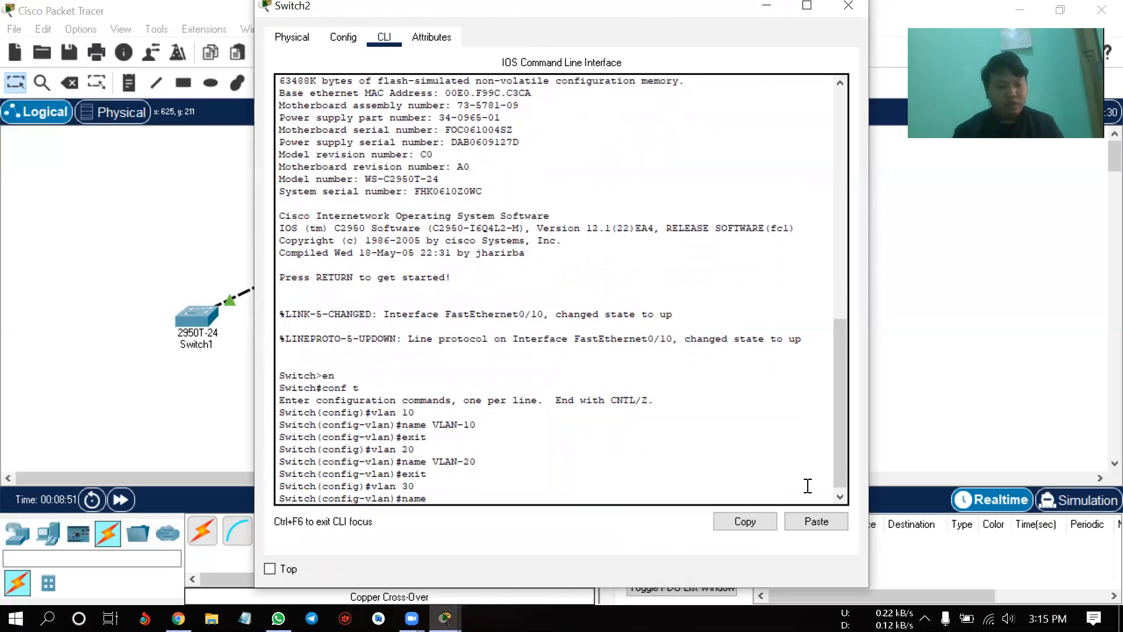
text( VLAN 3)
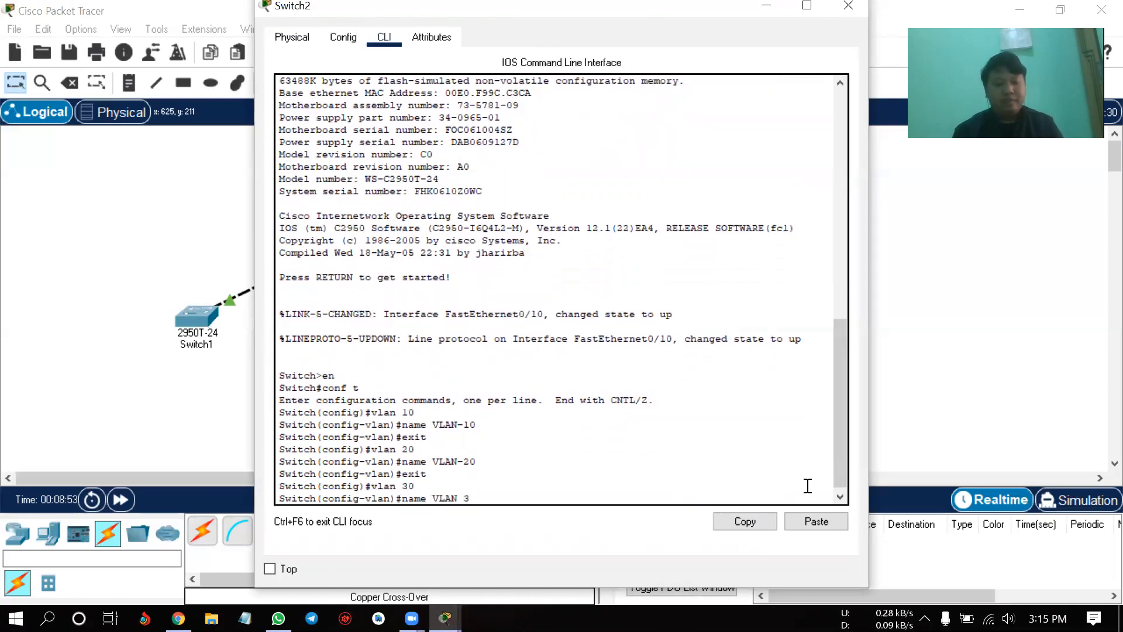
text(0)
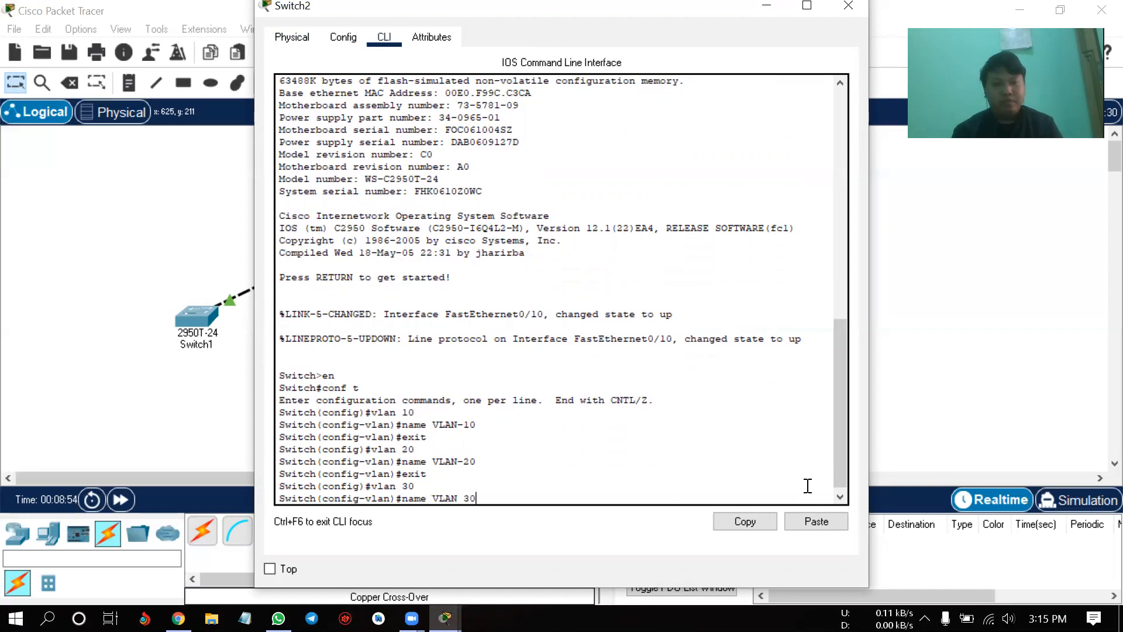
key(Return)
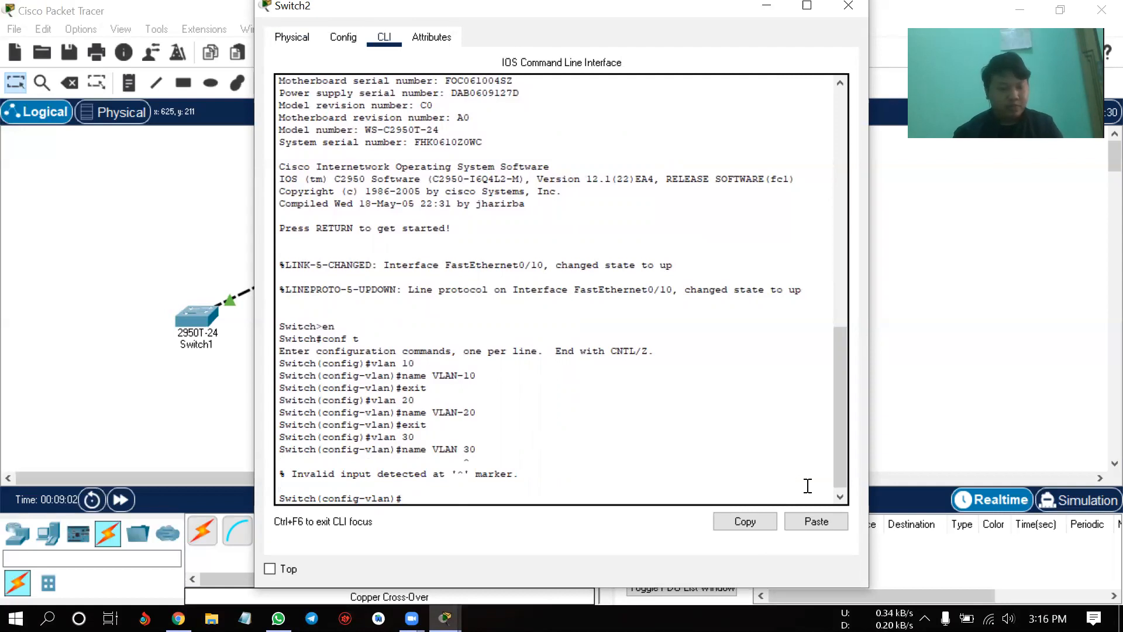
- Name VLAN 30 on Switch2 VLAN-30 and exit to global configuration mode
text(name)
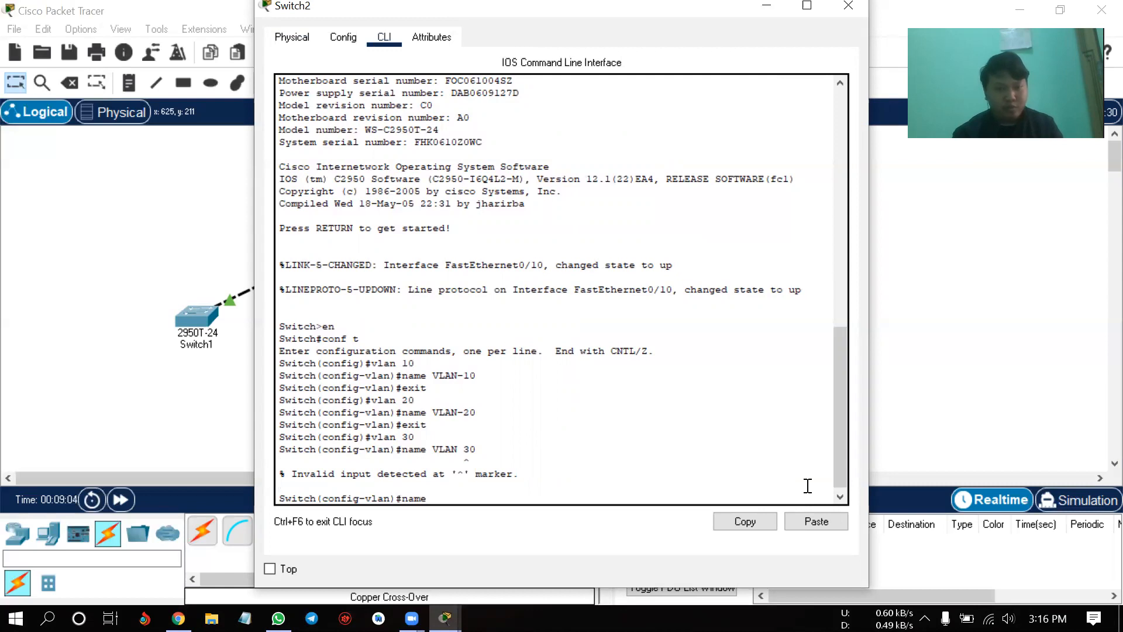
text( VLAN-30)
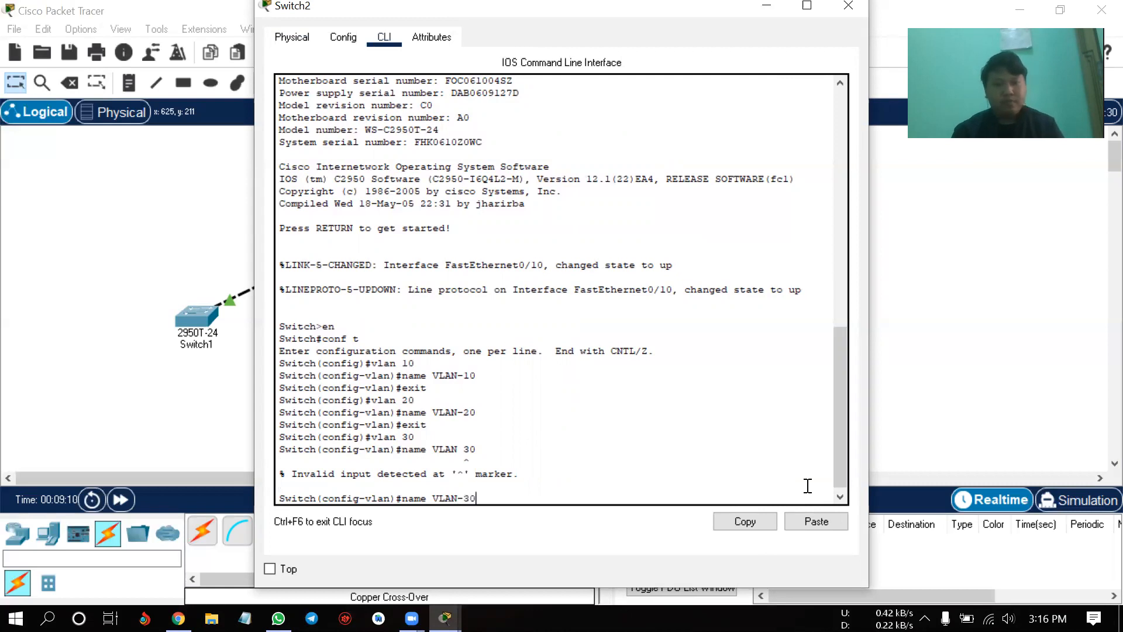
key(Return)
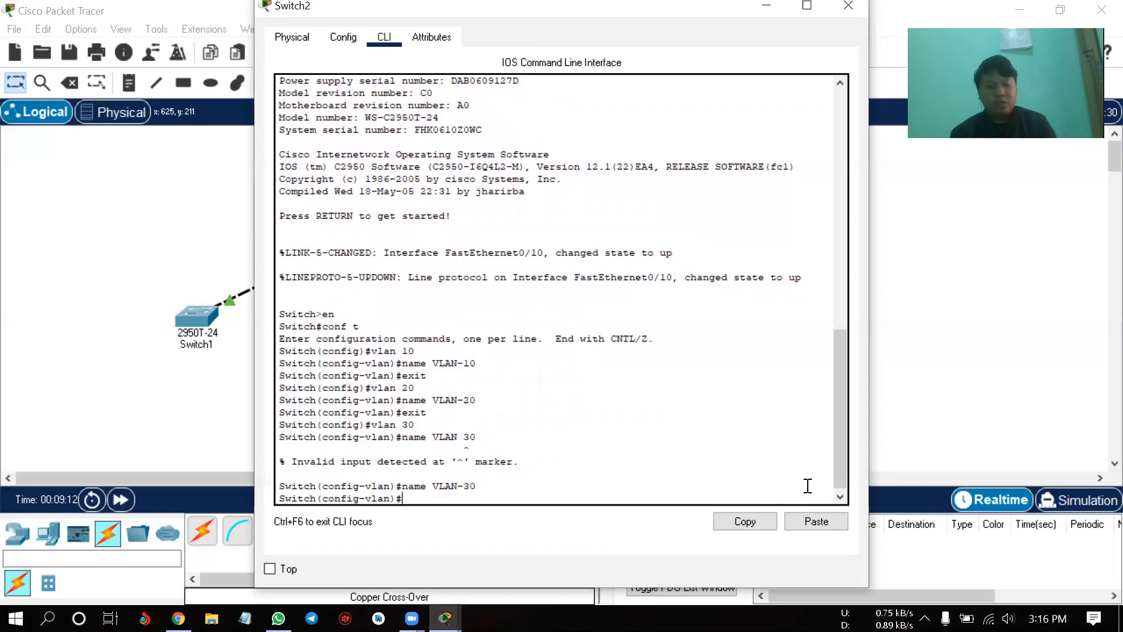
text(exit)
key(Return)
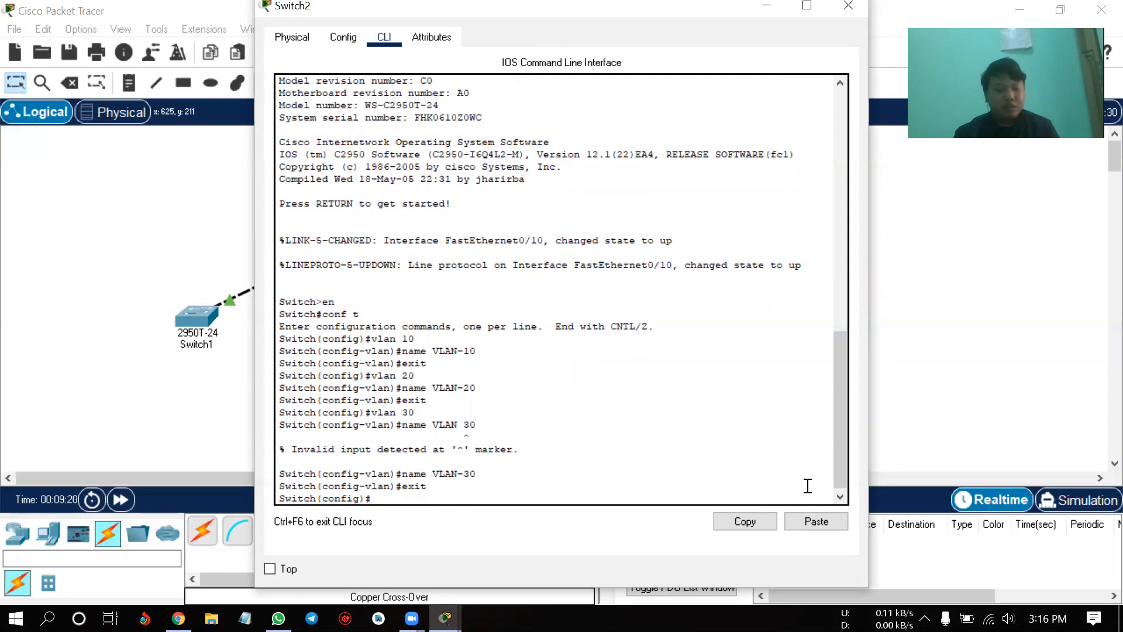
- Select ports f0/1-3 on Switch2 with interface range and set them to access mode with switchport mode access
text(interface)
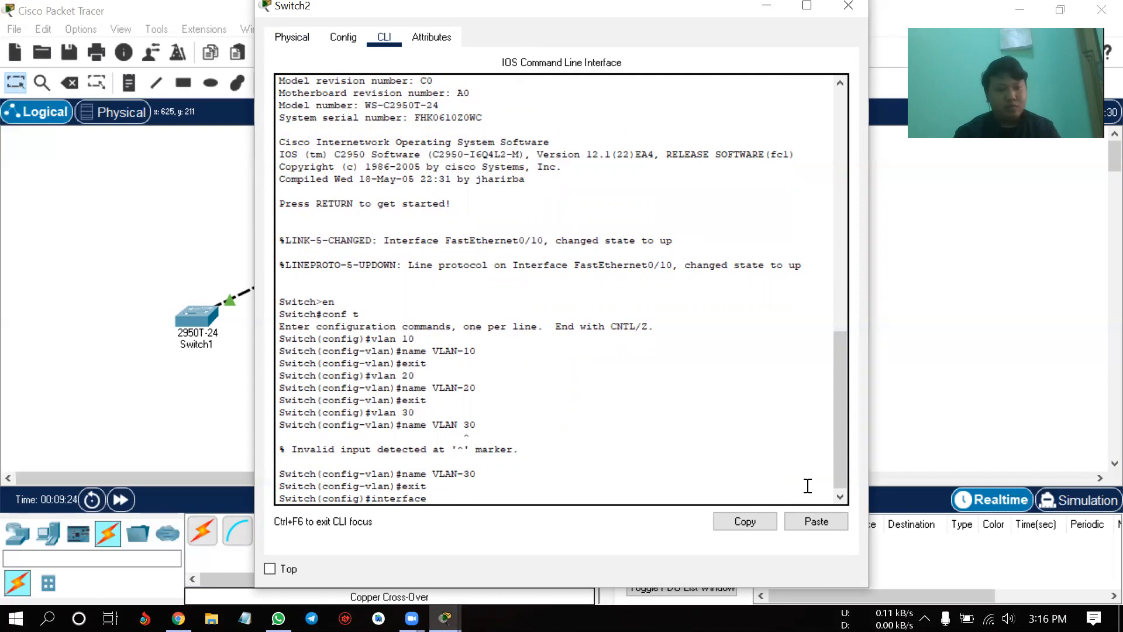
text( range)
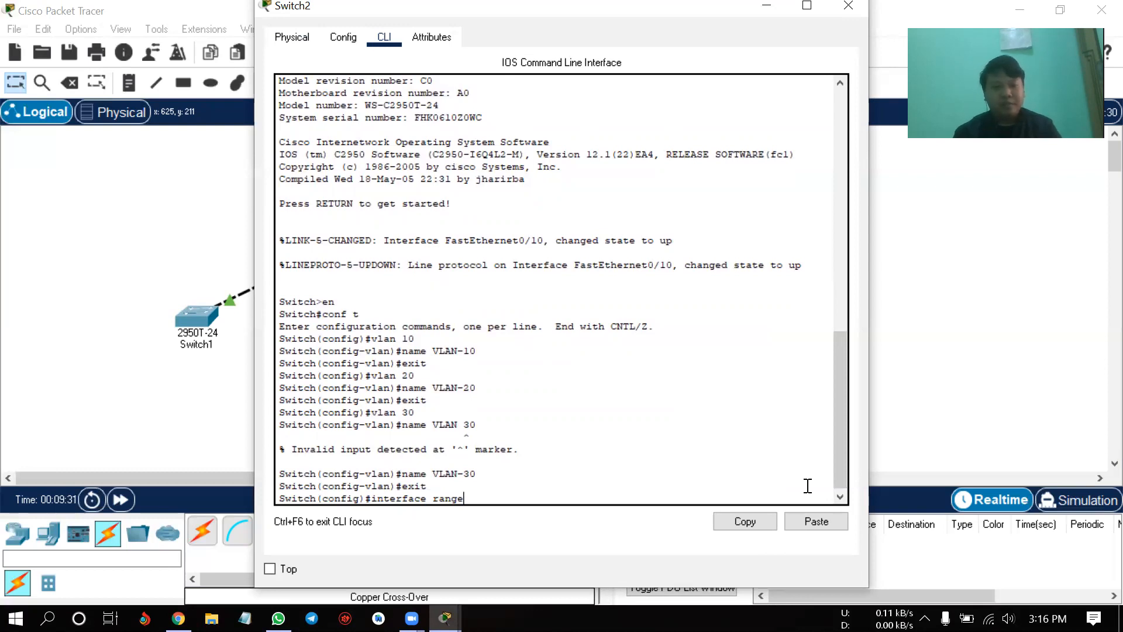
text(f0/1-3)
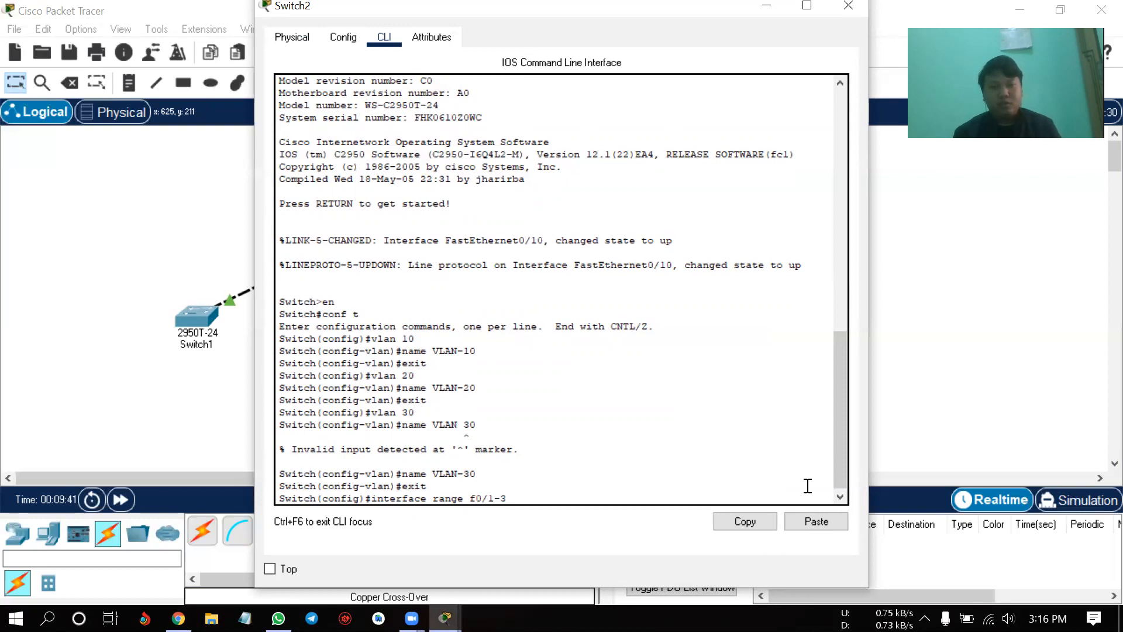
key(Return)
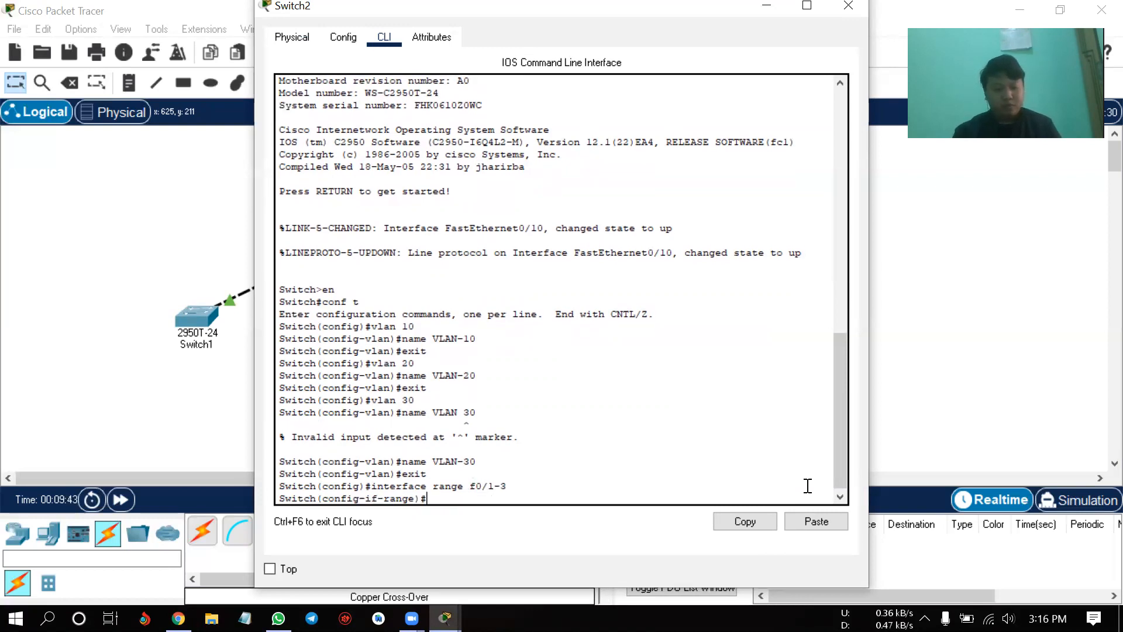
text(switc)
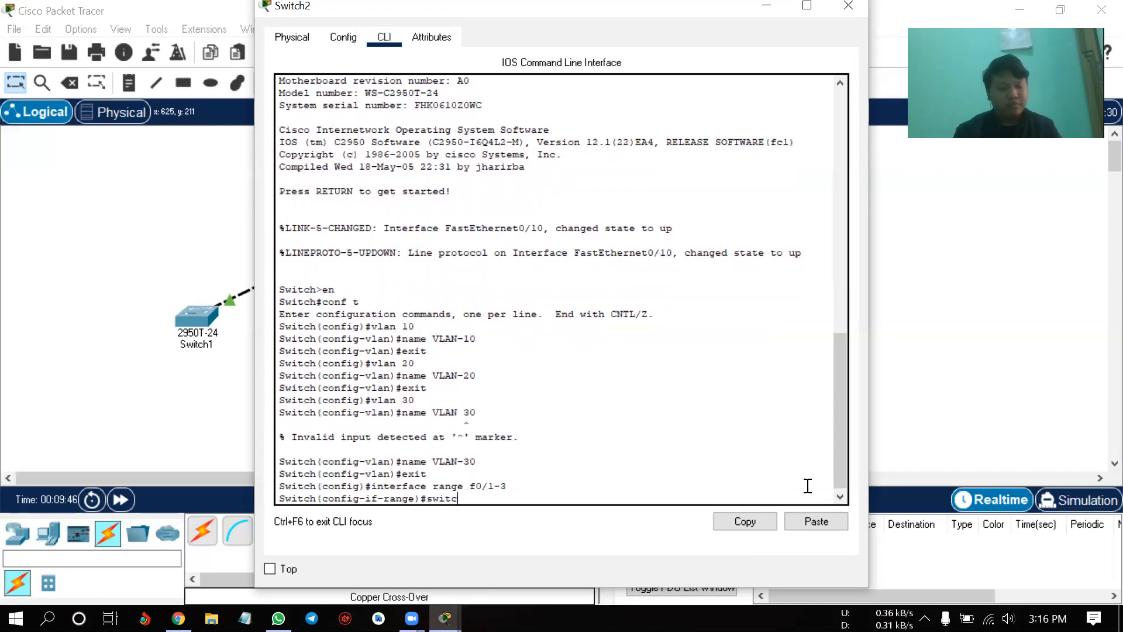
text(hport m)
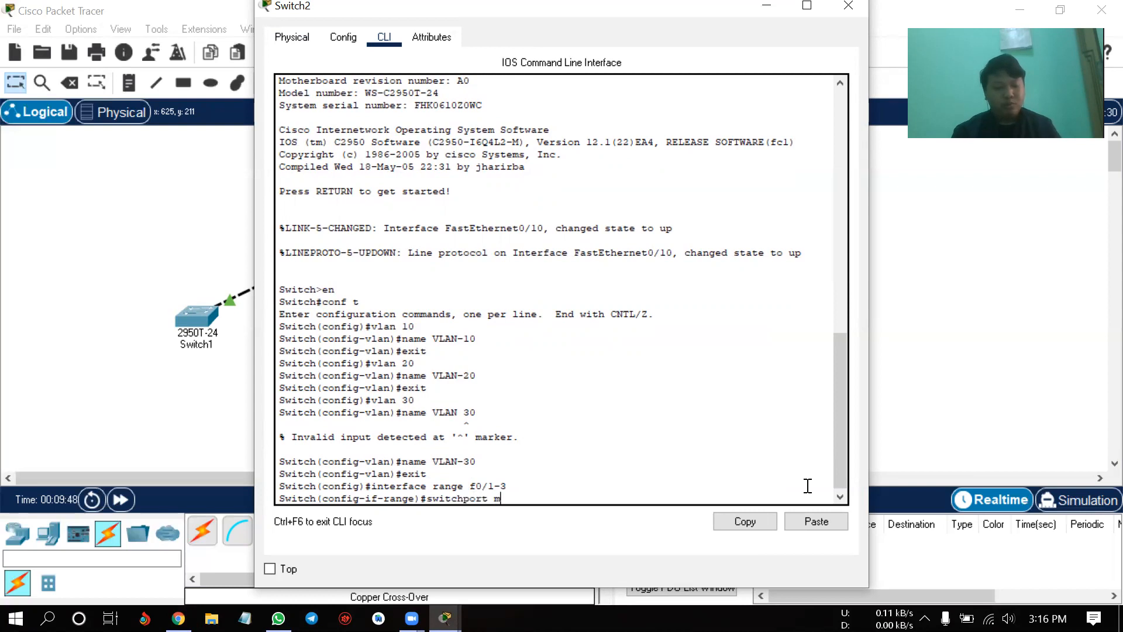
text(ode access)
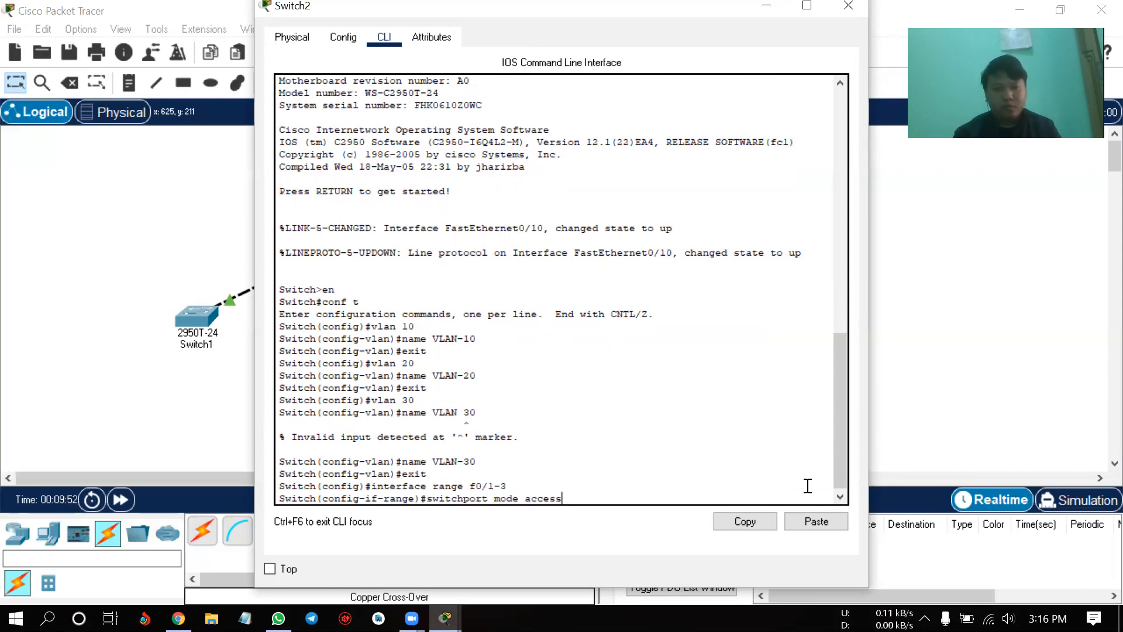
key(Return)
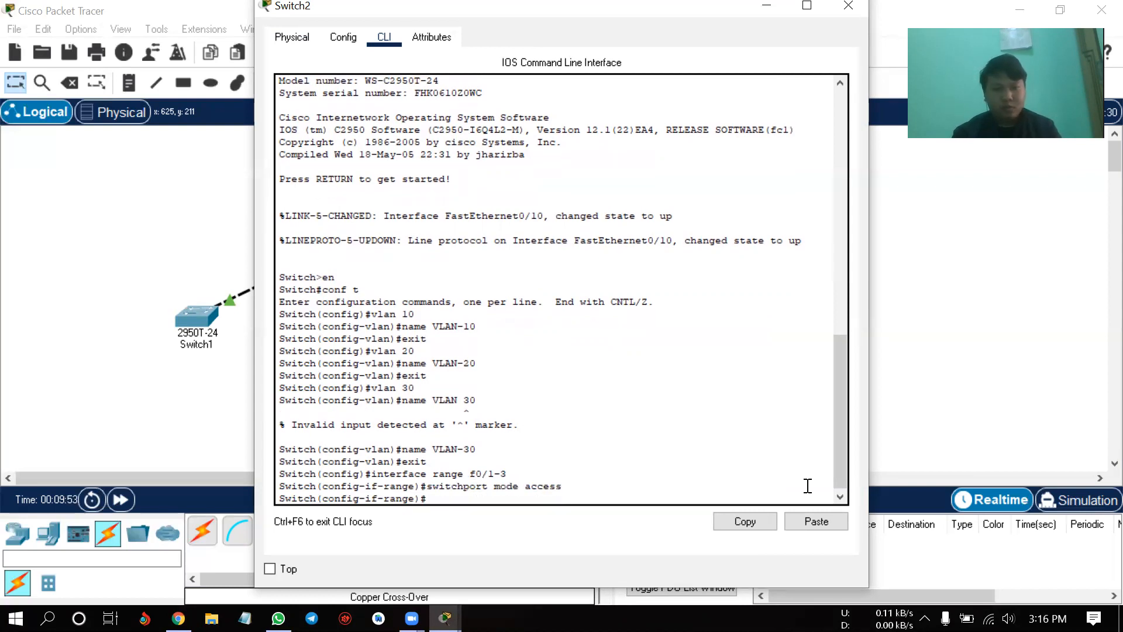
- Assign ports f0/1-3 on Switch2 to VLAN 10 with switchport acces vlan 10 and exit to global configuration mode
text(swi)
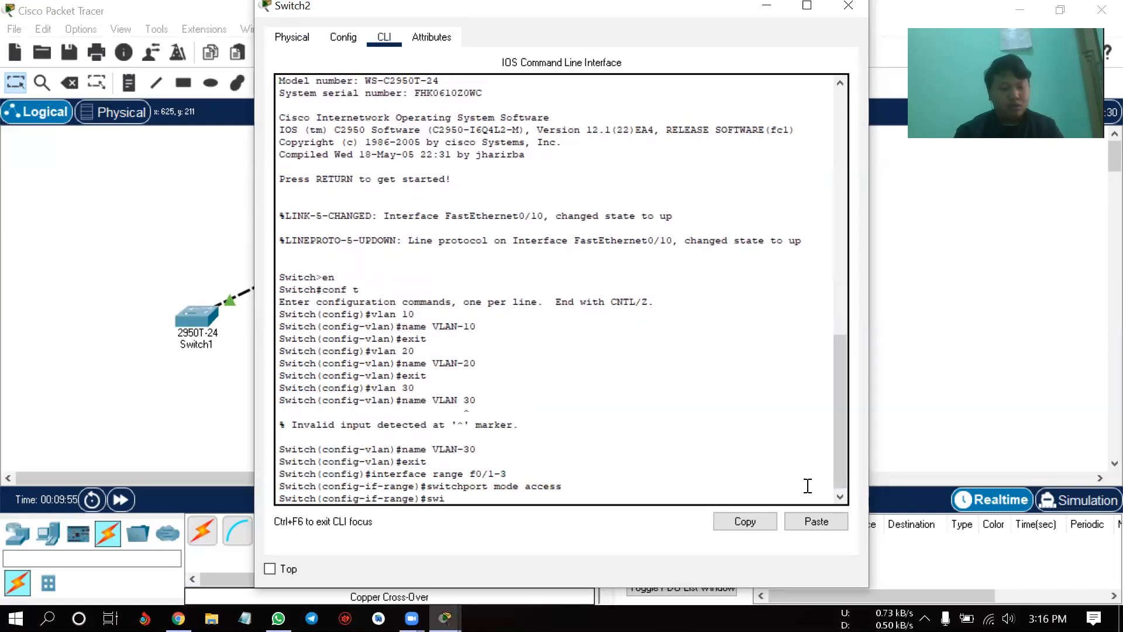
text(tchport)
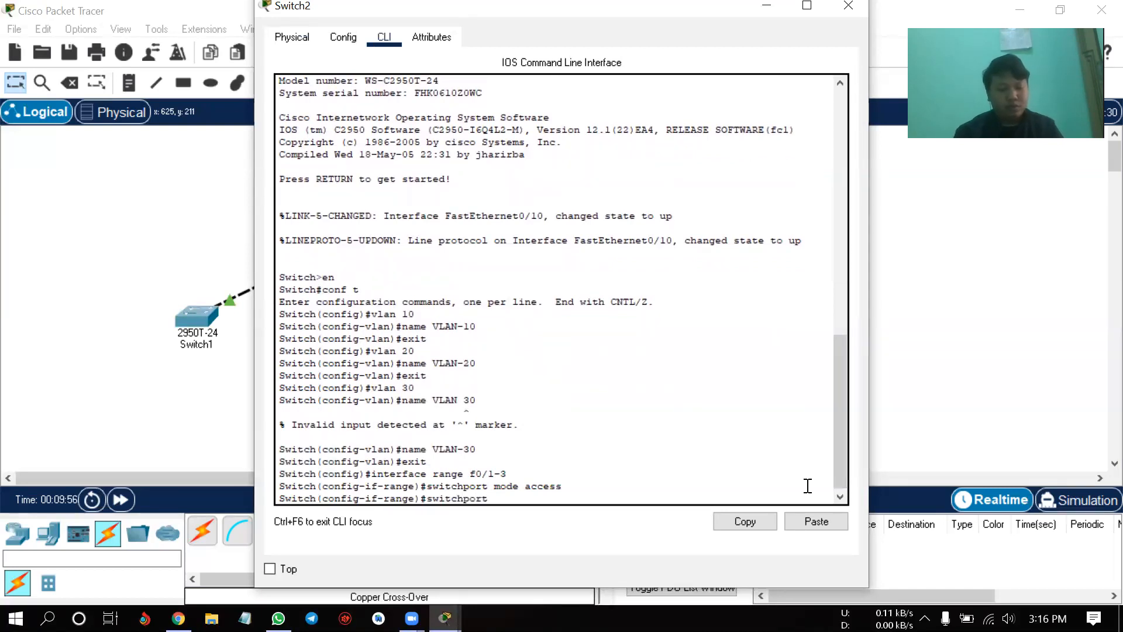
text( acces)
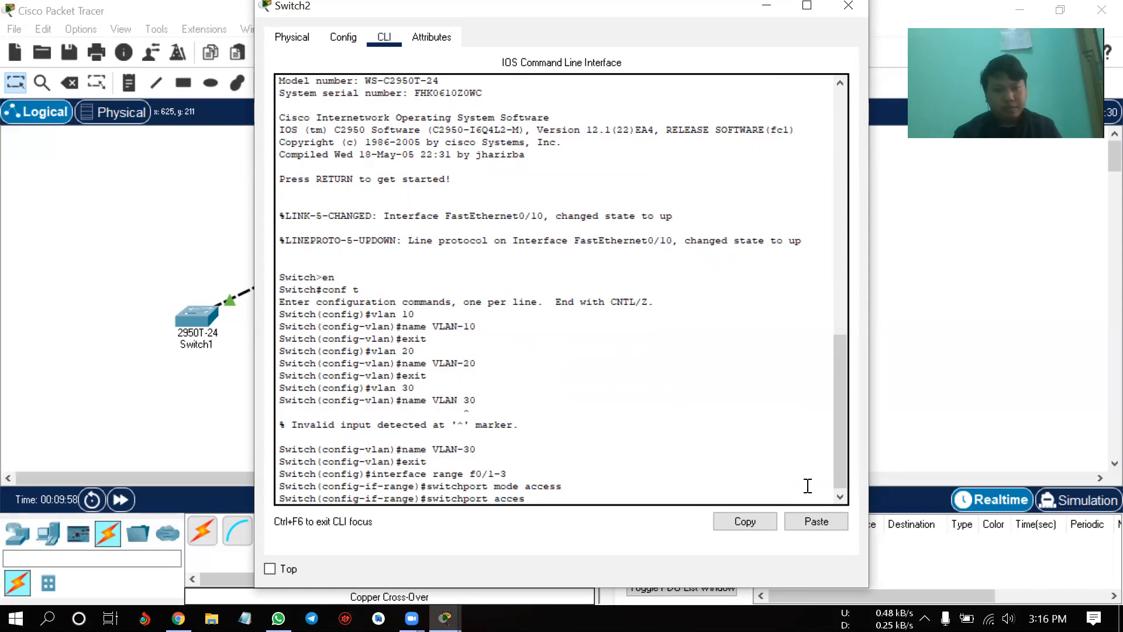
text( vlan 10)
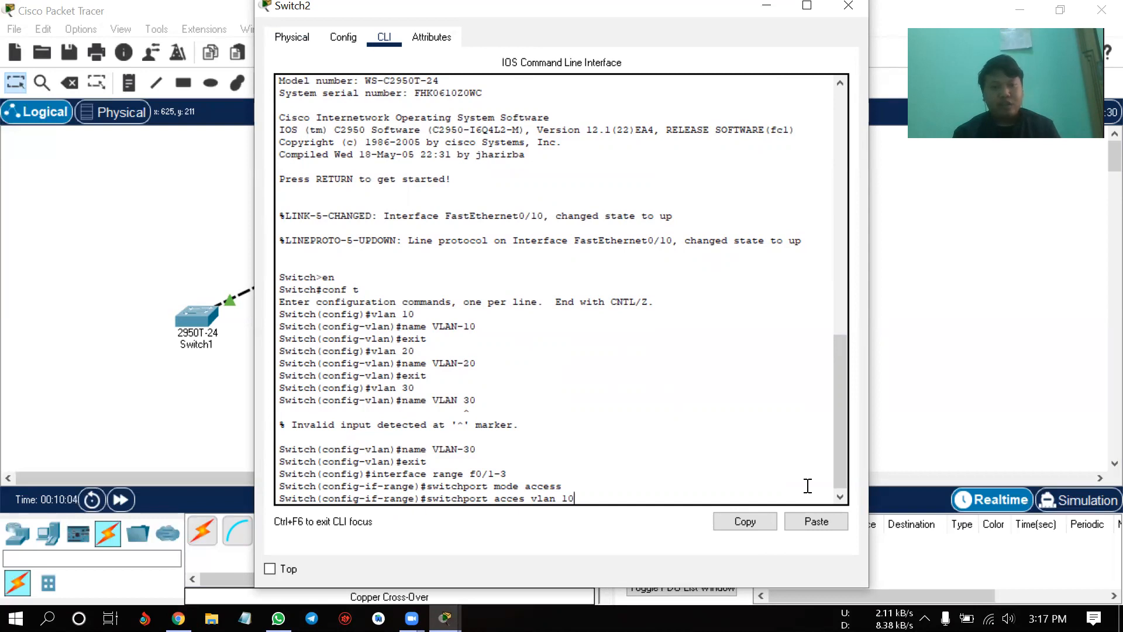
key(Return)
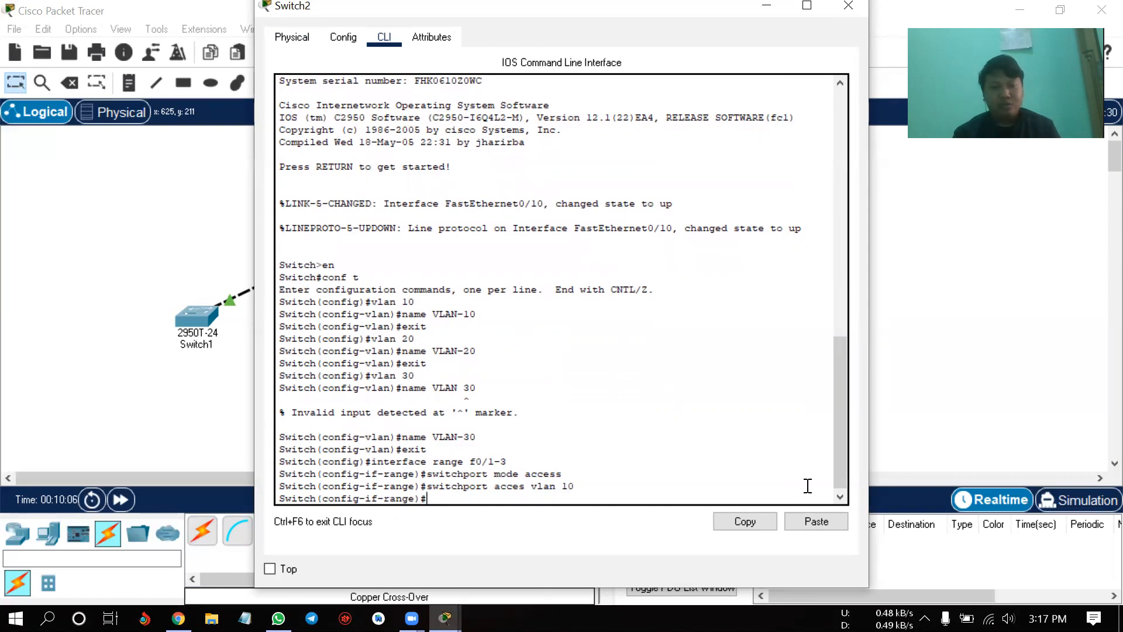
text(ex)
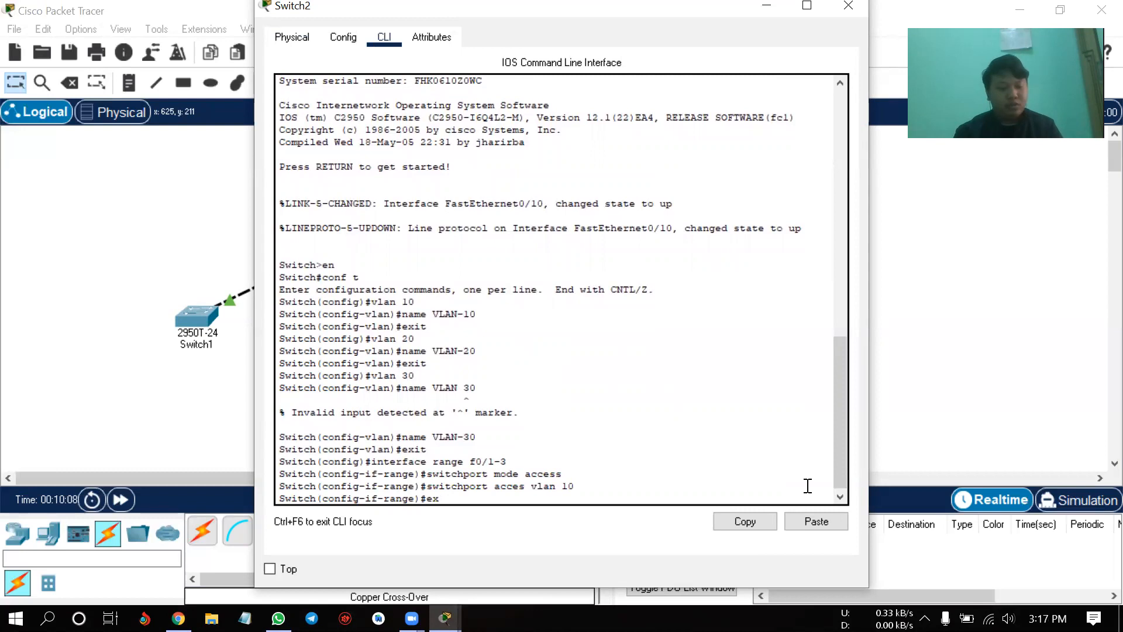
text(it)
key(Return)
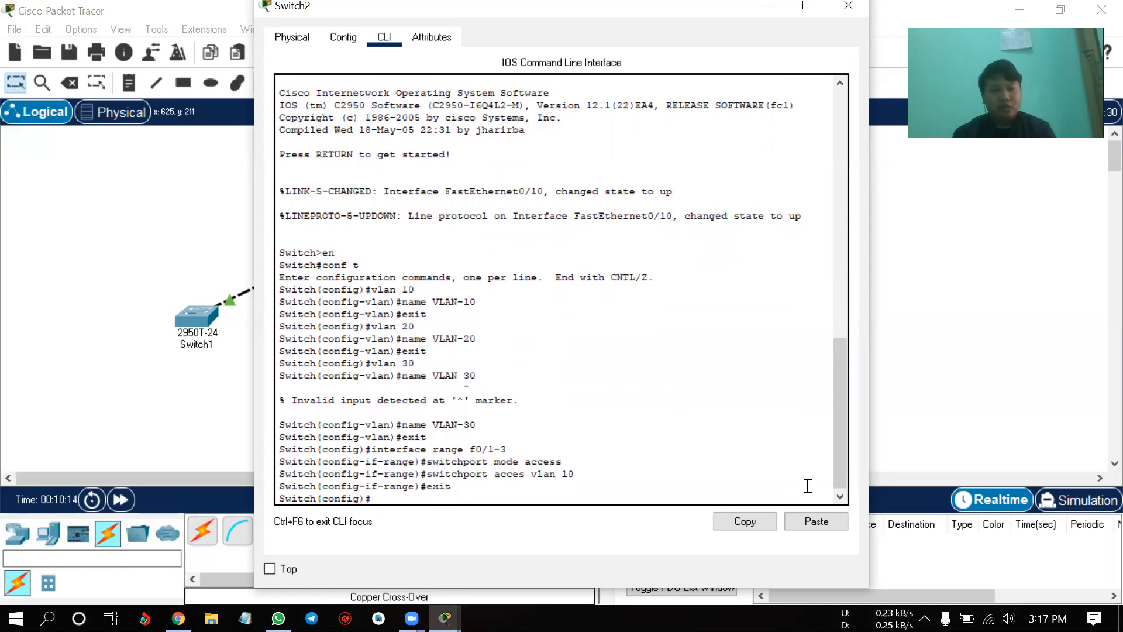
- Select ports f0/4-6 on Switch2 with interface range and set them to access mode with switchport mode access
key(Up)
key(Up)
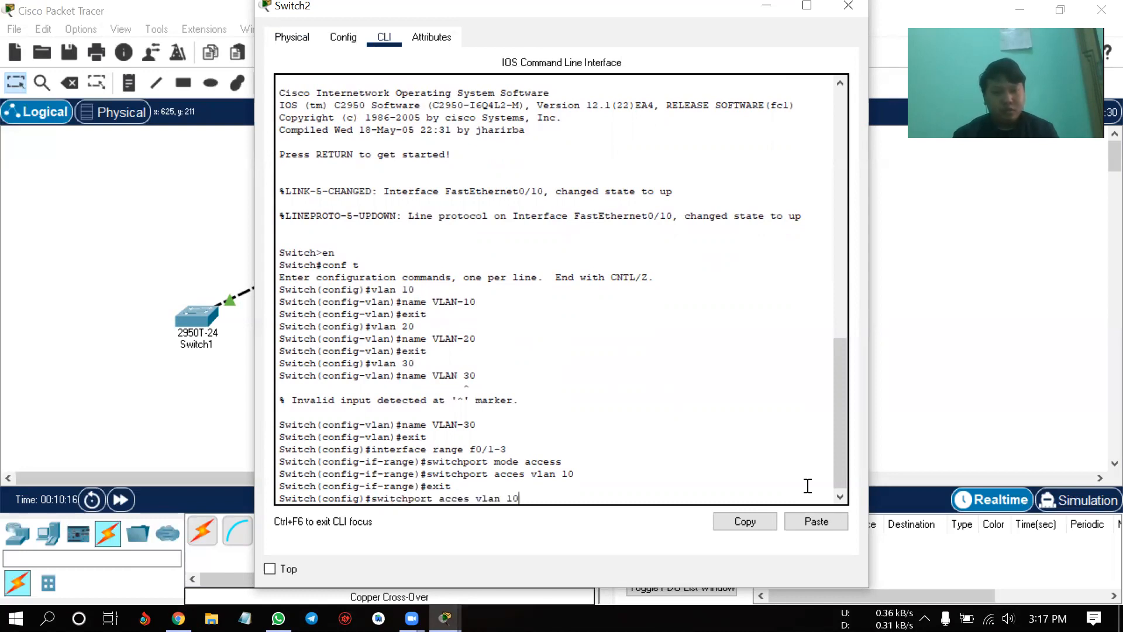
key(Up)
key(Up)
key(Left)
key(Left)
key(BackSpace)
text(4)
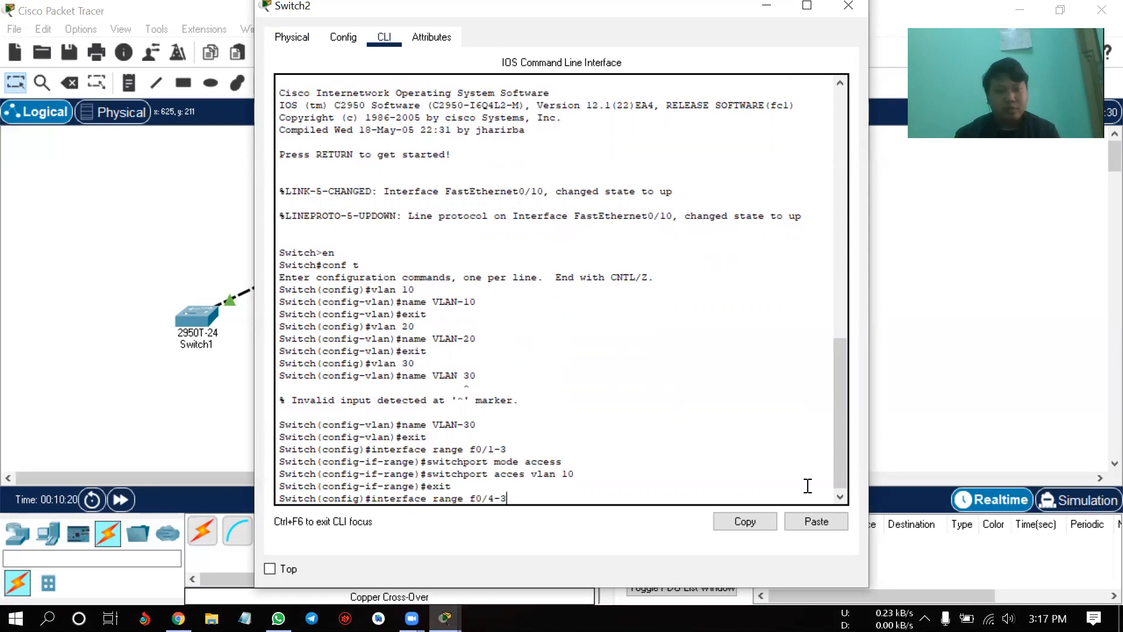
key(Return)
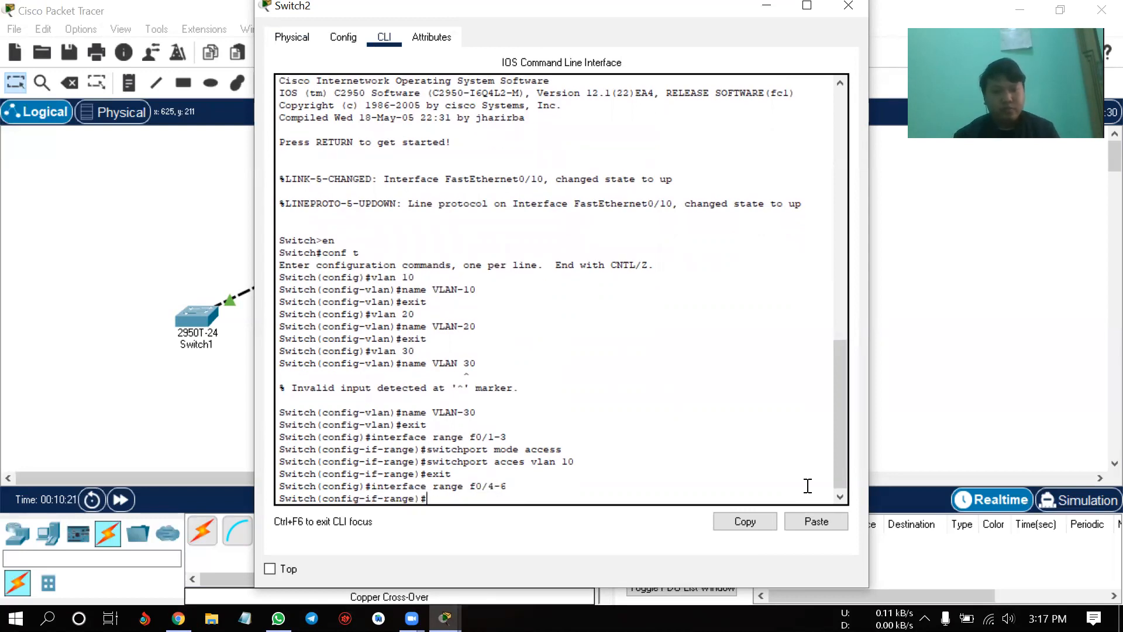
key(Up)
key(Up)
key(Up)
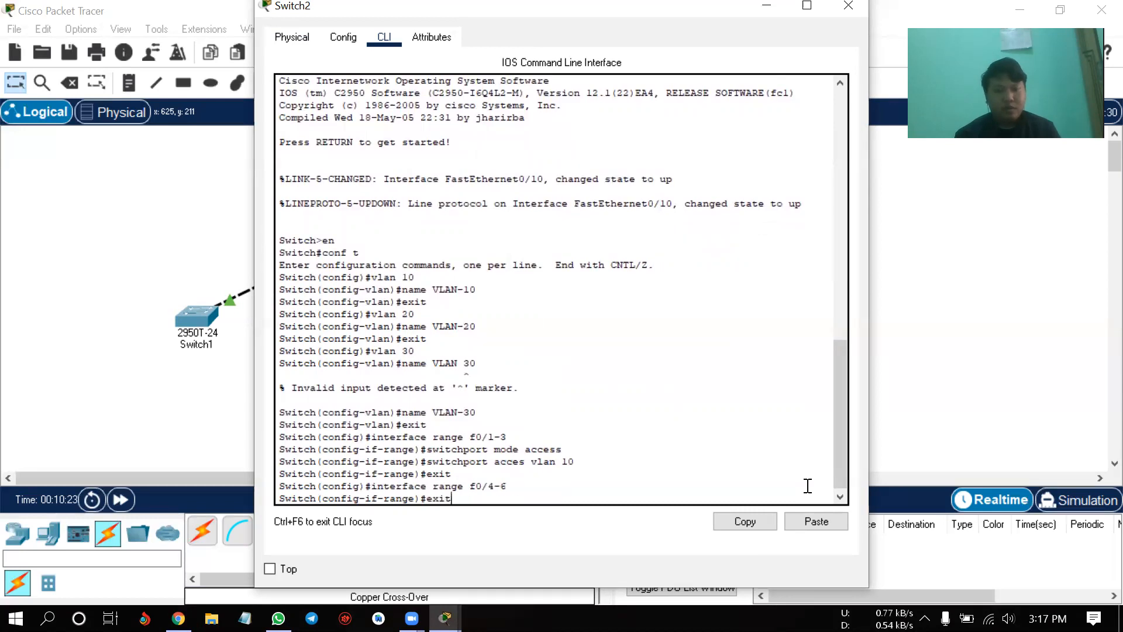
key(Up)
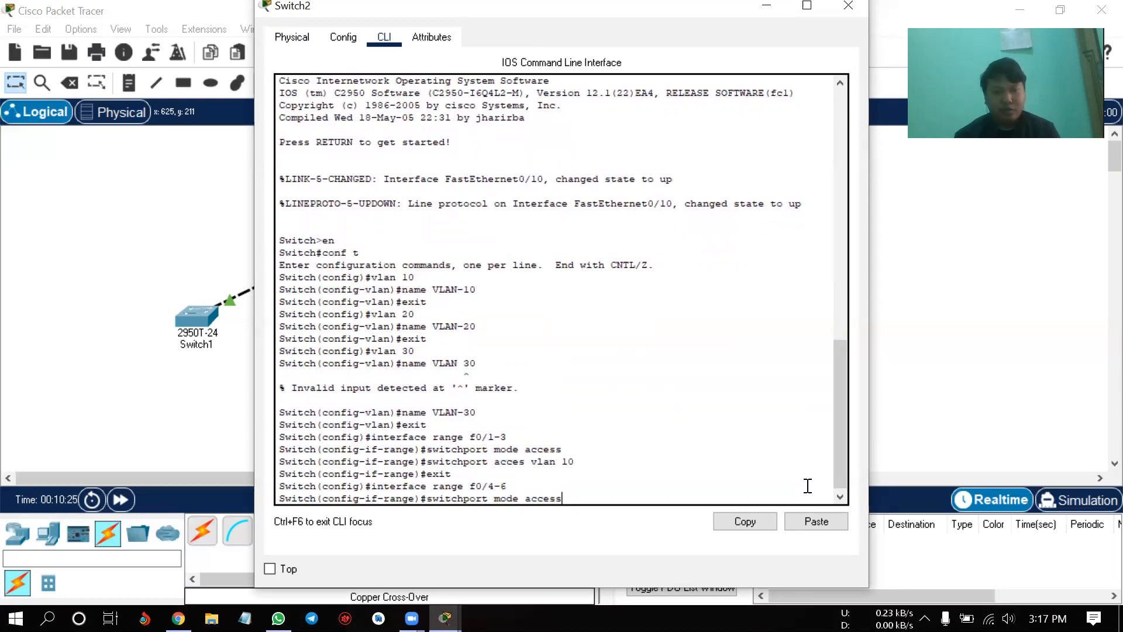
key(Return)
- Assign ports f0/4-6 on Switch2 to VLAN 20 with switchport acces vlan 20 and exit to global configuration mode
key(Up)
key(Up)
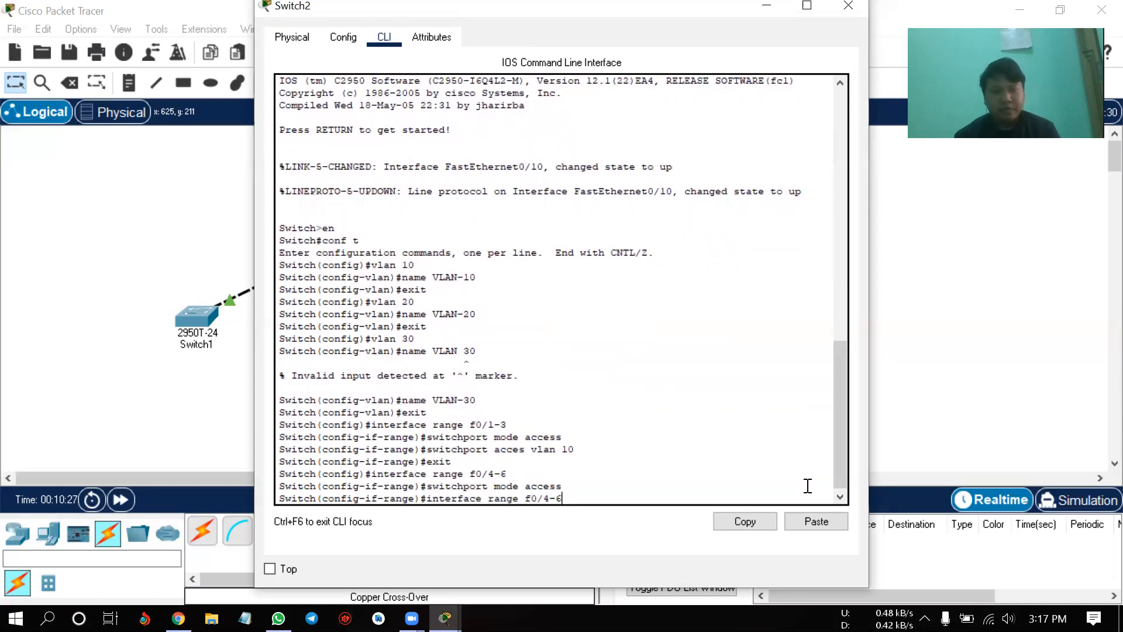
key(Up)
key(Up)
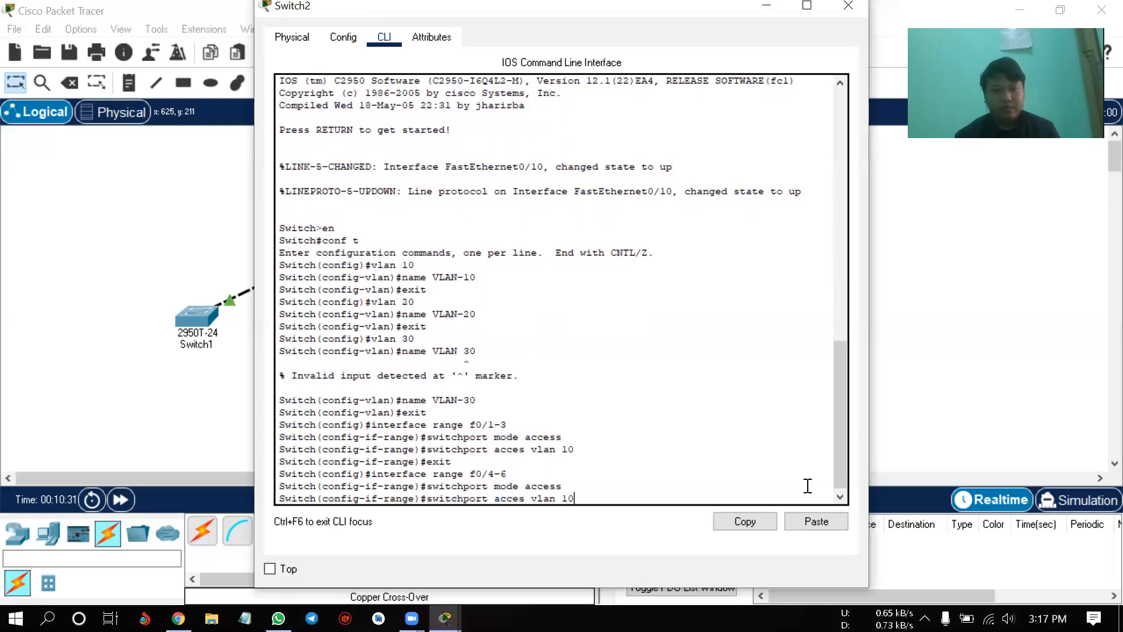
key(BackSpace)
key(BackSpace)
text(20)
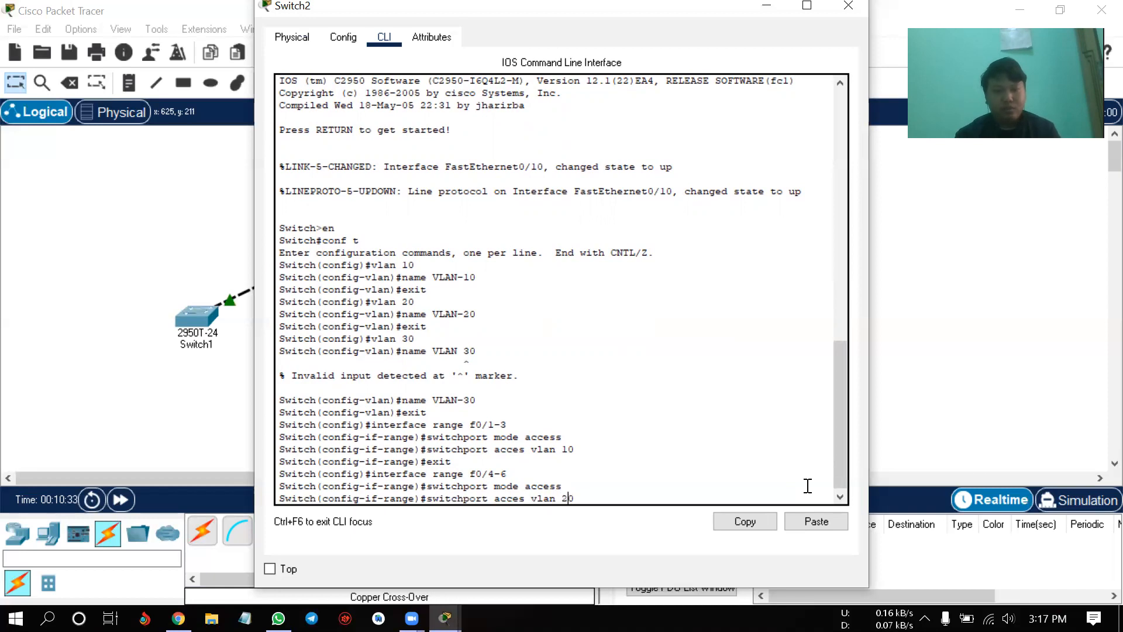
key(Return)
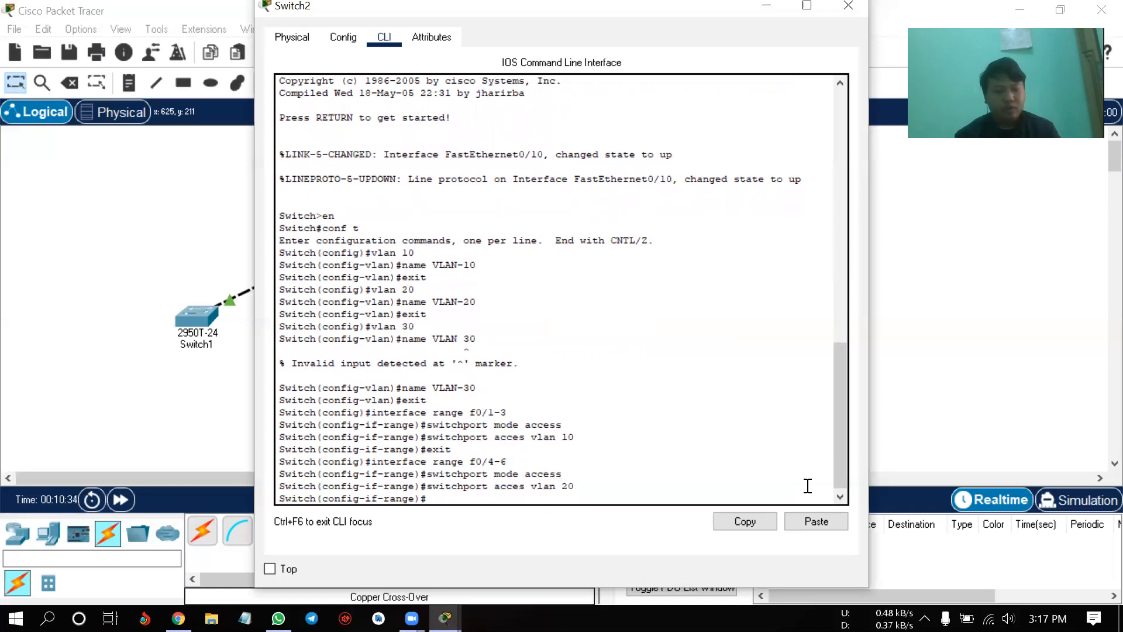
text(exit)
key(Return)
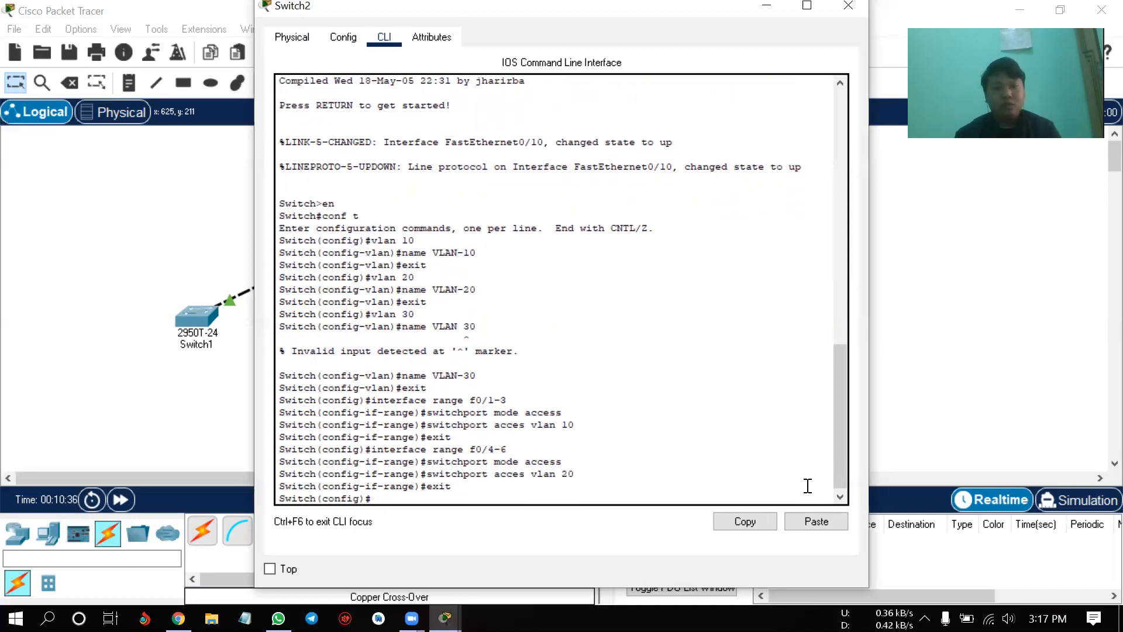
- Select ports f0/7-9 on Switch2 with interface range and set them to access mode with switchport mode access
key(Up)
key(Up)
key(Up)
key(Up)
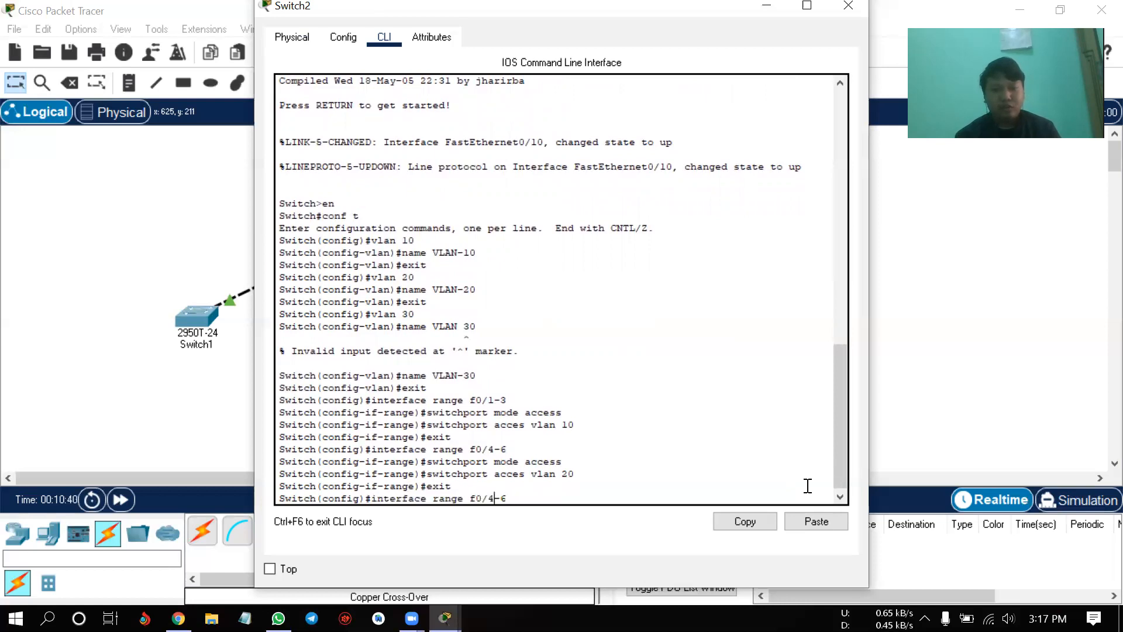
key(BackSpace)
text(7)
key(Right)
key(Right)
key(BackSpace)
text(9)
key(Return)
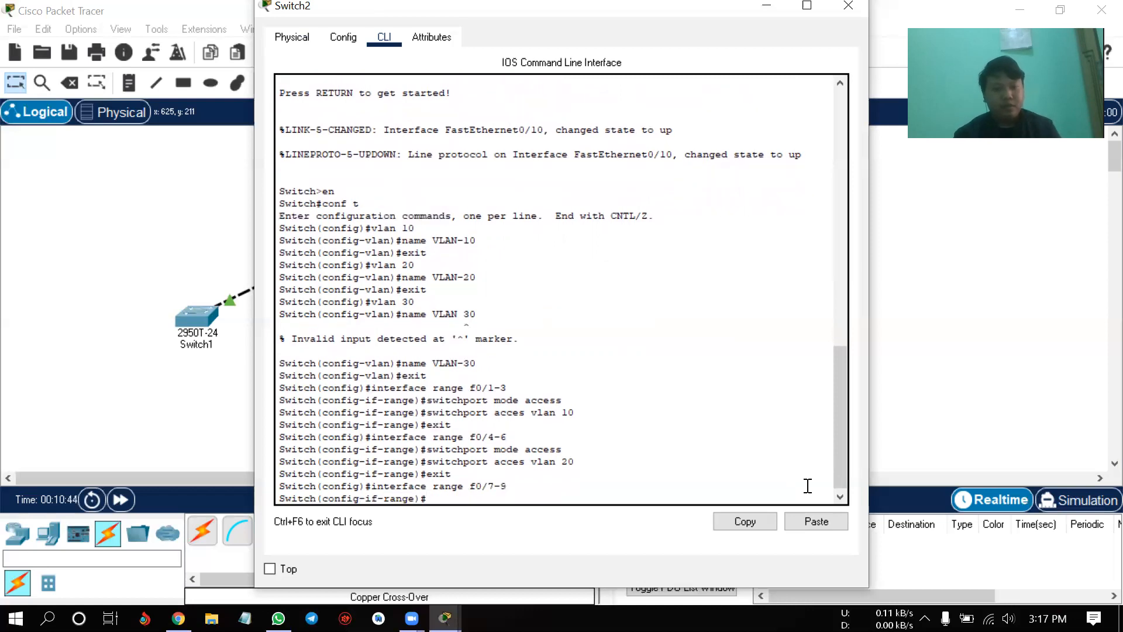
key(Up)
key(Up)
key(Up)
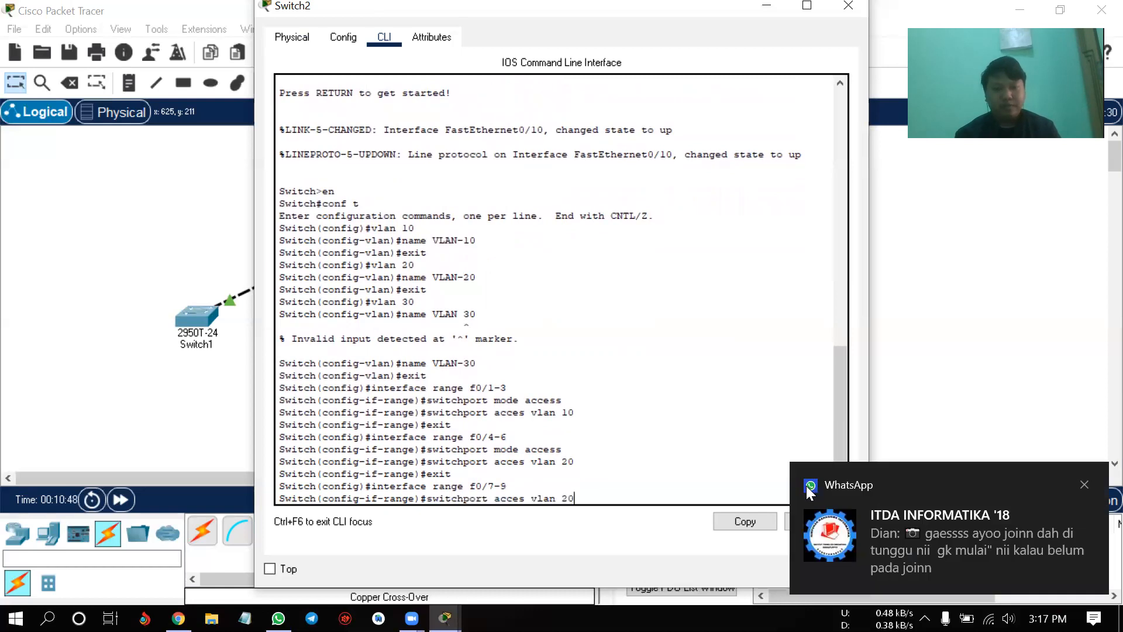
key(Up)
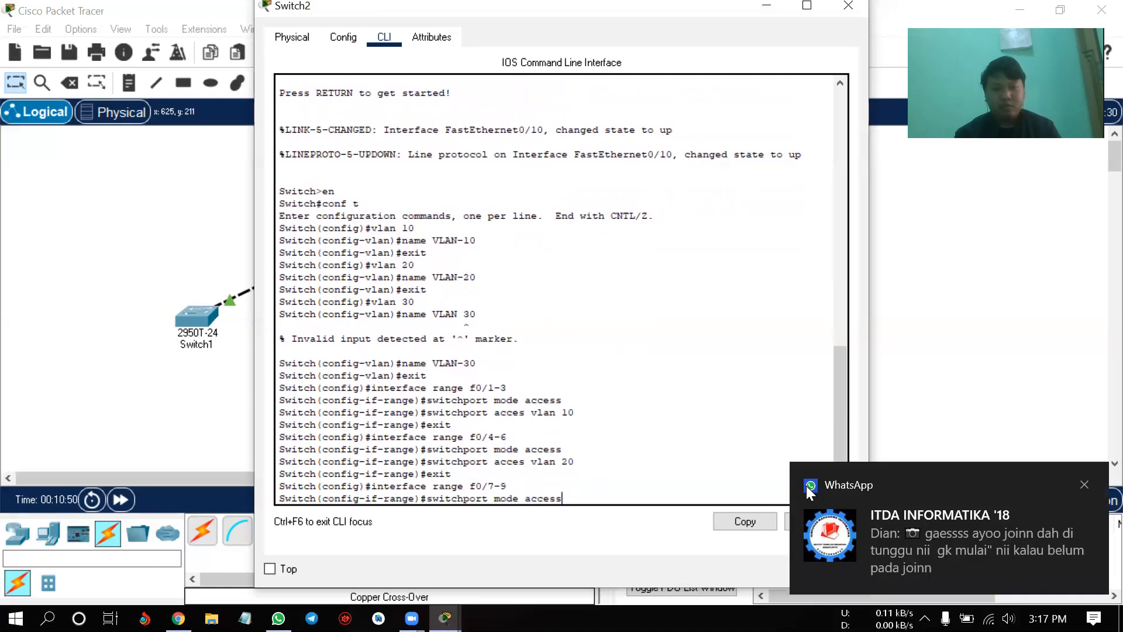
key(Return)
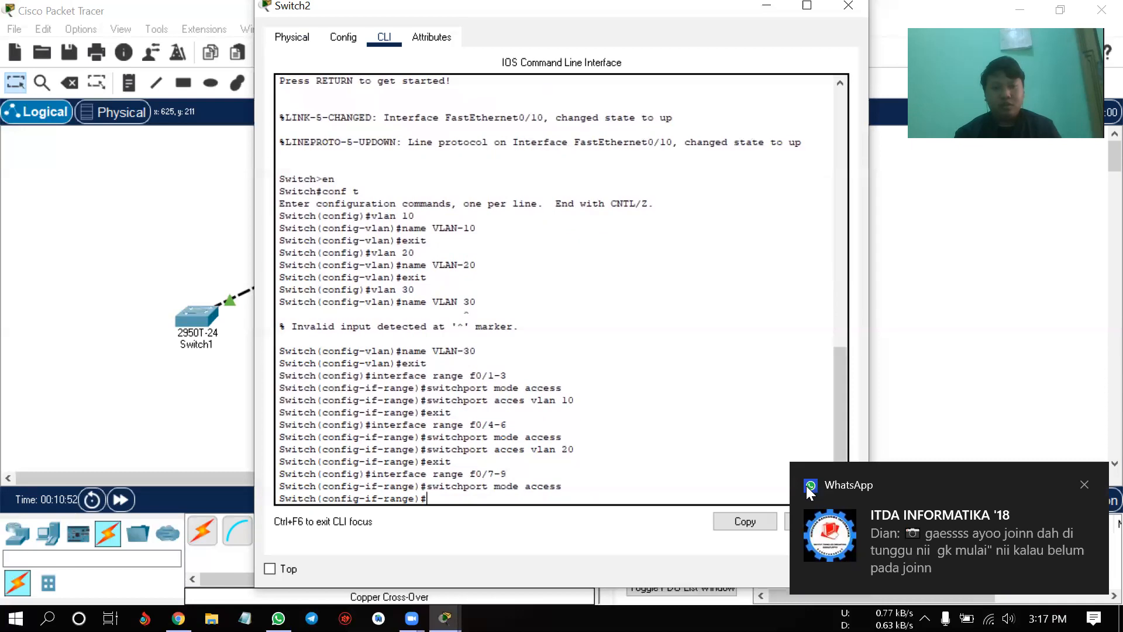
- Assign ports f0/7-9 on Switch2 to VLAN 30 with switchport acces vlan 30 and exit to global configuration mode
key(Up)
key(Up)
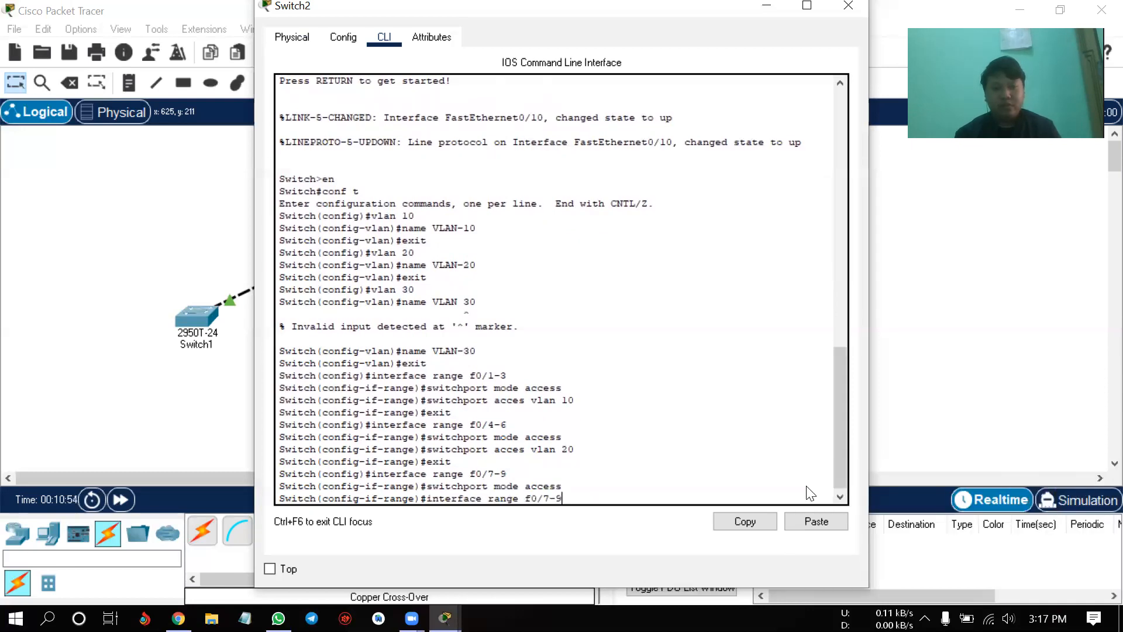
key(Up)
key(Up)
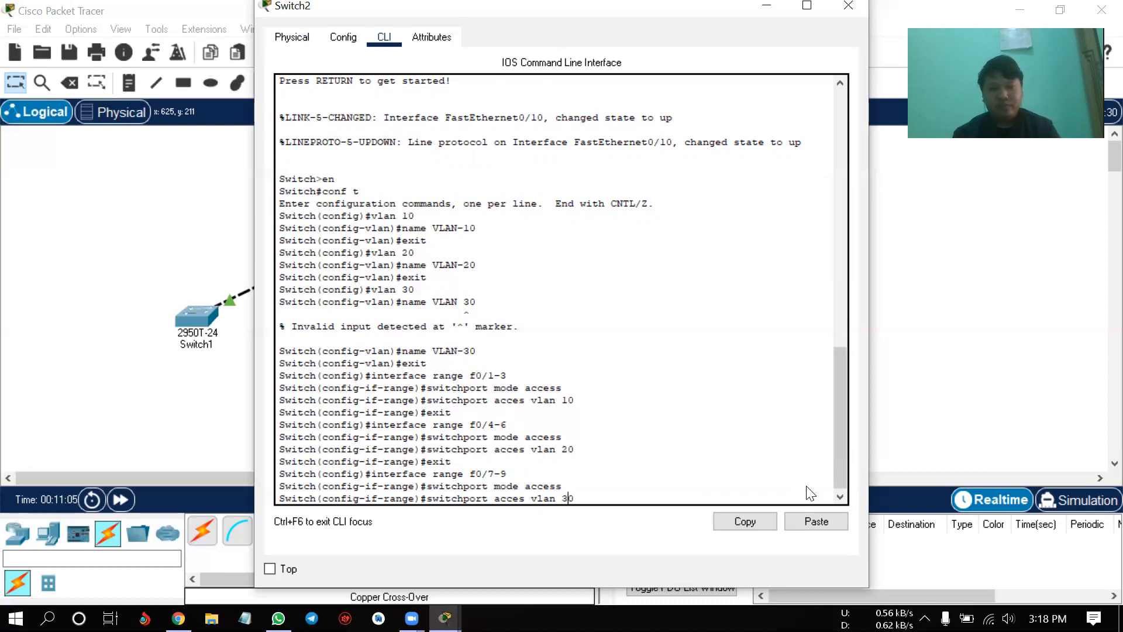
key(Return)
text(exit)
key(Return)
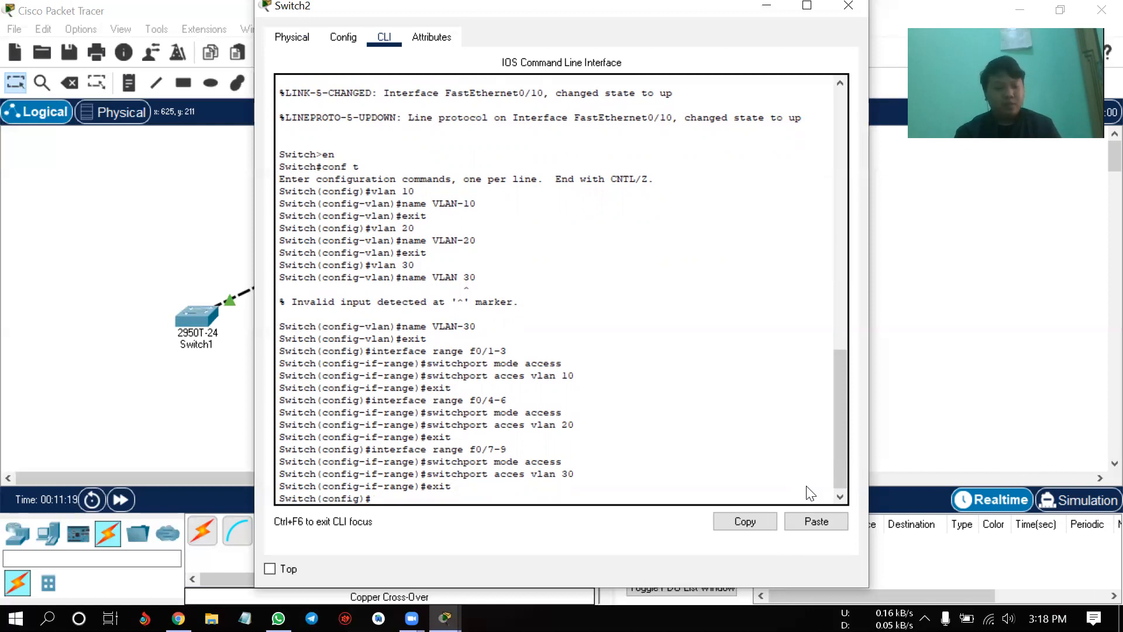
- Try to set trunk mode on Switch2 with switchport mode trunk directly from global configuration mode
text(switchport mode access)
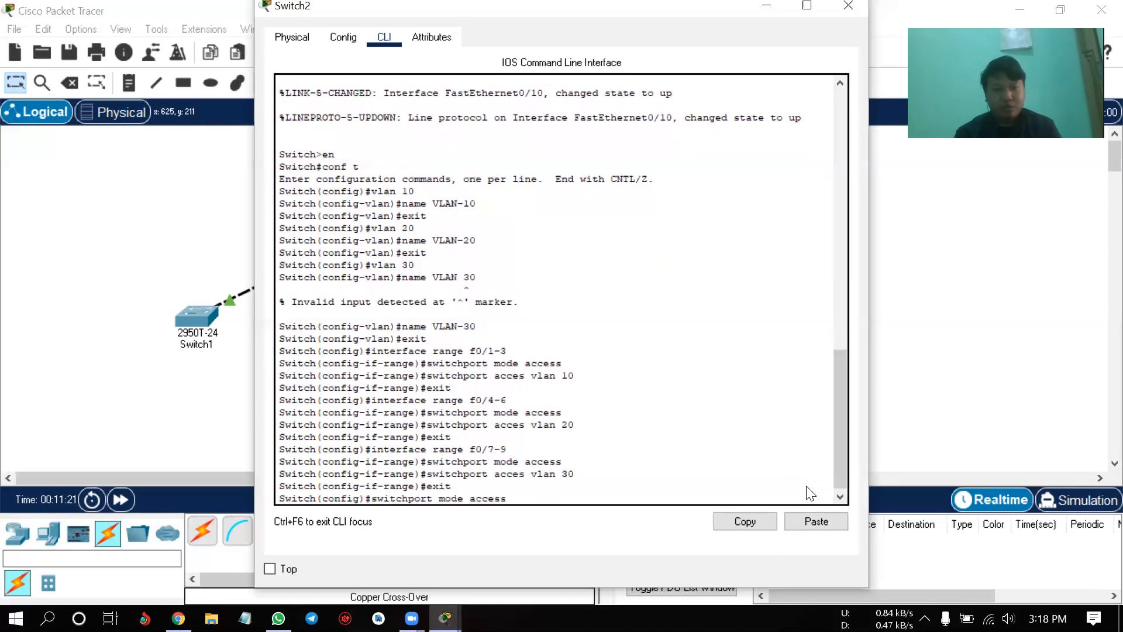
key(BackSpace)
key(BackSpace)
key(BackSpace)
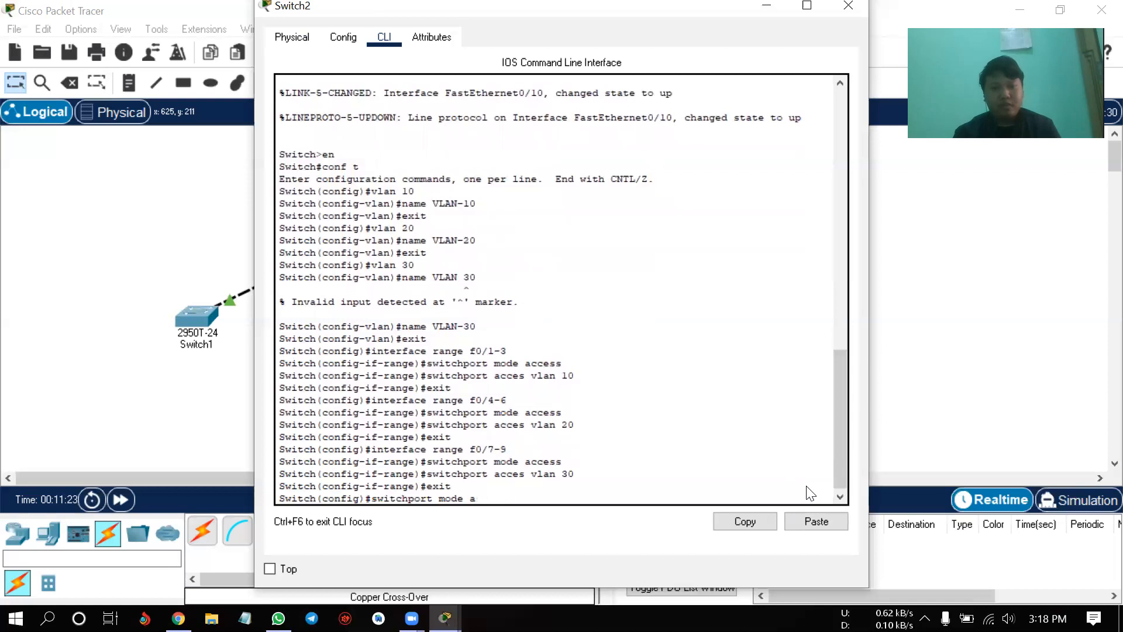
text(trunk)
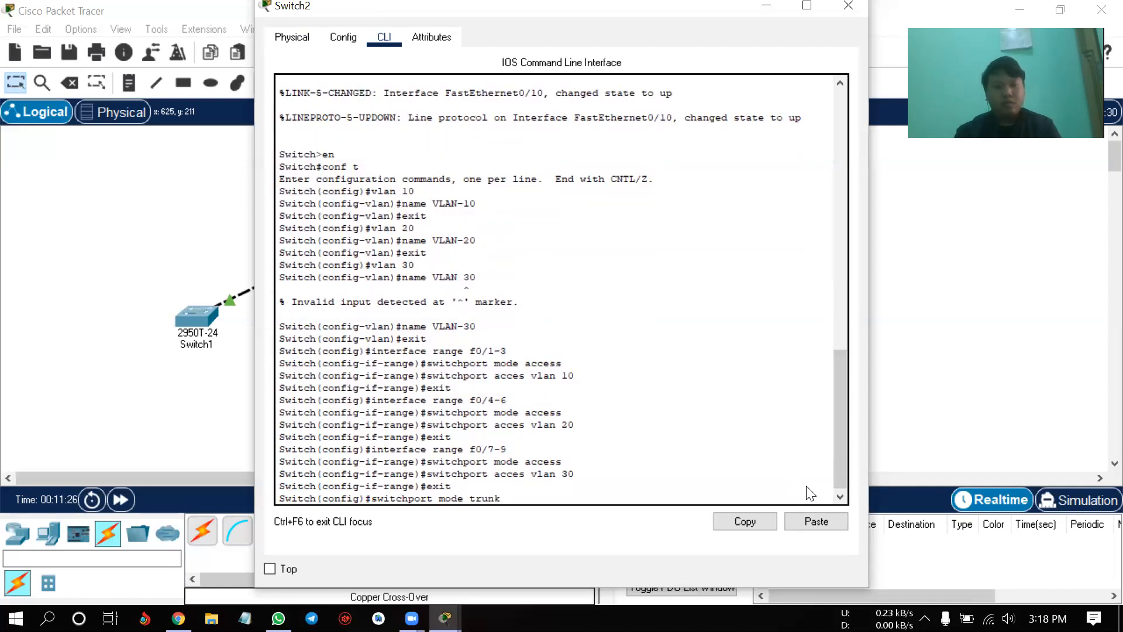
key(Return)
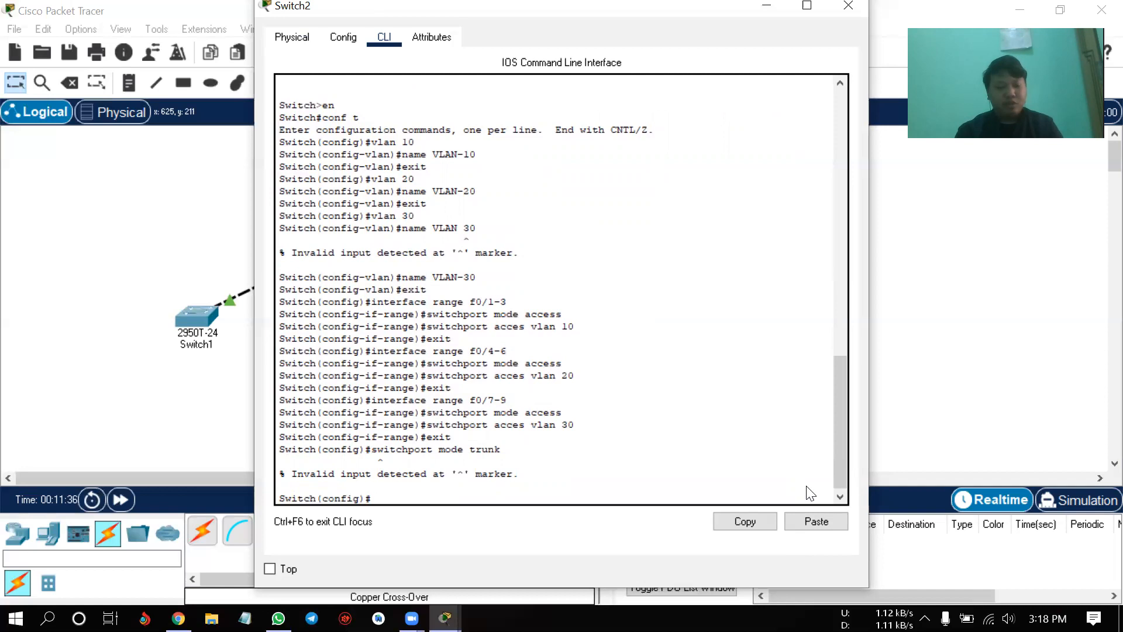
- Set interface f0/10 on Switch2 to trunk mode with switchport mode trunk and exit to privileged EXEC mode
text(terface)
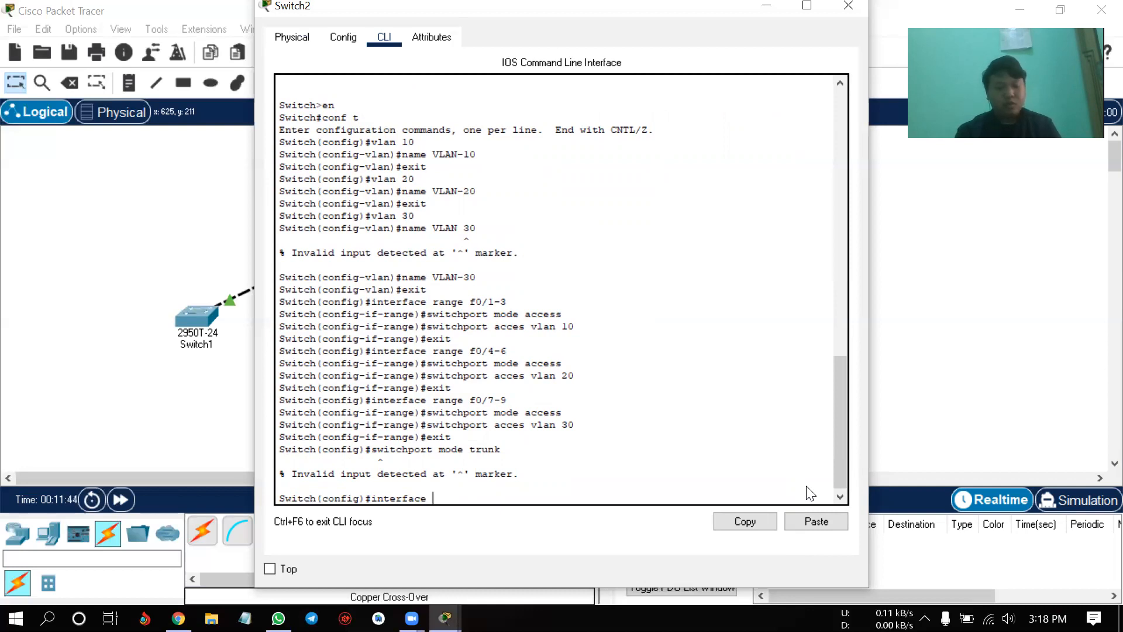
text(f0/10)
key(Return)
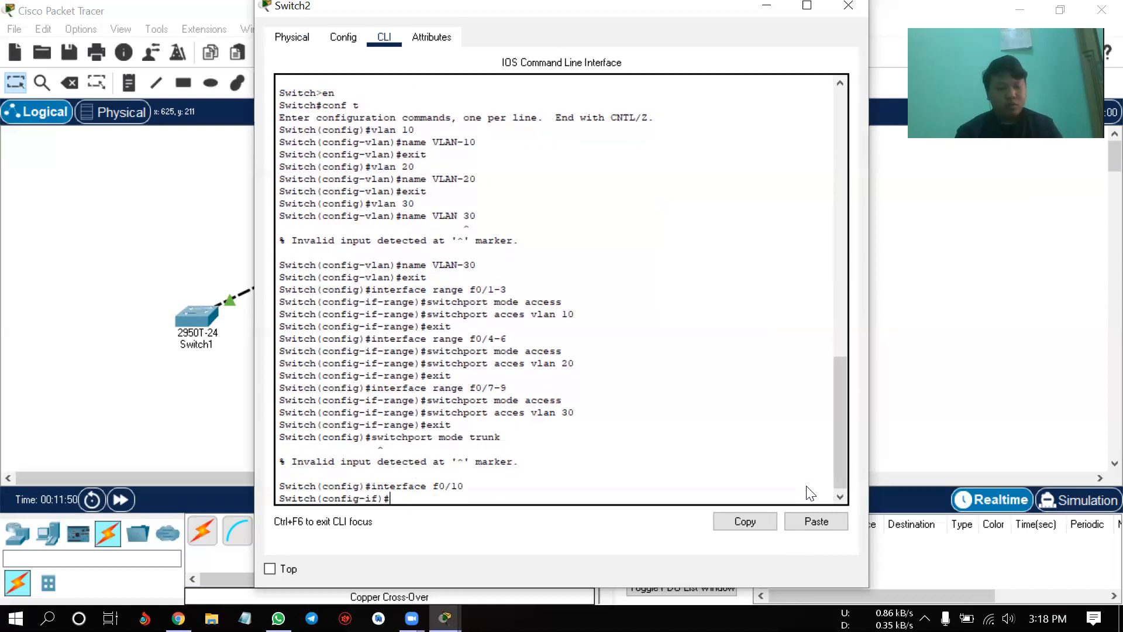
text(switchport mode trunk)
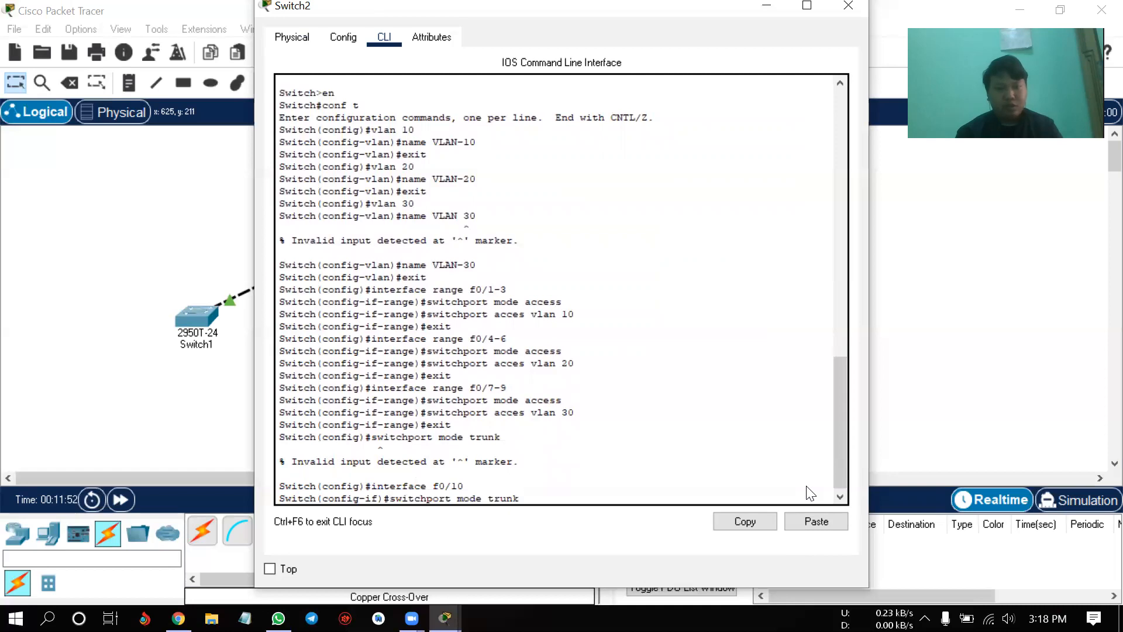
key(Return)
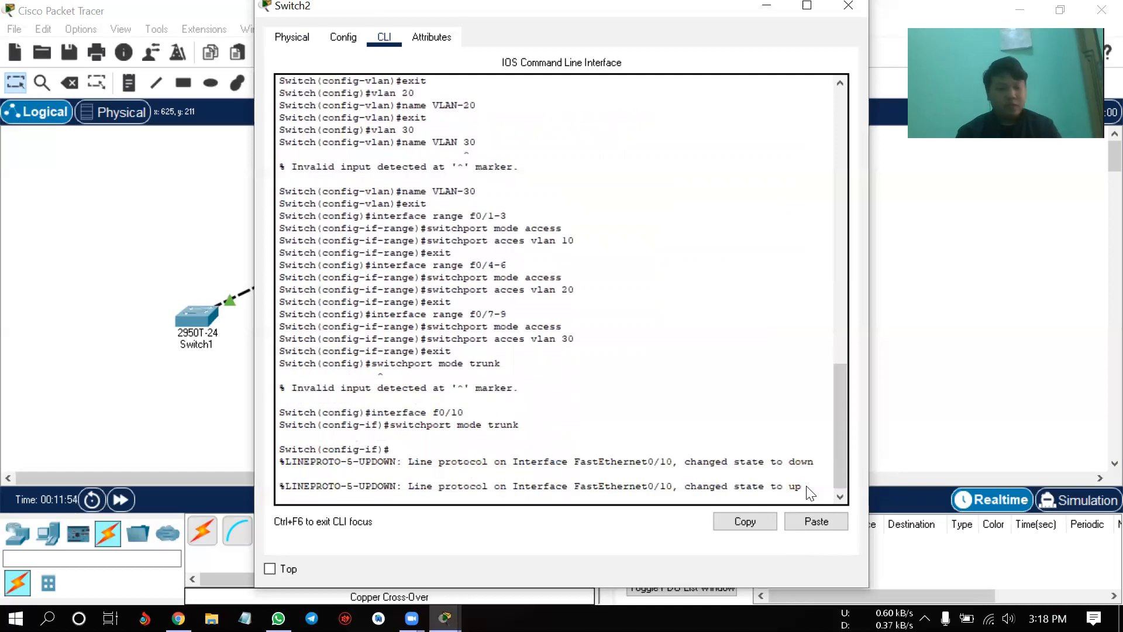
text(exit)
key(Return)
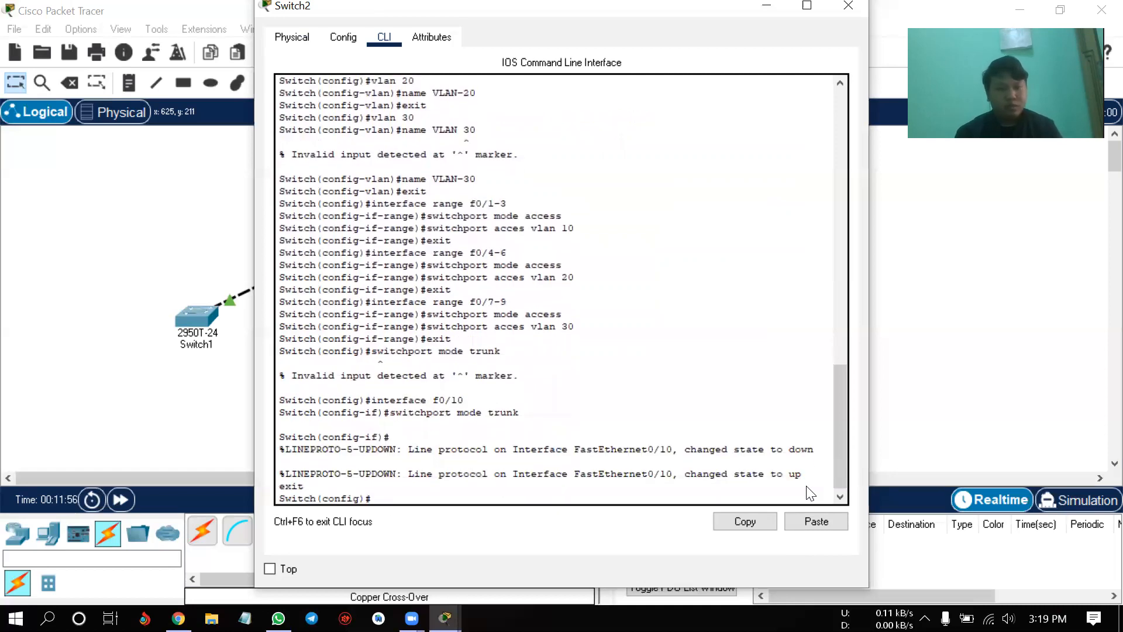
text(exit)
key(Return)
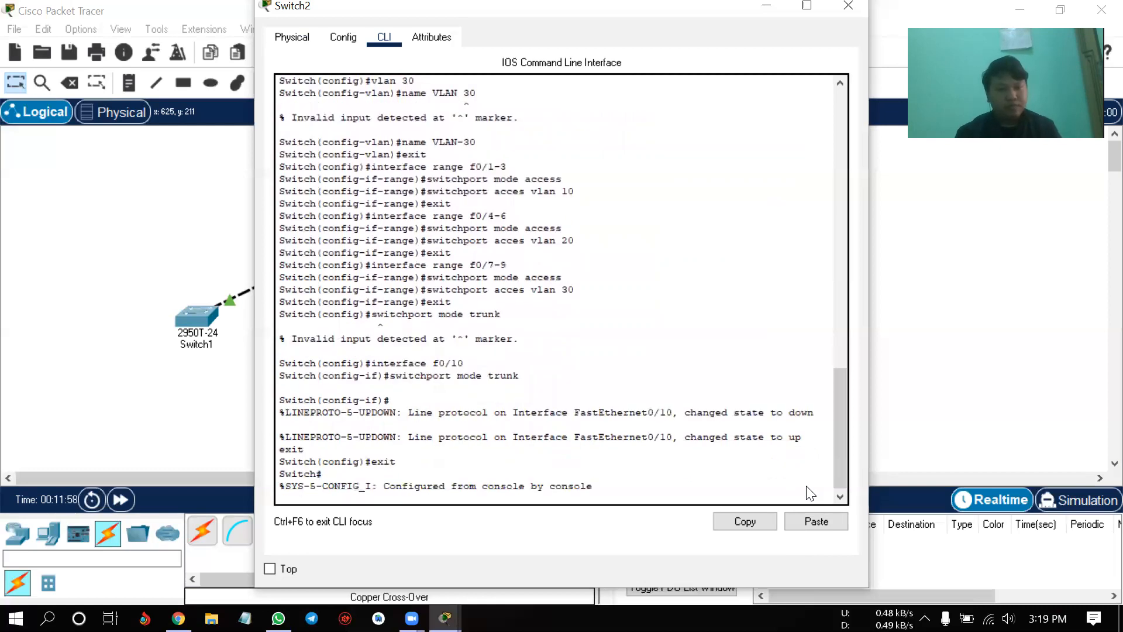
- Save Switch2's configuration with the write command and close its device window
key(Return)
text(write)
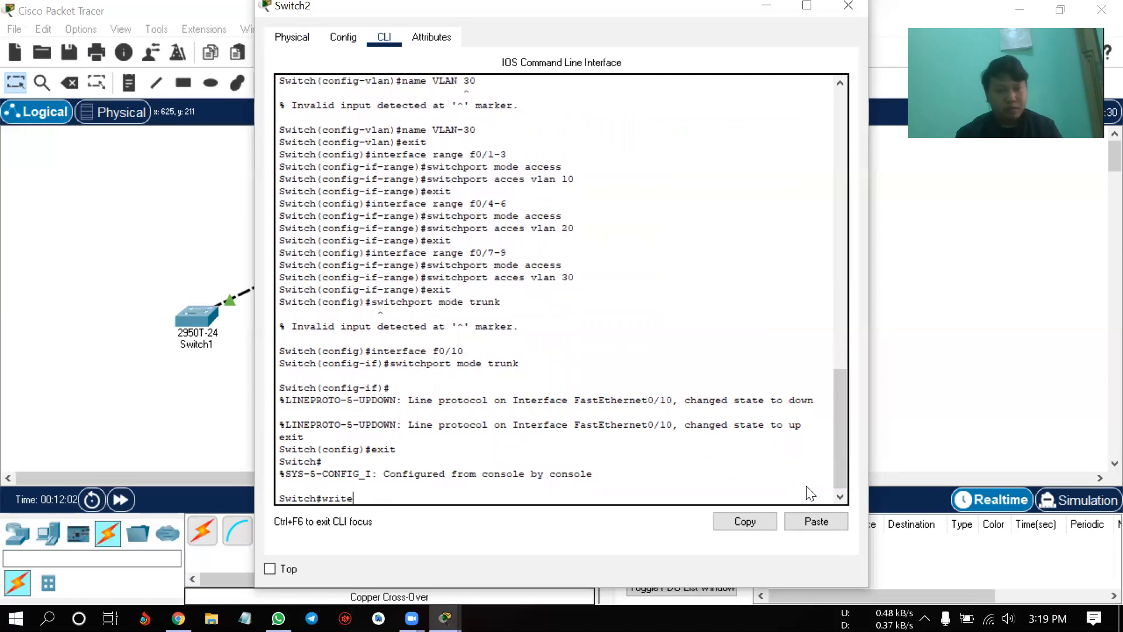
key(Return)
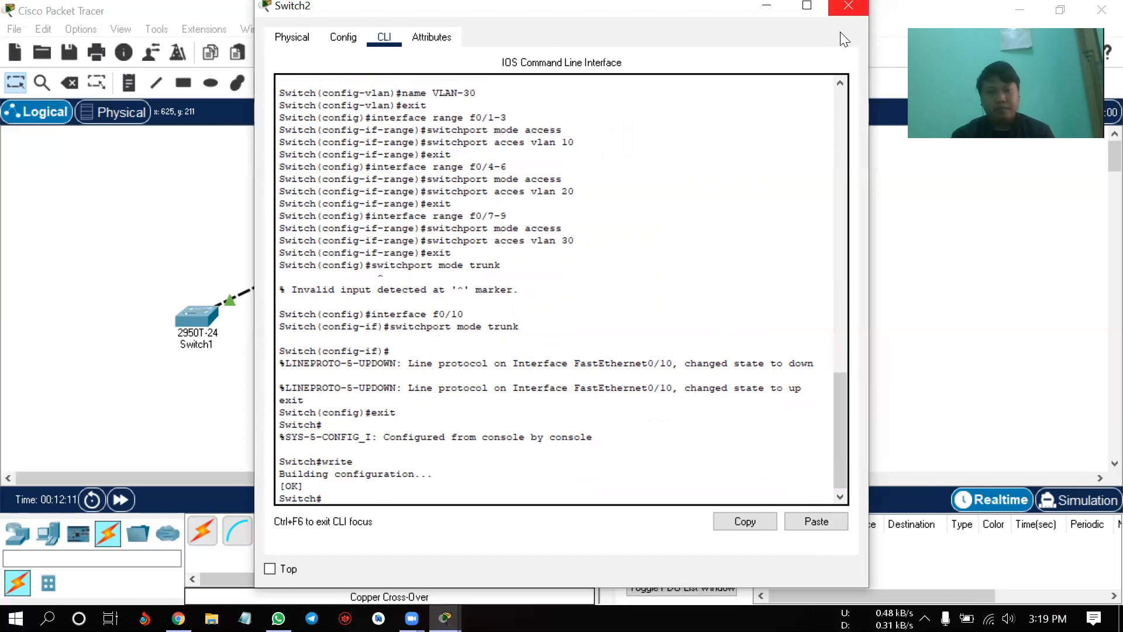
click(845, 8)
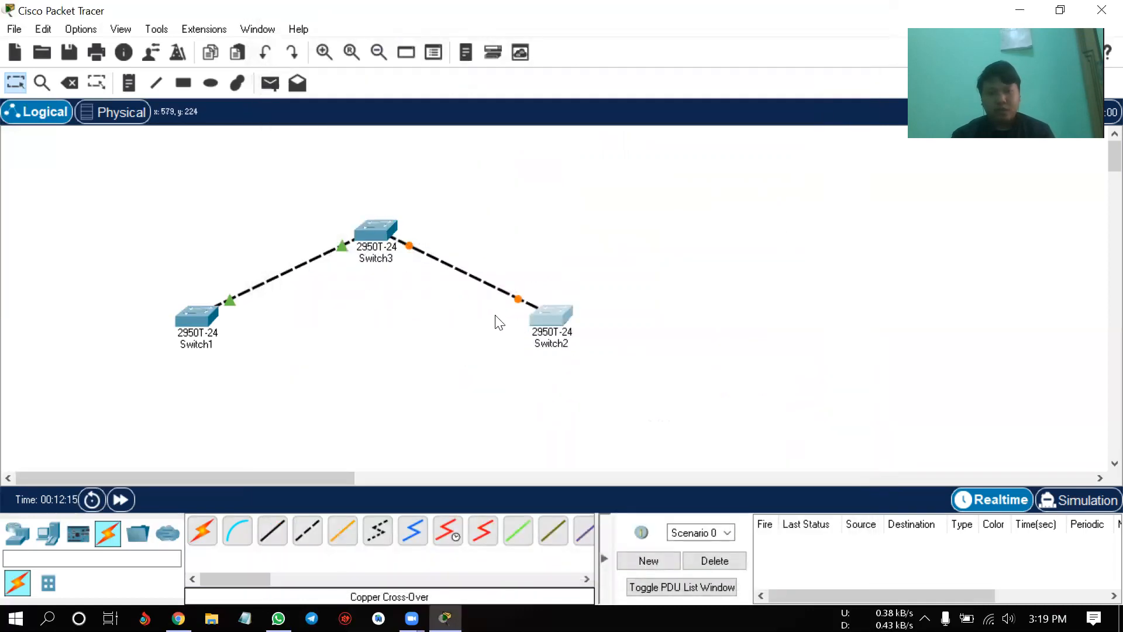
- Check the exam questions PDF in Chrome, and place three PCs in a row above Switch1 in Packet Tracer
click(178, 619)
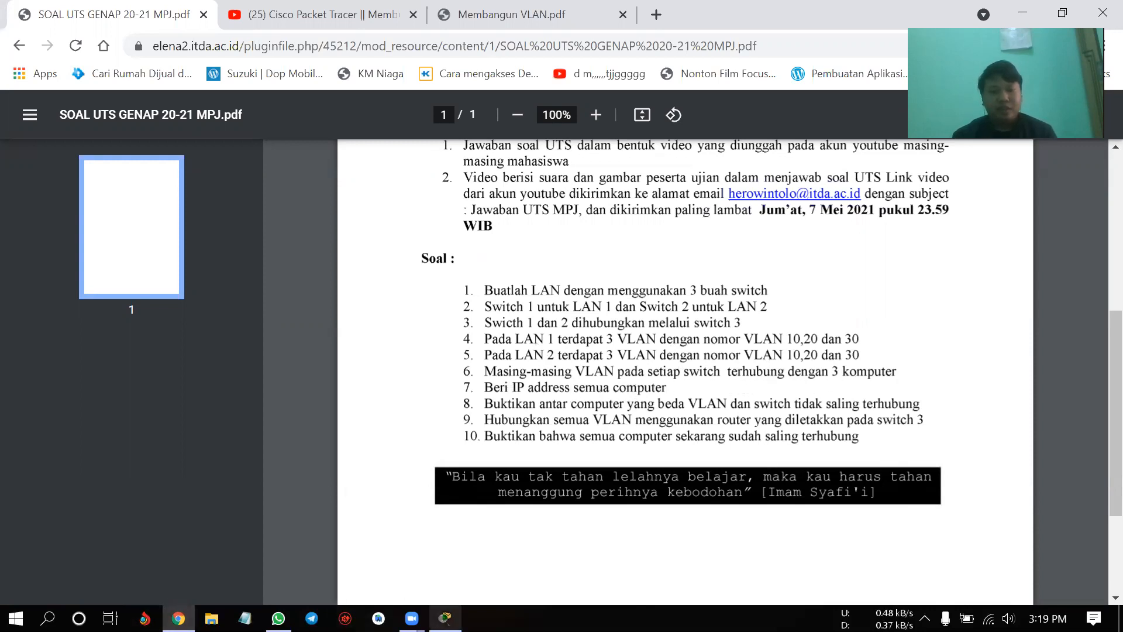
mouse_move(445, 619)
click(420, 530)
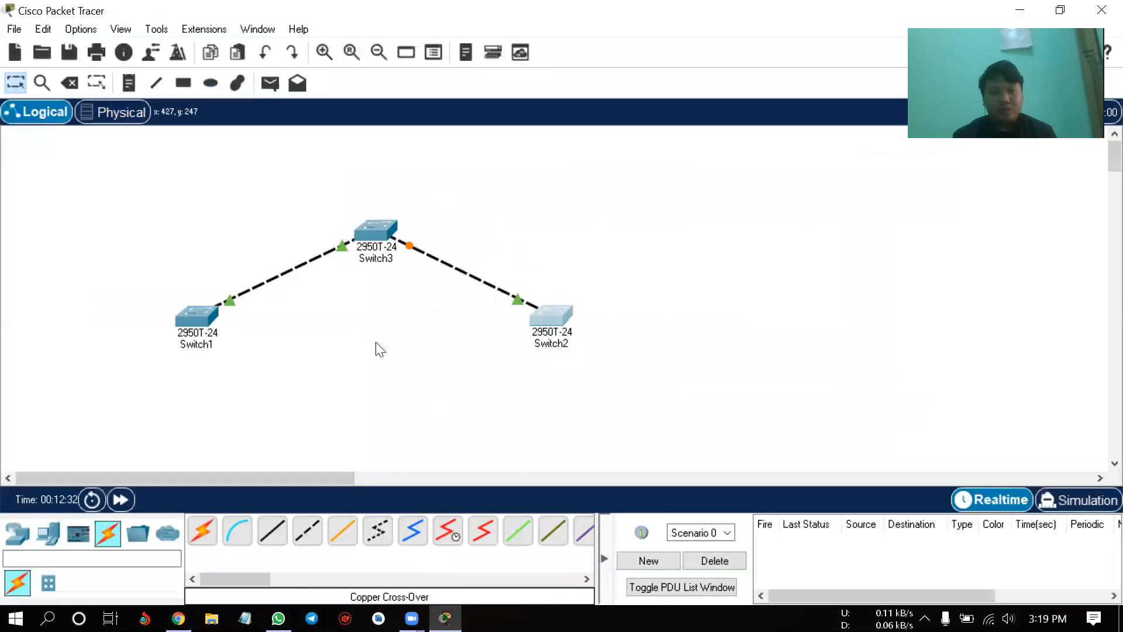
click(49, 542)
click(201, 531)
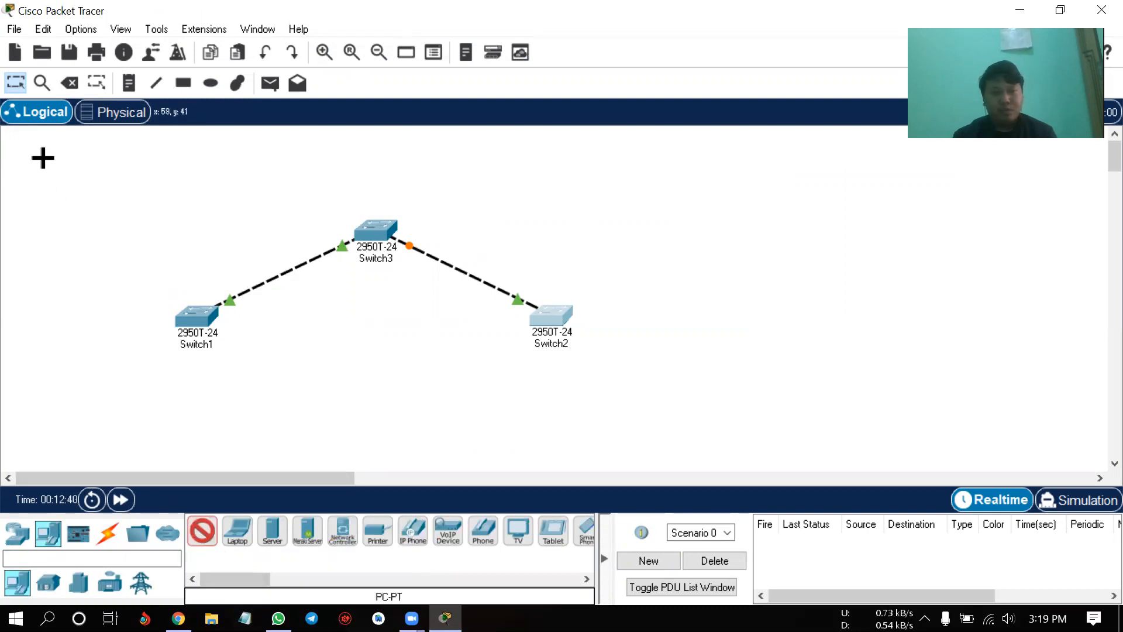
click(46, 156)
click(202, 531)
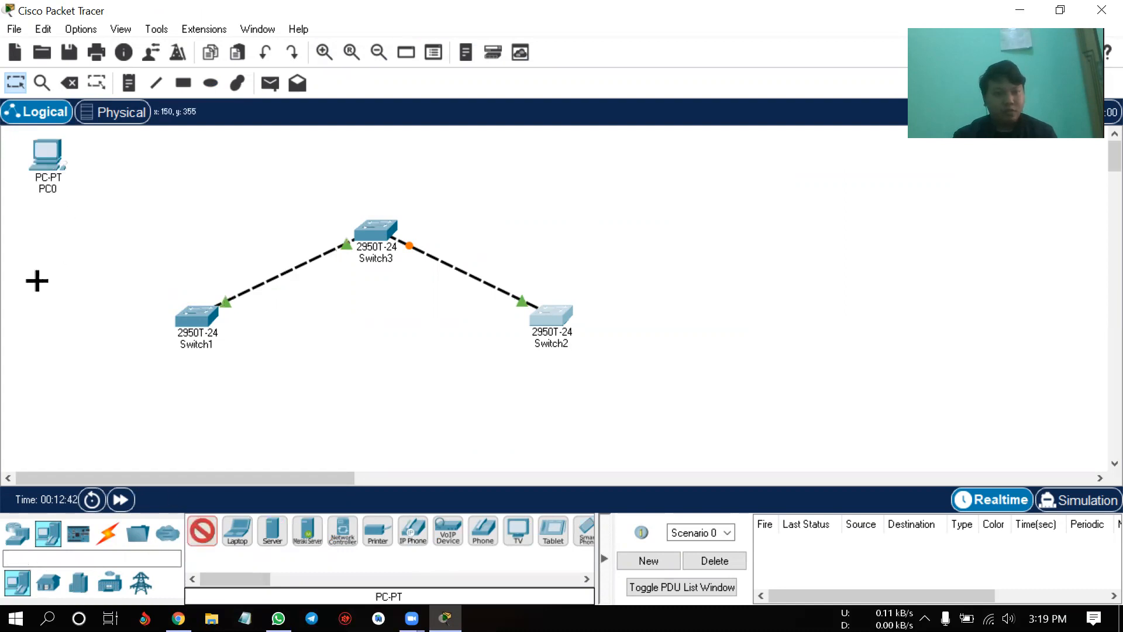
click(46, 210)
drag(46, 212, 102, 161)
click(202, 531)
click(153, 164)
- Place three more PCs in a vertical column to the left of Switch1
click(202, 531)
click(86, 270)
drag(86, 271, 37, 281)
click(202, 531)
click(66, 369)
drag(66, 368, 39, 351)
click(202, 530)
click(30, 404)
- Place three PCs in a row below Switch1 and tidy the alignment of the PCs around the switch
scroll(113, 369, down, 3)
scroll(113, 368, up, 2)
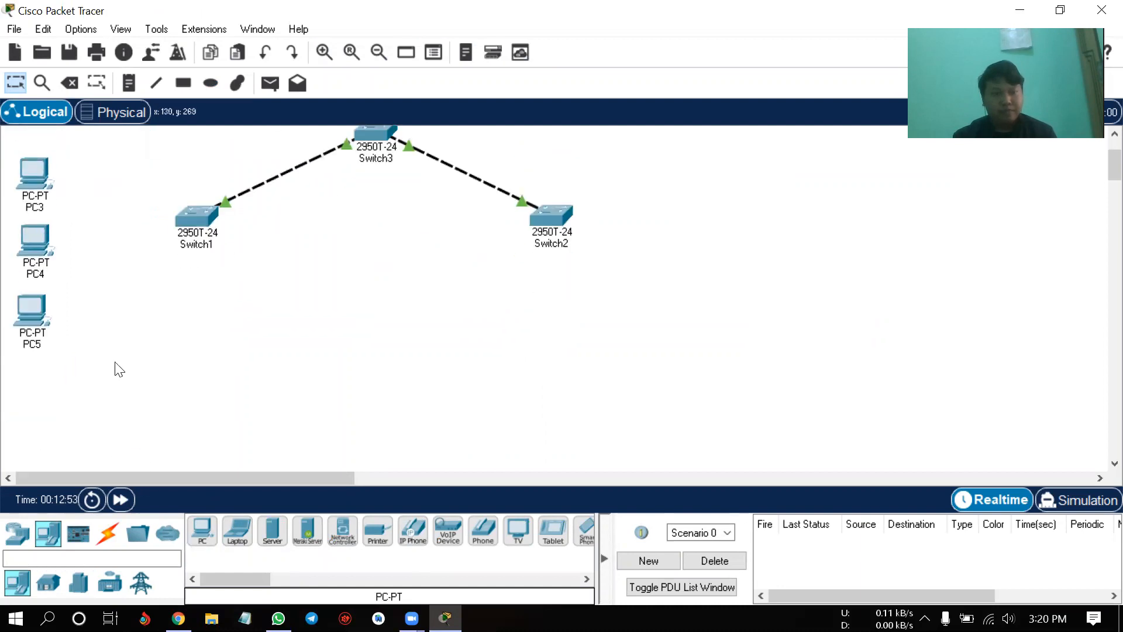
click(204, 543)
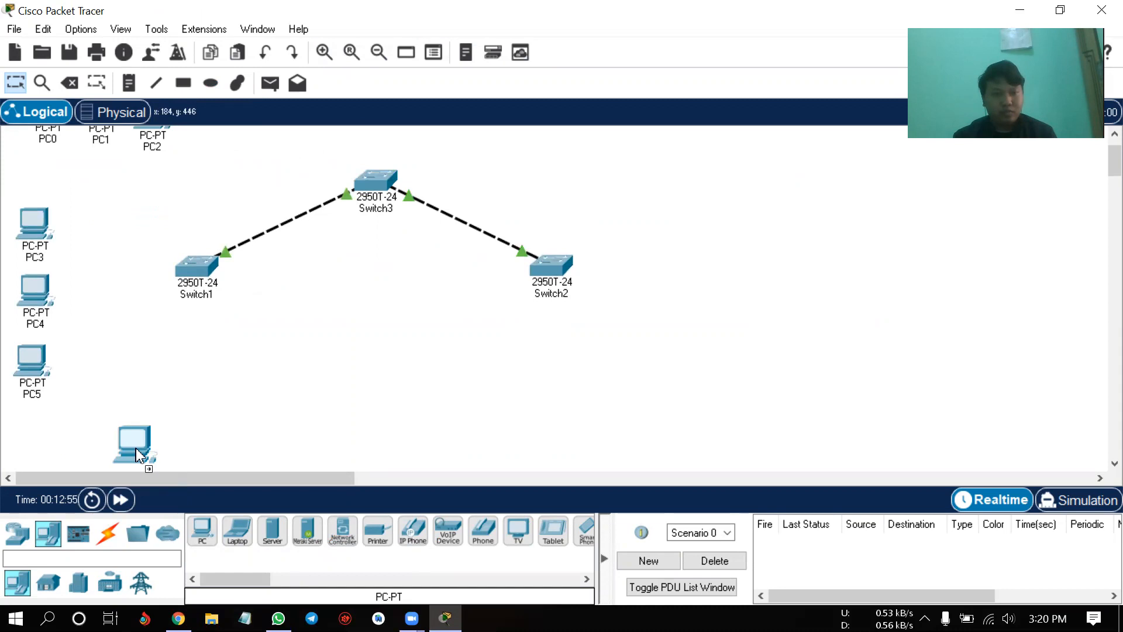
click(143, 454)
scroll(200, 431, down, 1)
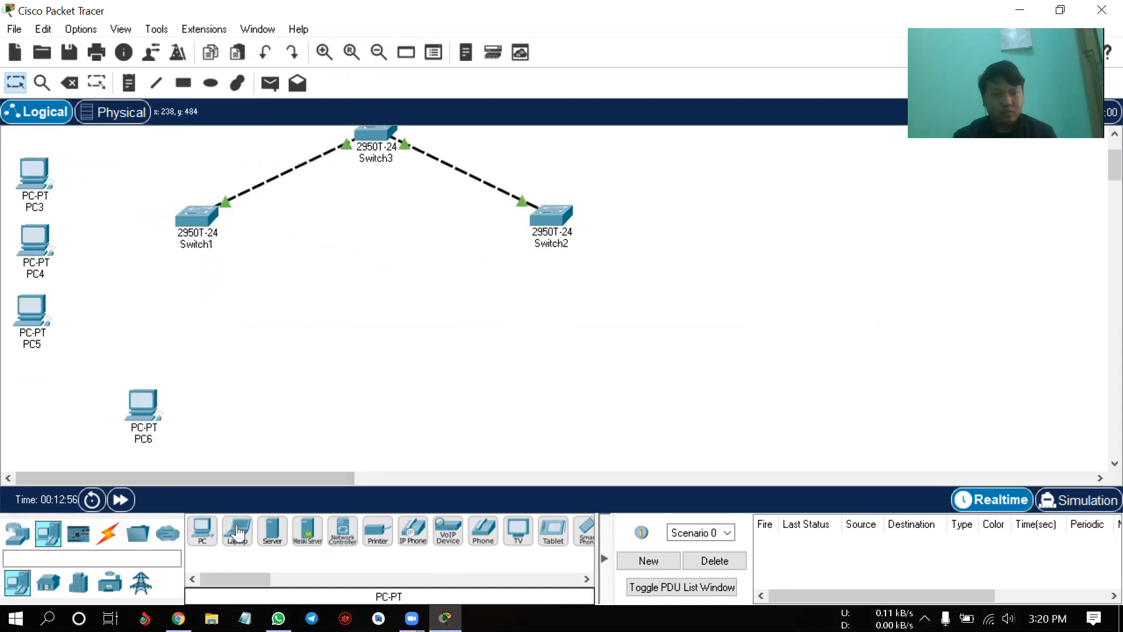
click(199, 535)
click(89, 412)
click(201, 535)
click(25, 426)
drag(88, 415, 84, 434)
drag(149, 422, 153, 442)
scroll(294, 368, up, 3)
drag(145, 160, 153, 150)
scroll(303, 407, down, 3)
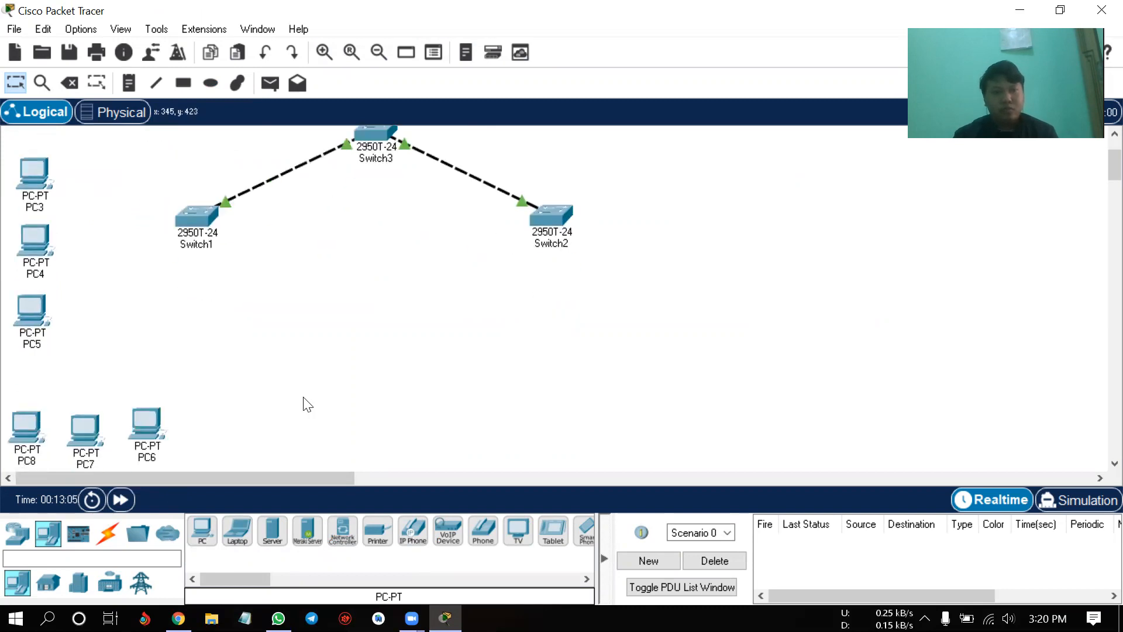
- Place three PCs side by side above and to the right of Switch2 and align them in a row
scroll(701, 373, up, 2)
drag(202, 532, 626, 183)
click(626, 182)
scroll(770, 278, up, 2)
drag(625, 228, 640, 150)
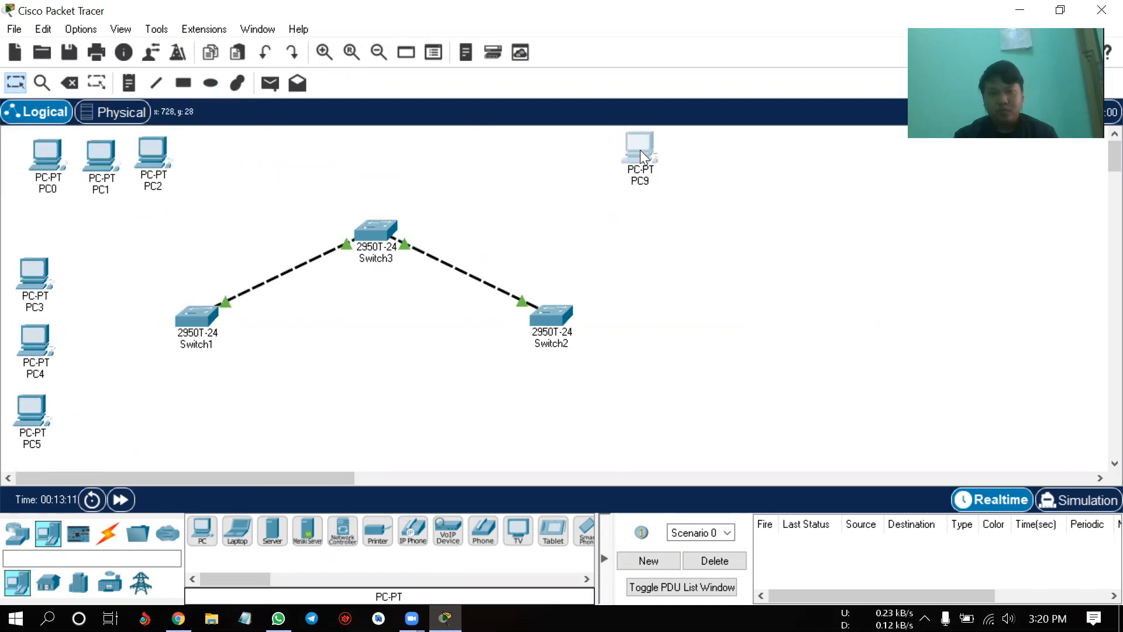
drag(202, 532, 697, 165)
drag(211, 544, 764, 153)
drag(687, 165, 694, 158)
drag(775, 161, 760, 154)
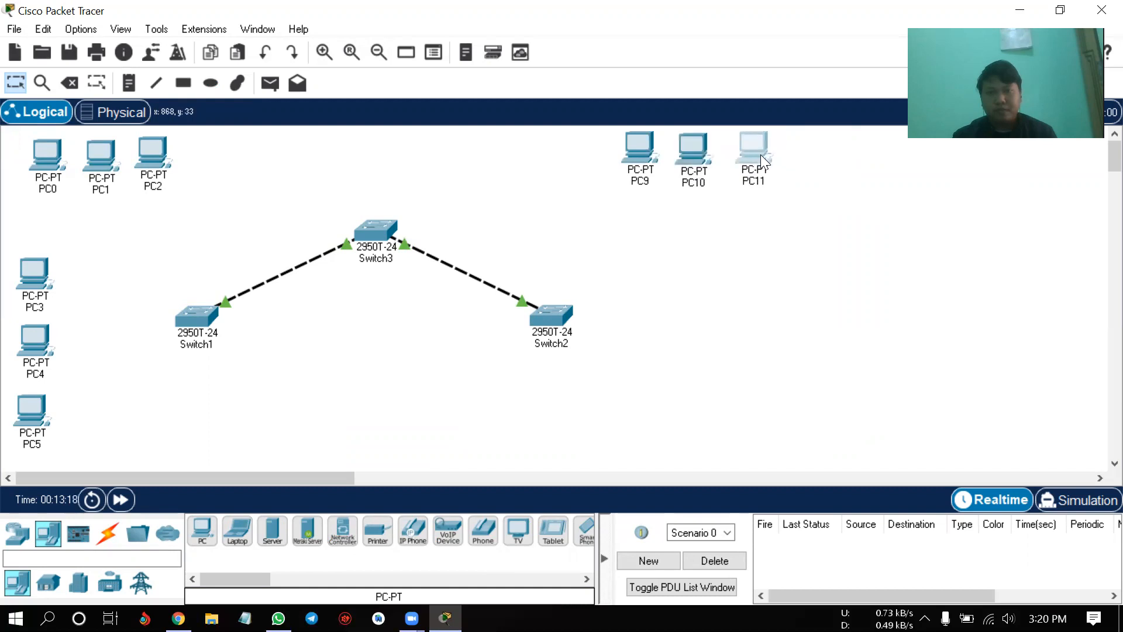
- Place three PCs in a vertical column to the right of Switch2
drag(206, 531, 757, 276)
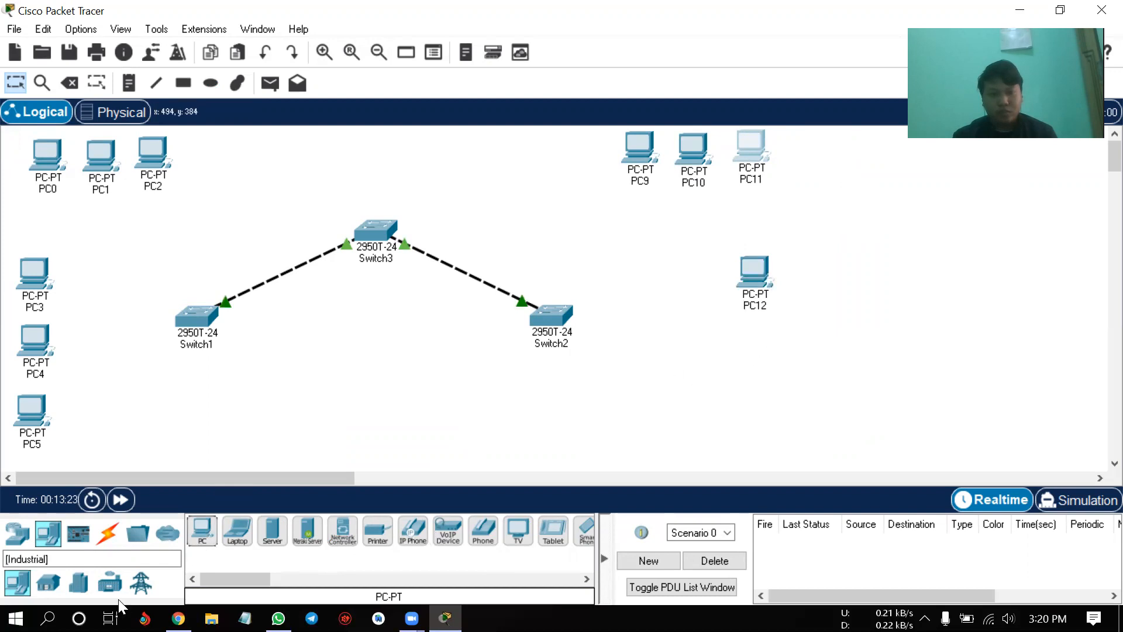
drag(202, 529, 762, 350)
drag(207, 538, 759, 414)
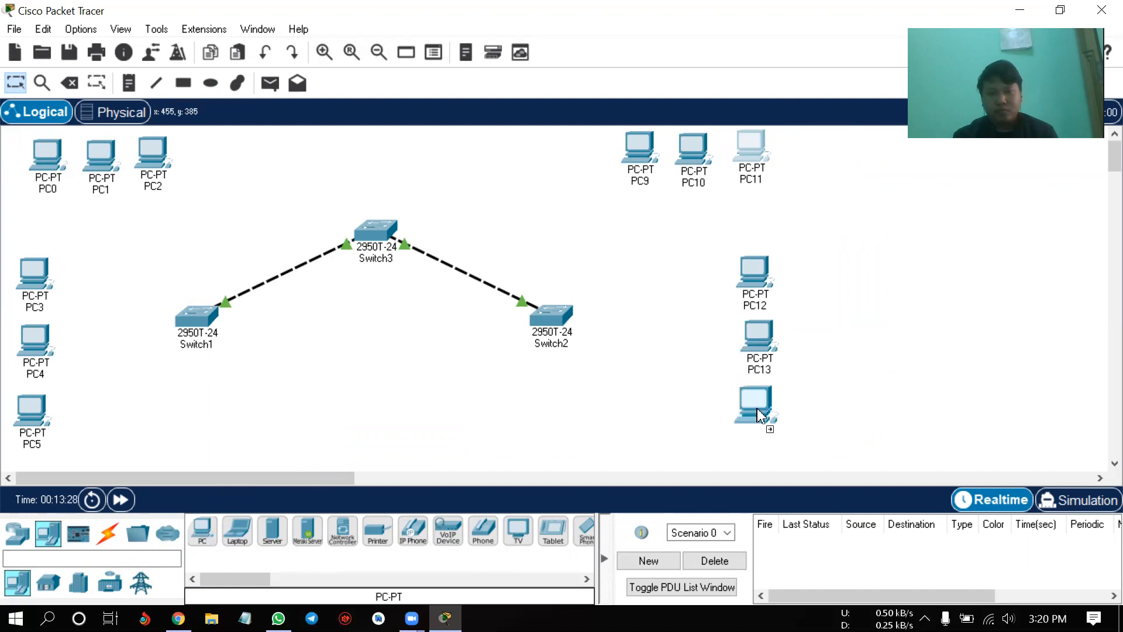
- Place three PCs in a row below Switch2 and check the layout of all the computers
scroll(757, 408, down, 3)
drag(208, 538, 609, 457)
drag(215, 533, 656, 451)
drag(215, 541, 724, 450)
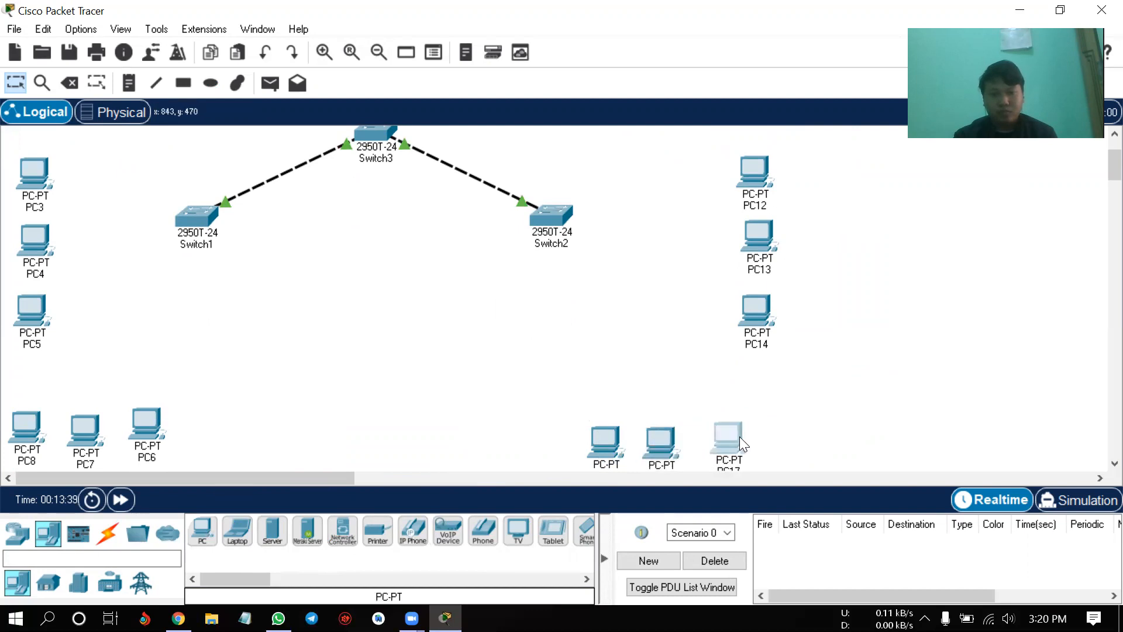
scroll(815, 400, up, 3)
scroll(822, 404, down, 4)
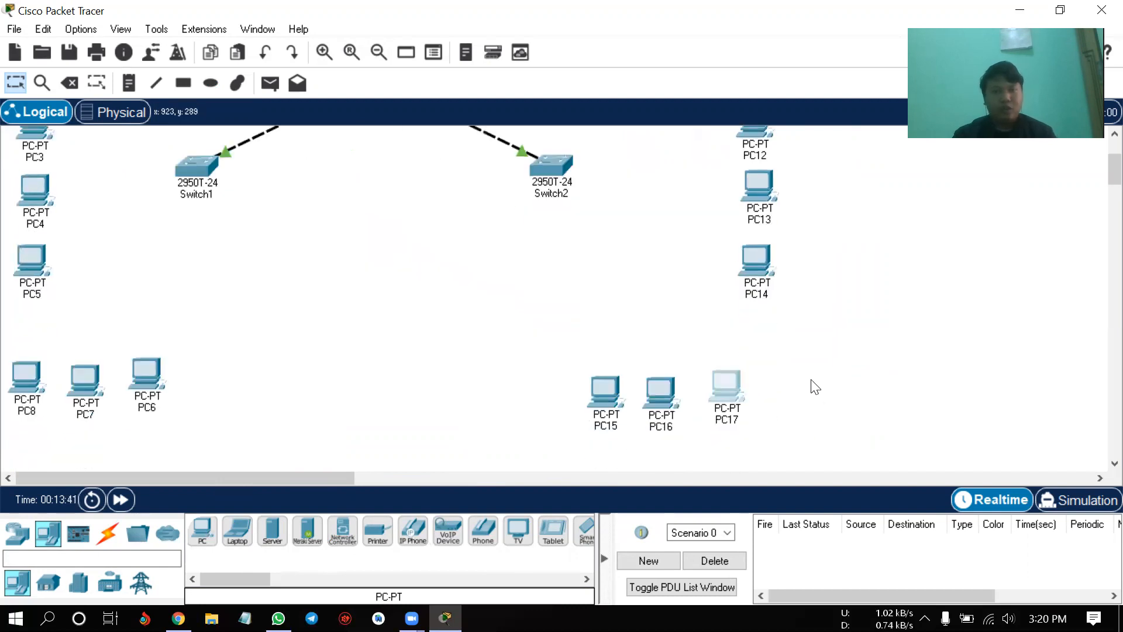
scroll(481, 447, up, 4)
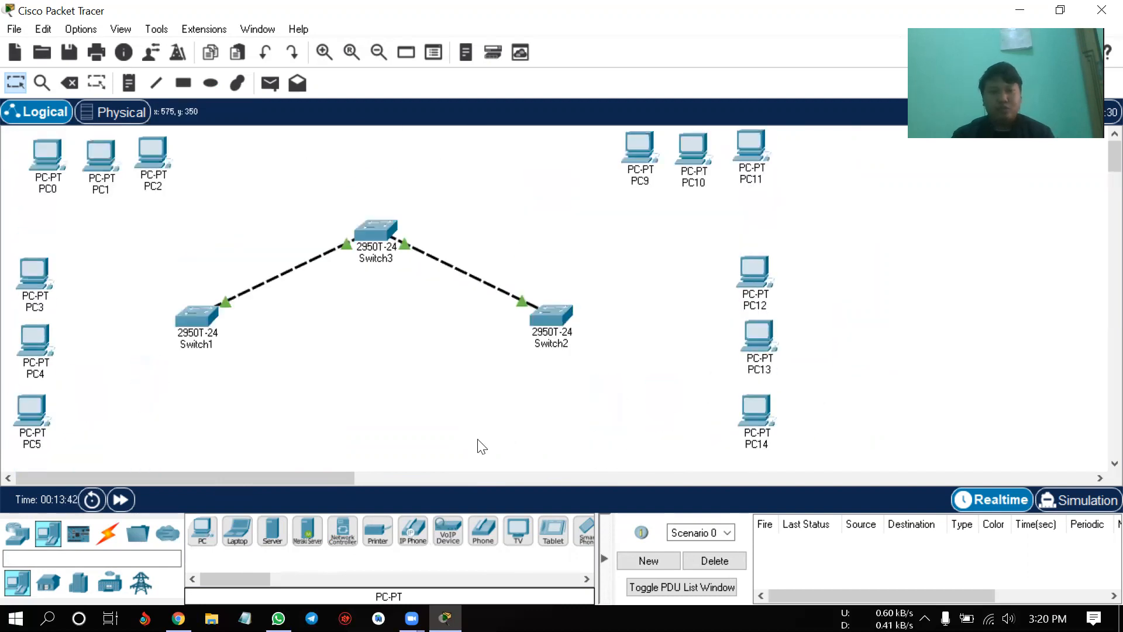
- Connect FastEthernet0/1 of Switch1 to FastEthernet0 of PC2 with a copper straight-through cable
click(108, 532)
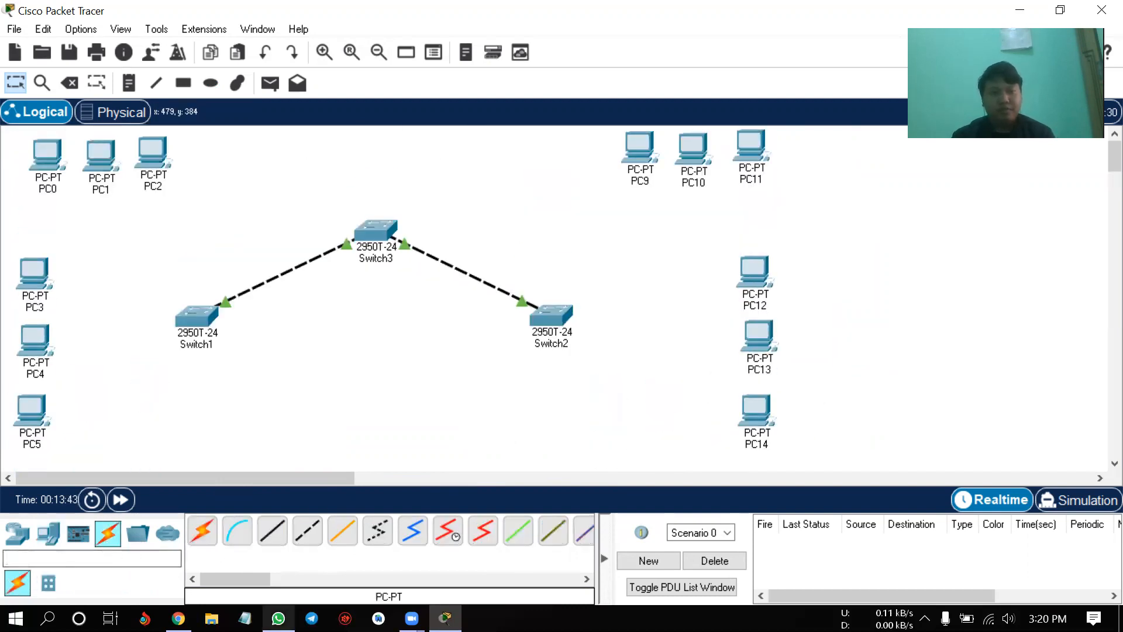
click(270, 533)
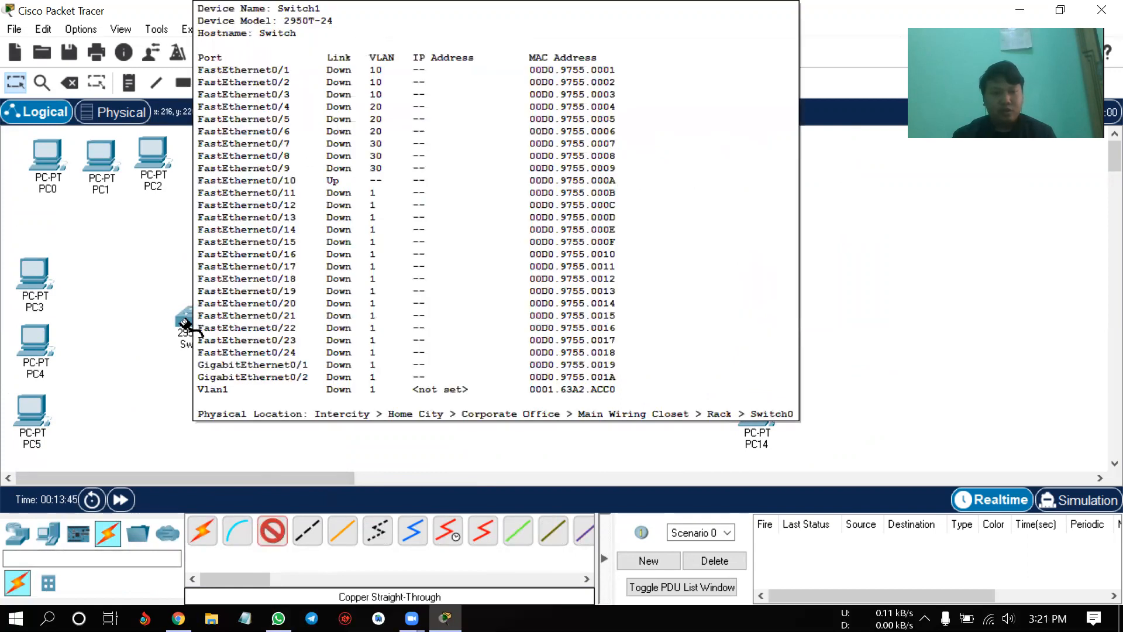
click(185, 324)
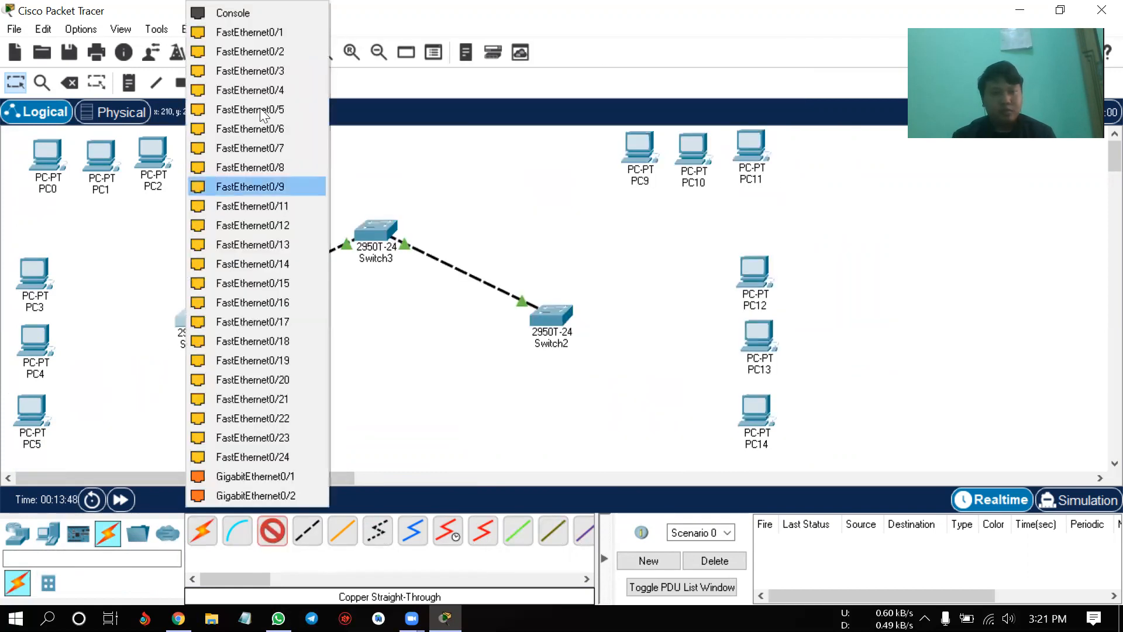
click(289, 29)
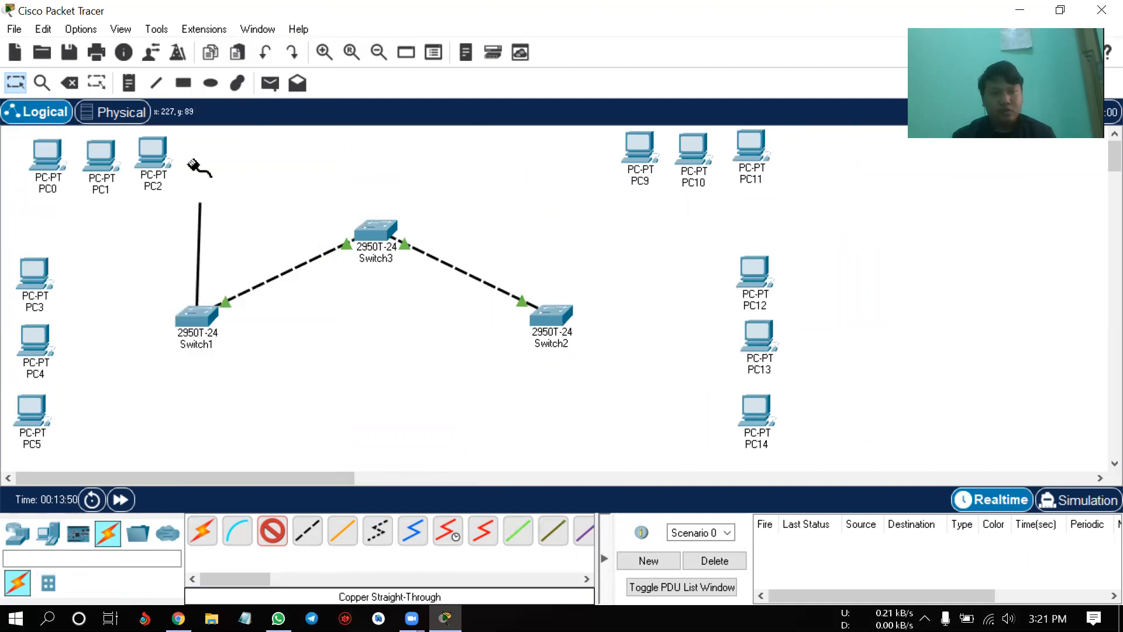
click(156, 154)
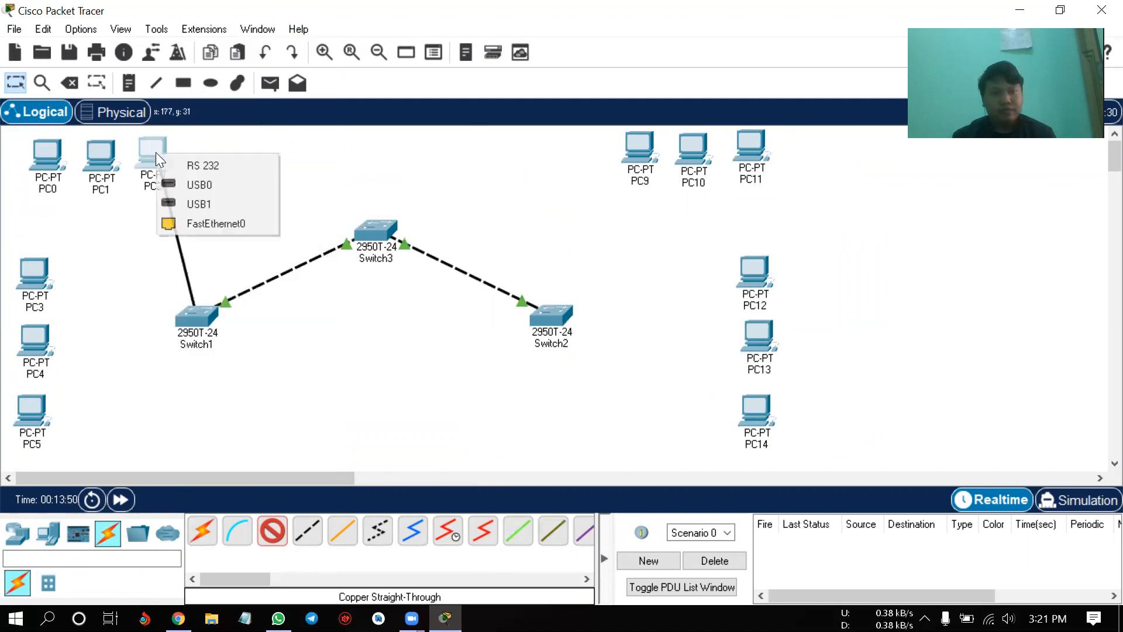
click(217, 223)
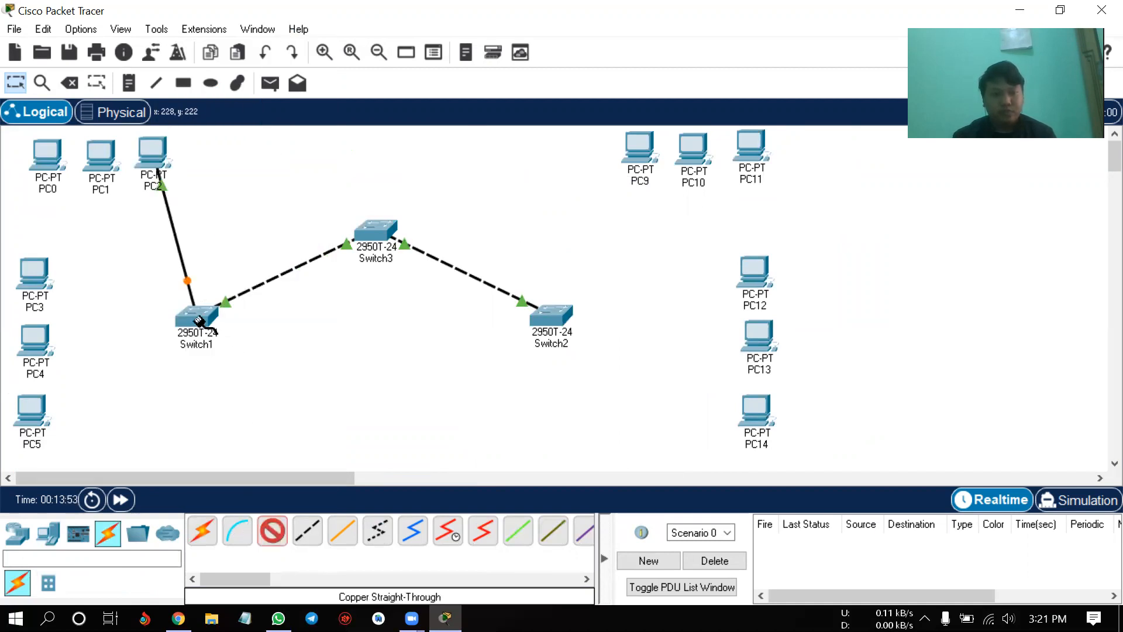
- Connect FastEthernet0/2 of Switch1 to FastEthernet0 of PC1 with a copper straight-through cable
click(199, 316)
click(280, 32)
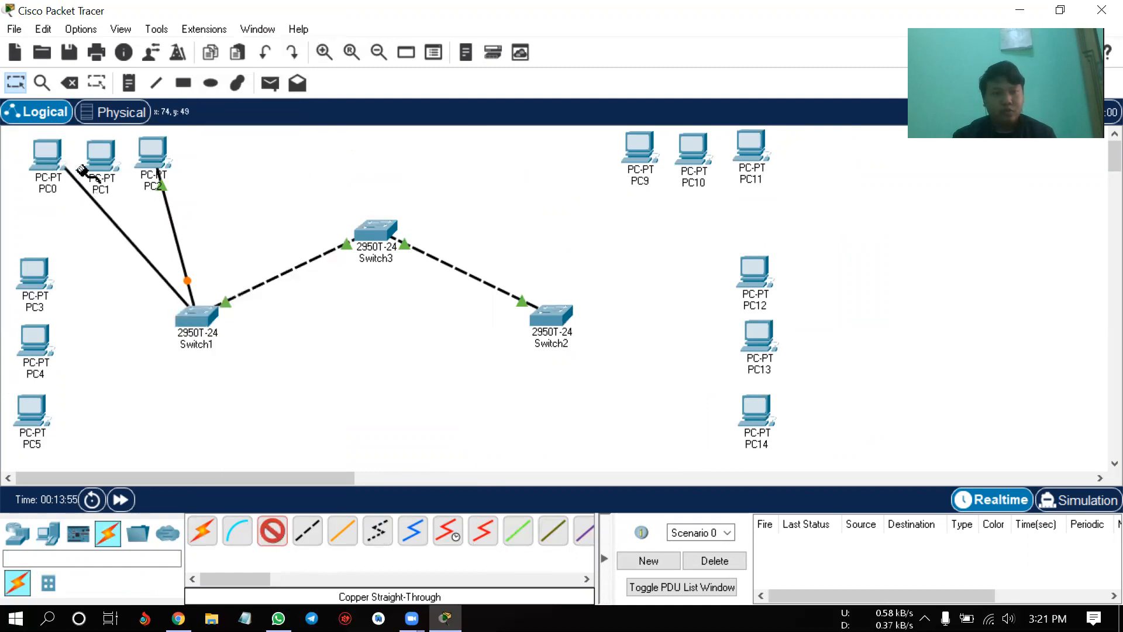
click(99, 160)
click(168, 237)
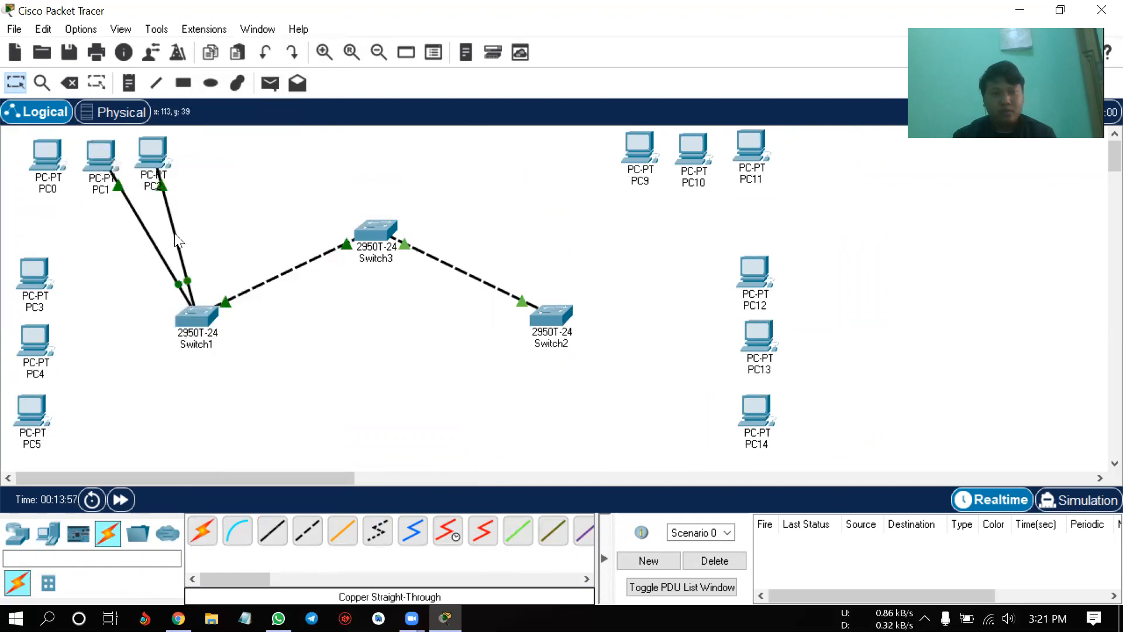
- Connect FastEthernet0/3 of Switch1 to FastEthernet0 of PC0 with a copper straight-through cable
click(207, 317)
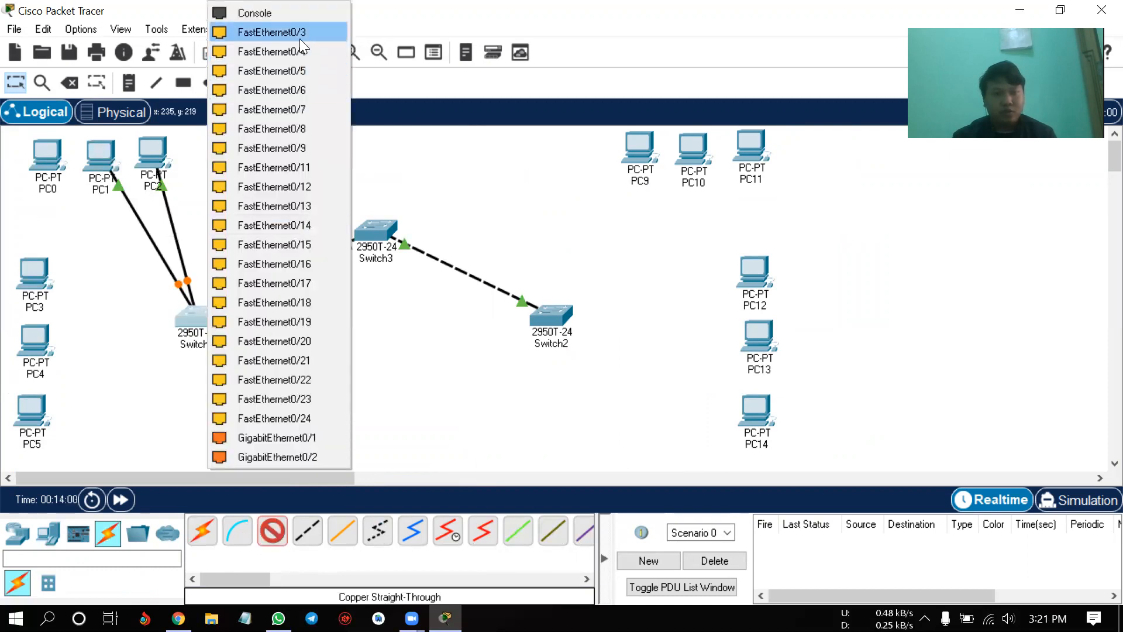
click(323, 26)
click(36, 139)
click(111, 231)
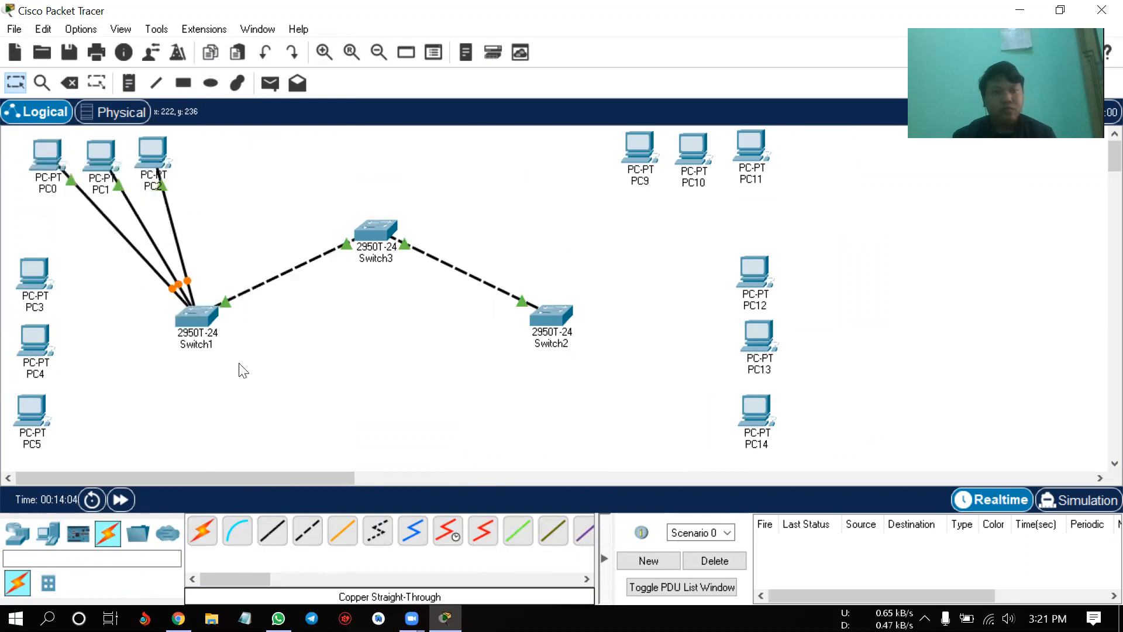
- Connect FastEthernet0/4 of Switch1 to FastEthernet0 of PC3 with a copper straight-through cable
click(270, 535)
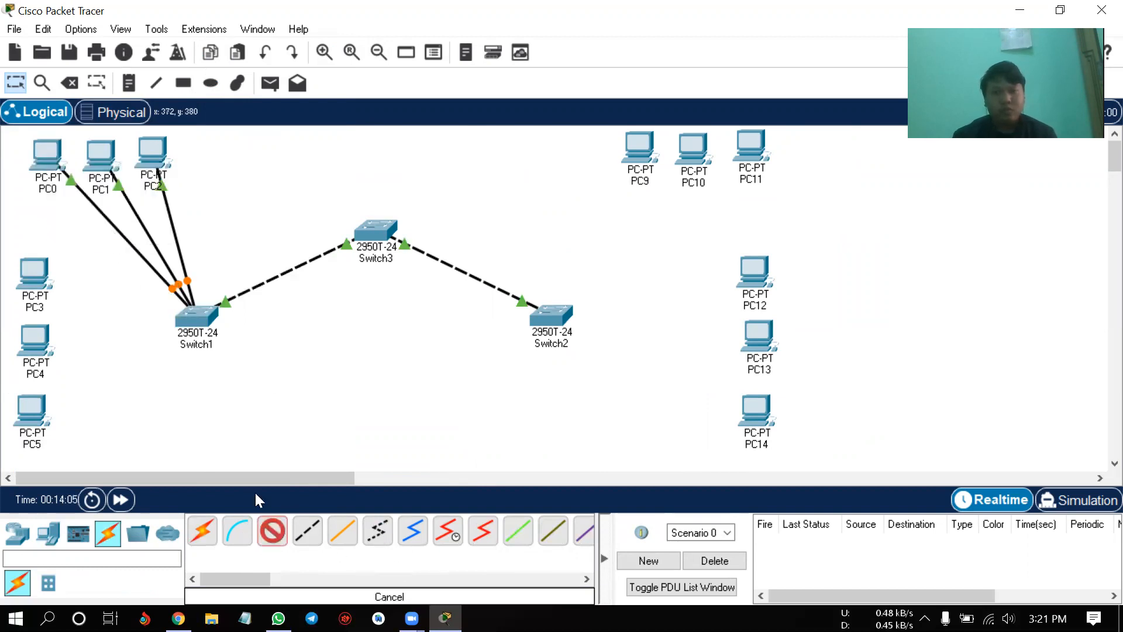
click(198, 321)
click(308, 30)
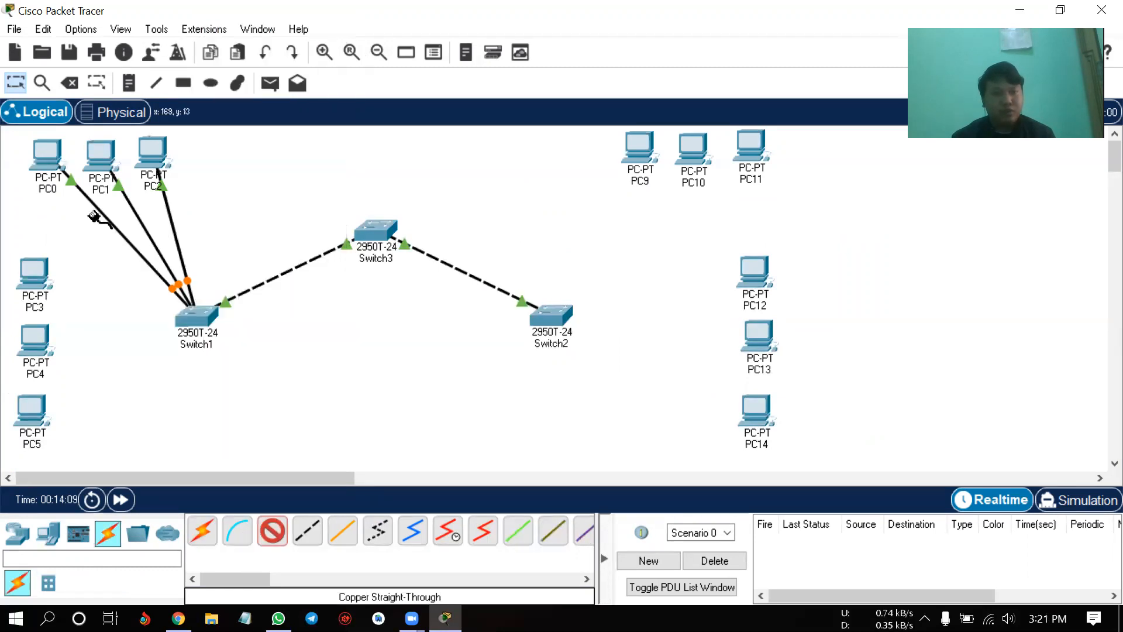
click(34, 272)
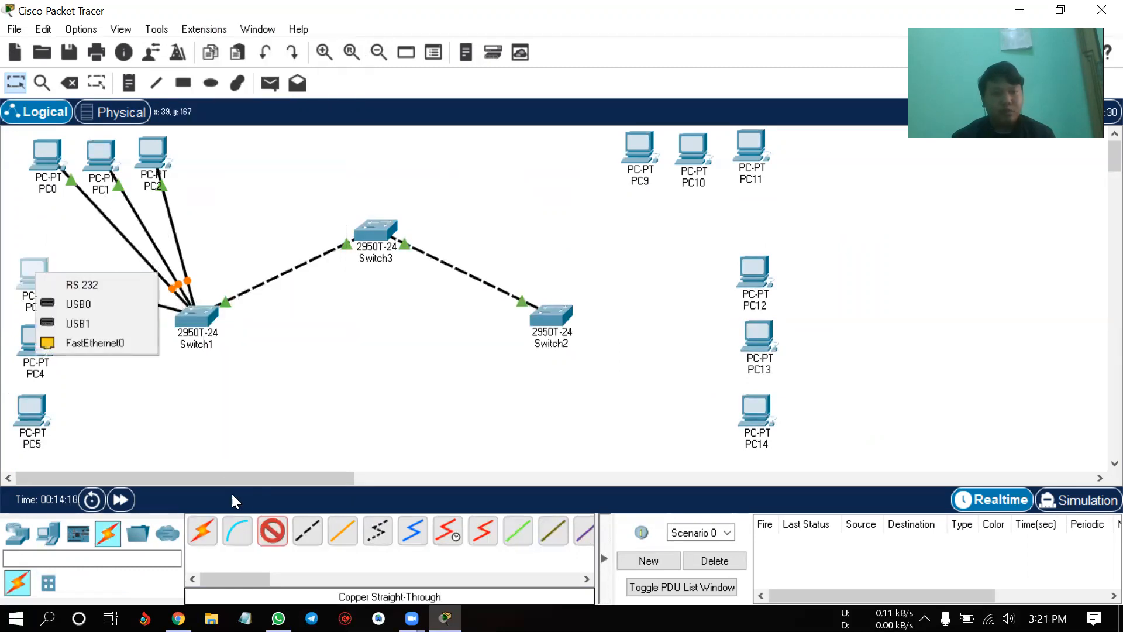
click(107, 343)
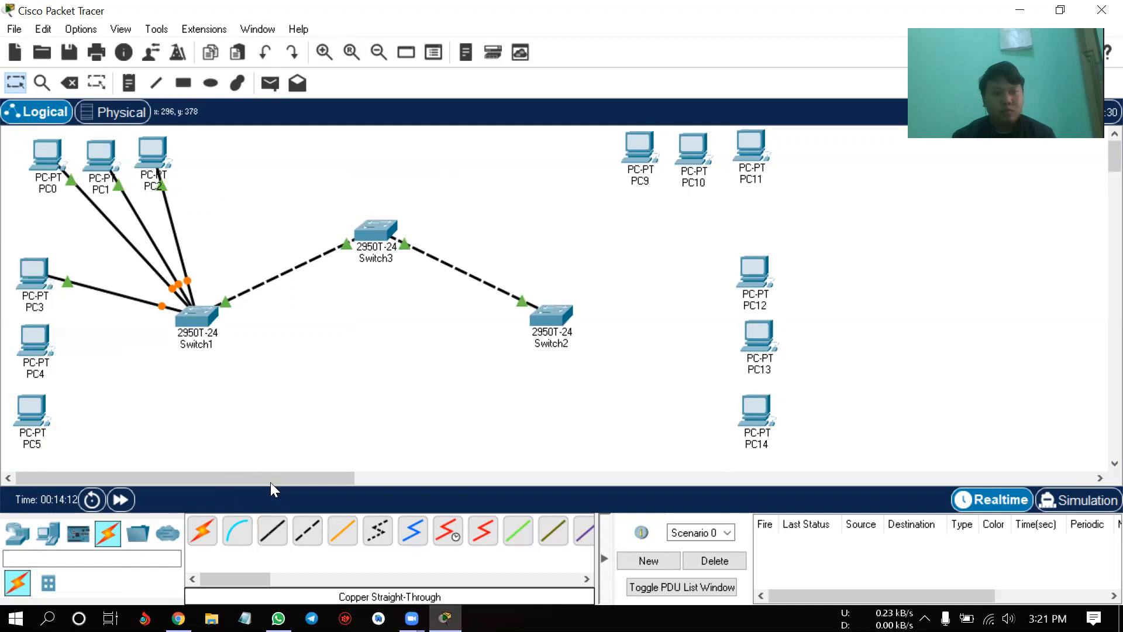
- Connect FastEthernet0/5 of Switch1 to FastEthernet0 of PC4 with a copper straight-through cable
click(189, 333)
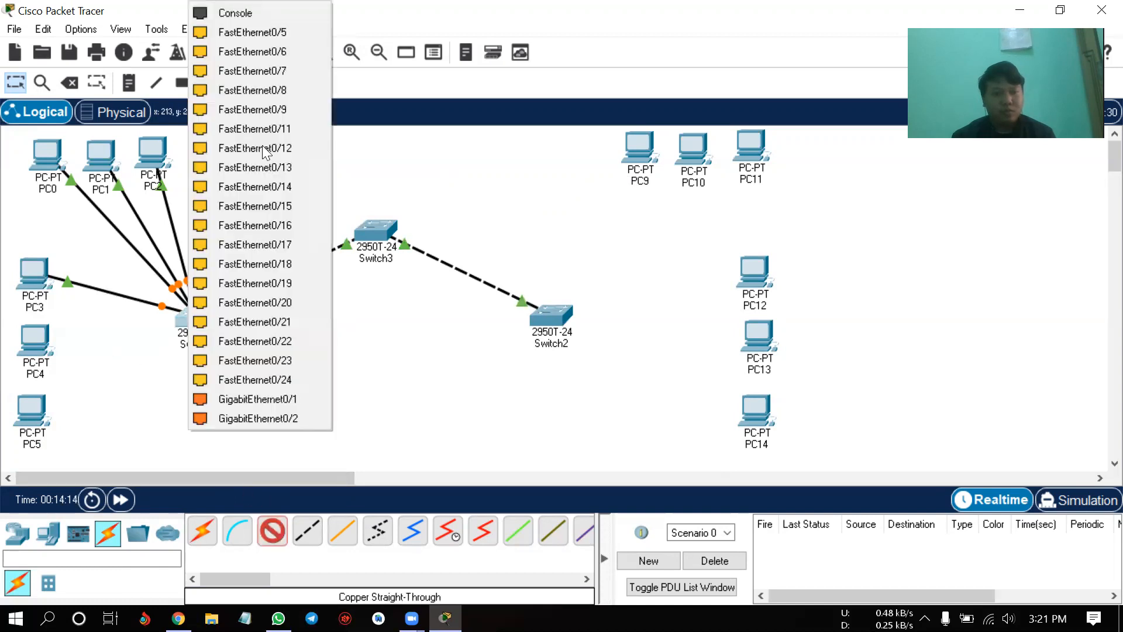
click(318, 32)
click(36, 338)
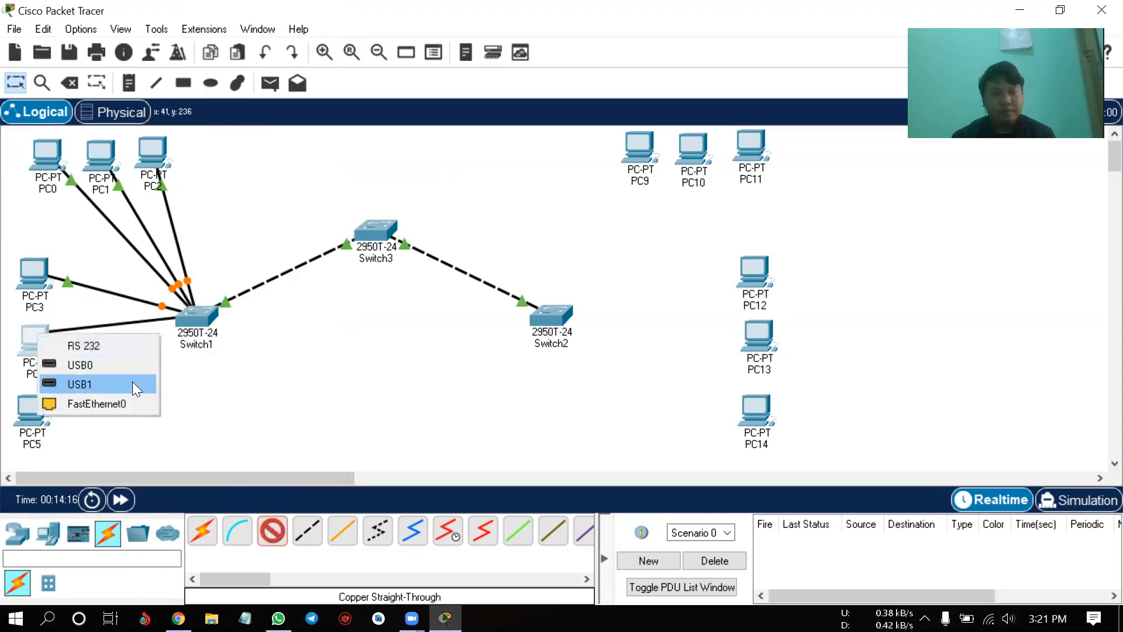
click(111, 408)
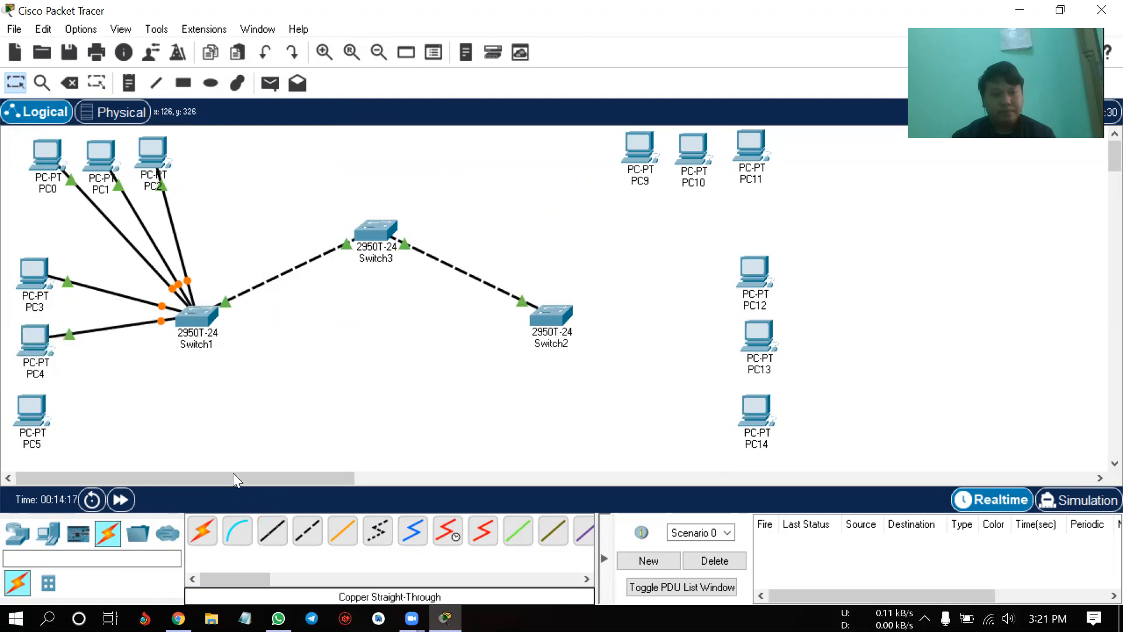
- Connect FastEthernet0/6 of Switch1 to FastEthernet0 of PC5 with a copper straight-through cable
click(189, 326)
click(309, 28)
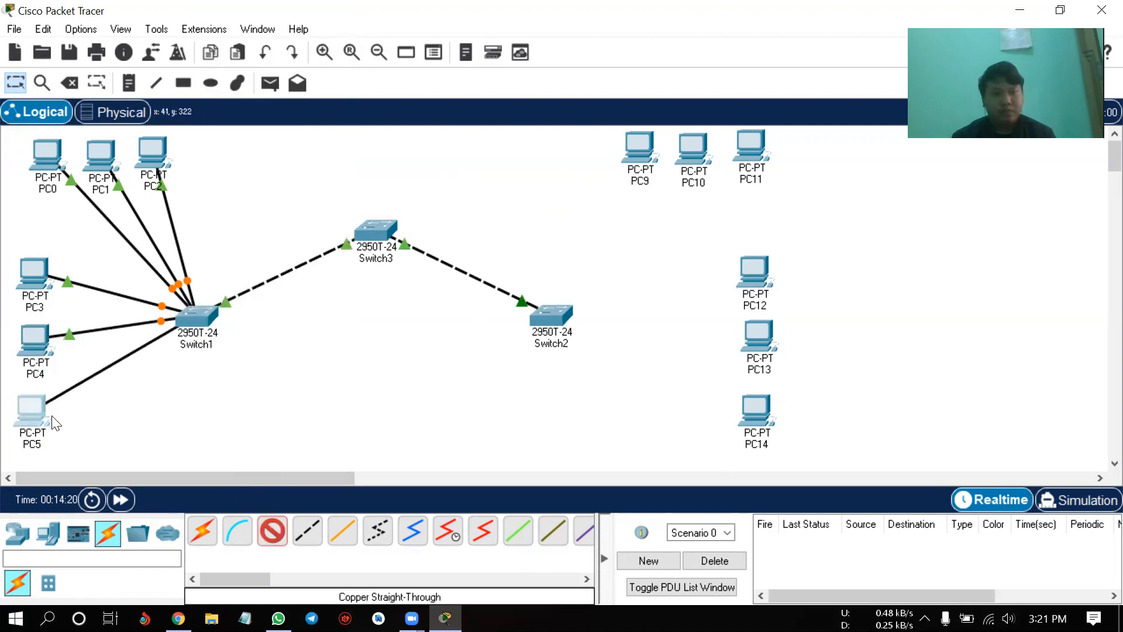
click(37, 402)
click(117, 479)
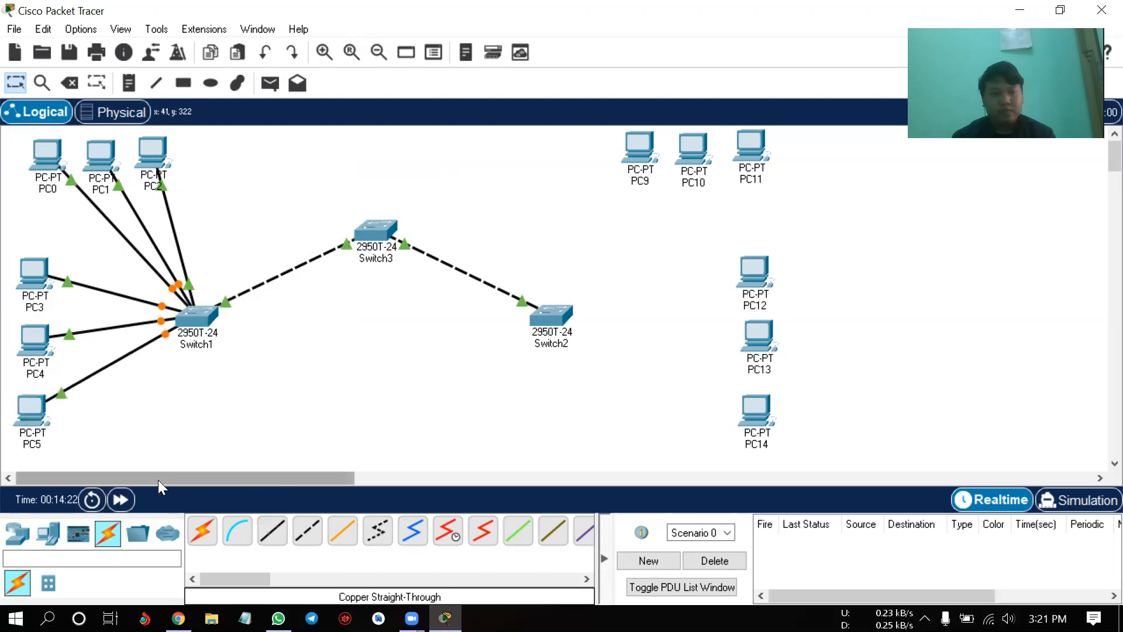
- Connect FastEthernet0/7 of Switch1 to FastEthernet0 of PC6 with a copper straight-through cable
scroll(234, 360, down, 3)
click(272, 530)
click(202, 168)
click(260, 235)
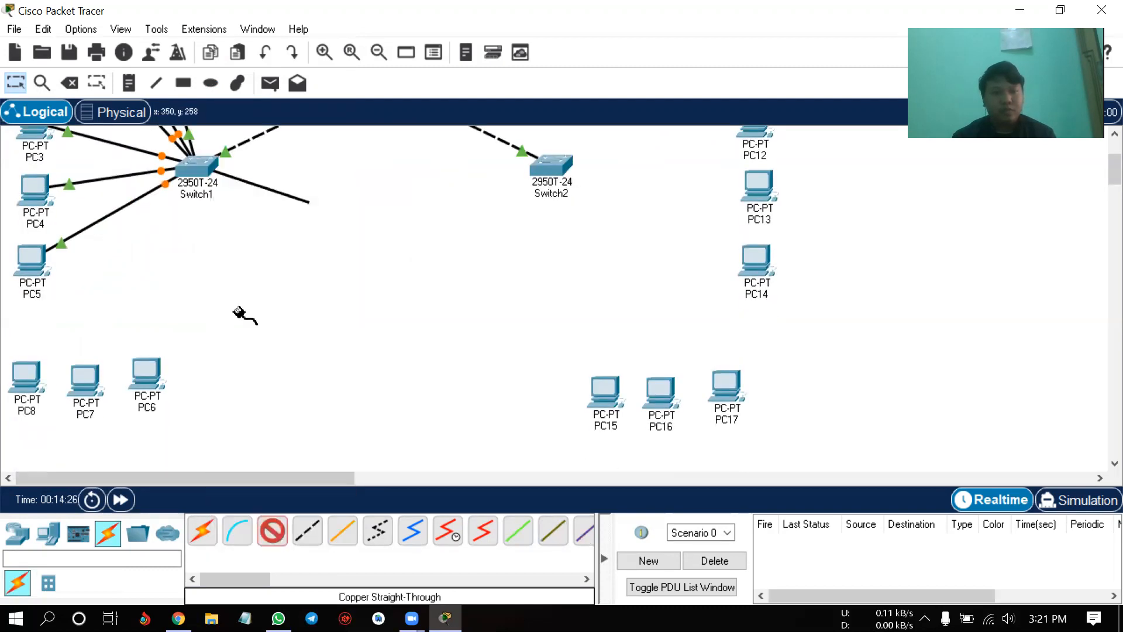
click(147, 374)
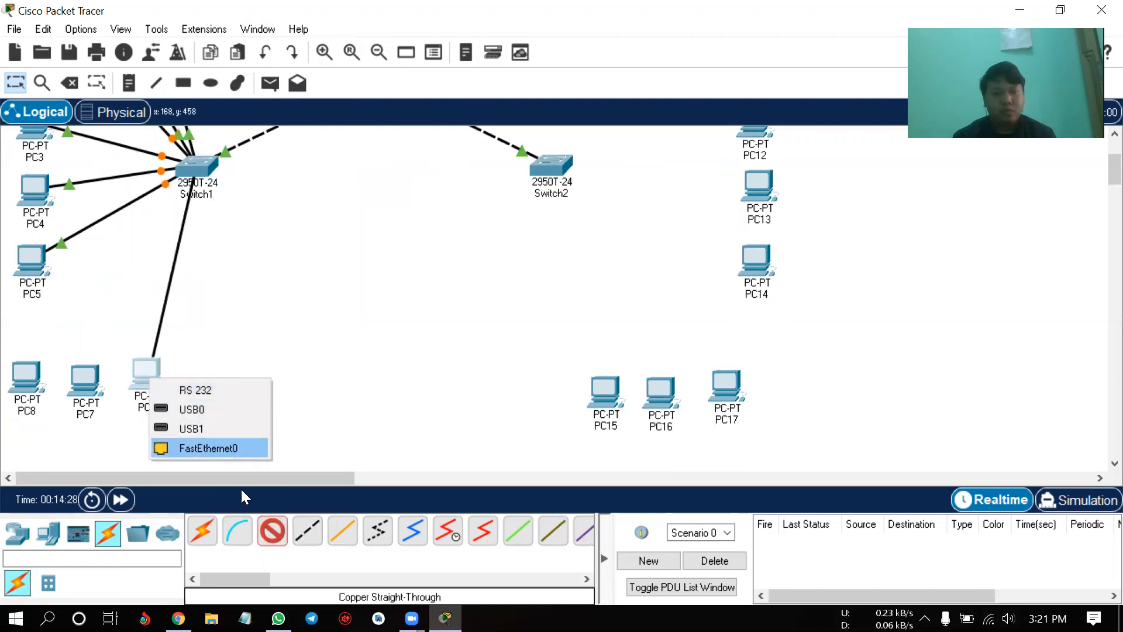
click(205, 448)
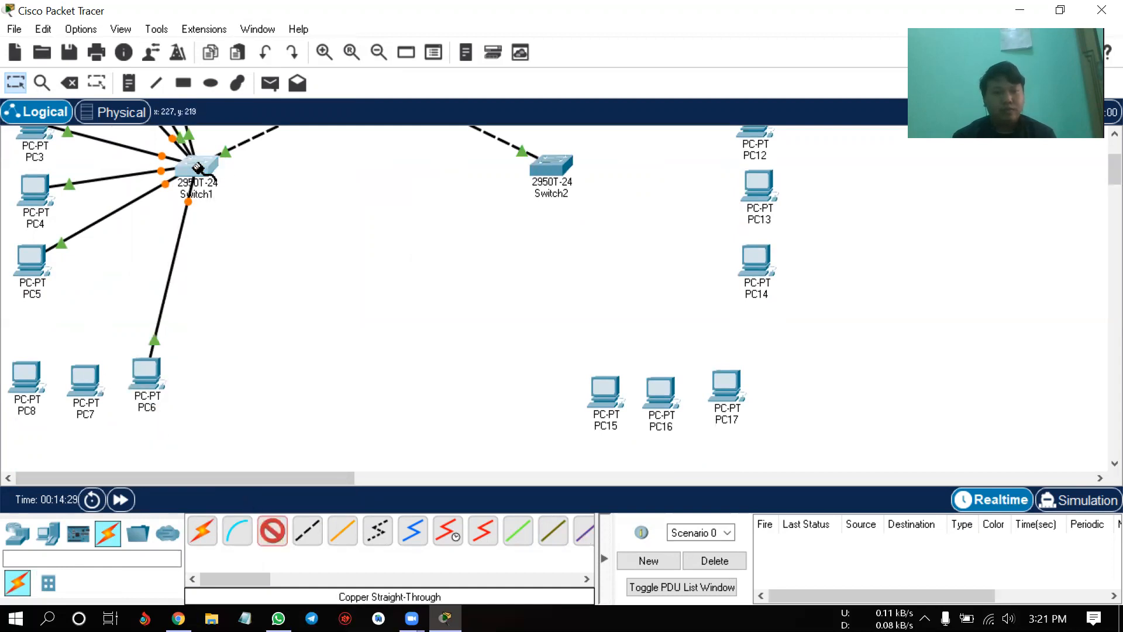
- Connect FastEthernet0/8 of Switch1 to FastEthernet0 of PC7 with a copper straight-through cable
click(216, 181)
click(263, 199)
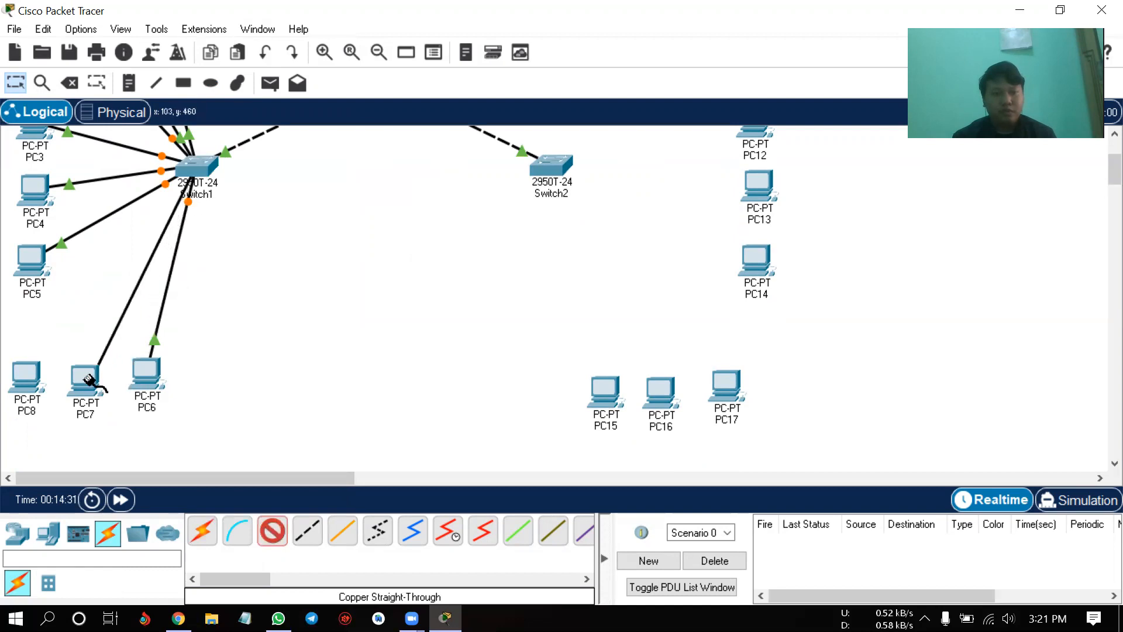
click(90, 381)
click(203, 456)
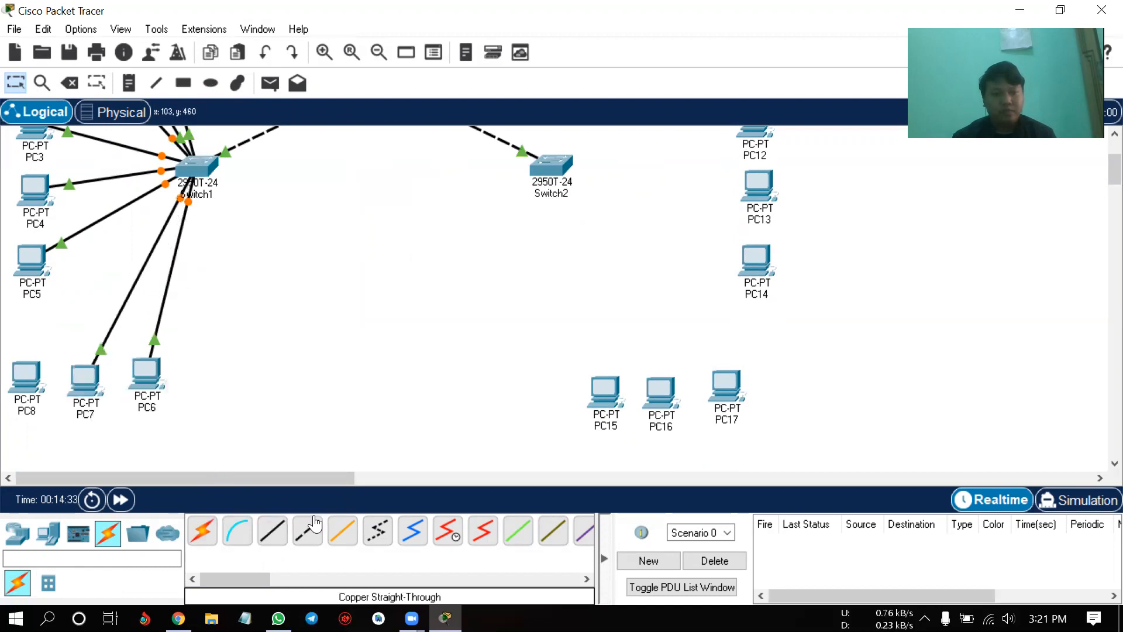
- Connect FastEthernet0/9 of Switch1 to FastEthernet0 of PC8 with a copper cross-over cable
click(193, 172)
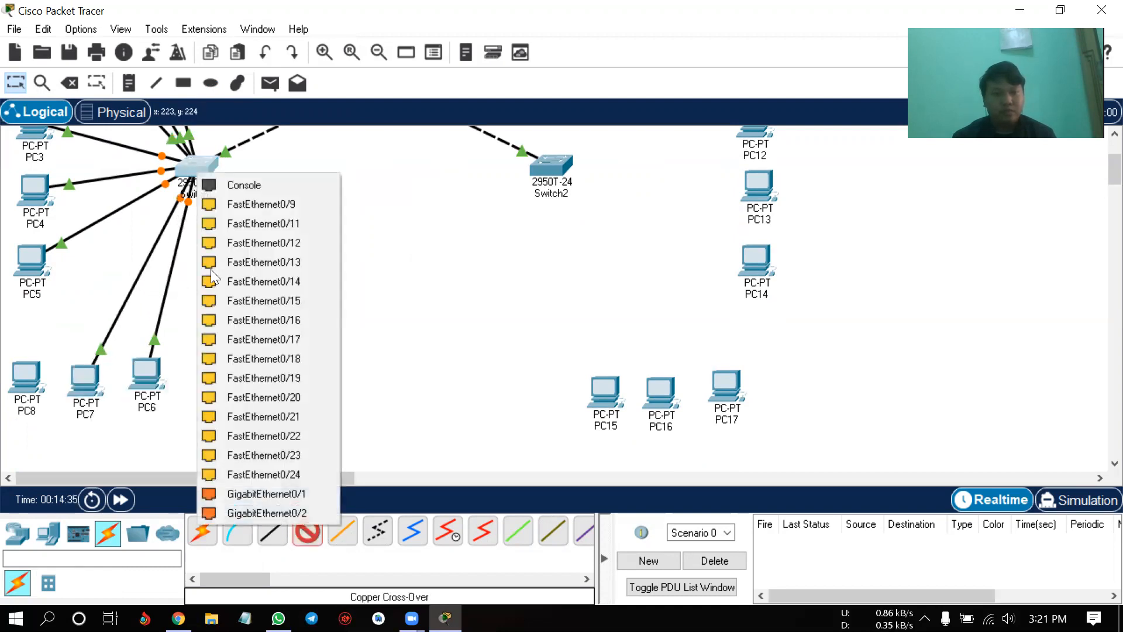
click(309, 198)
click(41, 368)
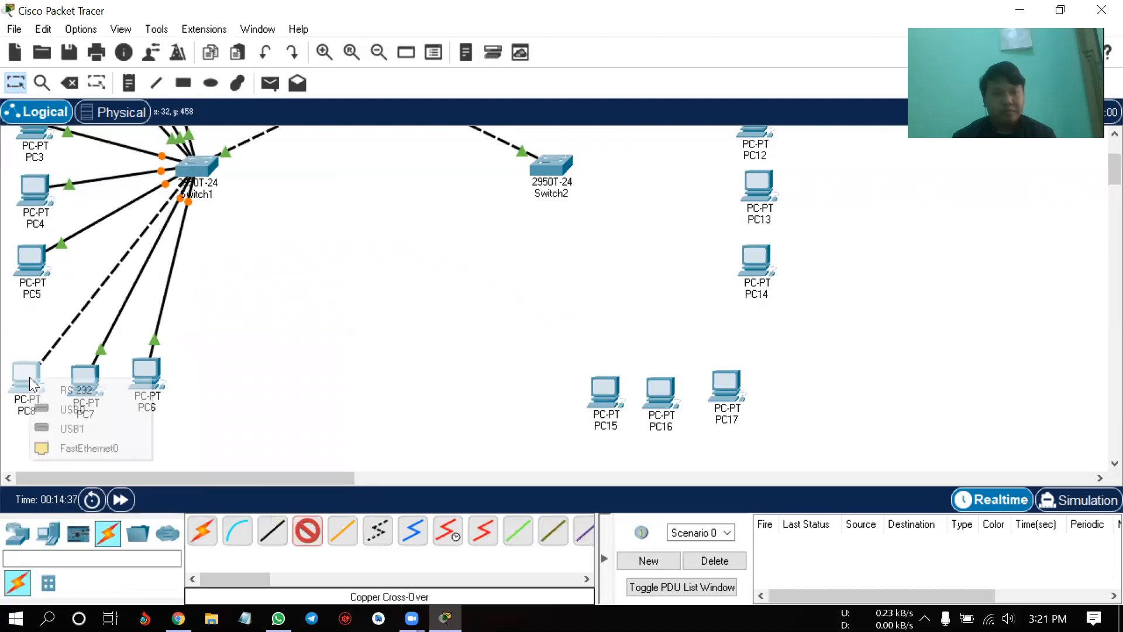
click(133, 449)
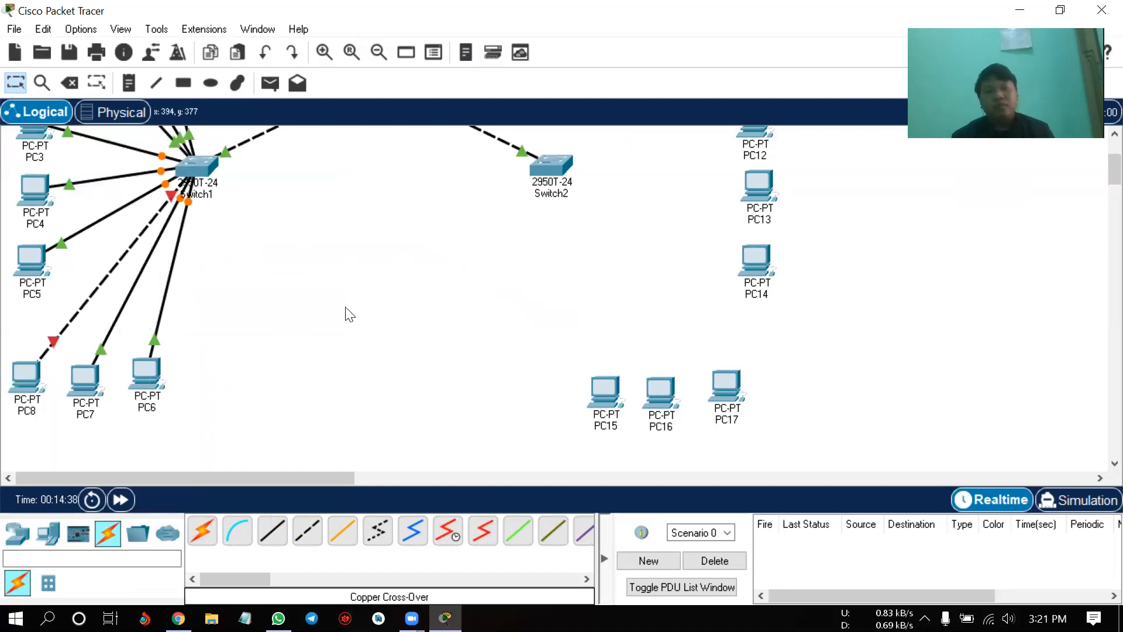
- Connect FastEthernet0 of PC9 to FastEthernet0/1 of Switch2 with a copper straight-through cable
scroll(349, 313, up, 3)
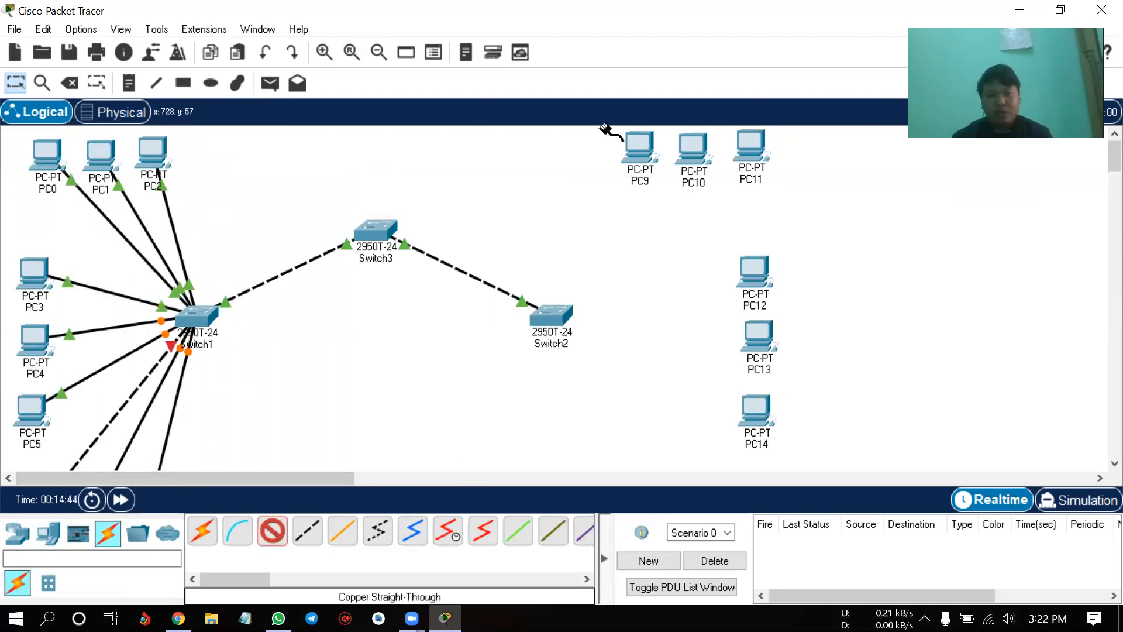
click(646, 154)
click(679, 221)
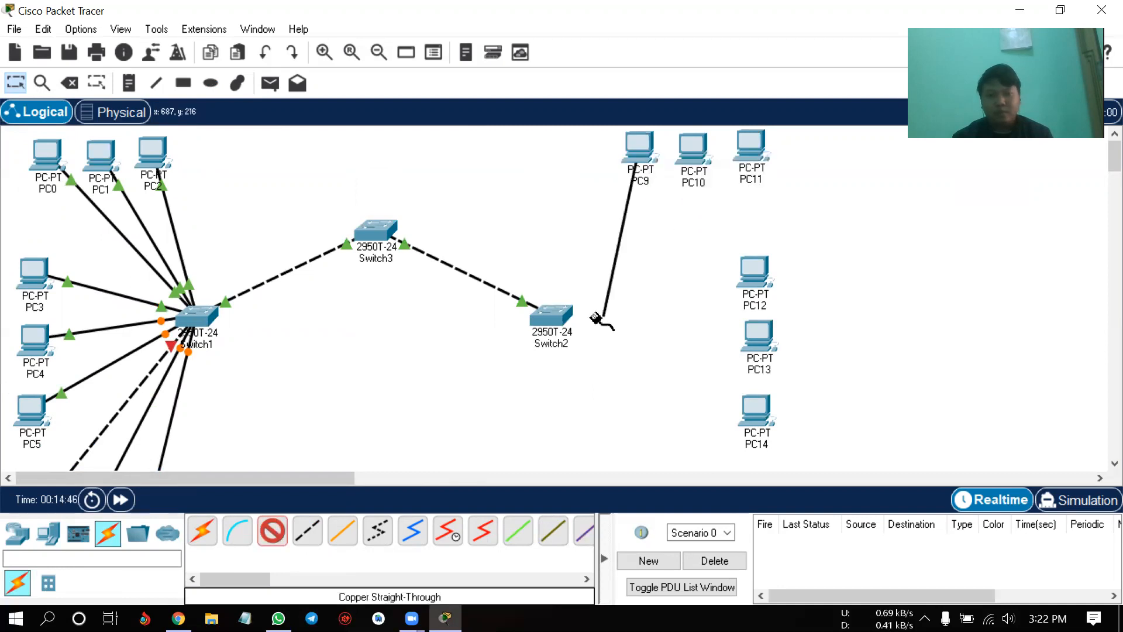
click(556, 313)
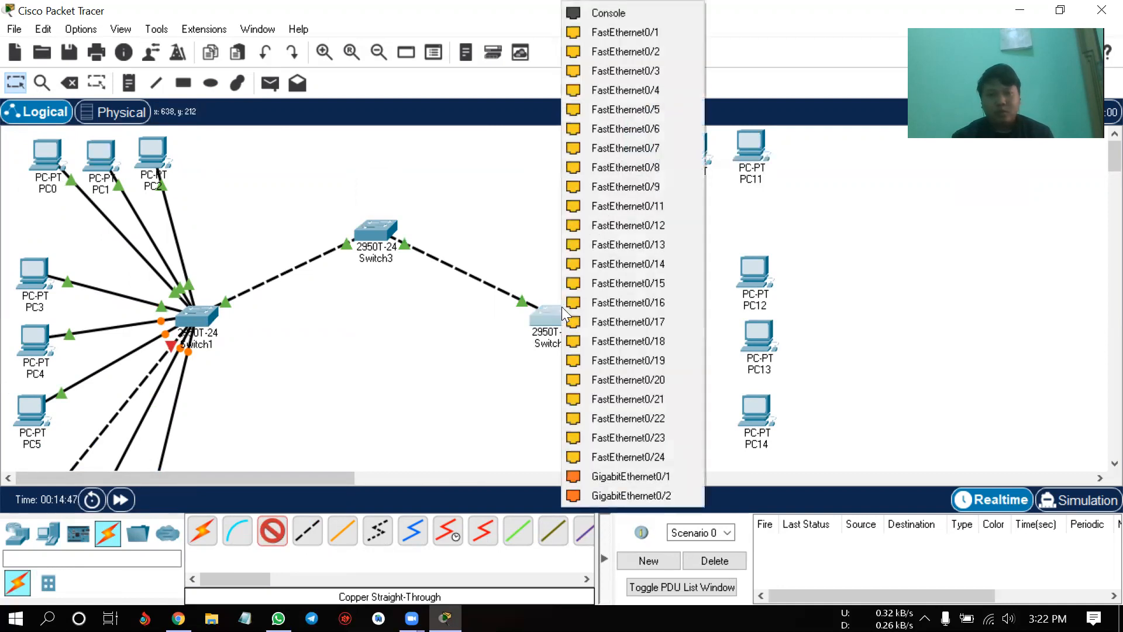
click(674, 36)
- Connect FastEthernet0 of PC10 to FastEthernet0/2 of Switch2 with a copper straight-through cable
click(275, 533)
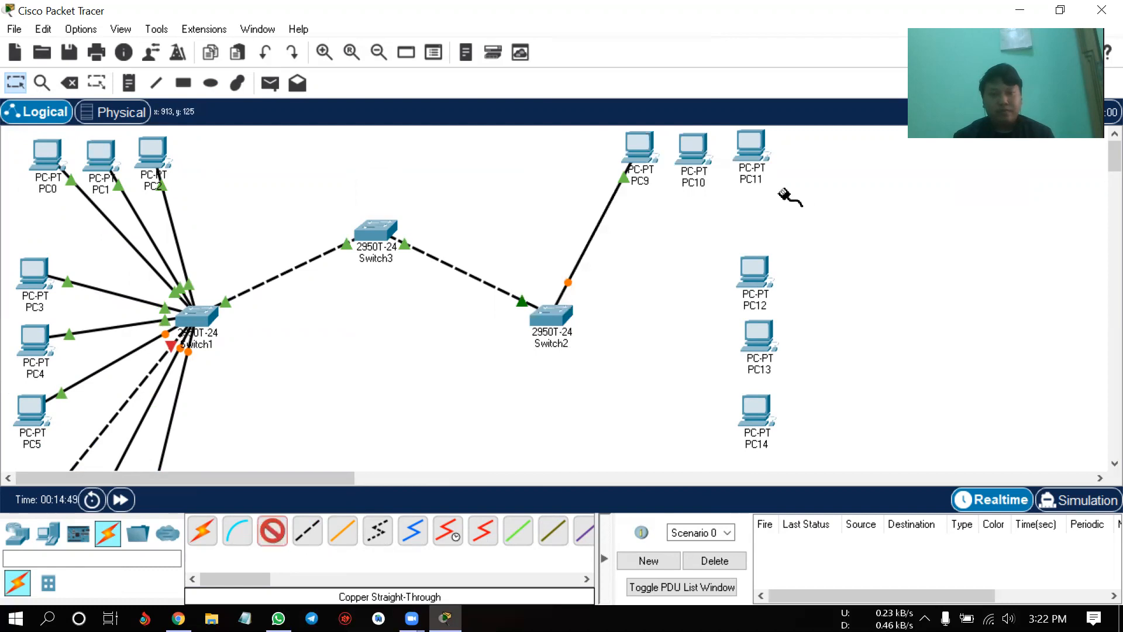
click(705, 154)
click(752, 228)
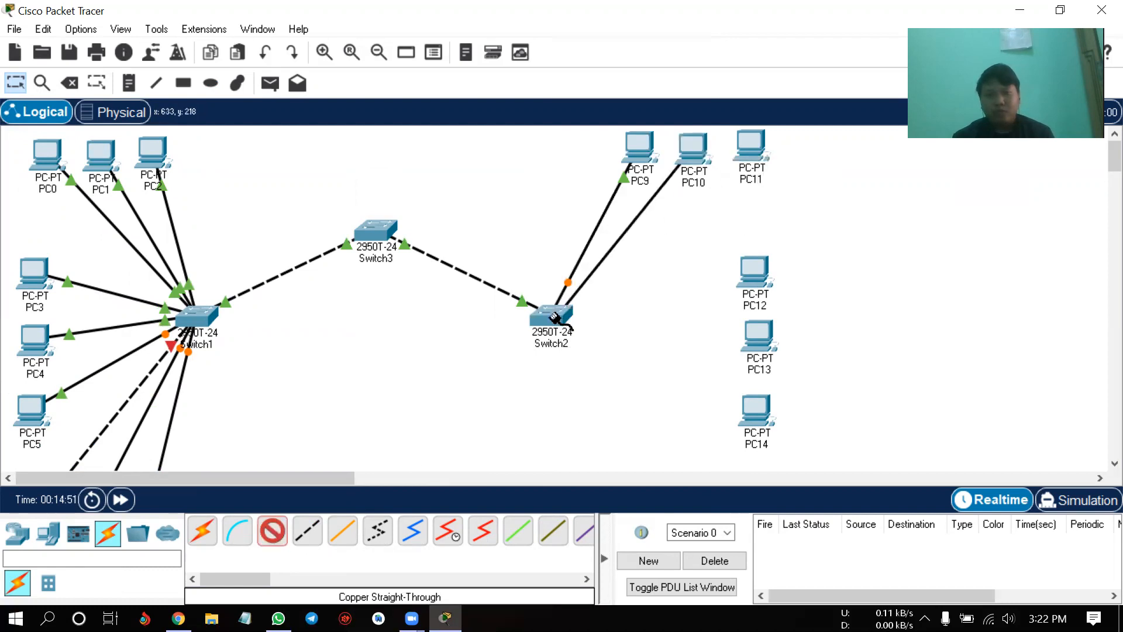
click(554, 313)
click(680, 38)
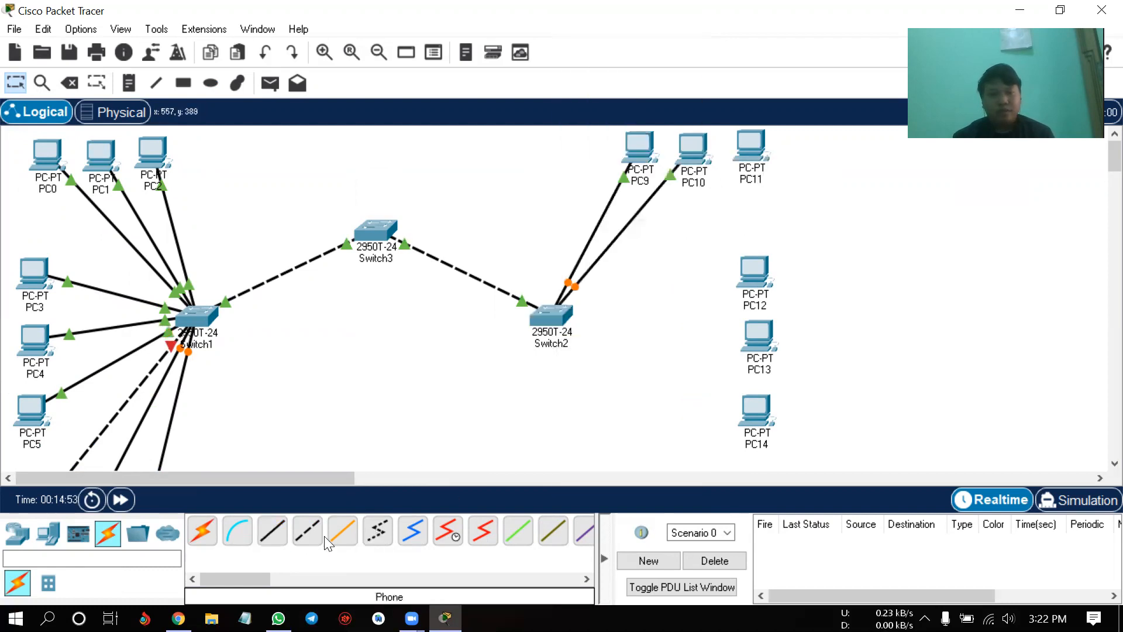
- Connect FastEthernet0 of PC11 to FastEthernet0/3 of Switch2 with a copper straight-through cable
click(273, 531)
click(752, 151)
click(783, 222)
click(565, 319)
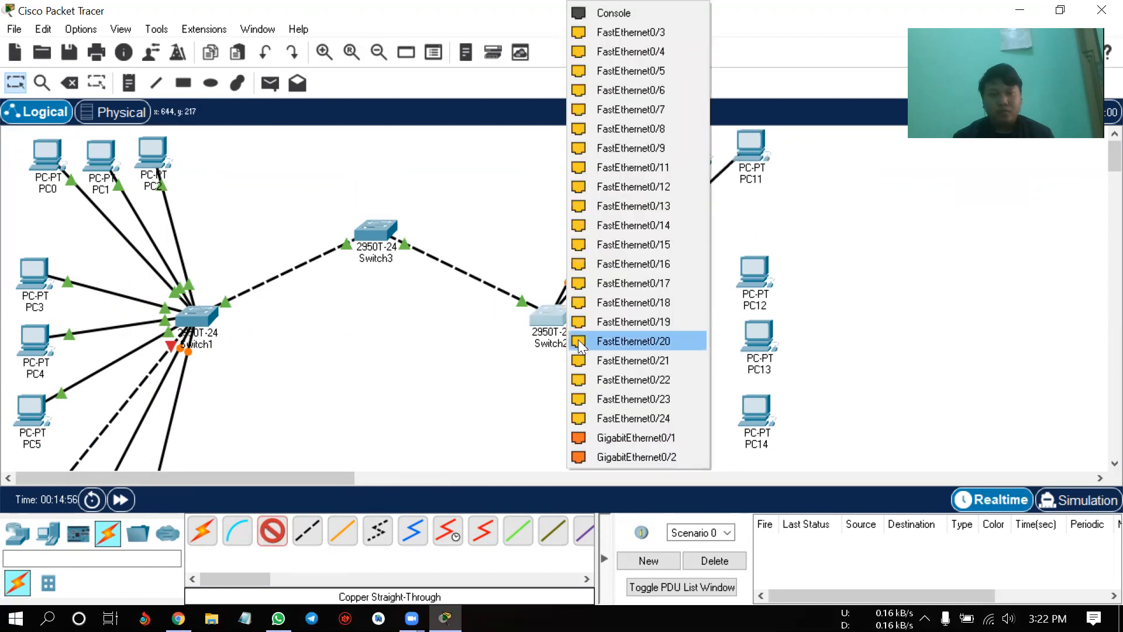
click(685, 33)
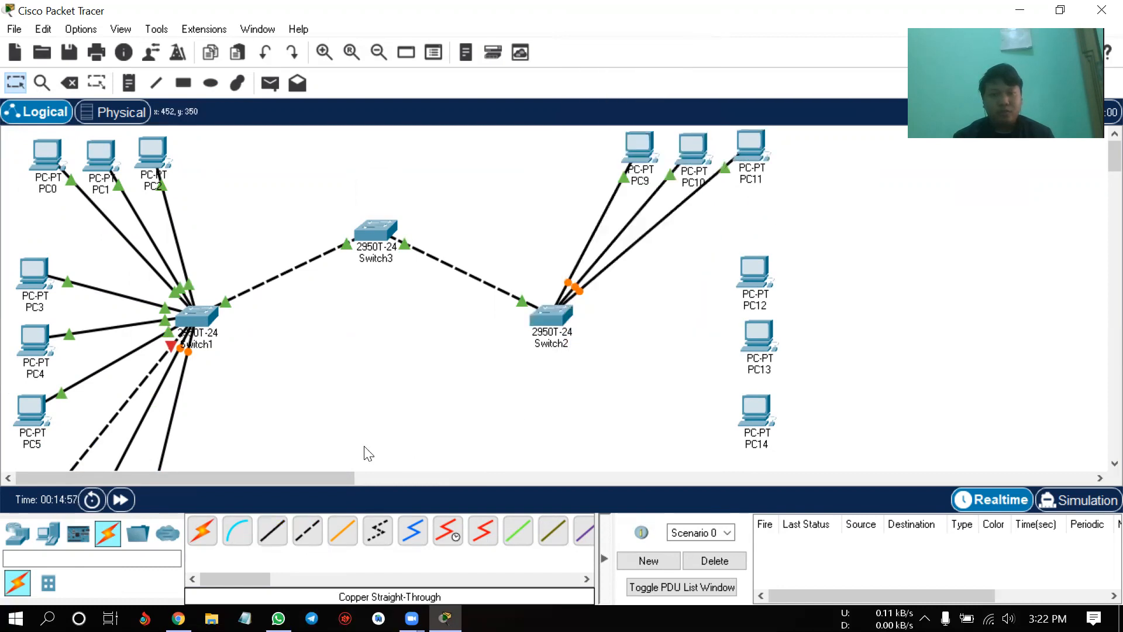
- Connect FastEthernet0 of PC12 to FastEthernet0/4 of Switch2 with a copper straight-through cable
click(273, 530)
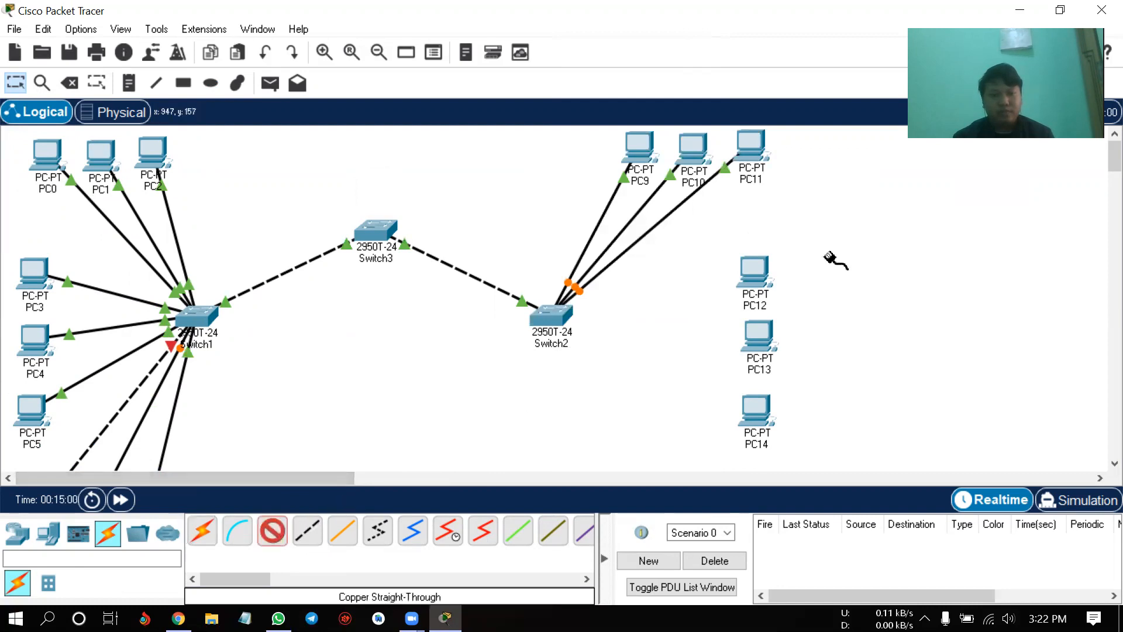
click(761, 272)
click(796, 342)
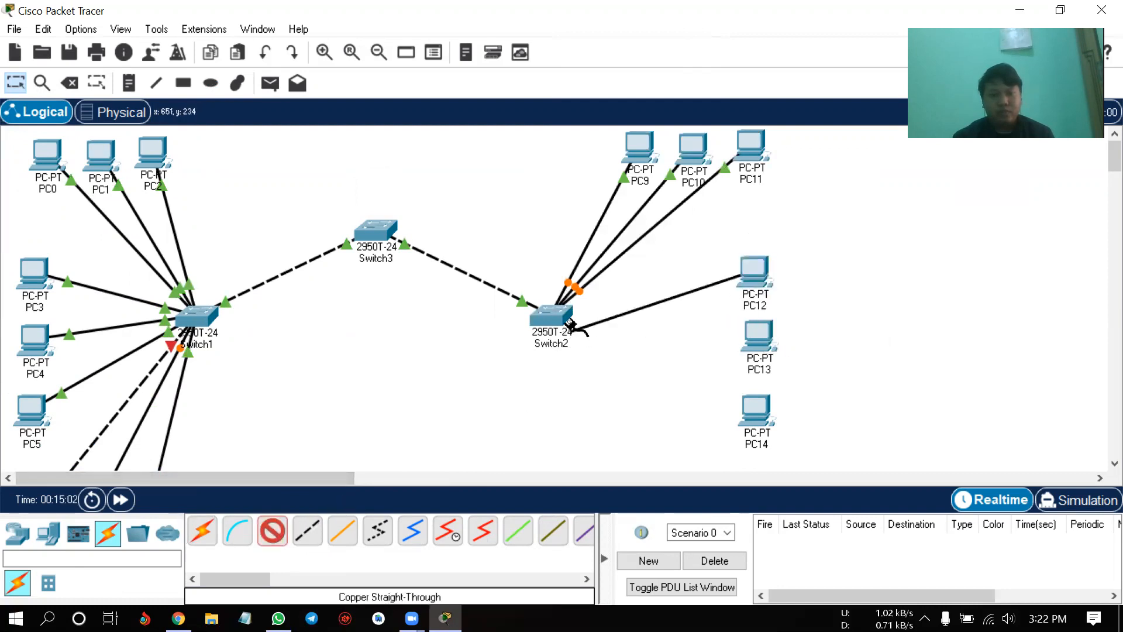
click(565, 318)
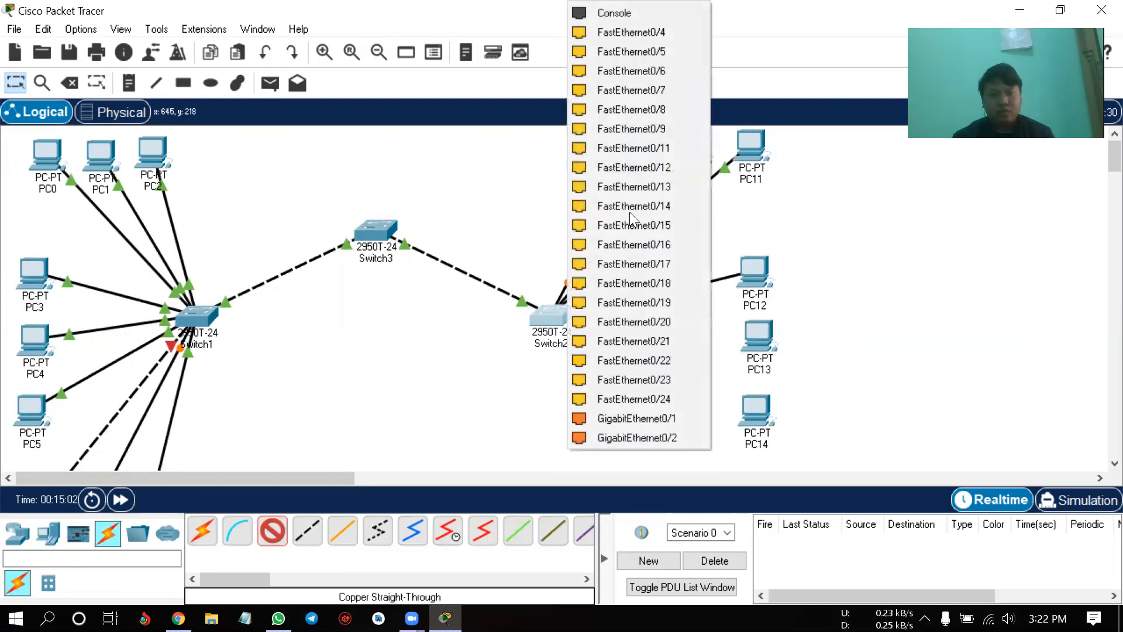
click(676, 37)
- Connect FastEthernet0 of PC13 to FastEthernet0/5 of Switch2 with a copper straight-through cable
click(272, 530)
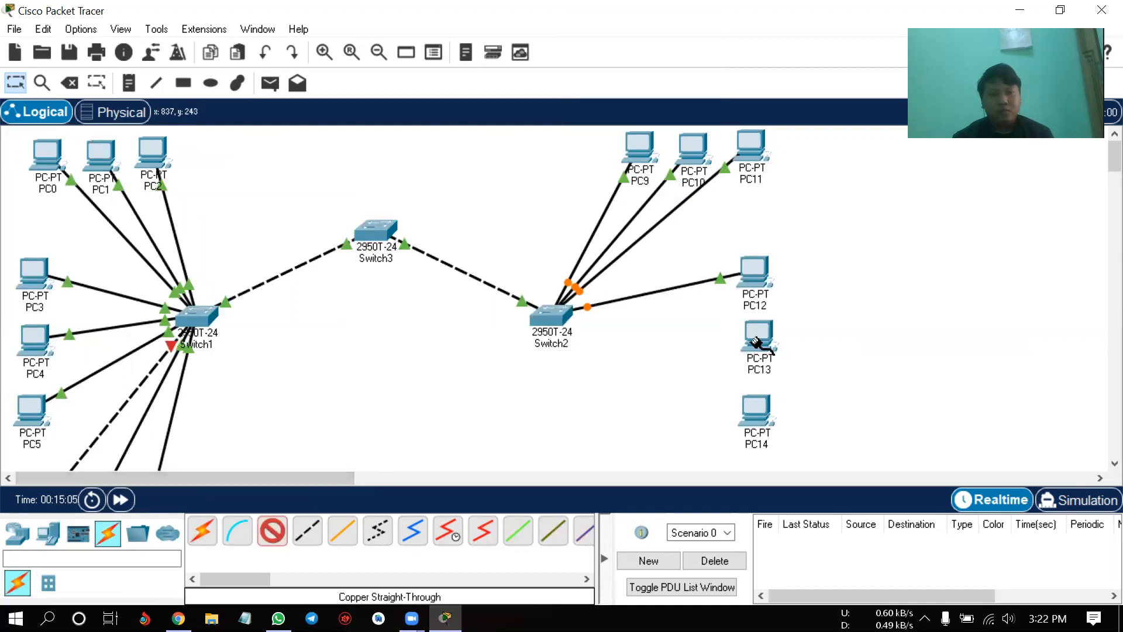
click(769, 340)
click(807, 409)
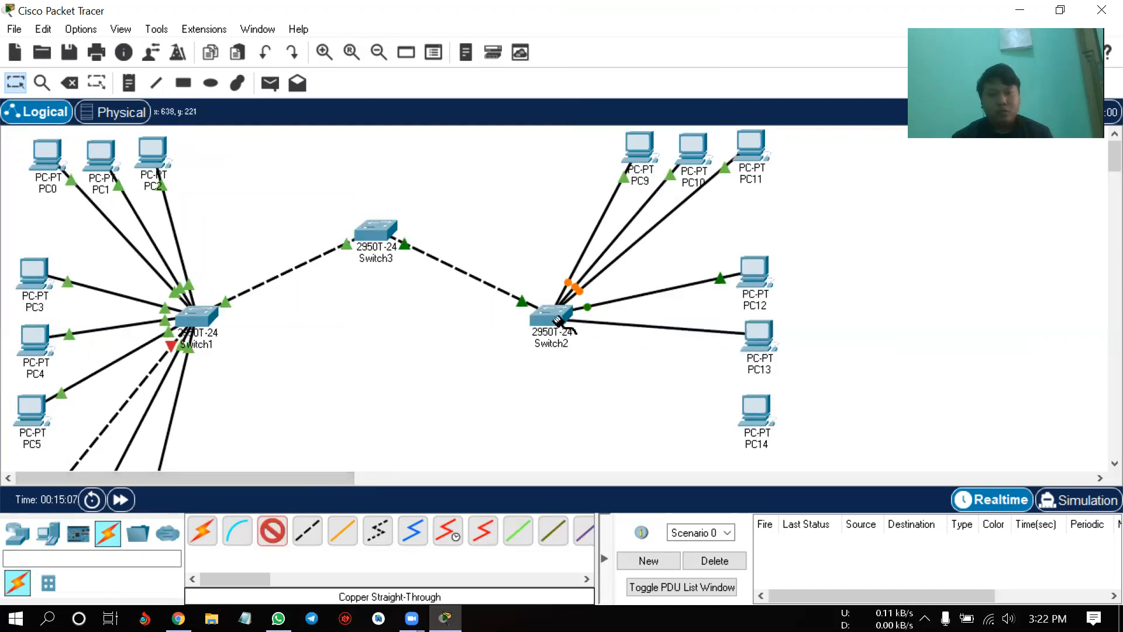
click(553, 316)
click(665, 36)
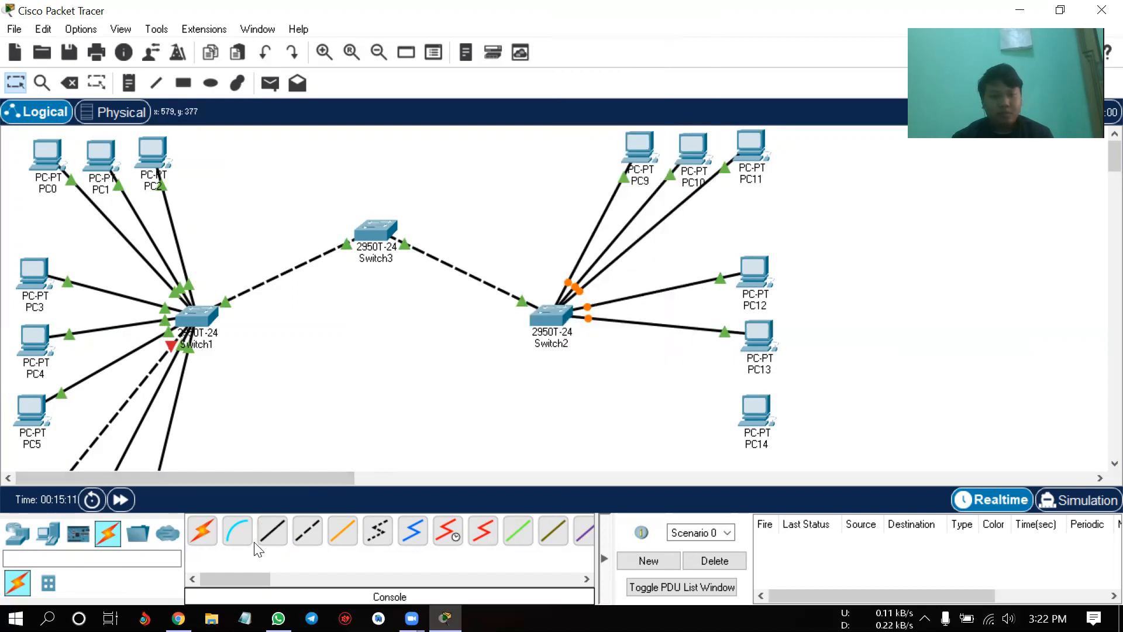
- Connect FastEthernet0 of PC14 to FastEthernet0/6 of Switch2 with a copper straight-through cable
click(275, 542)
click(763, 411)
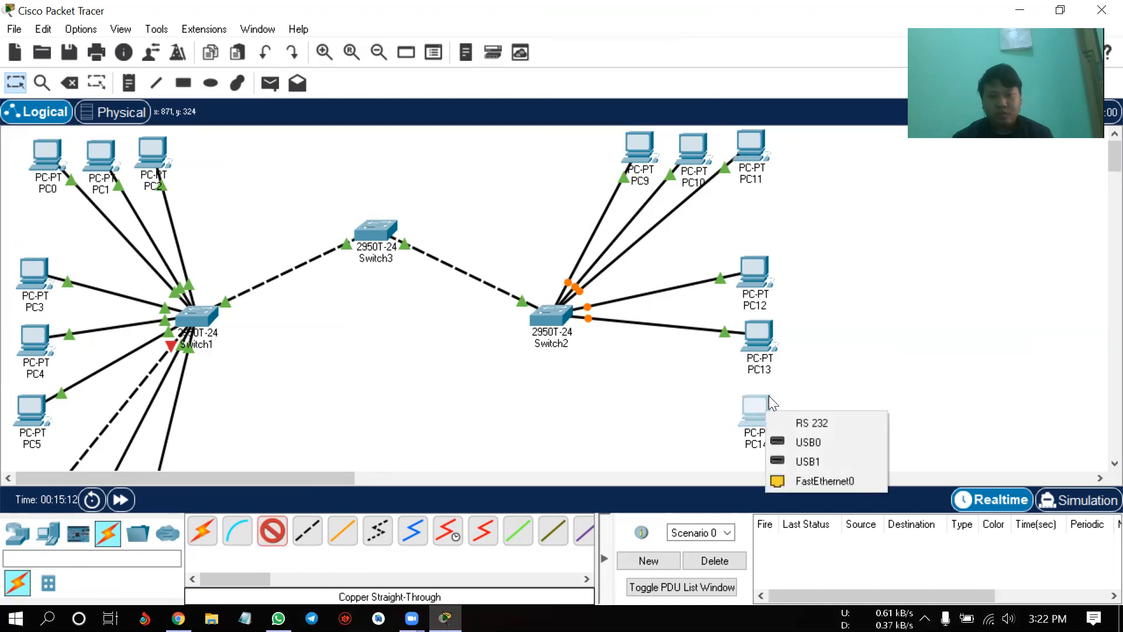
click(811, 481)
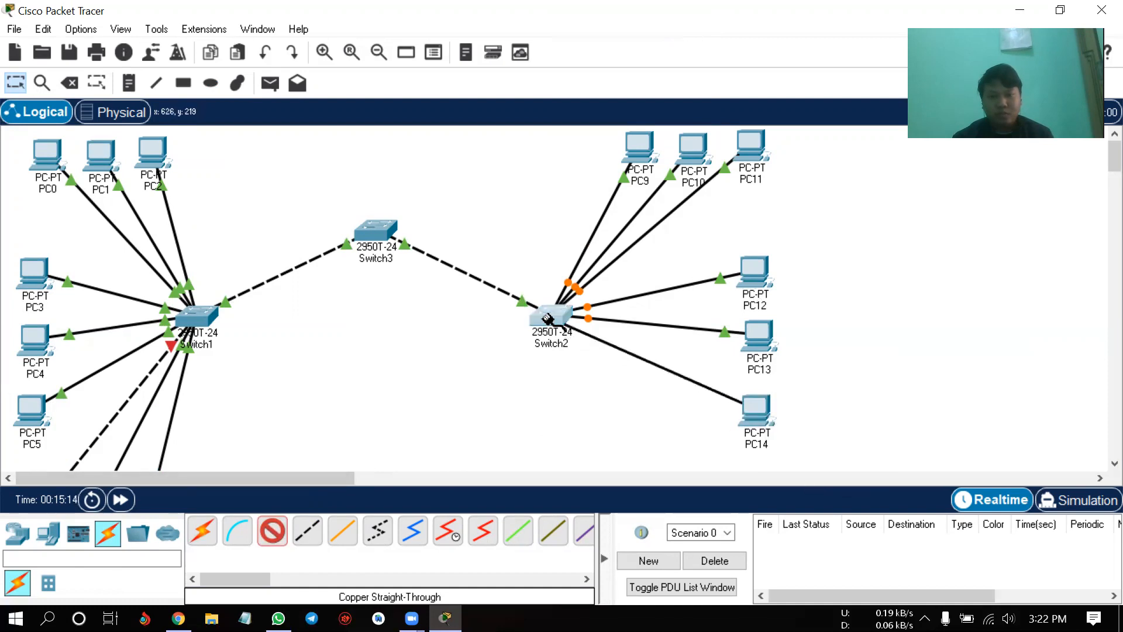
click(551, 316)
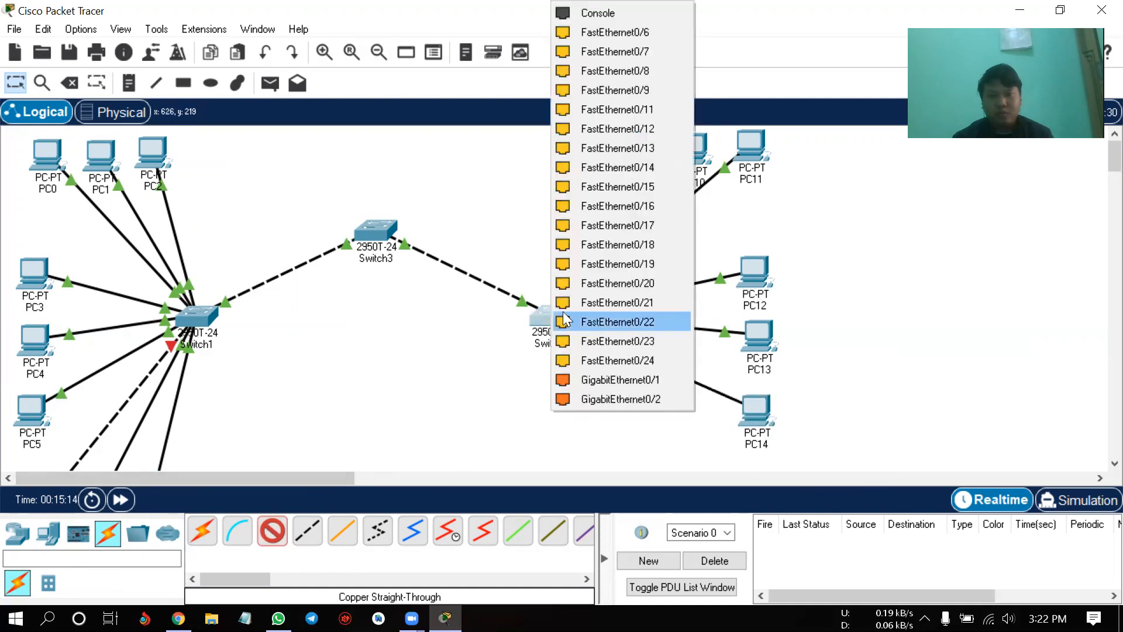
click(656, 31)
- Connect FastEthernet0 of PC17 to FastEthernet0/7 of Switch2 with a copper straight-through cable
scroll(527, 414, down, 3)
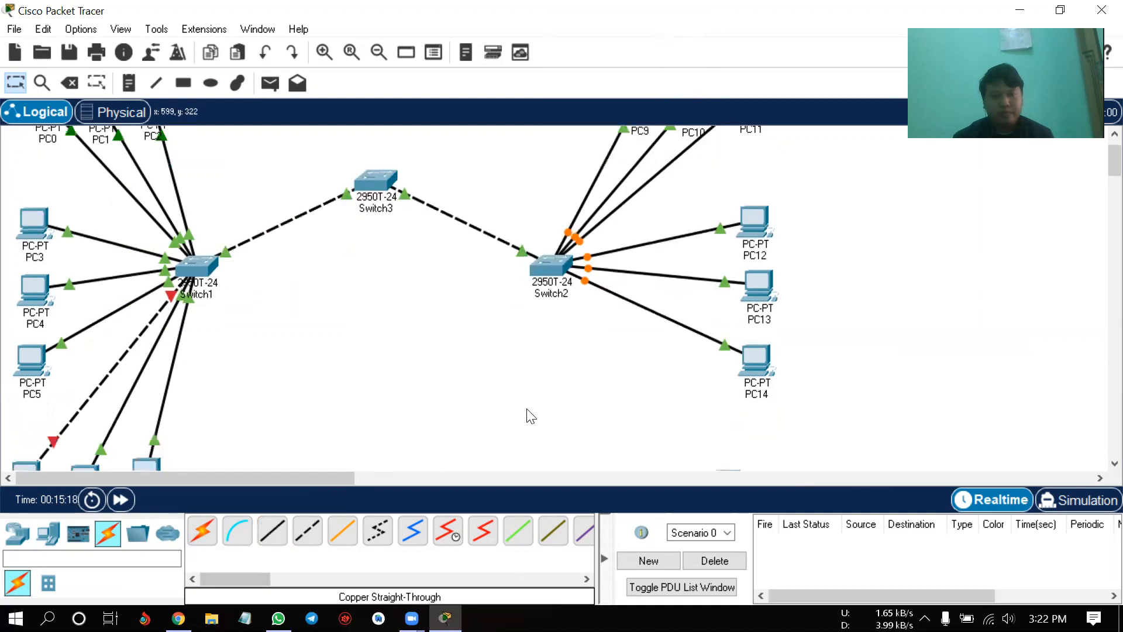
click(272, 531)
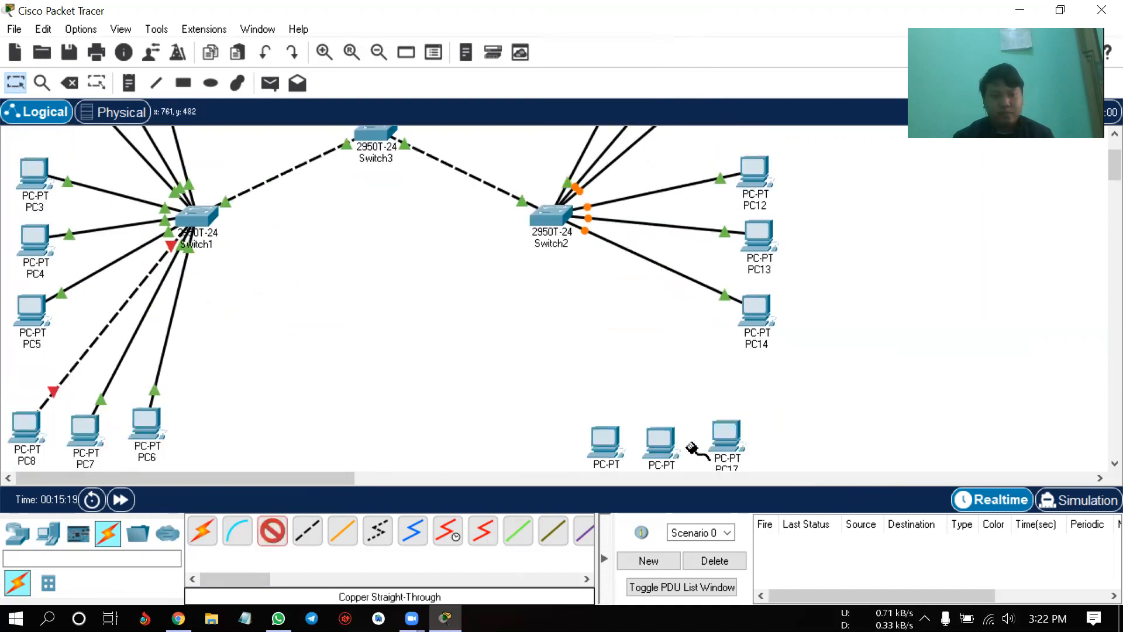
click(722, 448)
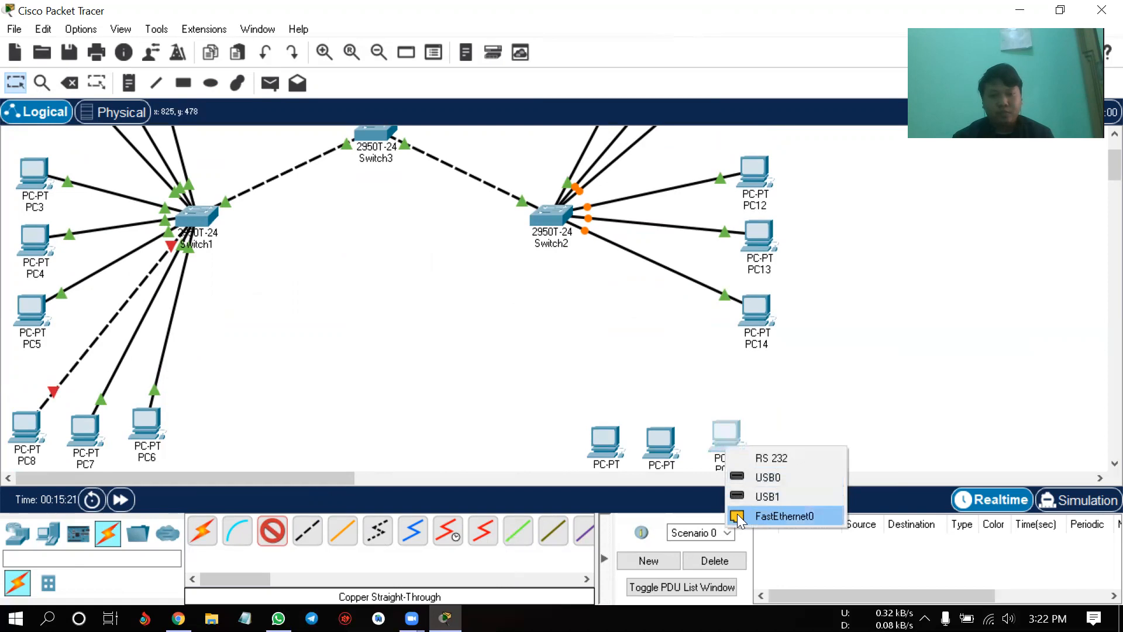
click(760, 513)
click(555, 223)
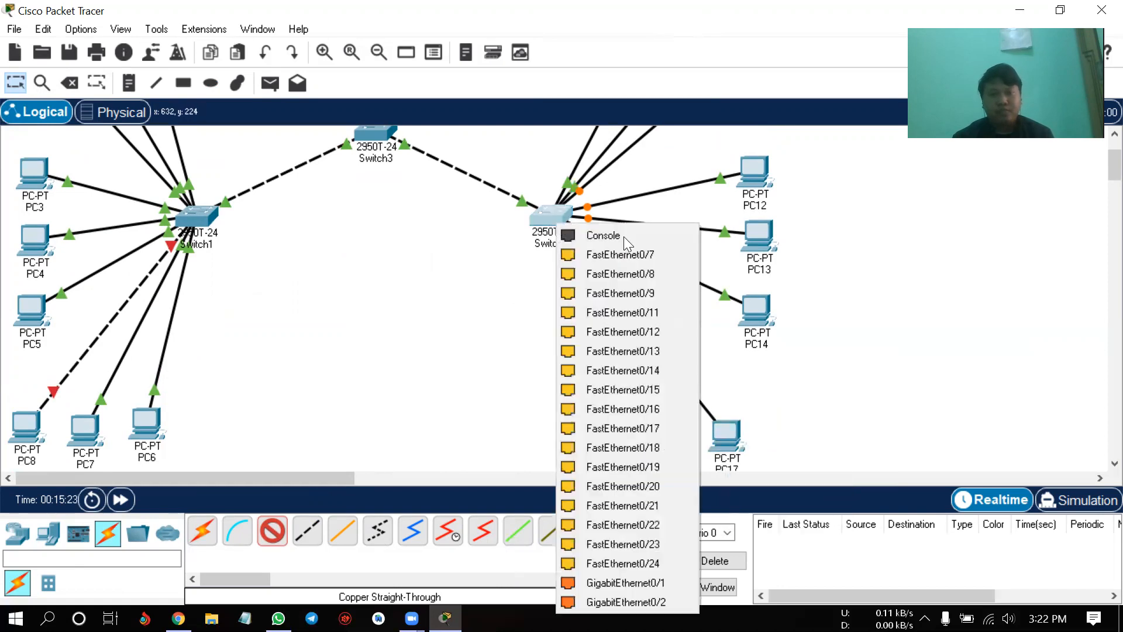
click(667, 254)
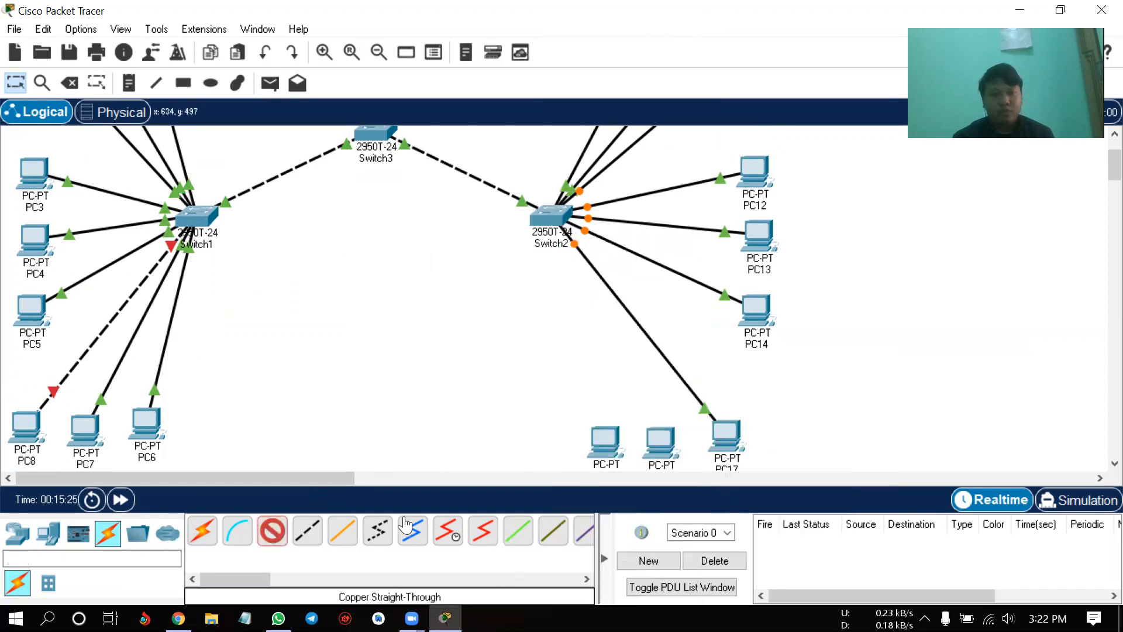
- Connect FastEthernet0 of PC16 to FastEthernet0/8 of Switch2 with a copper straight-through cable
click(652, 443)
click(692, 511)
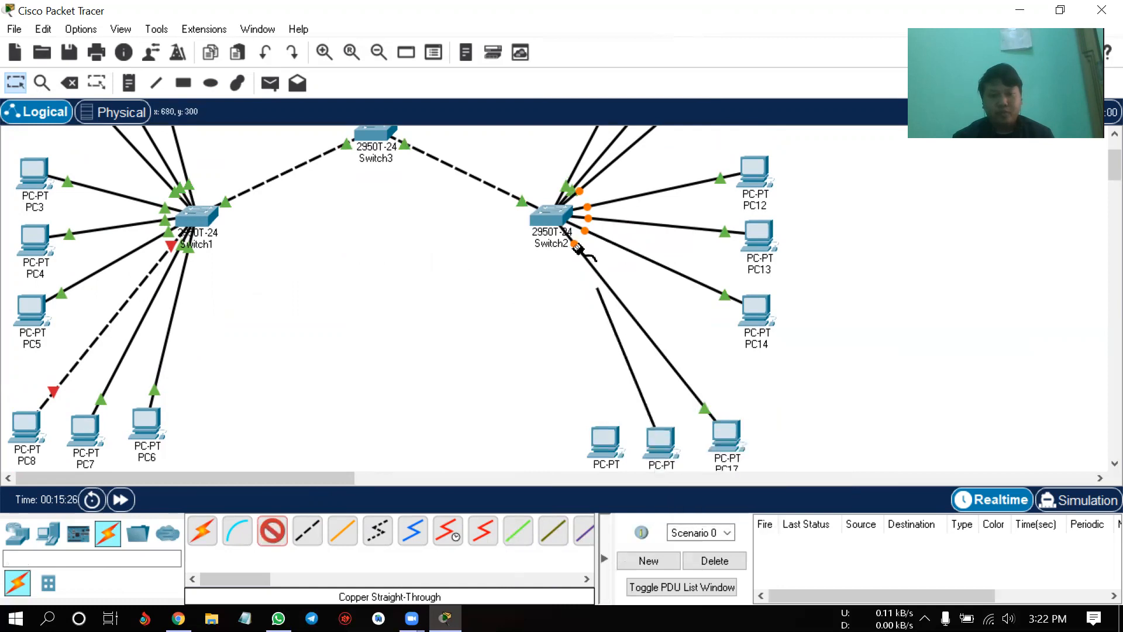
click(555, 215)
click(651, 254)
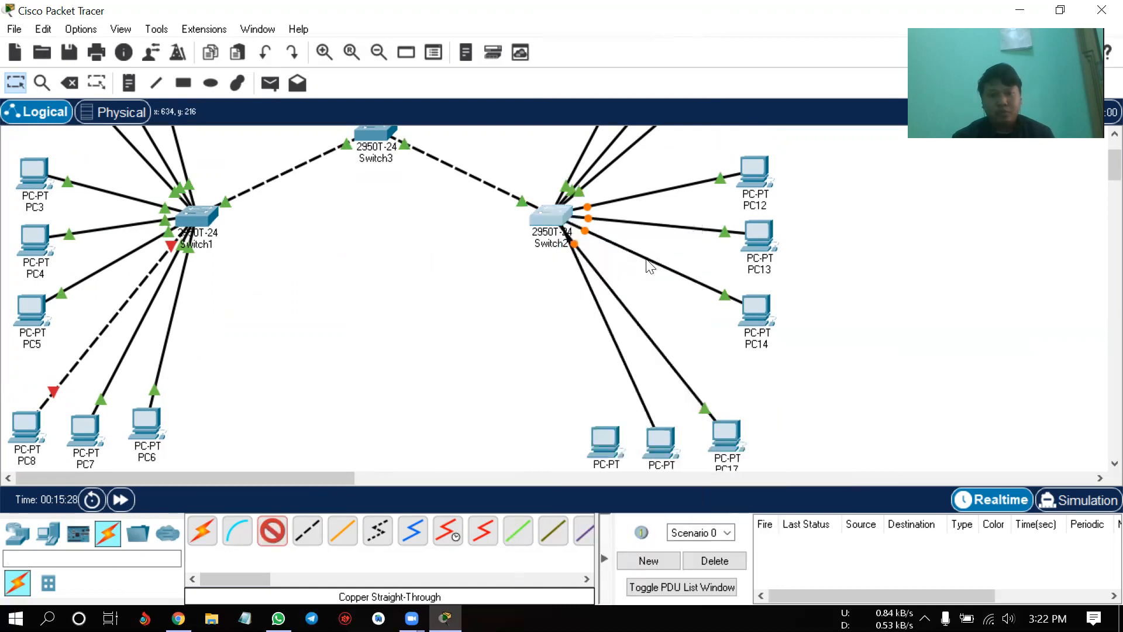
- Connect FastEthernet0 of the remaining uncabled PC below Switch2 to FastEthernet0/9 of Switch2 with a copper straight-through cable
click(283, 537)
click(609, 451)
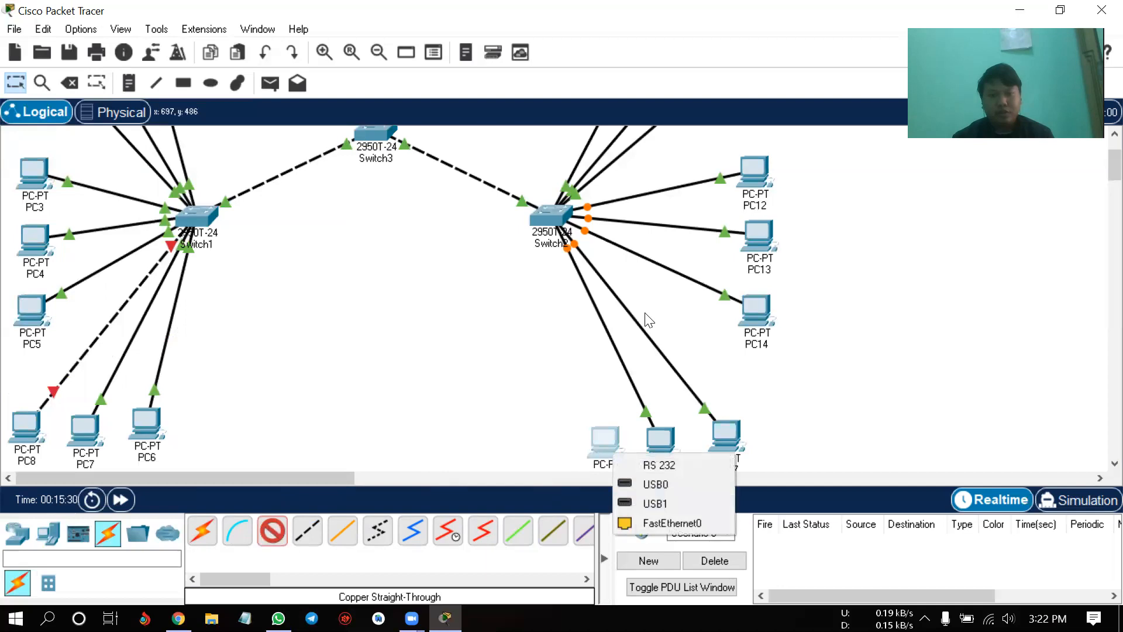
click(672, 518)
click(548, 218)
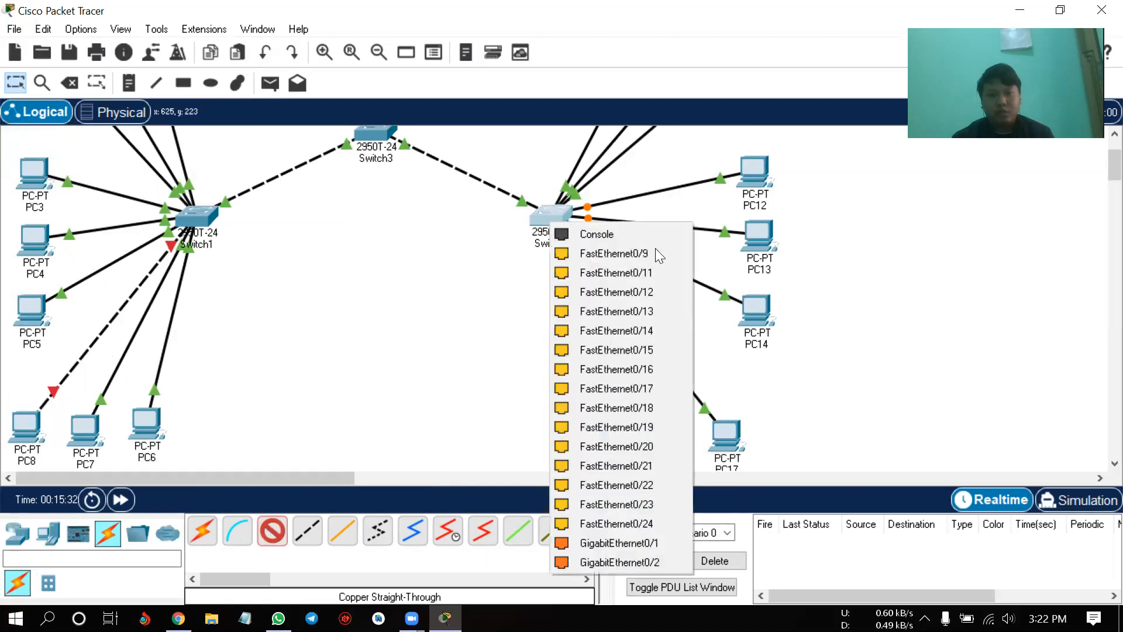
click(661, 256)
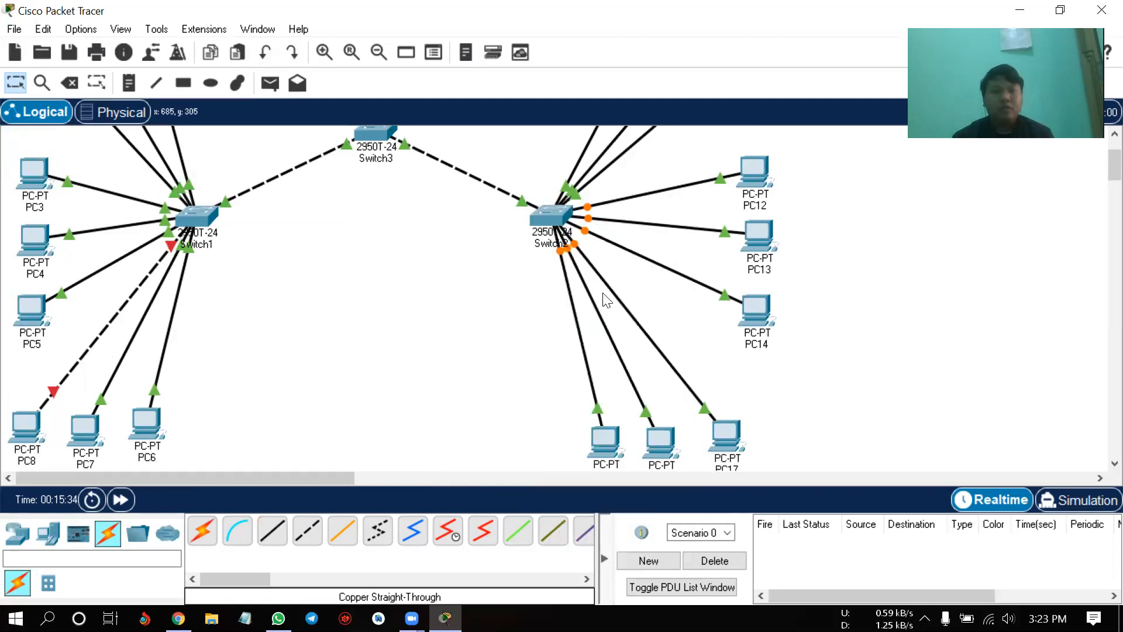
scroll(611, 304, up, 3)
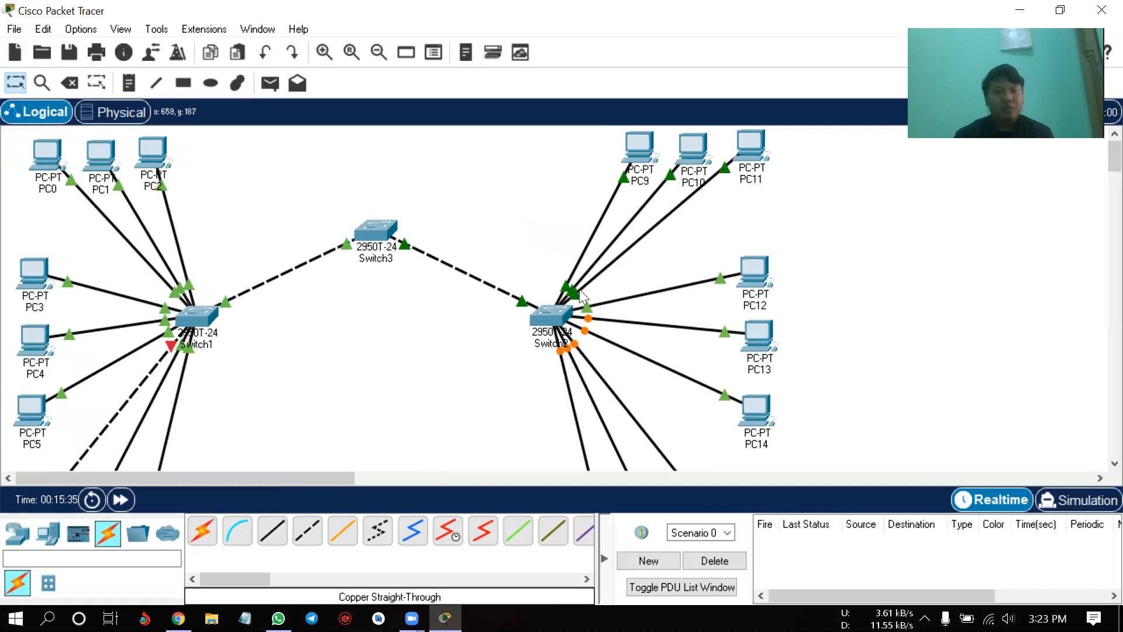
scroll(296, 359, down, 3)
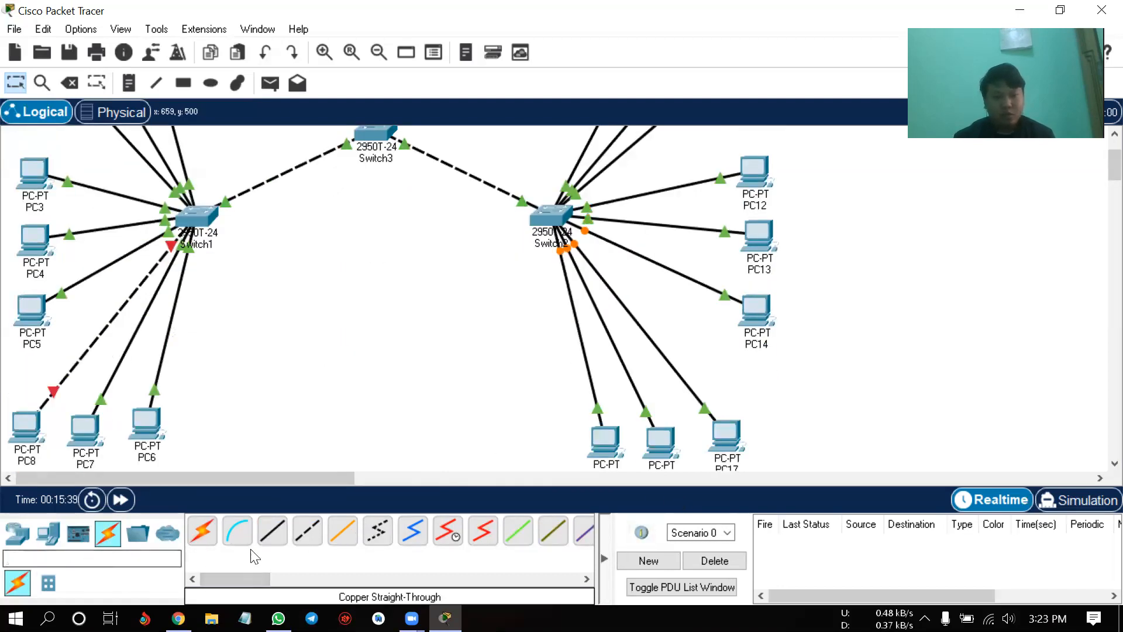
- Replace the crossover cable between PC8 and Switch1 with a copper straight-through cable from FastEthernet0 to FastEthernet0/9
click(74, 91)
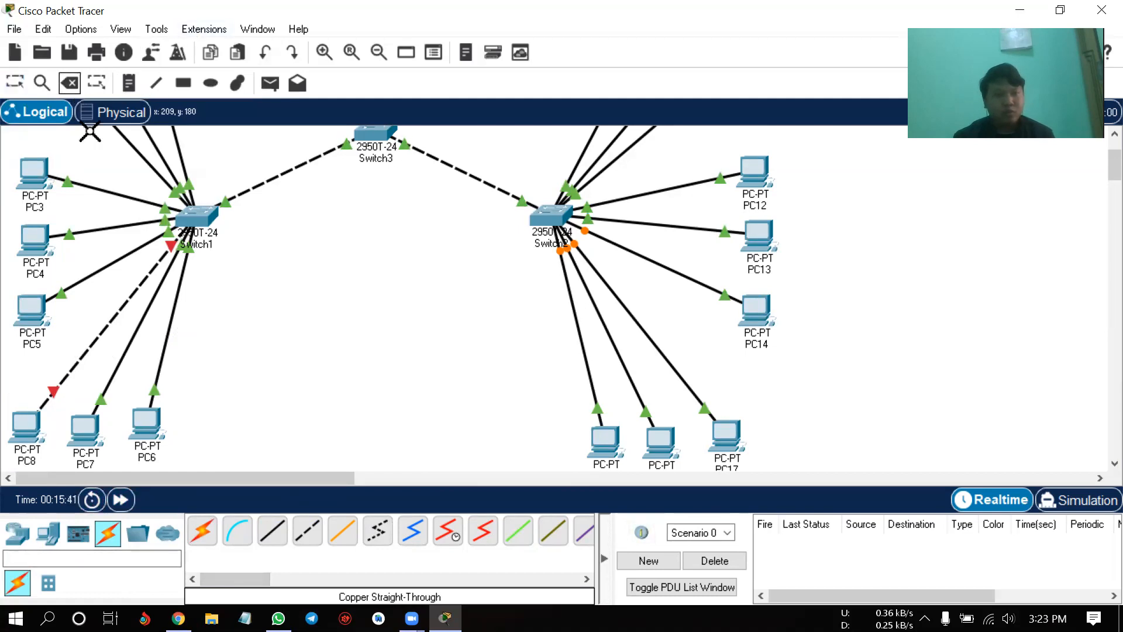
click(107, 329)
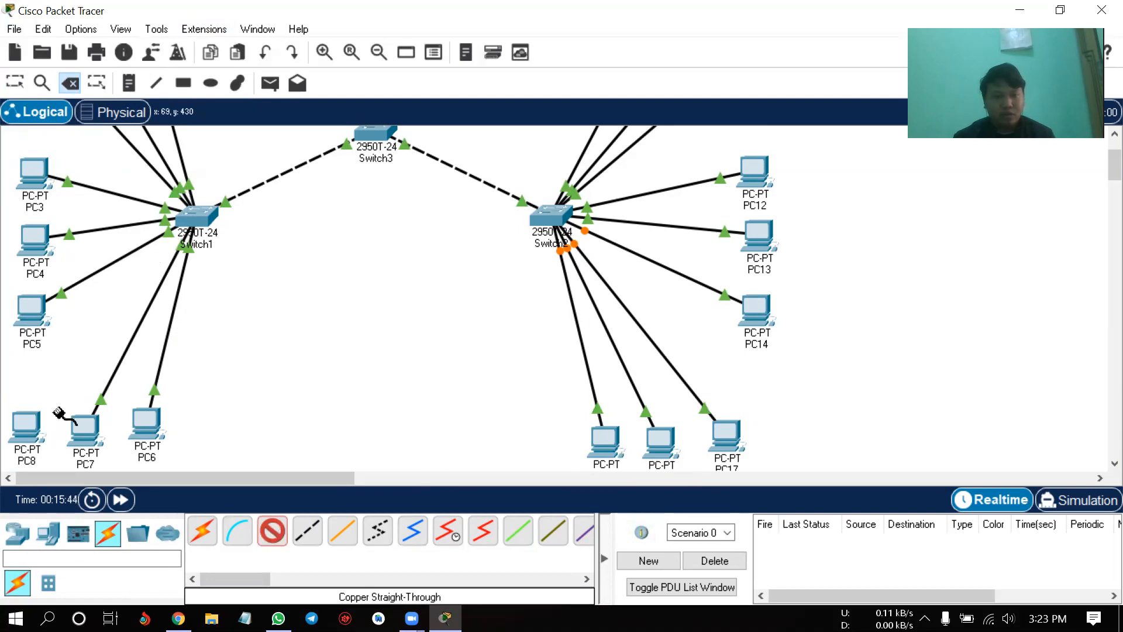
click(24, 427)
click(93, 501)
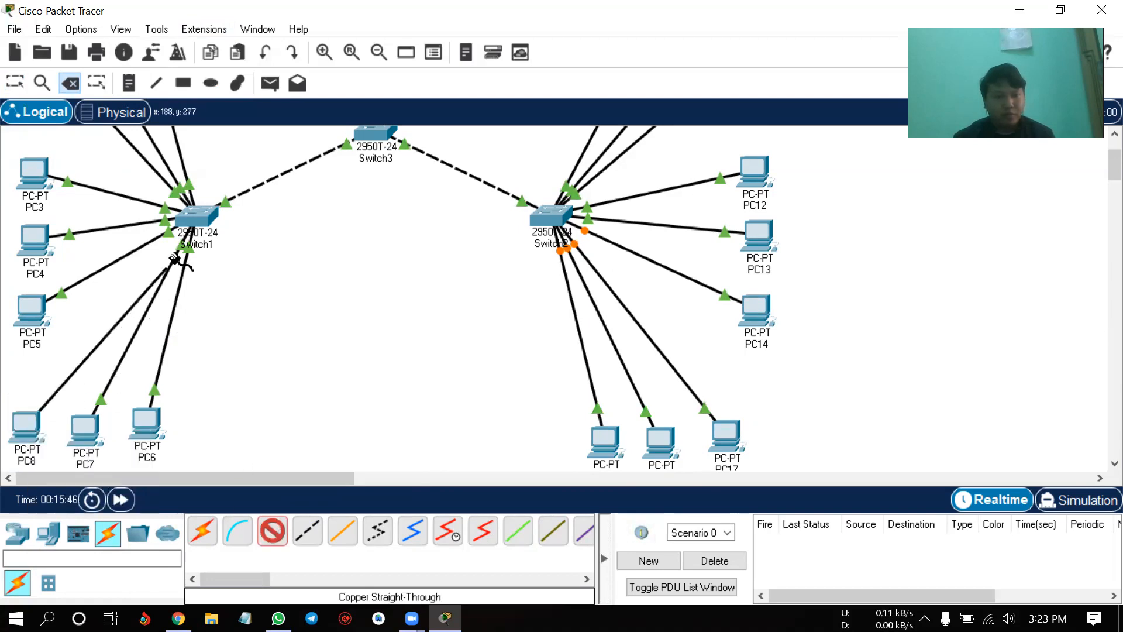
click(196, 213)
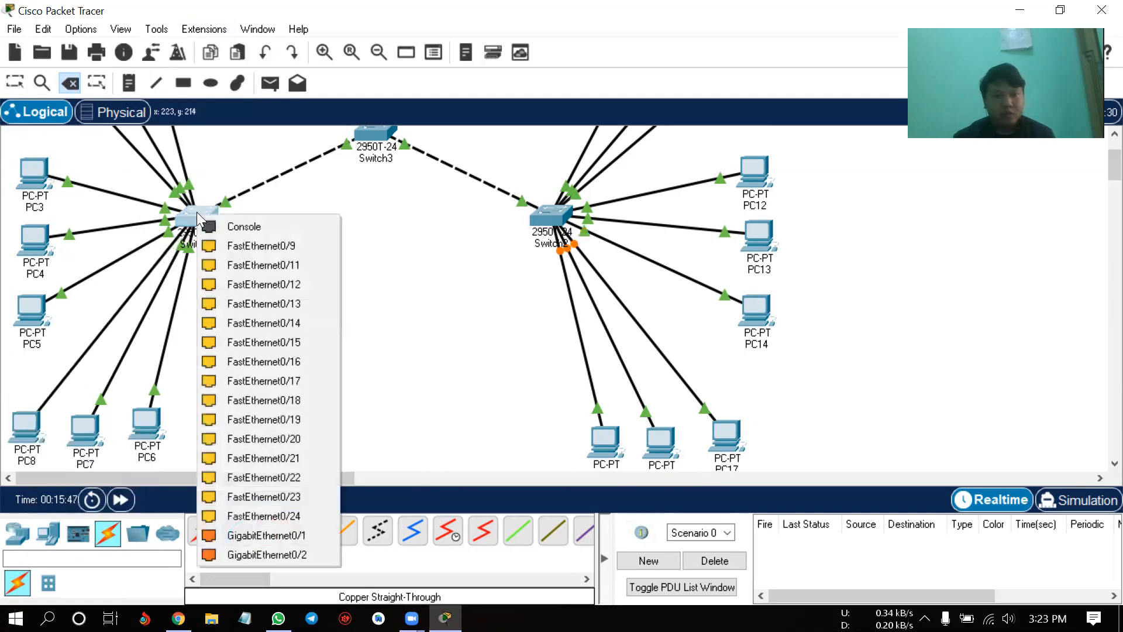
click(322, 244)
- Check the numbered task list in the SOAL UTS GENAP 20-21 MPJ.pdf assignment in Chrome, and return to Packet Tracer
scroll(520, 384, up, 3)
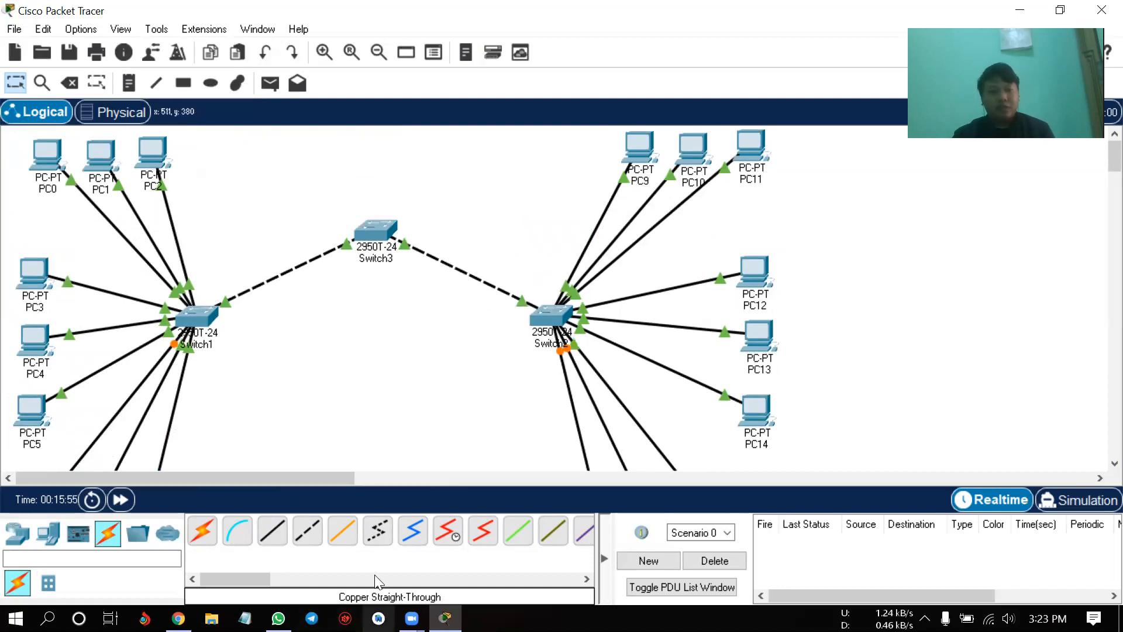
click(178, 618)
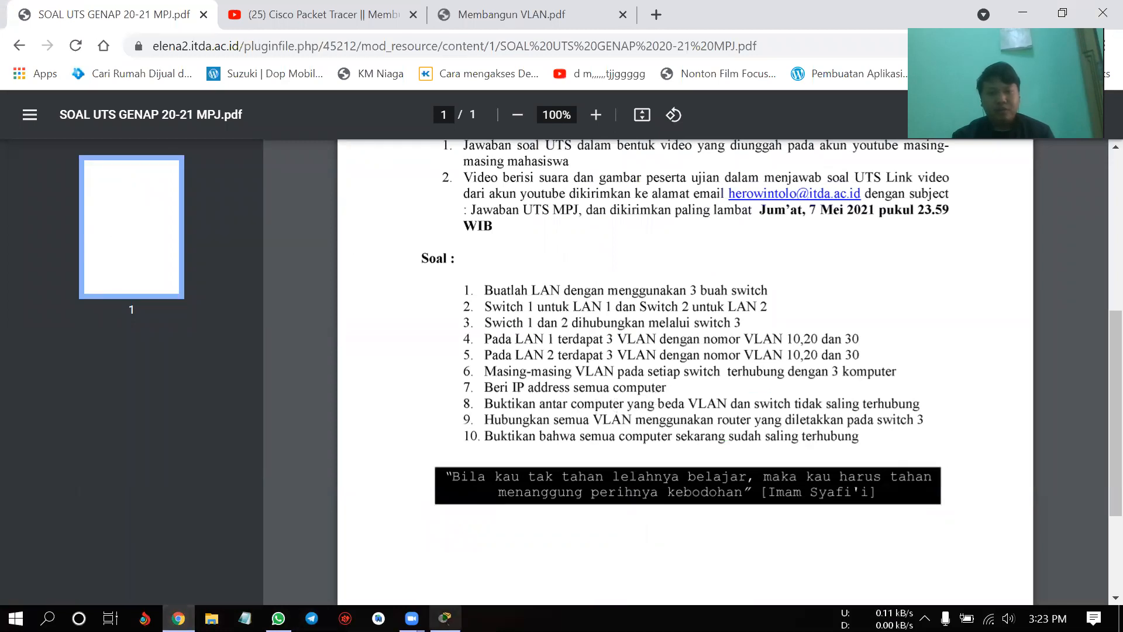
click(445, 618)
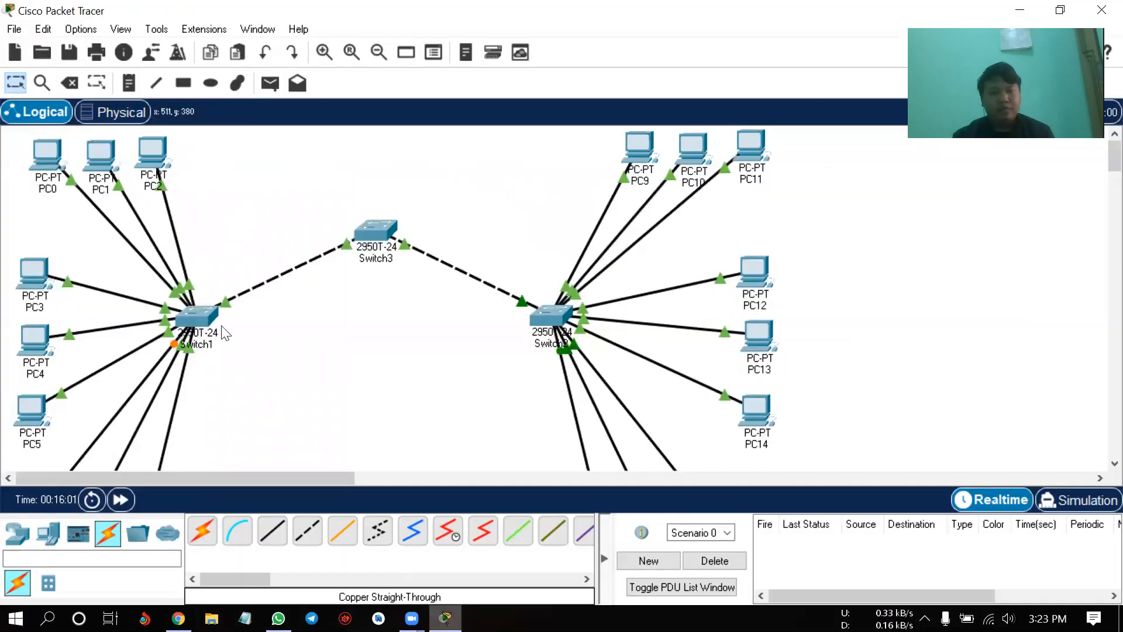
- Open PC2's IP configuration and set its static IPv4 address to 10.10.10.2
click(153, 145)
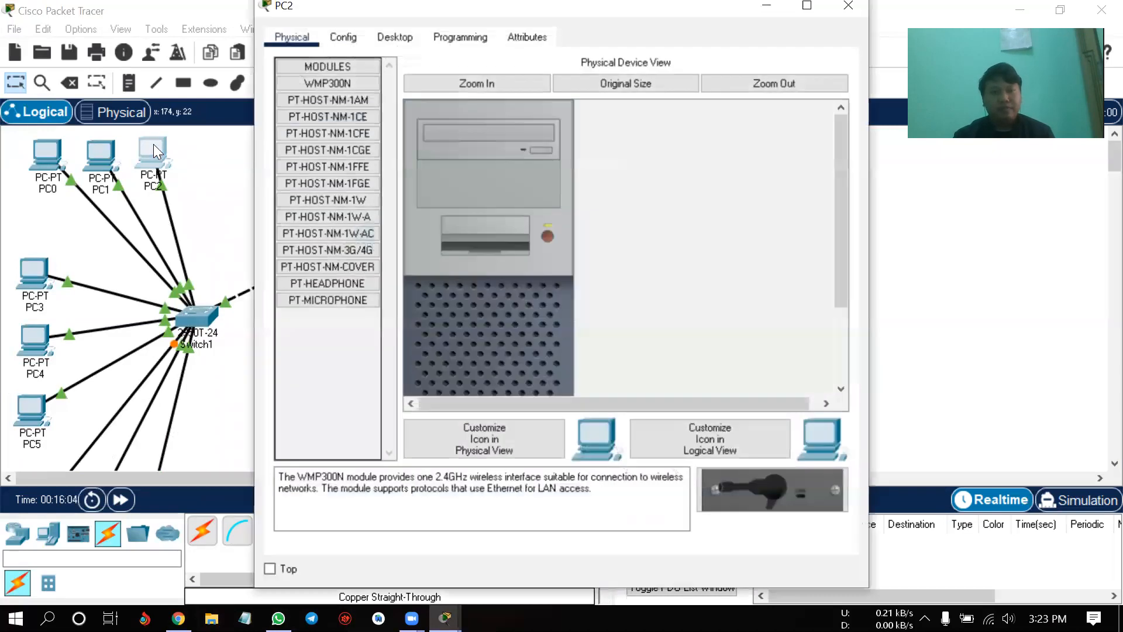
click(381, 40)
click(338, 107)
click(513, 152)
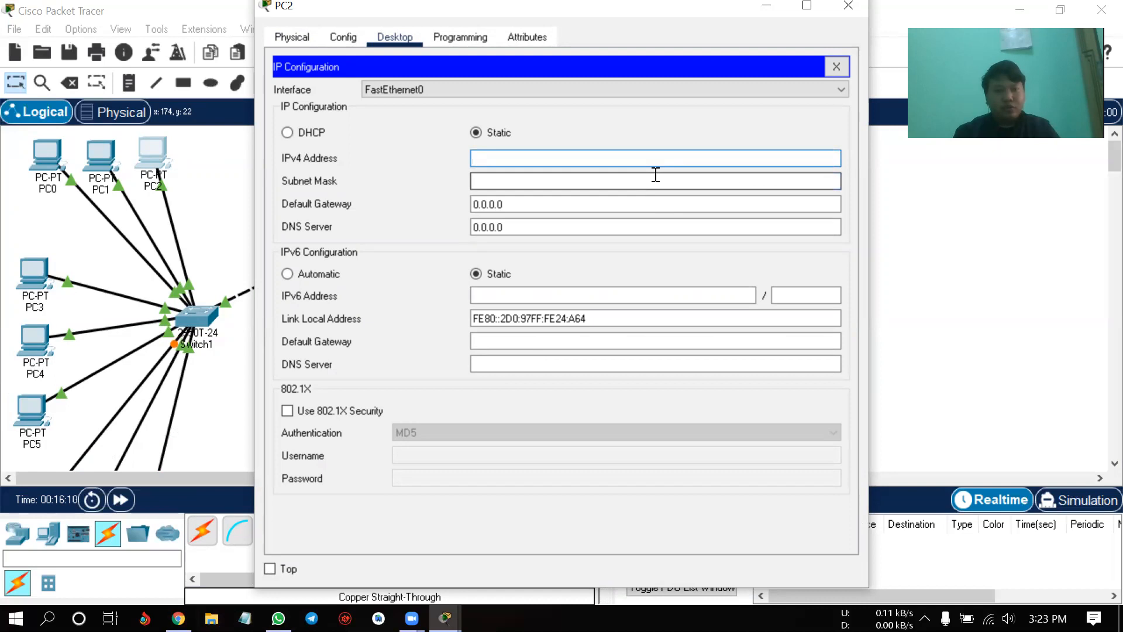
text(10)
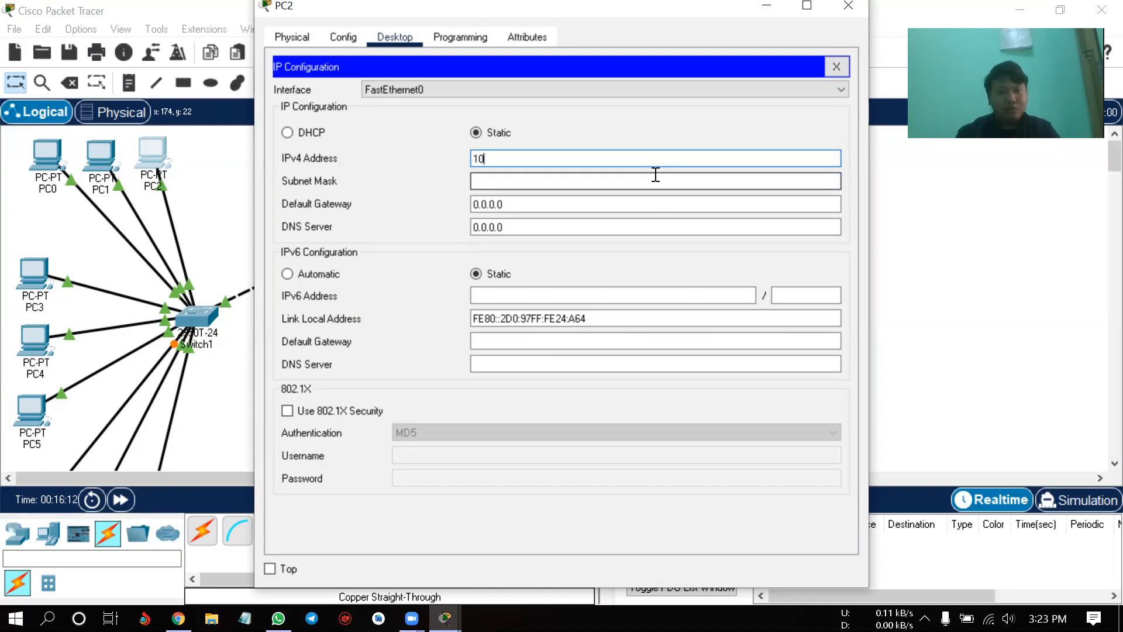
text(.10.10.2)
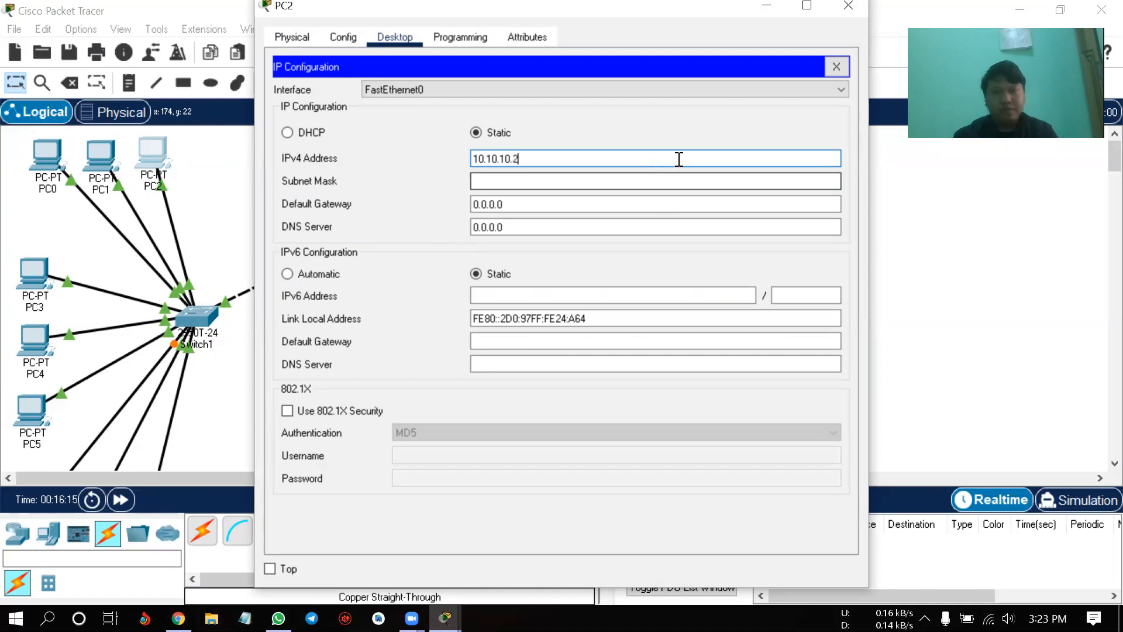
- Set PC2's subnet mask to 255.255.255.0
click(666, 183)
key(BackSpace)
key(BackSpace)
key(BackSpace)
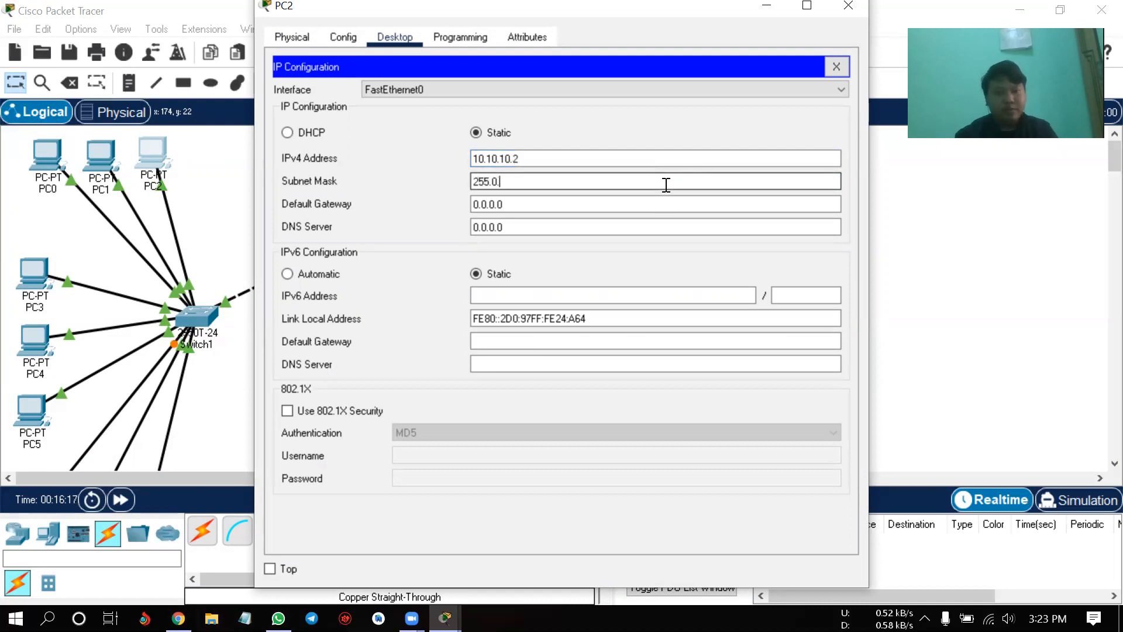
text(255.255.255)
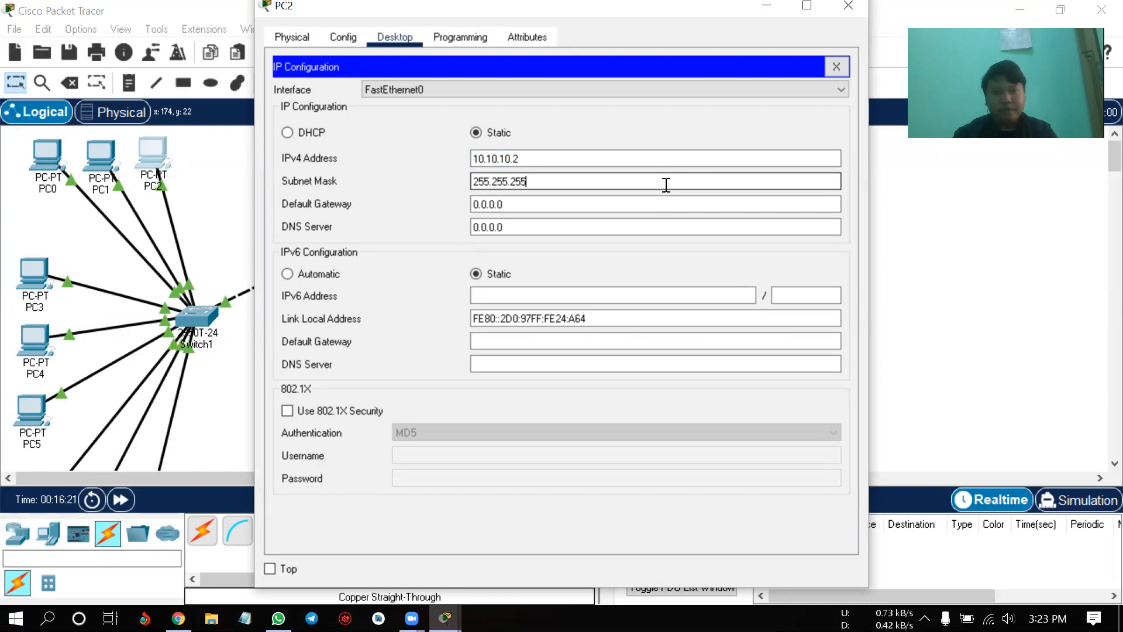
text(0)
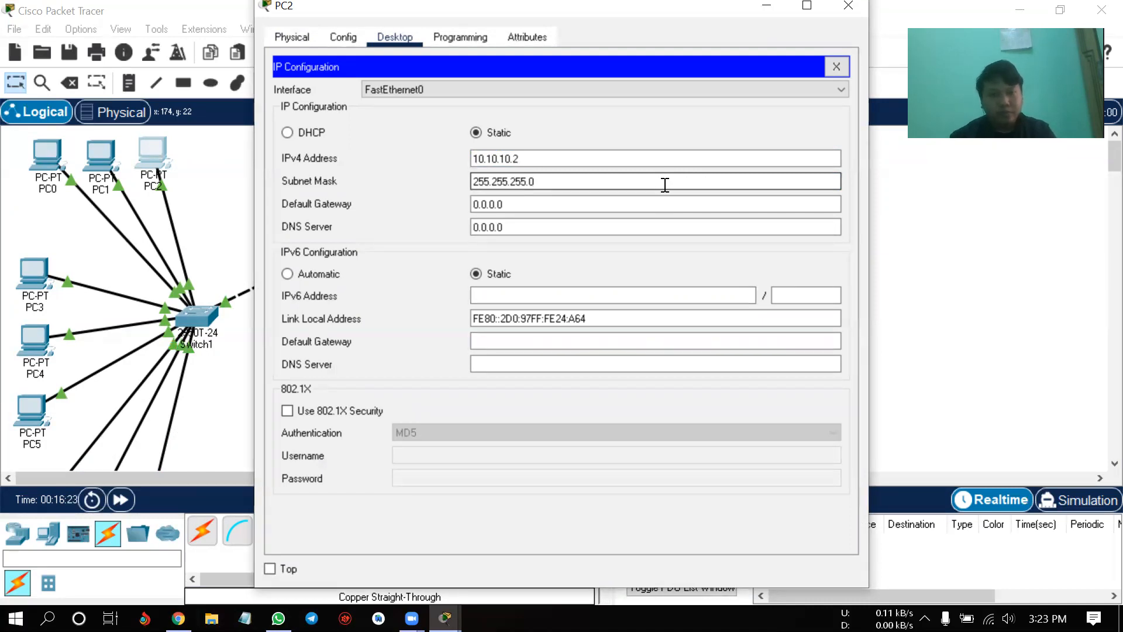
- Set PC2's IPv4 default gateway to 10.10.10.1 and close its configuration window
drag(527, 205, 462, 210)
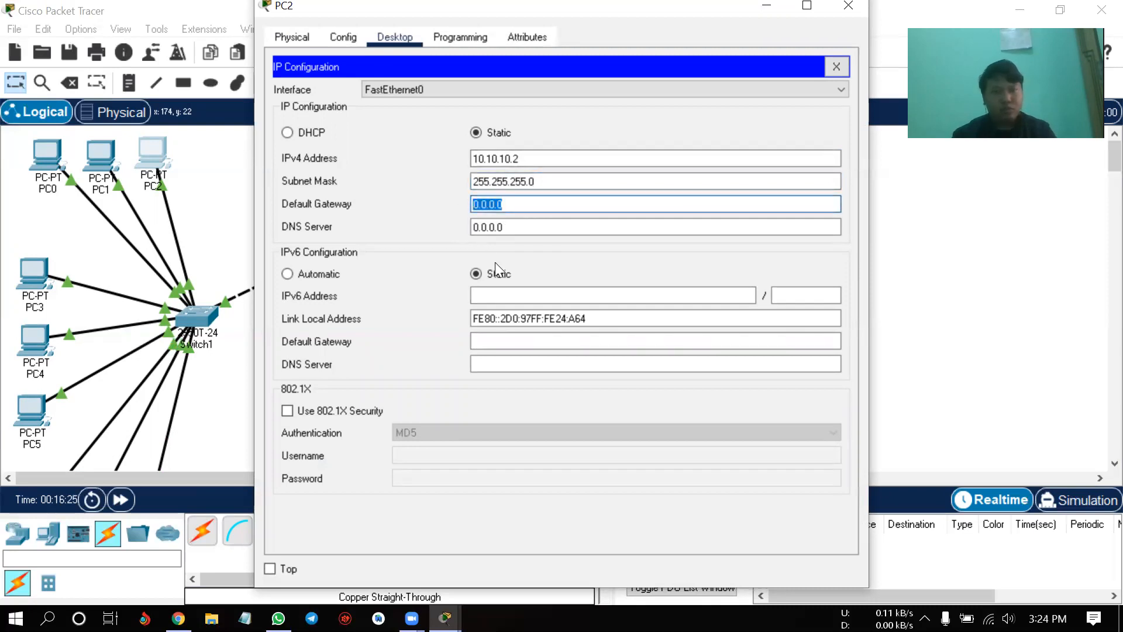
text(10.10.10.1)
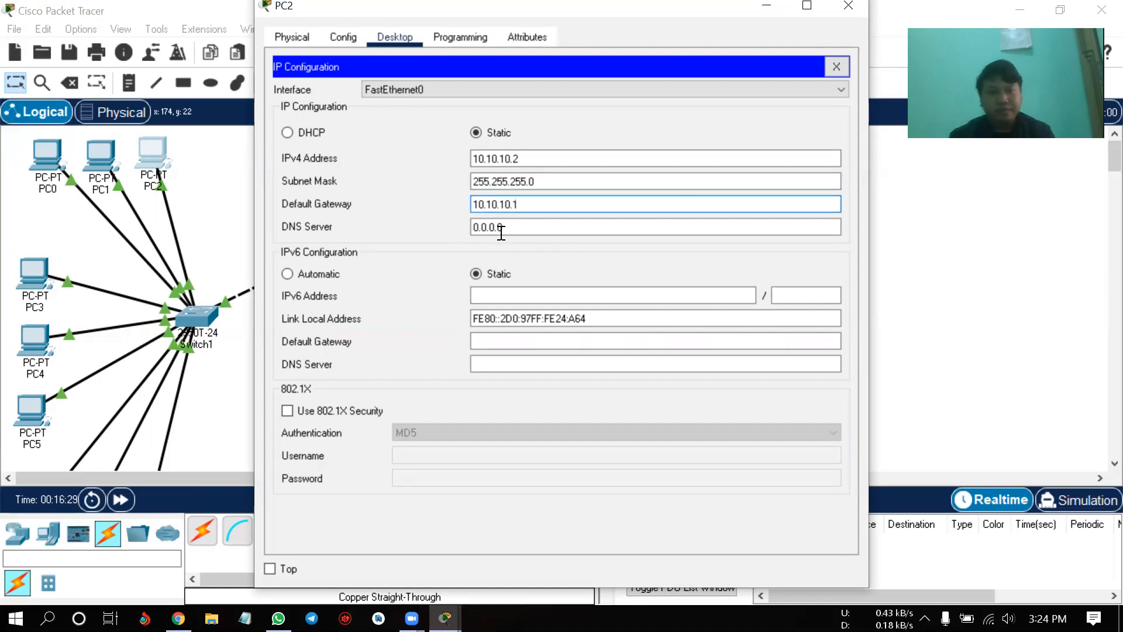
click(848, 6)
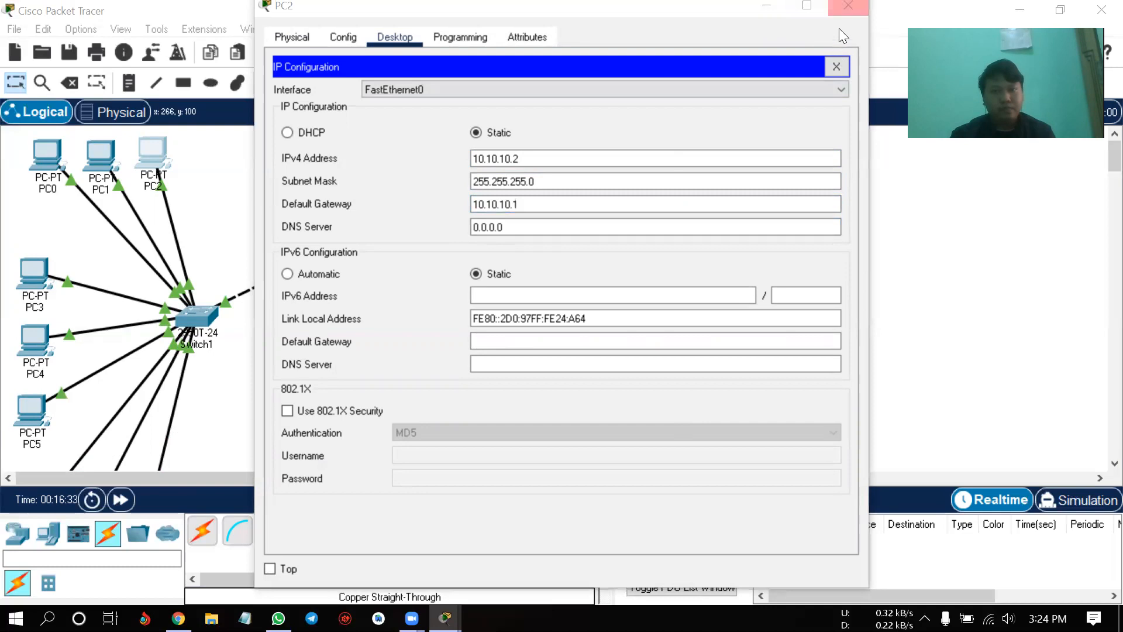
click(848, 6)
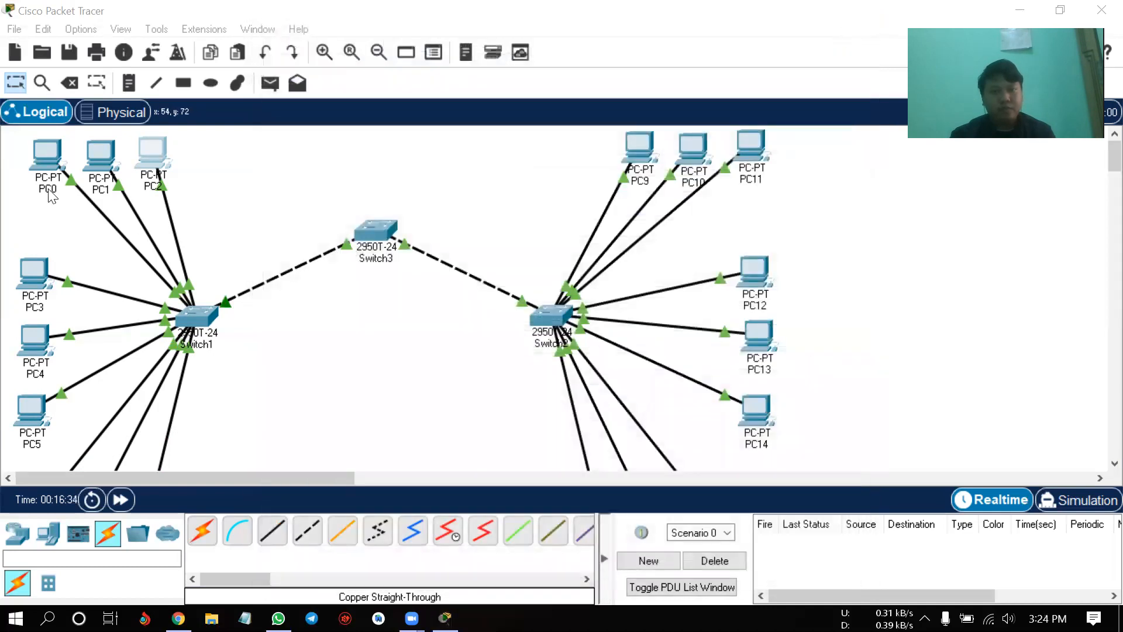
- Open PC1's IP configuration and set its static IPv4 address to 10.10.10.3
click(102, 160)
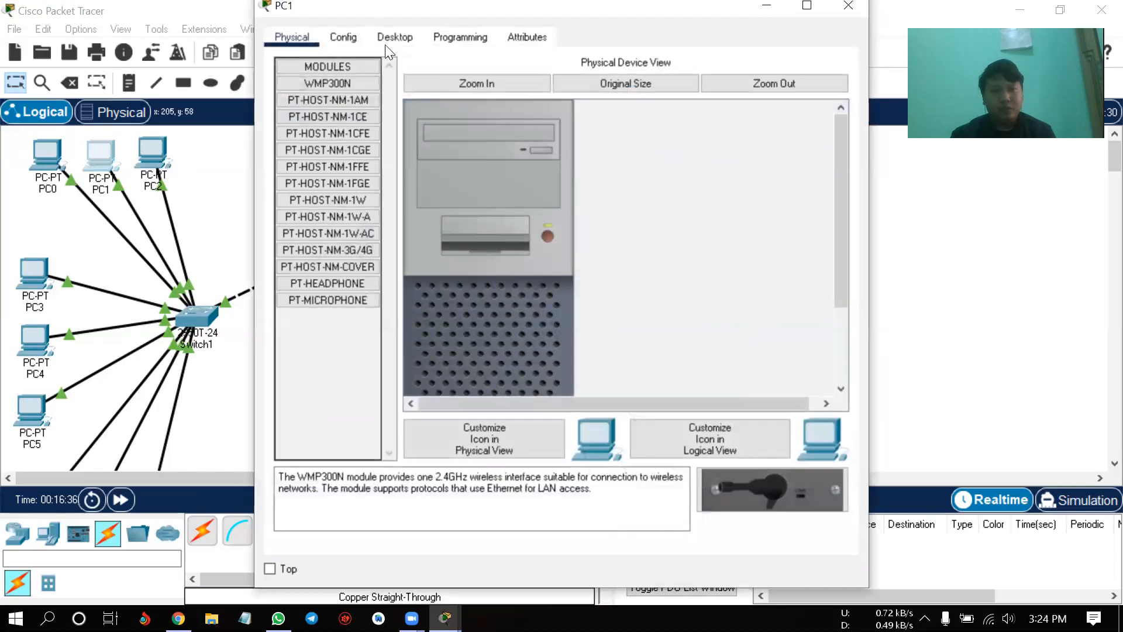
click(395, 37)
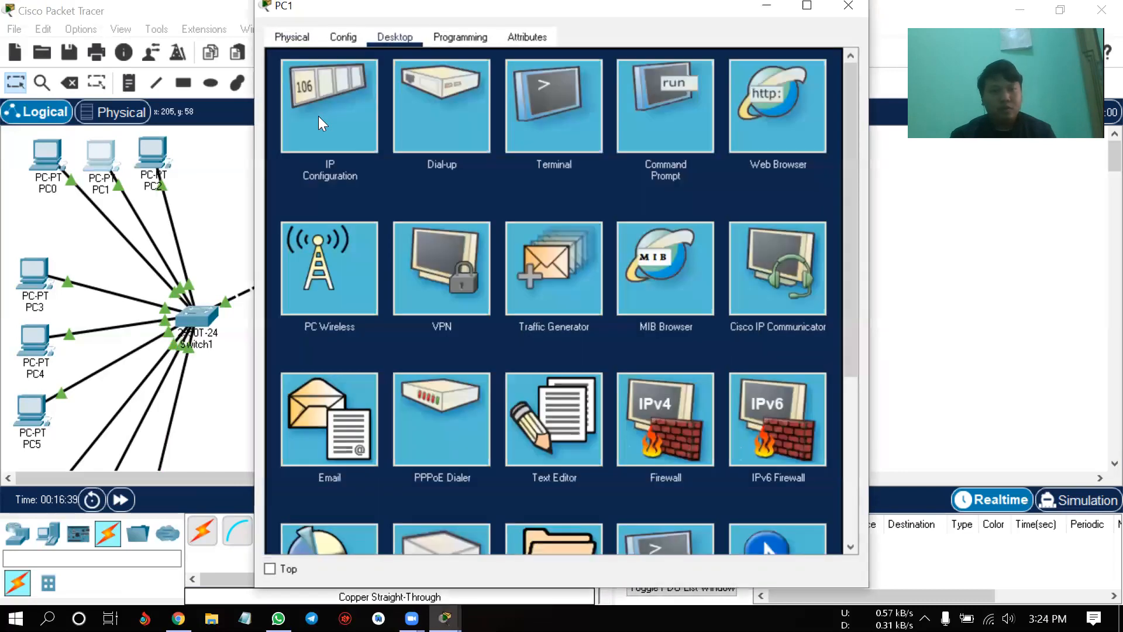
click(322, 117)
click(475, 158)
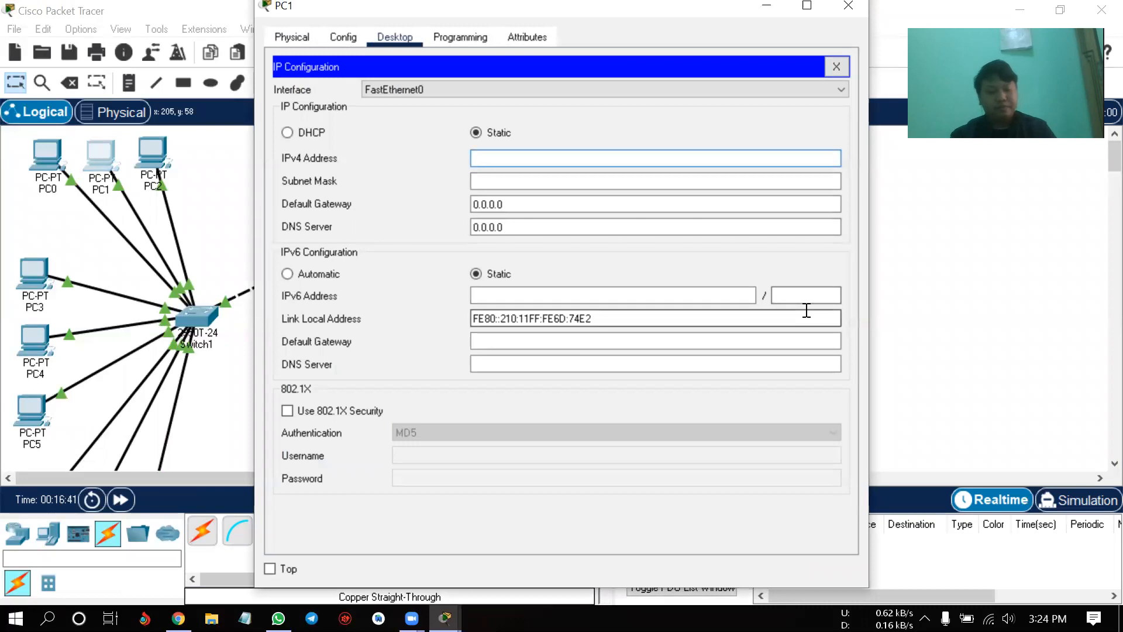
text(10)
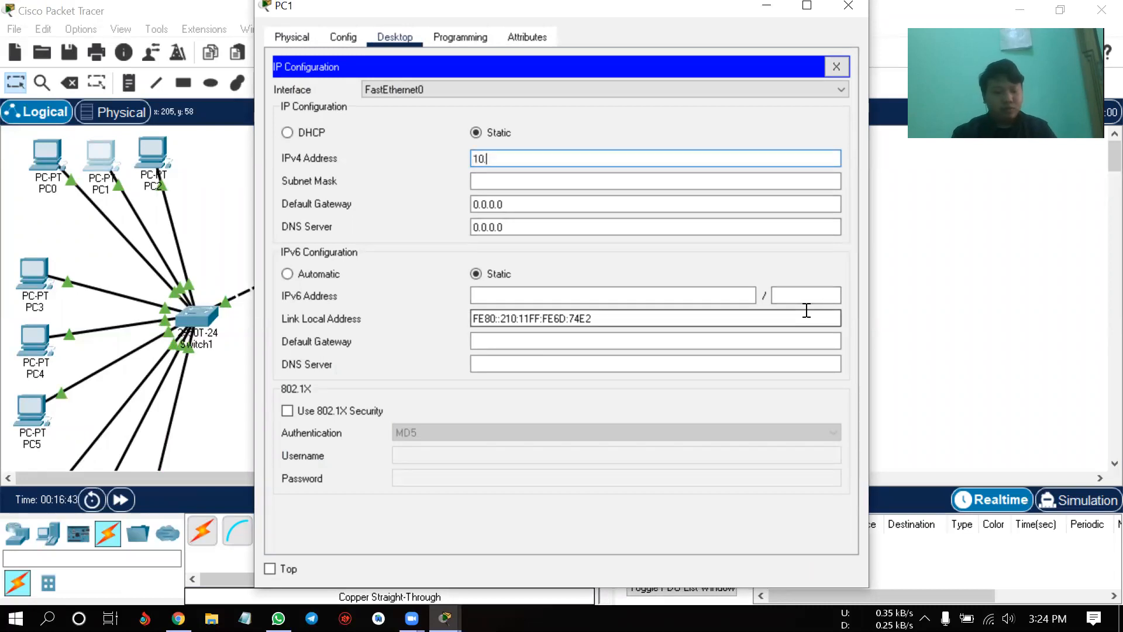
text(.10.10)
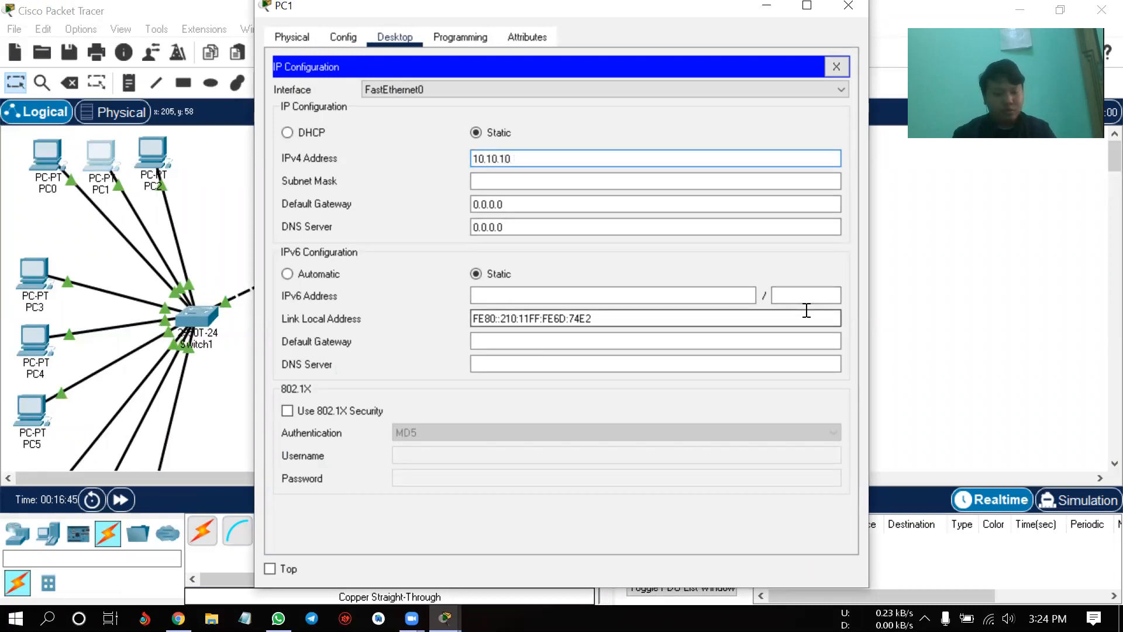
text(.3)
- Set PC1's subnet mask to 255.255.255.0
click(609, 181)
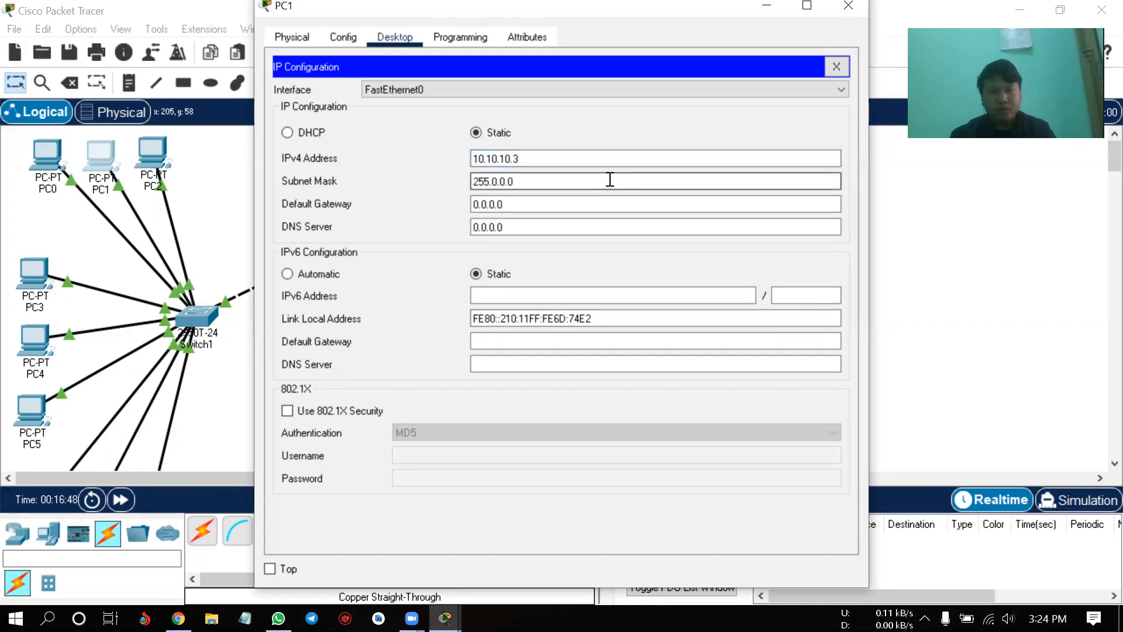
drag(513, 182, 489, 183)
key(BackSpace)
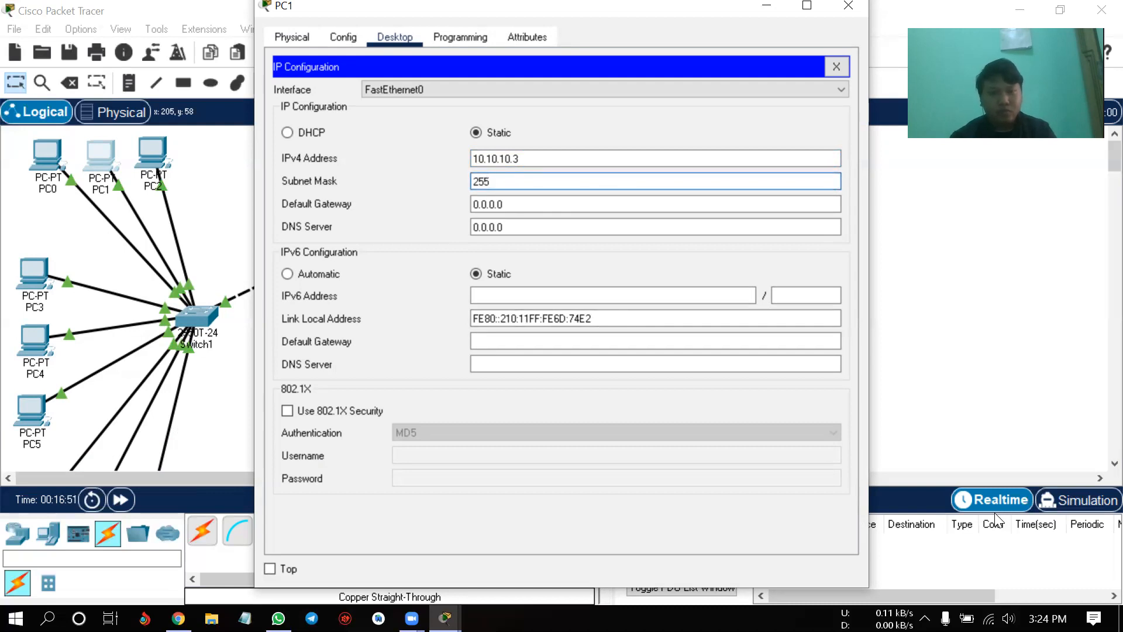
text(.255.255.0)
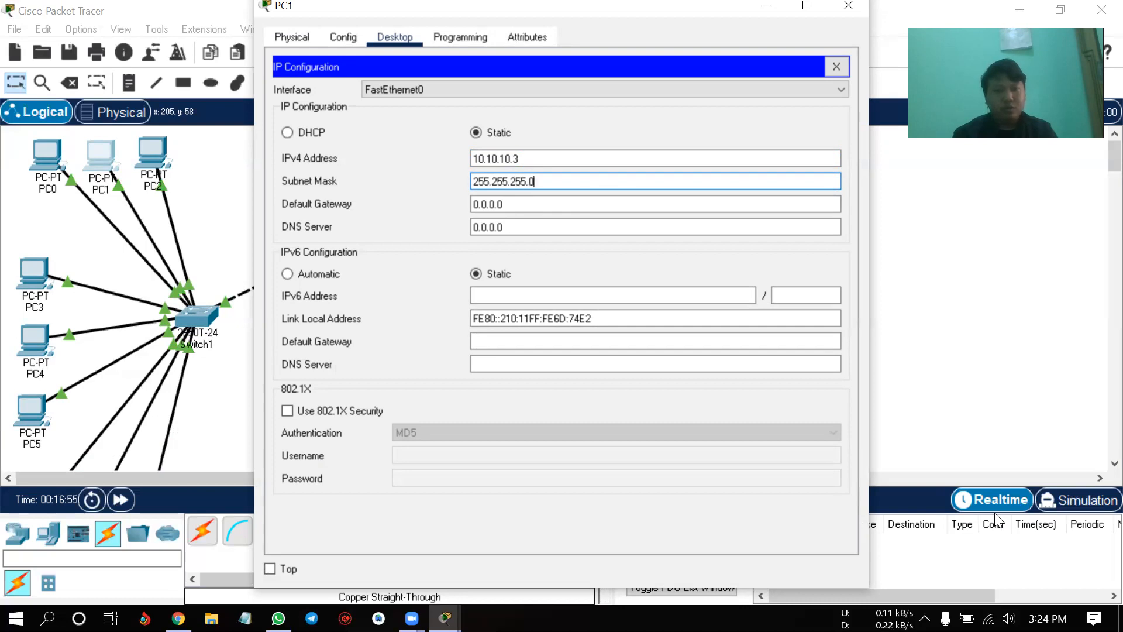
- Set PC1's IPv4 default gateway to 10.10.10.1 and close its configuration window
key(Tab)
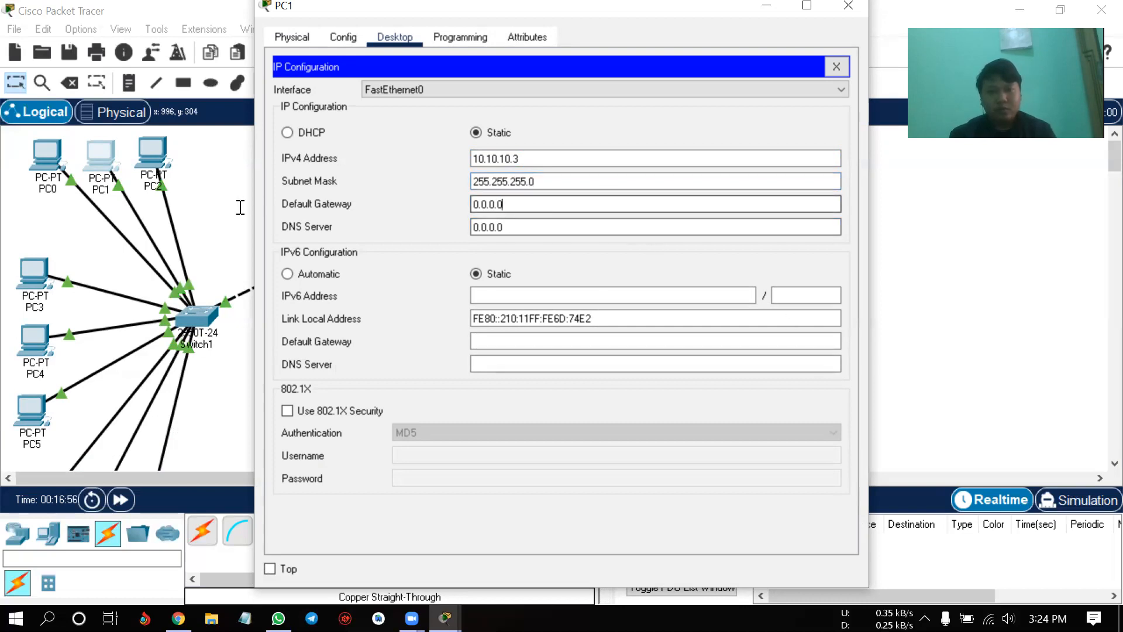
text(10.10.10.1)
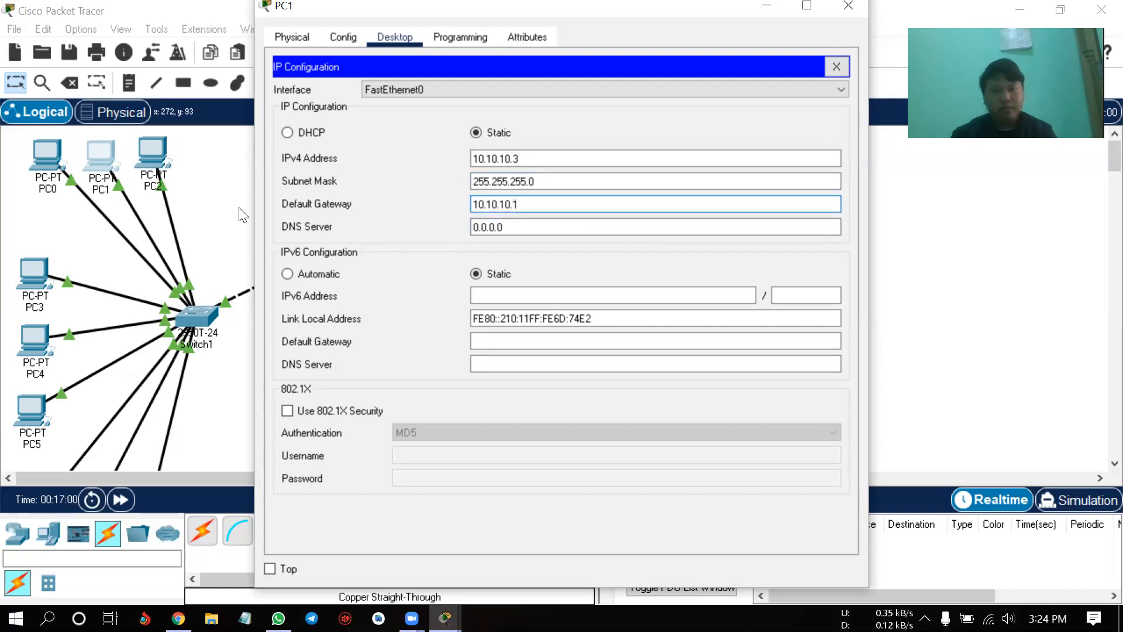
click(801, 122)
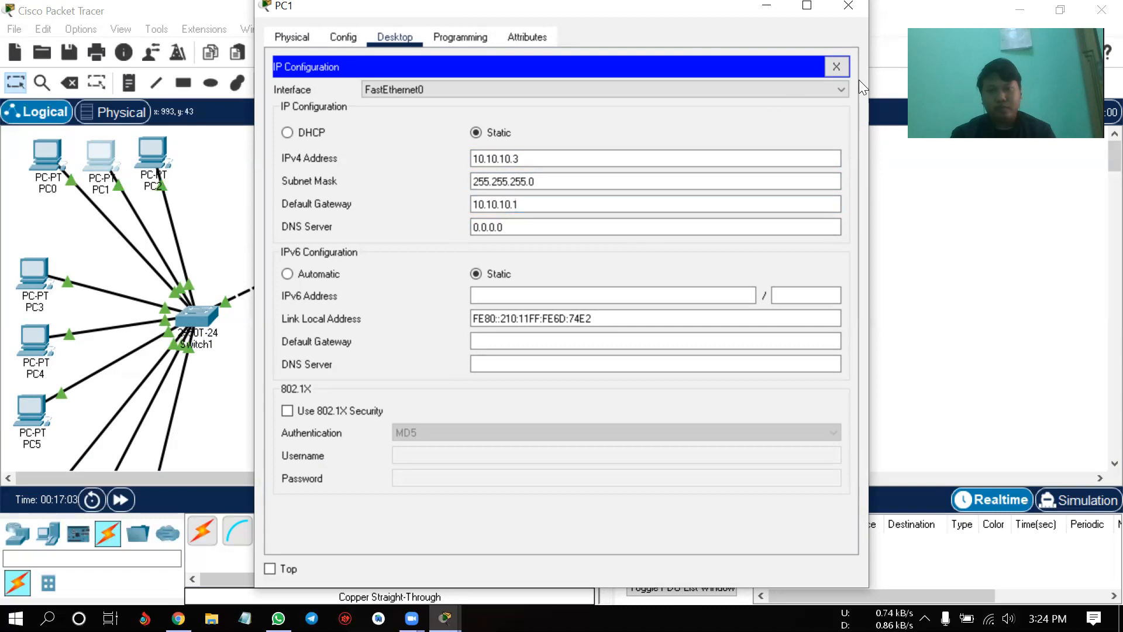
click(849, 5)
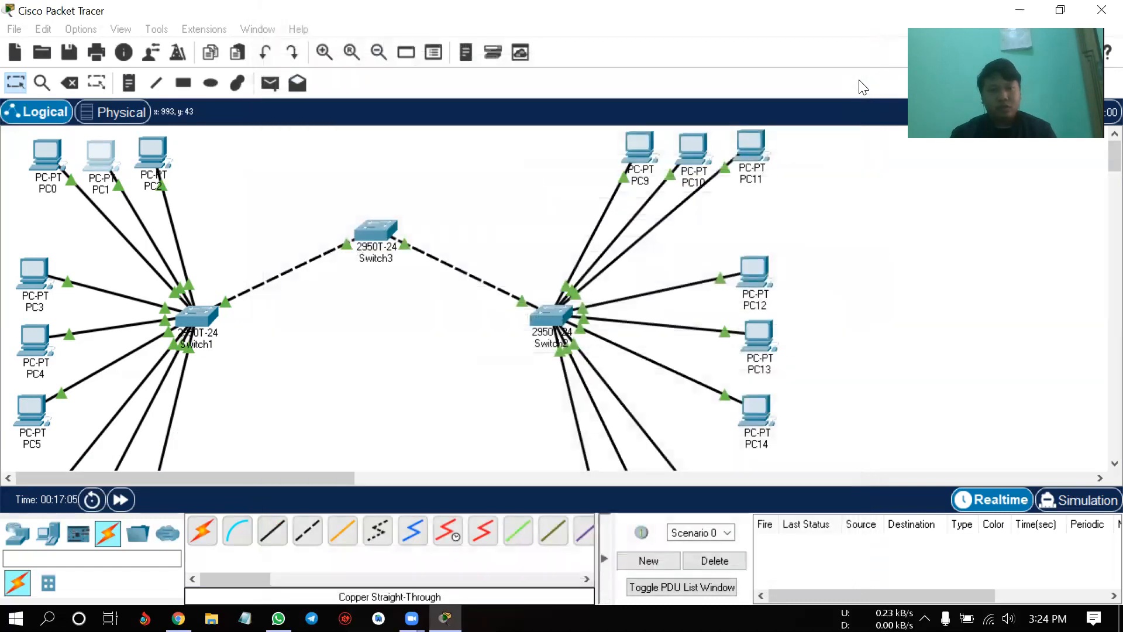
- Open PC0's IP configuration and set its static IPv4 address to 10.10.10.4
click(51, 155)
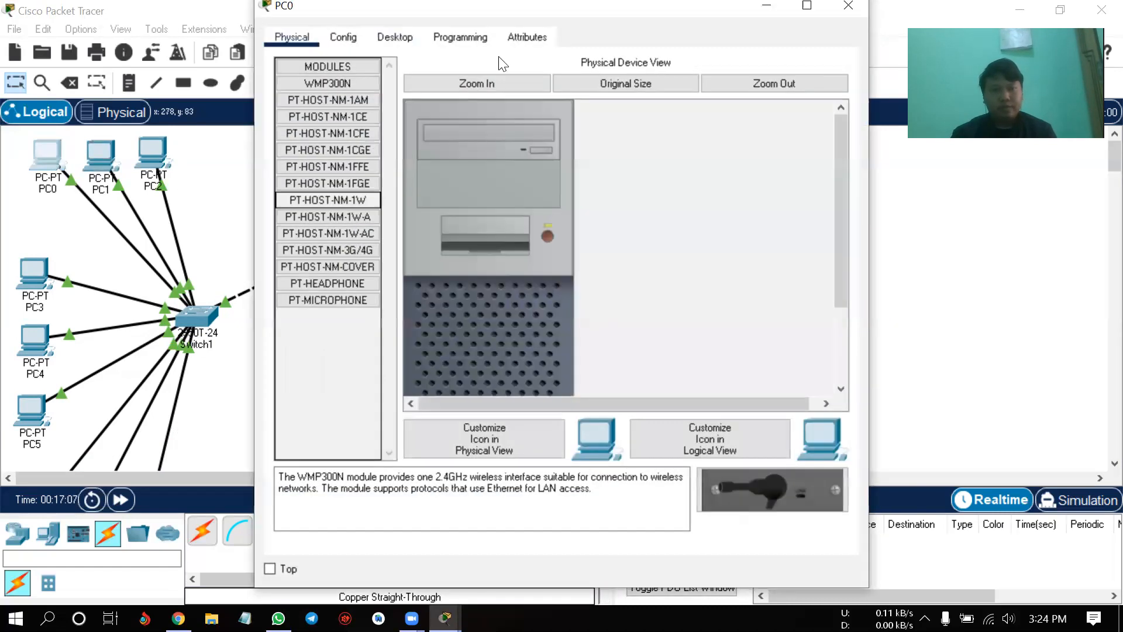
click(395, 37)
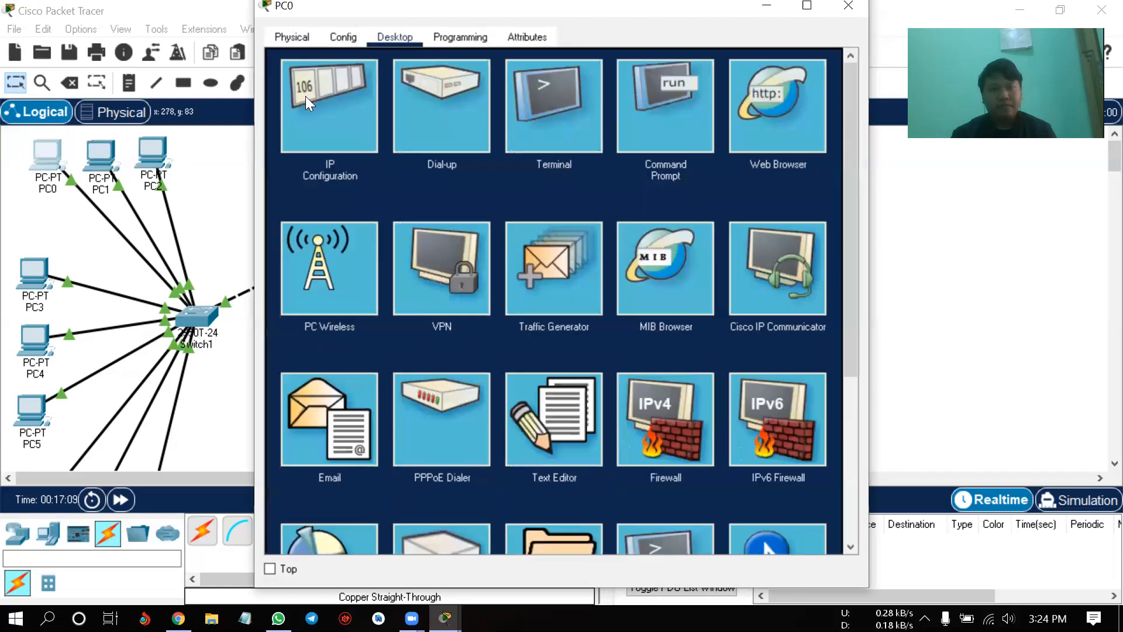
click(310, 100)
click(516, 166)
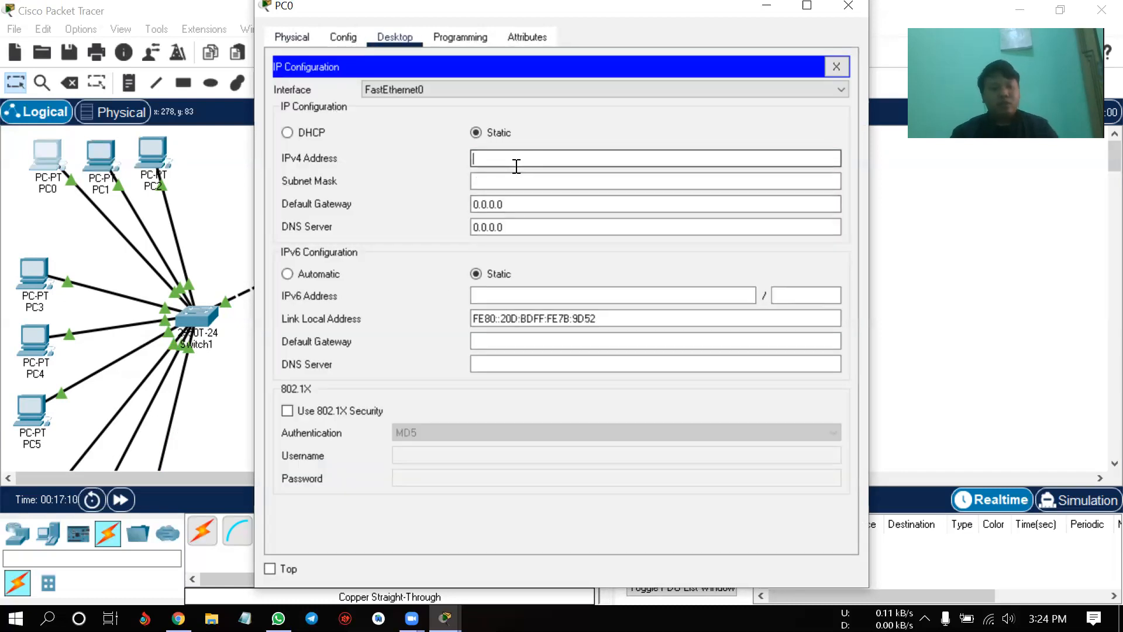
text(10.10)
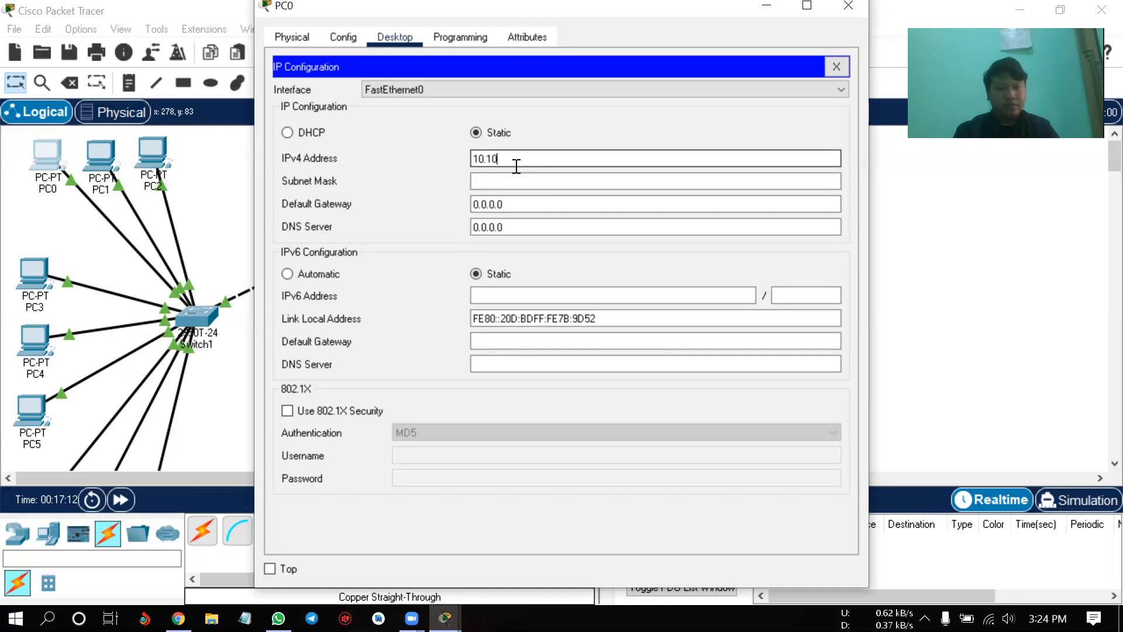
text(.10.1)
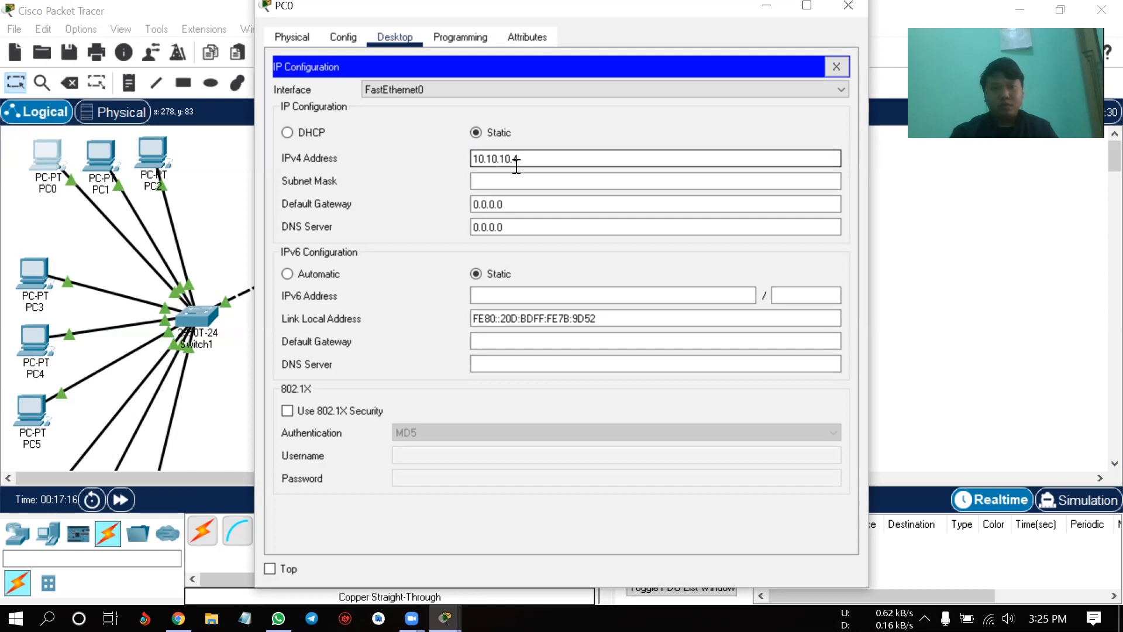
- Set PC0's subnet mask to 255.255.255.0
click(517, 180)
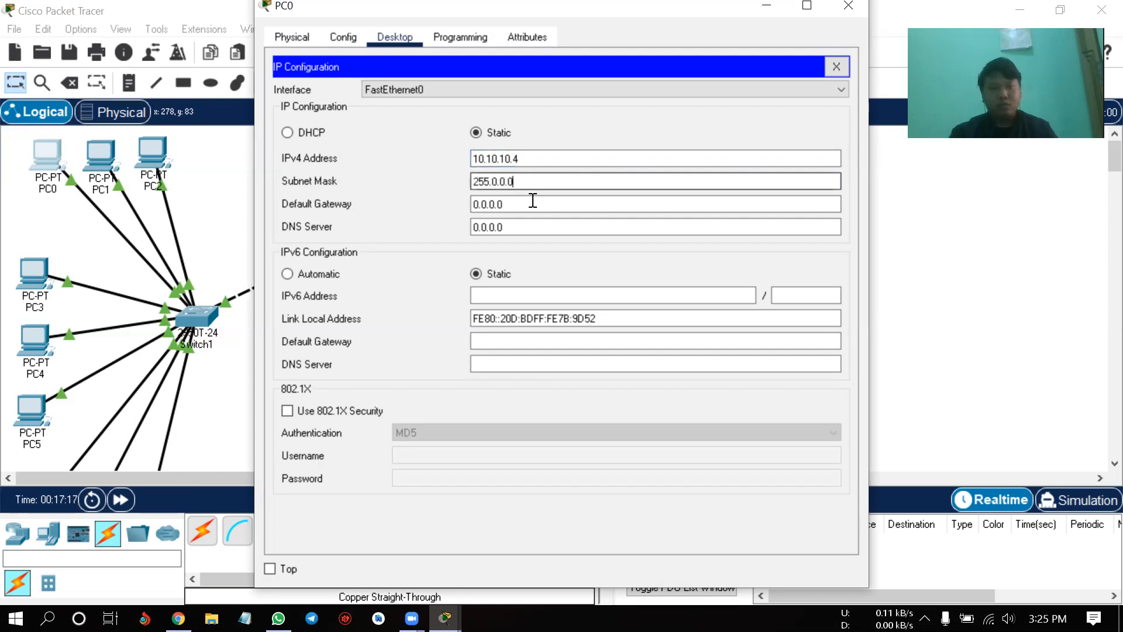
key(BackSpace)
key(BackSpace)
key(BackSpace)
key(BackSpace)
key(BackSpace)
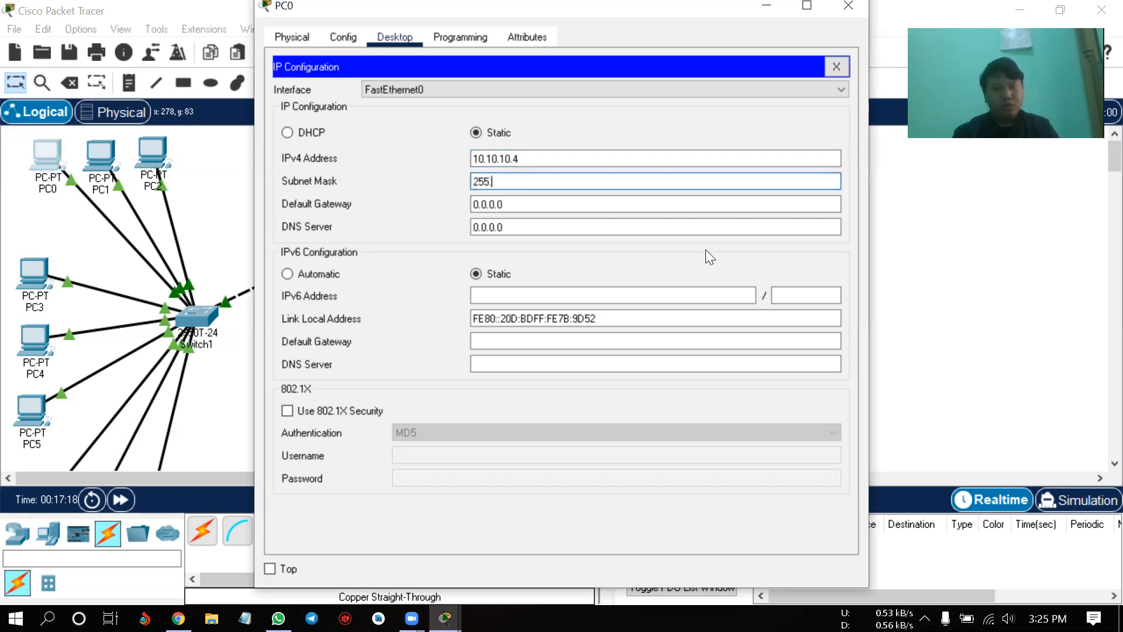
text(255.255.255)
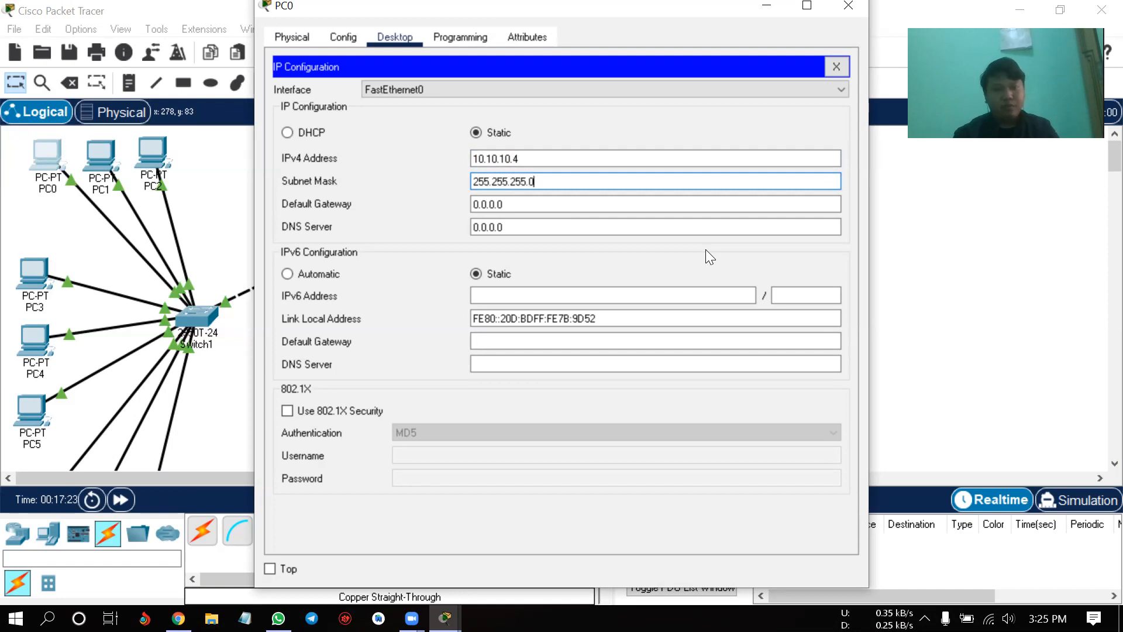
text(.0)
- Set PC0's IPv4 default gateway to 10.10.10.1 and close its configuration window
key(Tab)
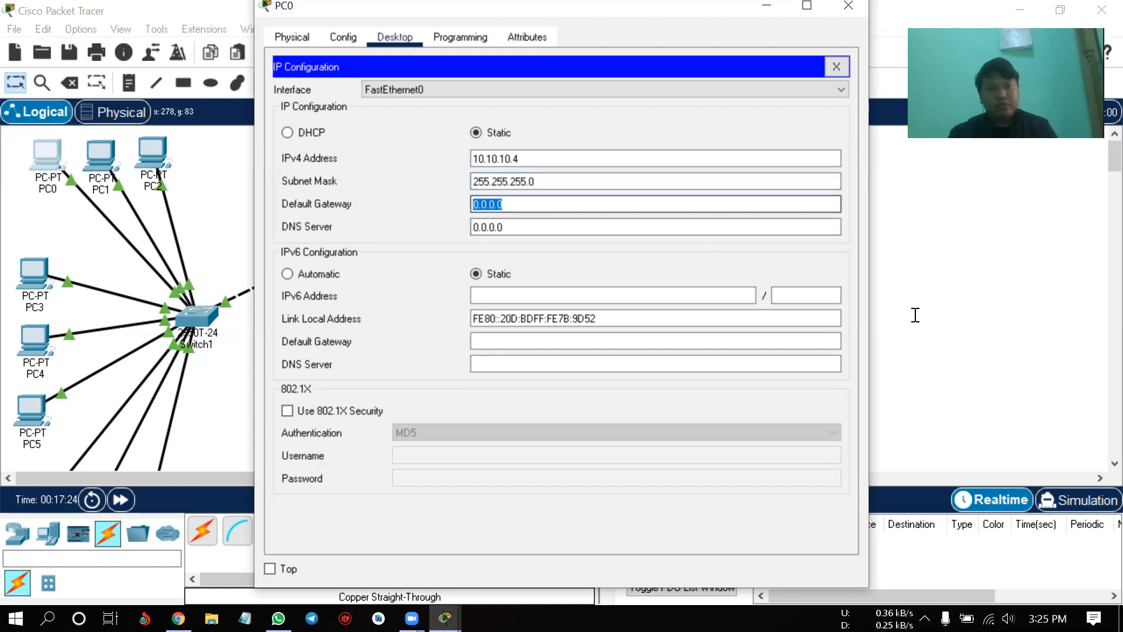
text(10.10.)
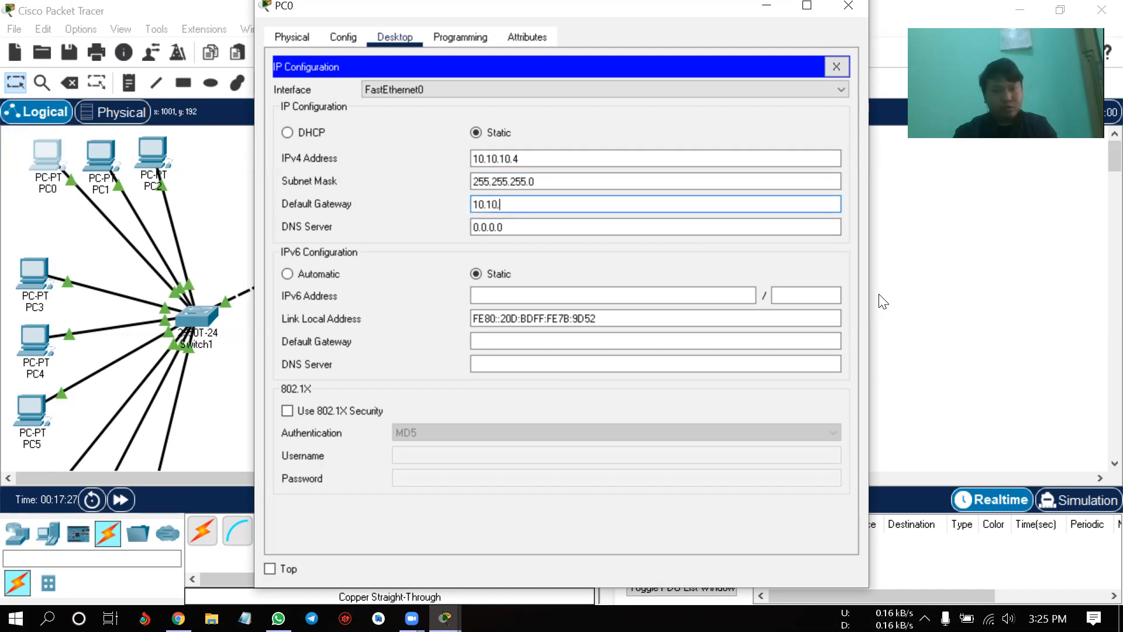
text(10.1)
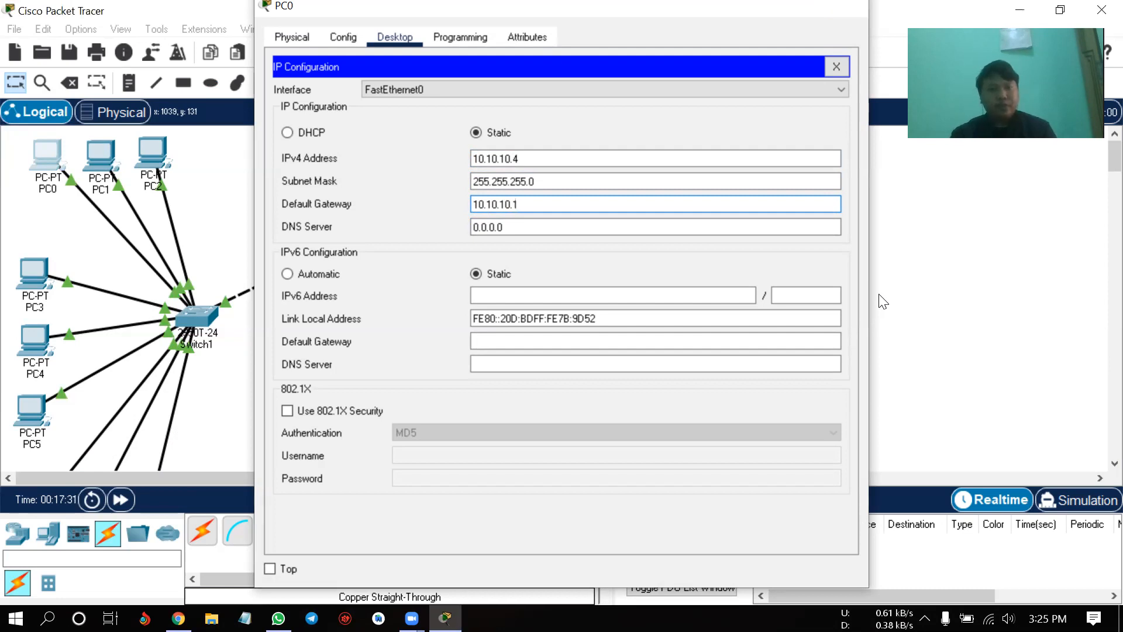
click(848, 6)
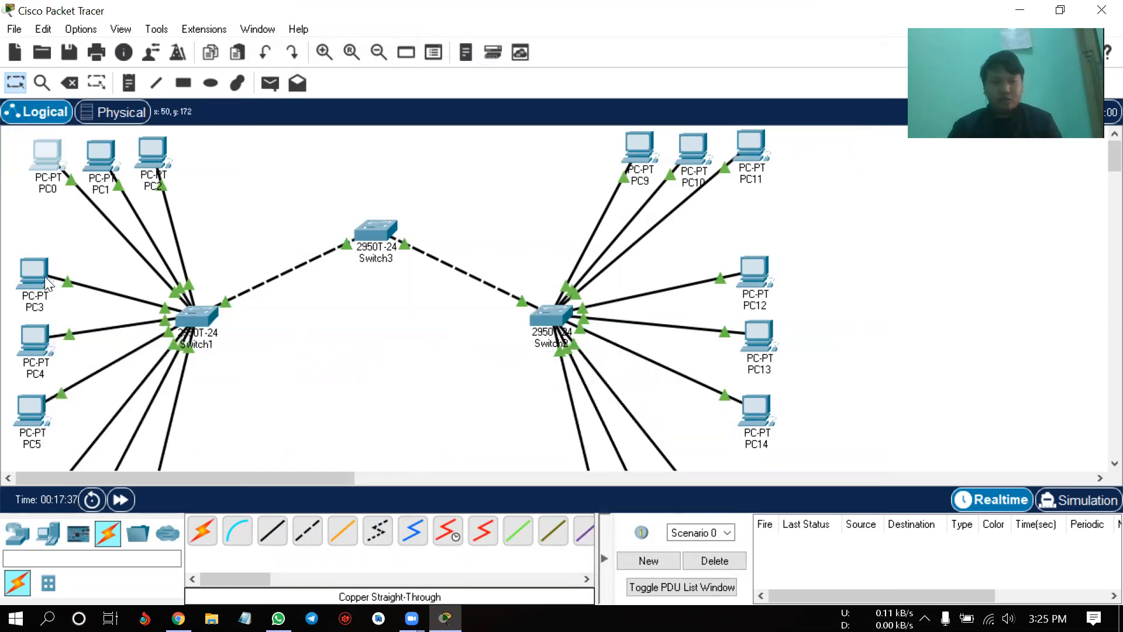
- Open PC3's IP configuration and set its static IPv4 address to 20.20.20.2
mouse_move(45, 276)
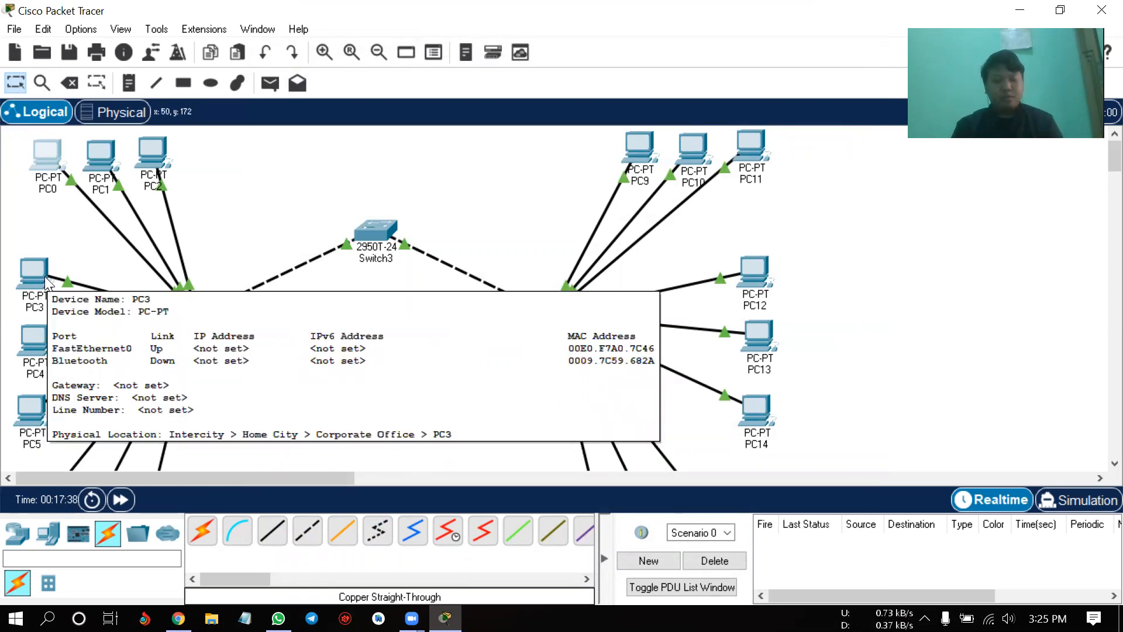
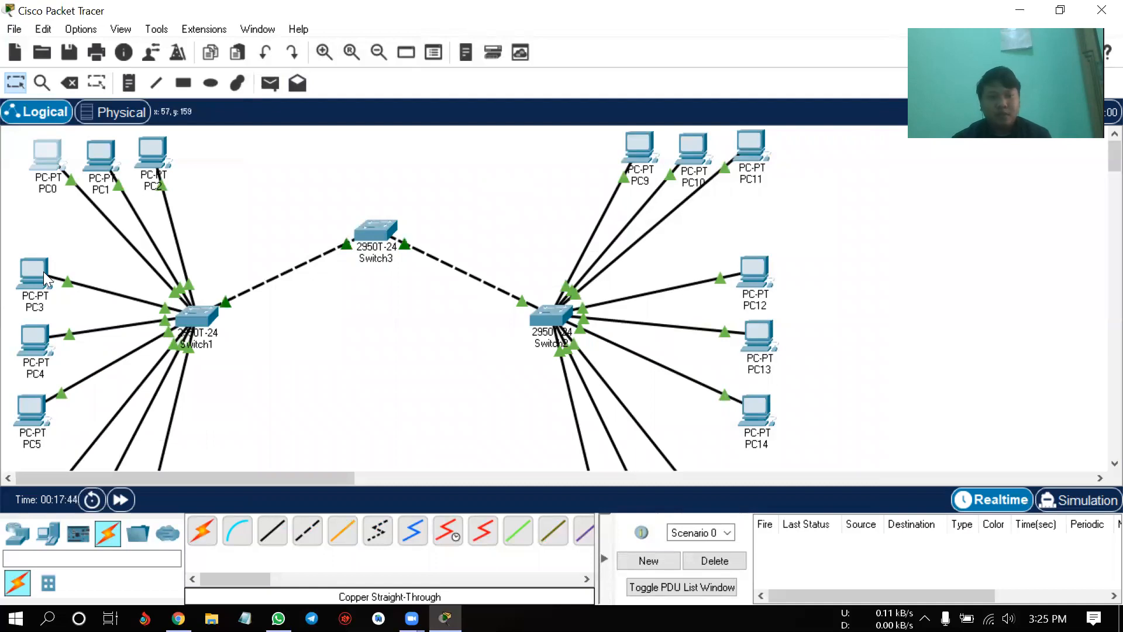
click(41, 314)
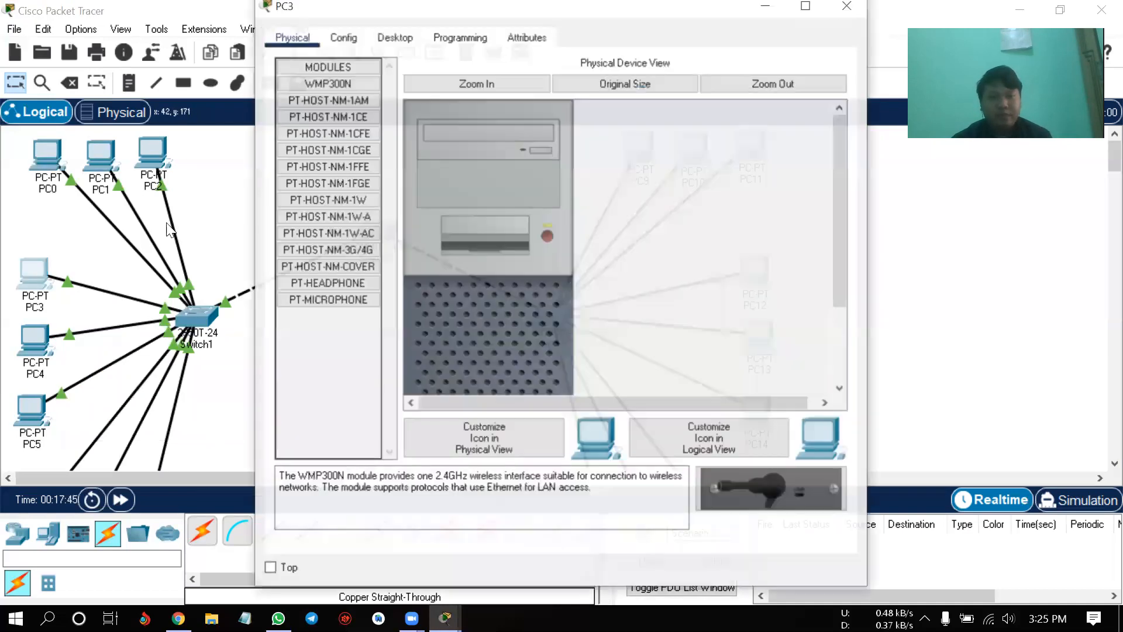
click(395, 35)
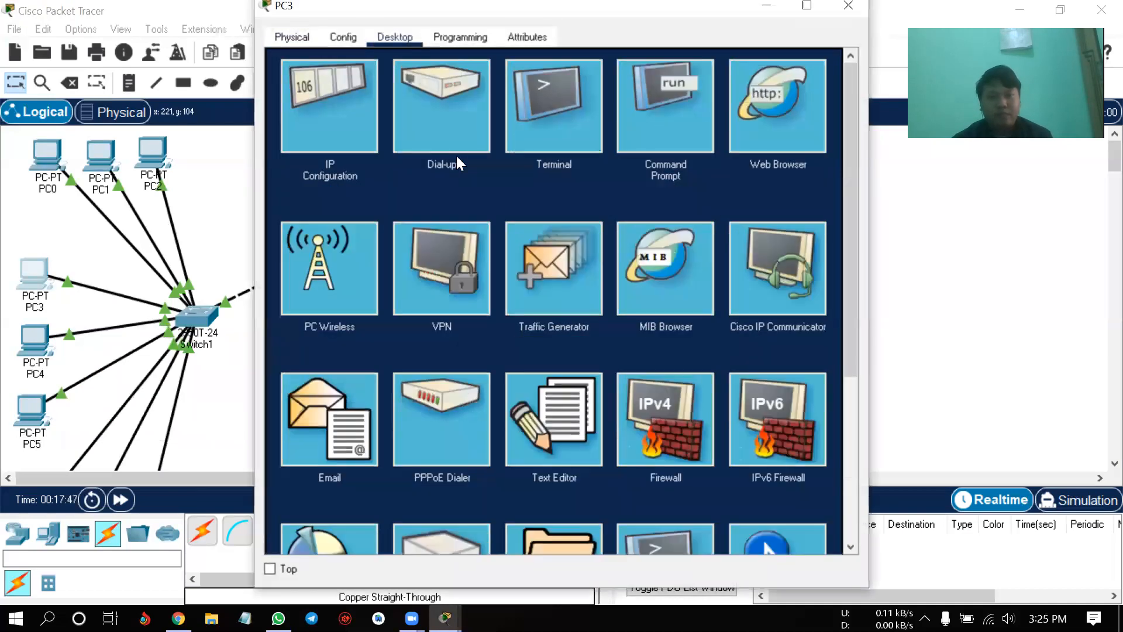
click(328, 118)
click(515, 163)
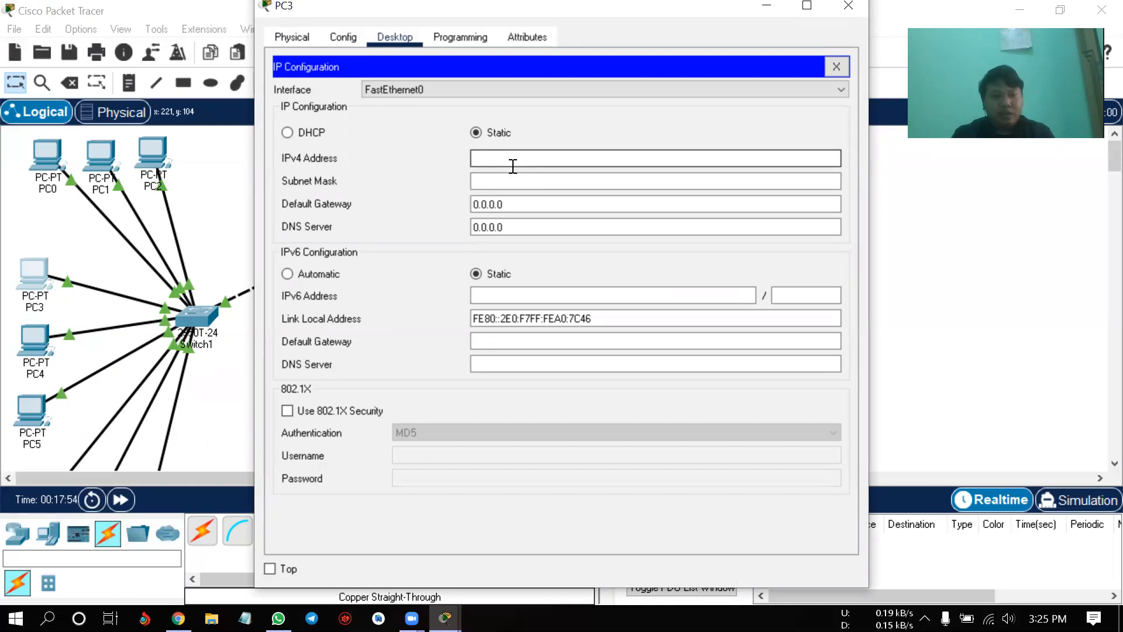
text(20.20.20.2)
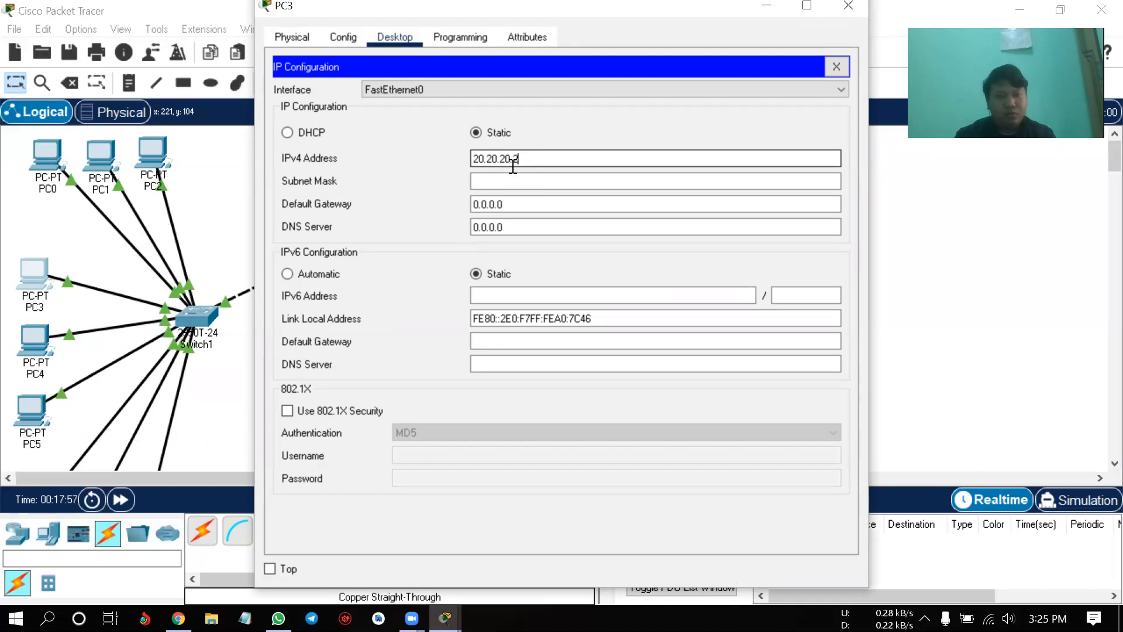
- Set PC3's subnet mask to 255.255.255.0
click(514, 182)
drag(516, 184, 490, 184)
key(BackSpace)
text(.255.255.0)
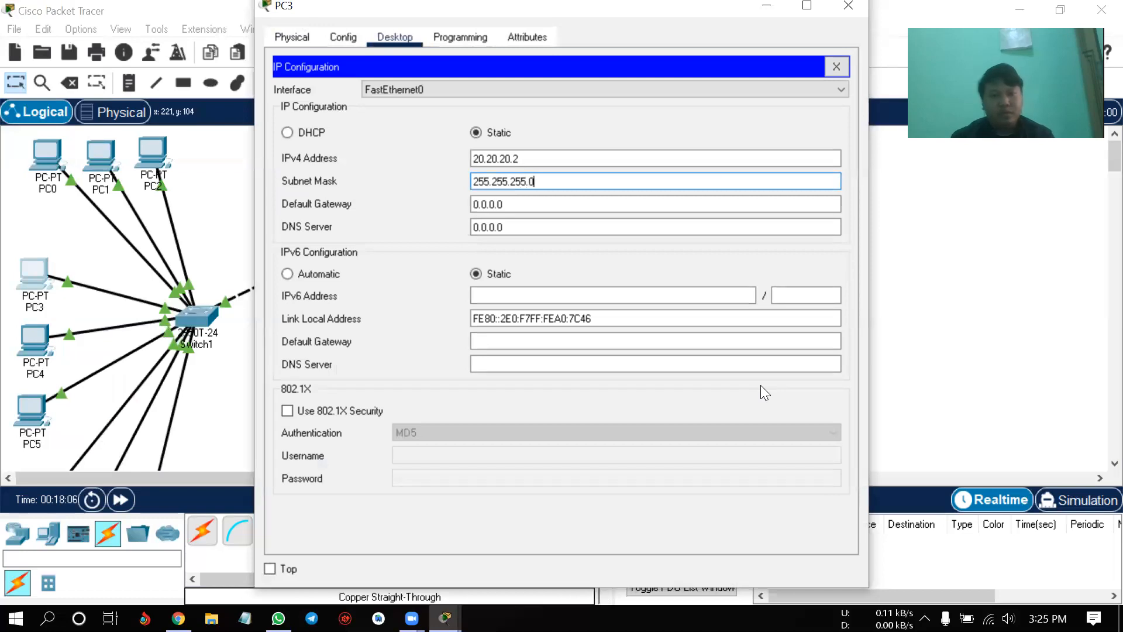
- Set PC3's IPv4 default gateway to 20.20.20.1, copy that address for reuse, and close the configuration window
click(546, 202)
key(ctrl+a)
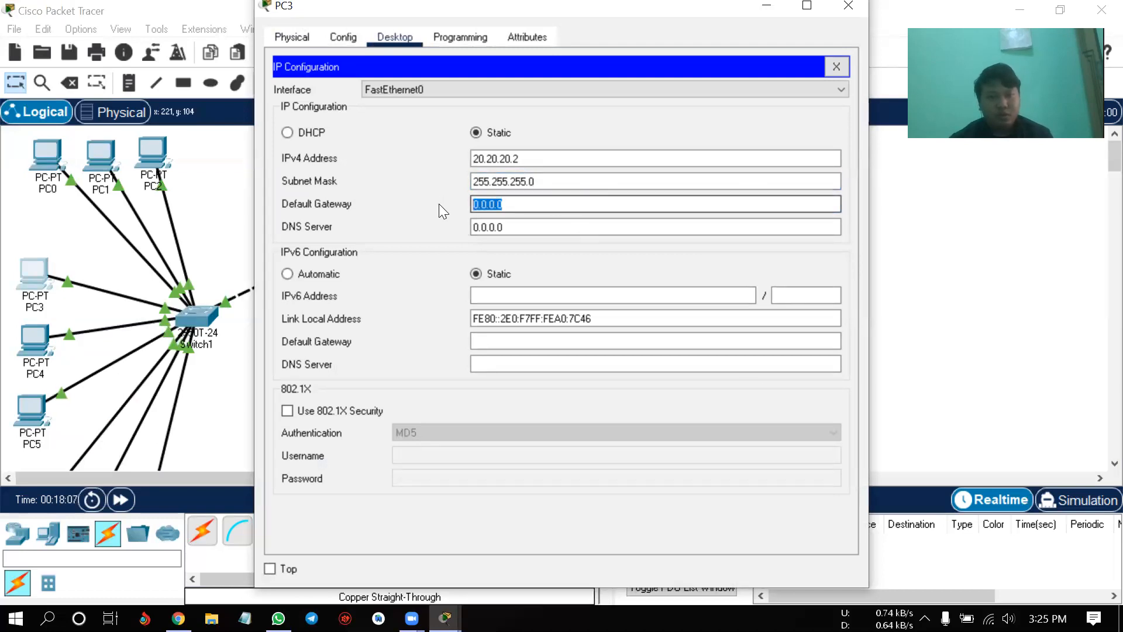
text(20.20.20.1)
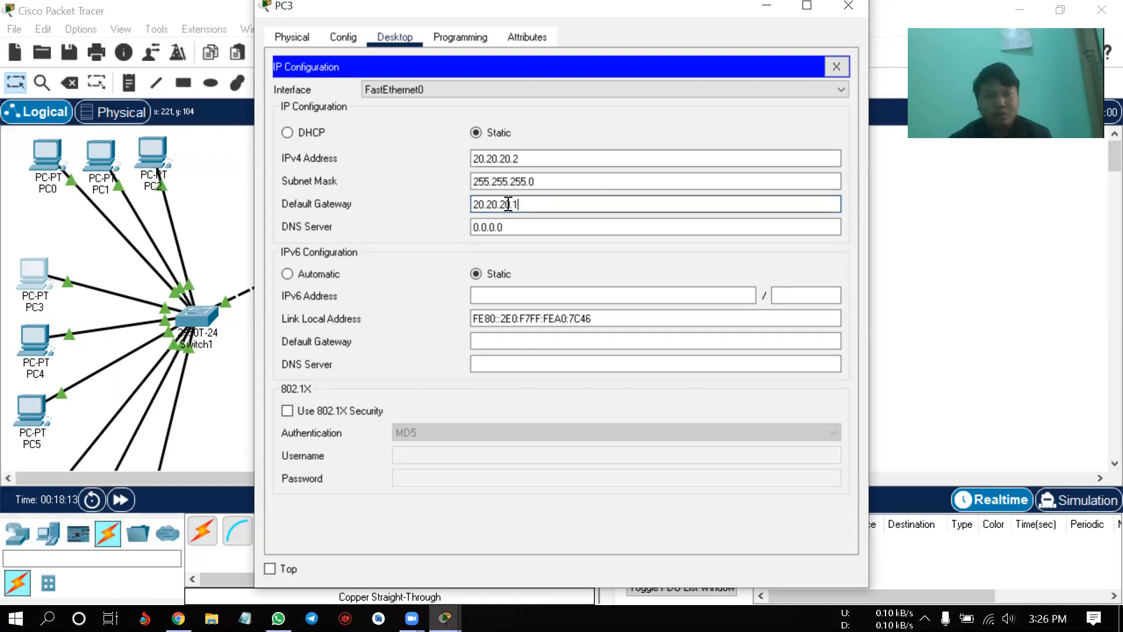
drag(524, 204, 468, 206)
right_click(492, 207)
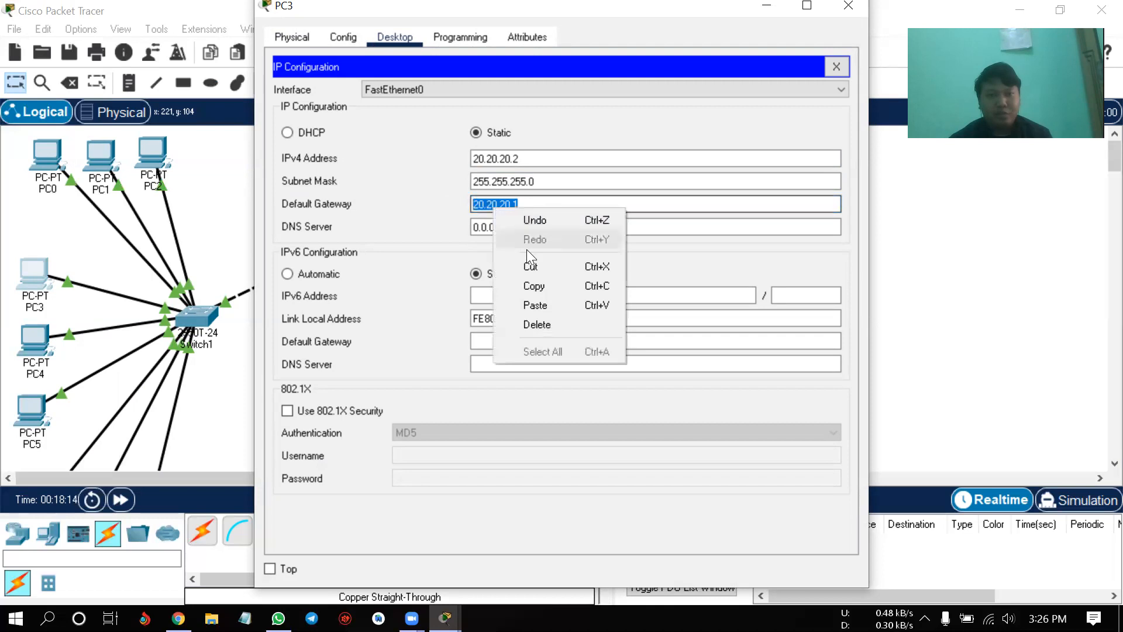
click(534, 284)
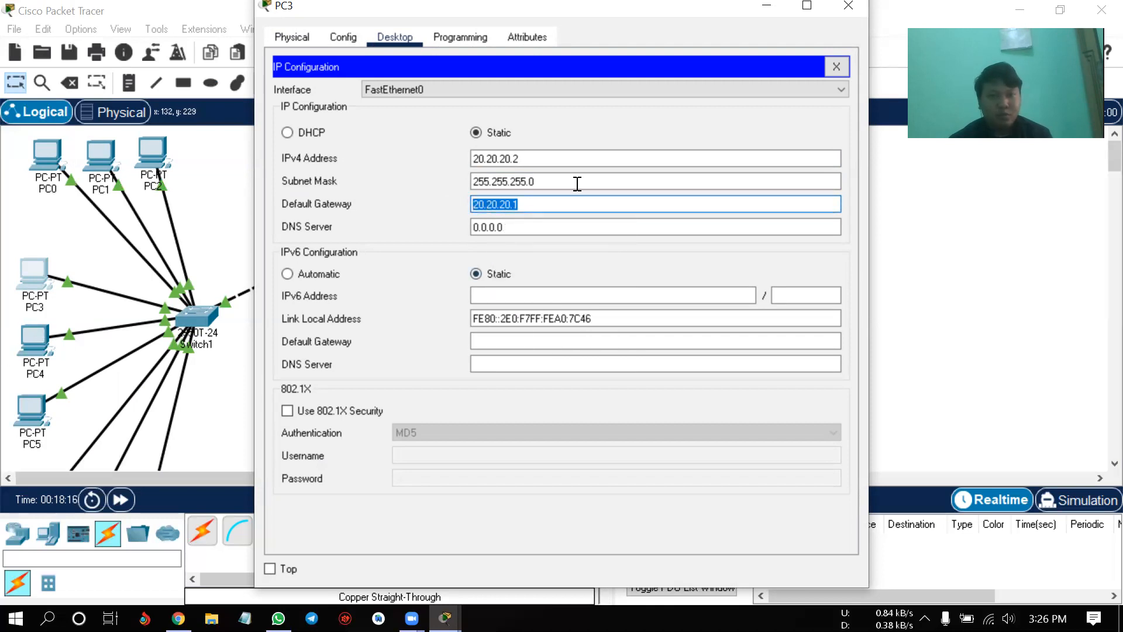
click(848, 5)
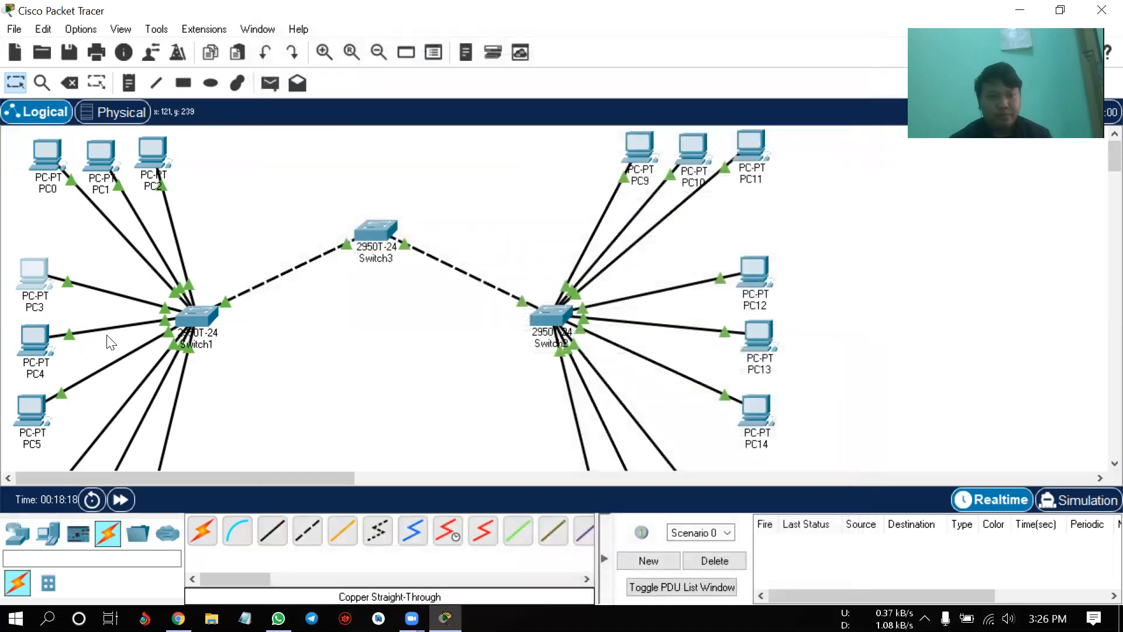
- Reopen PC3's IP configuration to check its IPv4 address, subnet mask and gateway, and close the window
click(45, 341)
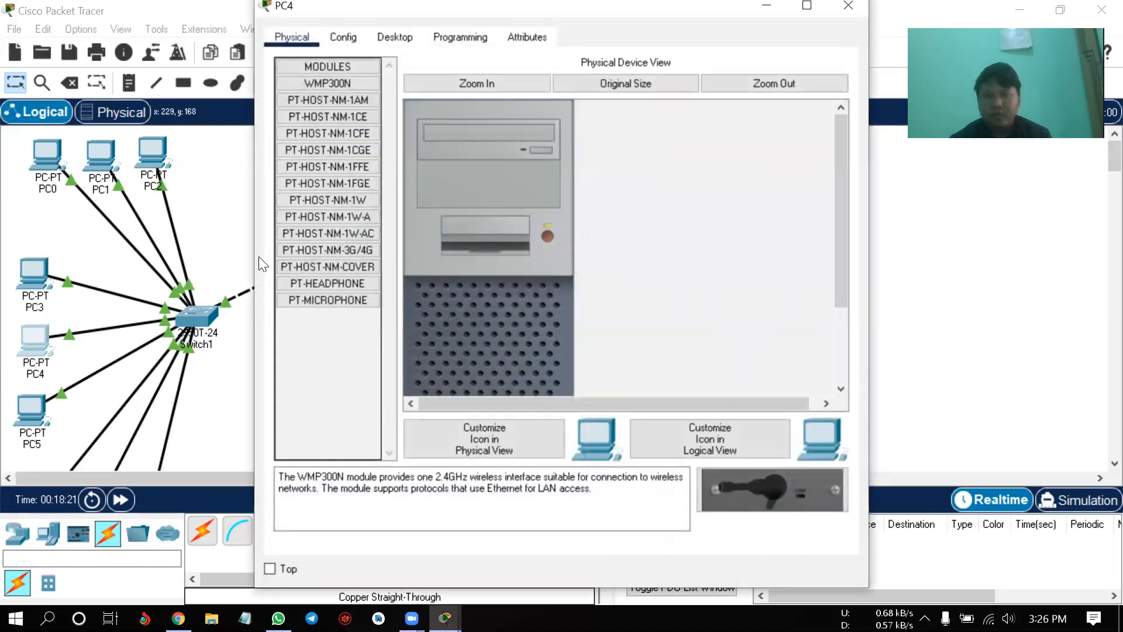
click(35, 273)
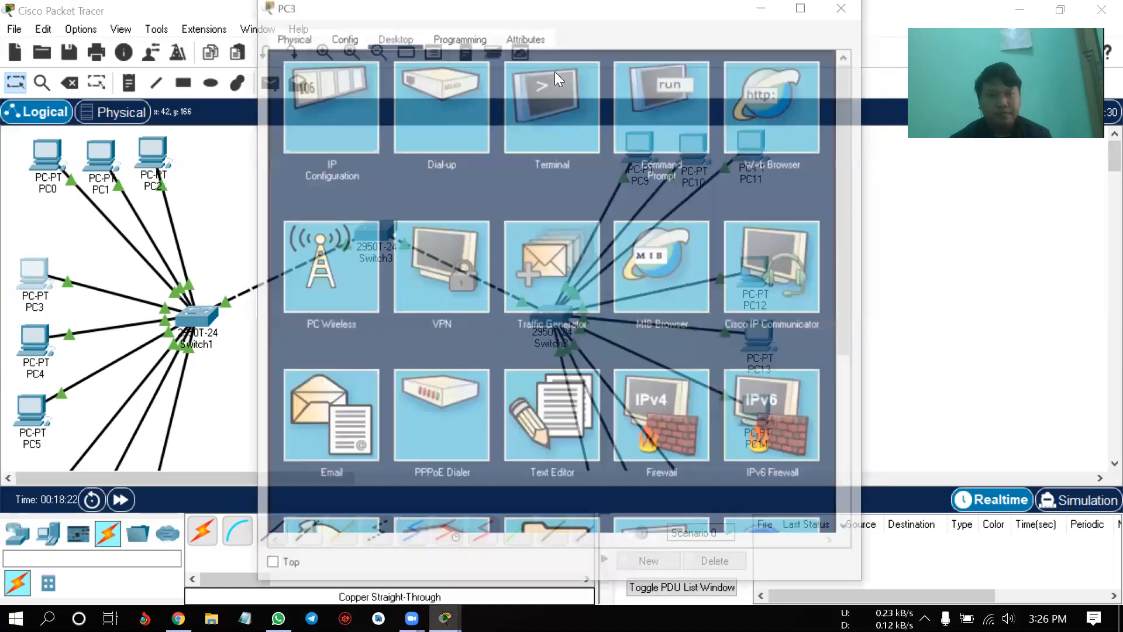
click(343, 128)
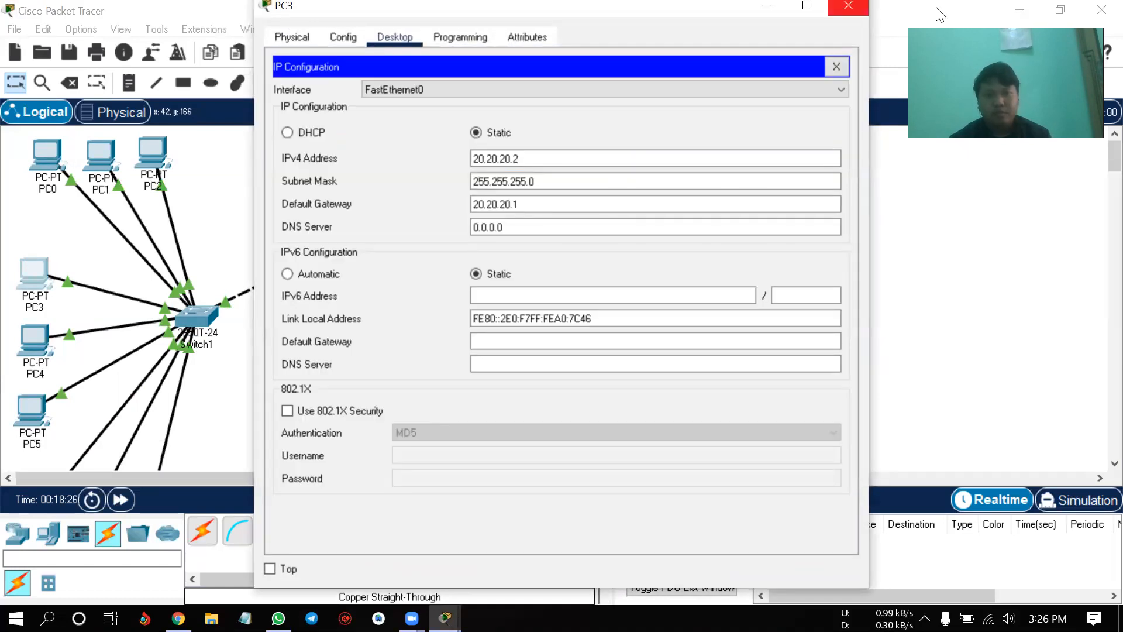
click(849, 6)
- Open PC4's IP configuration and set its static IPv4 address to 20.20.20.3
click(42, 339)
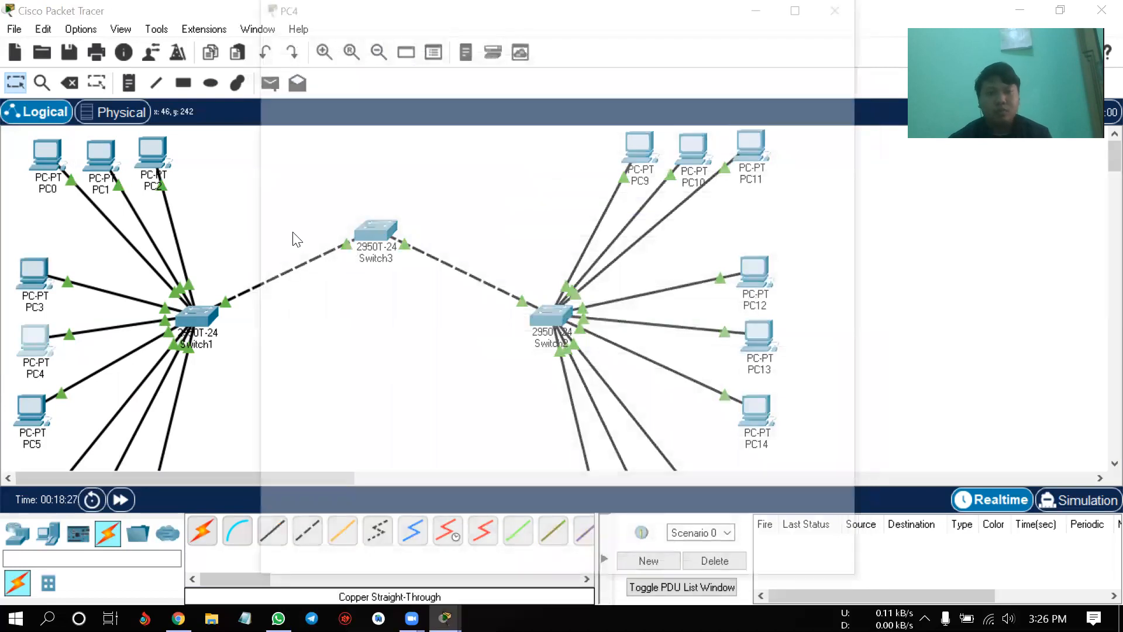
click(403, 32)
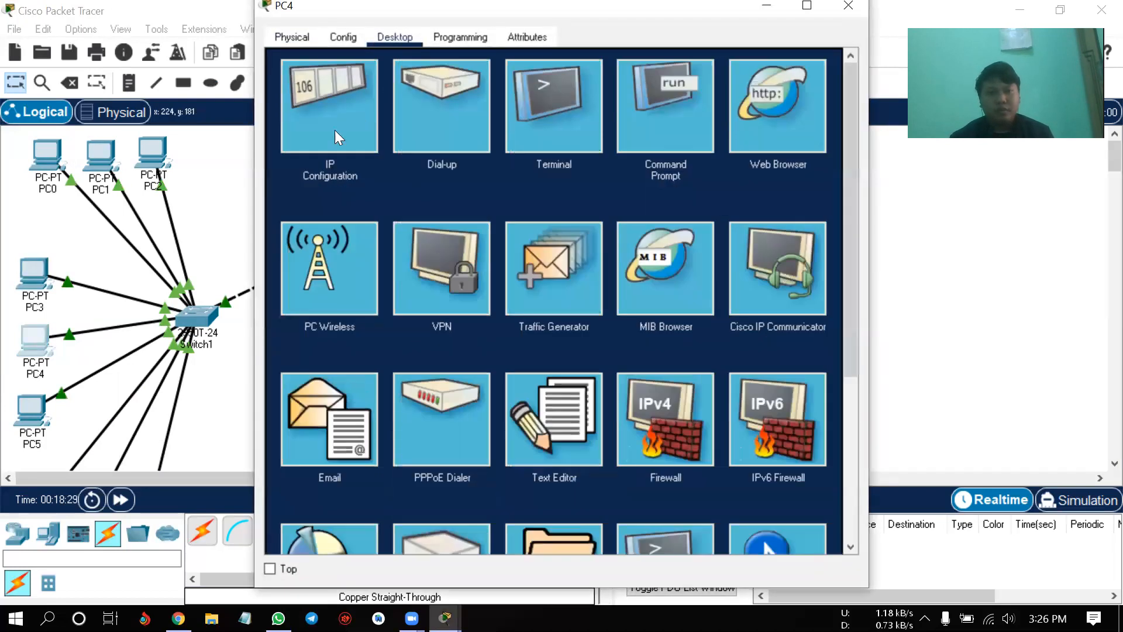
click(332, 127)
click(529, 155)
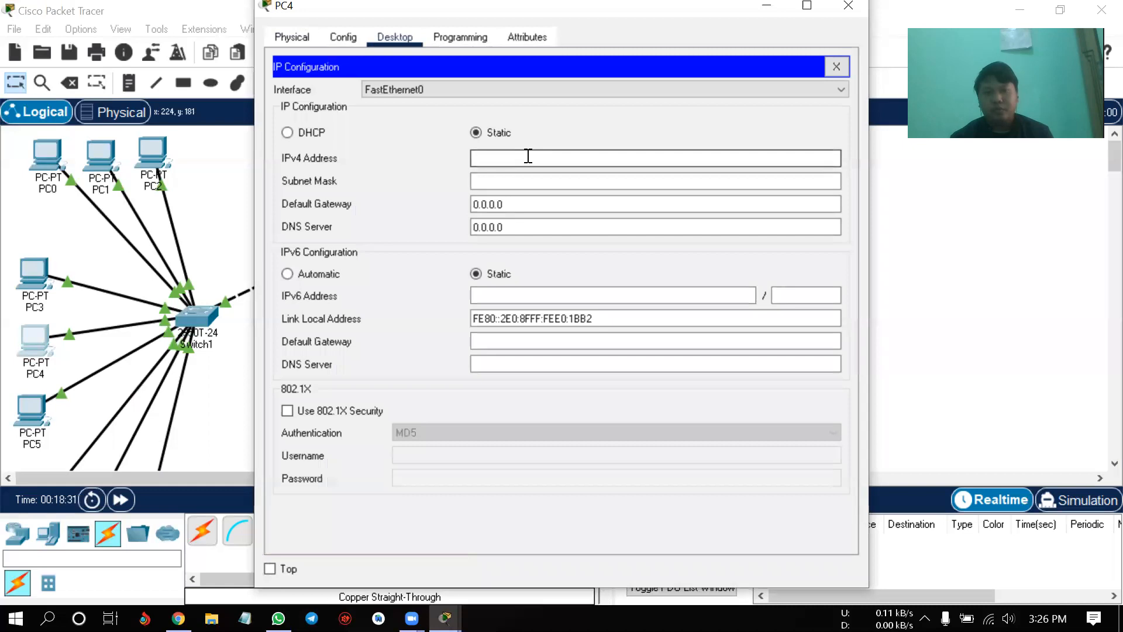
text(20.20.20.3)
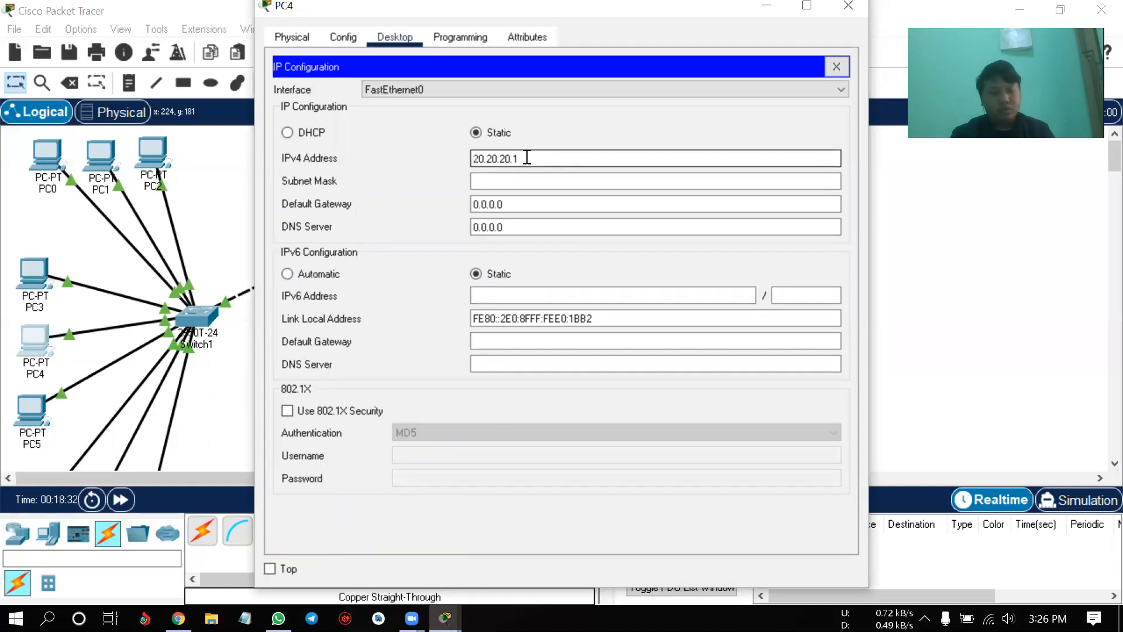
- Set PC4's subnet mask to 255.255.255.0
click(486, 182)
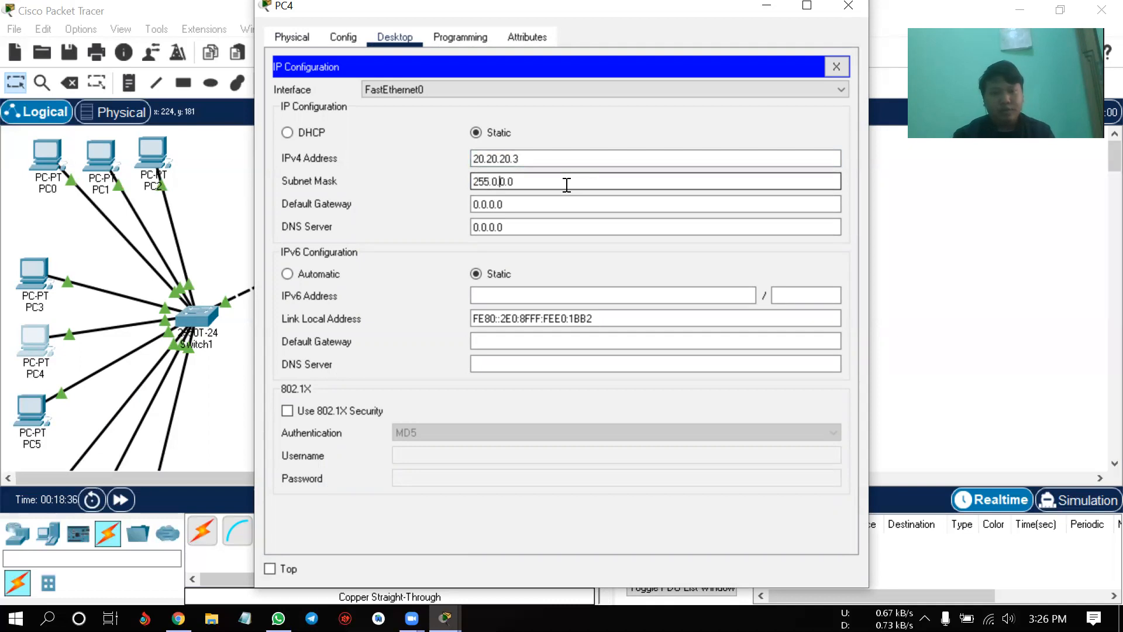
key(BackSpace)
key(BackSpace)
key(BackSpace)
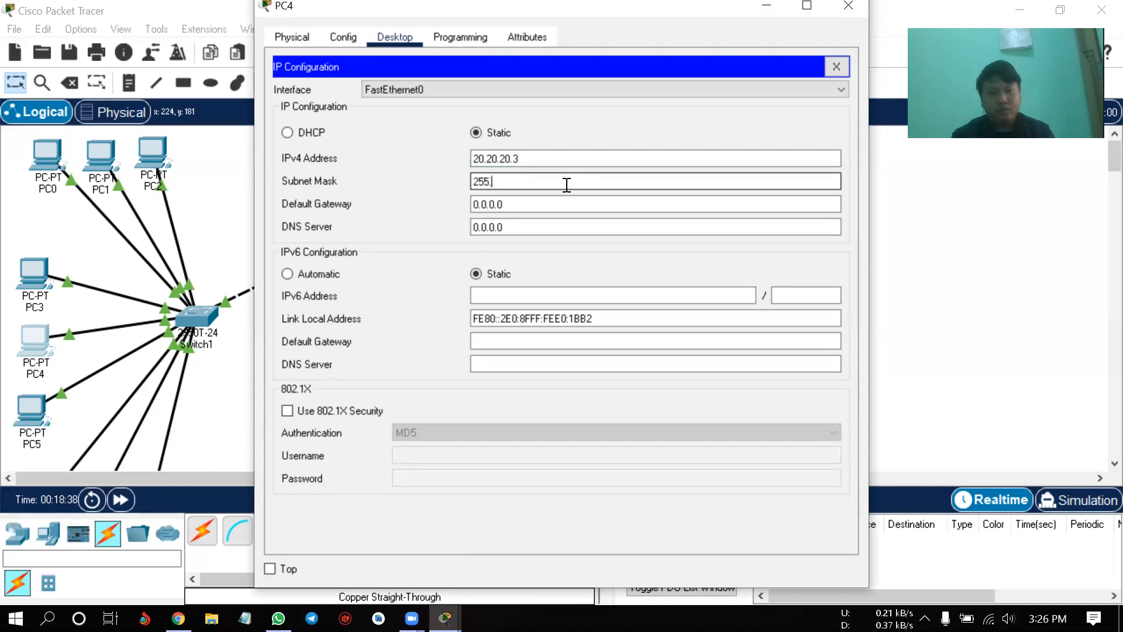
text(255.255.0)
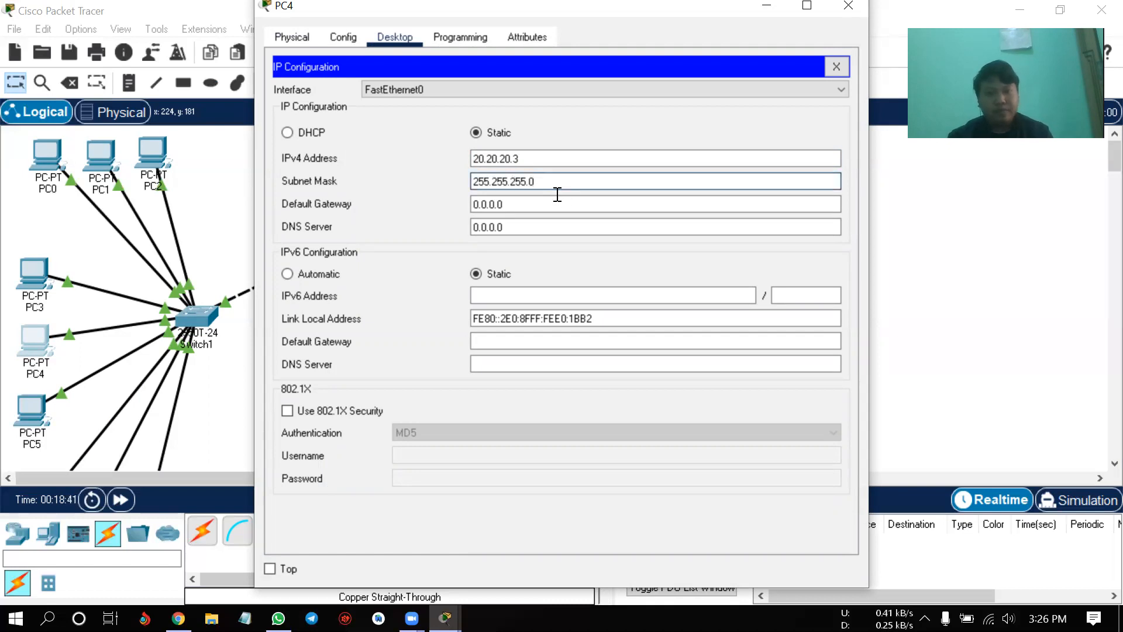
- Replace PC4's IPv4 default gateway with the copied address 20.20.20.1
drag(556, 198, 478, 196)
key(BackSpace)
key(BackSpace)
key(ctrl+v)
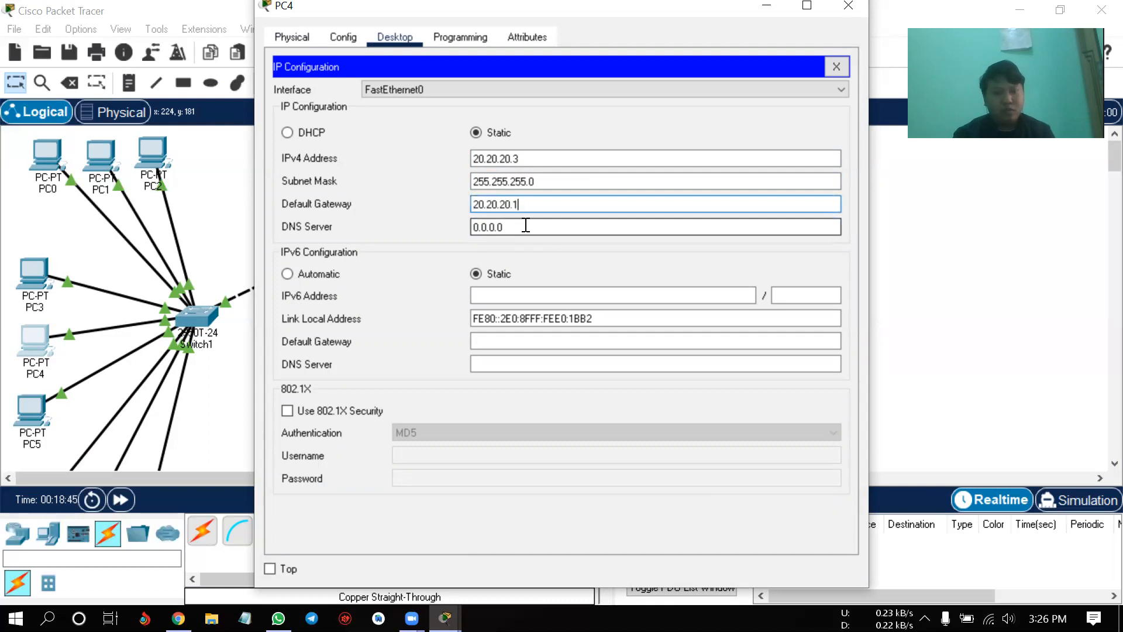
- Close PC4's settings and give PC5 the static IPv4 address 20.20.20.4
key(alt+Tab)
click(848, 6)
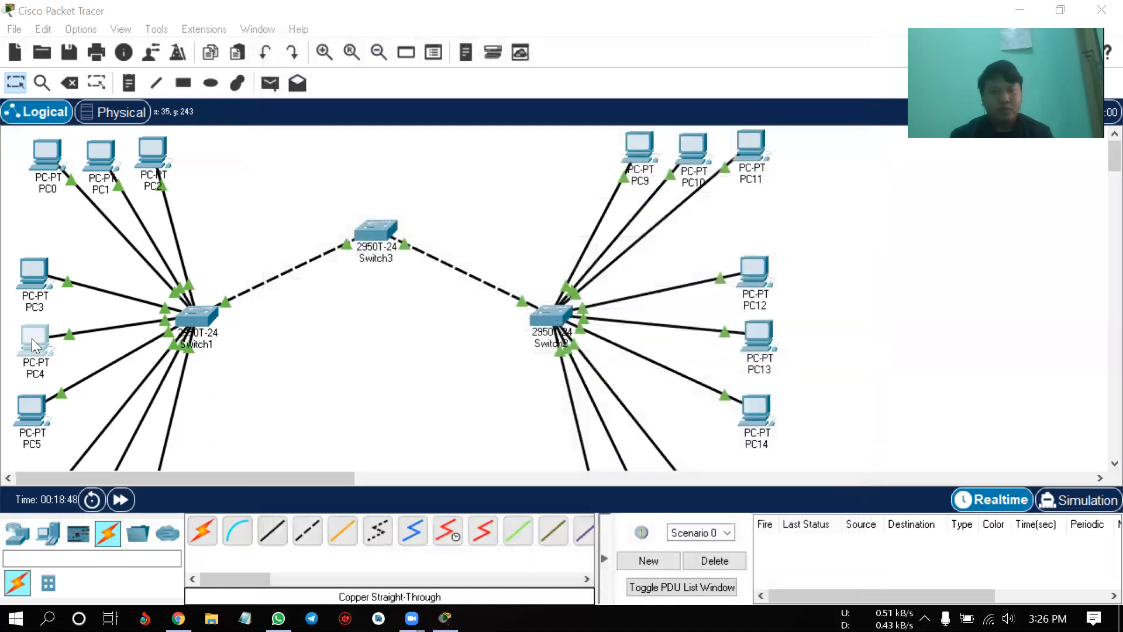
click(30, 400)
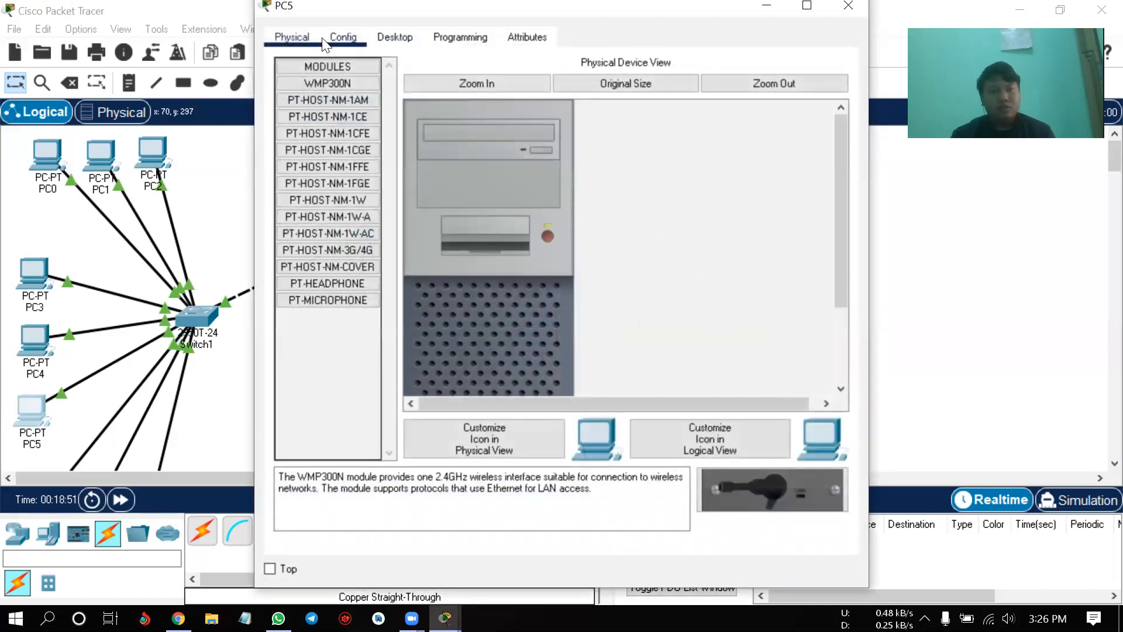
click(395, 37)
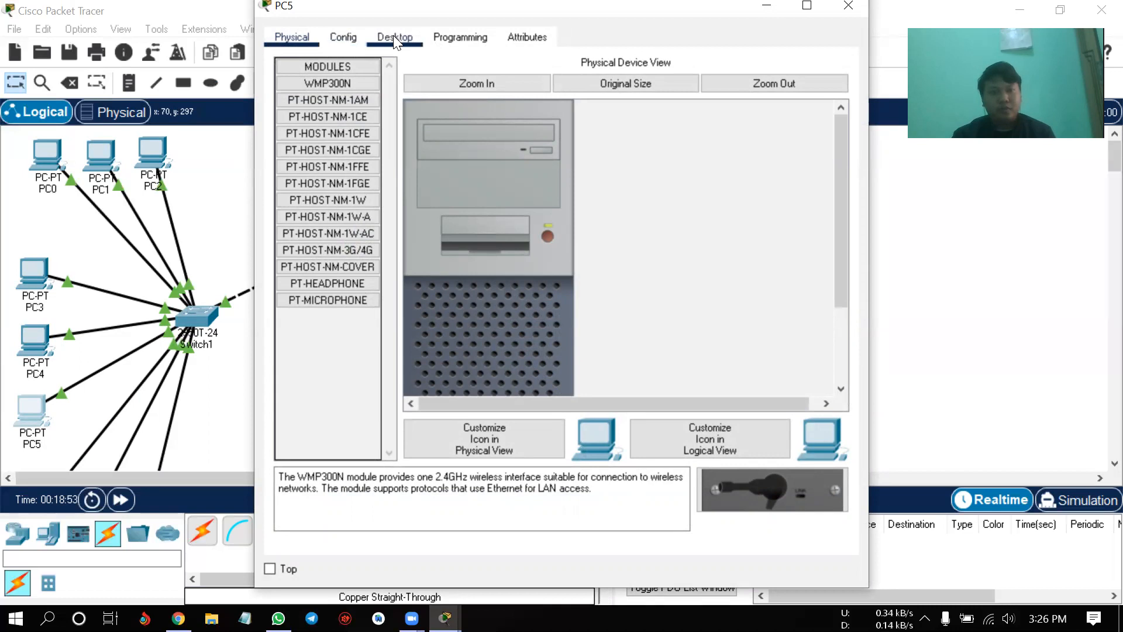
click(318, 108)
click(493, 163)
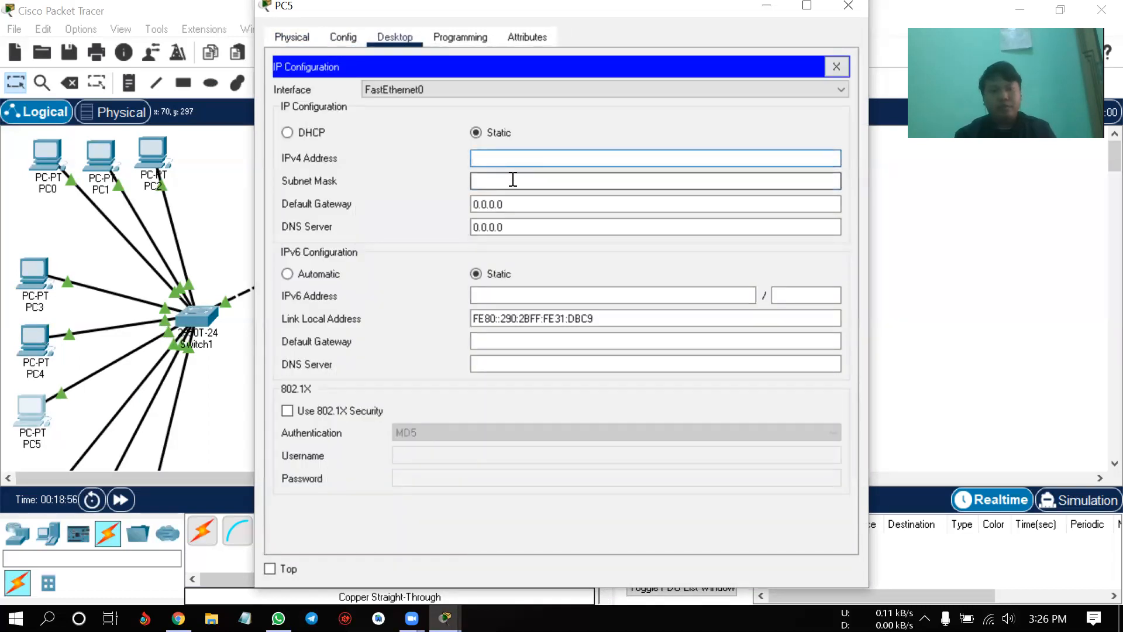
text(20.20.20.1)
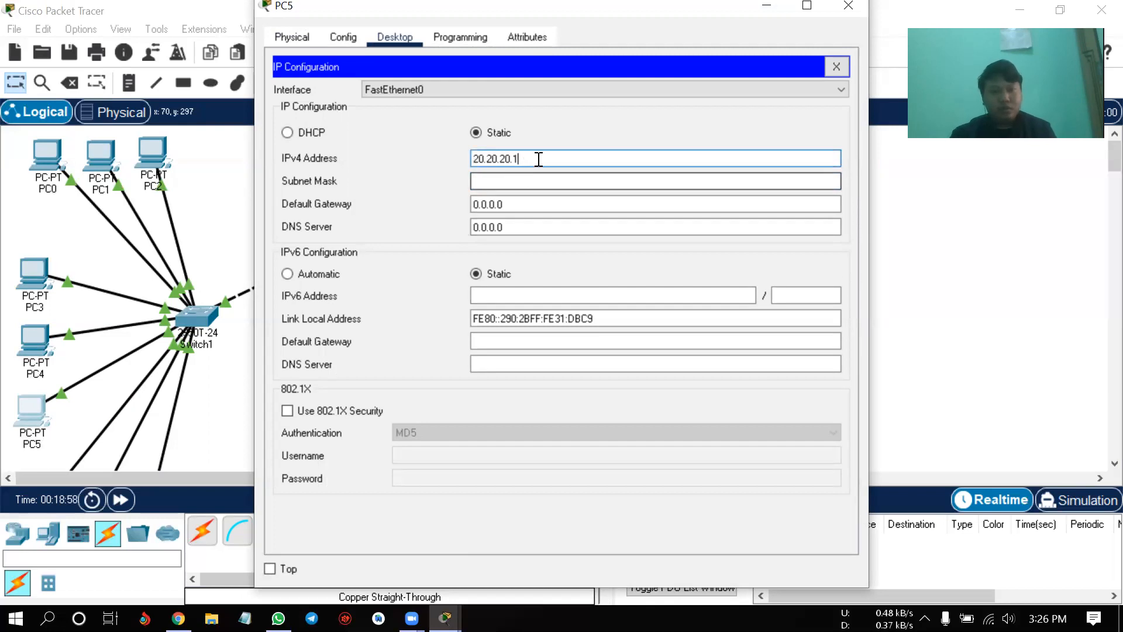
key(BackSpace)
text(4)
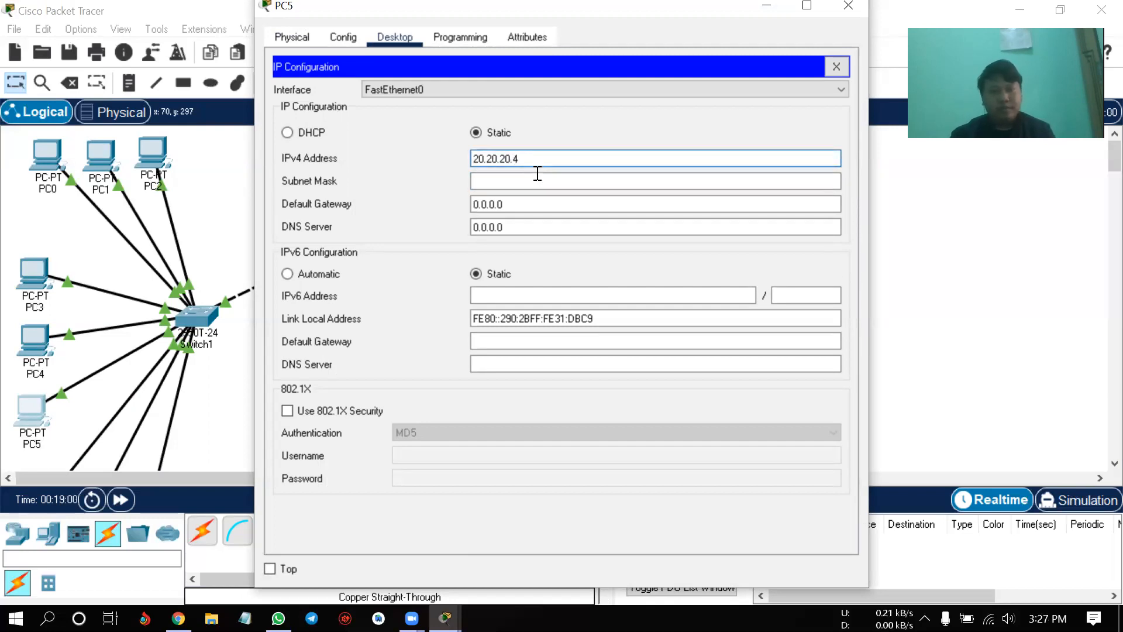
- Set PC5's subnet mask to 255.255.255.0 and its IPv4 default gateway to 20.20.20.1, and close its settings
click(535, 175)
key(BackSpace)
key(BackSpace)
key(BackSpace)
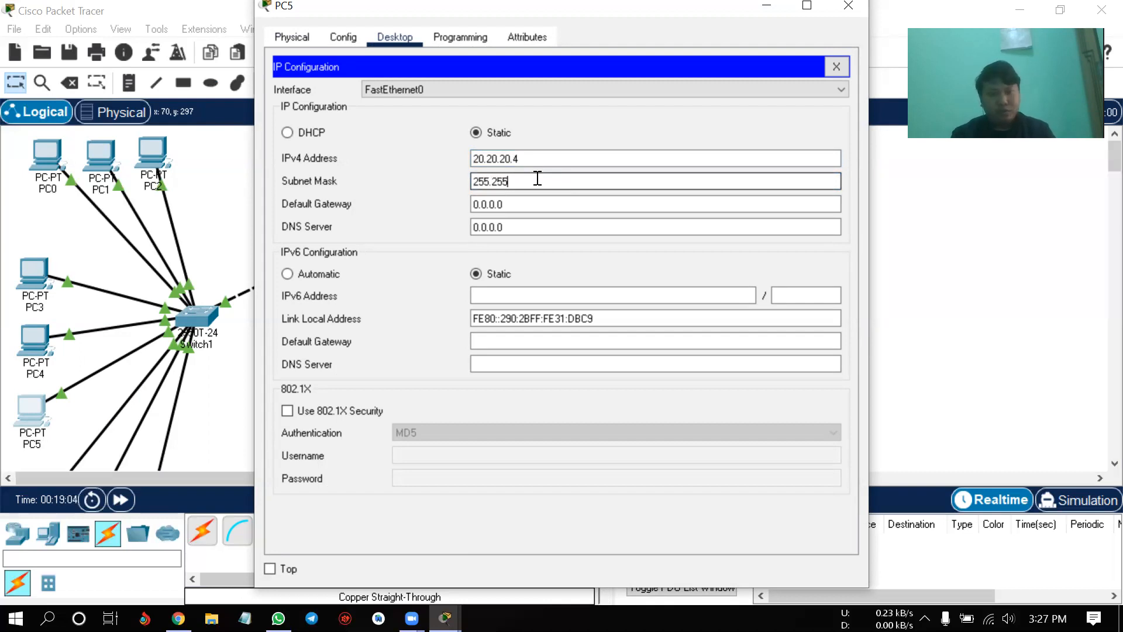
text(.255.0)
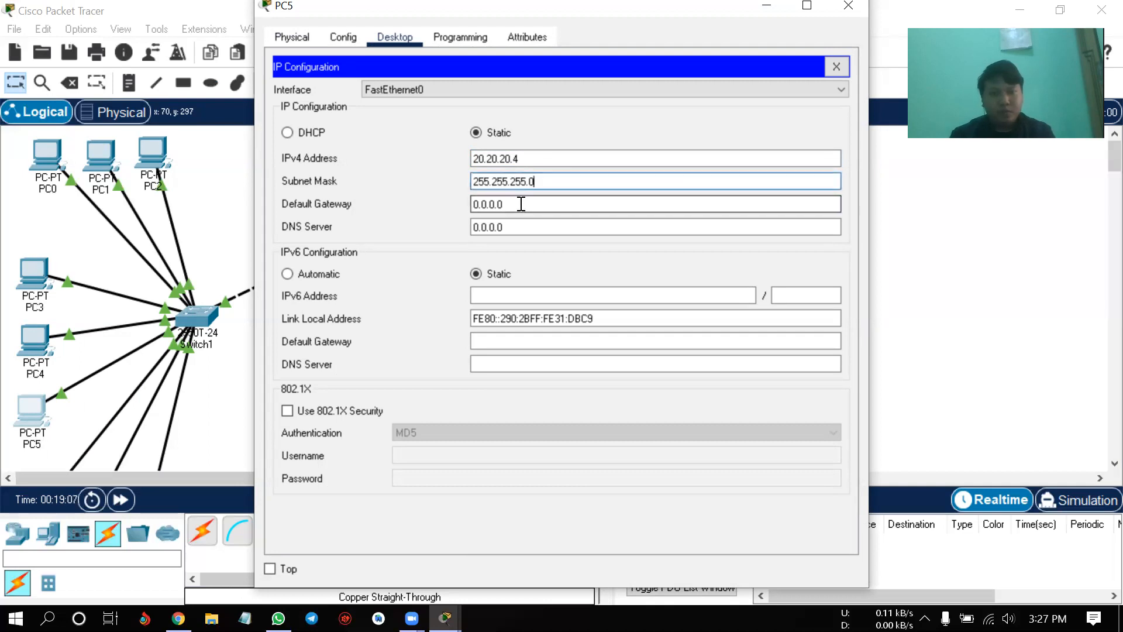
drag(519, 201, 432, 203)
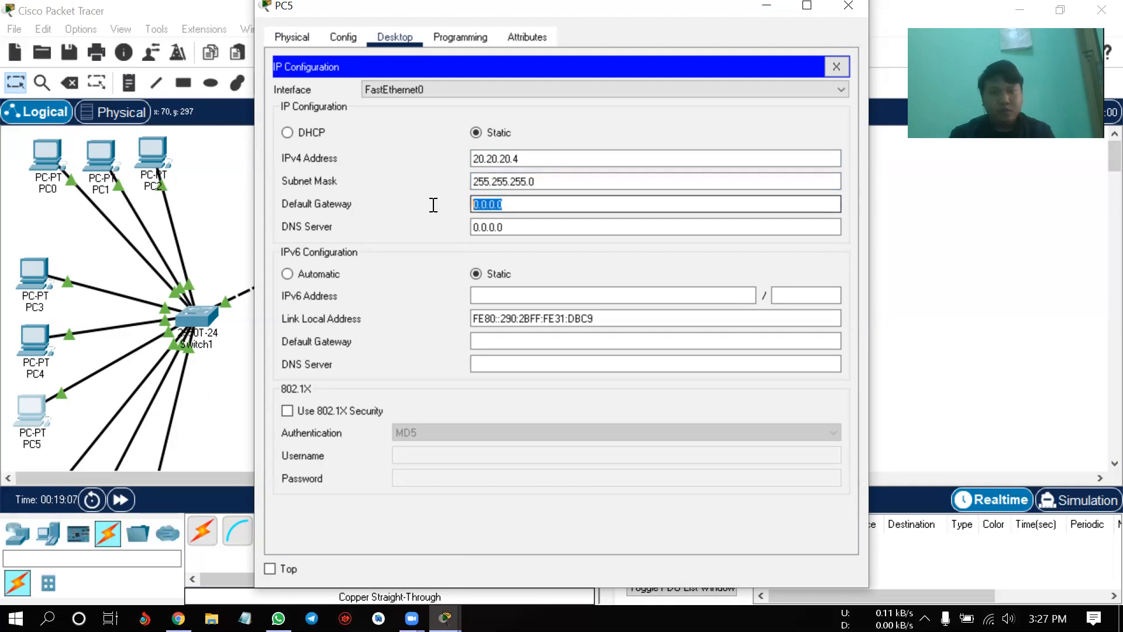
text(20.20.20.1)
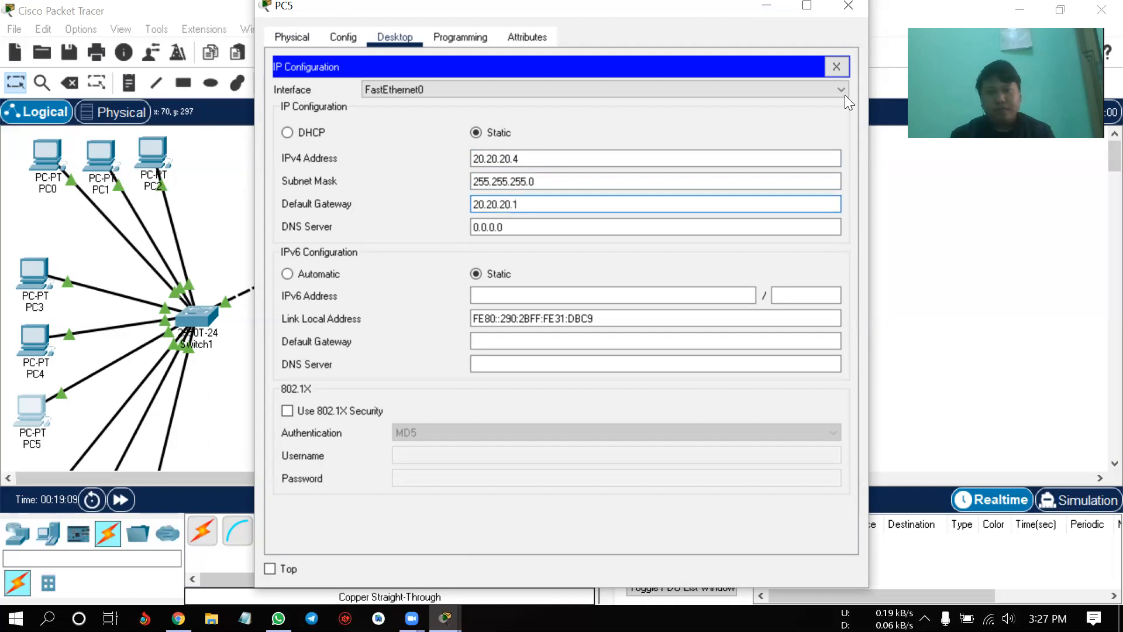
click(848, 5)
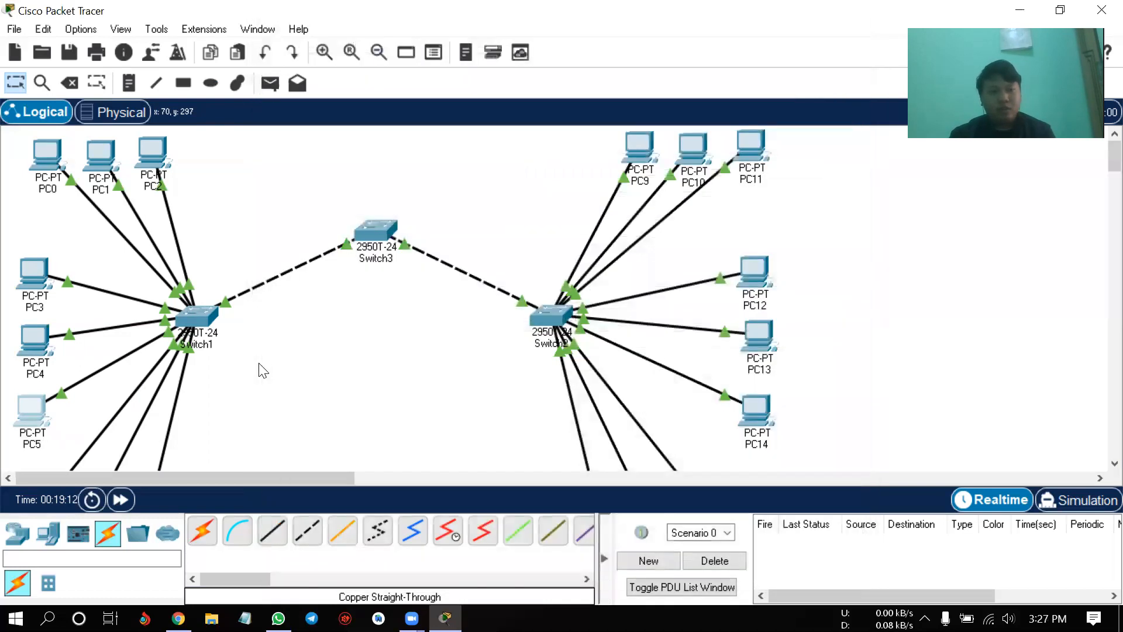
- Open the IP configuration of PC6 and enter the static IPv4 address 30.30.30.2
scroll(258, 368, down, 3)
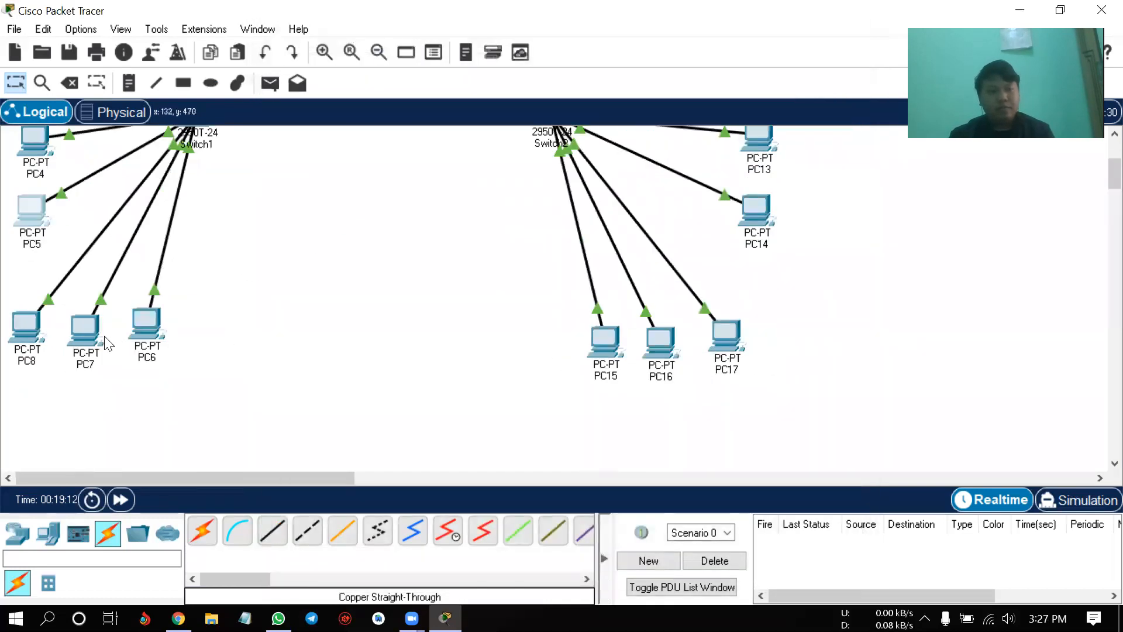
click(159, 331)
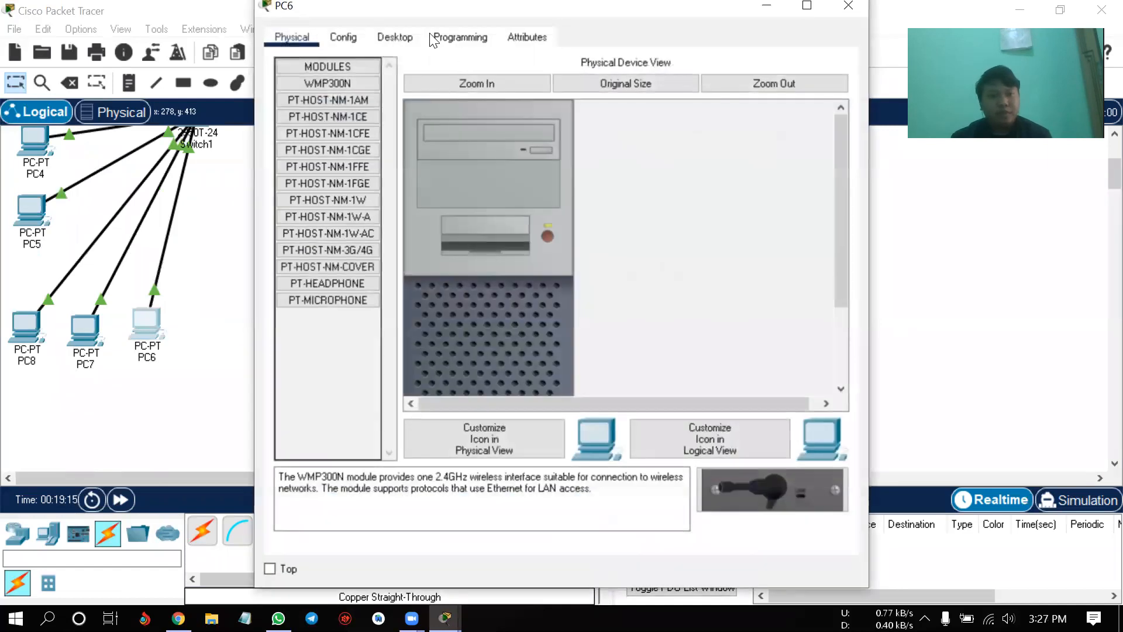
click(396, 38)
click(332, 124)
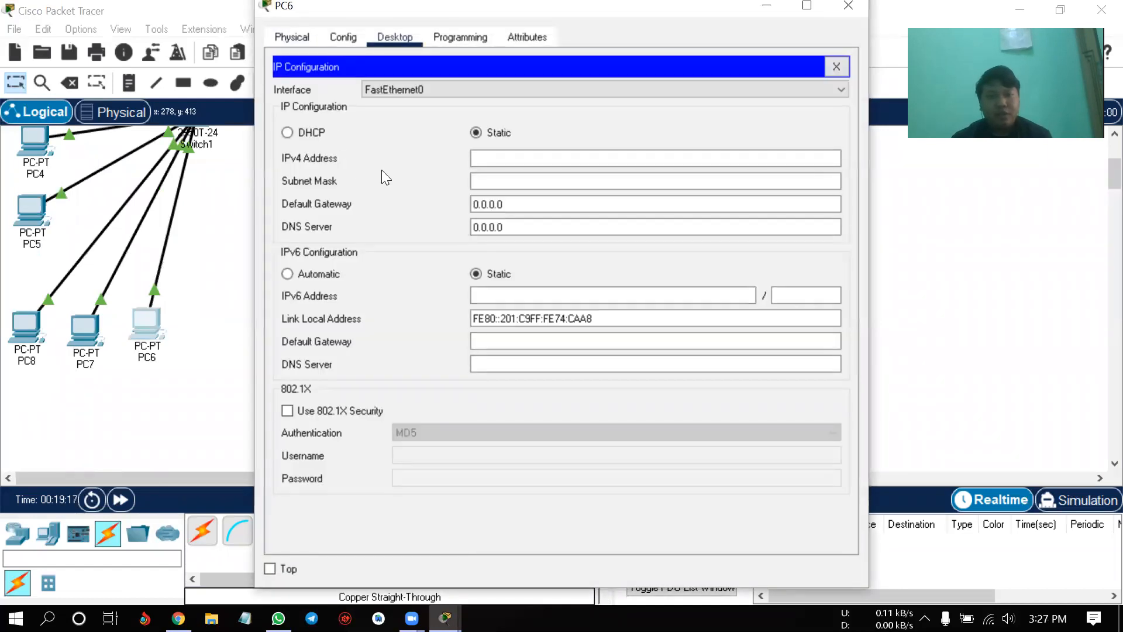
click(495, 166)
text(30.)
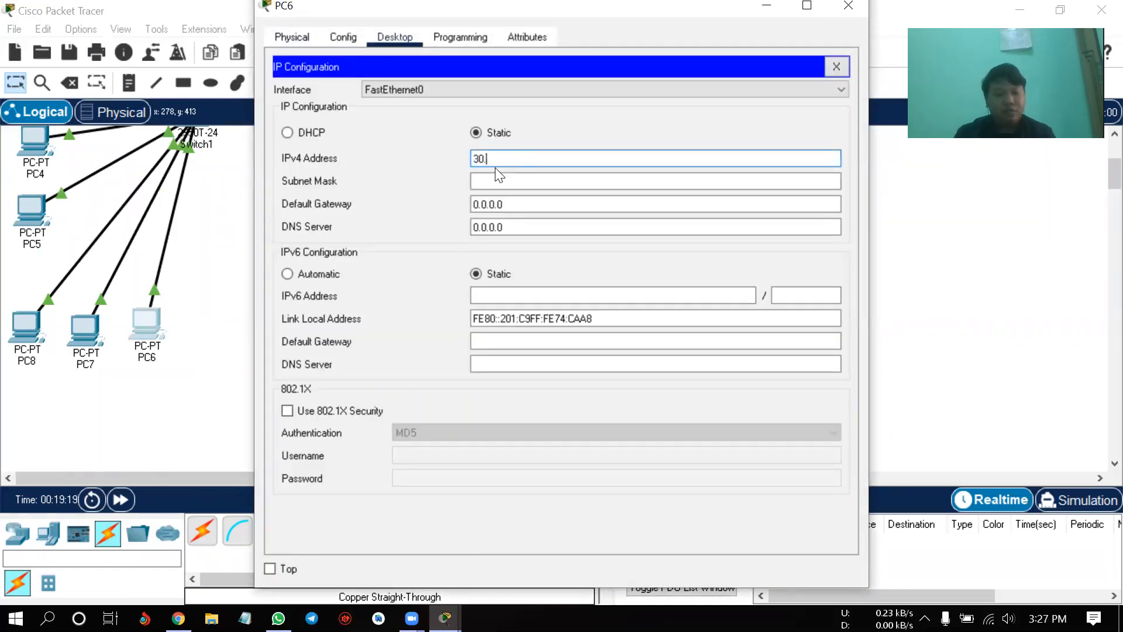
text(30.30.)
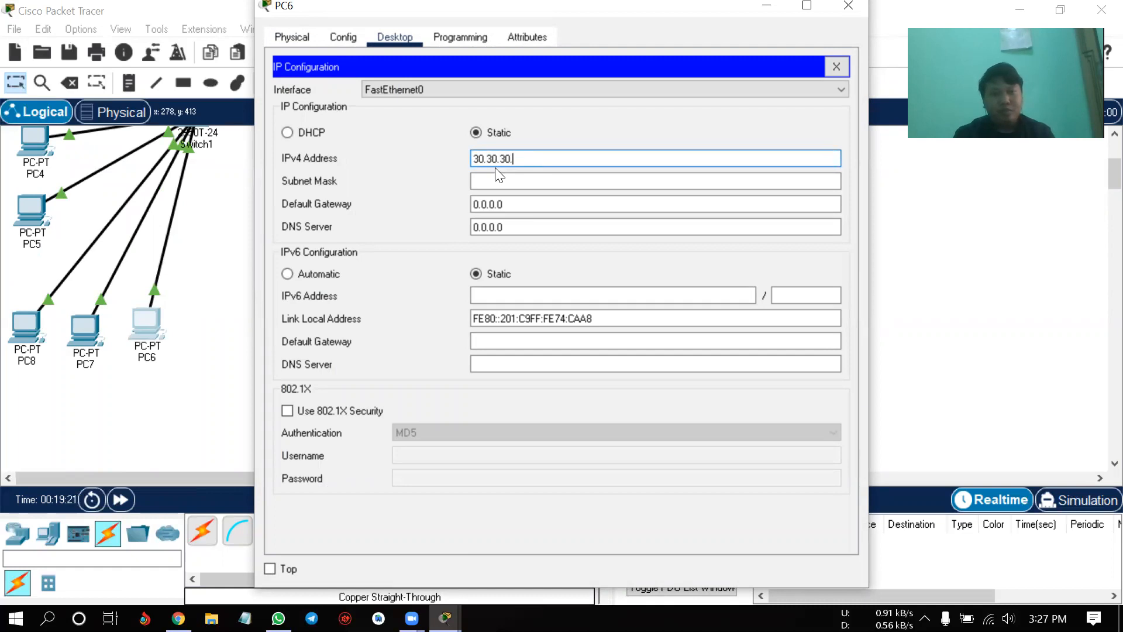
- Set PC6's subnet mask to 255.255.255.0 and its IPv4 default gateway to 30.30.30.1
click(495, 183)
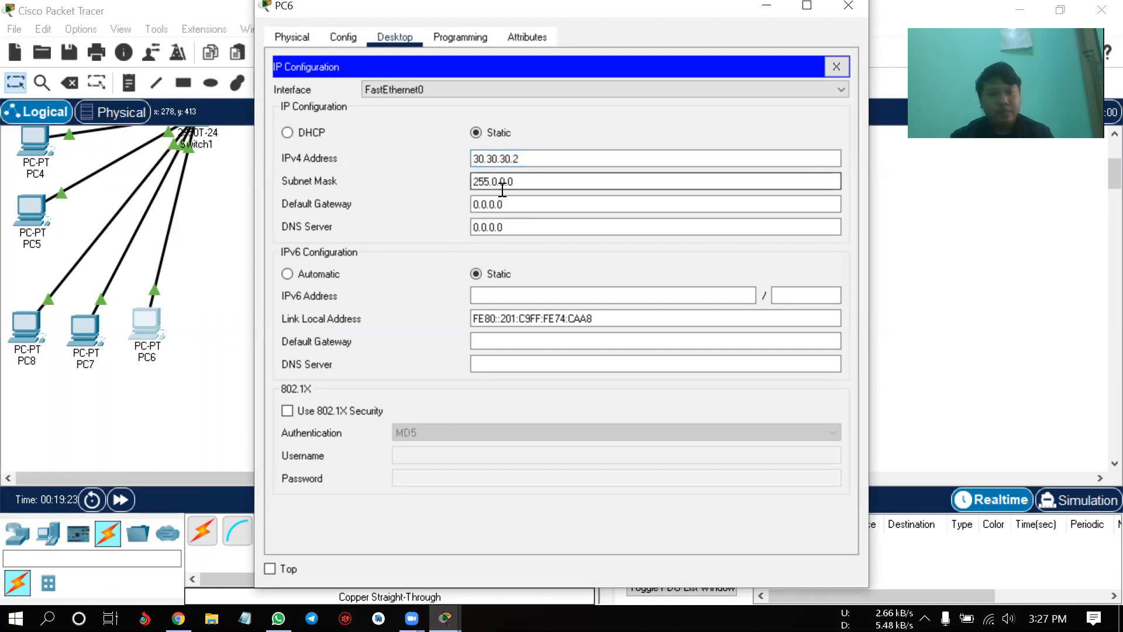
drag(518, 189, 495, 184)
text(255.2)
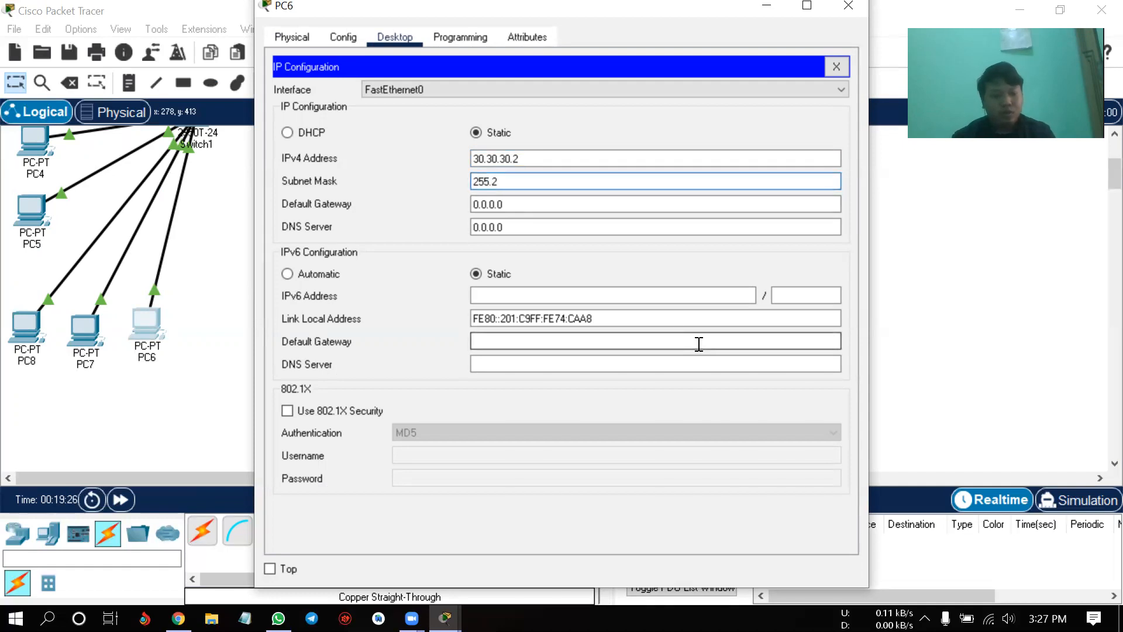
text(55.0)
key(Tab)
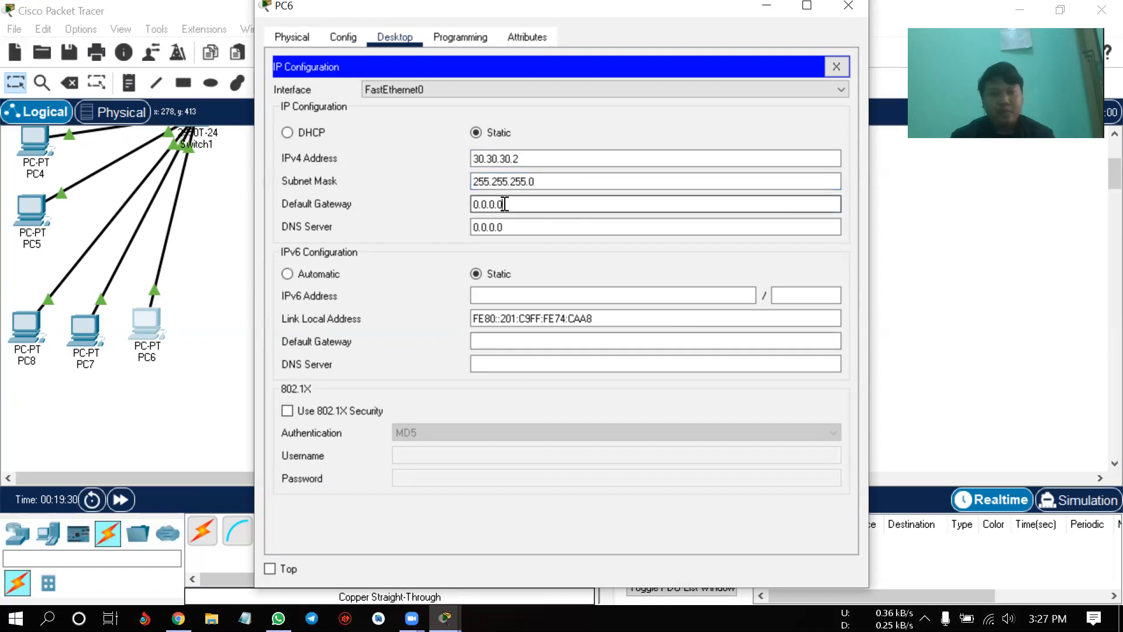
text(3)
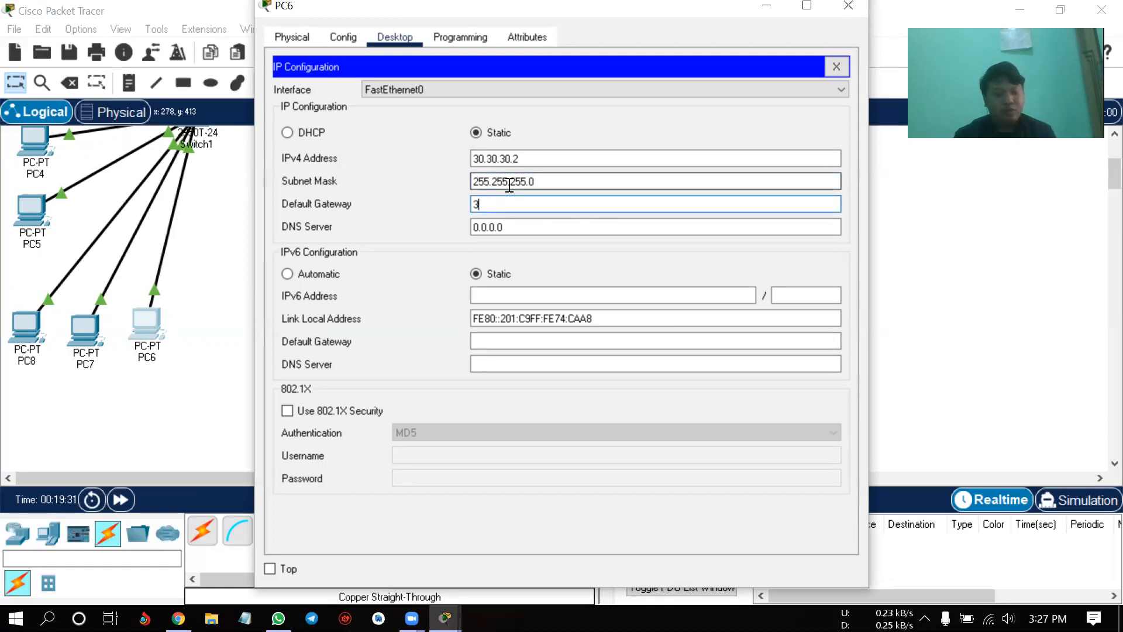
text(0.30.30.1)
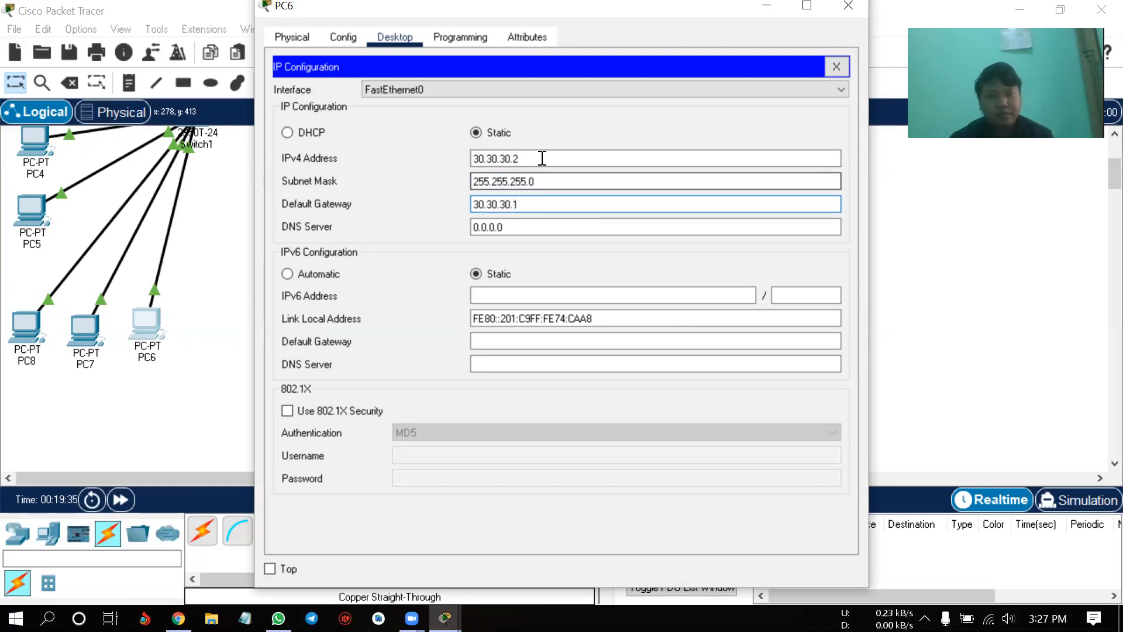
- Copy the IPv4 default gateway address from PC6's IP configuration
double_click(532, 208)
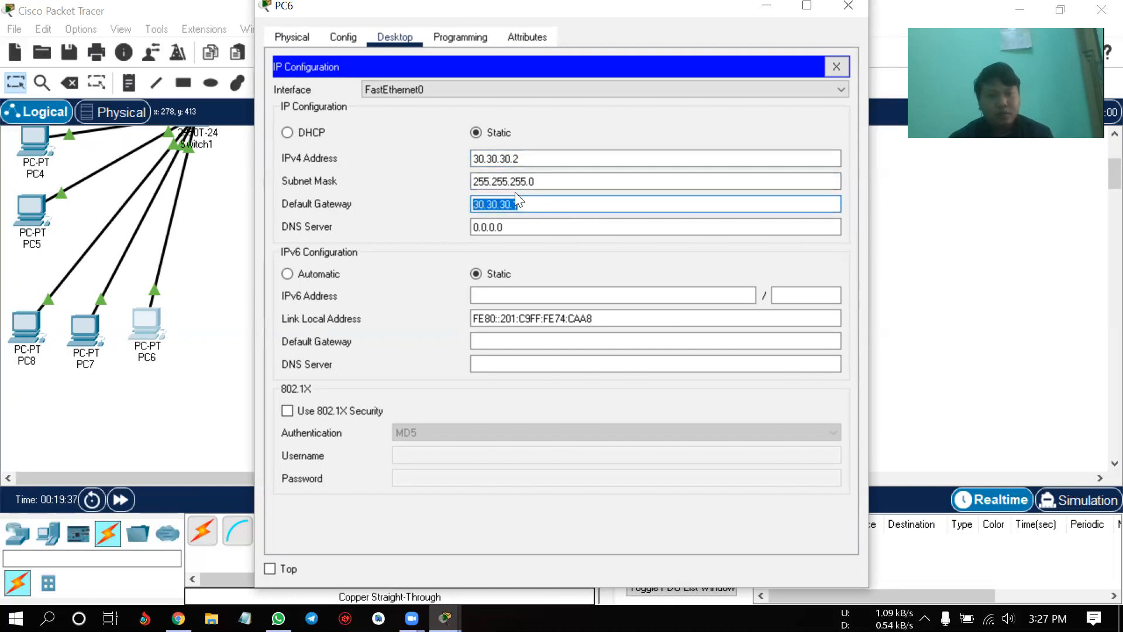
right_click(498, 205)
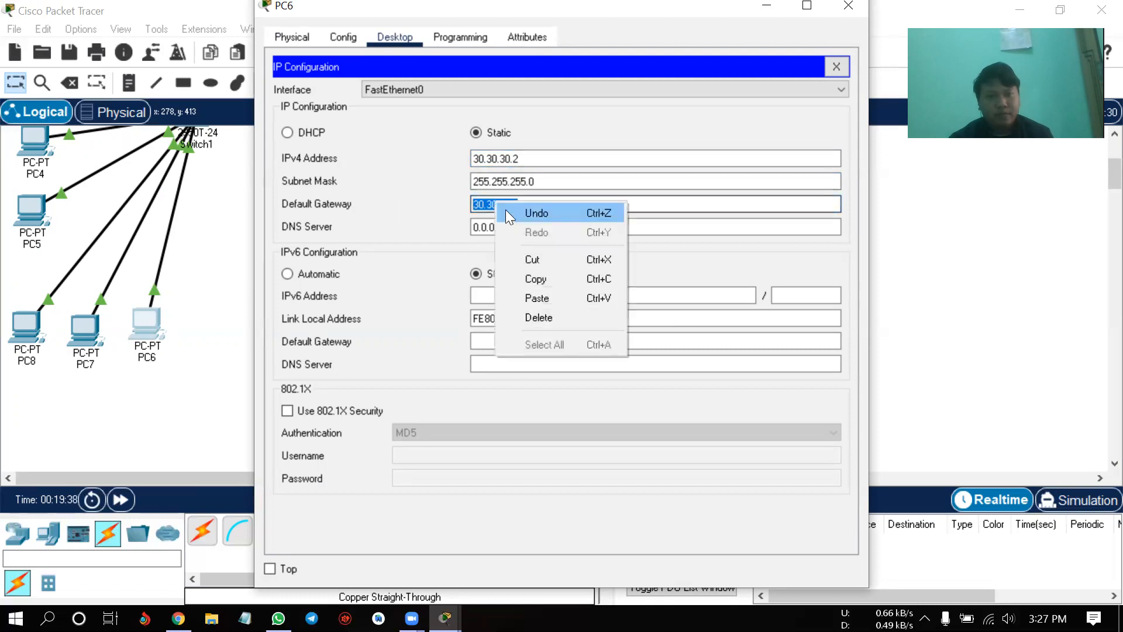
click(554, 280)
- Paste the copied address into PC7's IPv4 address and change its last octet to make it 30.30.30.3
click(79, 348)
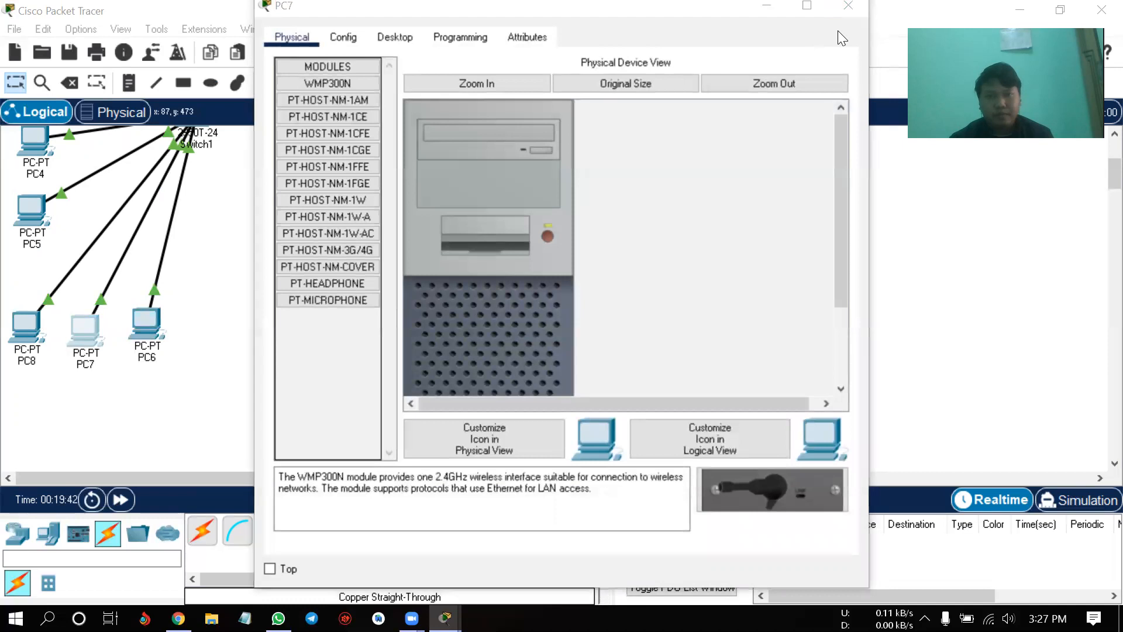
click(846, 6)
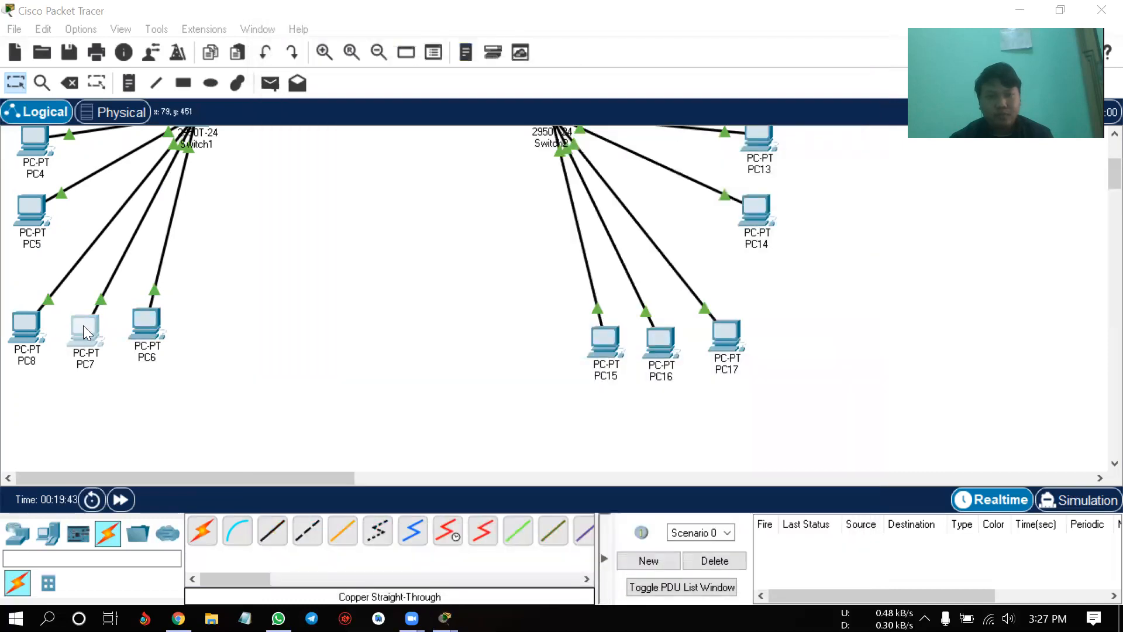
click(85, 329)
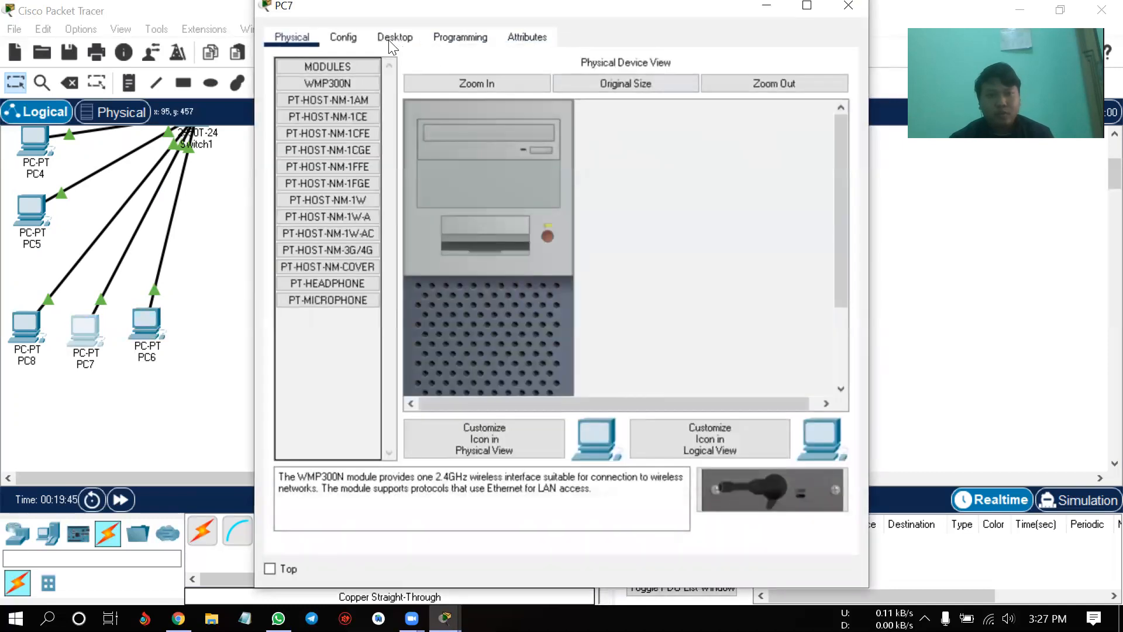
click(395, 37)
click(338, 123)
click(534, 157)
right_click(534, 157)
click(598, 248)
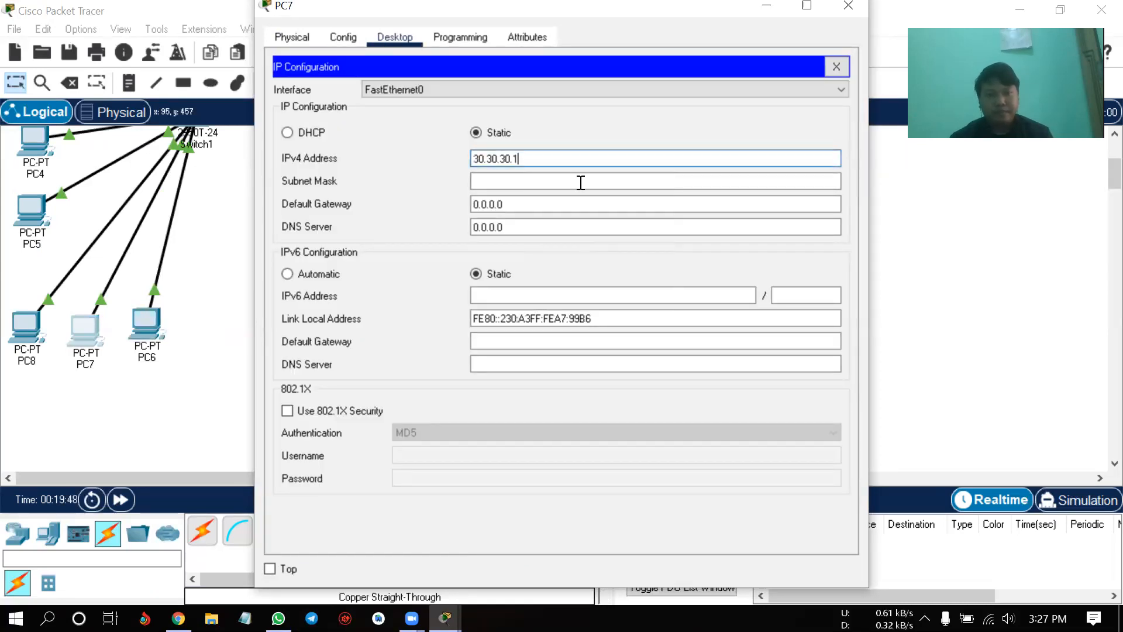
key(BackSpace)
text(3)
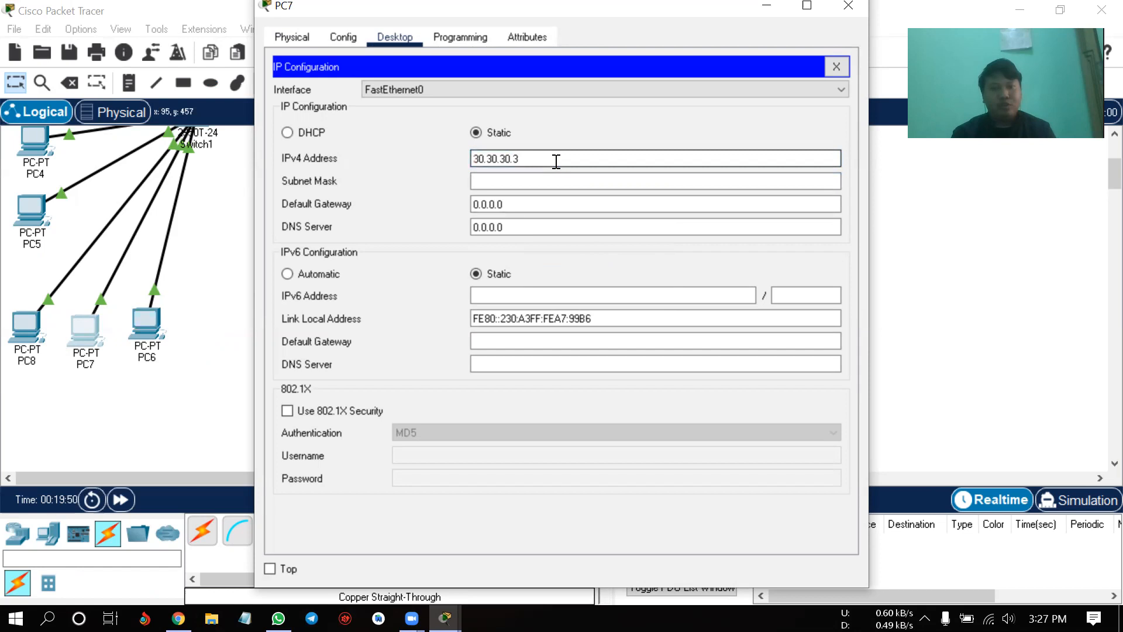
- Set PC7's subnet mask to 255.255.255.0
click(542, 181)
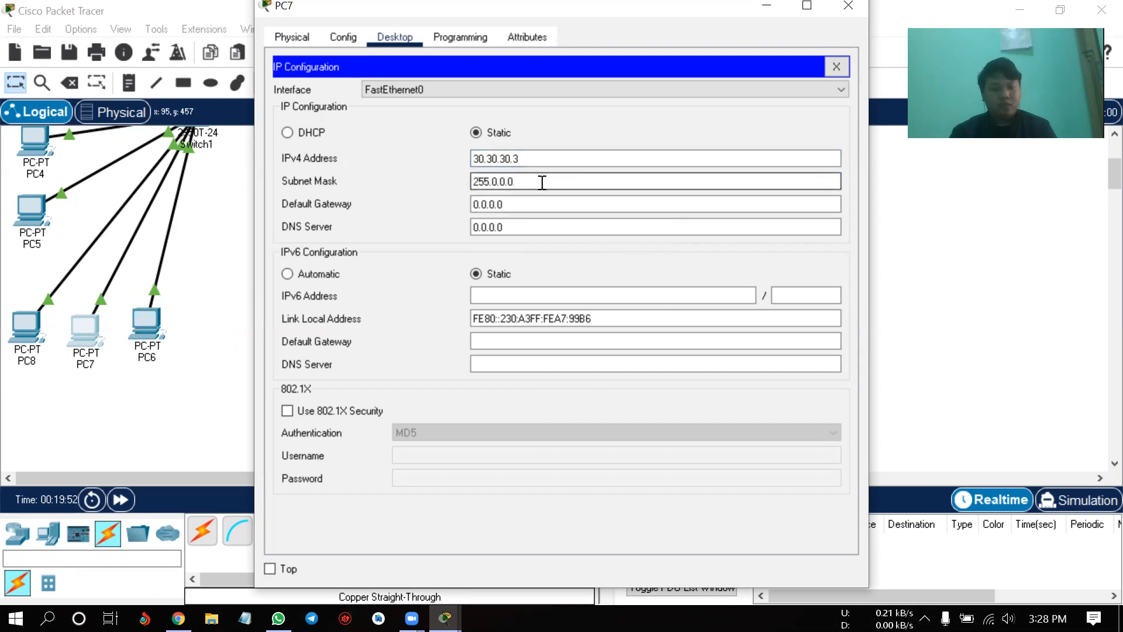
key(BackSpace)
key(BackSpace)
key(BackSpace)
key(BackSpace)
text(255)
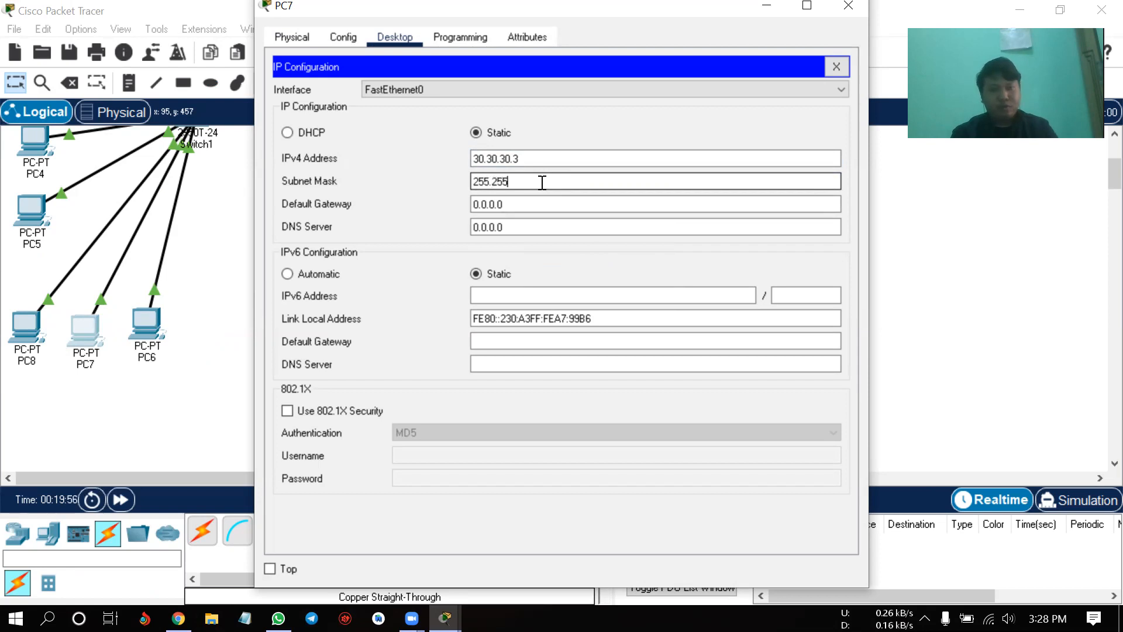
text(.255.0)
- Set PC7's IPv4 default gateway to 30.30.30.1 and close its settings
click(521, 205)
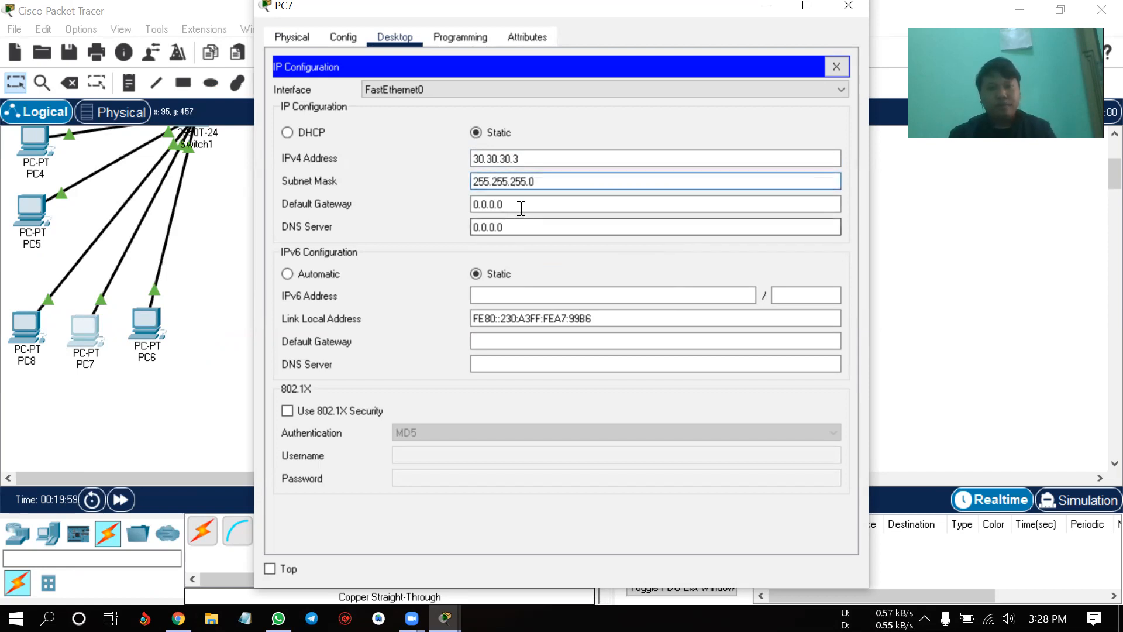
drag(503, 204, 457, 204)
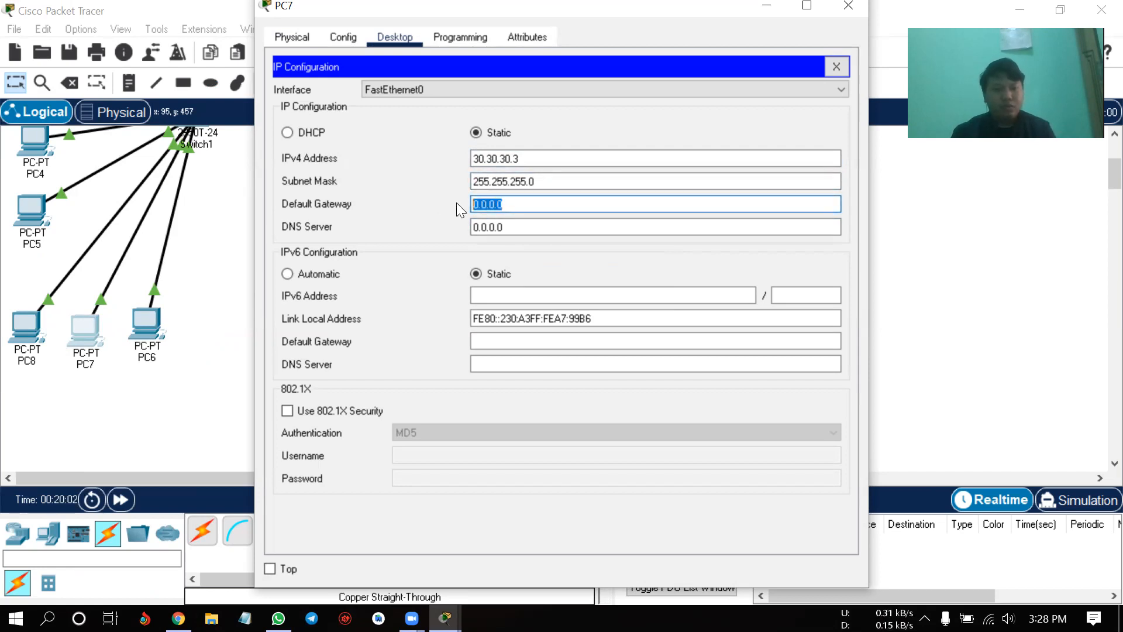
text(30.30.30.1)
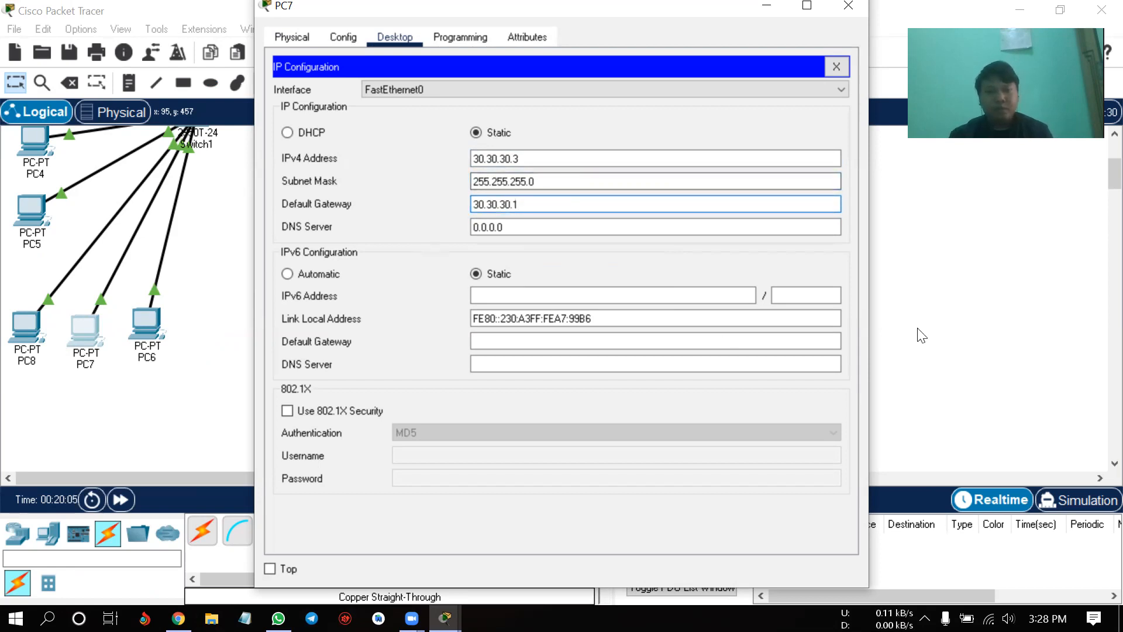
click(849, 6)
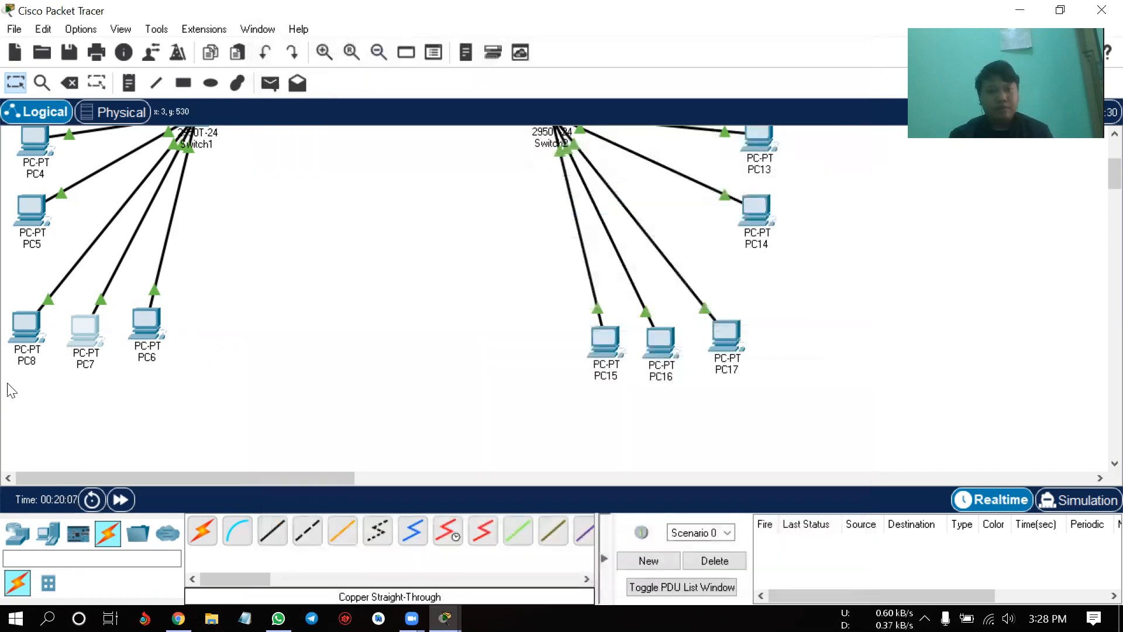
- Open PC8's IP configuration, paste the copied address as its IPv4 address and change the last octet to make it 30.30.30.4
click(33, 338)
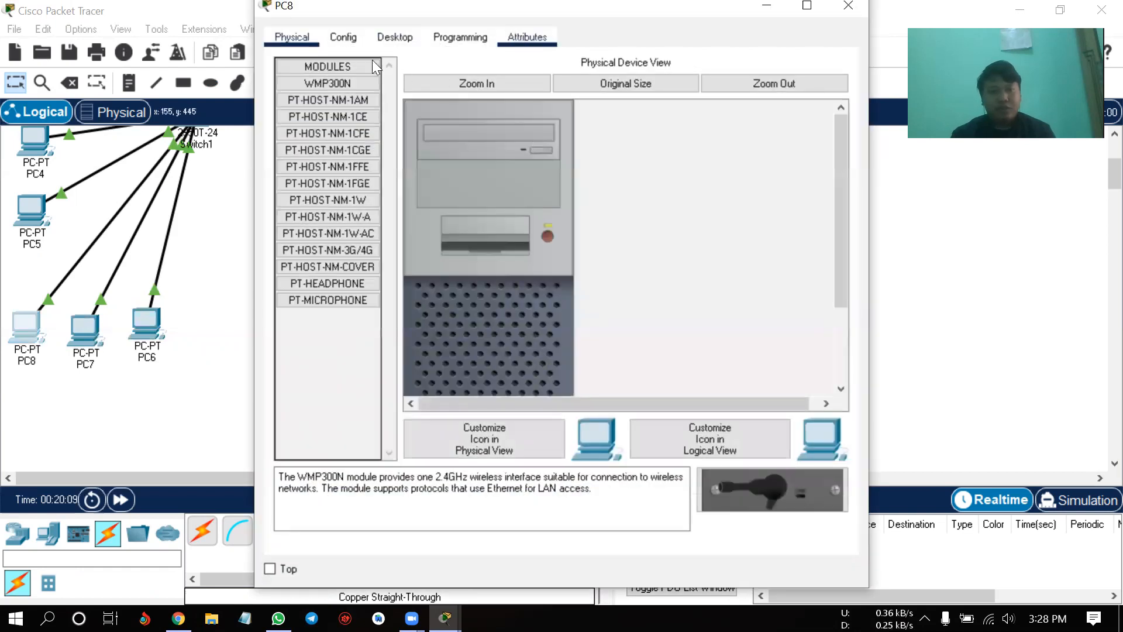
click(391, 42)
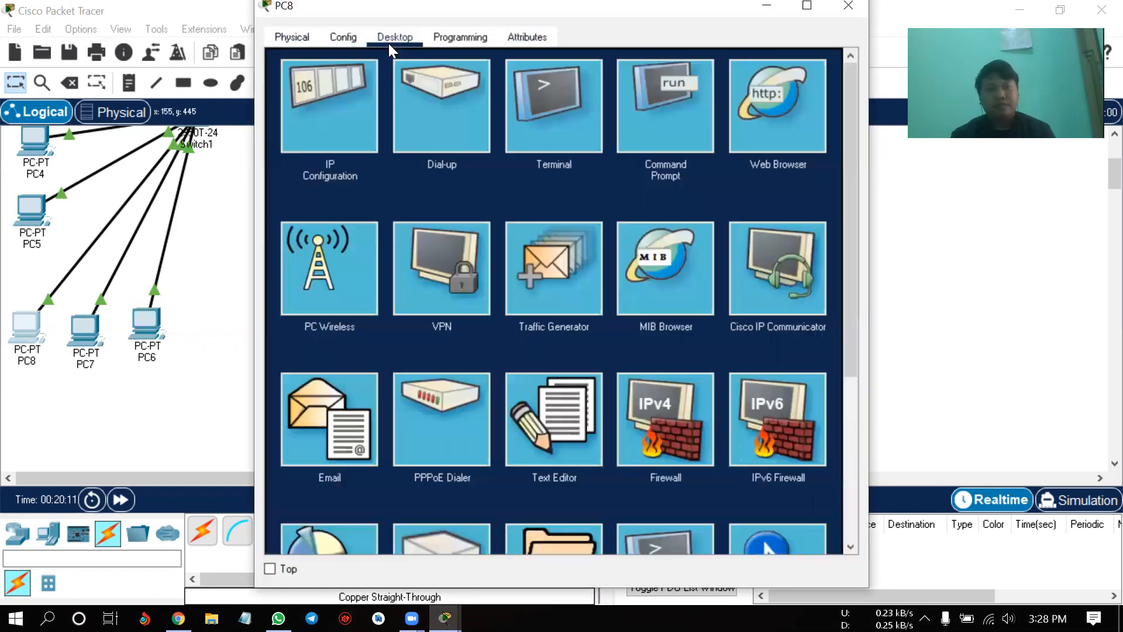
click(354, 110)
click(612, 164)
right_click(610, 163)
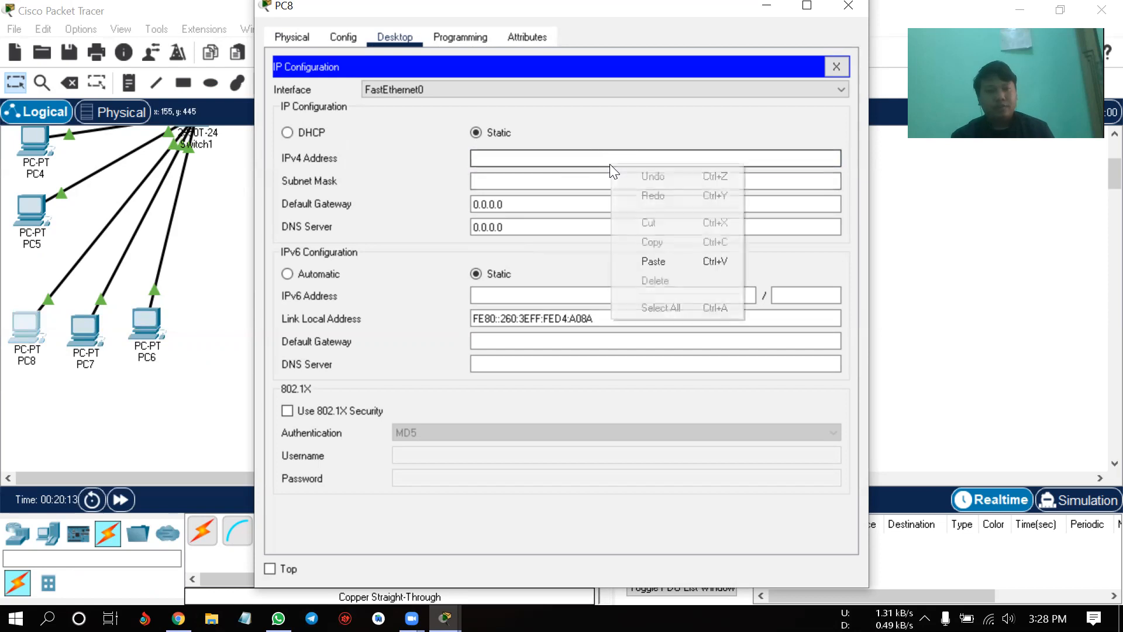
click(678, 262)
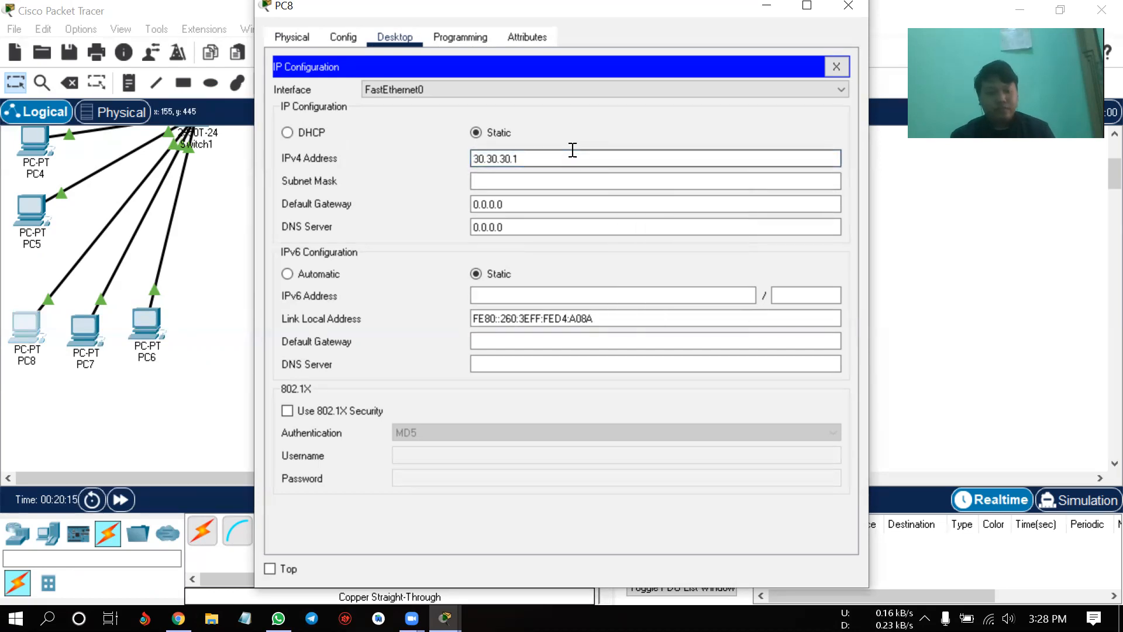
- Set PC8's subnet mask to 255.255.255.0 and its IPv4 default gateway to 30.30.30.1, and close its settings
click(548, 184)
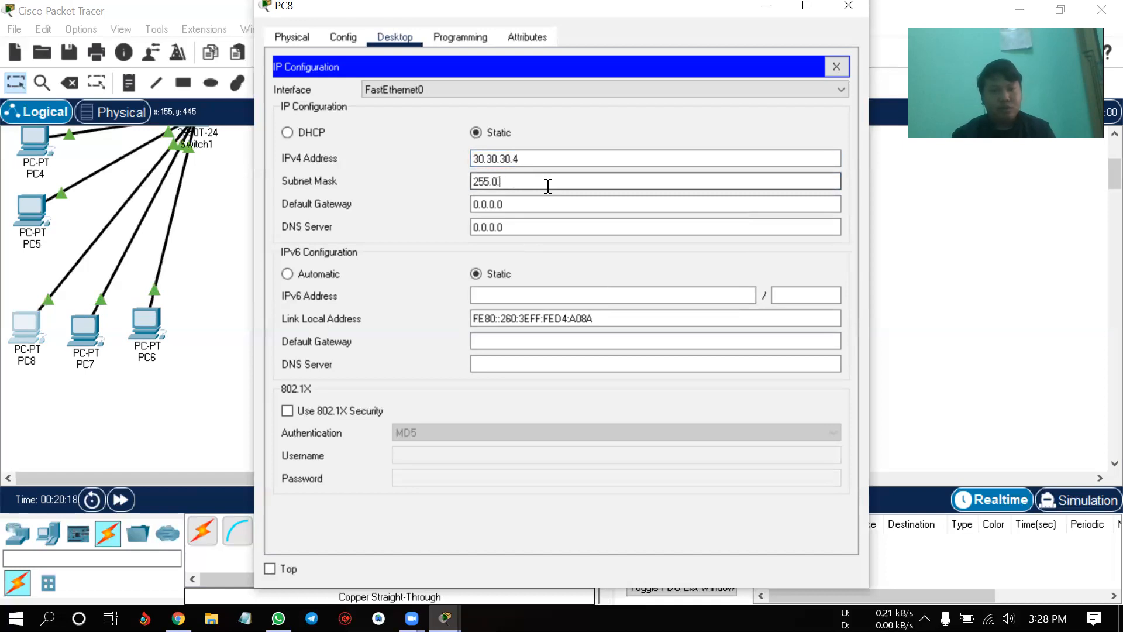
text(255.255.)
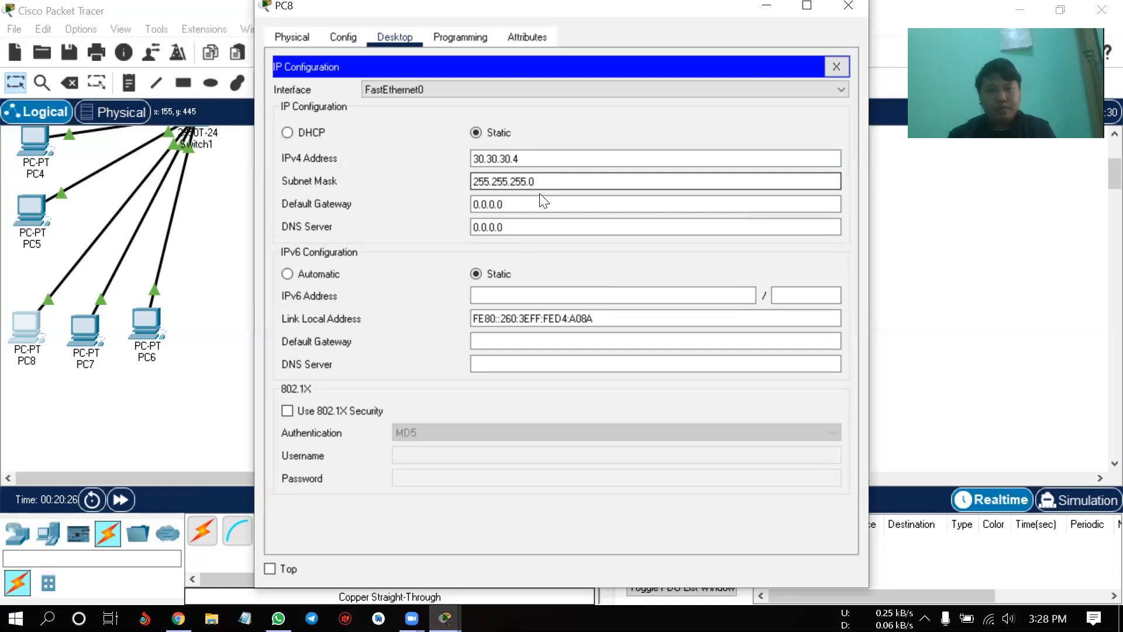
click(530, 202)
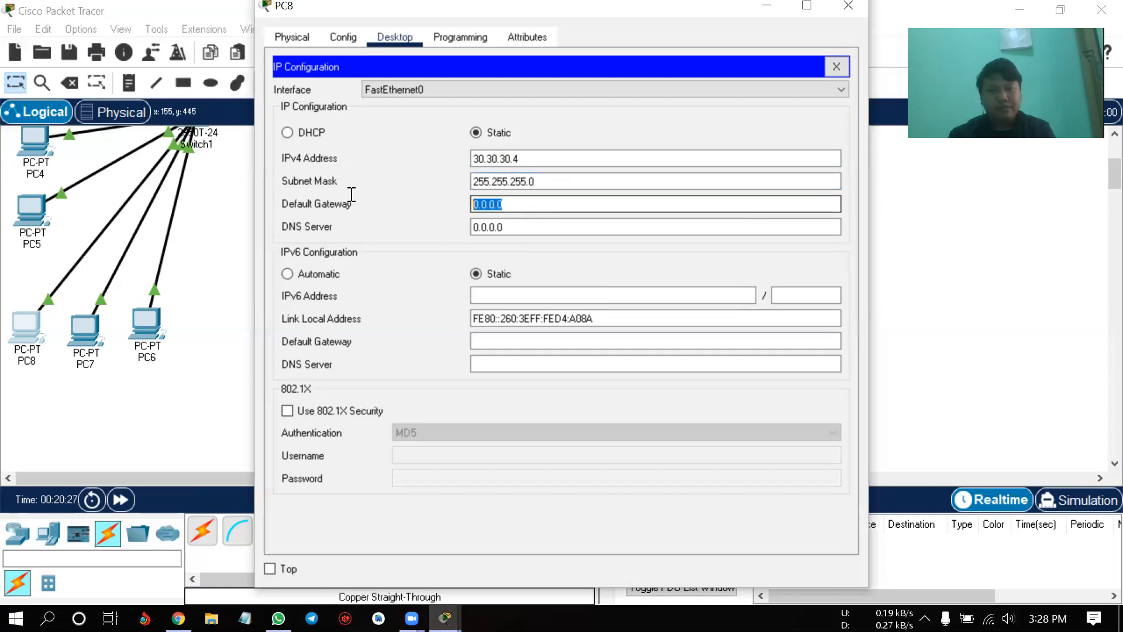
right_click(505, 202)
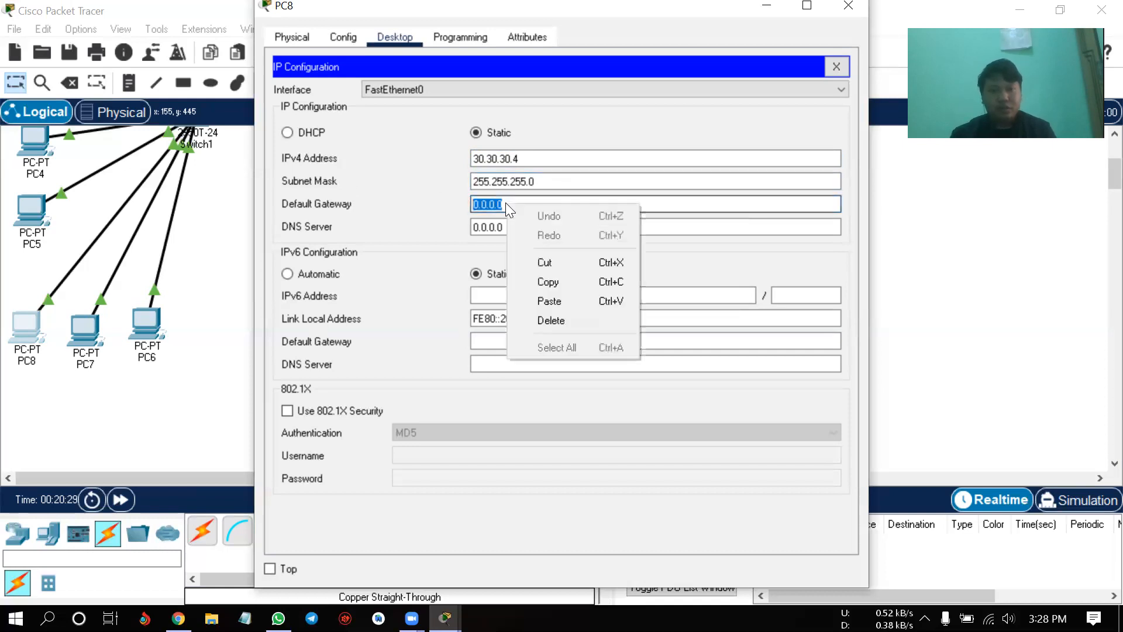
click(574, 302)
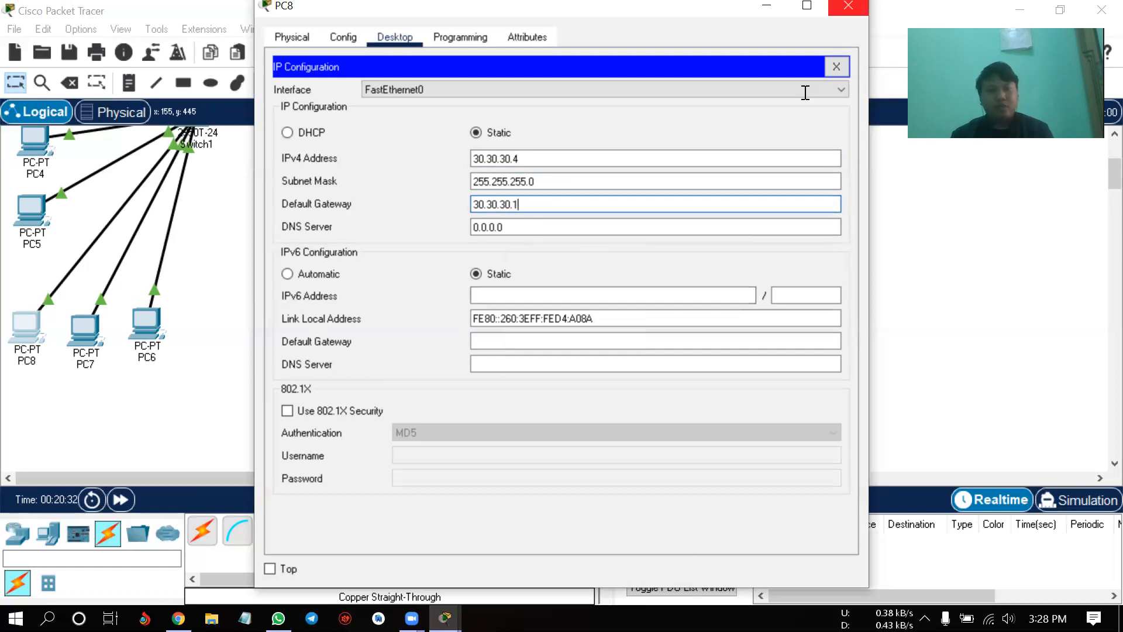
click(848, 6)
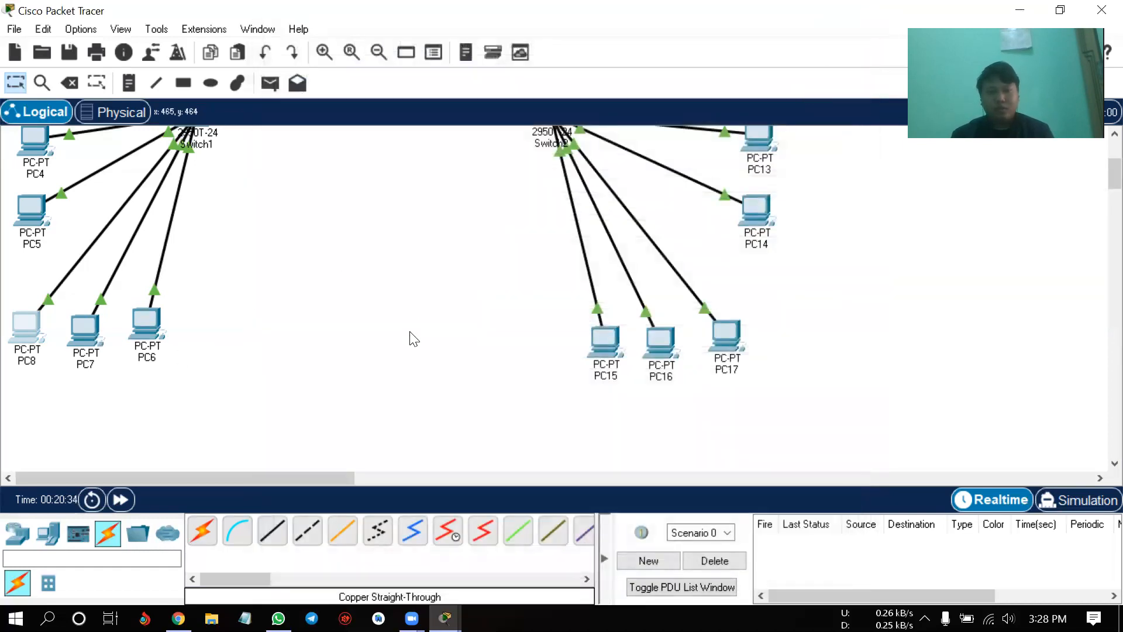
- Open PC15's IP configuration, paste the copied address as its IPv4 address and change the last octet to make it 30.30.30.5
scroll(413, 341, up, 3)
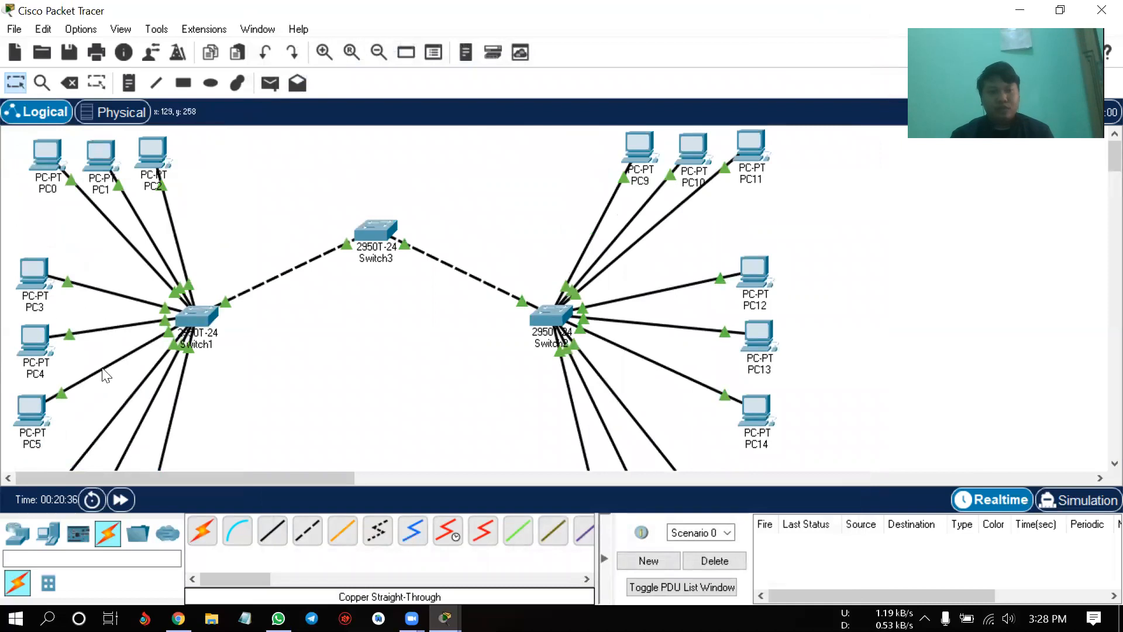
scroll(454, 361, down, 3)
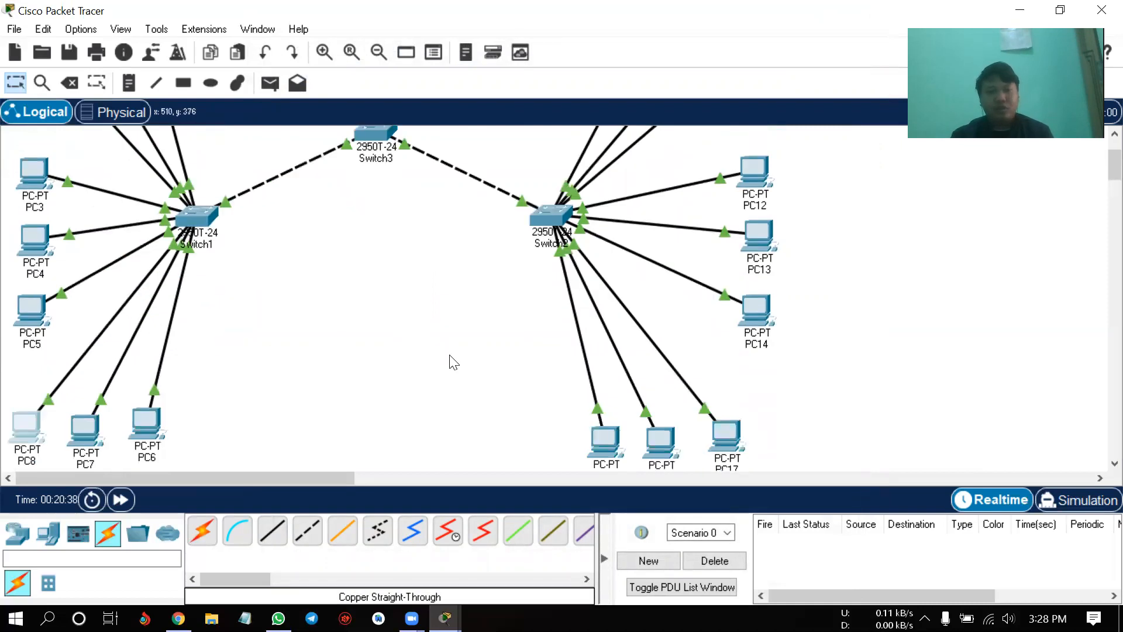
scroll(492, 380, up, 1)
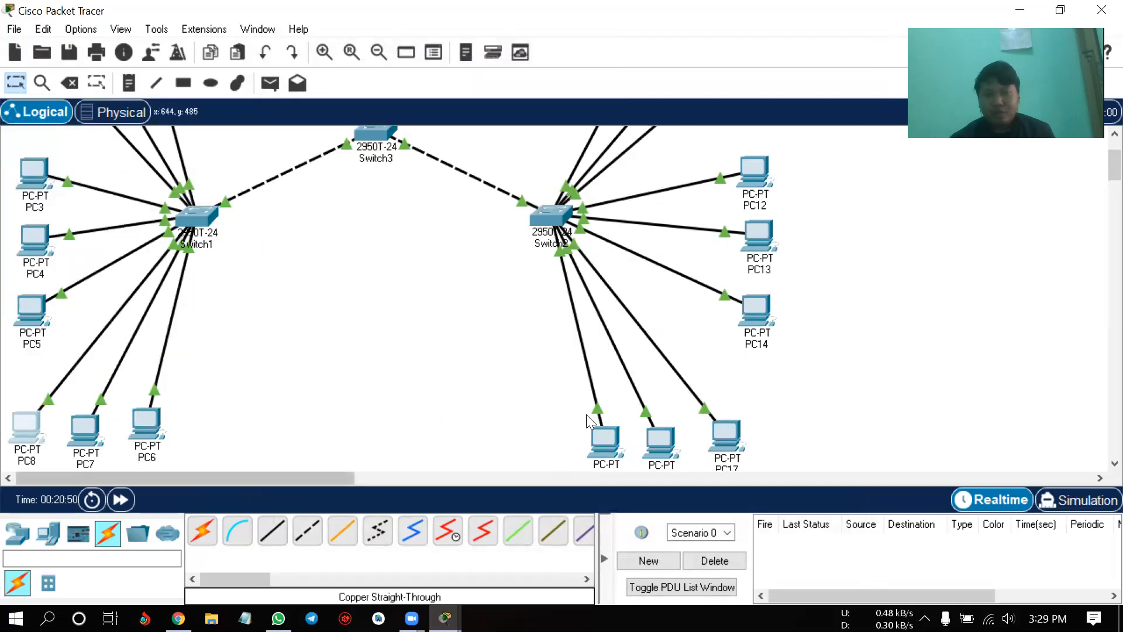
click(603, 437)
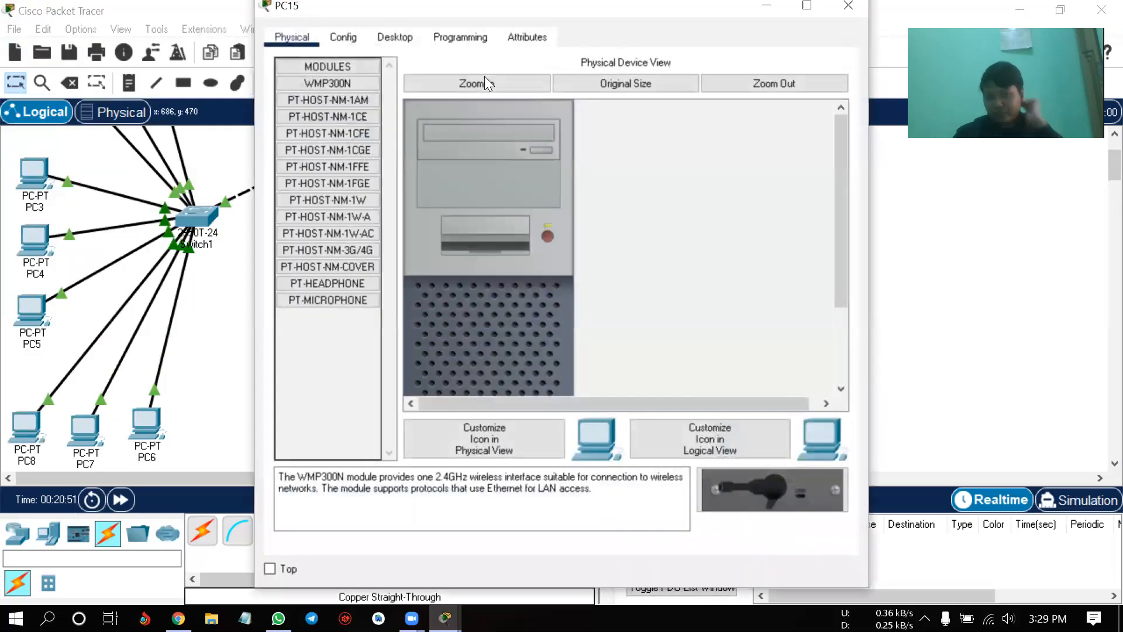
click(394, 37)
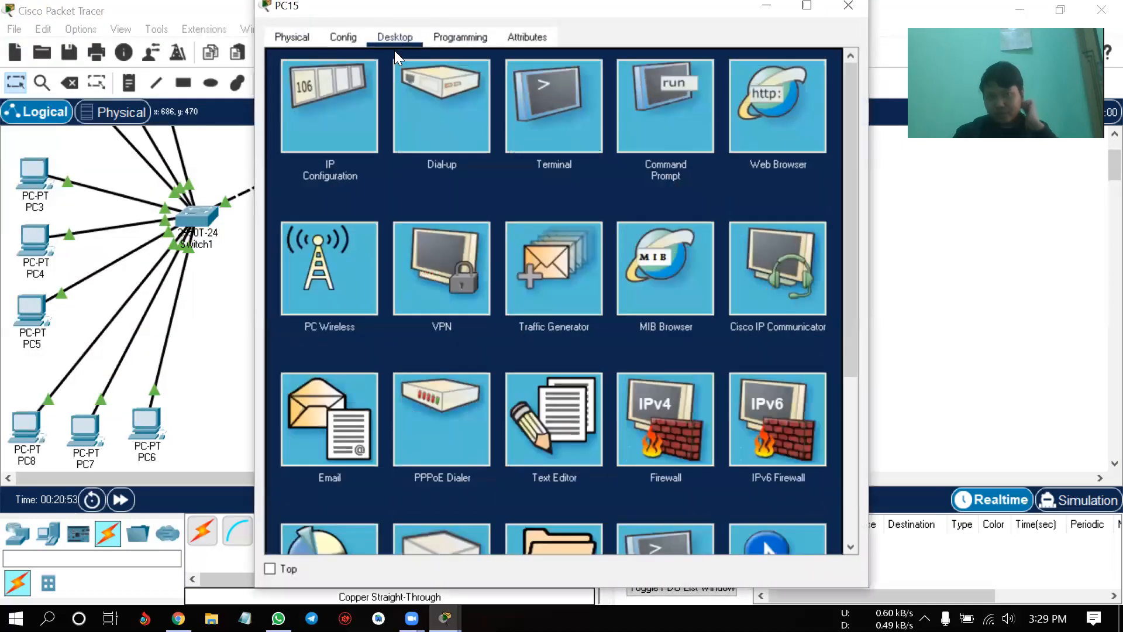
click(339, 97)
click(502, 156)
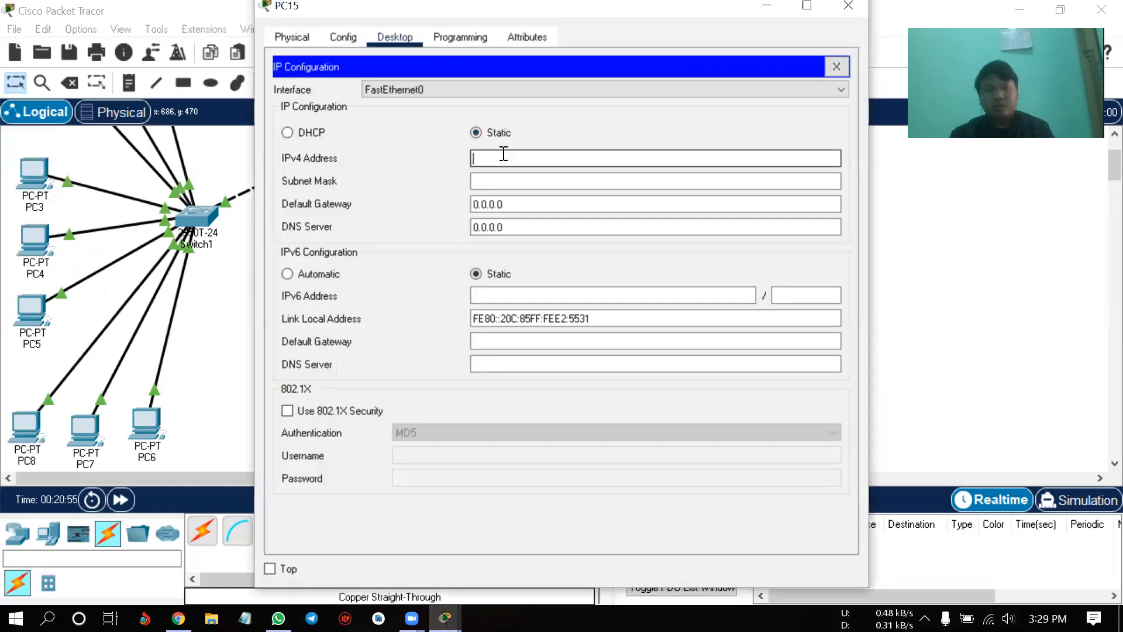
right_click(503, 155)
click(568, 251)
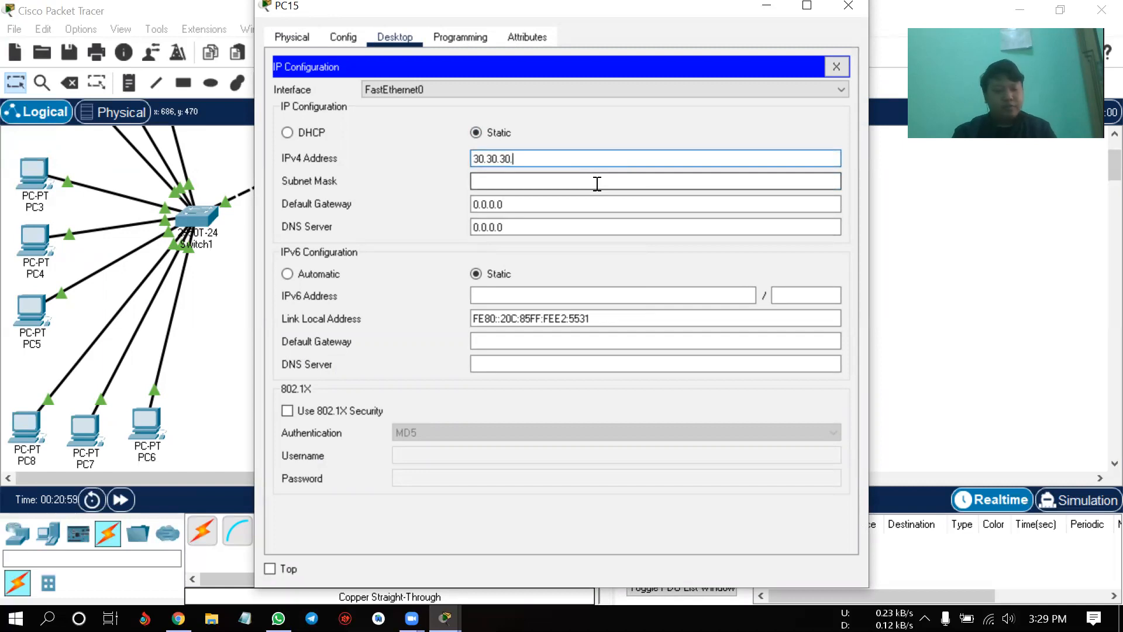
- Set PC15's subnet mask to 255.255.255.0
click(592, 183)
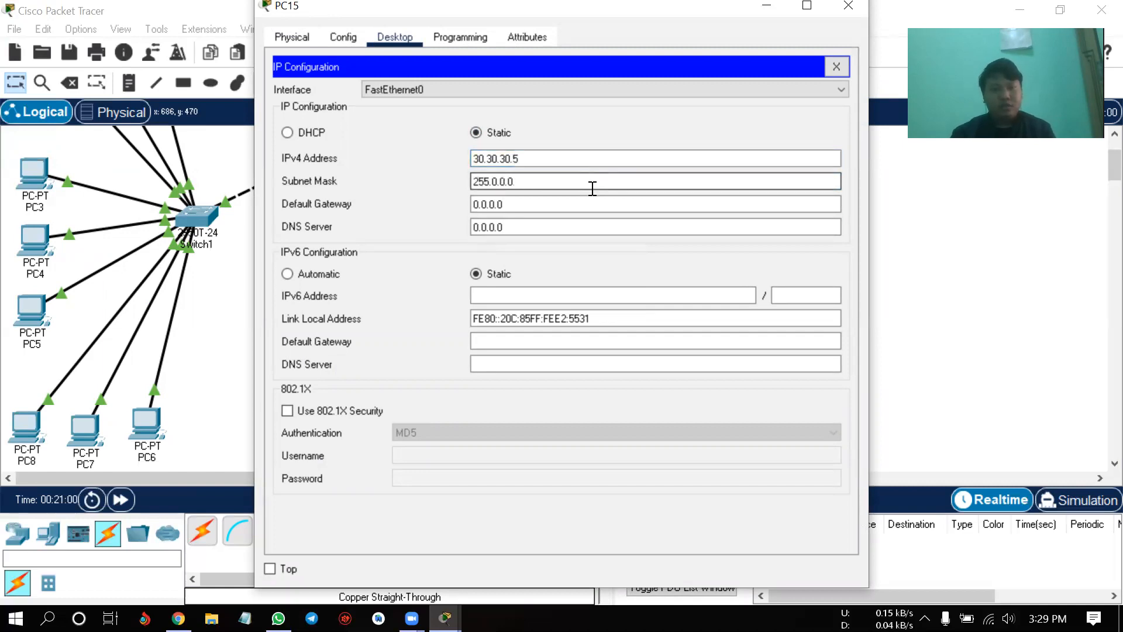
key(BackSpace)
key(BackSpace)
key(BackSpace)
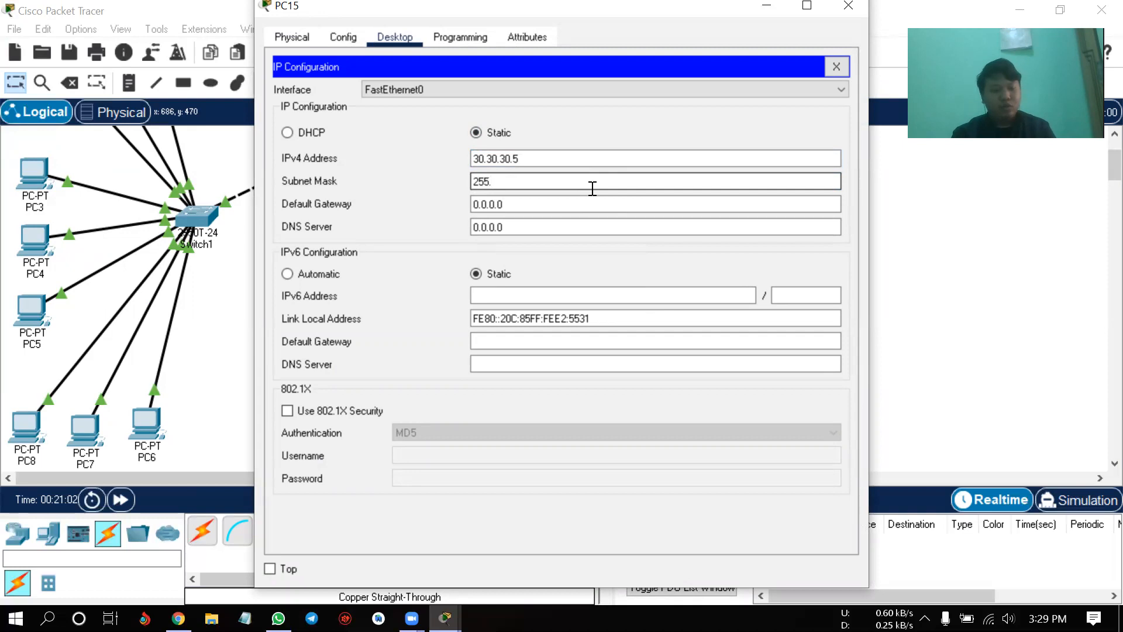
text(255.255.0)
- Set PC15's IPv4 default gateway to 30.30.30.1 and close its settings
click(560, 204)
double_click(470, 198)
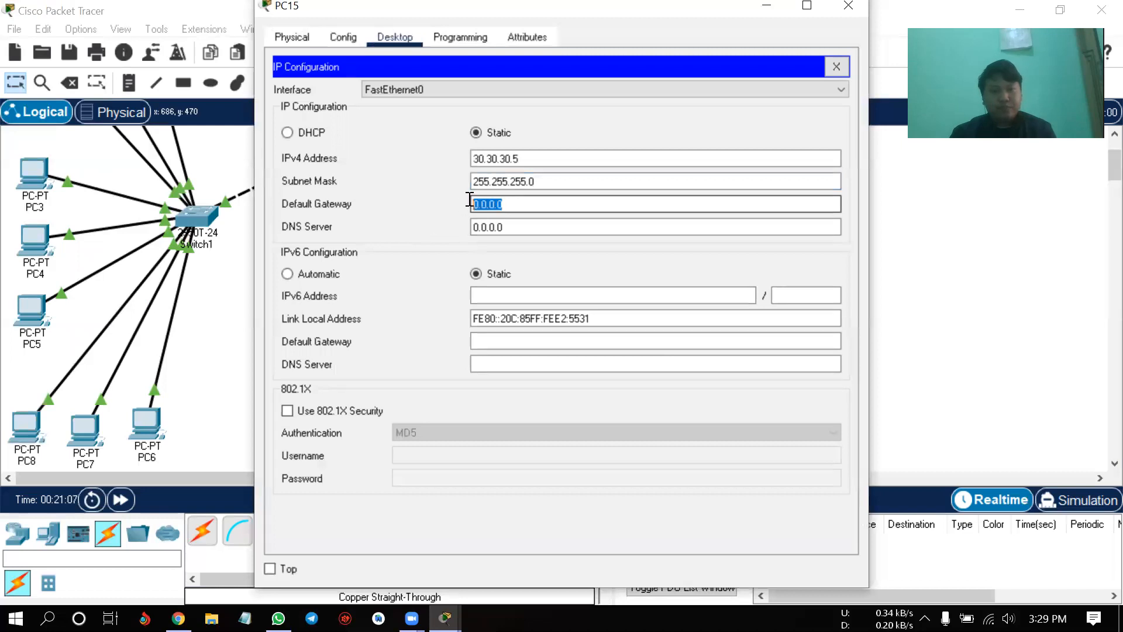
text(30.30.30.1)
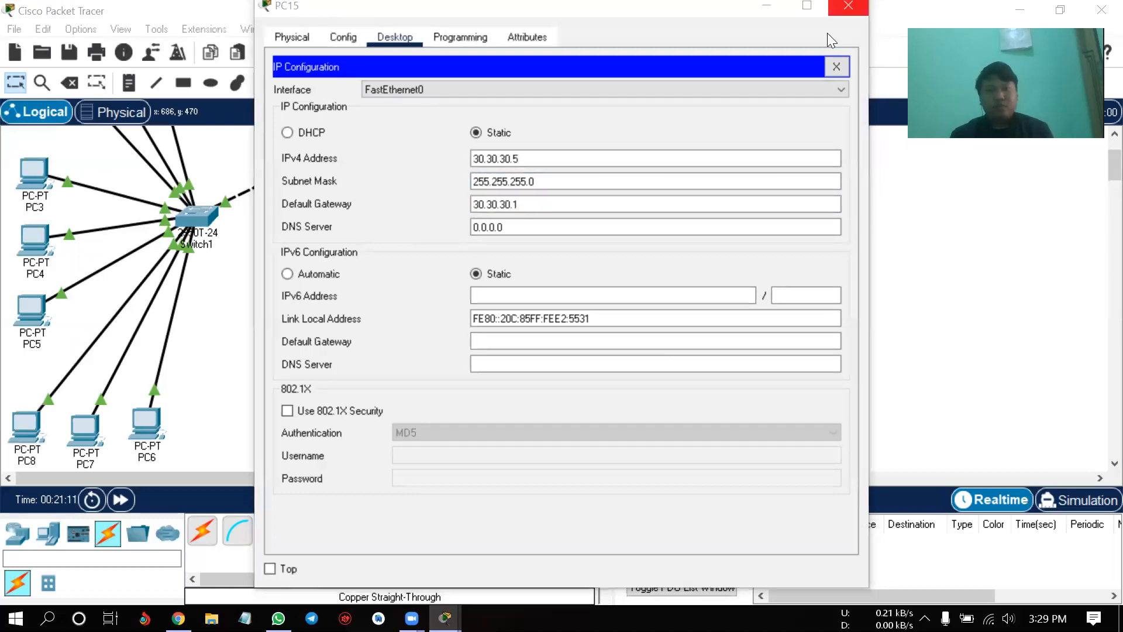
click(848, 5)
- Open PC16's IP configuration and set its IPv4 address to 30.30.30.6
click(670, 445)
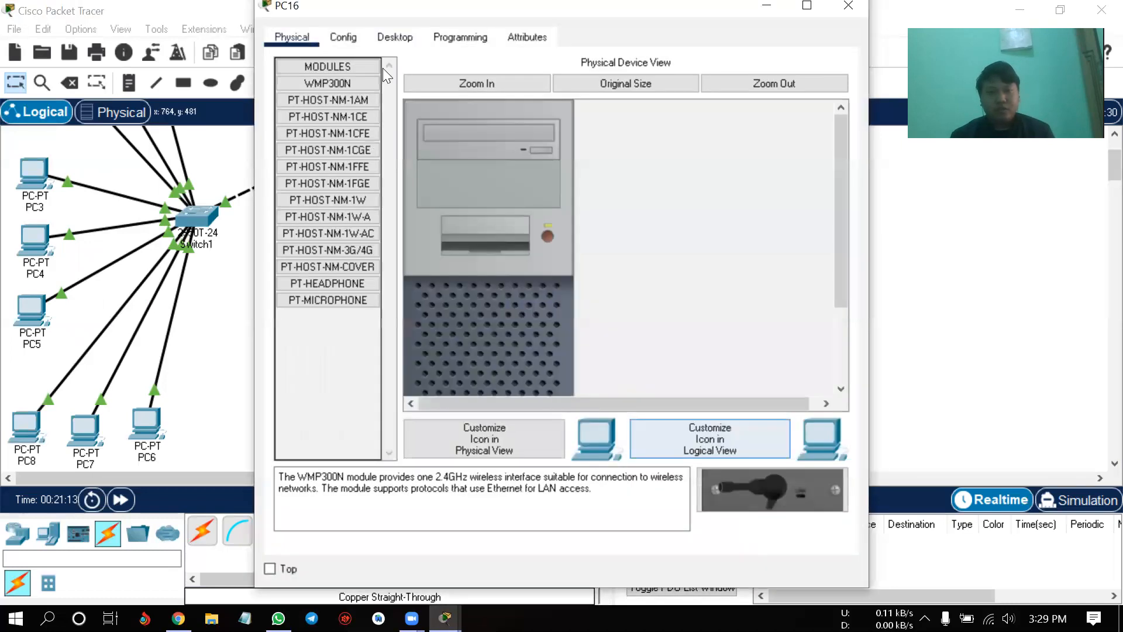
click(409, 36)
click(295, 97)
click(511, 159)
text(30.30.30)
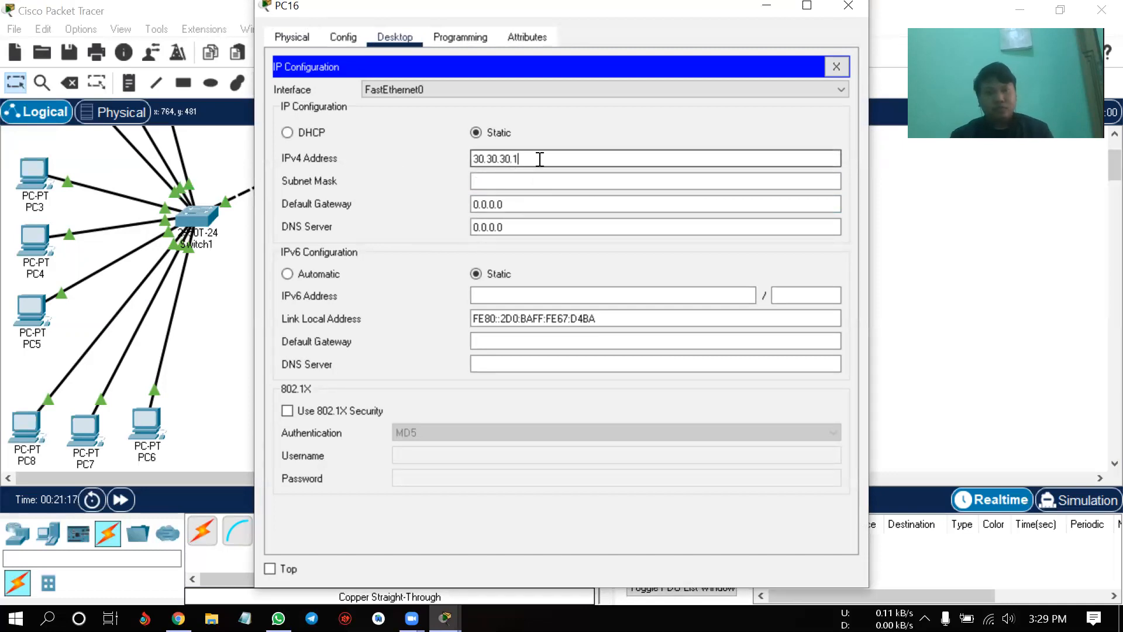
text(.6)
- Set PC16's subnet mask to 255.255.255.0
click(589, 185)
right_click(587, 185)
click(576, 184)
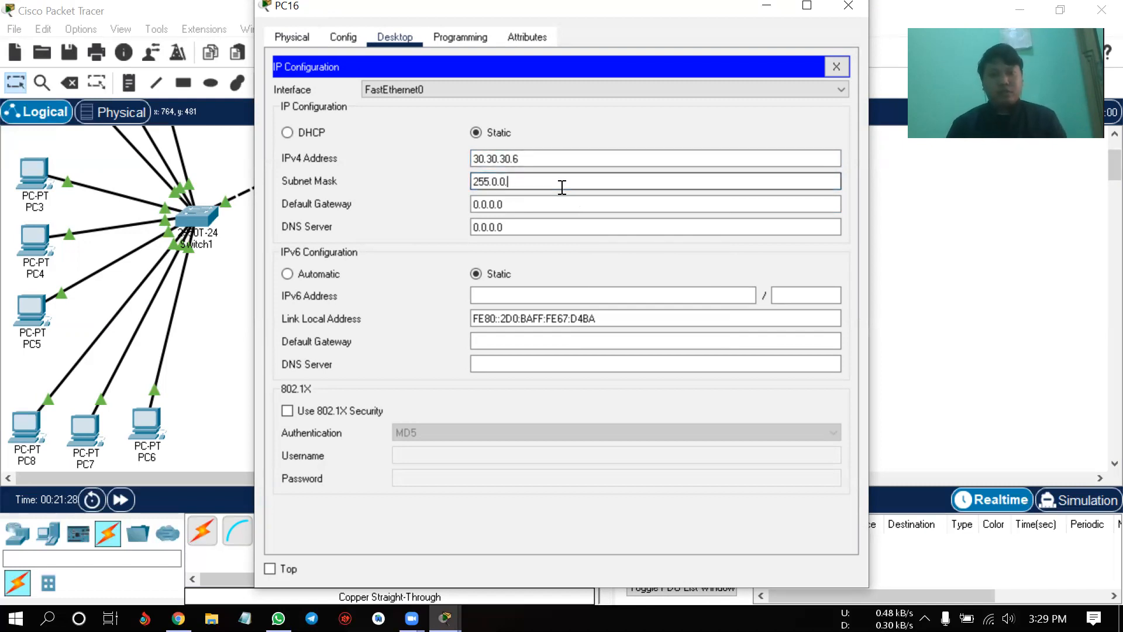
key(BackSpace)
key(BackSpace)
key(BackSpace)
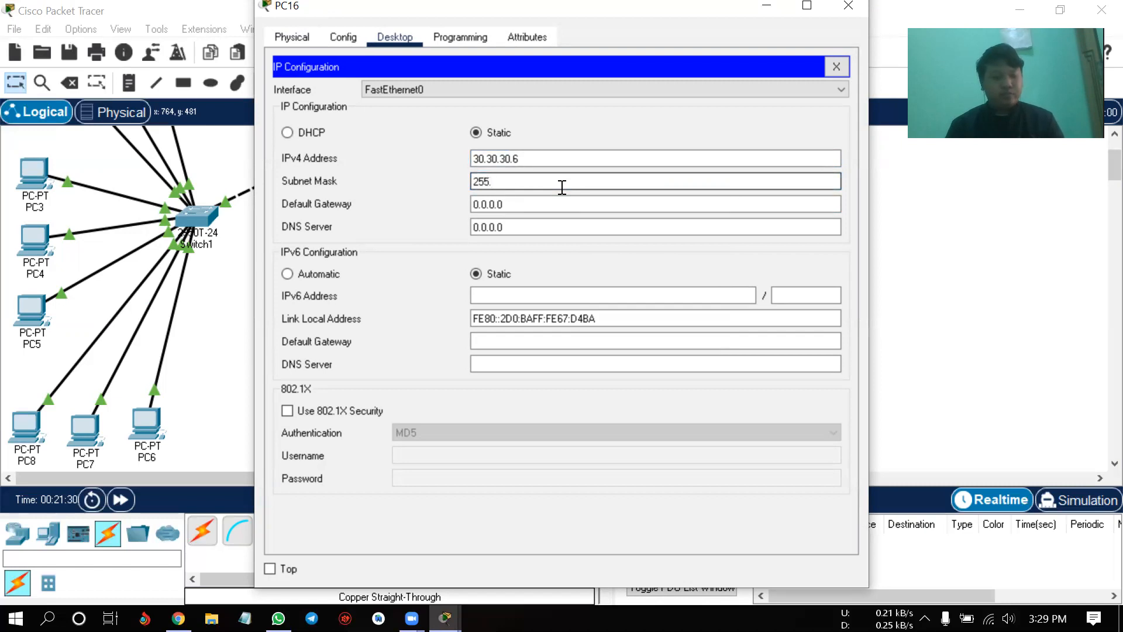
text(255.255.0)
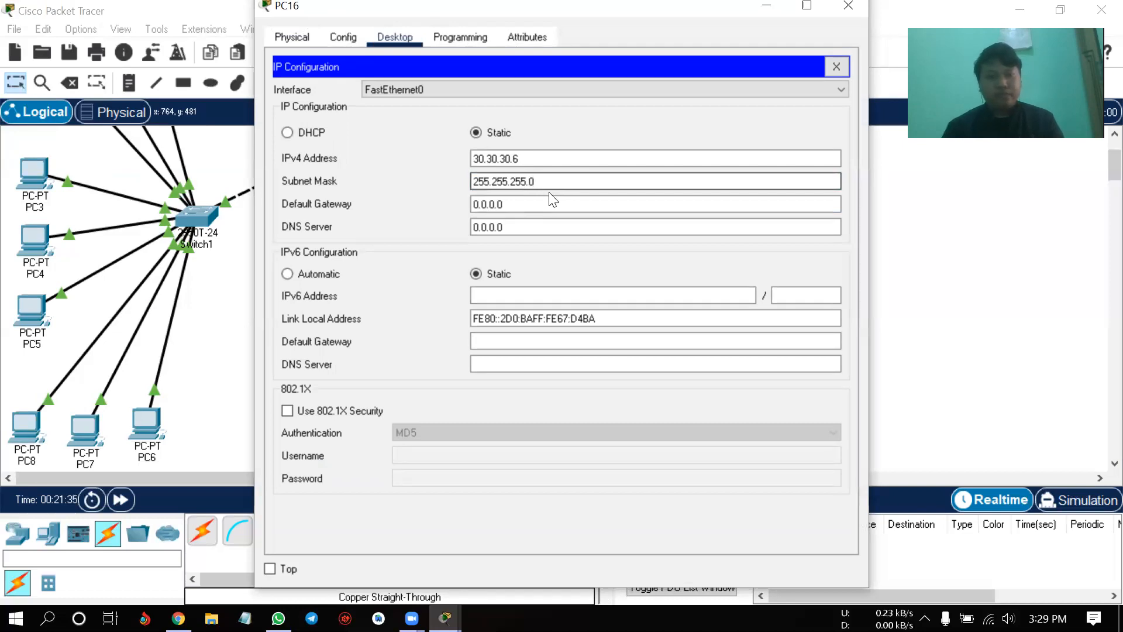
- Set PC16's IPv4 default gateway to 30.30.30.1 and close its settings
key(Tab)
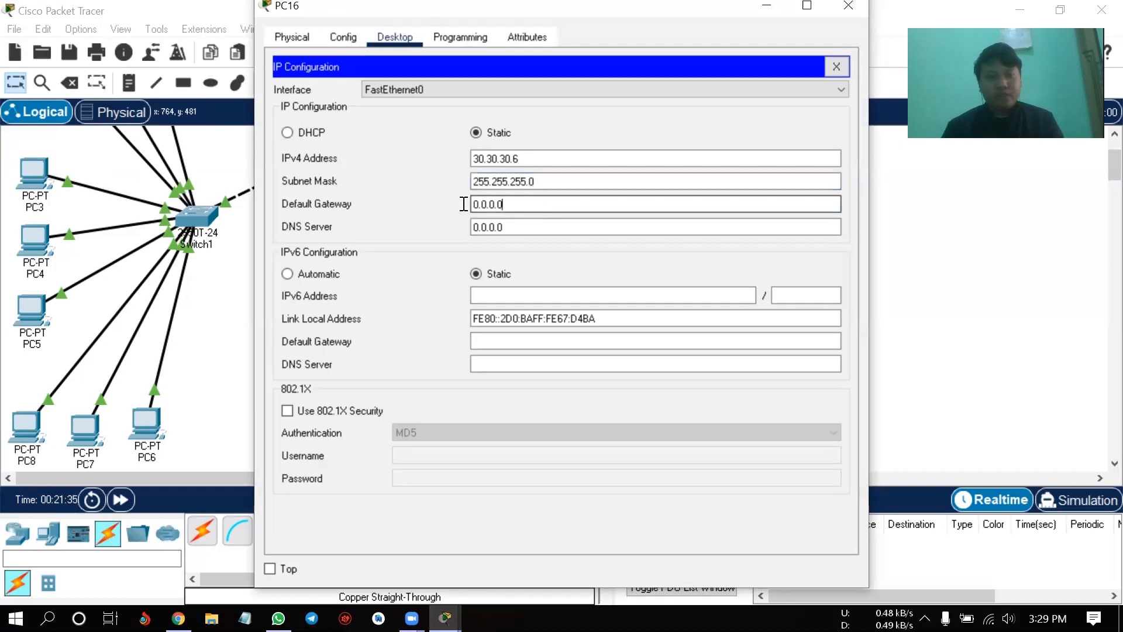
right_click(508, 206)
click(579, 302)
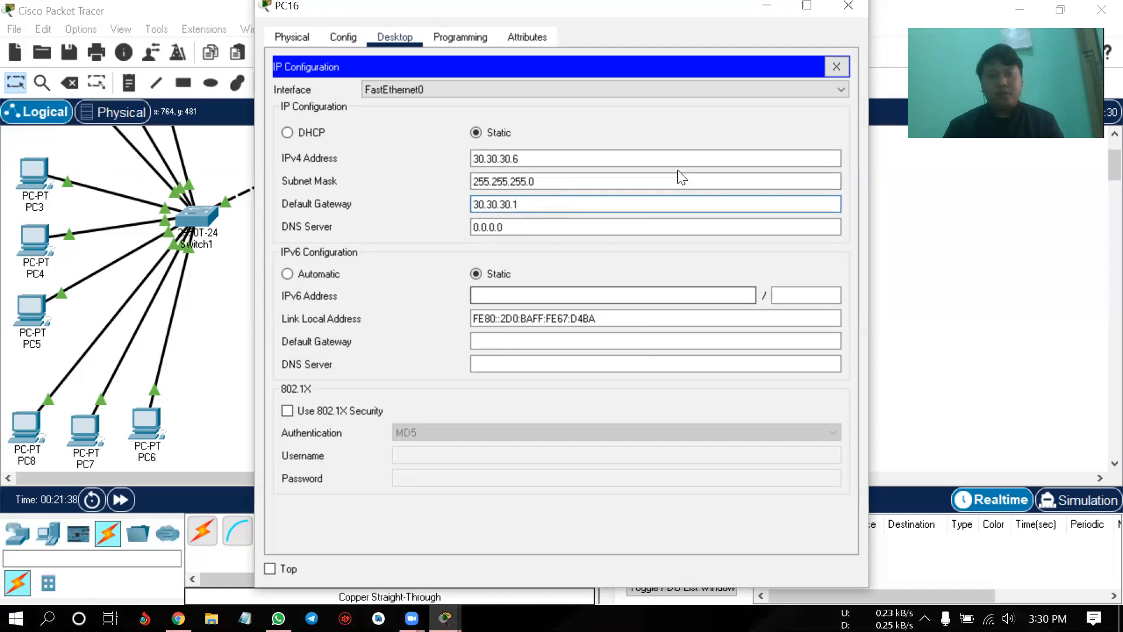
key(alt+Tab)
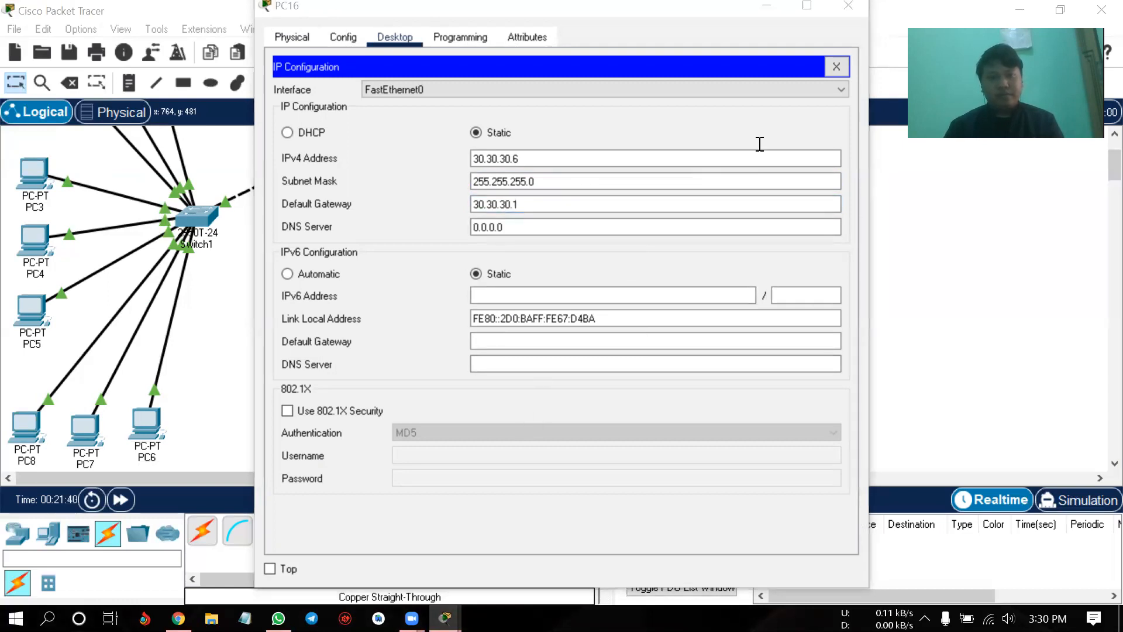
click(849, 6)
- Check the IPv4 address, subnet mask and default gateway in PC15's IP configuration, and close its settings
click(599, 438)
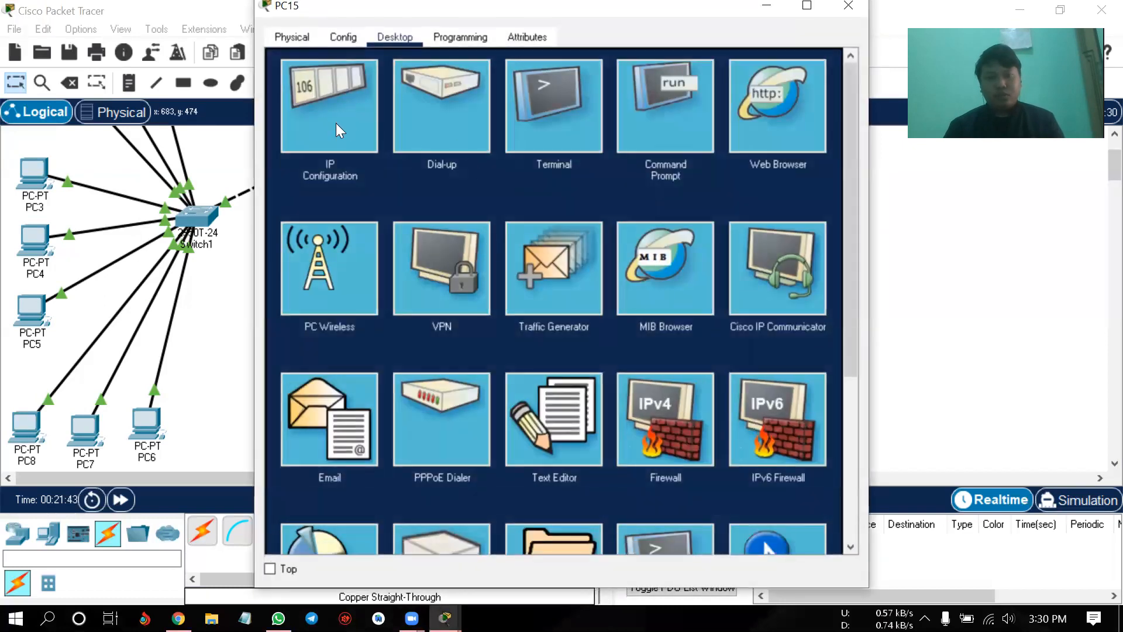
click(326, 116)
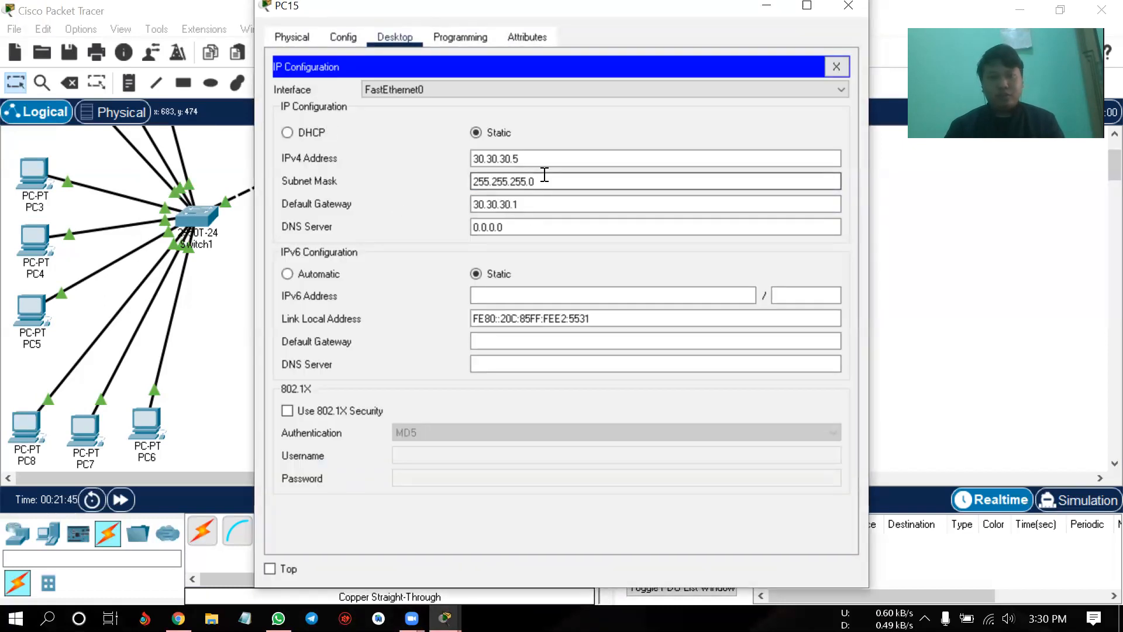
click(849, 6)
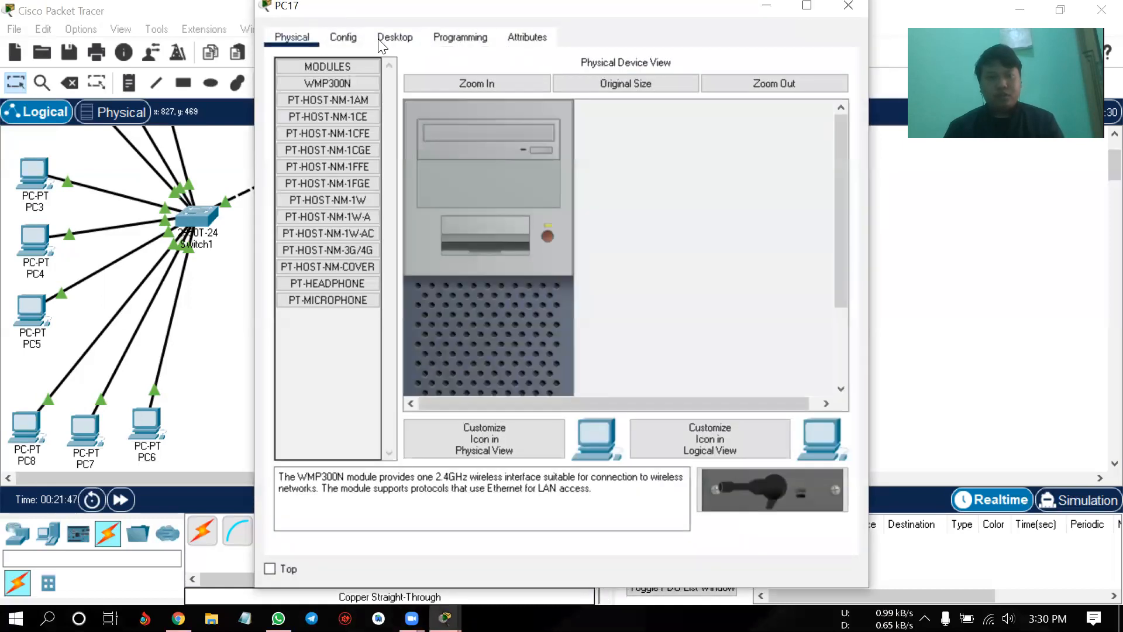
- Open PC17's IP configuration and set its IPv4 address to 30.30.30.7
click(395, 37)
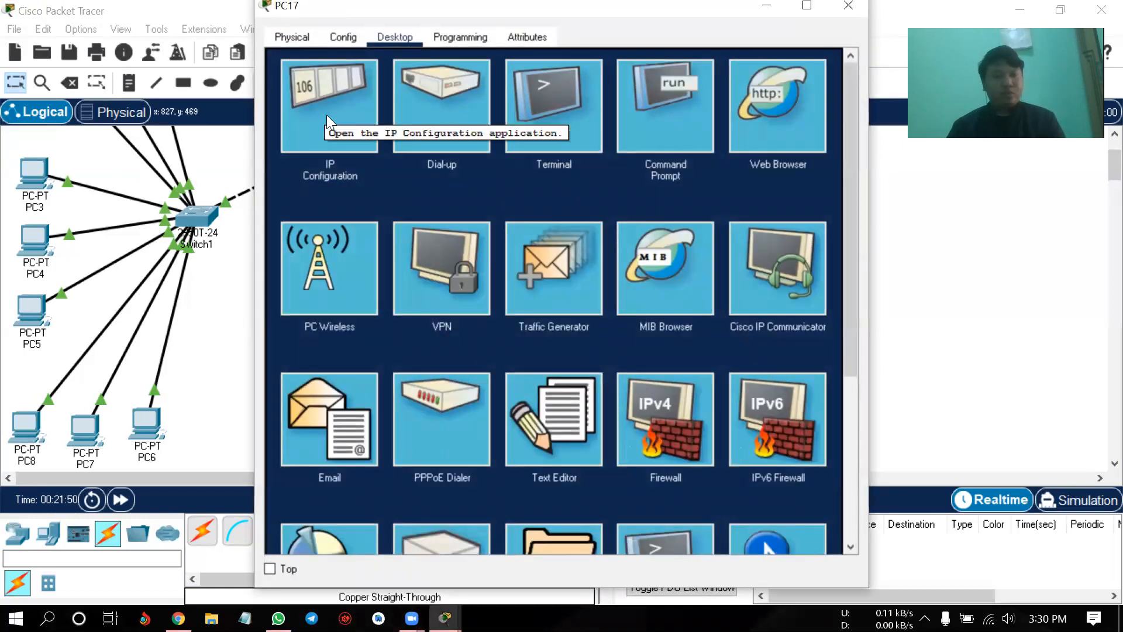
click(340, 118)
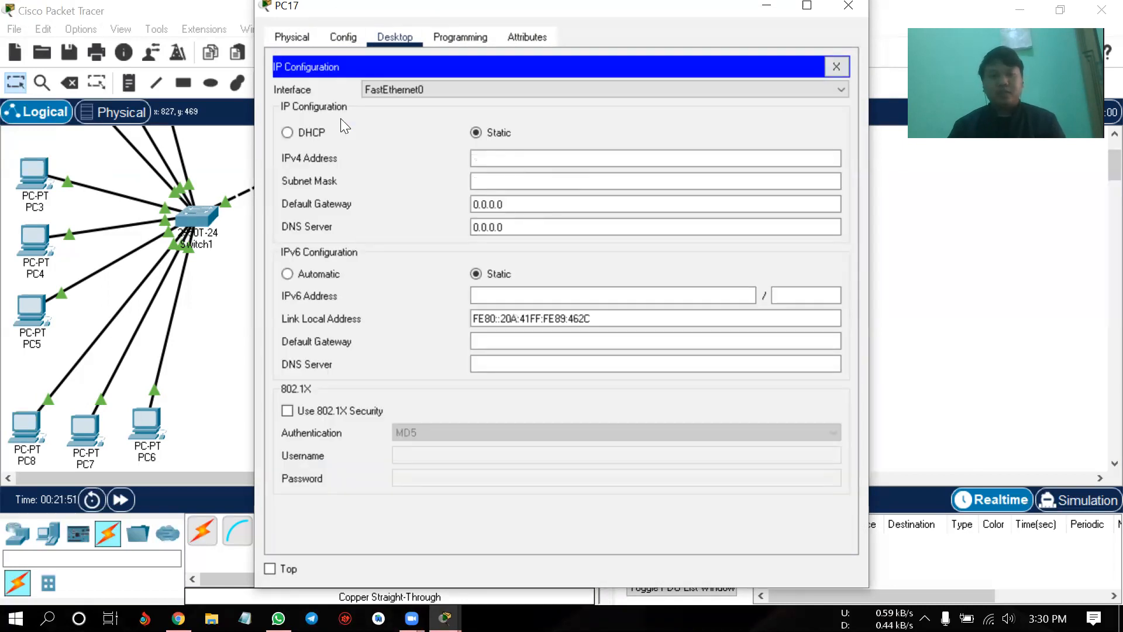
click(542, 164)
text(30.30.30.1)
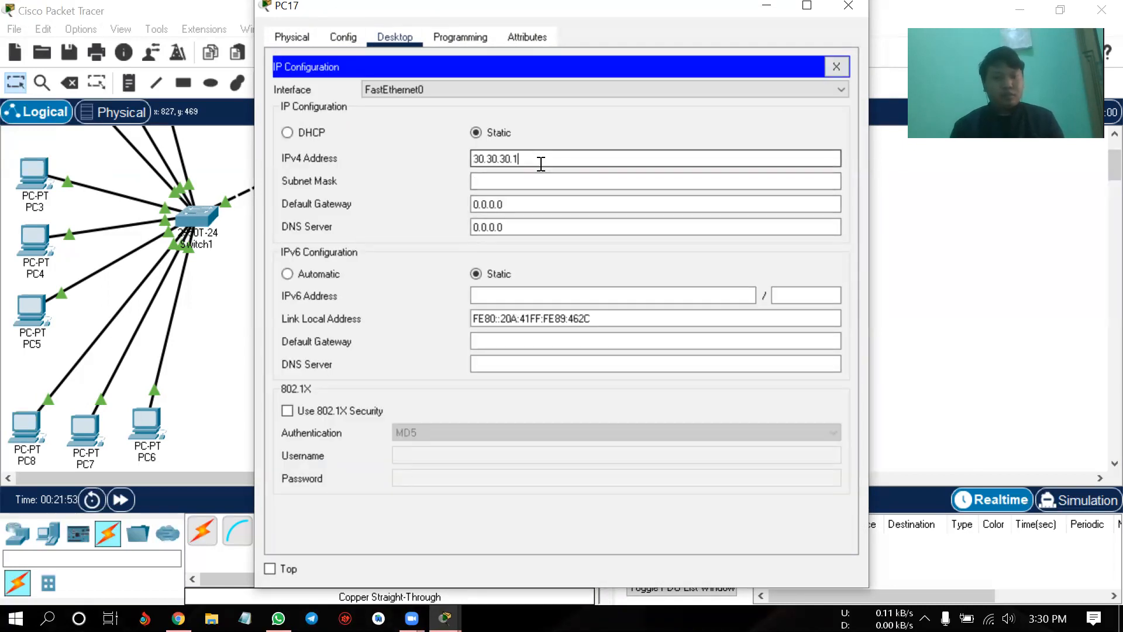
key(BackSpace)
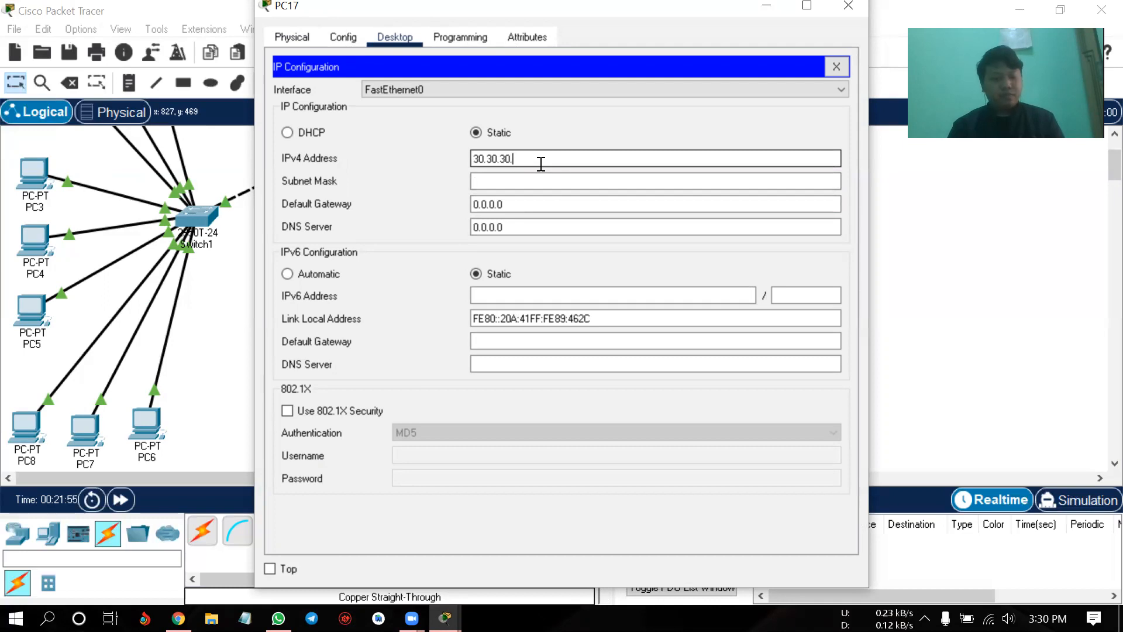
- Set PC17's subnet mask to 255.255.255.0
click(535, 178)
key(BackSpace)
key(BackSpace)
key(BackSpace)
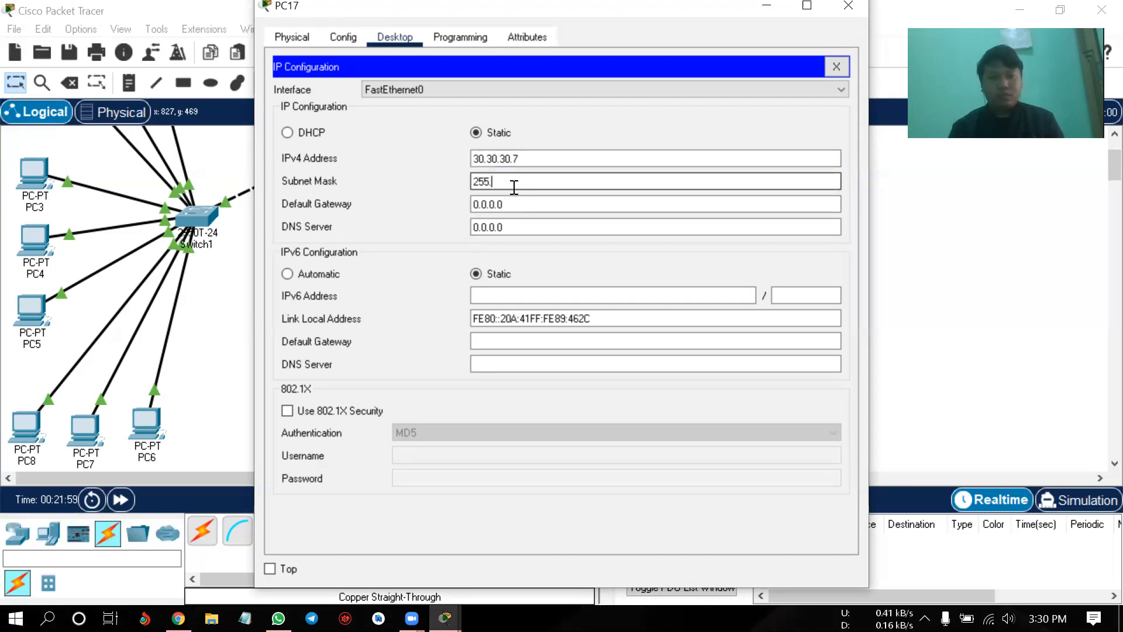
text(255.255.0)
- Set PC17's IPv4 default gateway to 30.30.30.1 and close its settings
key(Tab)
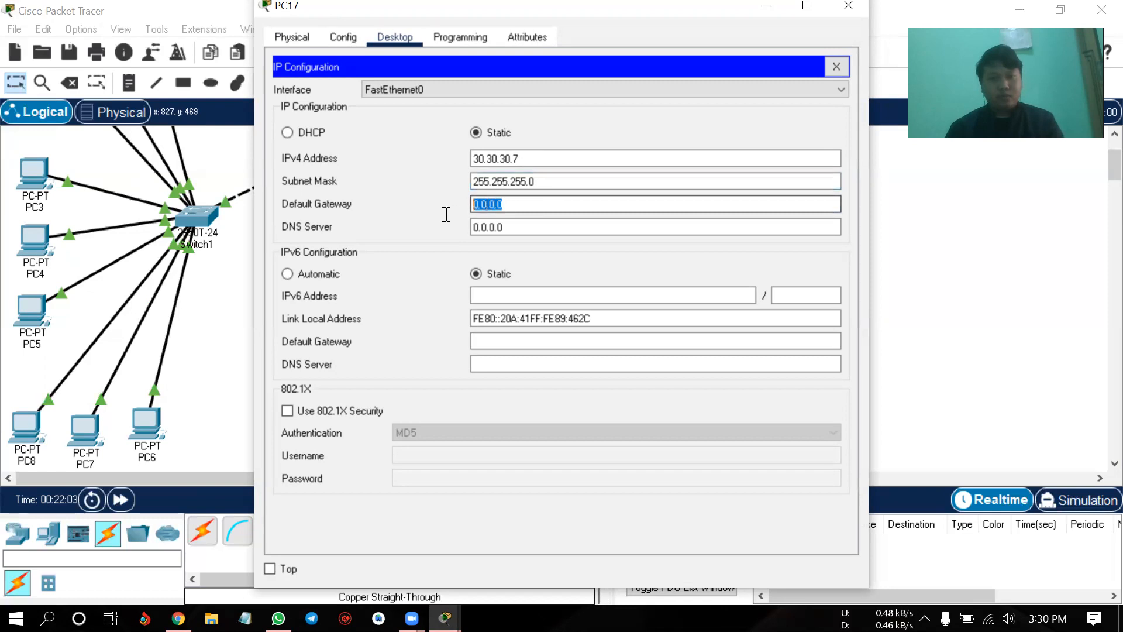
text(30.30.30.1)
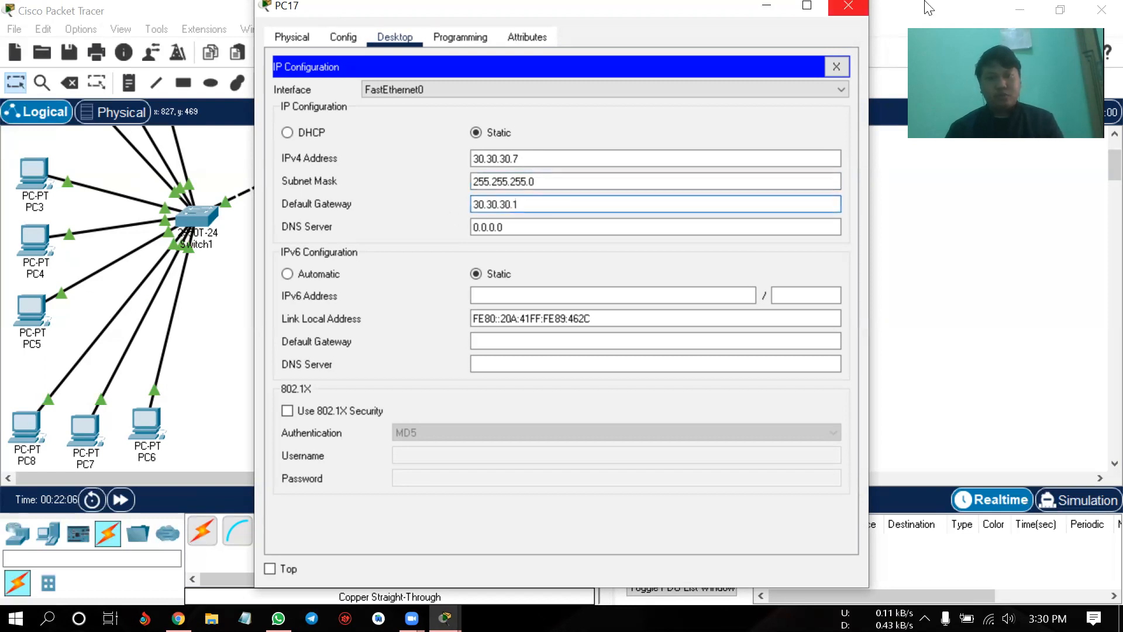
click(849, 6)
- Open PC14's IP configuration and set its IPv4 address to 20.20.20.5
scroll(771, 323, up, 3)
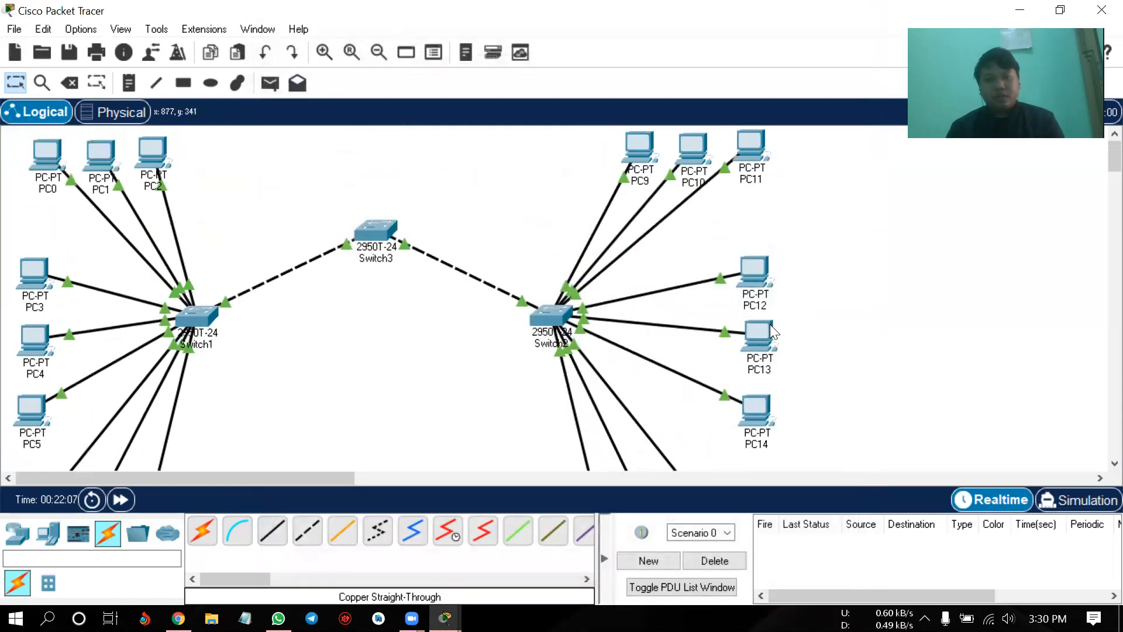
click(765, 415)
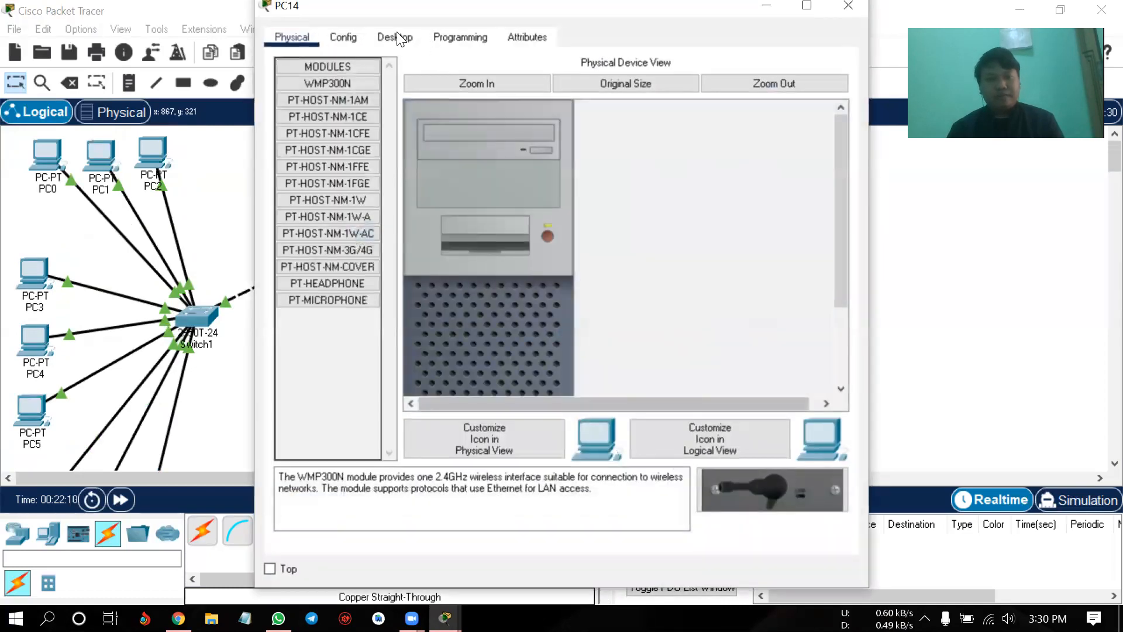
click(397, 34)
click(455, 104)
click(661, 323)
click(323, 108)
click(552, 165)
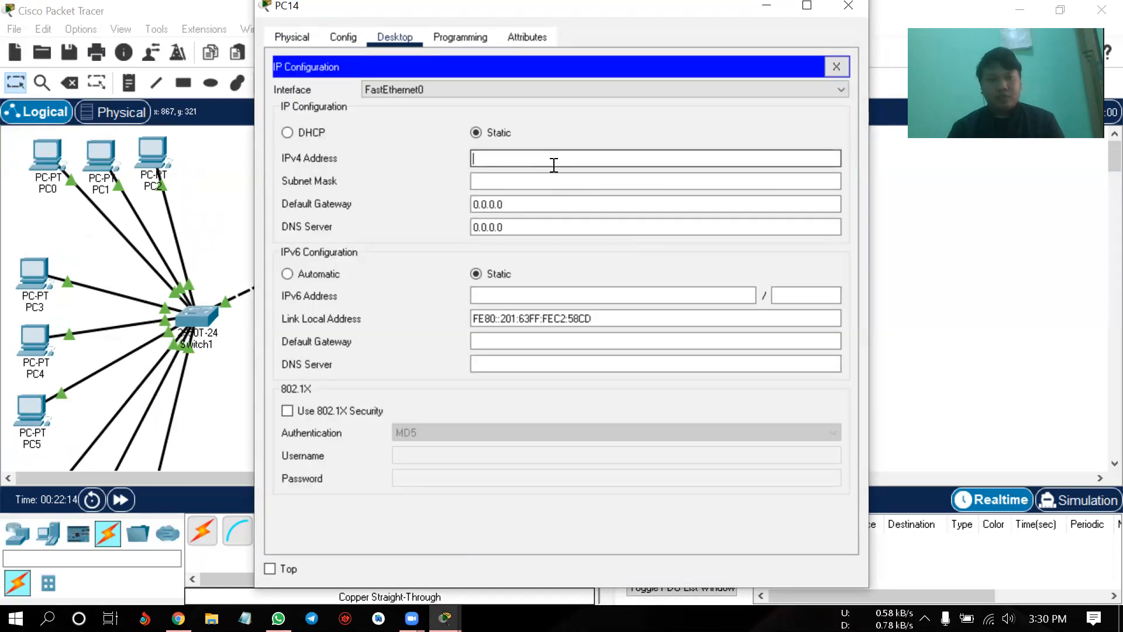
text(20.20.20.4)
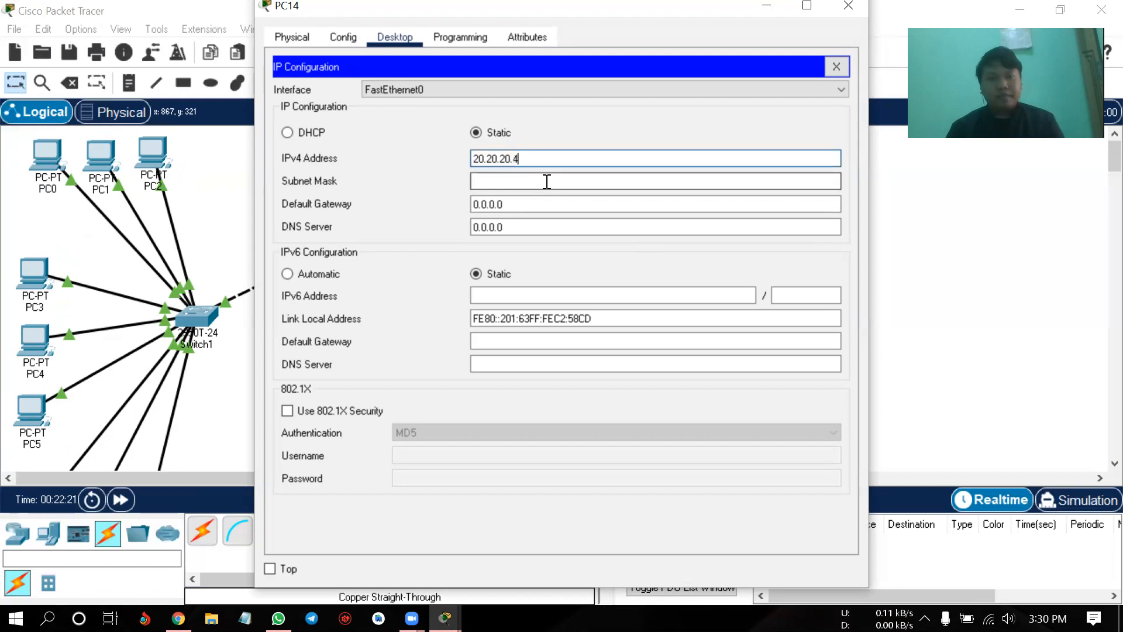
text(5)
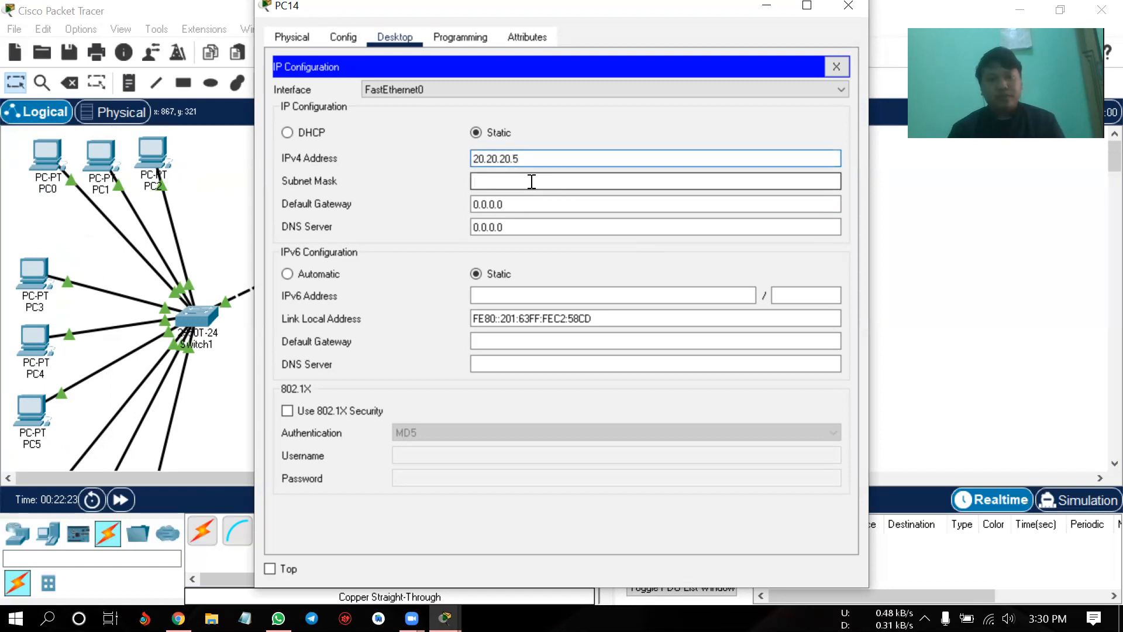
- Set PC14's subnet mask to 255.255.255.0
click(536, 183)
drag(536, 186, 494, 185)
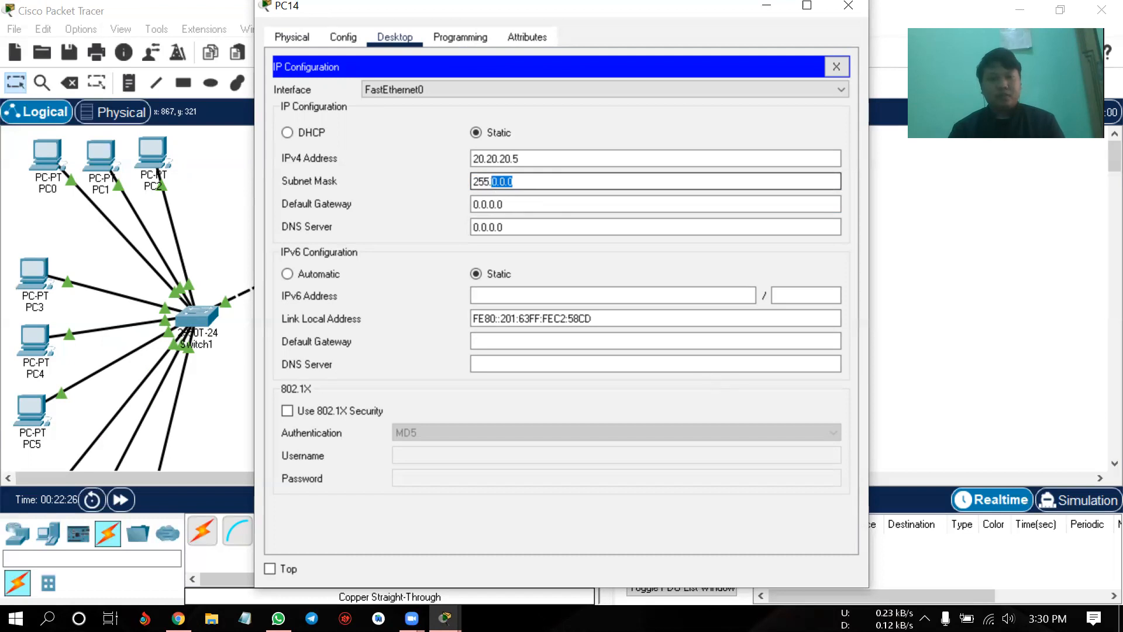
text(255.25)
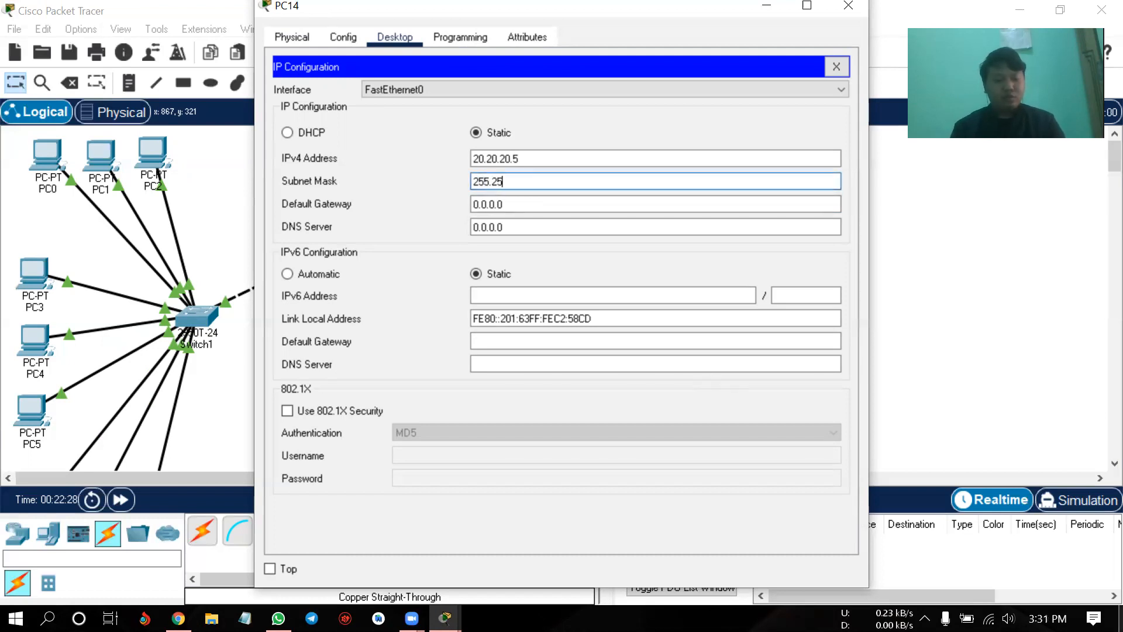
text(5.0)
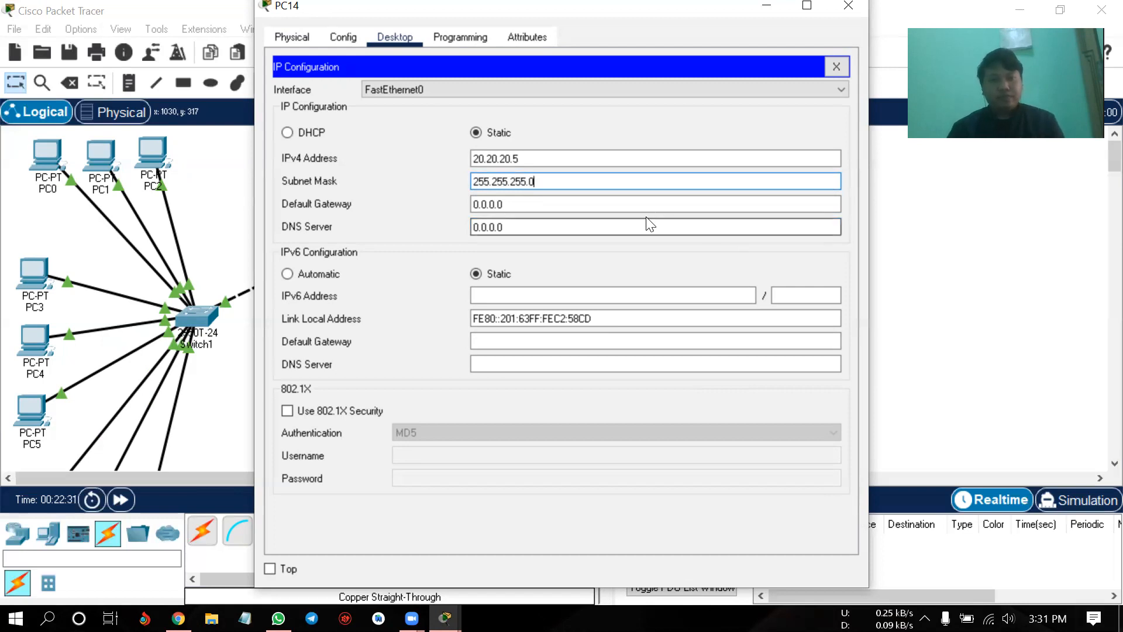
- Set PC14's IPv4 default gateway to 20.20.20.1
key(Tab)
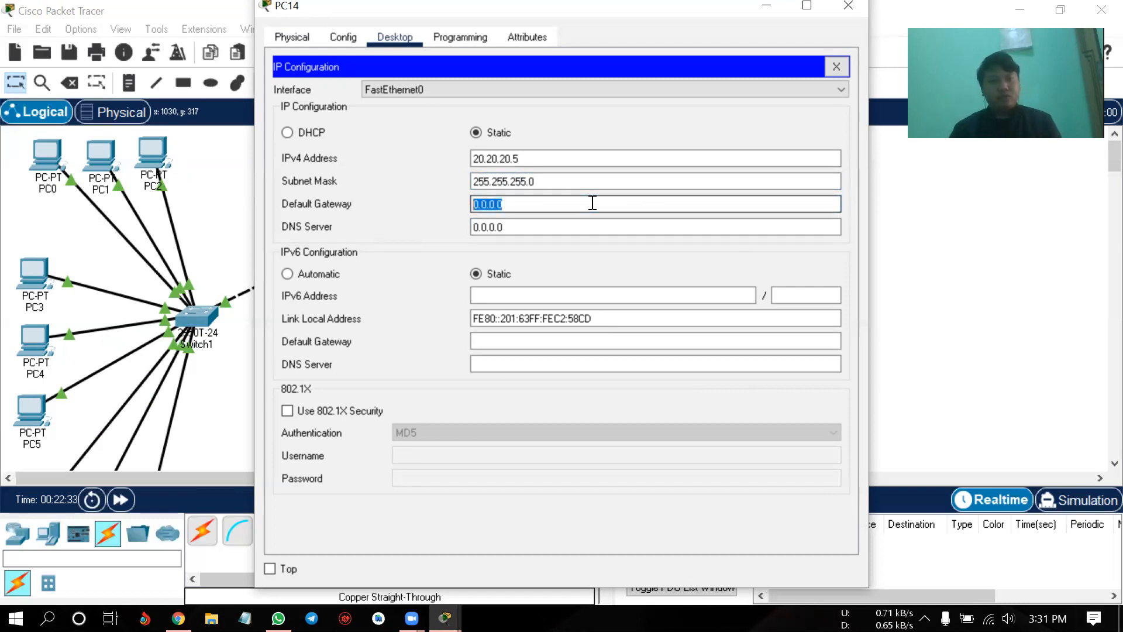
text(2)
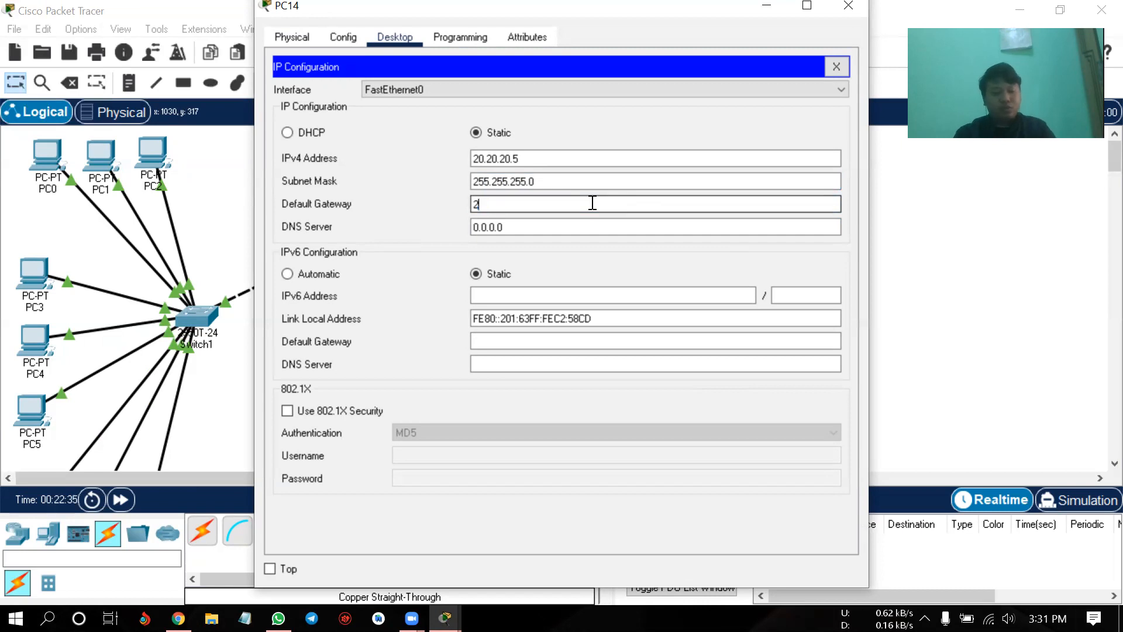
text(0.20.20)
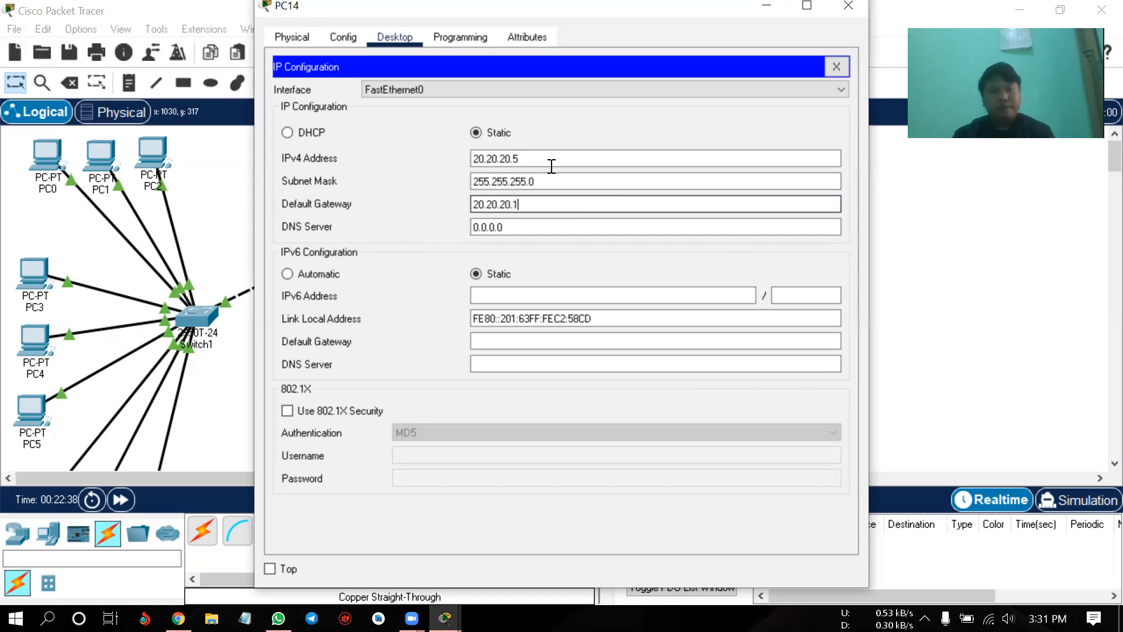
- Copy the default gateway address from PC14's IP configuration and close its settings
drag(541, 203, 477, 203)
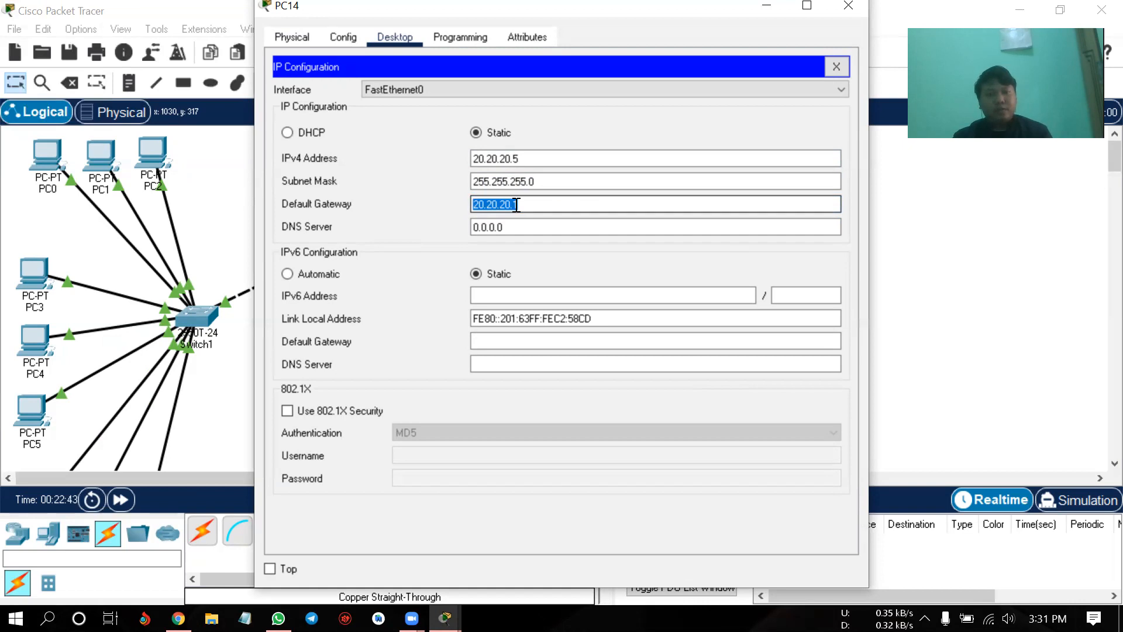
drag(531, 205, 459, 204)
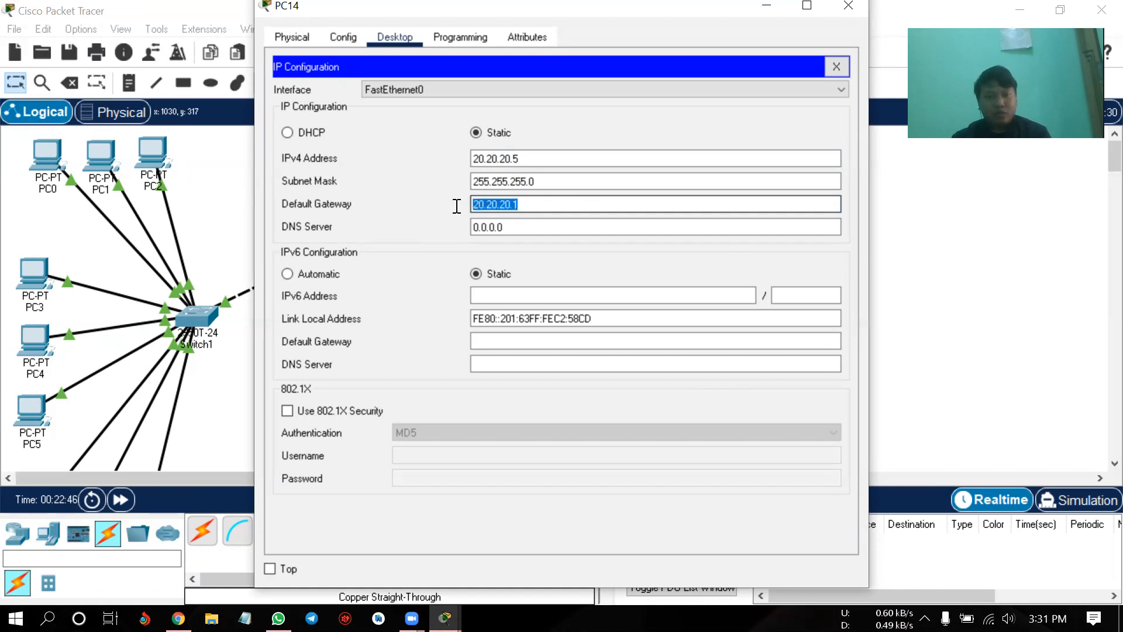
right_click(493, 201)
click(578, 284)
click(651, 158)
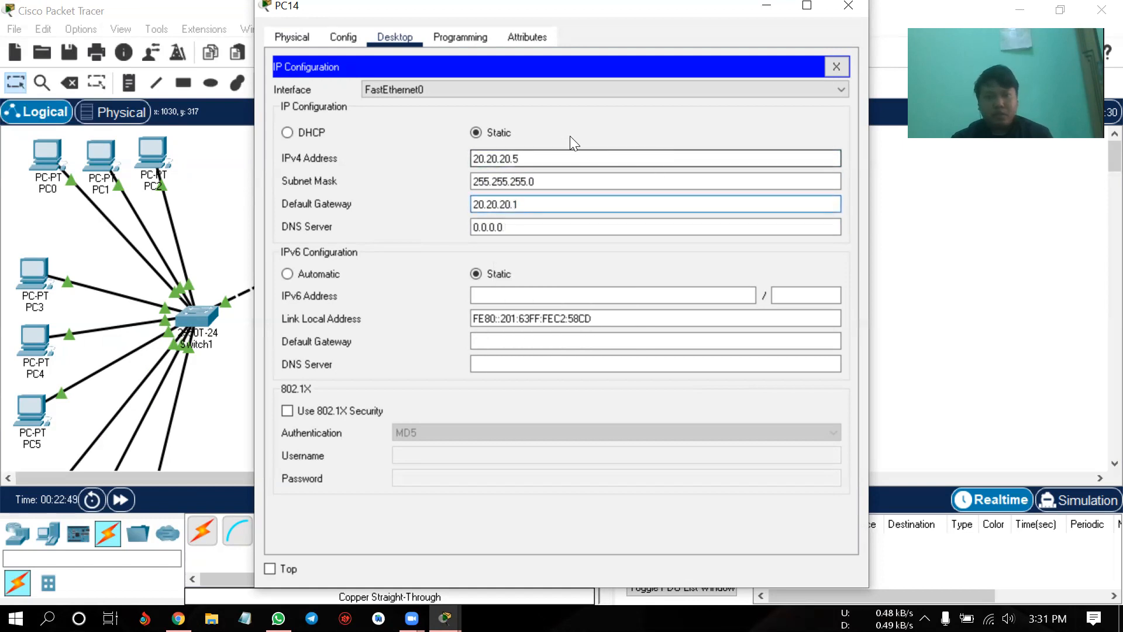
click(848, 5)
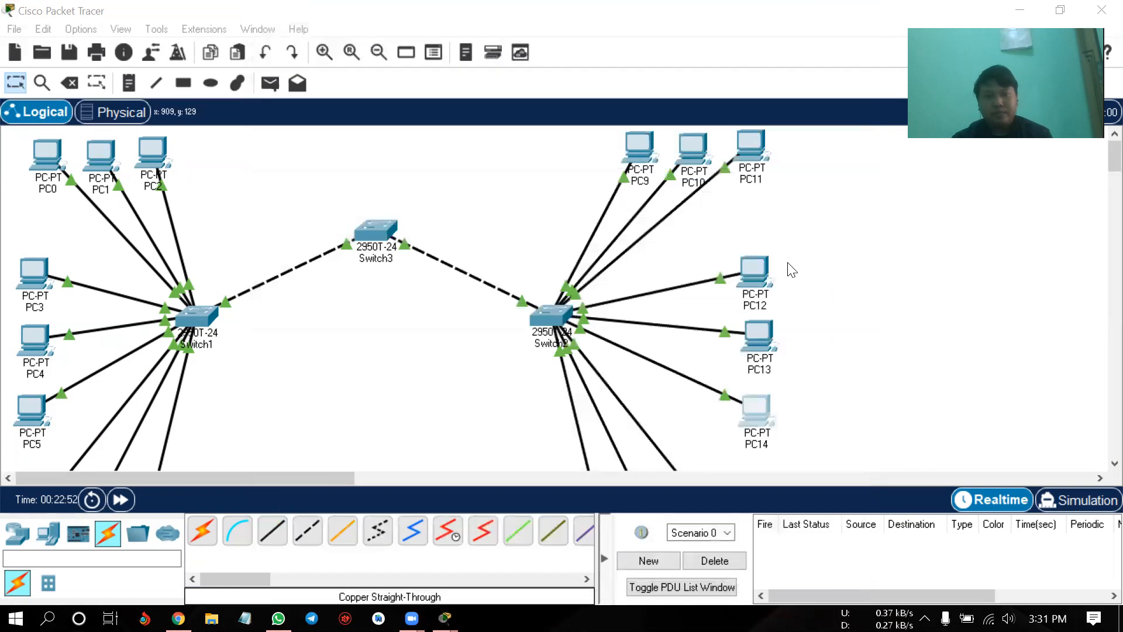
- Open PC13's IP configuration and set its IPv4 address to 20.20.20.6
click(759, 335)
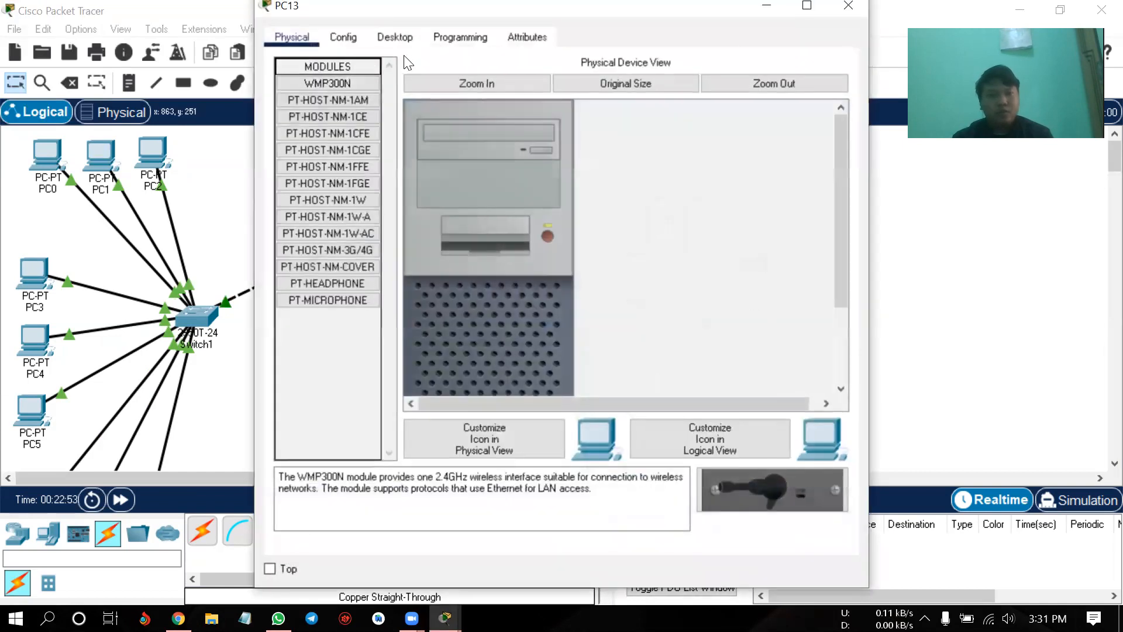
click(395, 37)
click(349, 86)
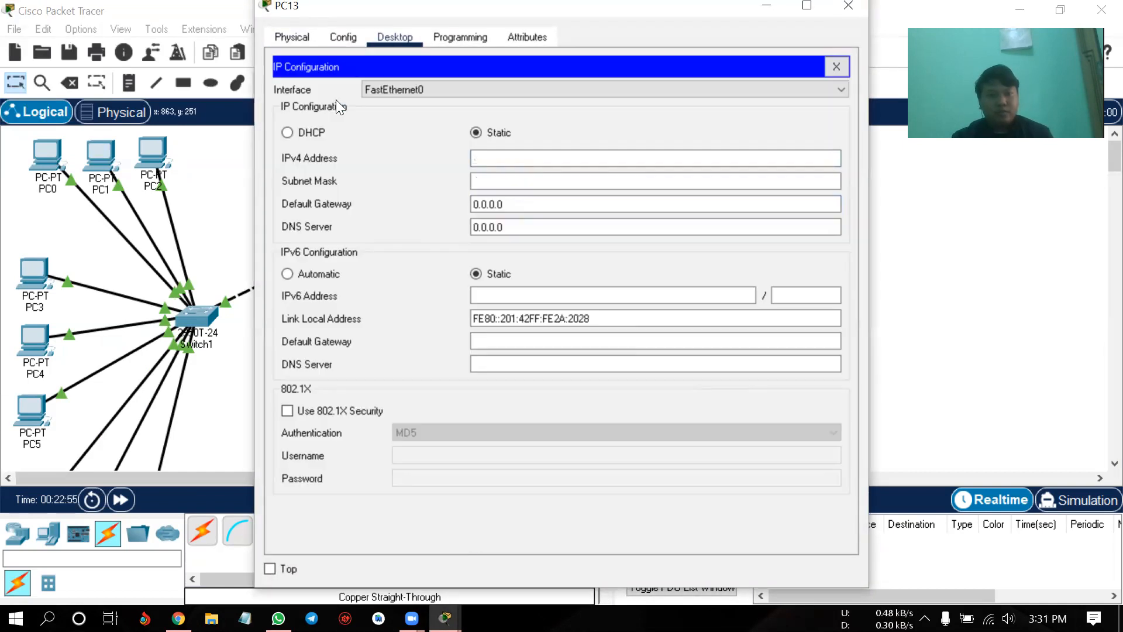
click(517, 157)
text(20.20.20.6)
- Set PC13's subnet mask to 255.255.255.0
click(512, 181)
double_click(506, 179)
drag(515, 182, 491, 182)
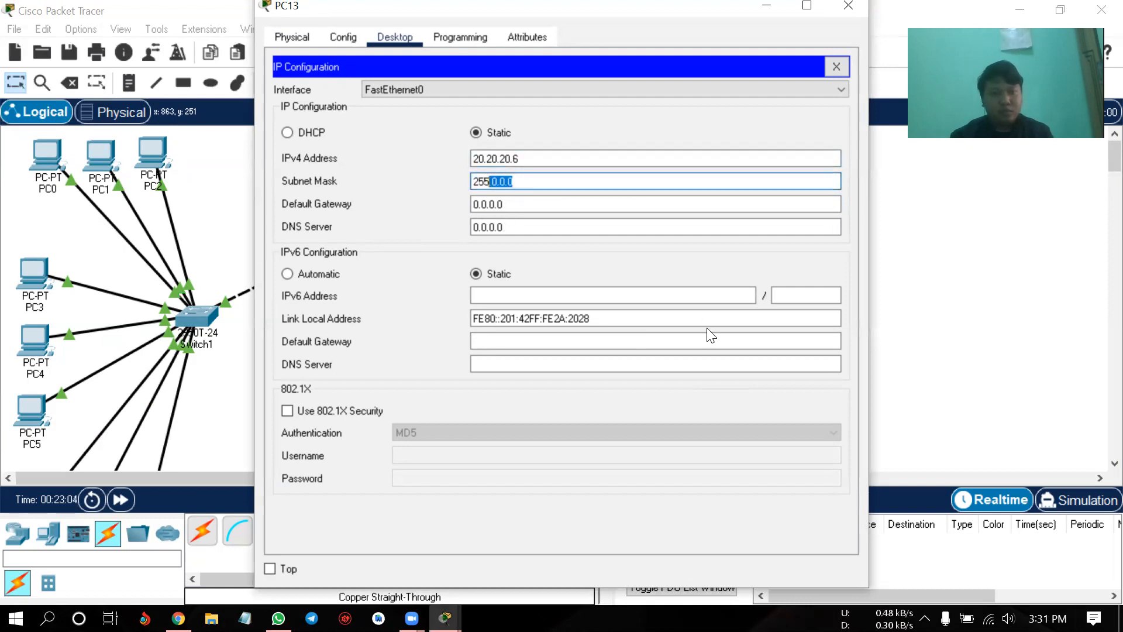
key(BackSpace)
text(255.255.)
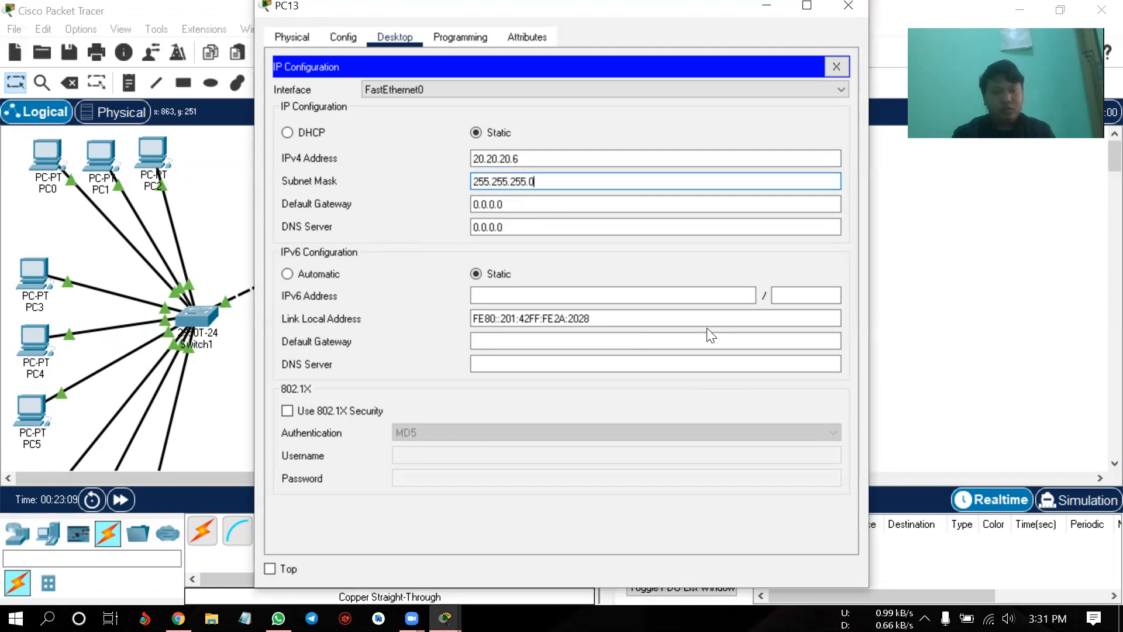
- Set PC13's IPv4 default gateway to 20.20.20.1 and close its settings
drag(524, 202, 373, 204)
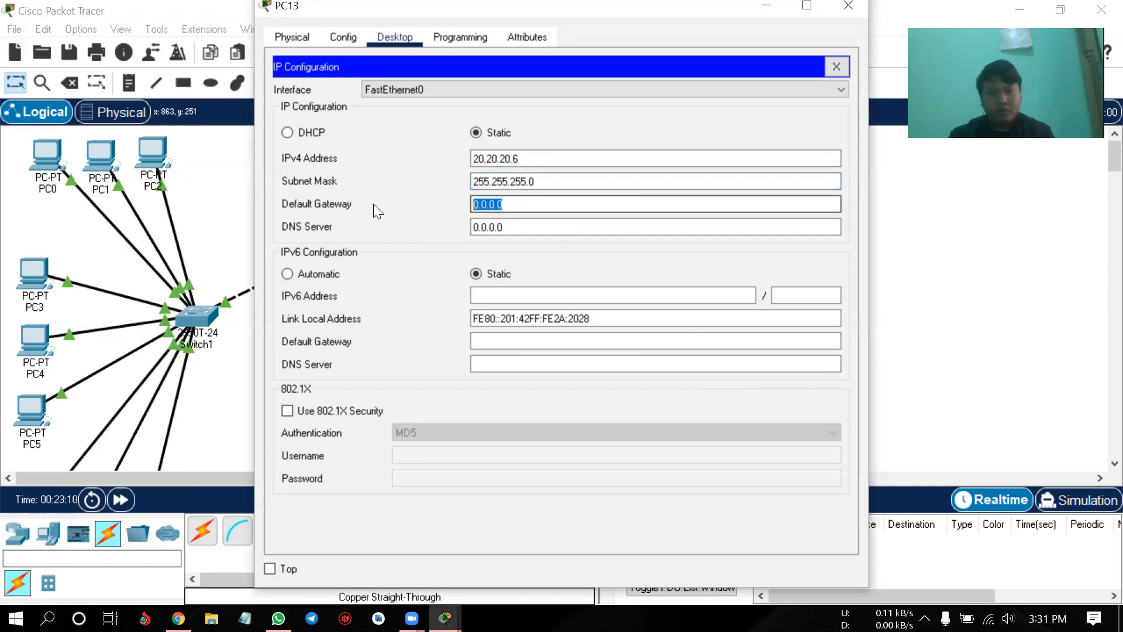
right_click(512, 205)
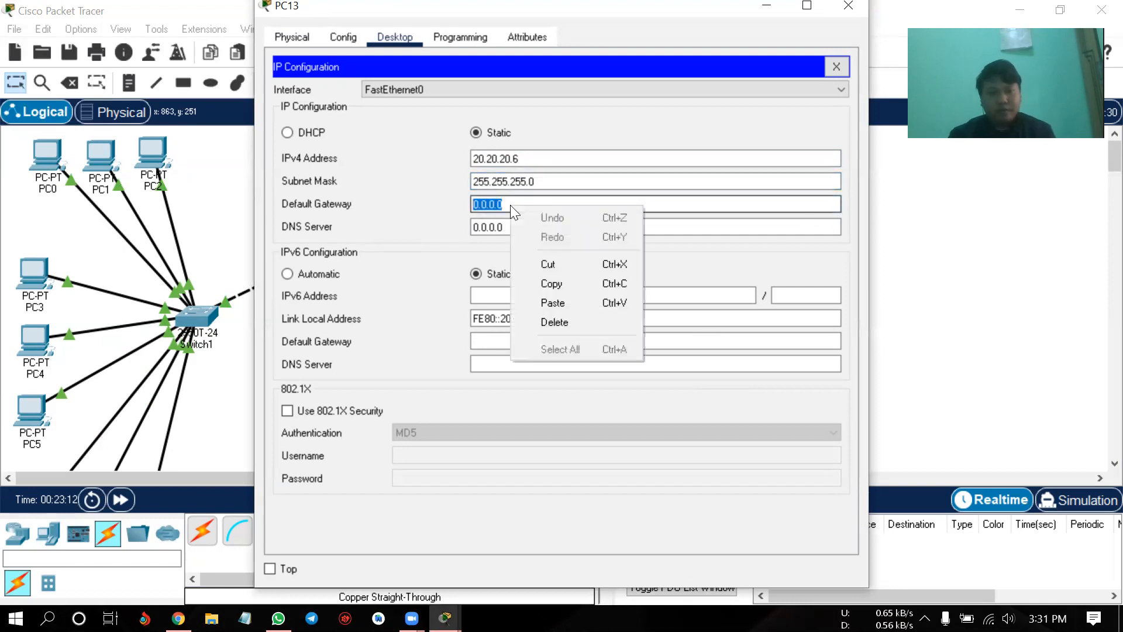
click(576, 318)
text(20.20.20.1)
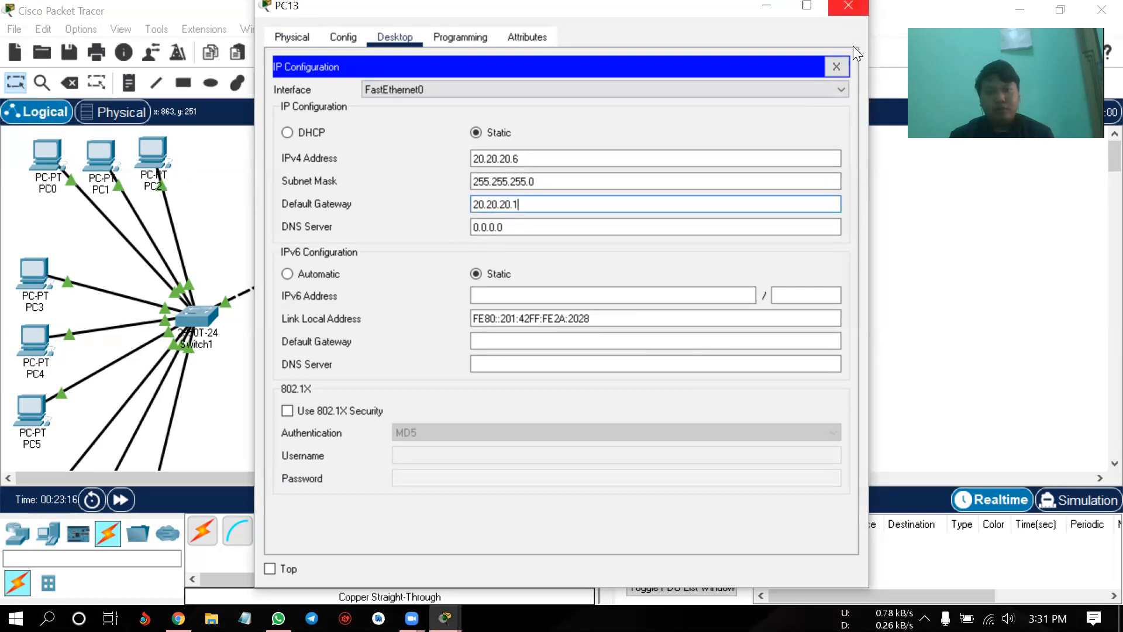
click(848, 6)
- Open PC12's IP configuration and set its IPv4 address to 20.20.20.7
click(750, 267)
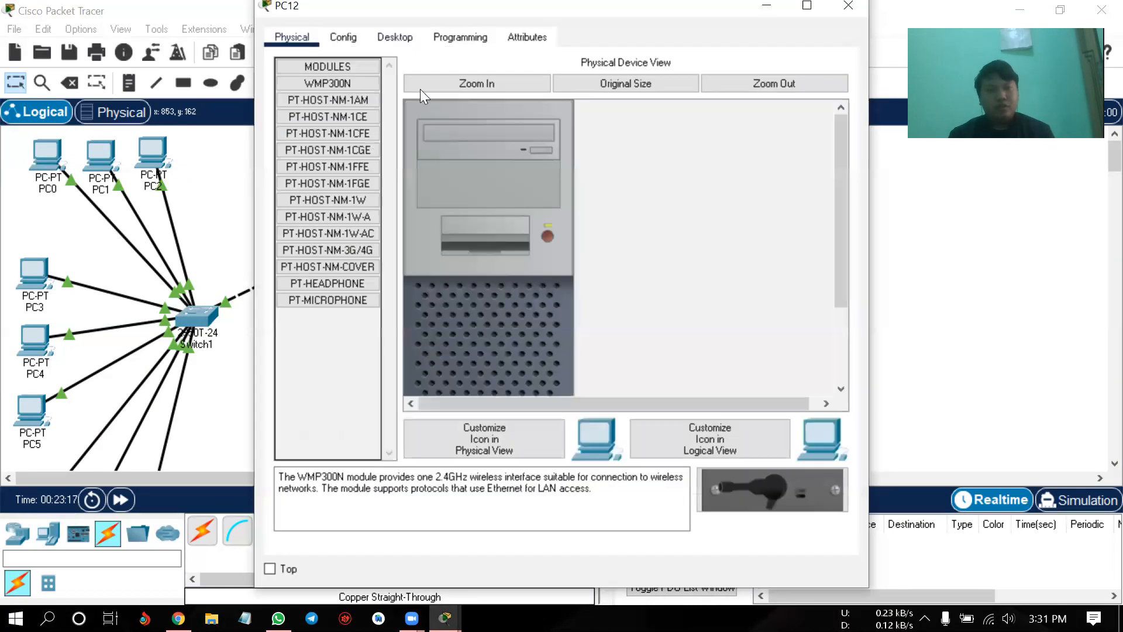
click(400, 38)
click(316, 111)
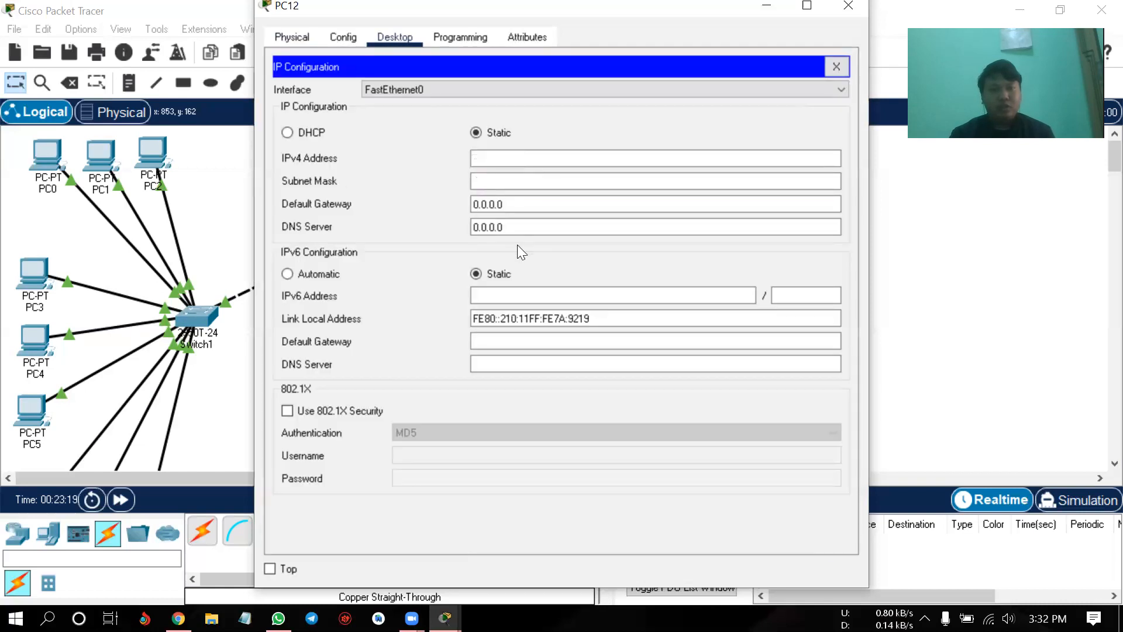
click(488, 158)
text(20.20.20.1)
key(BackSpace)
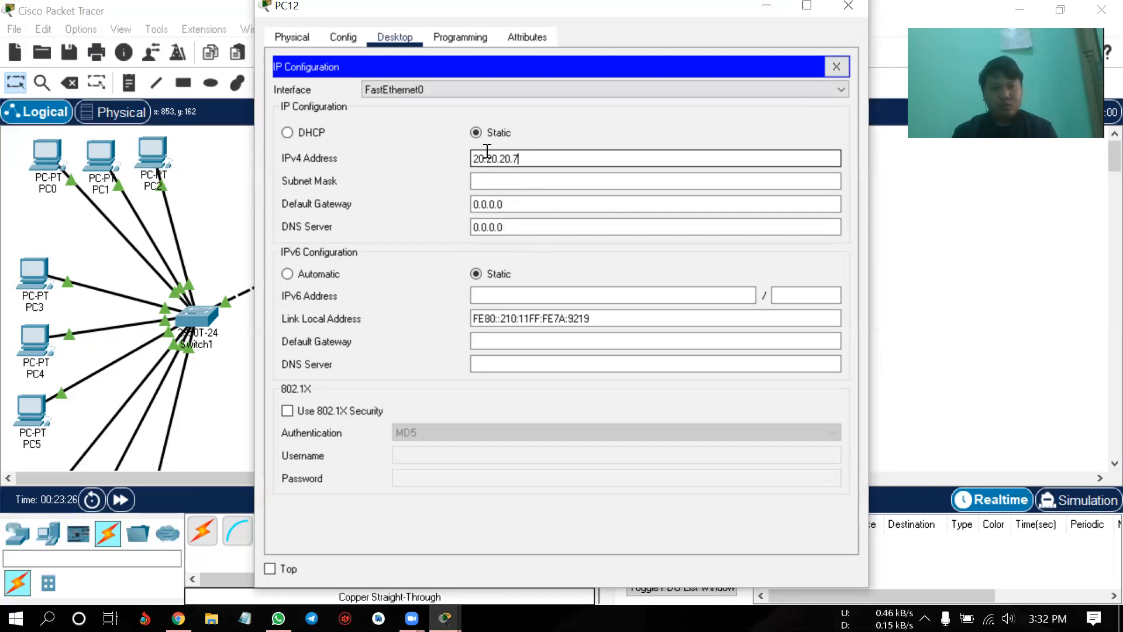
- Set PC12's subnet mask to 255.255.255.0 and its IPv4 default gateway to 20.20.20.1
click(523, 183)
key(BackSpace)
key(BackSpace)
key(BackSpace)
text(255)
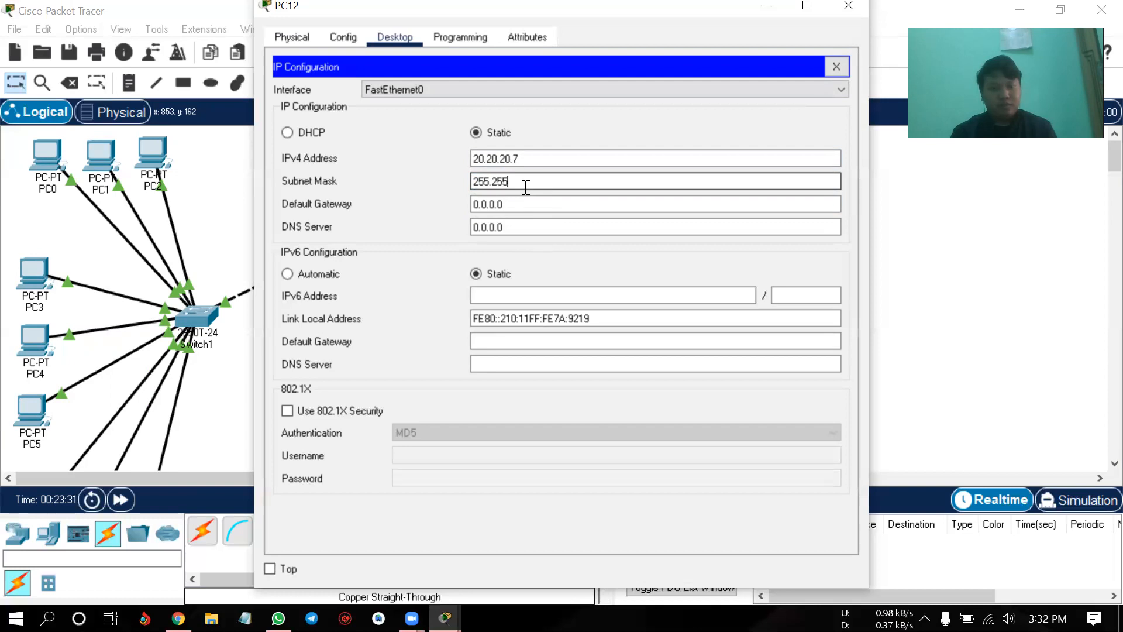
text(.255.0)
drag(515, 205, 459, 208)
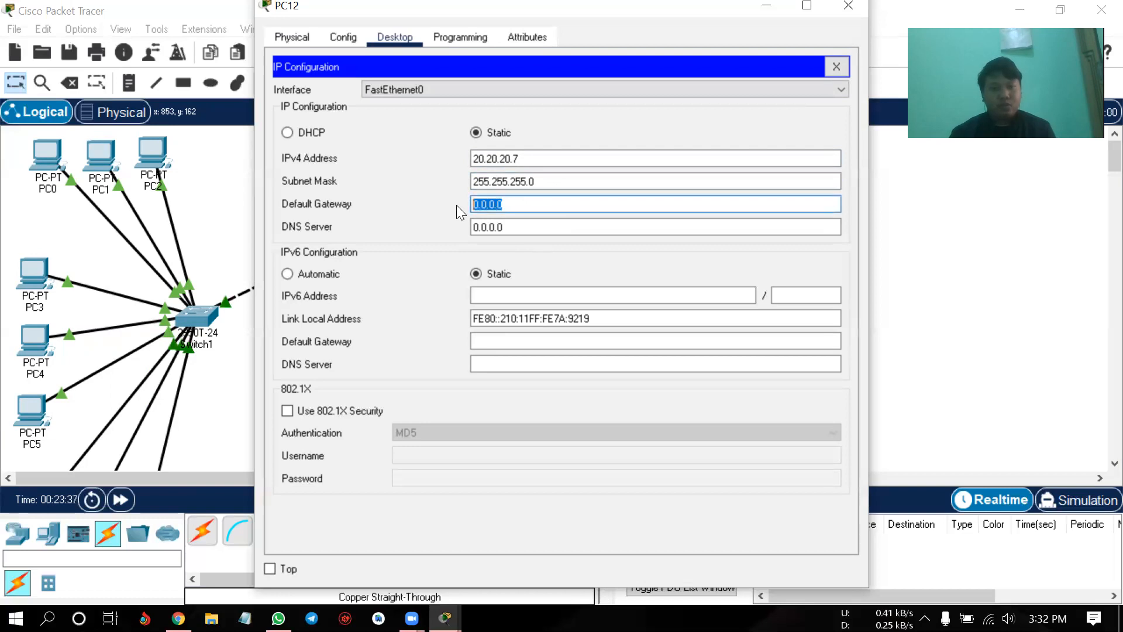
text(20.20.20.1)
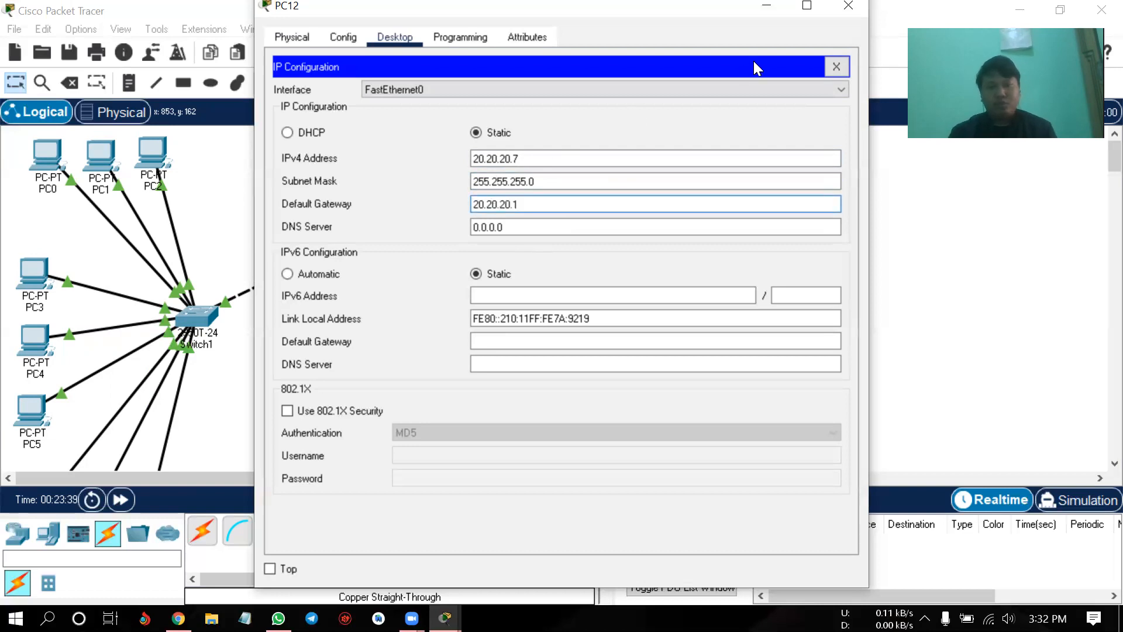
- Close PC12's settings, open PC9's IP configuration and set its IPv4 address to 10.10.10.5
click(938, 8)
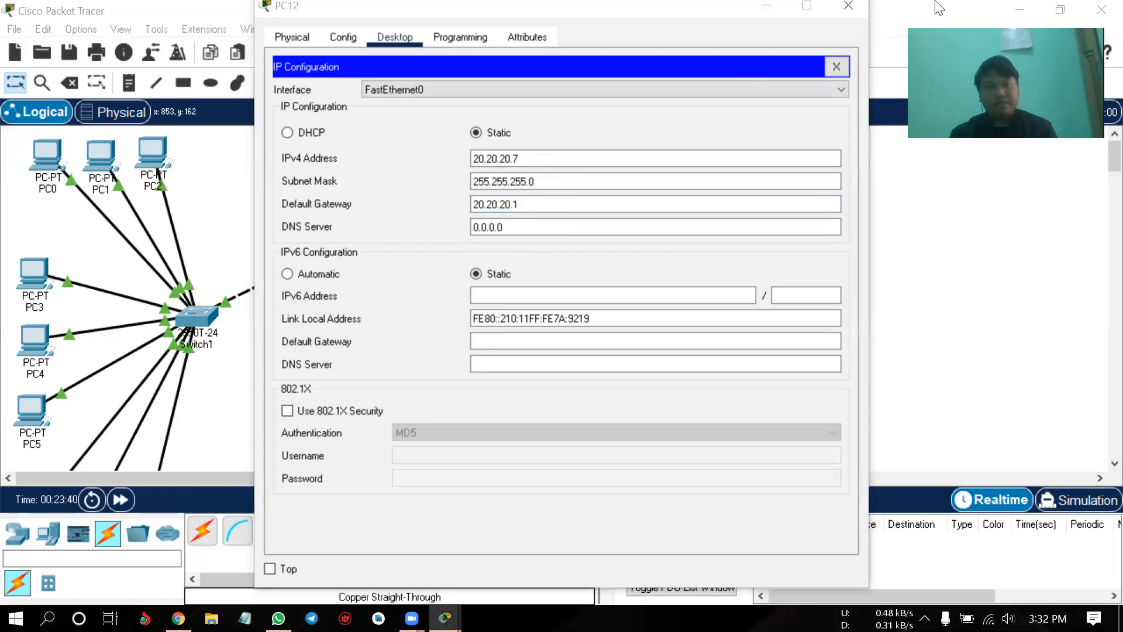
click(848, 5)
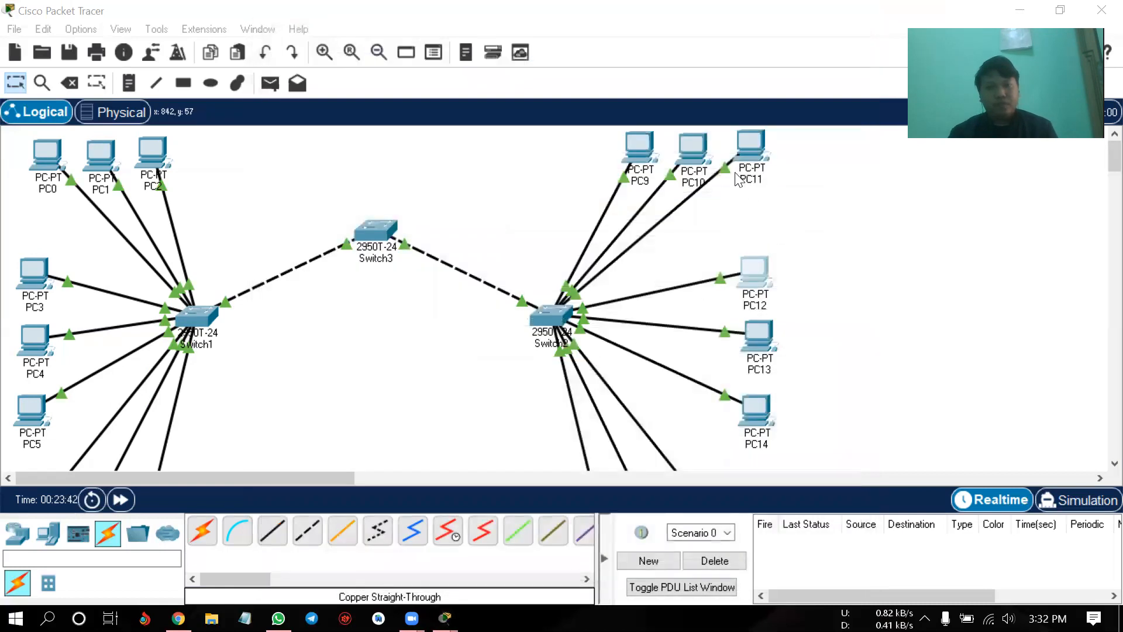
click(642, 158)
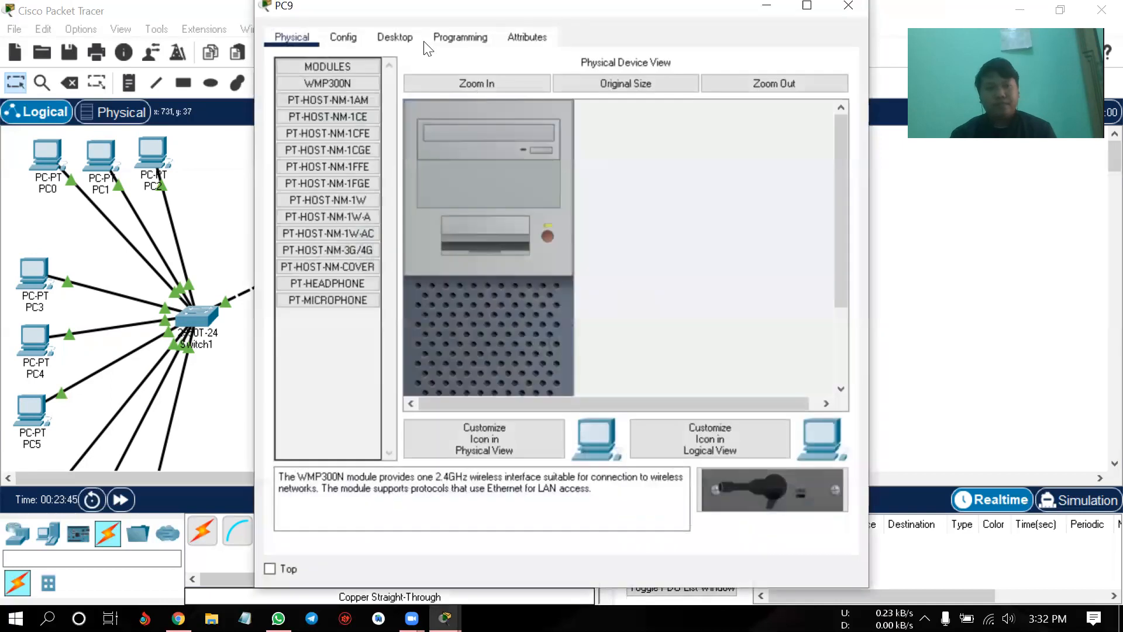
click(389, 39)
click(343, 73)
click(498, 158)
text(10)
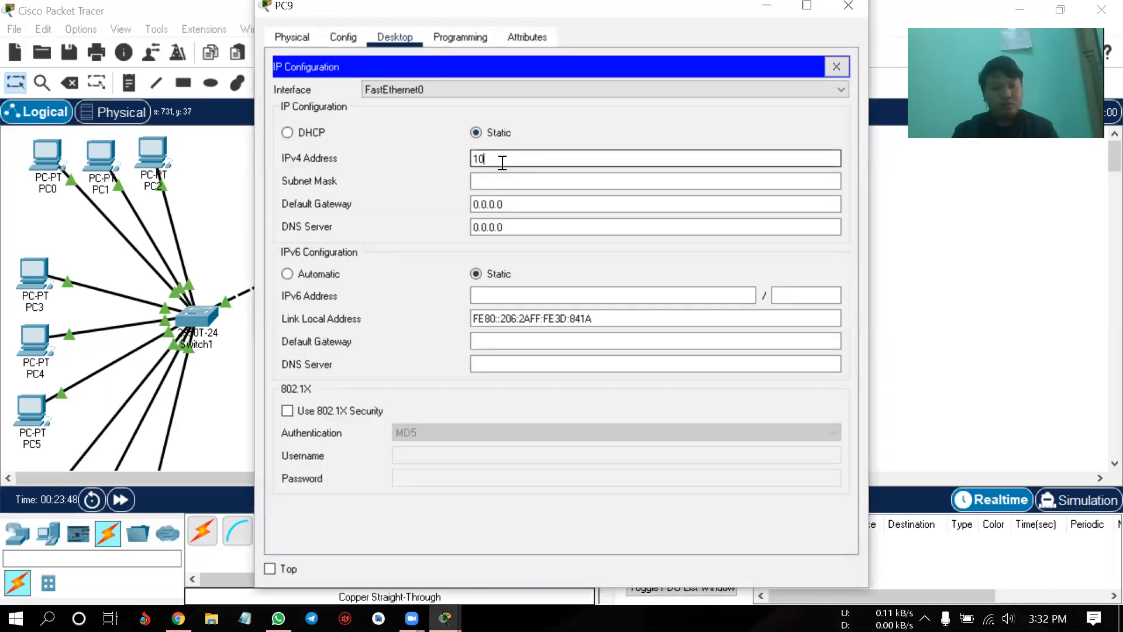
text(.10.10.5)
- Set PC9's subnet mask to 255.255.255.0
click(529, 182)
drag(515, 182, 490, 182)
text(..255)
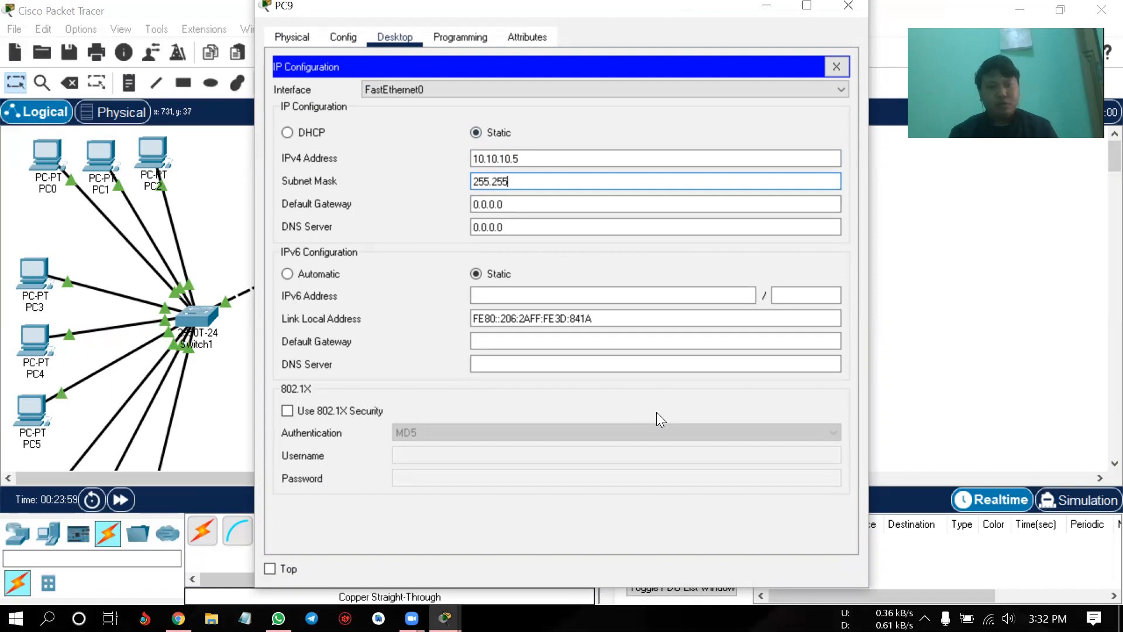
text(.255.0)
- Set PC9's IPv4 default gateway to 10.10.10.1, copy that gateway address and close the PC's settings
drag(535, 209, 462, 203)
text(10)
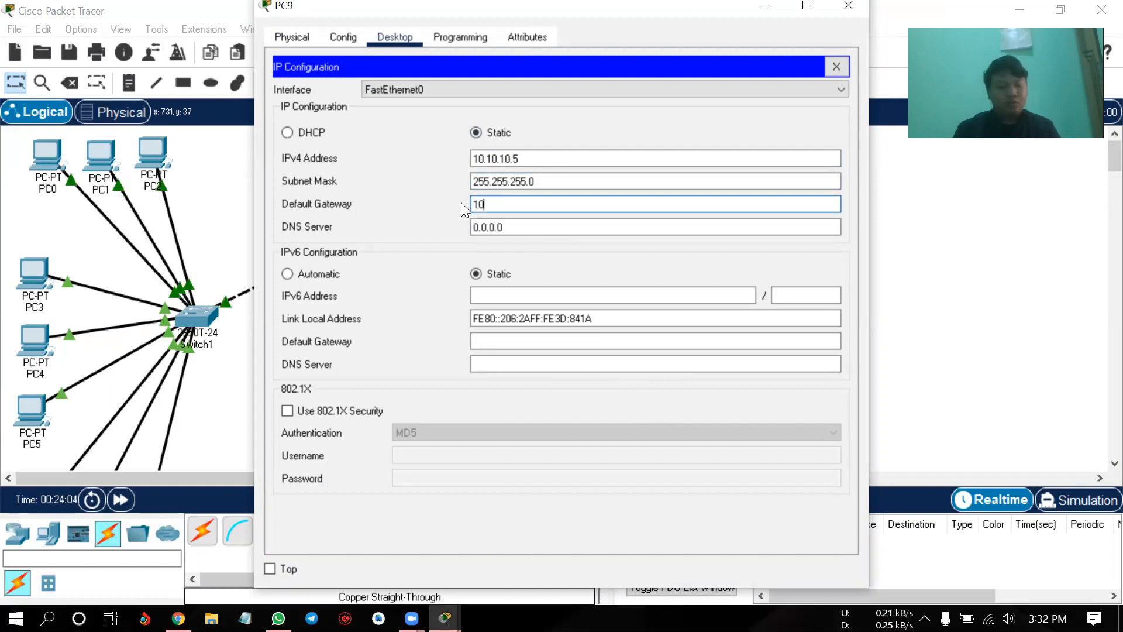
text(.10.10.1)
drag(526, 207, 475, 205)
right_click(485, 211)
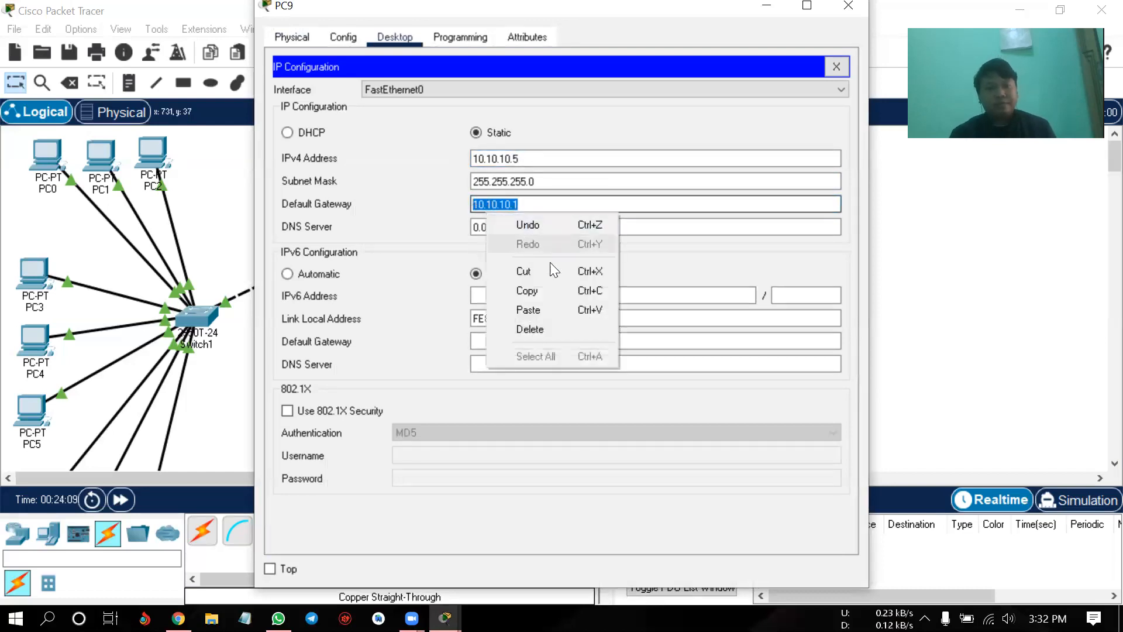
click(556, 291)
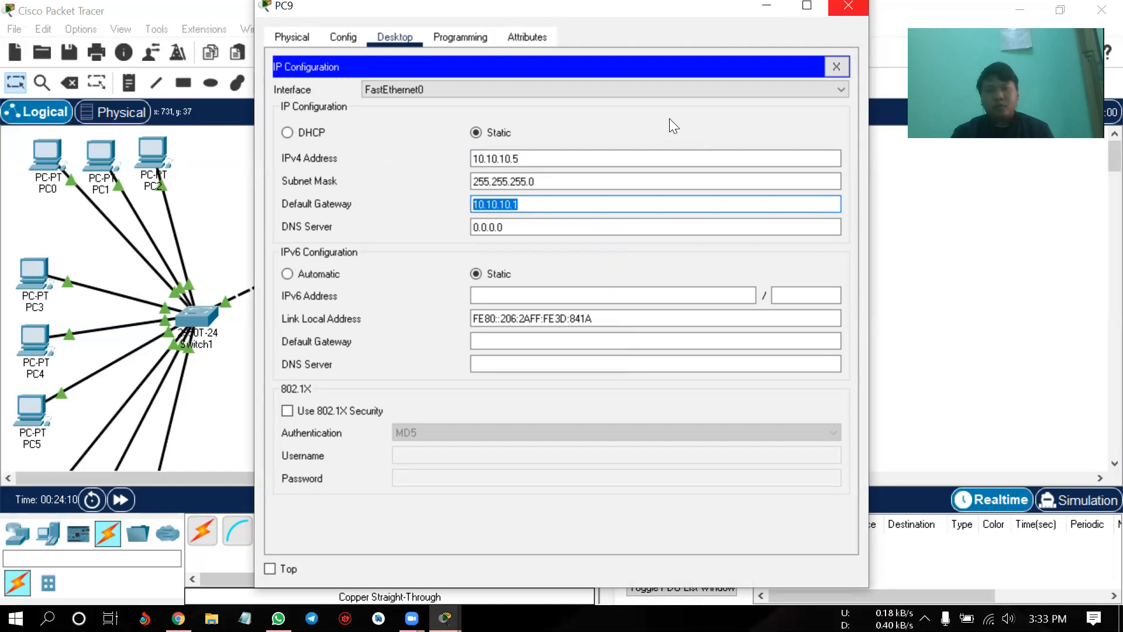
click(848, 6)
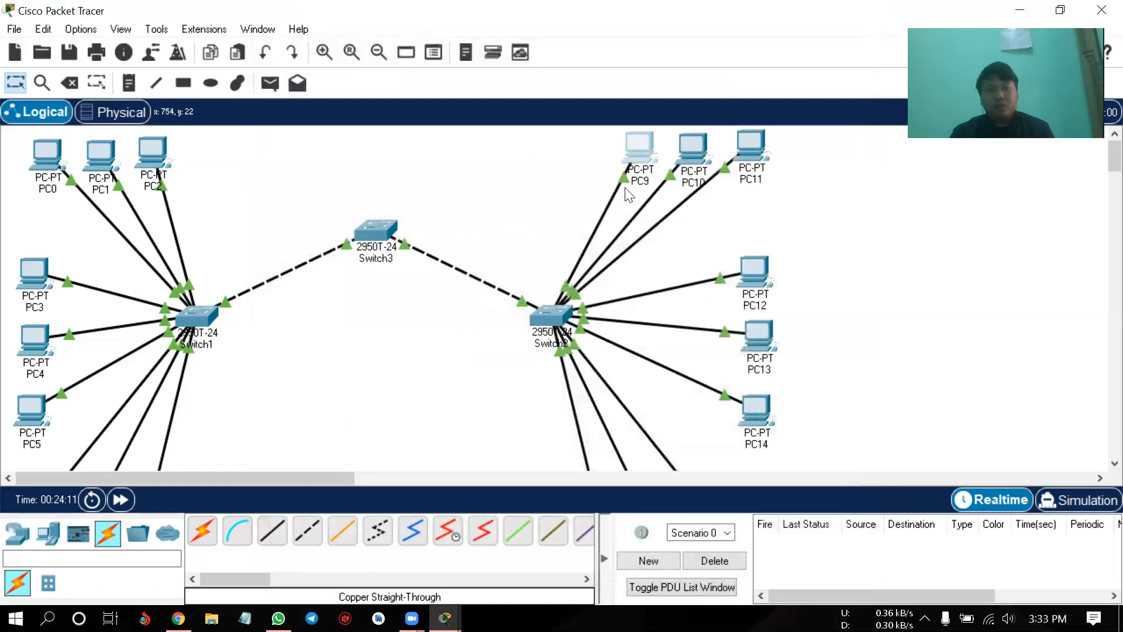
- Open PC10's IP configuration and set its IPv4 address to 10.10.10.6
click(683, 147)
click(401, 35)
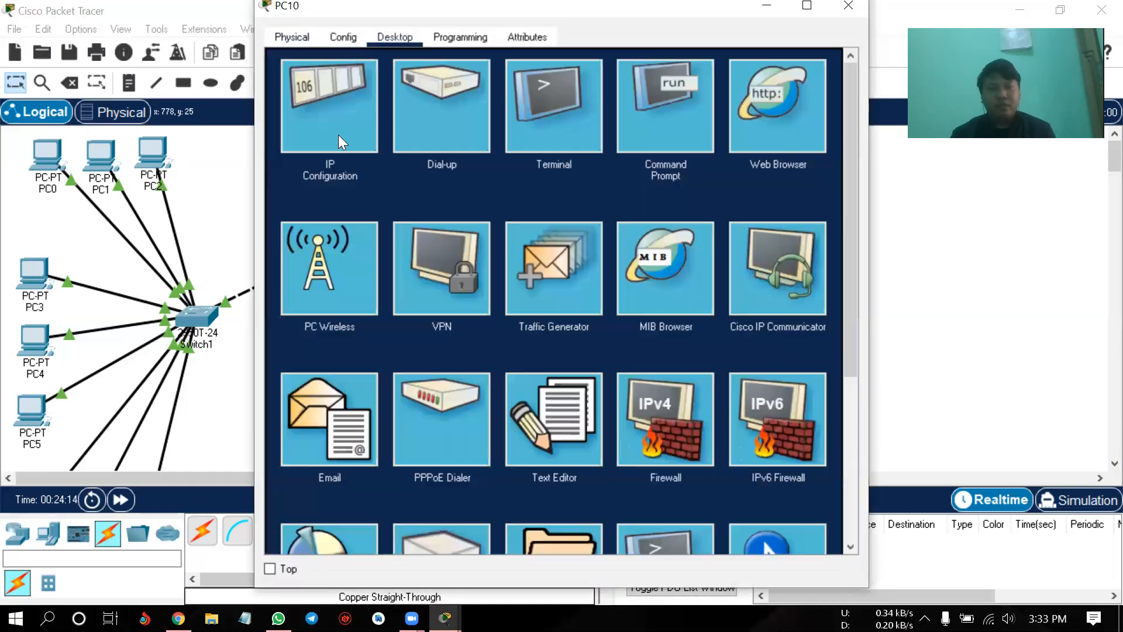
click(338, 125)
click(509, 156)
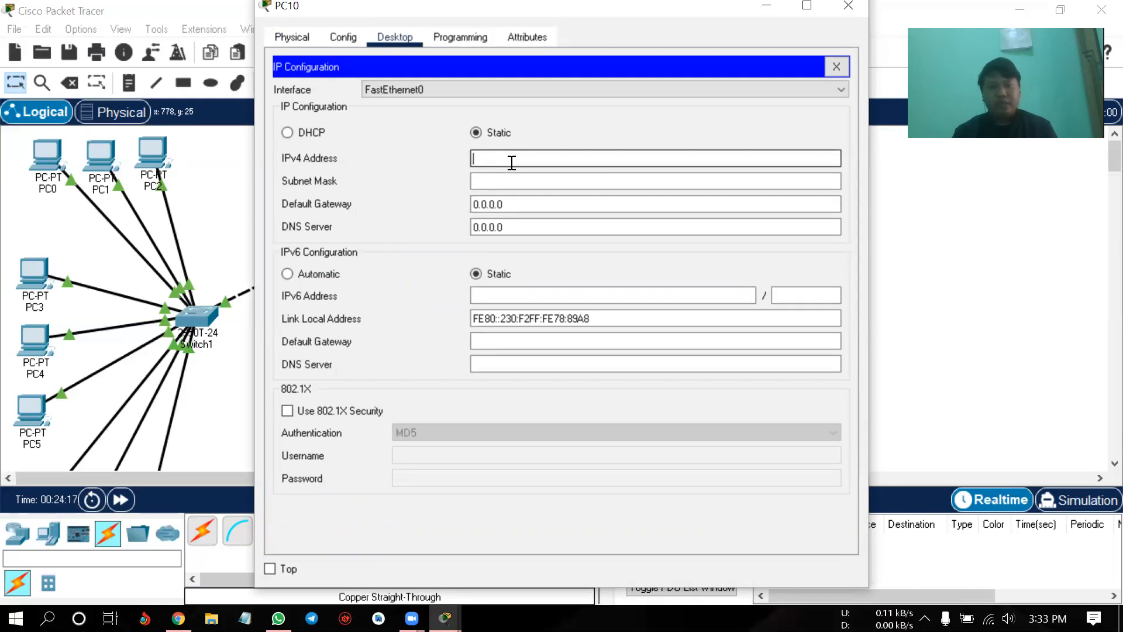
text(10.10.10.1)
key(BackSpace)
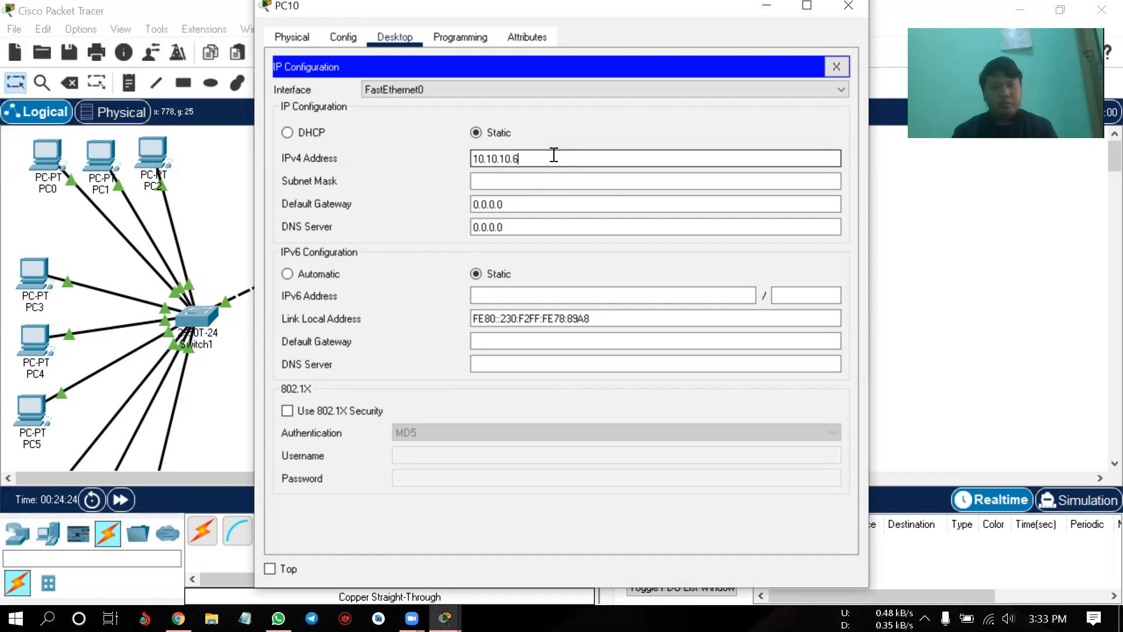
- Set PC10's subnet mask to 255.255.255.0
click(543, 180)
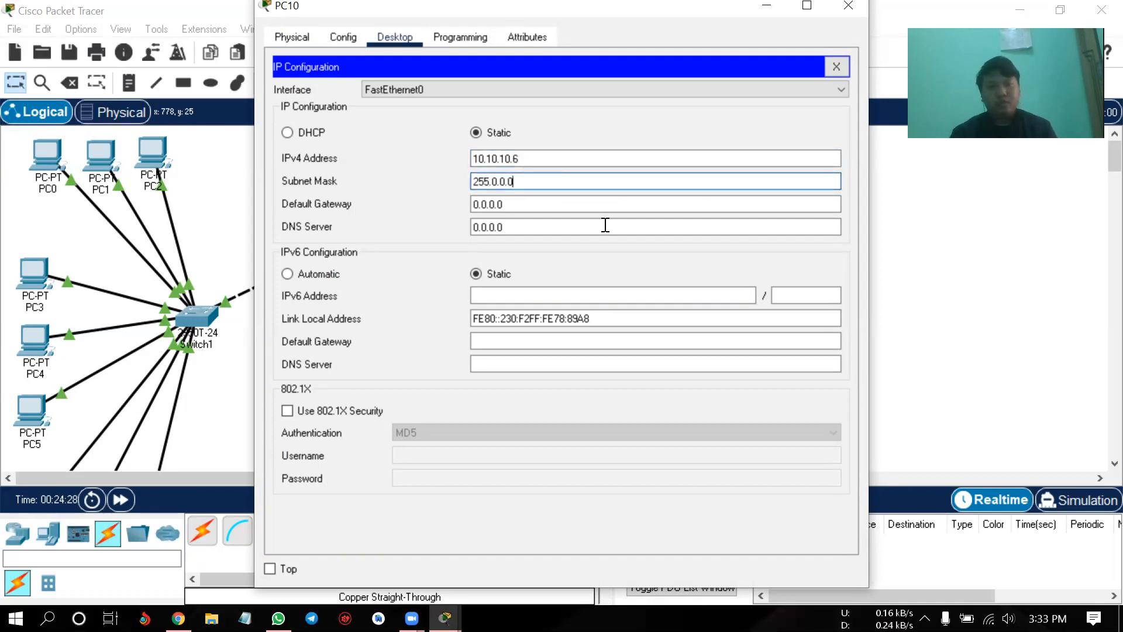
key(BackSpace)
key(BackSpace)
key(BackSpace)
key(BackSpace)
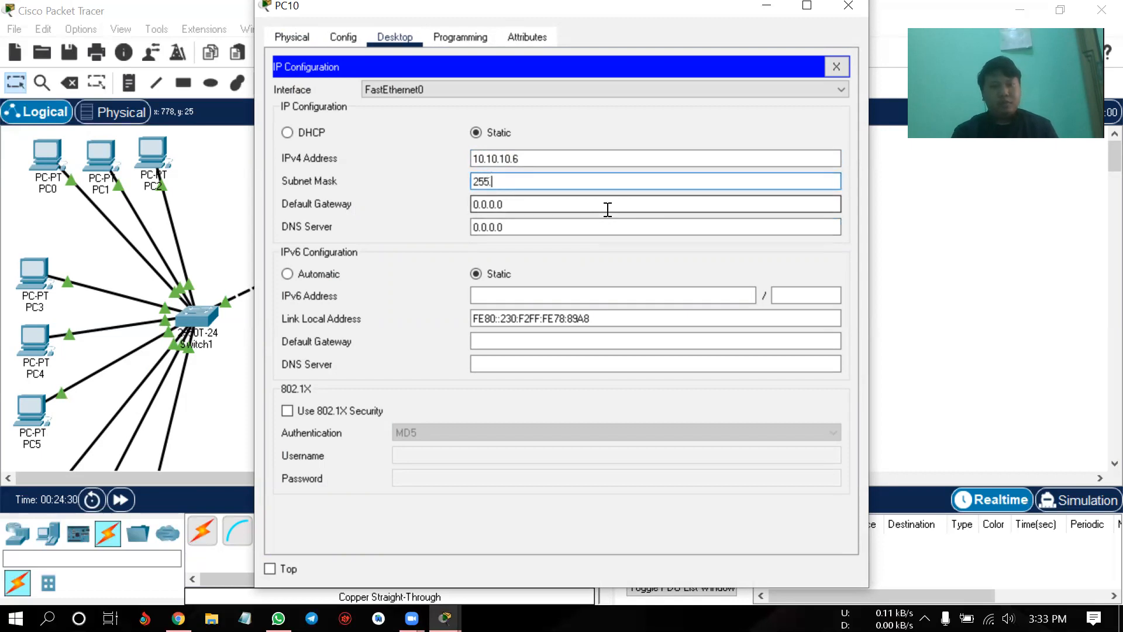
text(255.255.0)
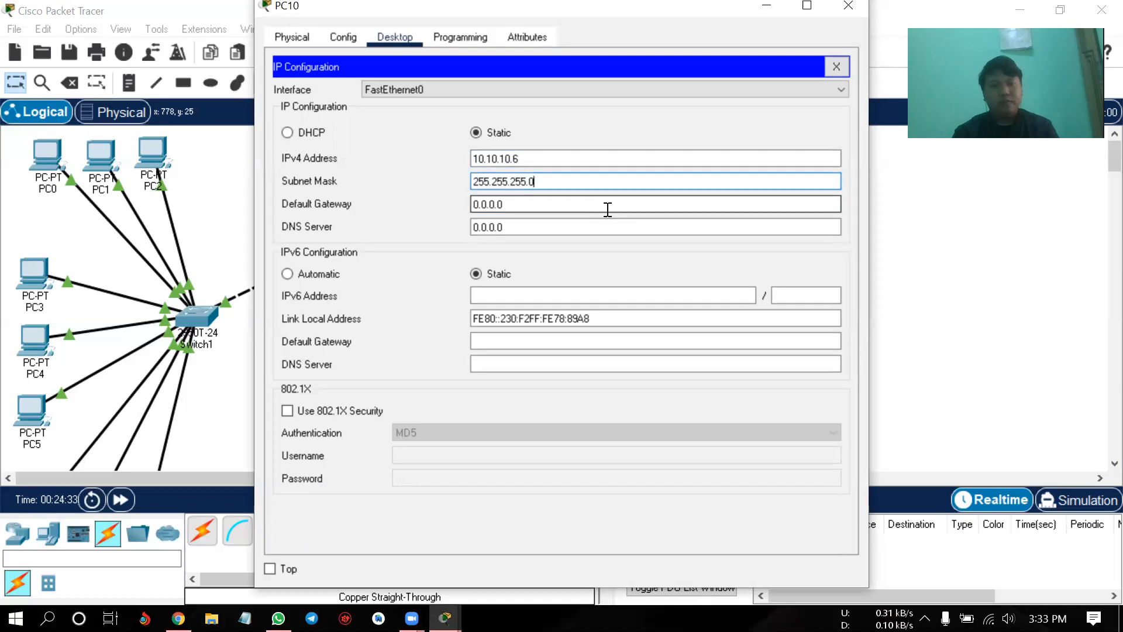
- Set PC10's IPv4 default gateway to 10.10.10.1 and close its settings
drag(533, 209, 474, 210)
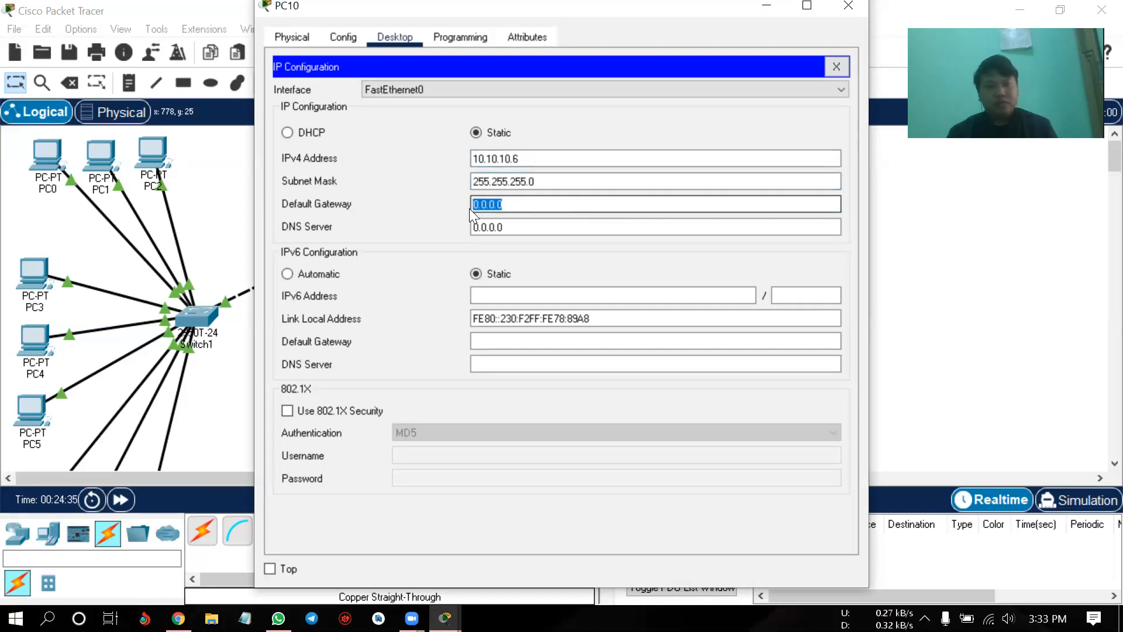
text(10.10.10.1)
click(848, 5)
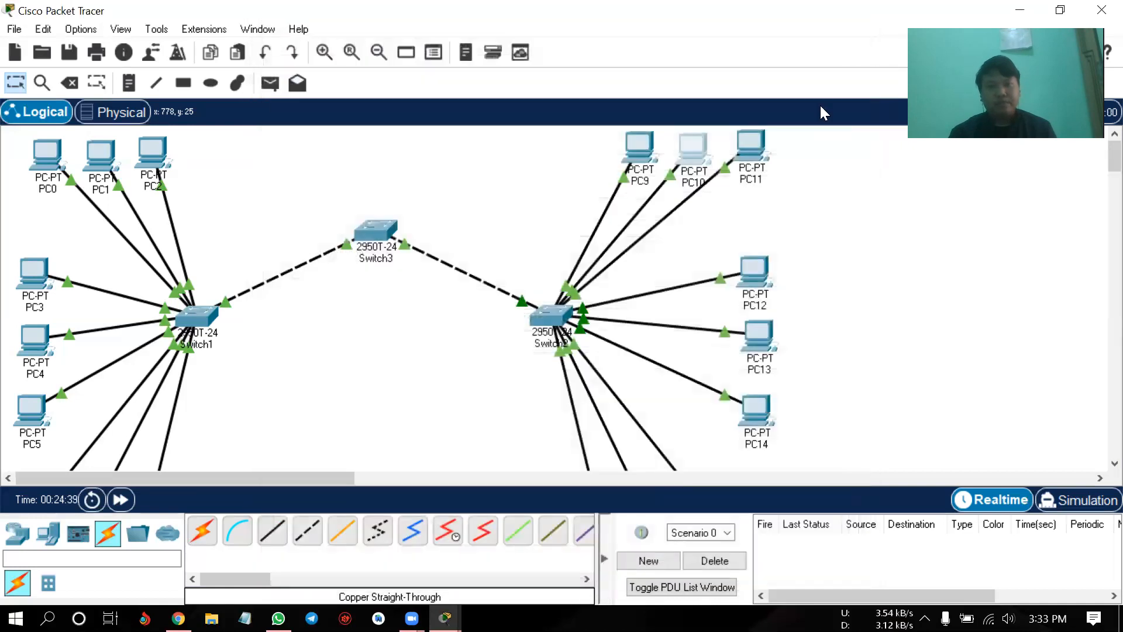
- Open PC11's IP configuration and set its IPv4 address to 10.10.10.7
double_click(761, 152)
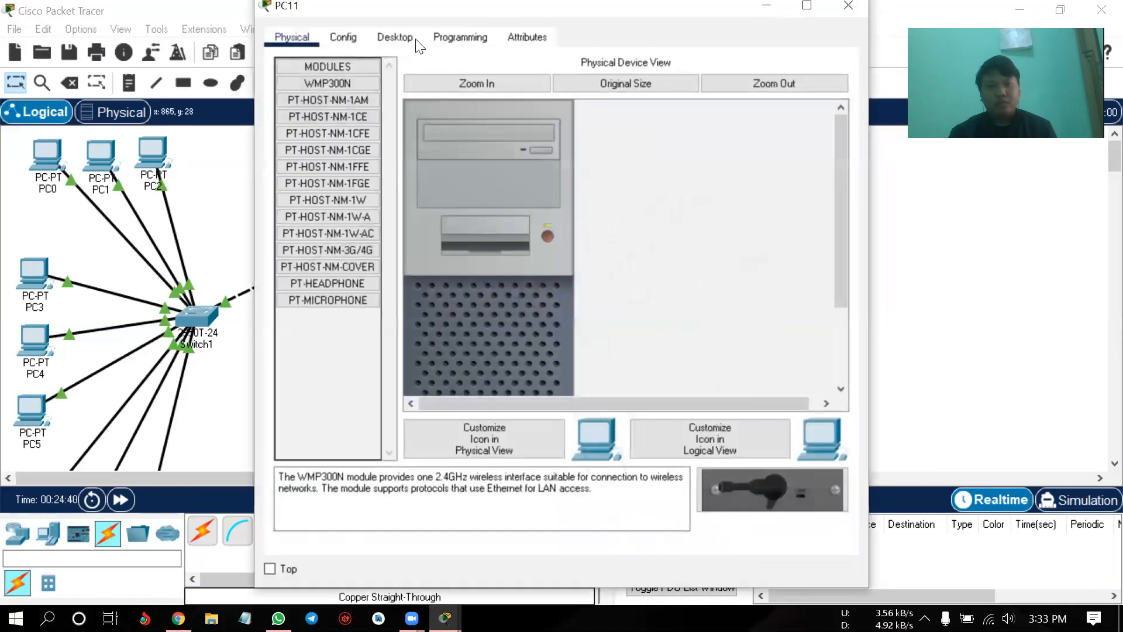
click(395, 37)
click(311, 117)
click(532, 157)
text(10.10.10.1)
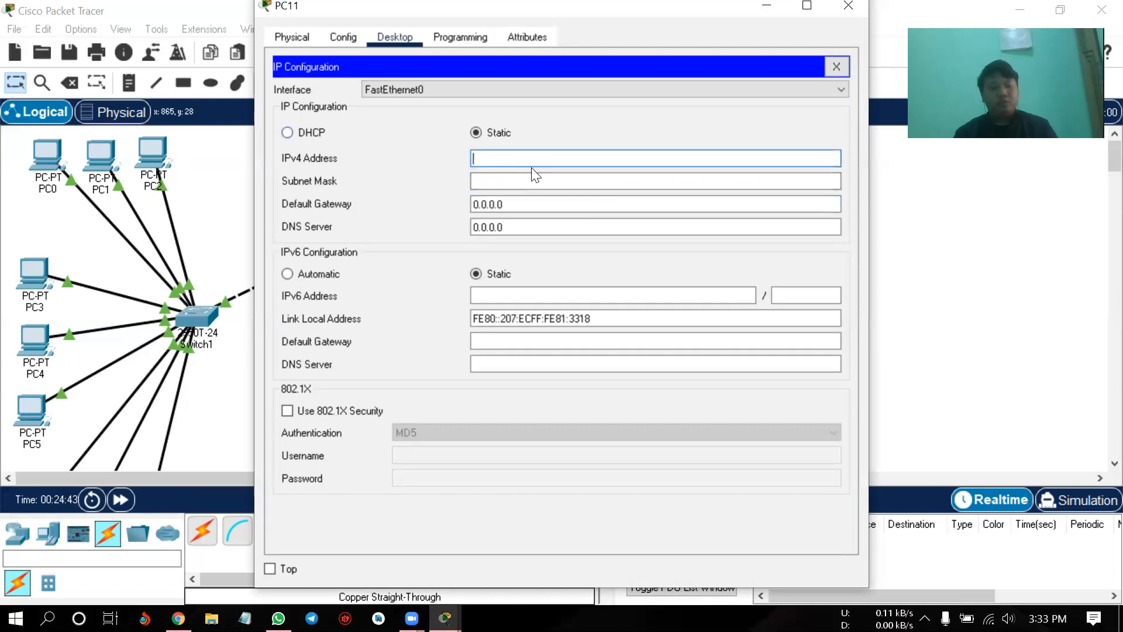
key(BackSpace)
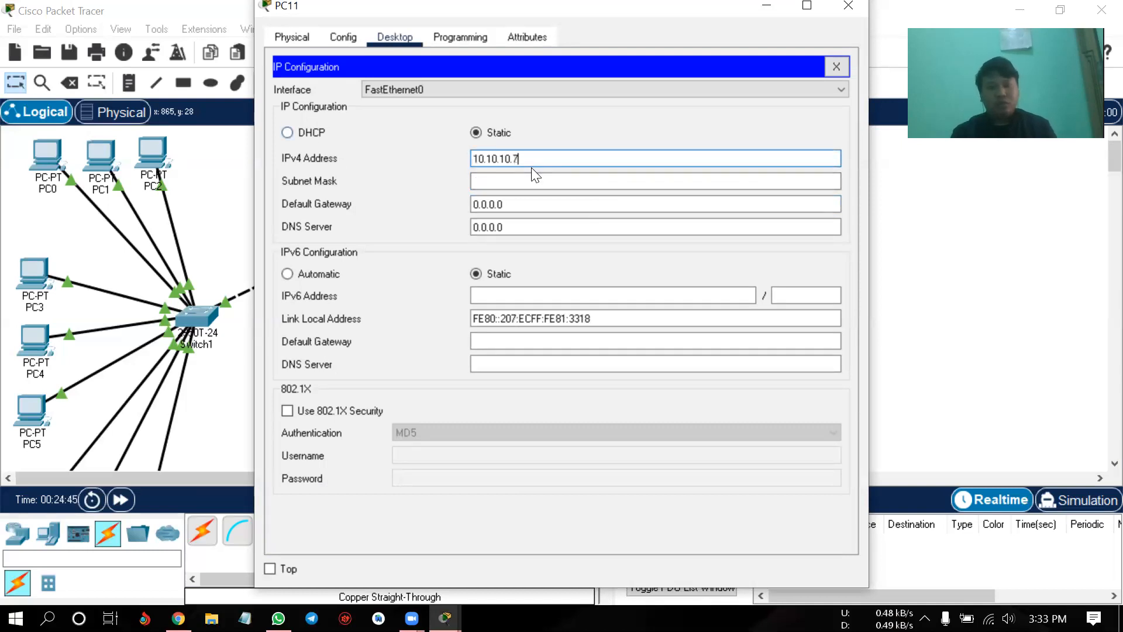
- Set PC11's subnet mask to 255.255.255.0
click(526, 181)
key(BackSpace)
key(BackSpace)
key(BackSpace)
key(BackSpace)
key(BackSpace)
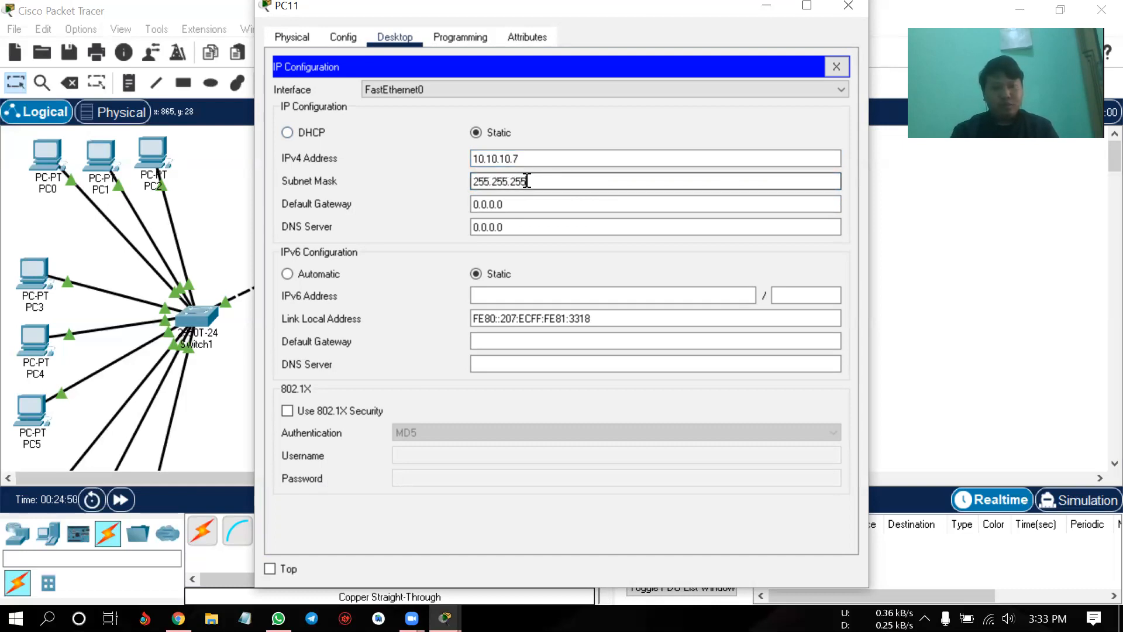
- Paste the copied address 10.10.10.1 as PC11's IPv4 default gateway and close its settings
key(Tab)
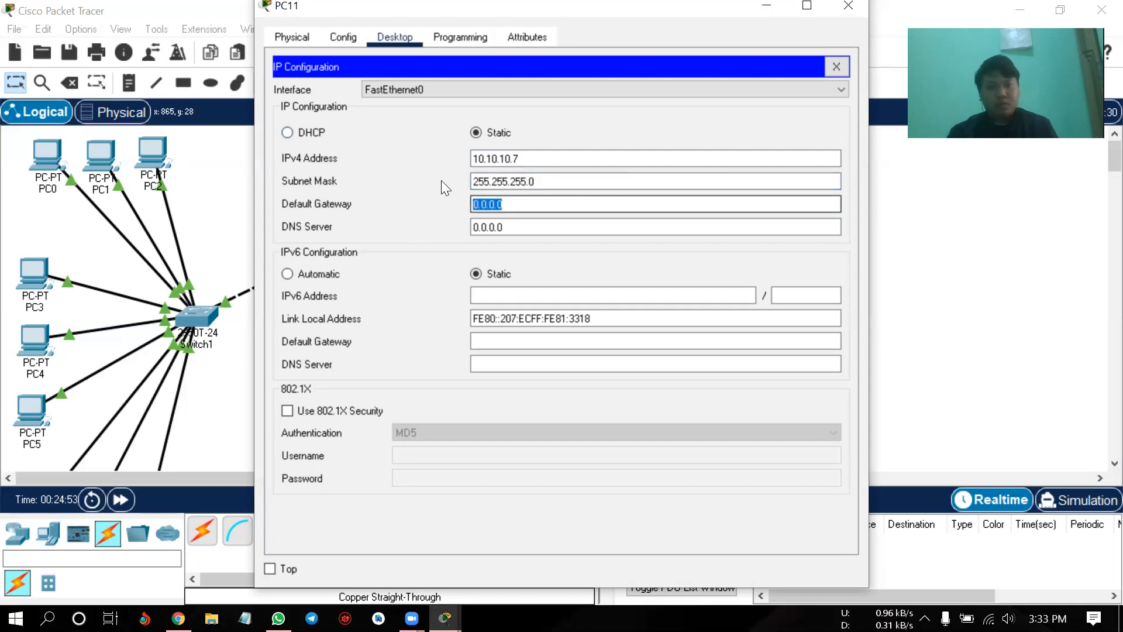
right_click(481, 204)
click(524, 302)
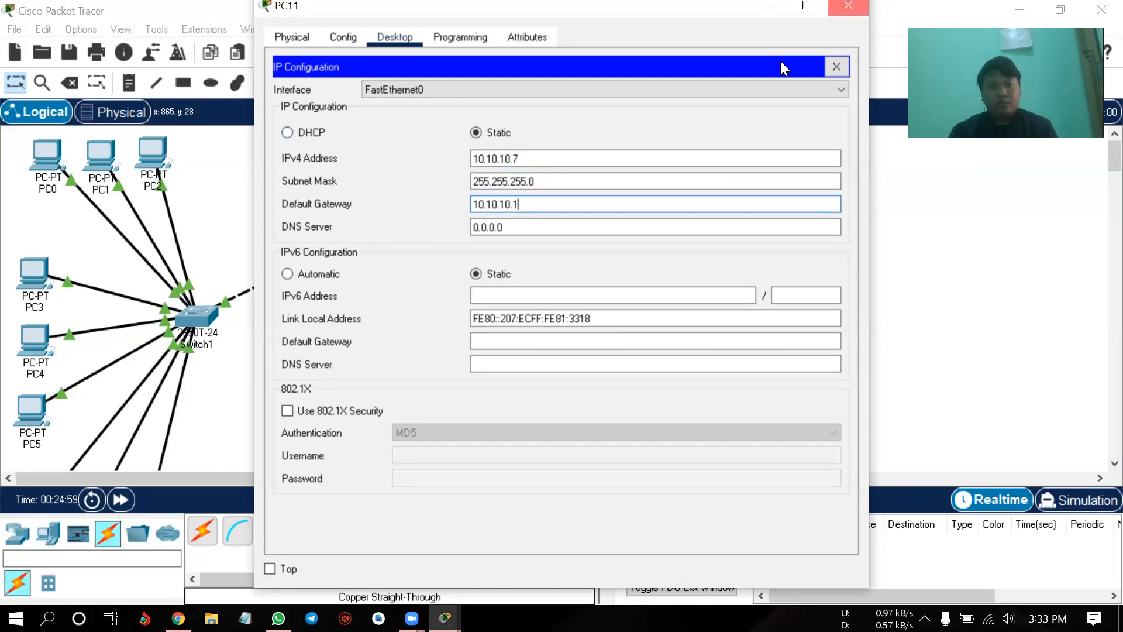
click(848, 6)
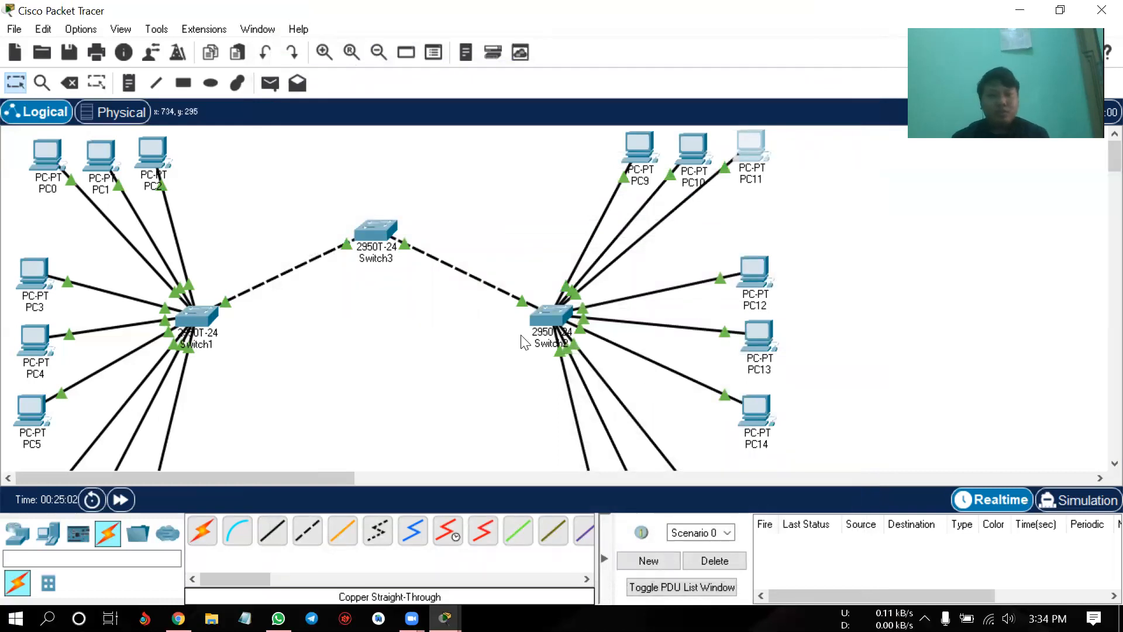
- Check the task list in SOAL UTS GENAP 20-21 MPJ.pdf in Chrome, then return to Cisco Packet Tracer
scroll(581, 240, down, 3)
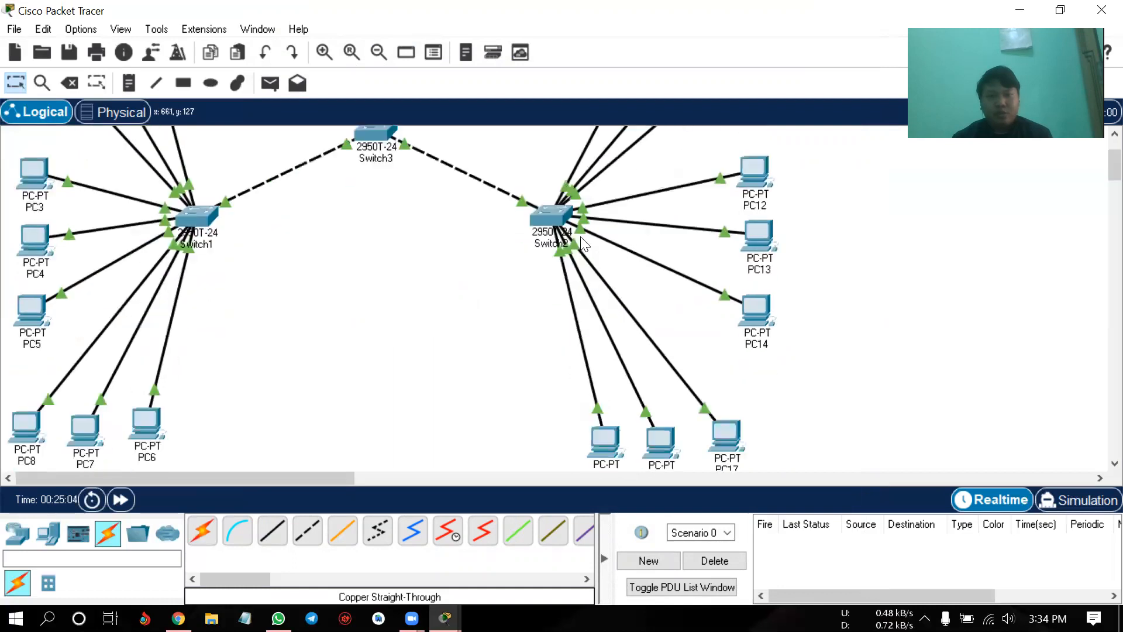
scroll(572, 251, up, 3)
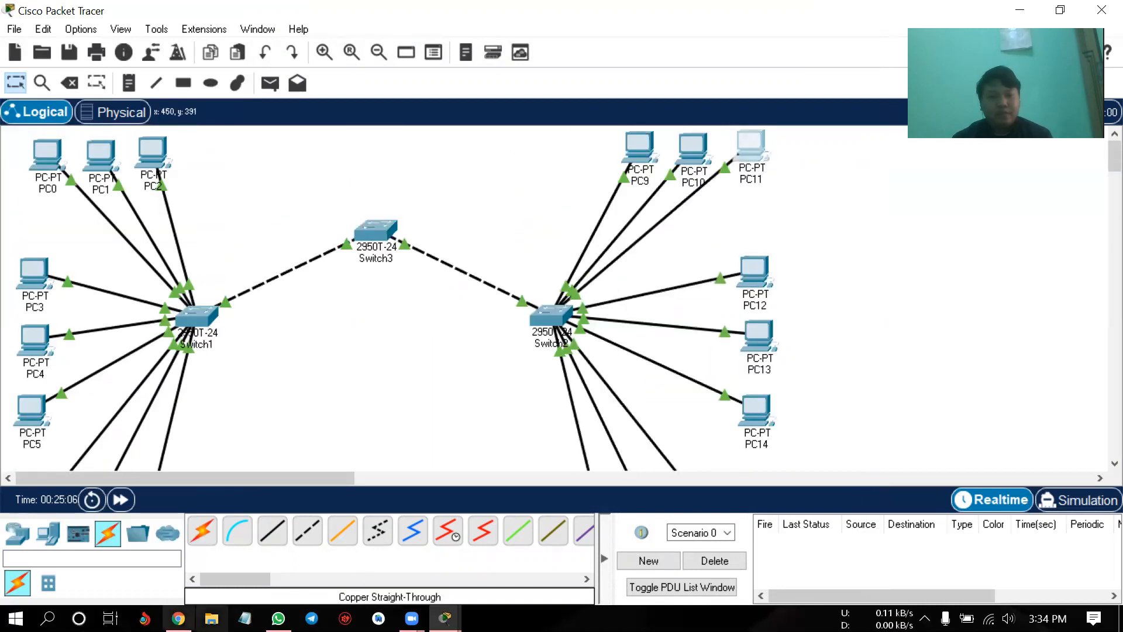
click(178, 618)
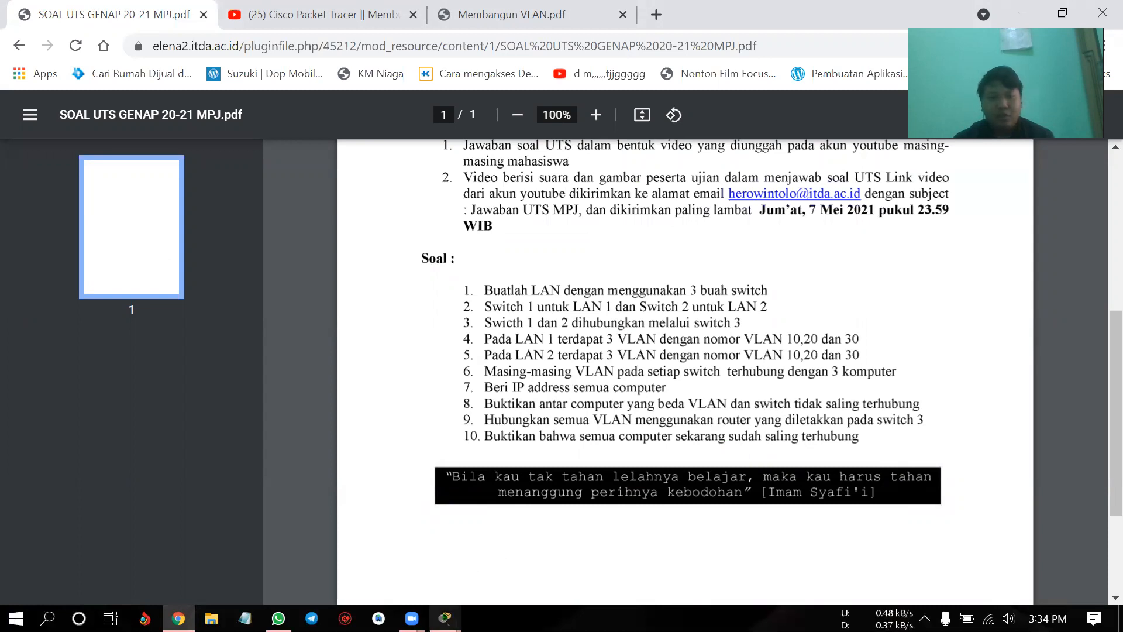
mouse_move(444, 619)
click(406, 477)
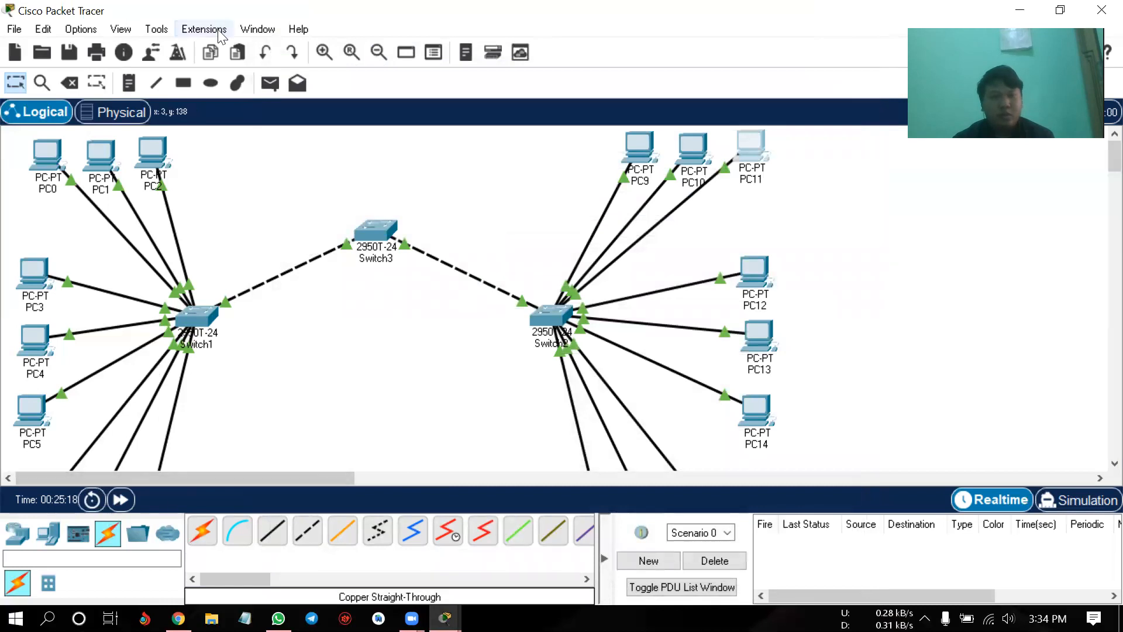
- Send a simple PDU from PC0 to PC1 to test connectivity within the same VLAN
click(270, 84)
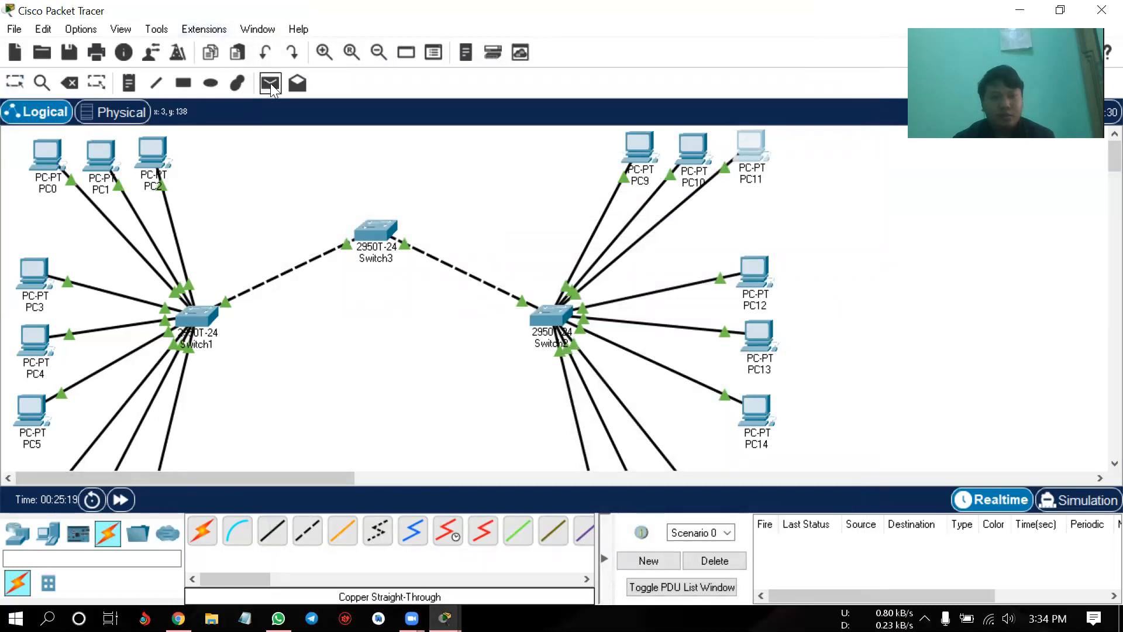
click(46, 155)
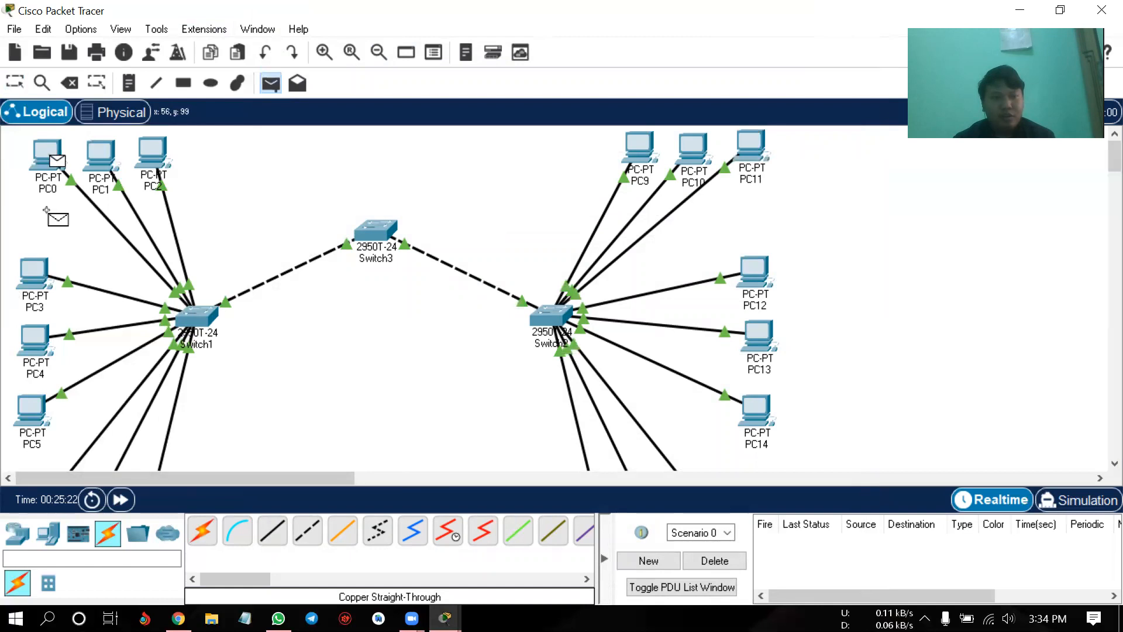
click(100, 155)
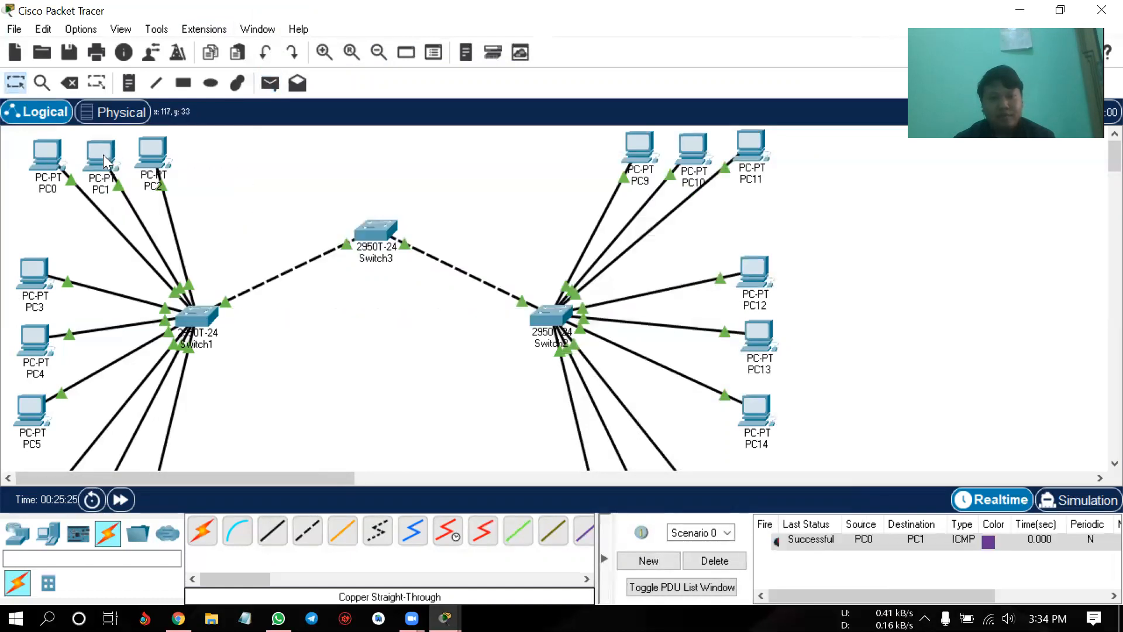
- Send a simple PDU from PC0 to PC3 twice to test connectivity between the two PCs
click(269, 83)
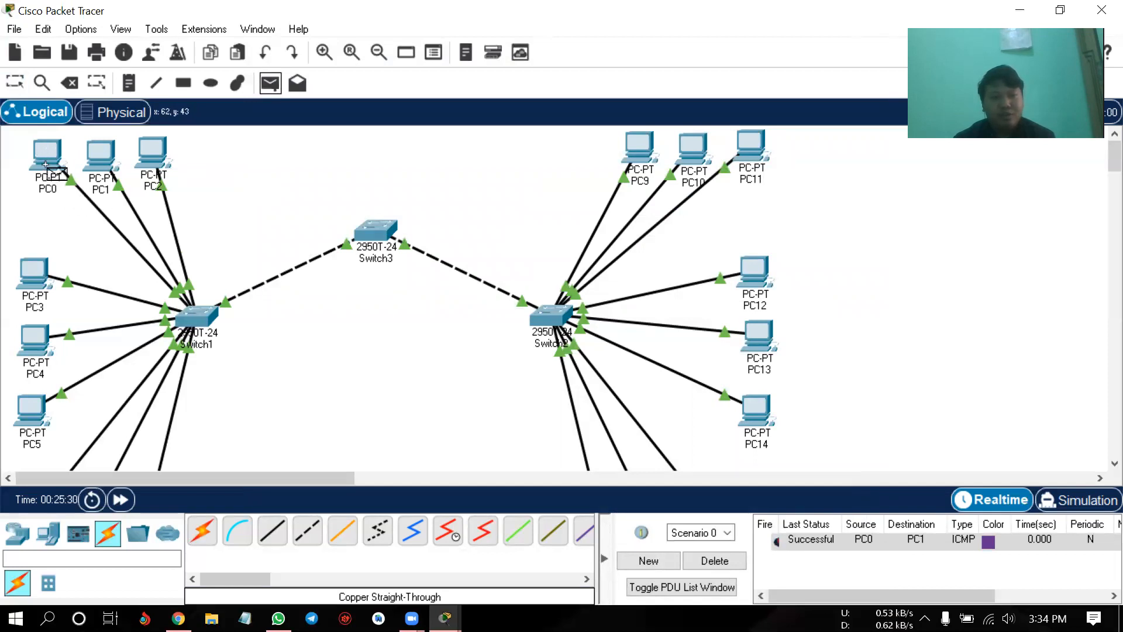
mouse_move(38, 267)
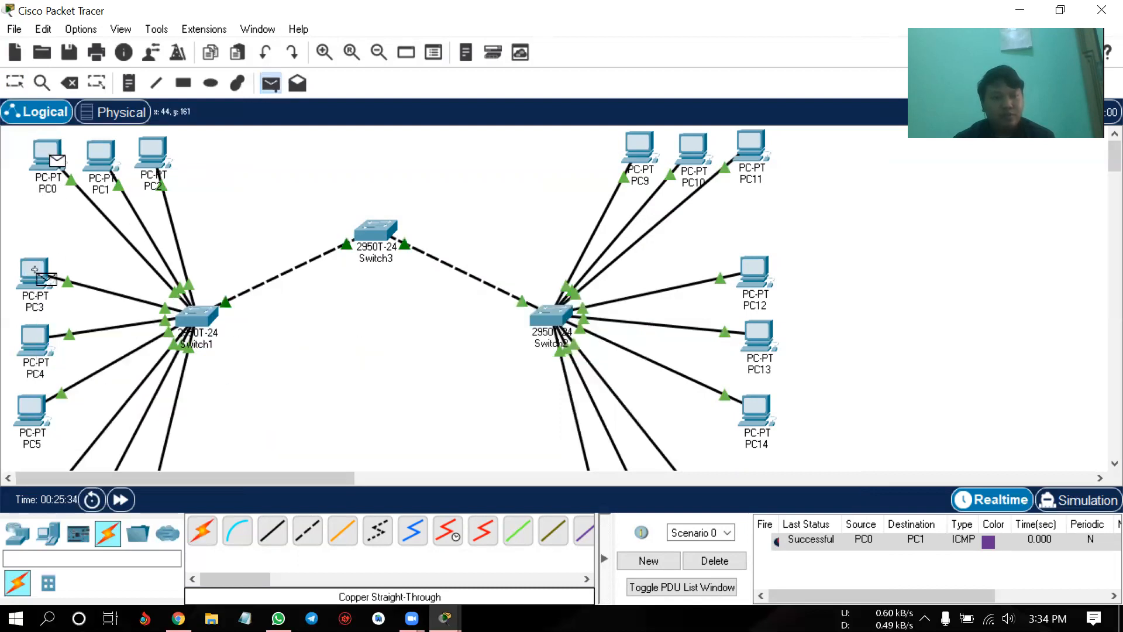
click(35, 275)
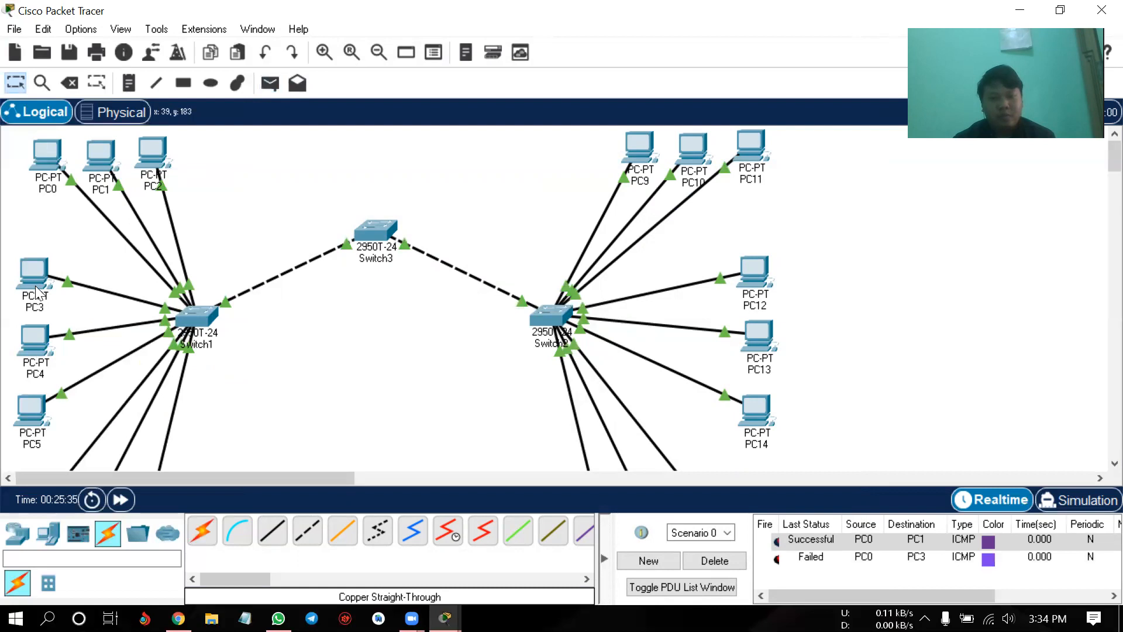
click(266, 82)
click(47, 155)
click(28, 276)
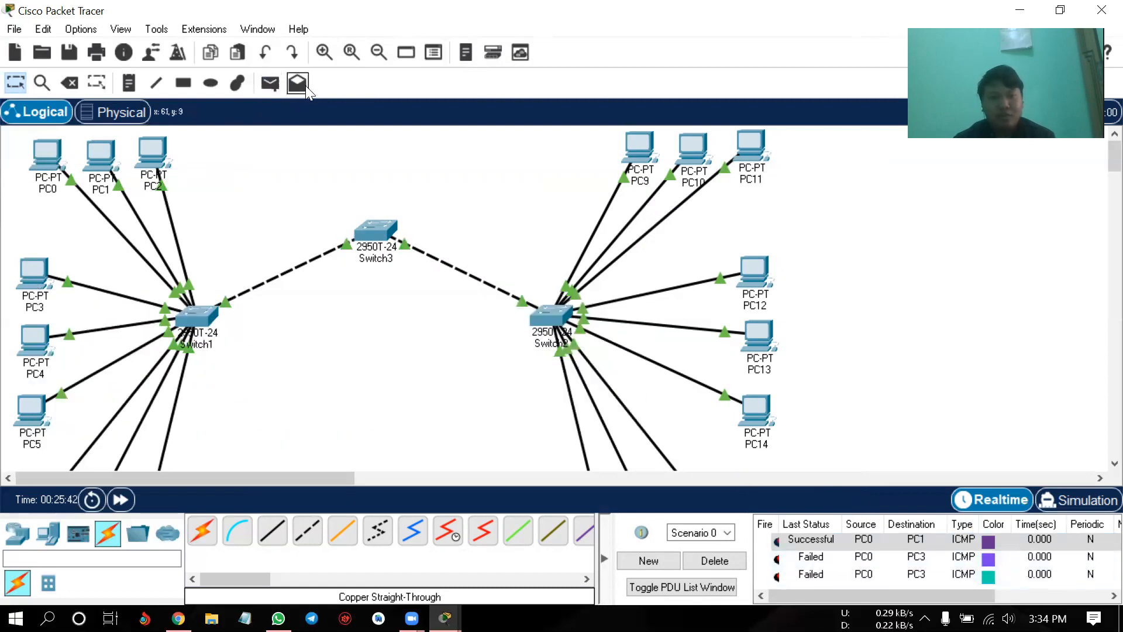
- Clear the PDU list and send a simple PDU from PC0 to PC9 to test connectivity between the two LANs
click(715, 561)
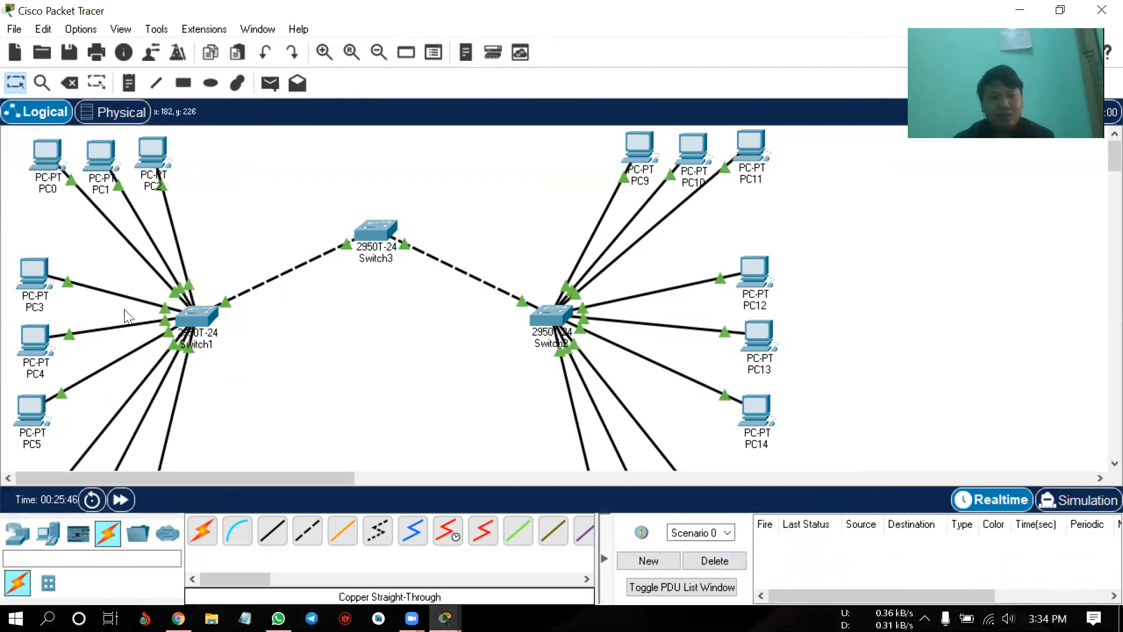
click(270, 83)
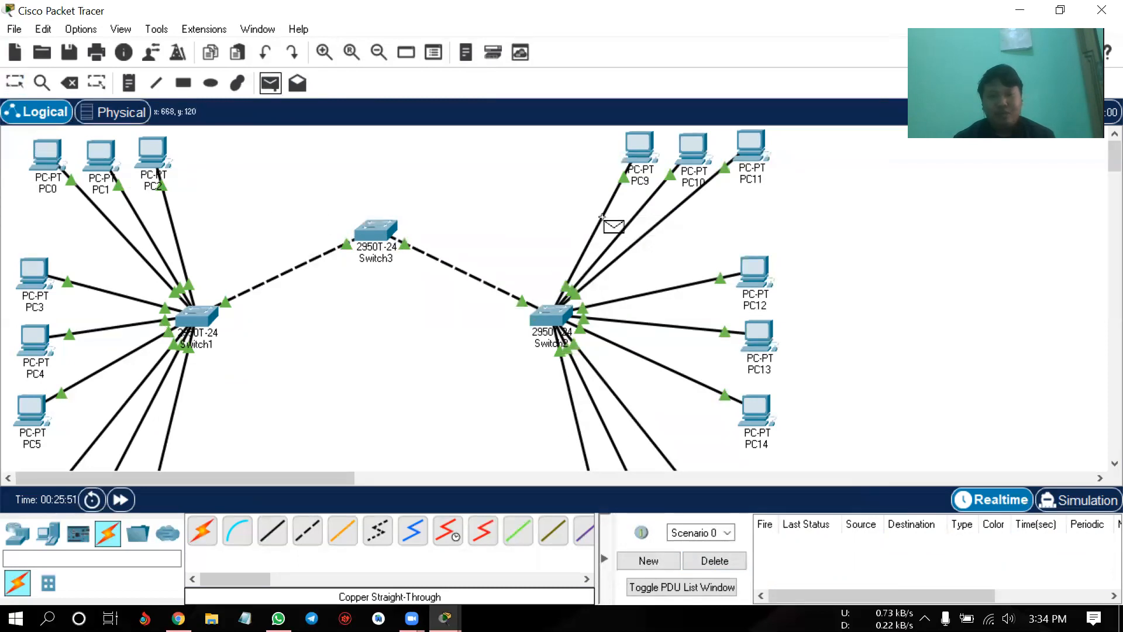
click(43, 163)
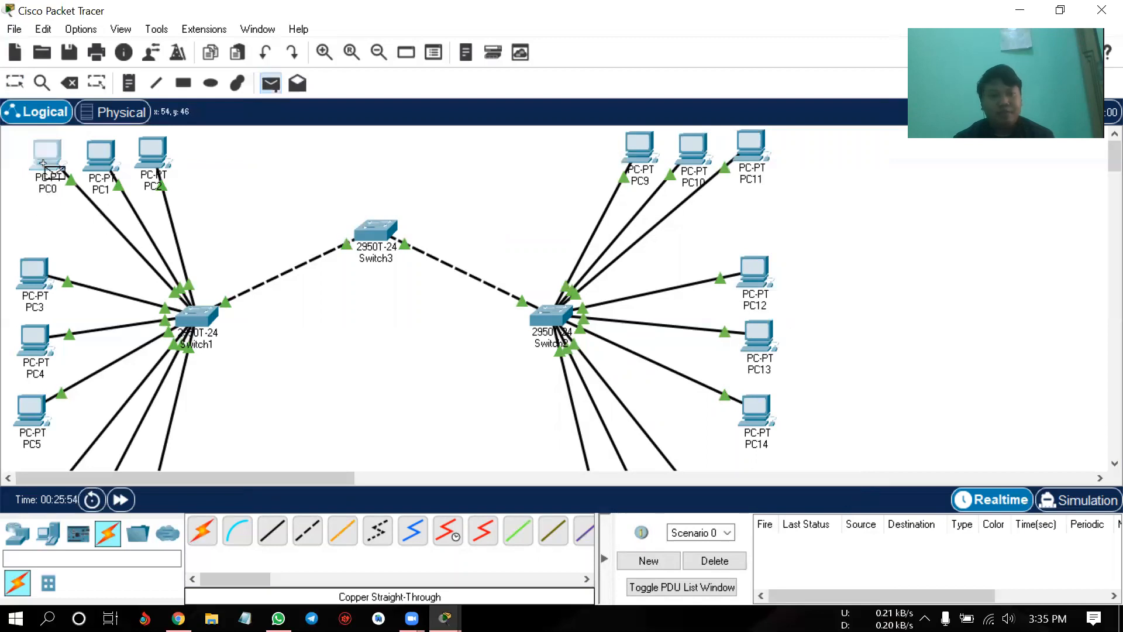
click(640, 151)
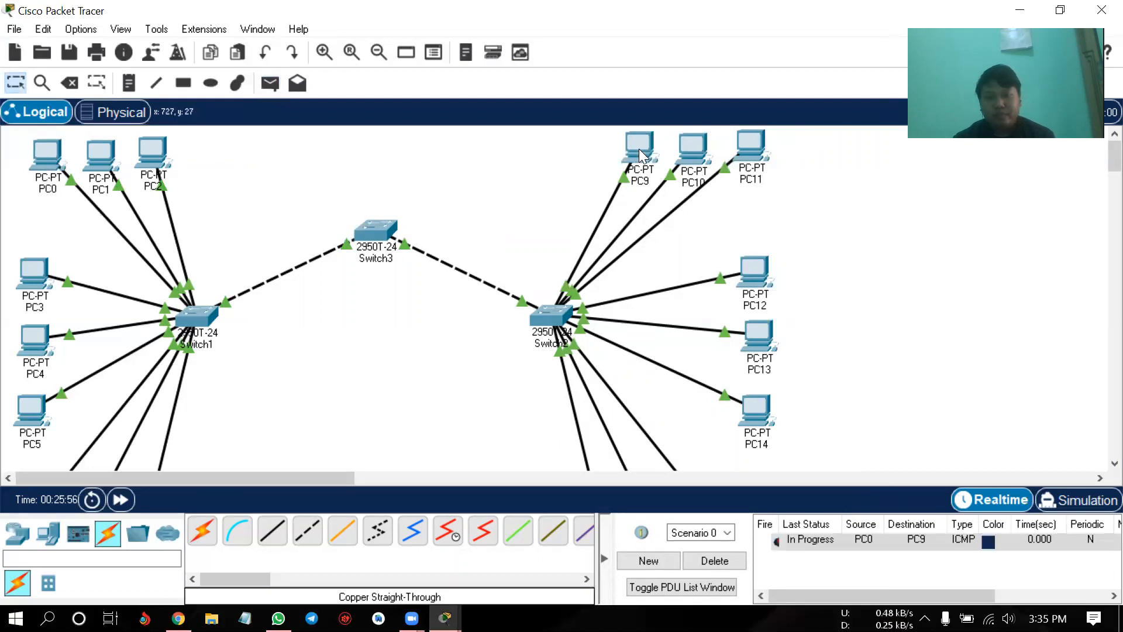
- Send simple PDUs from PC0 to PC10 and again to PC9, clearing the PDU list after the tests
click(270, 83)
click(47, 157)
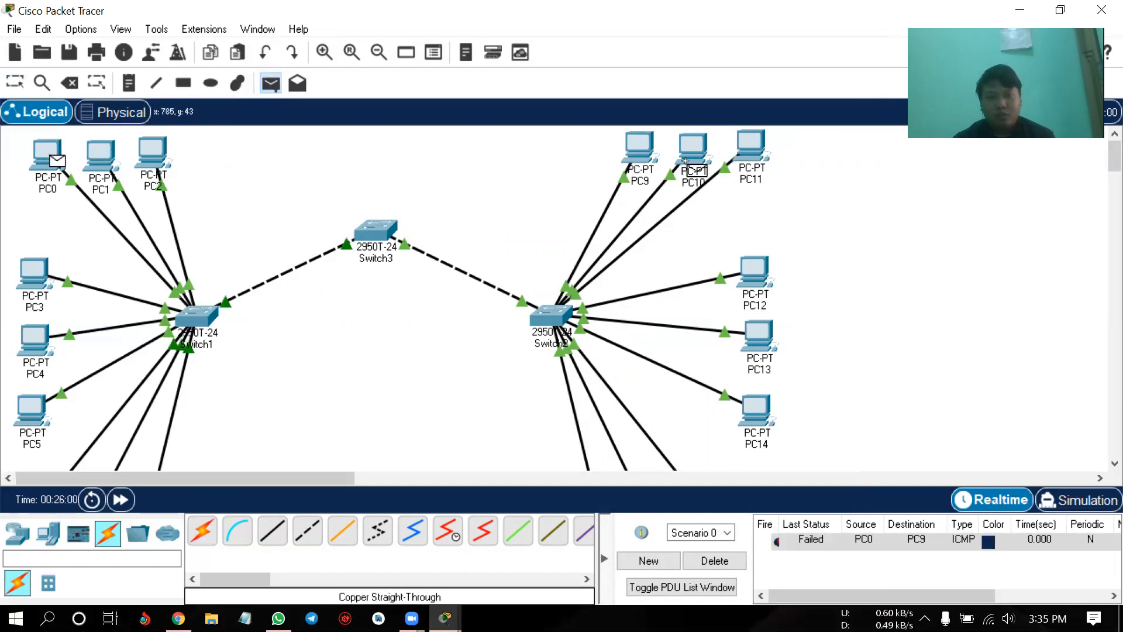
click(696, 155)
click(270, 82)
click(47, 157)
click(632, 141)
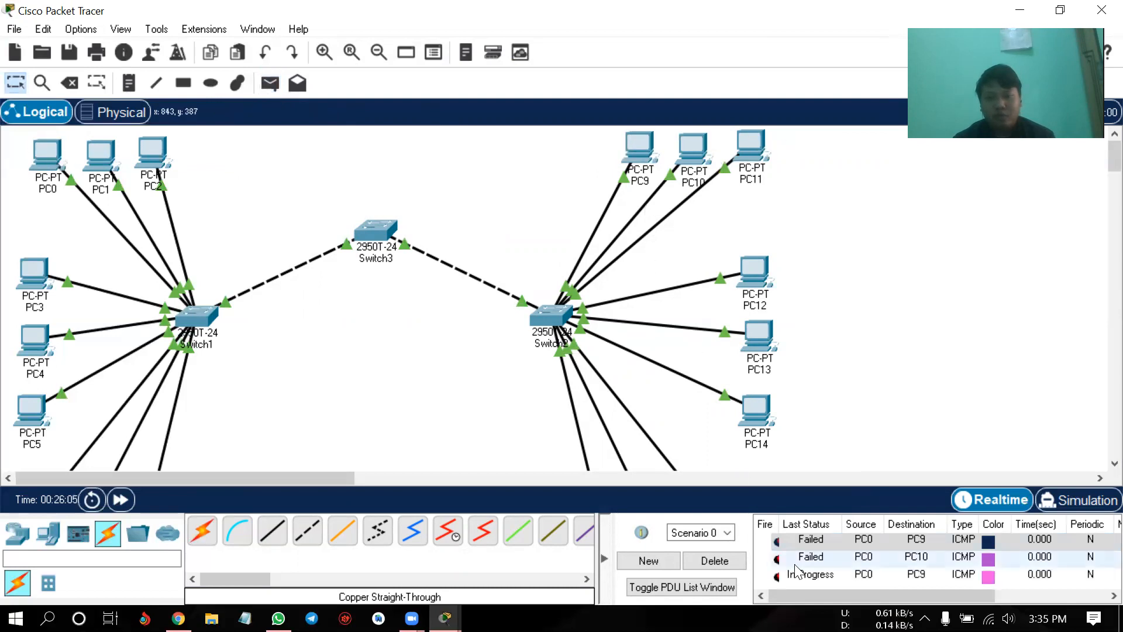
click(724, 559)
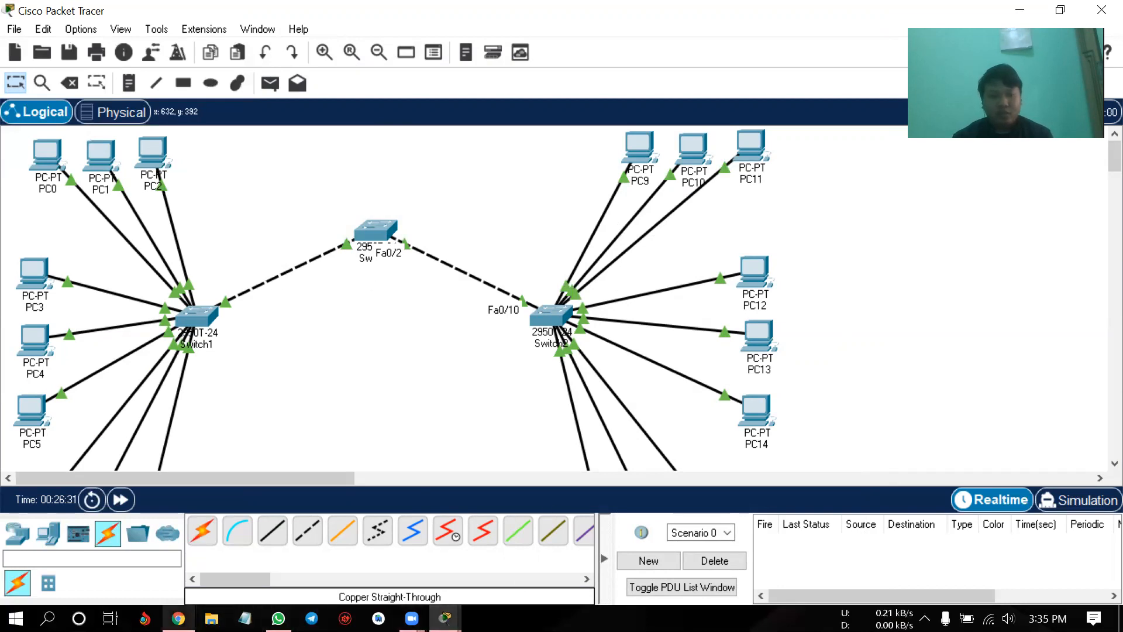
- Review the remaining tasks in SOAL UTS GENAP 20-21 MPJ.pdf in Chrome and return to Cisco Packet Tracer
click(178, 618)
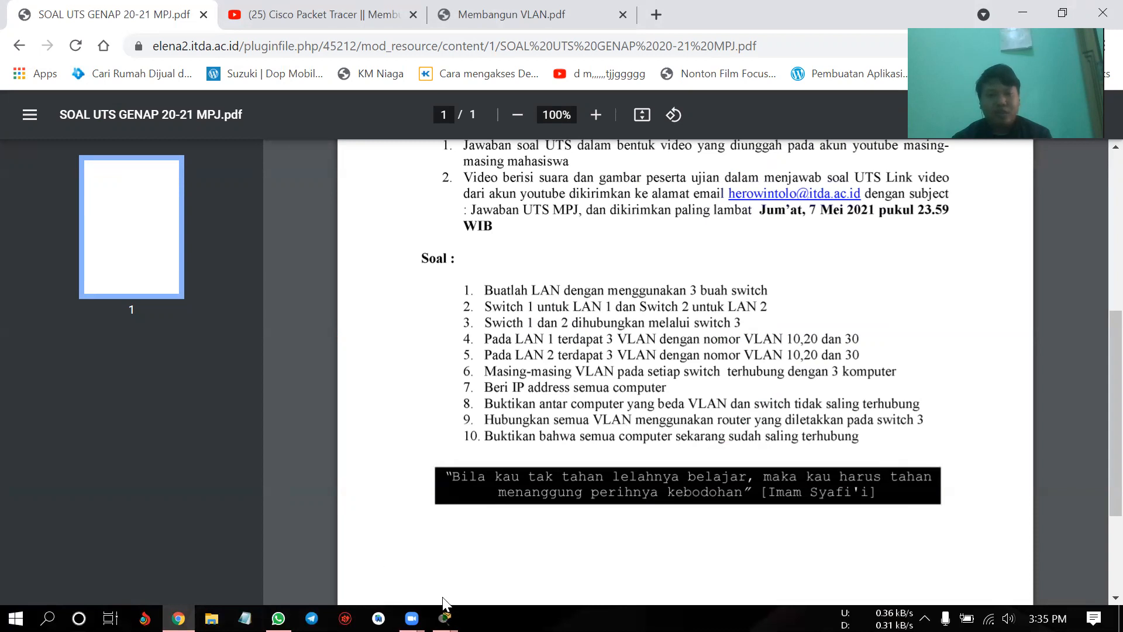
mouse_move(445, 618)
click(374, 544)
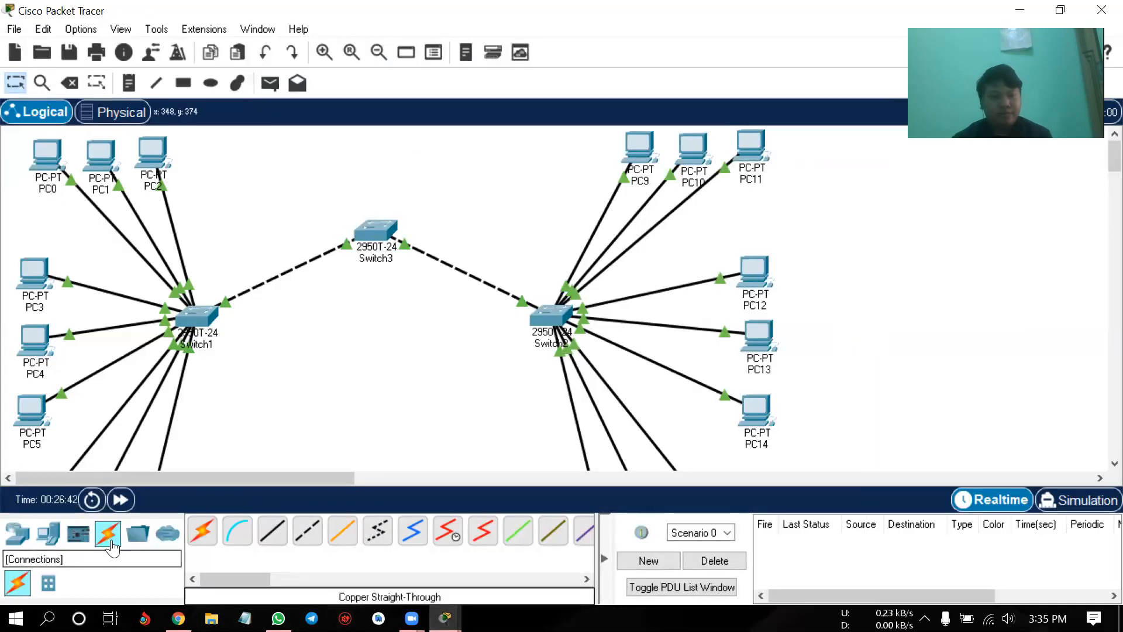
- Add a 2811 router to the workspace directly below Switch3
click(18, 533)
drag(248, 576, 335, 567)
click(395, 530)
click(384, 353)
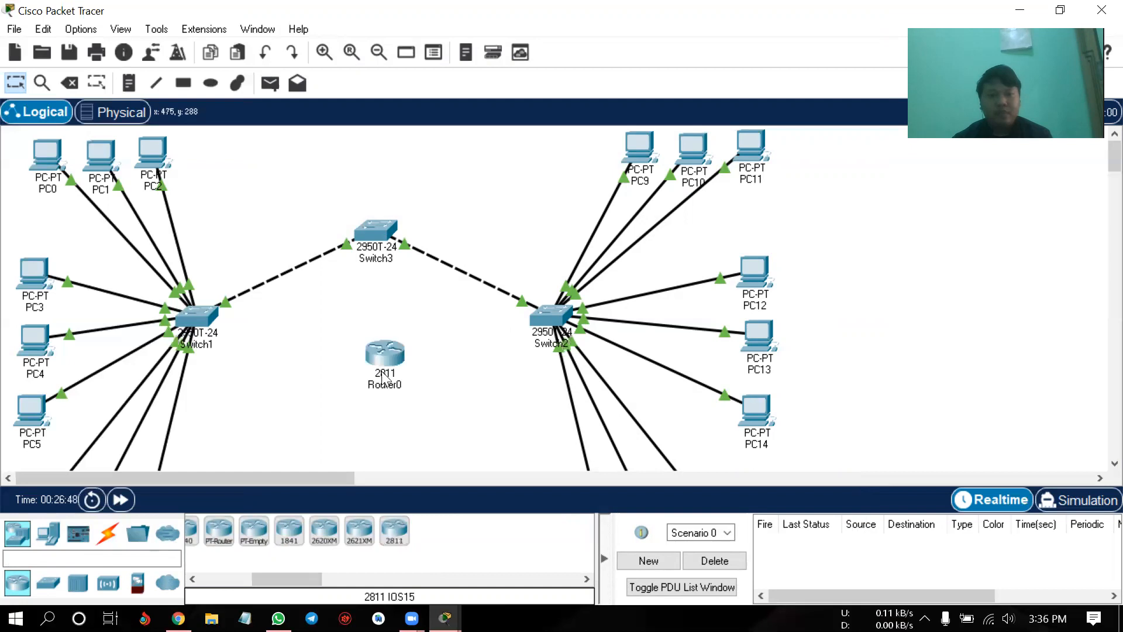
drag(384, 380, 376, 379)
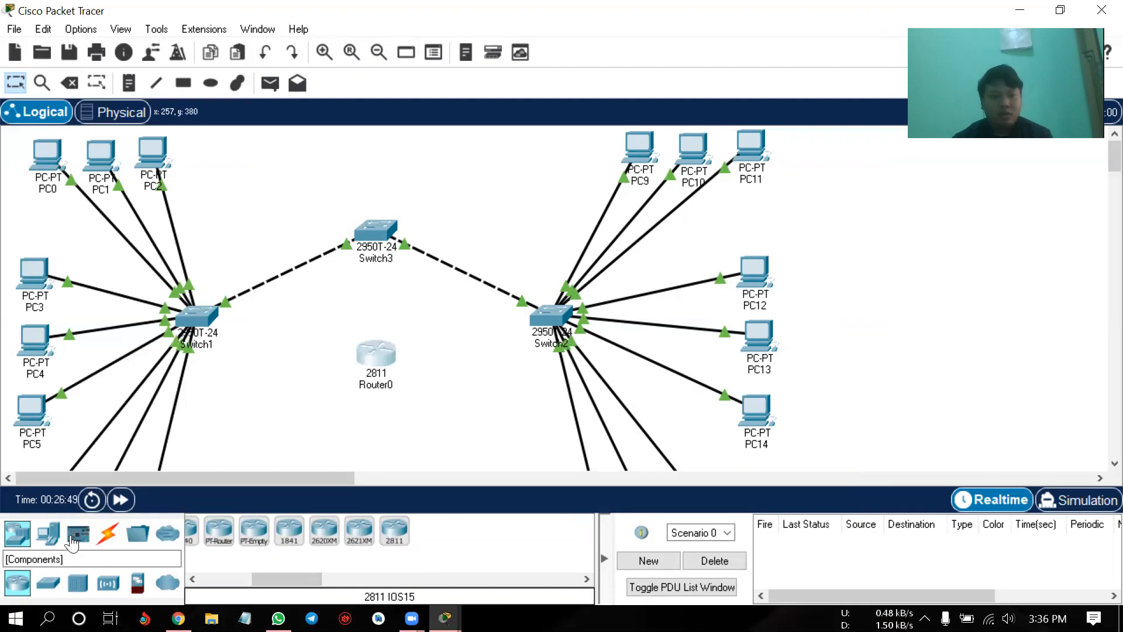
- Connect the 2811 router's FastEthernet0/0 to Switch3's FastEthernet0/3 with a copper straight-through cable
click(108, 533)
click(302, 539)
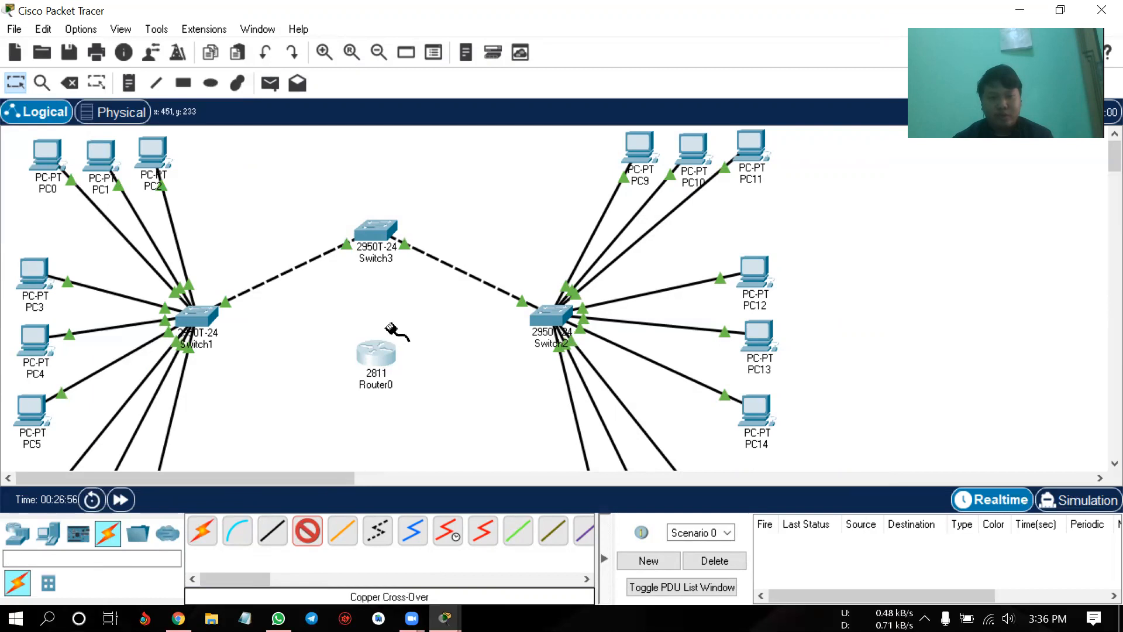
click(273, 530)
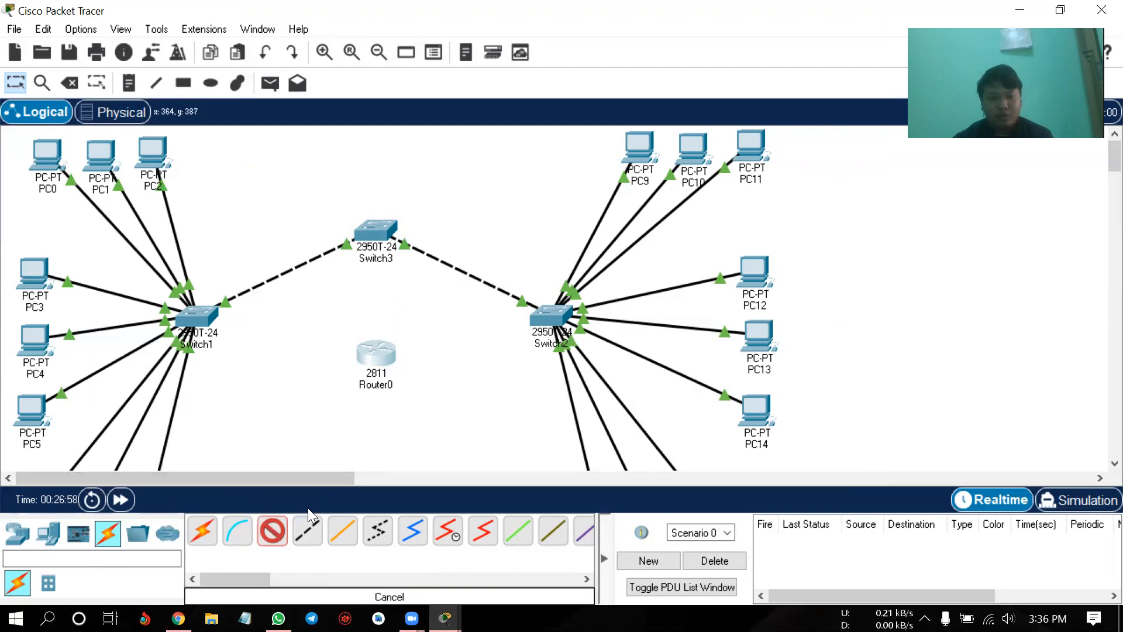
click(378, 355)
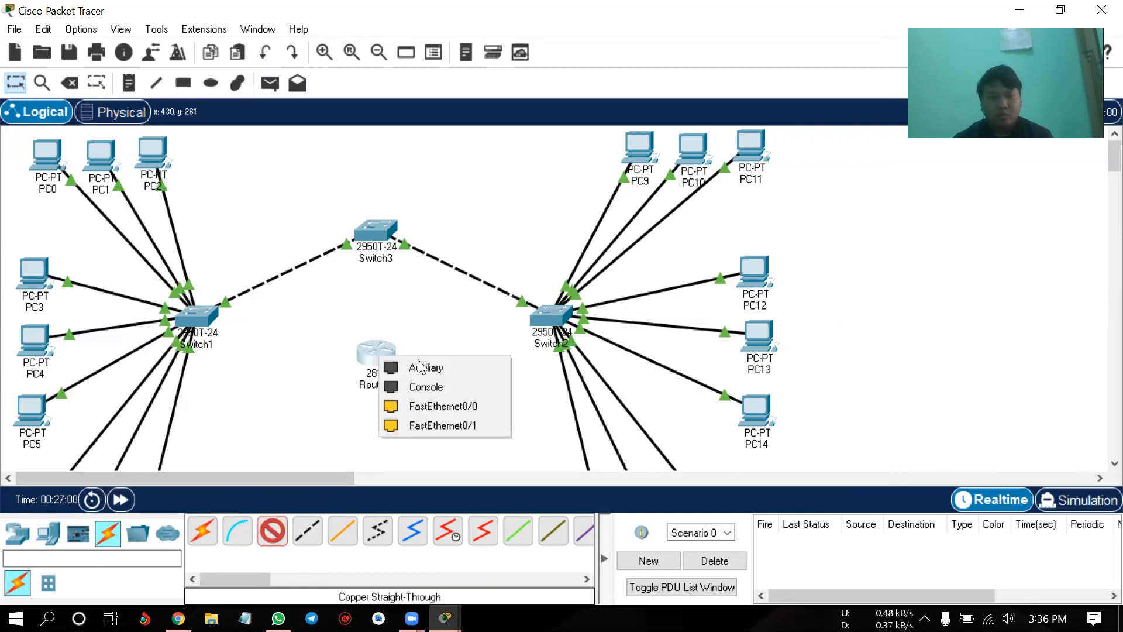
click(428, 405)
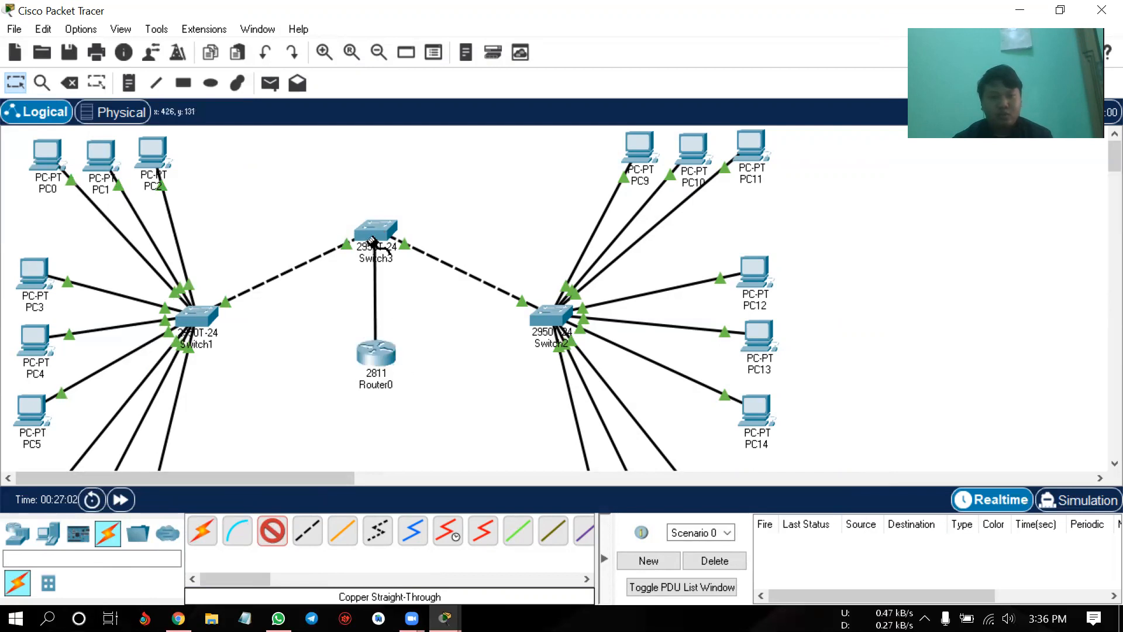
click(373, 240)
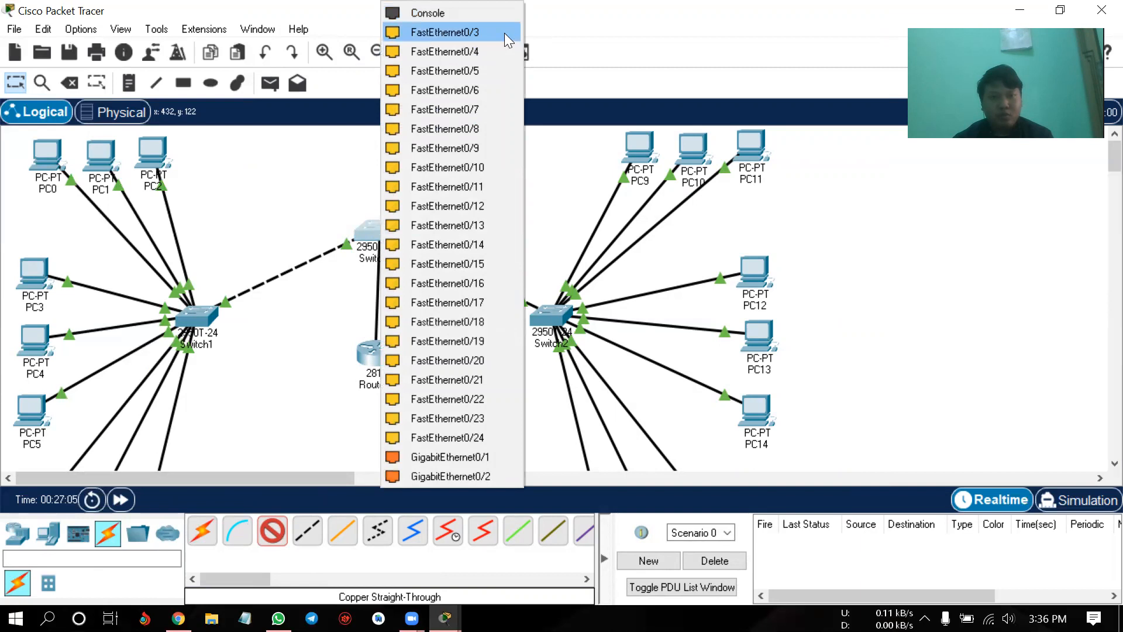
click(451, 33)
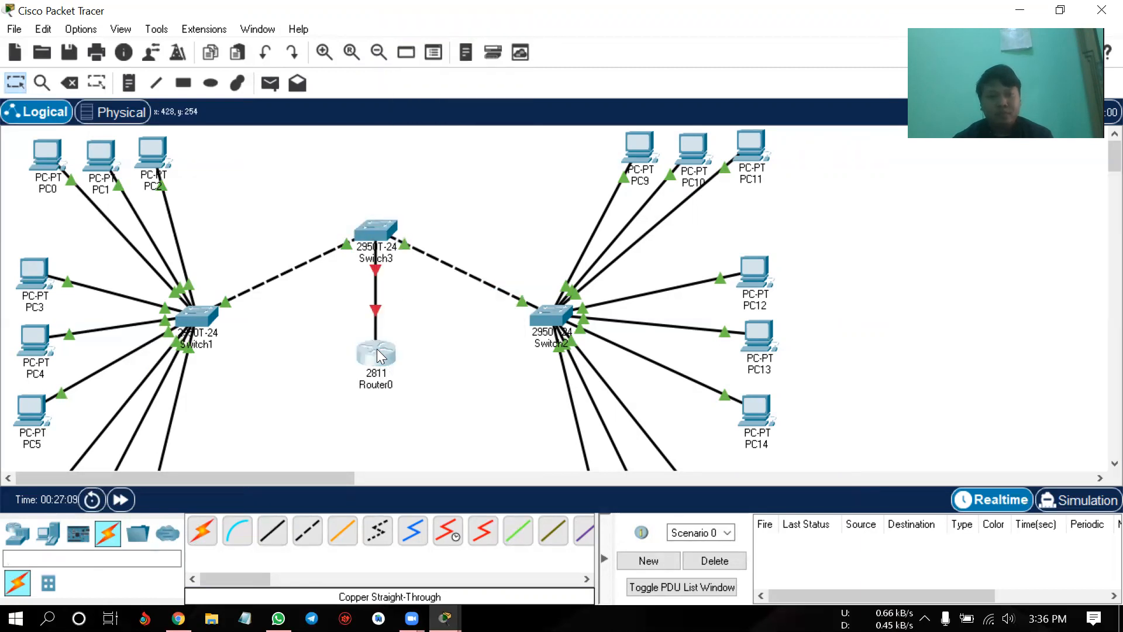
drag(379, 354, 374, 357)
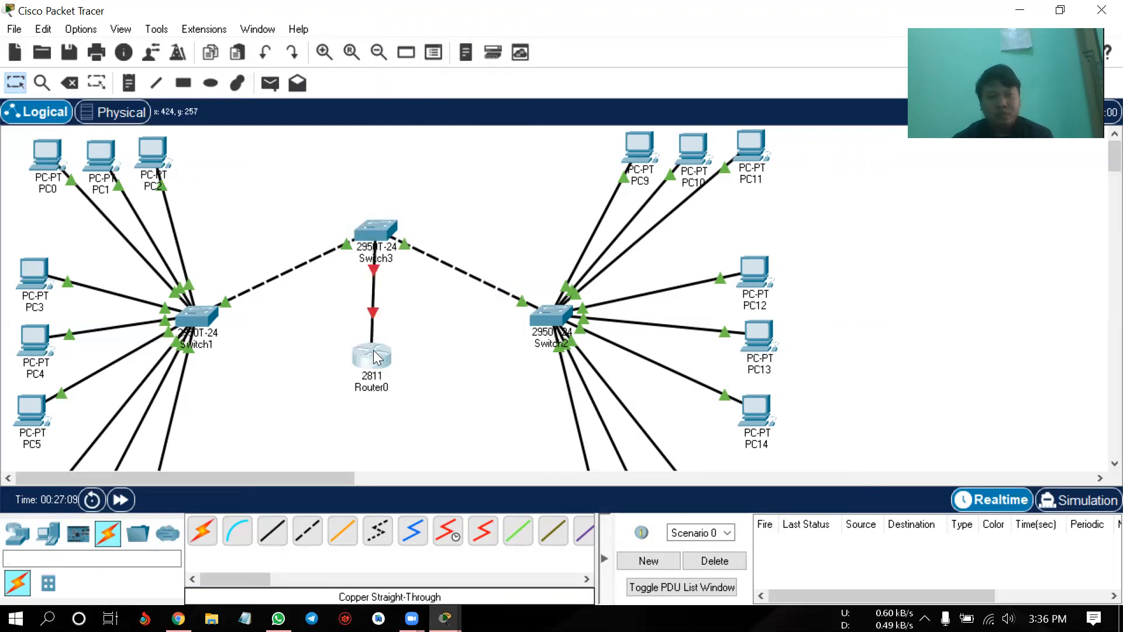
- Open Switch3's command line and enter global configuration mode with en and conf t
click(378, 232)
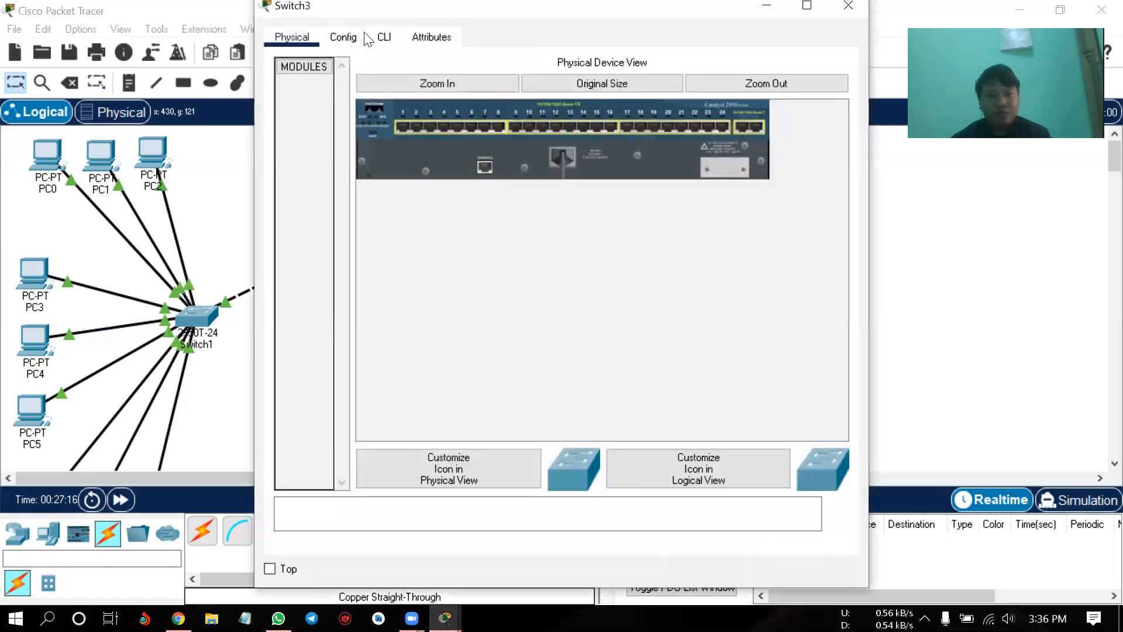
click(377, 41)
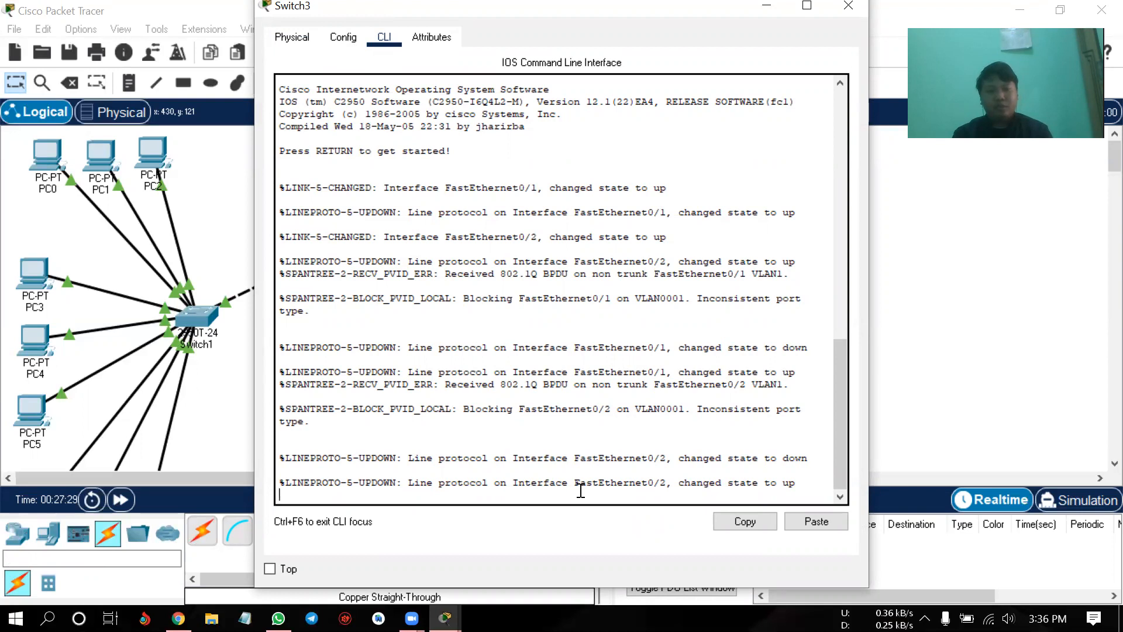
key(Return)
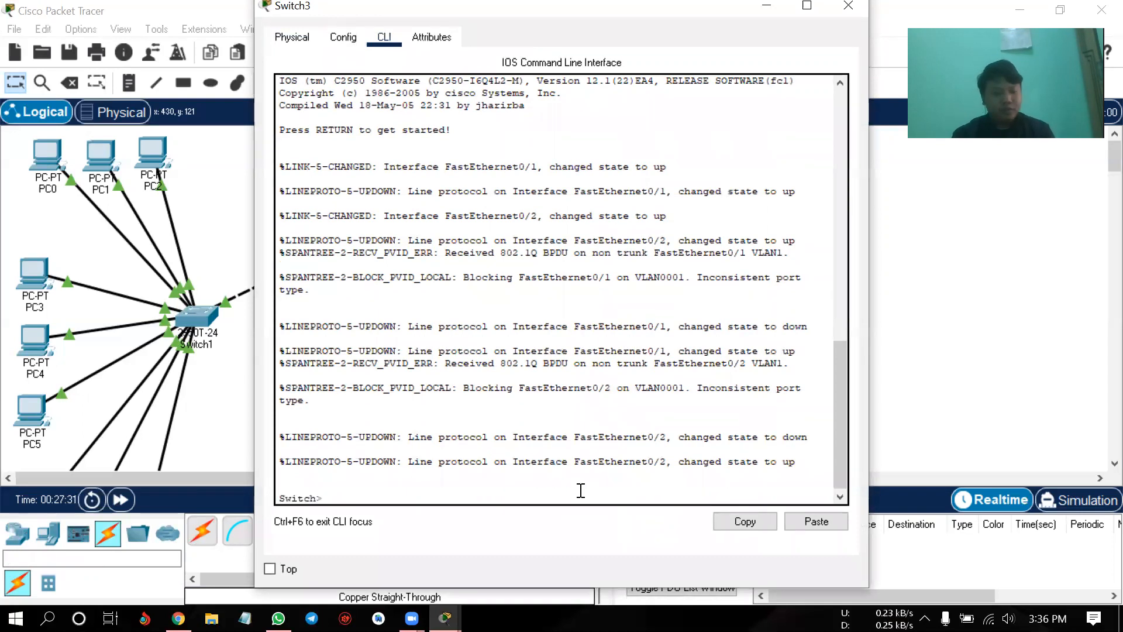
text(en)
key(Return)
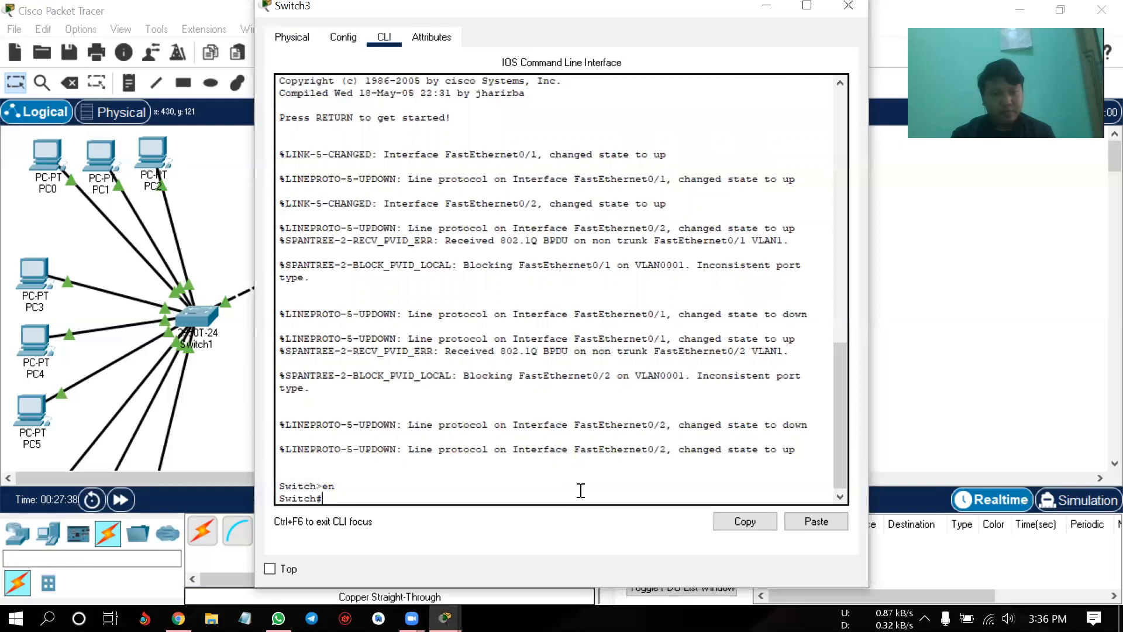
text(conf t)
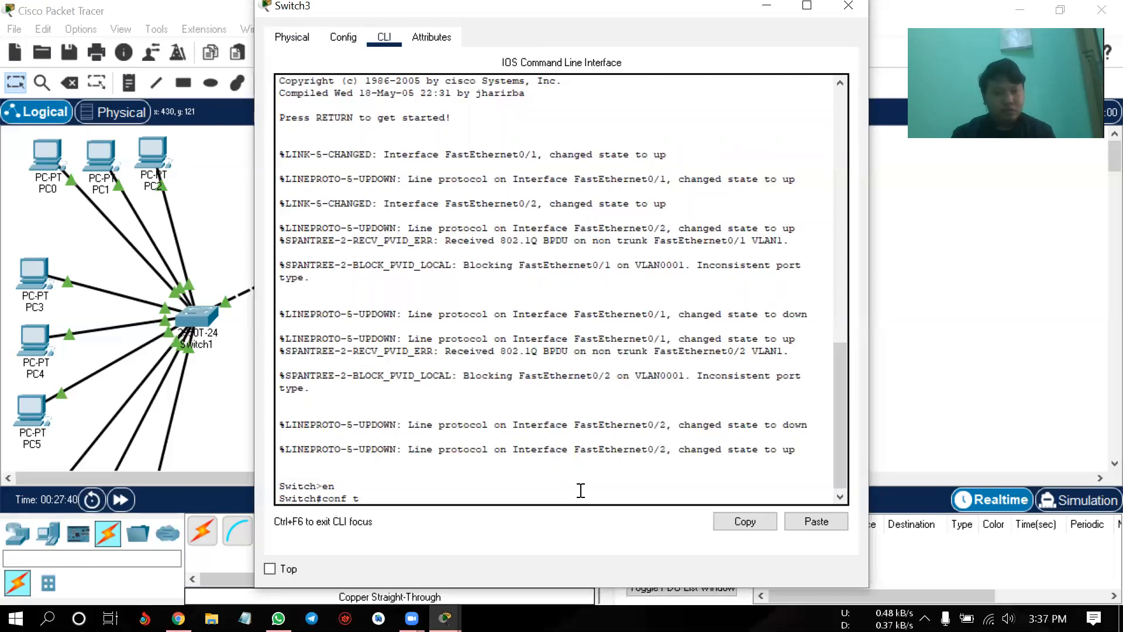
key(Return)
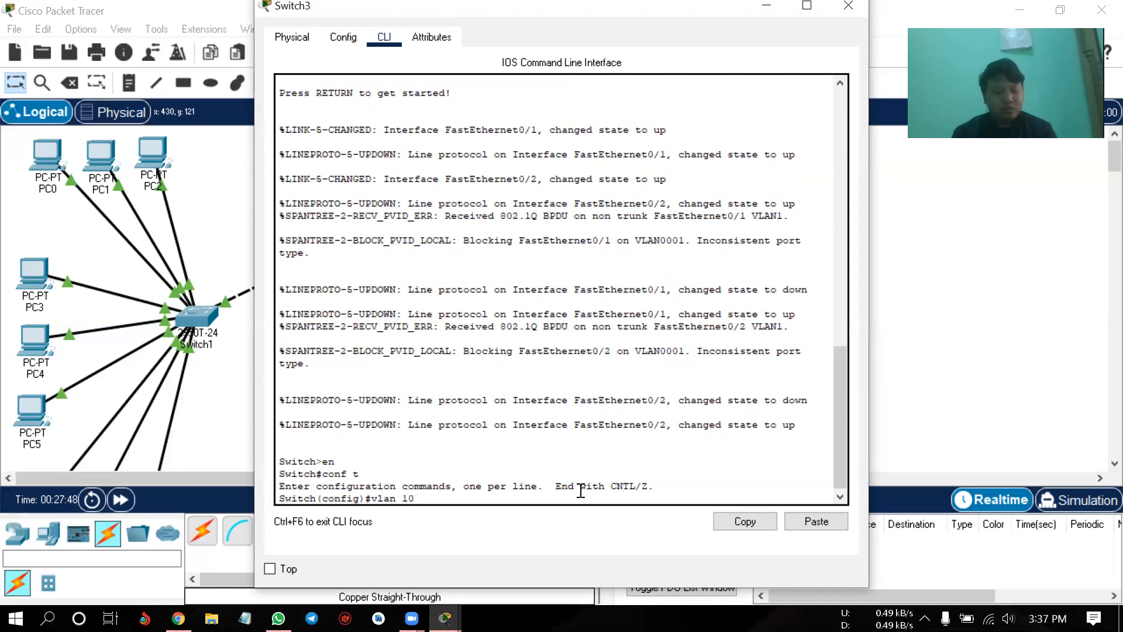
- Create VLAN 10 on Switch3, name it VLAN-10 and exit to global configuration mode
key(Return)
text(name)
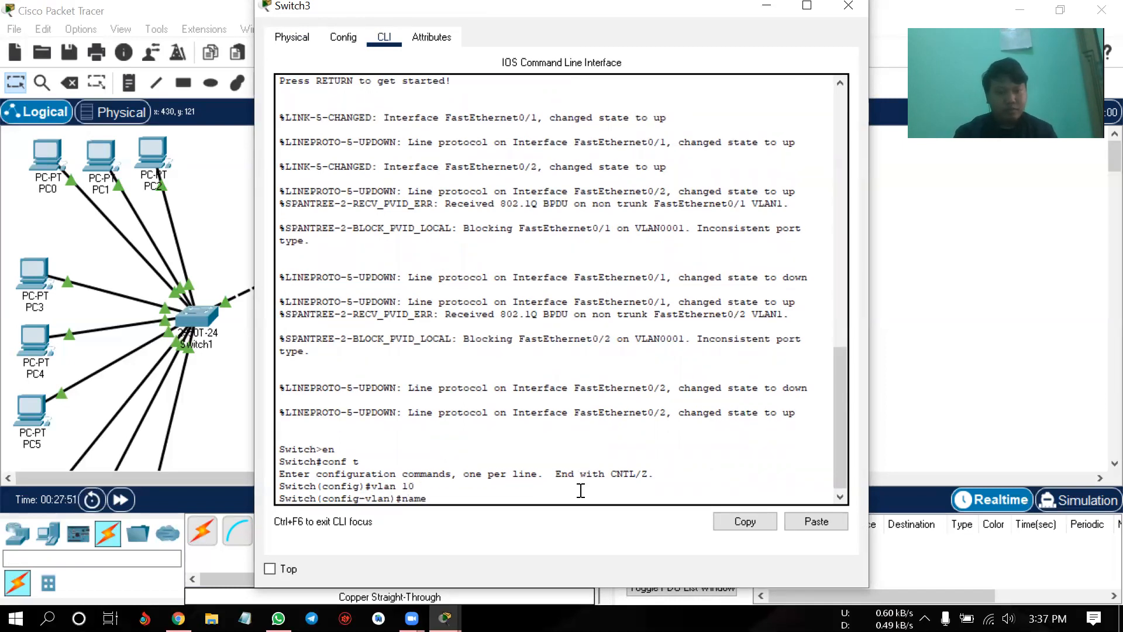
text( VLAN)
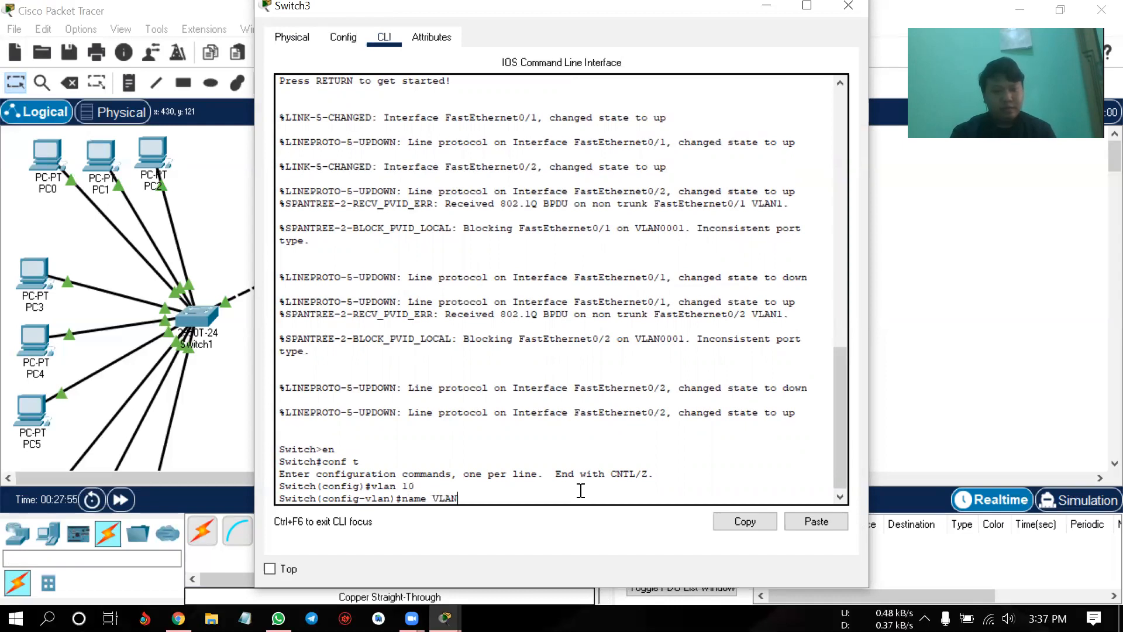
text(-10)
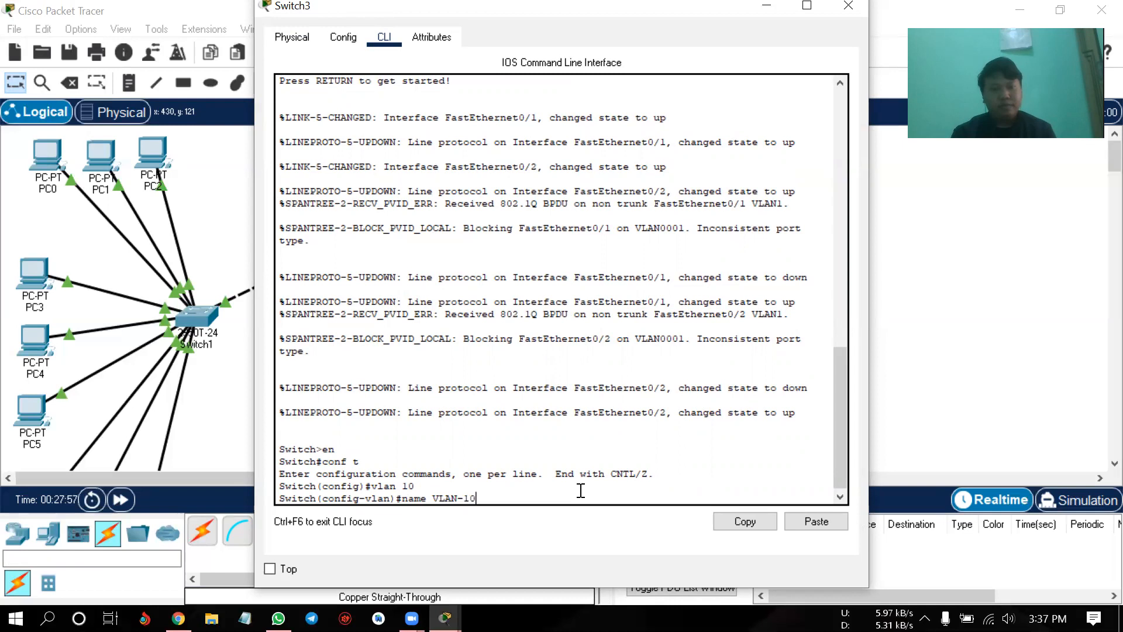
key(Return)
text(exit)
key(Return)
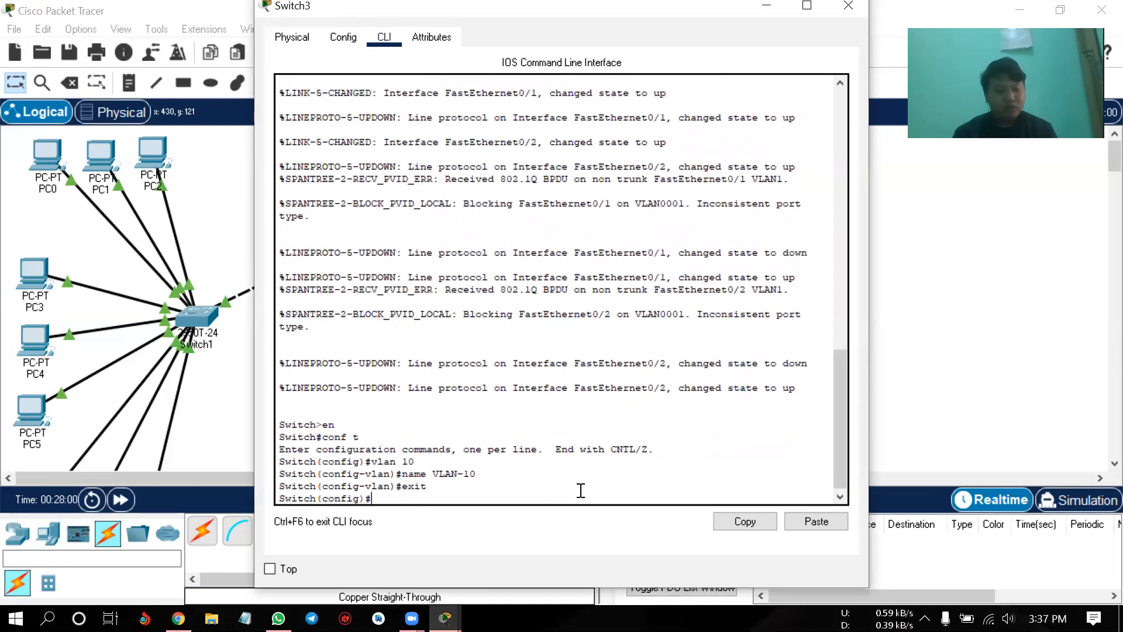
- Create VLAN 20 on Switch3, name it VLAN-20 and exit to global configuration mode
text(vlan 20)
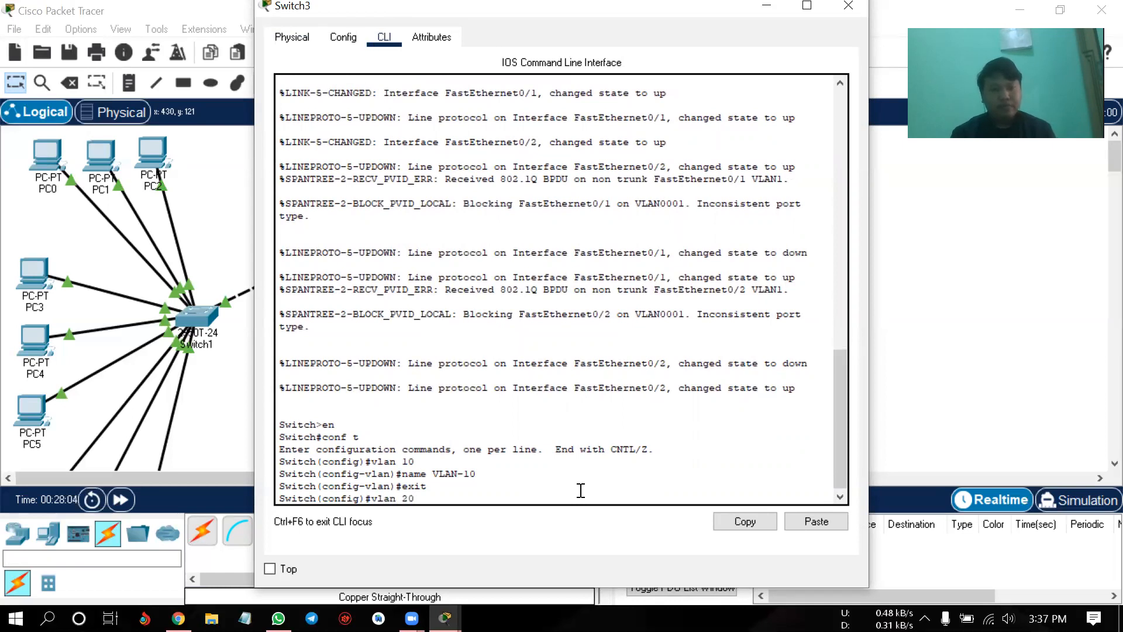
key(Return)
text(name VLAN 2)
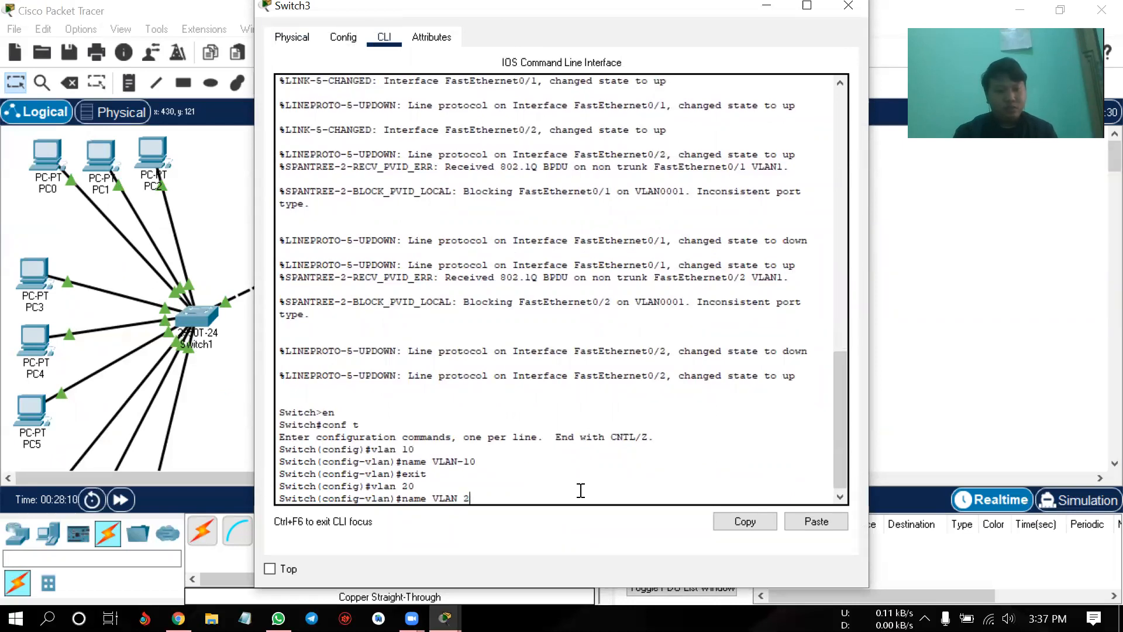
key(BackSpace)
key(BackSpace)
text(_)
text(-)
text(20)
key(Return)
text(exit)
key(Return)
- Create VLAN 30 on Switch3, name it VLAN-30 and exit to global configuration mode
text(vlan 30)
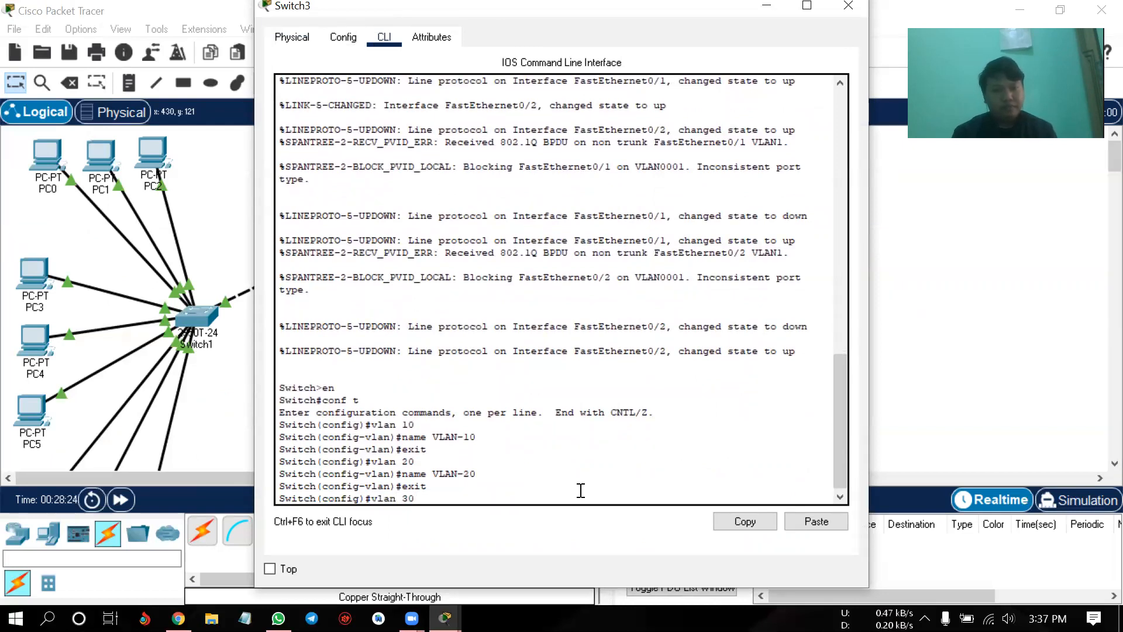
key(Return)
text(name)
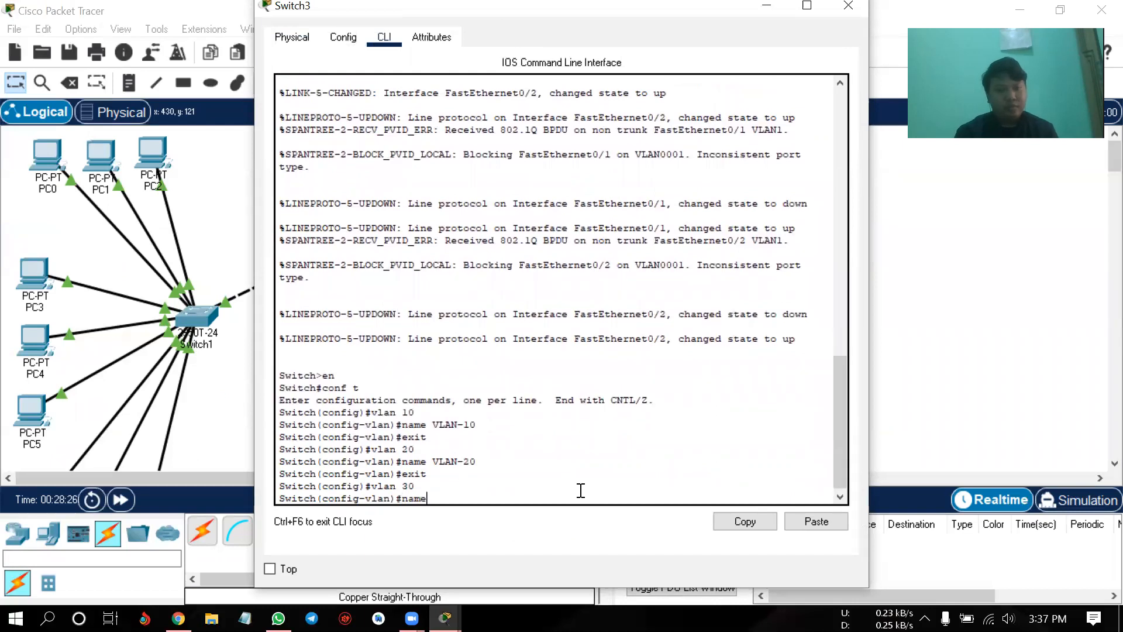
text( VLAN30)
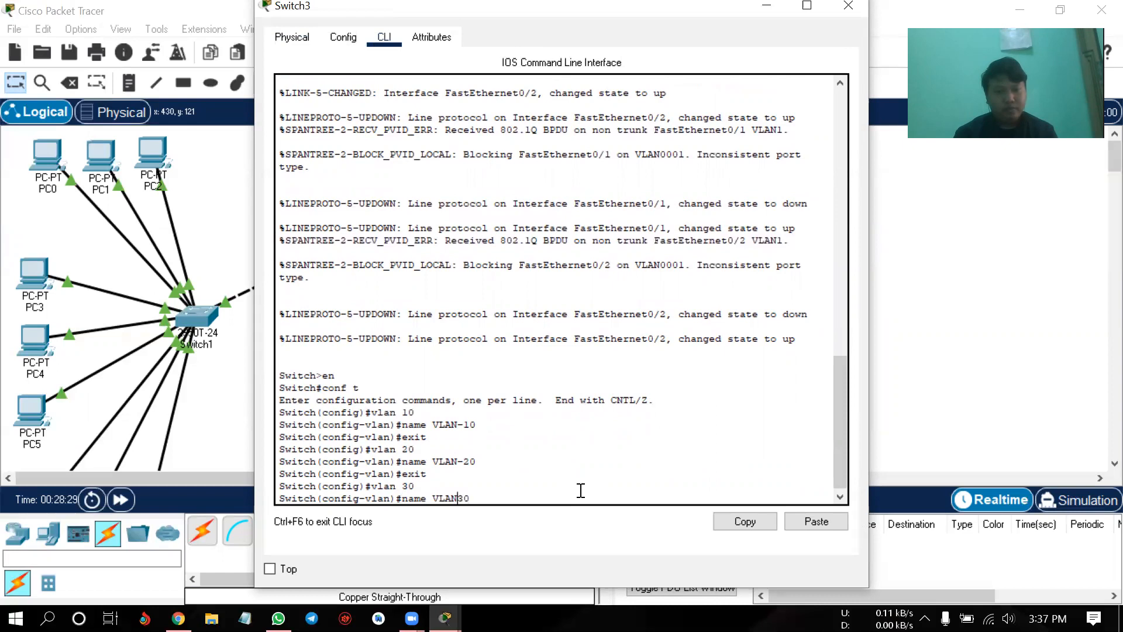
key(BackSpace)
key(BackSpace)
text(-30)
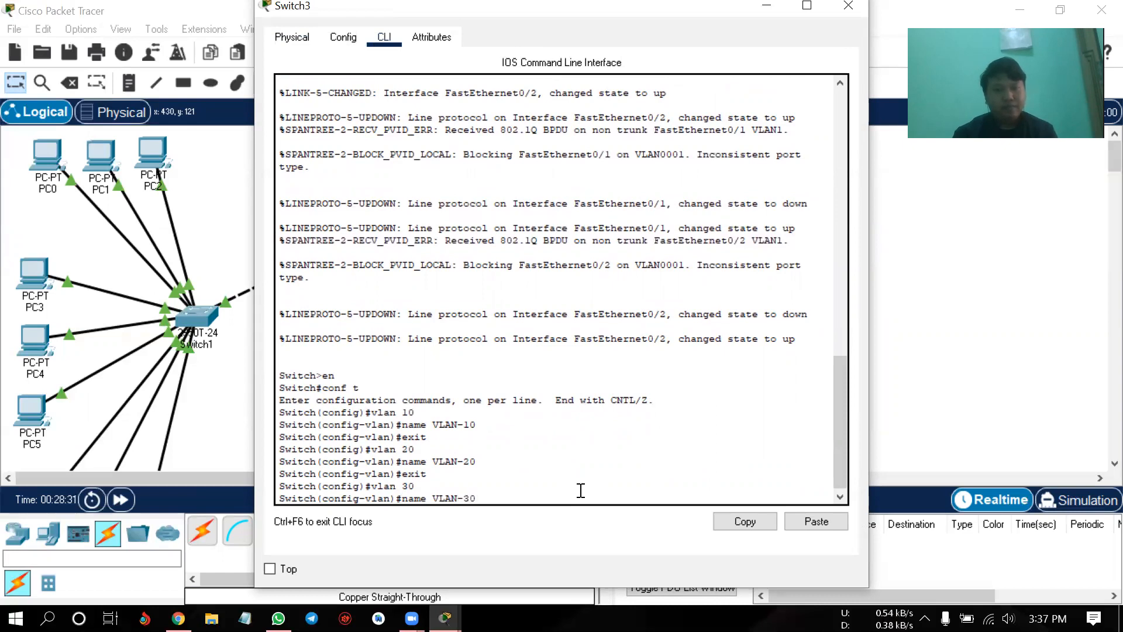
key(Return)
text(exit)
key(Return)
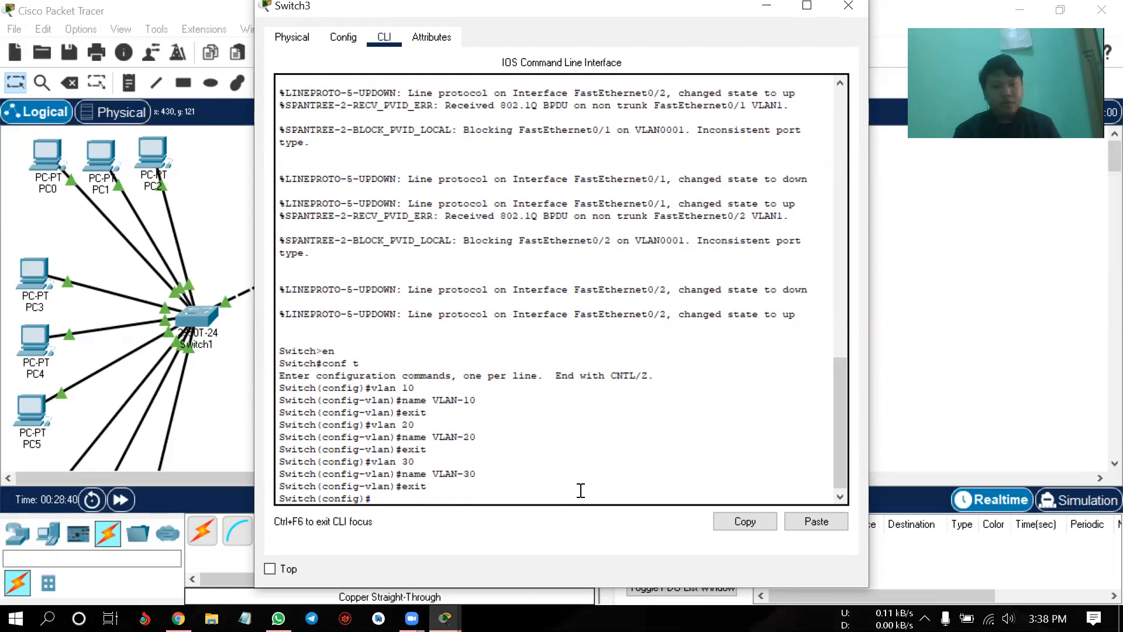
- Configure interface range f0/1-3 on Switch3 as trunk ports with switchport mode trunk and exit to global configuration mode
text(nterface range)
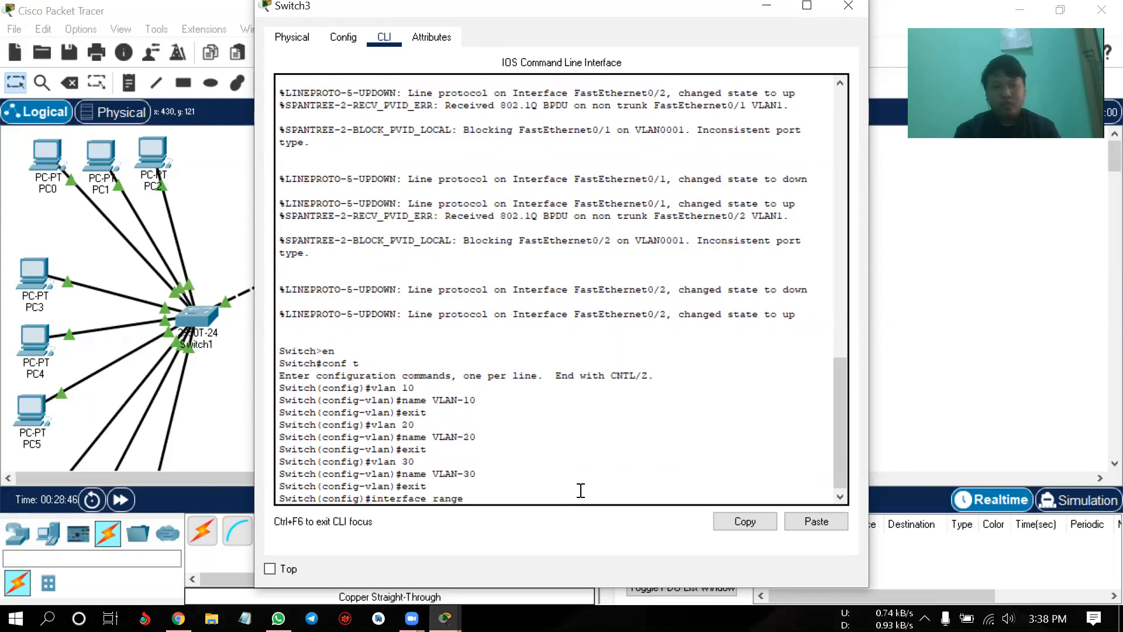
text( f0/1-3)
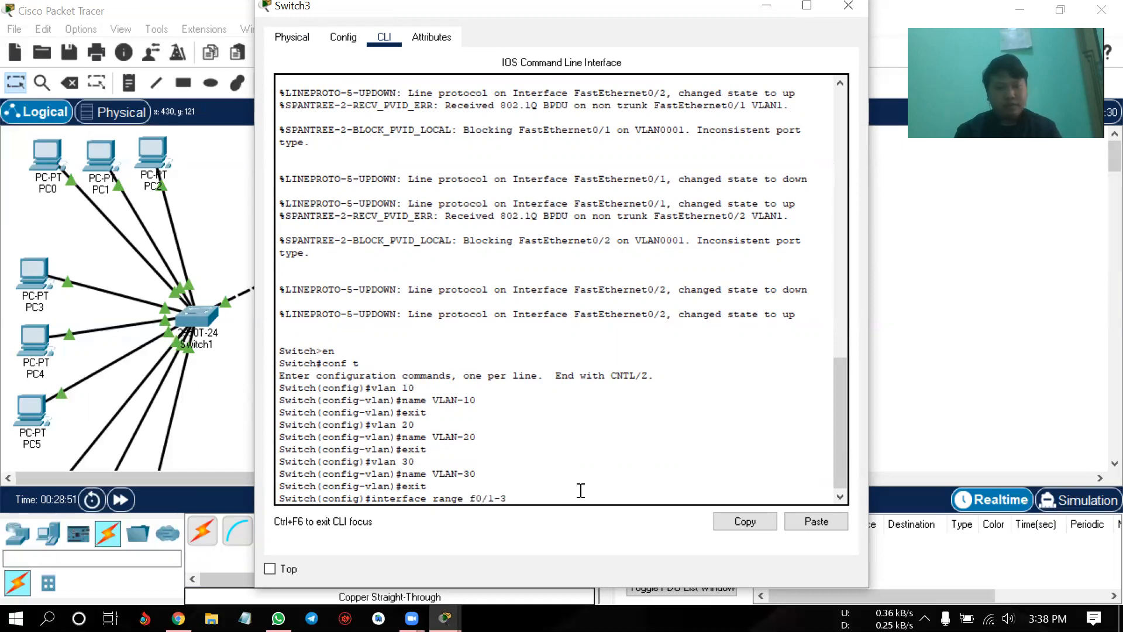
key(Return)
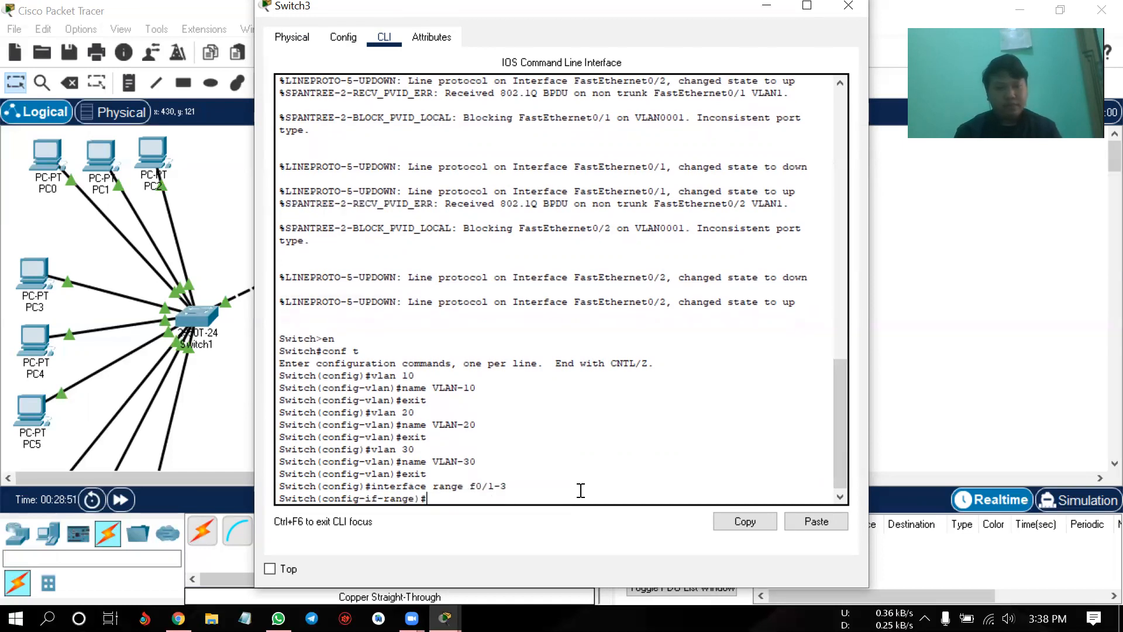
text(switchport)
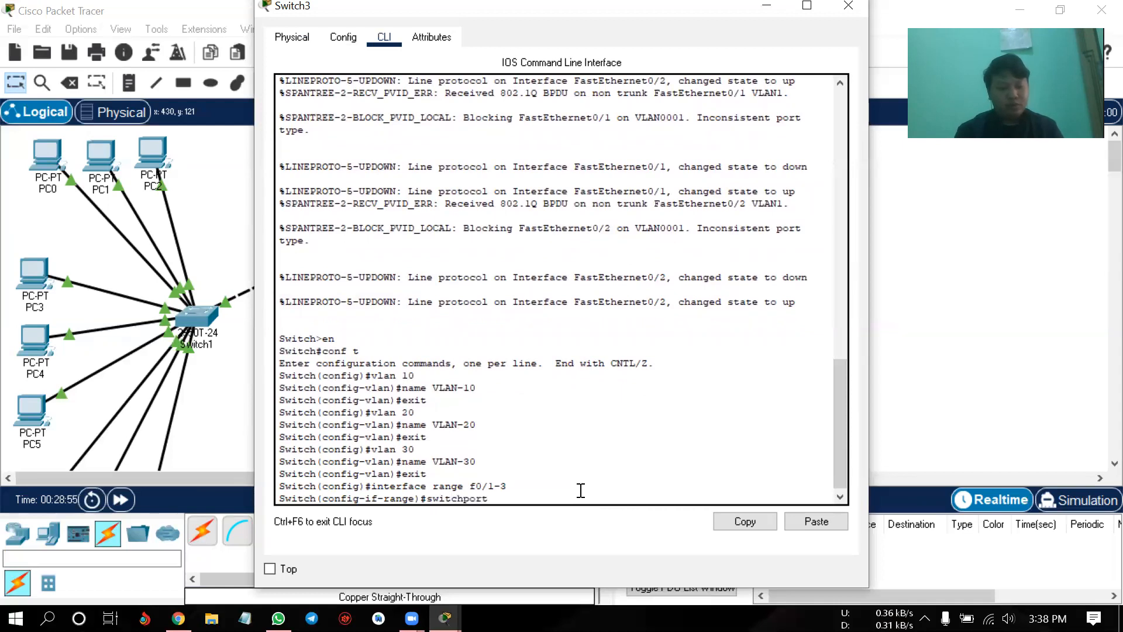
text( mode trunk)
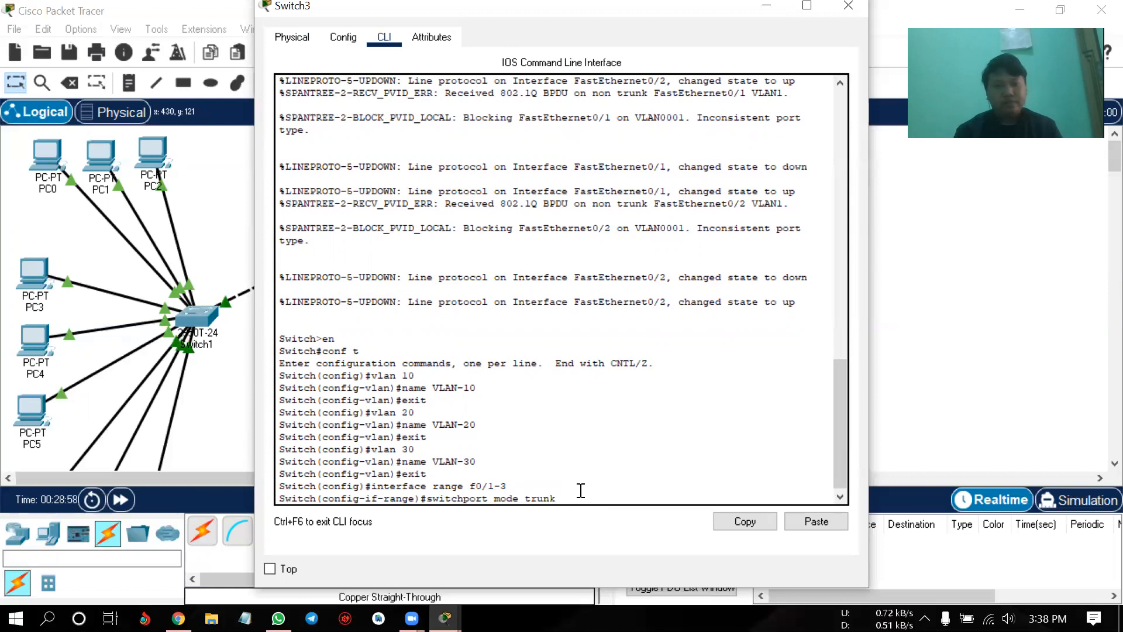
key(Return)
text(exit)
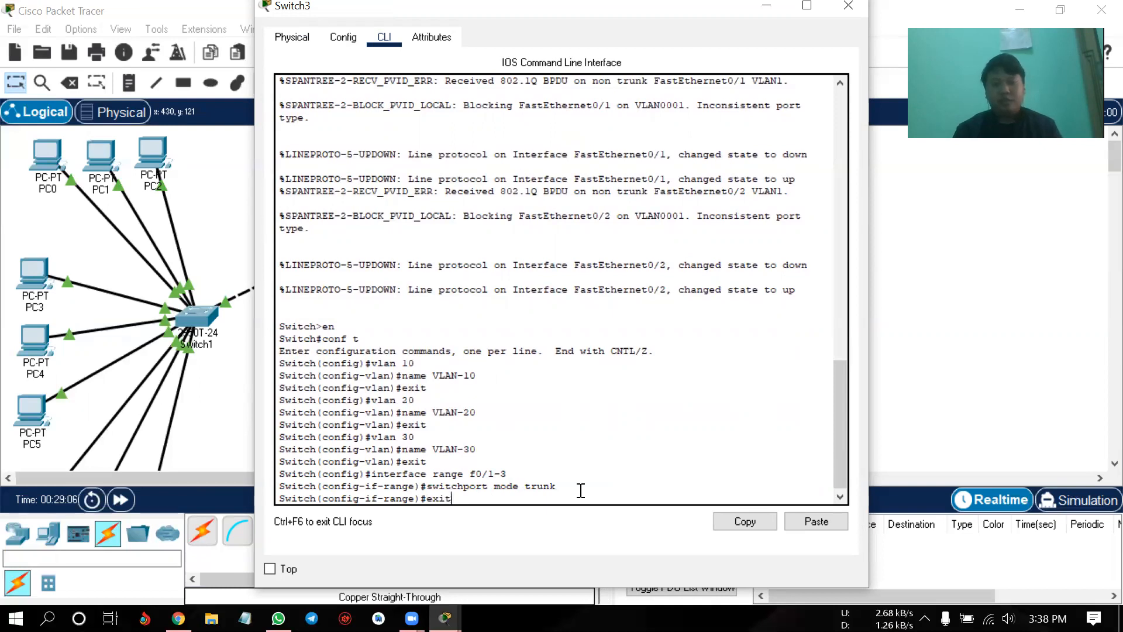
key(Return)
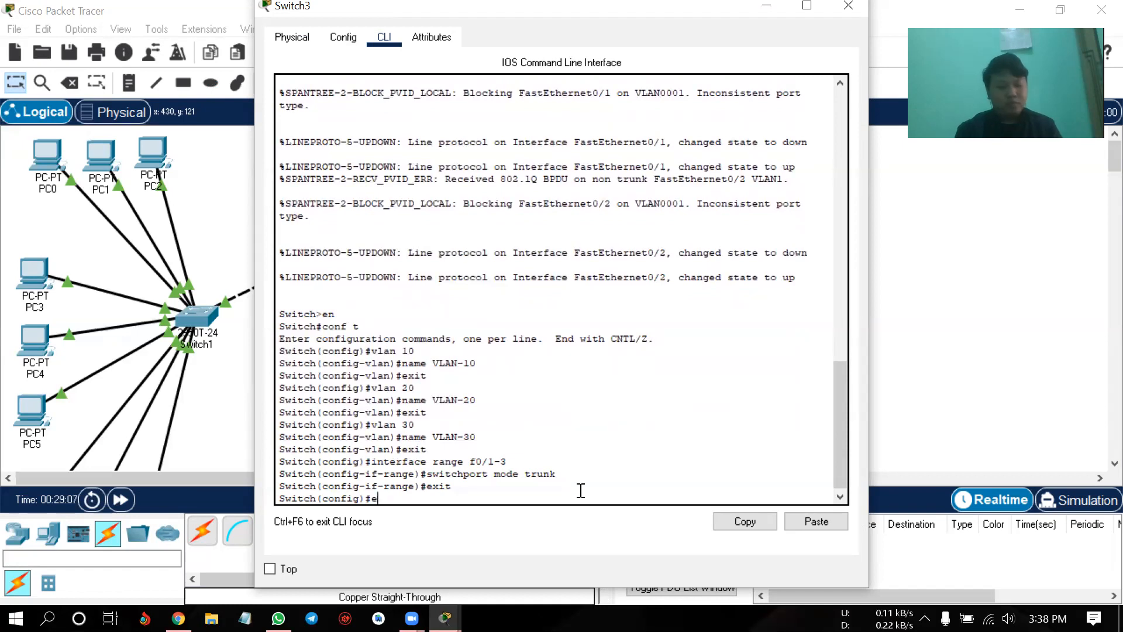
- Exit configuration mode on Switch3, save its configuration with write and close the device window
key(BackSpace)
text(exit)
key(Return)
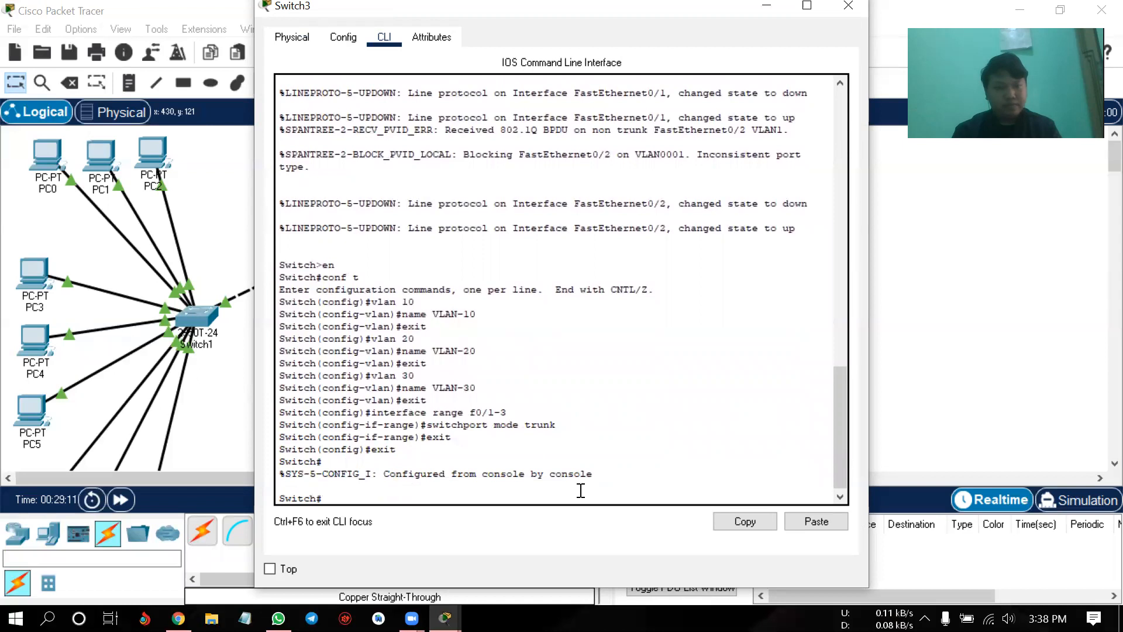
text(w)
text(r)
text(rite)
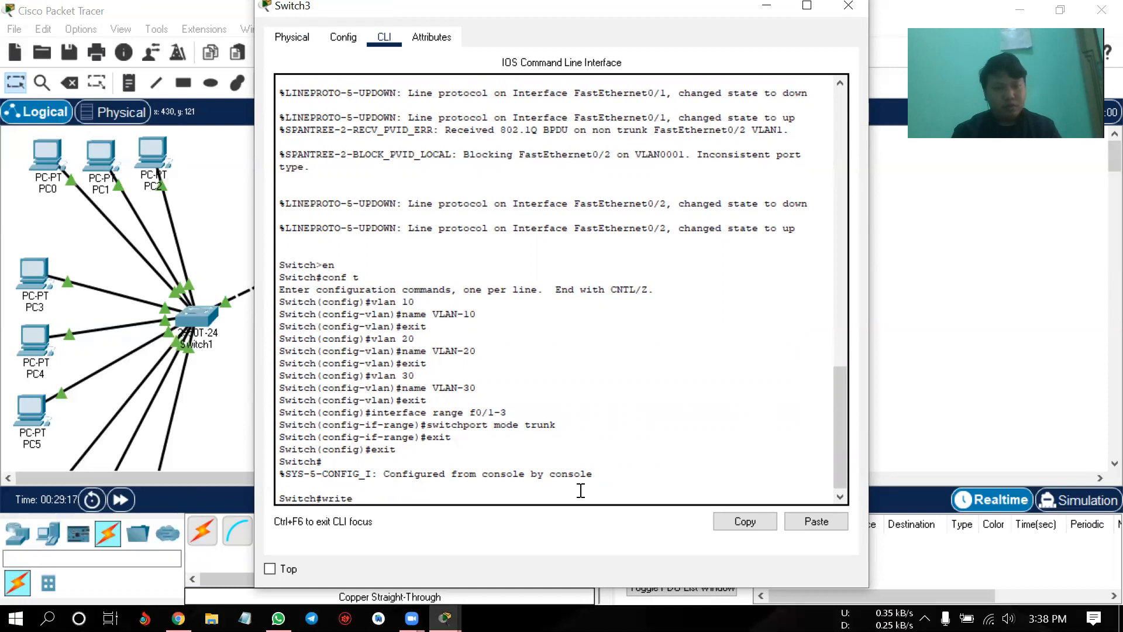
key(Return)
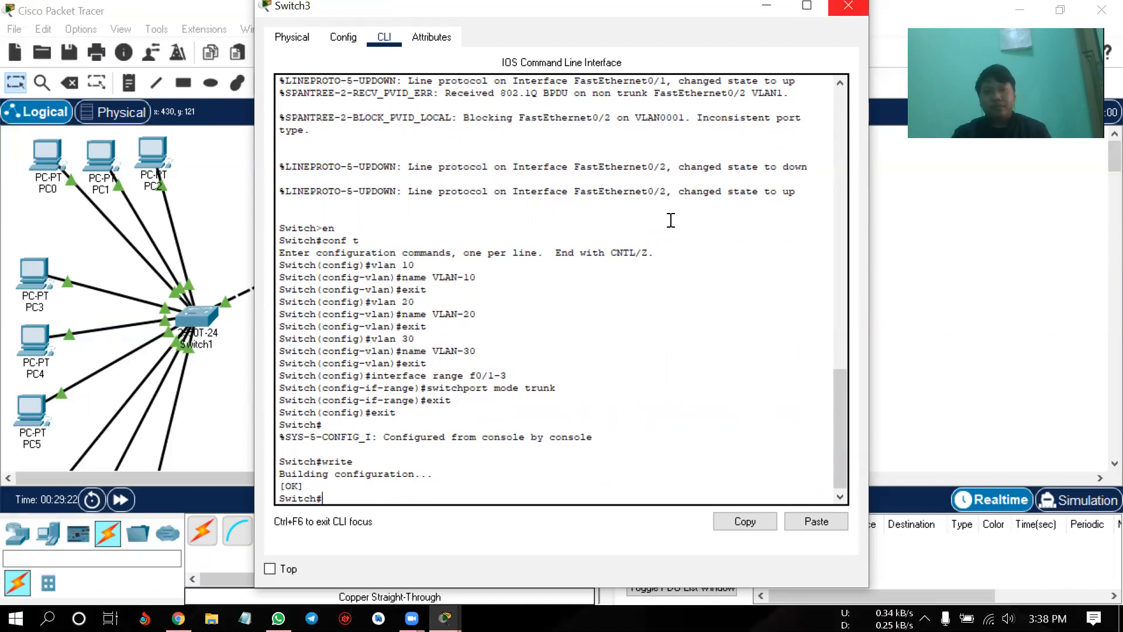
click(848, 6)
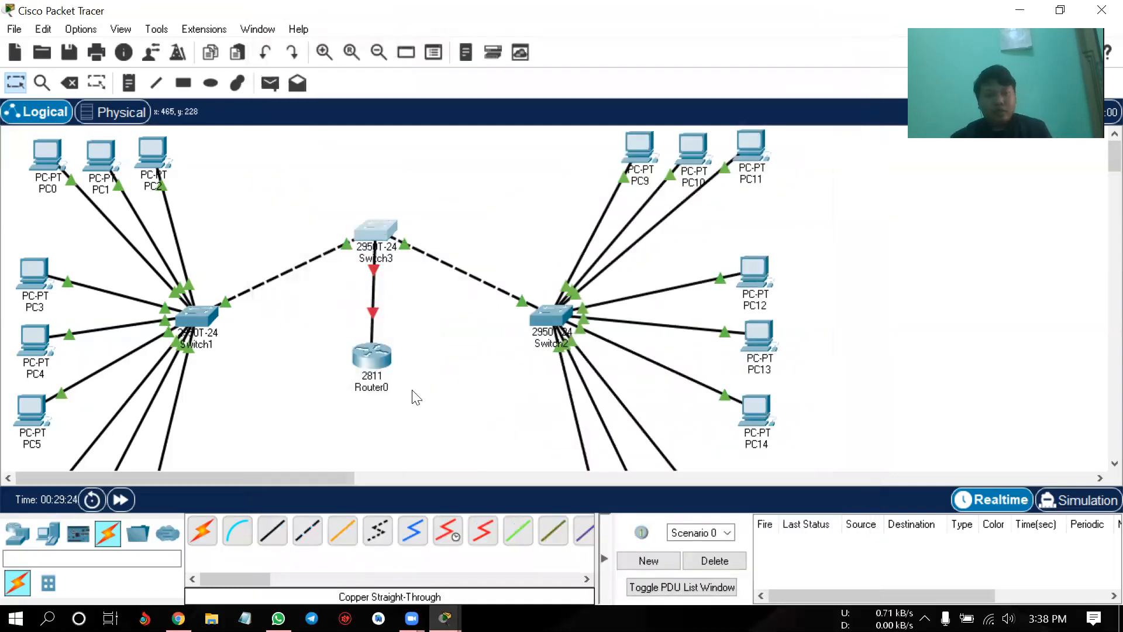
- Open Router0's command line, decline the initial configuration dialog with n and enter privileged mode with en
drag(375, 353, 374, 356)
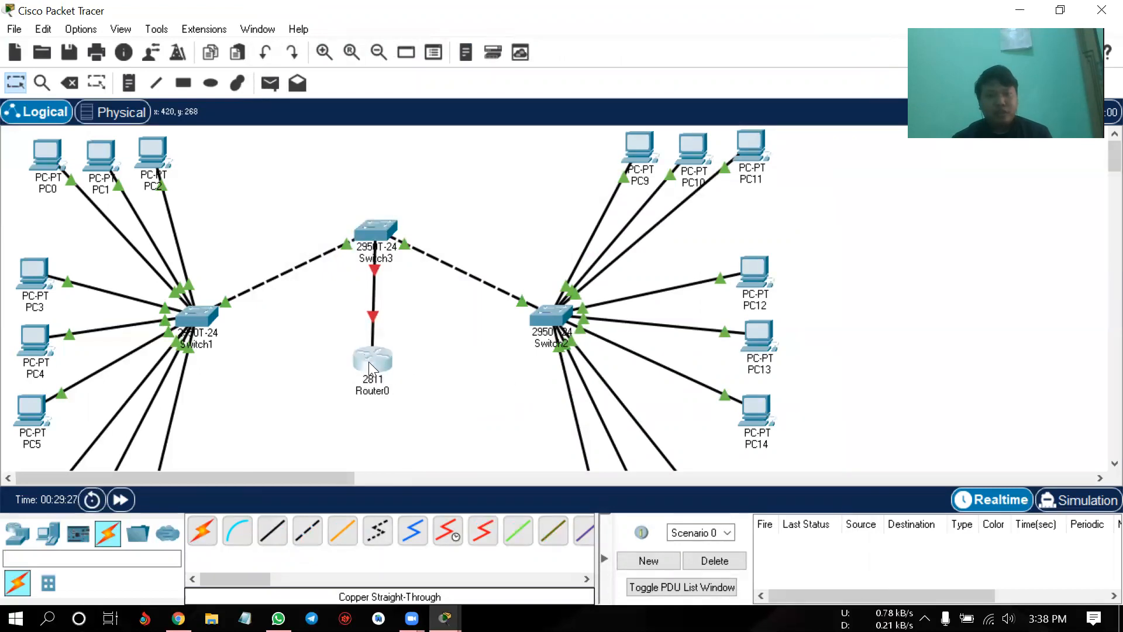
click(369, 360)
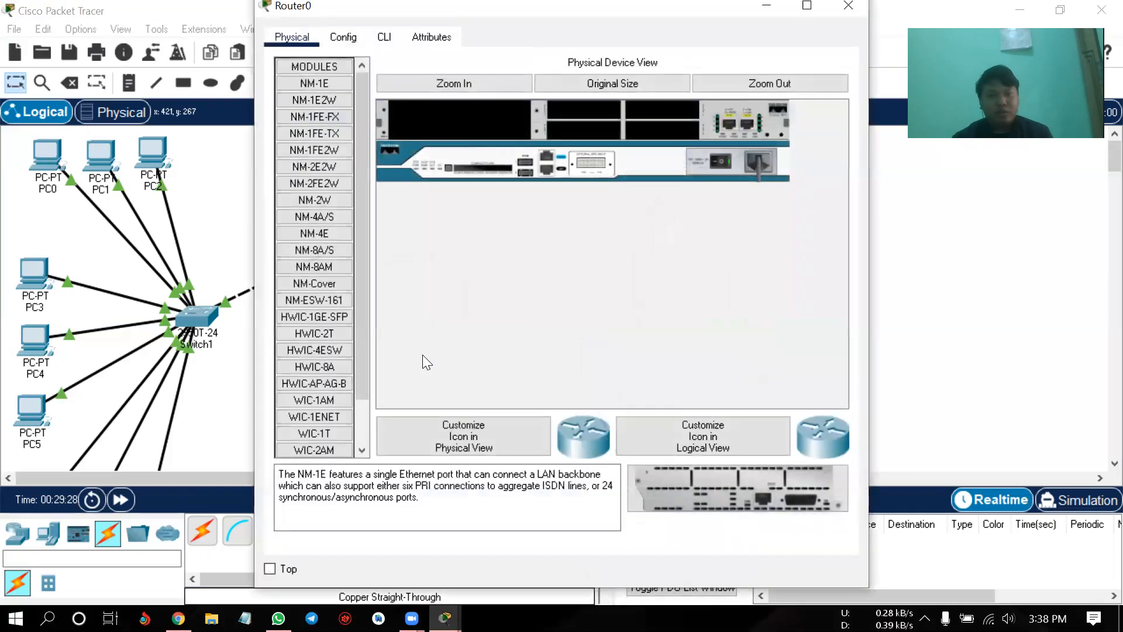
click(382, 39)
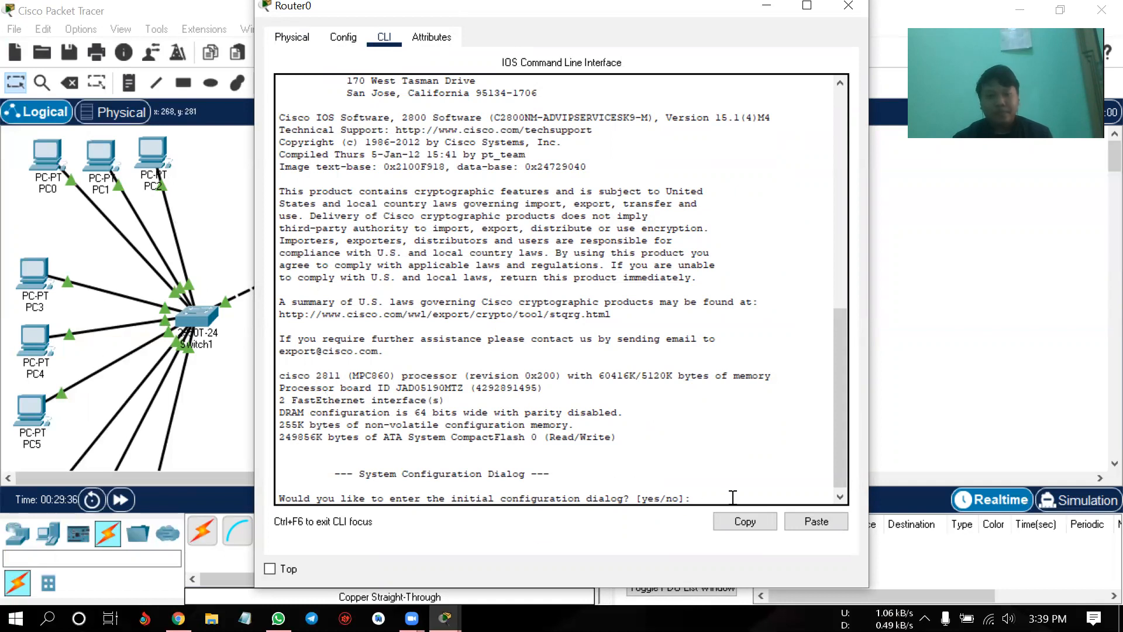
text(n)
key(Return)
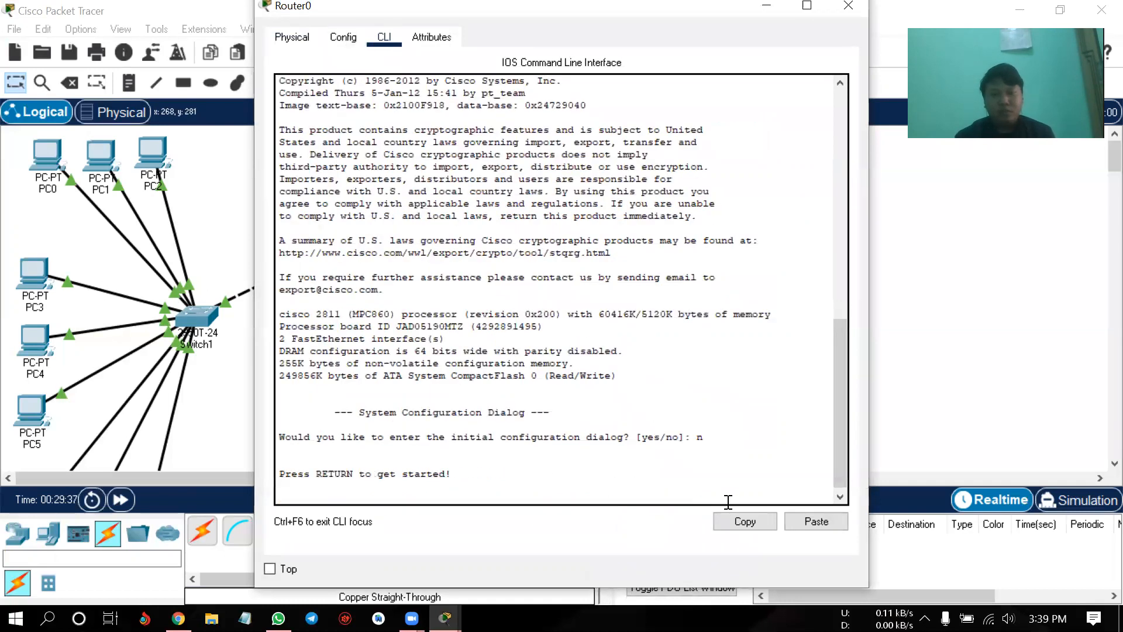
key(Return)
text(en)
key(Return)
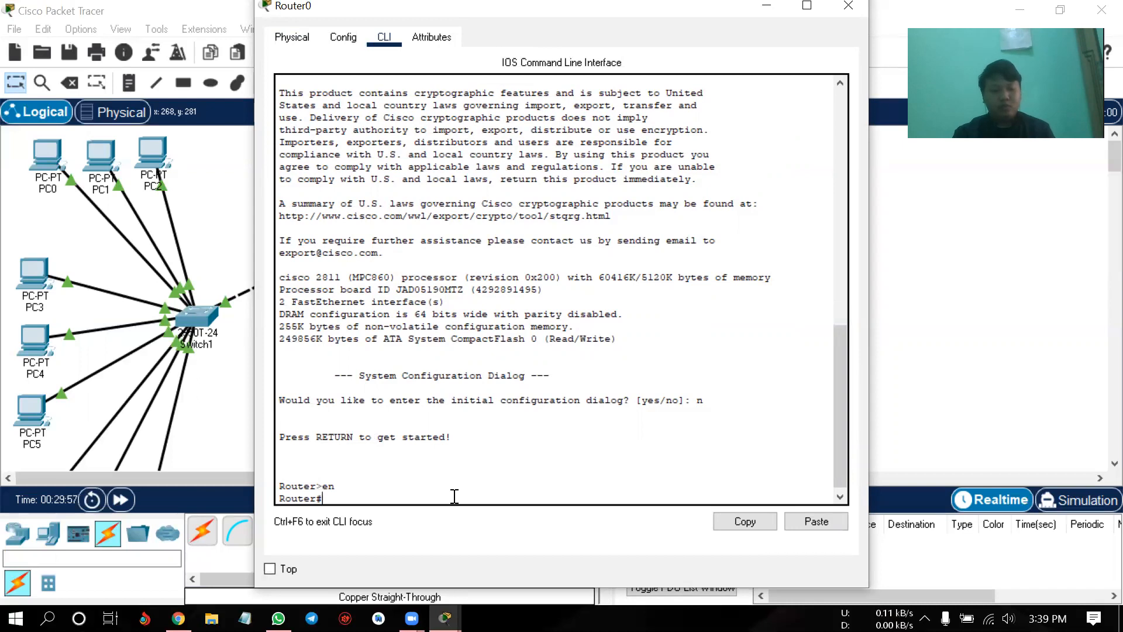
- Close PC6's IP configuration window and return to Router0's command line
text(en)
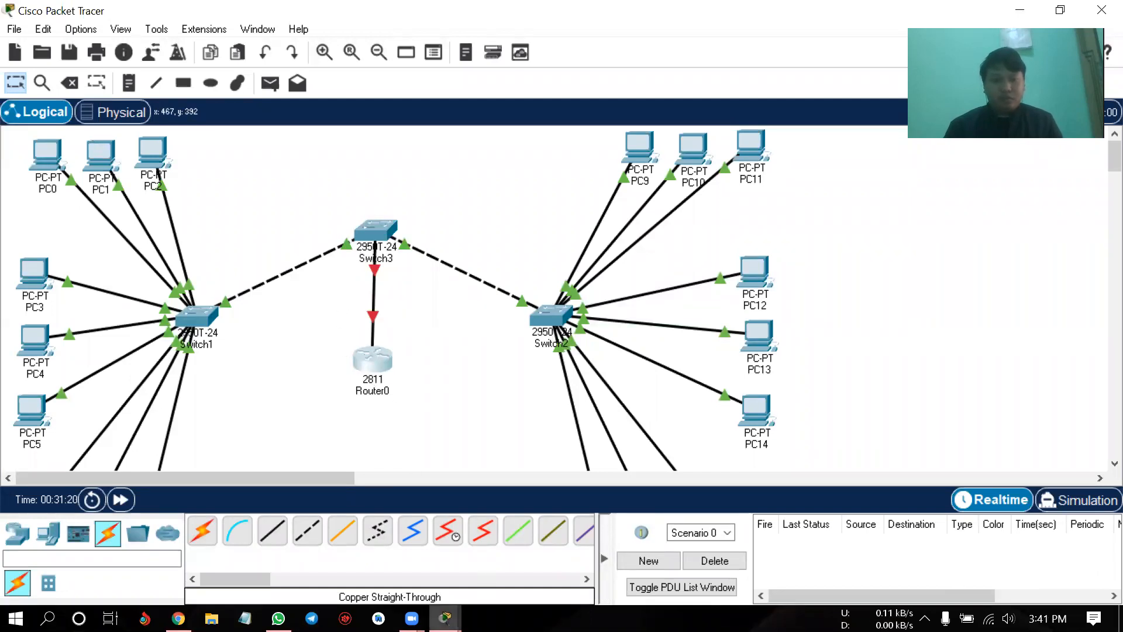
mouse_move(446, 618)
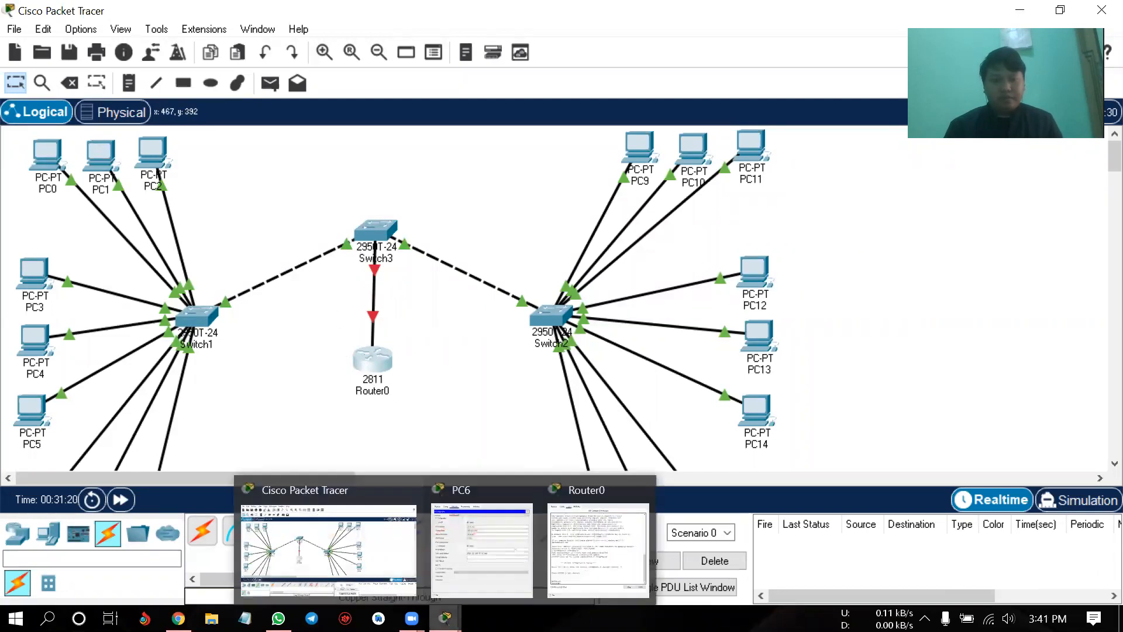
click(489, 544)
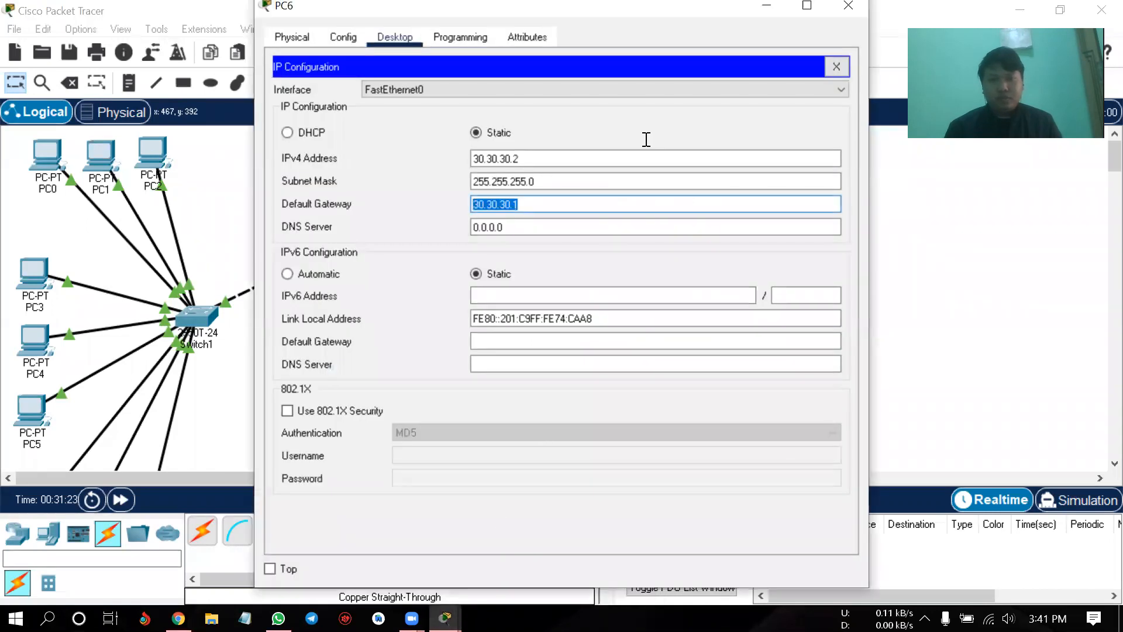
click(849, 6)
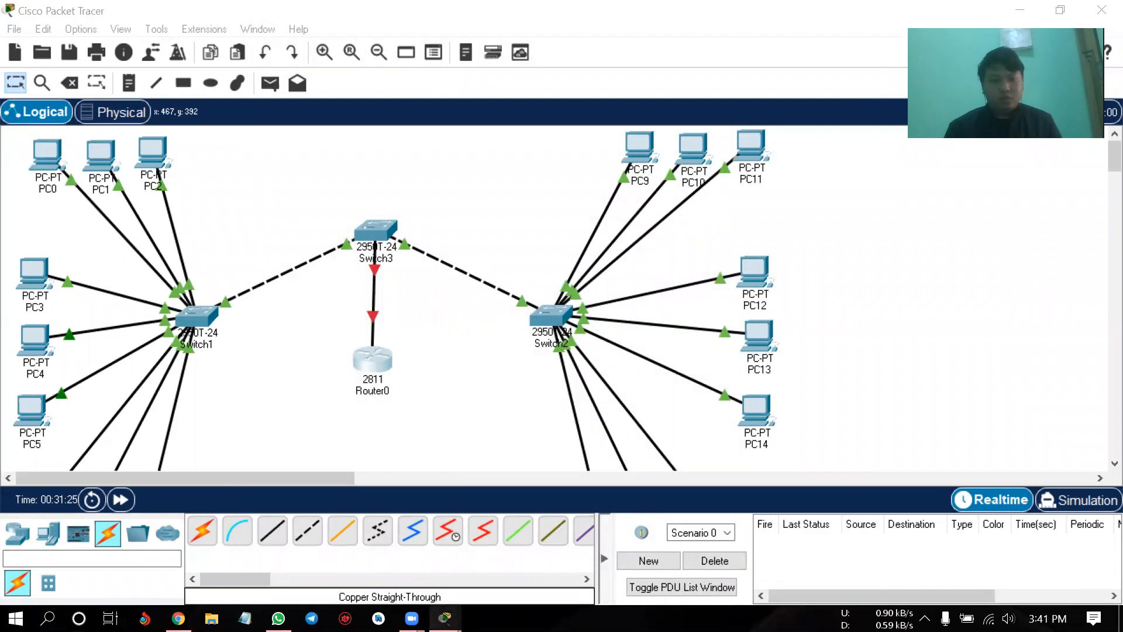
mouse_move(445, 618)
click(522, 582)
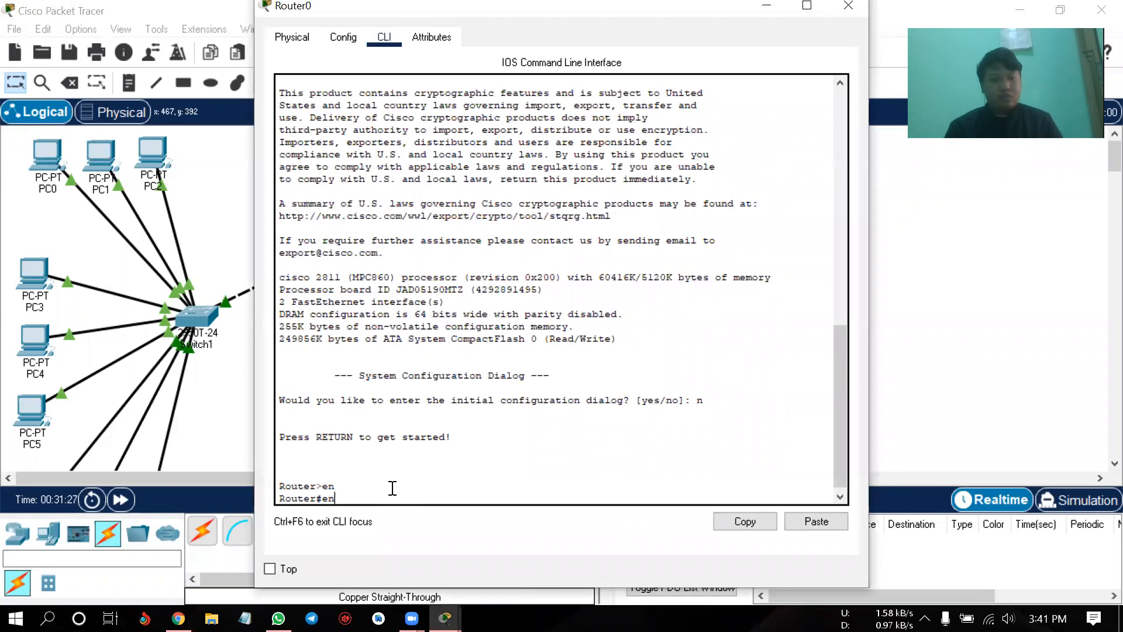
- Clear the unsubmitted en on Router0's command line and enter global configuration mode with conf t
key(BackSpace)
key(BackSpace)
text(conf t)
key(Return)
- Enable interface f0/0 on Router0 with no shutdown and exit to global configuration mode
text(interface)
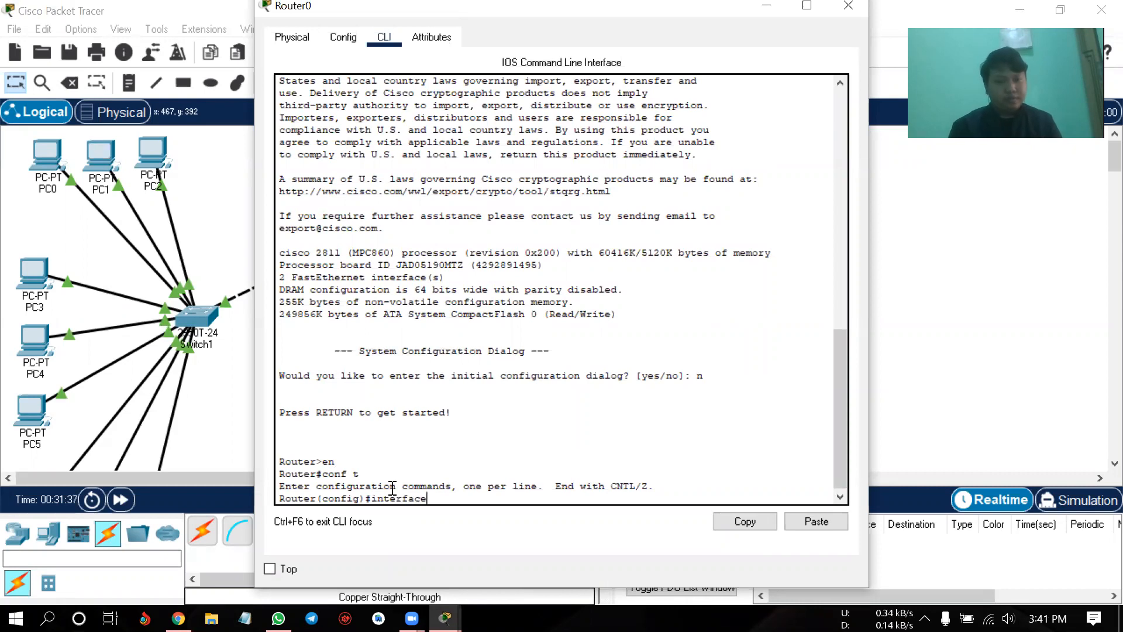
text( f0/0)
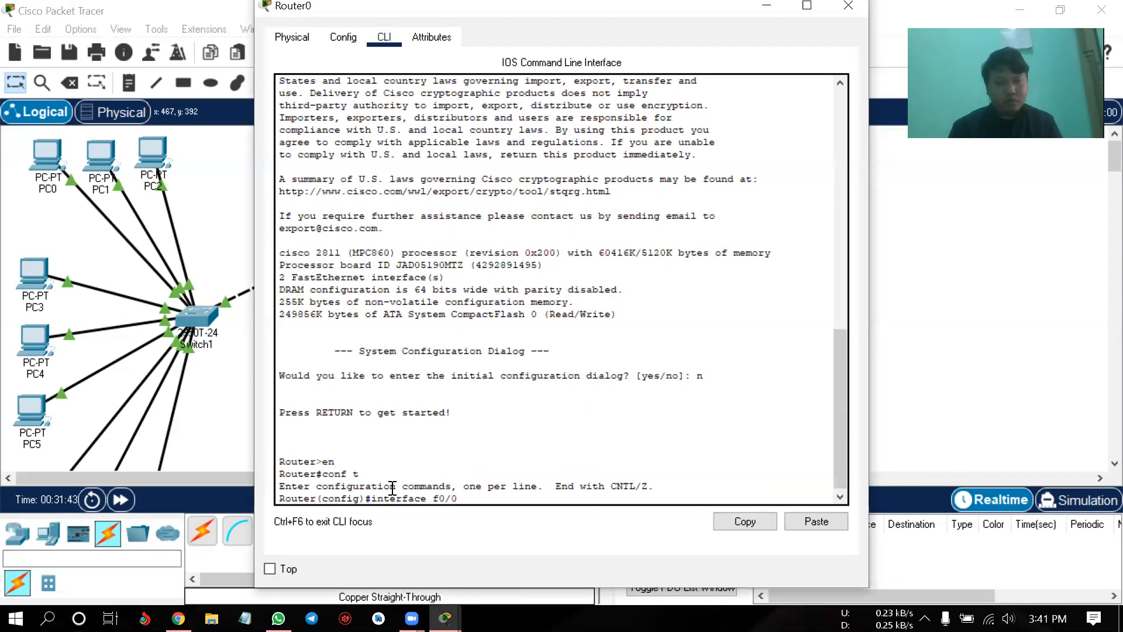
key(Return)
text(no)
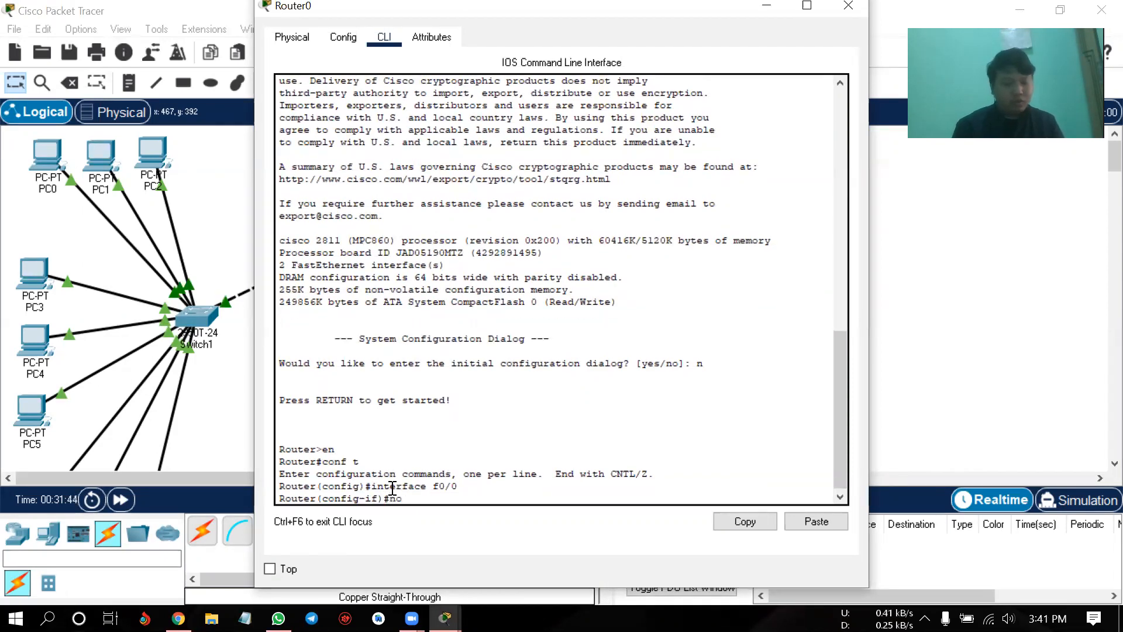
text( shutdown)
key(Return)
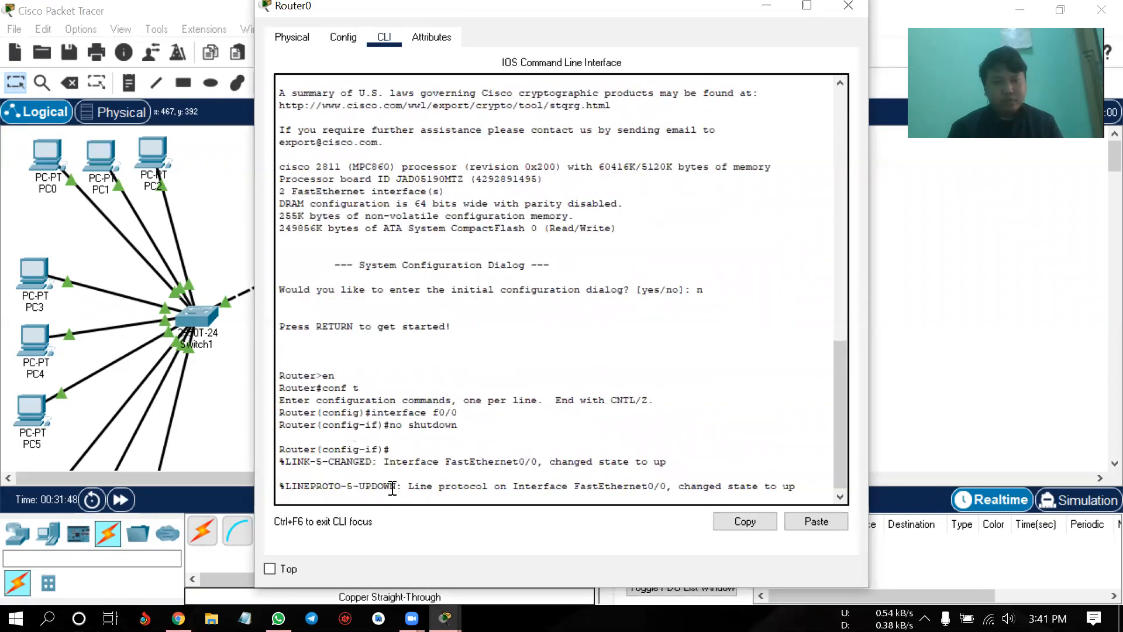
key(Return)
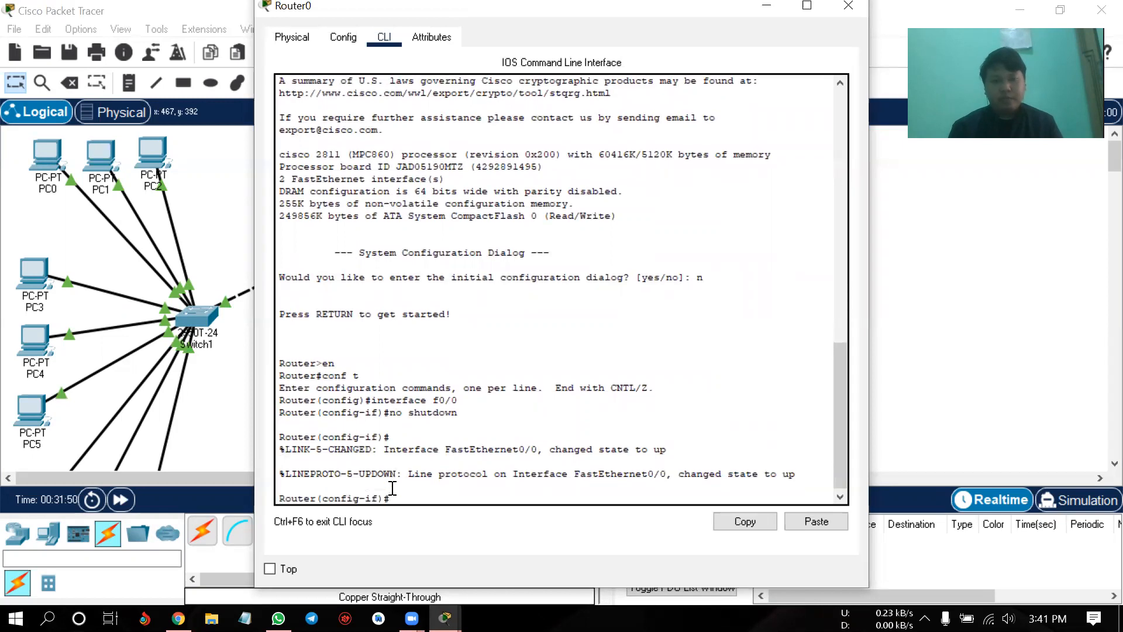
text(exit)
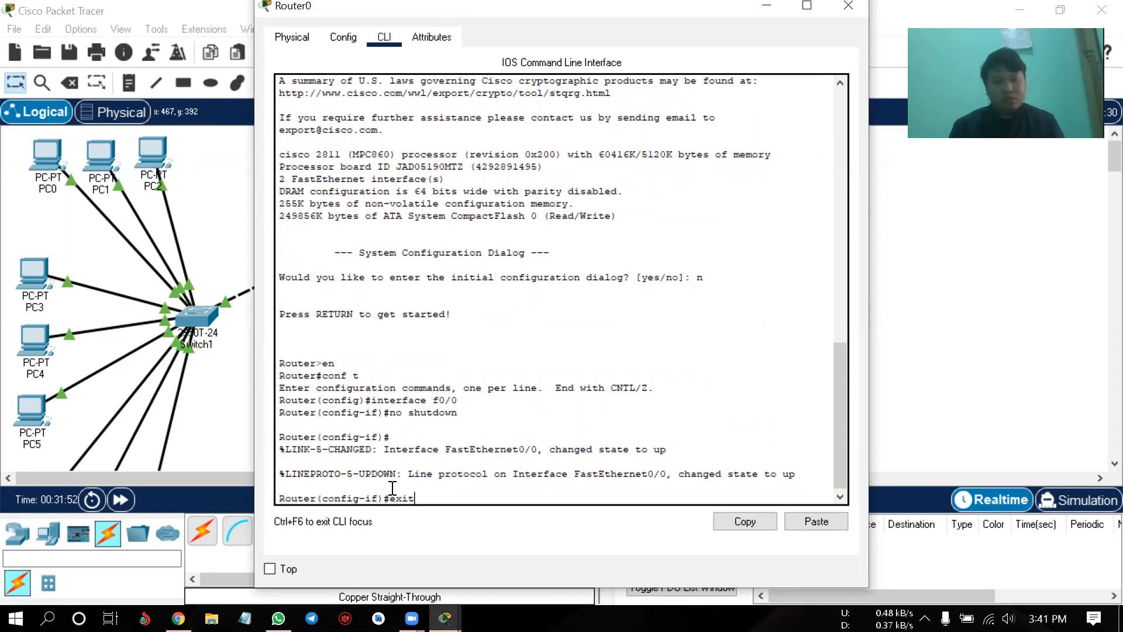
key(Return)
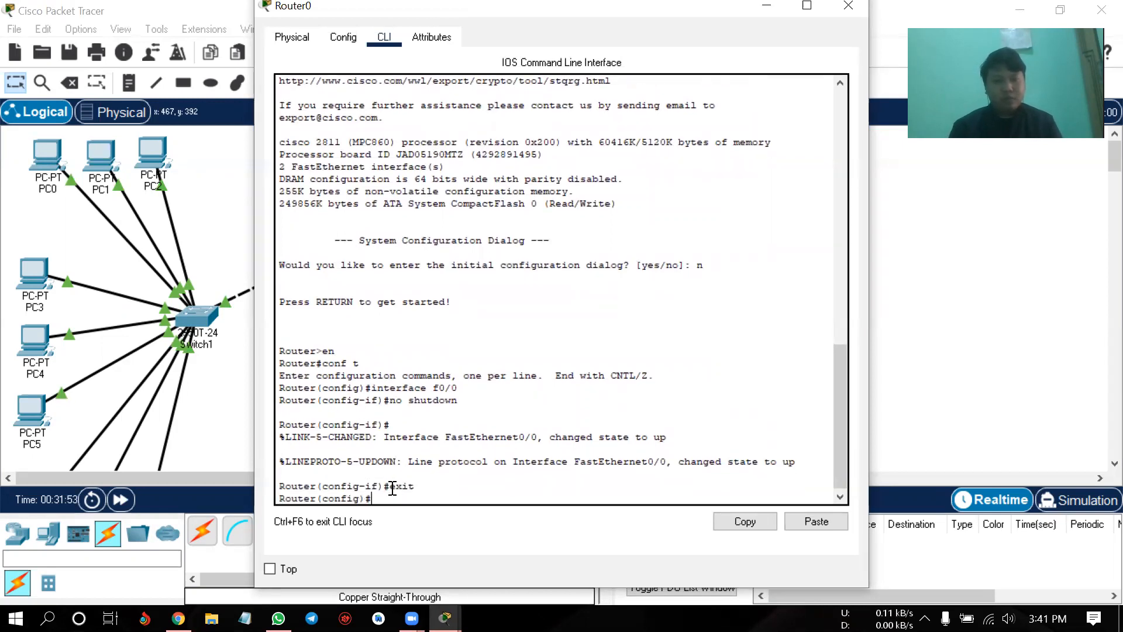
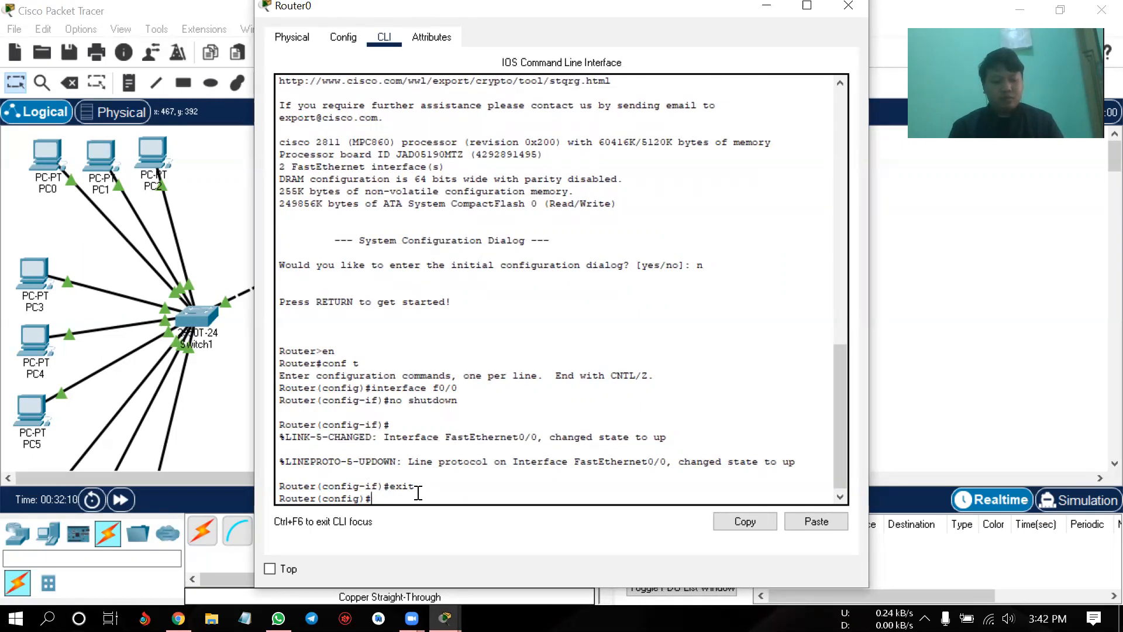
text(i)
key(BackSpace)
text(exit)
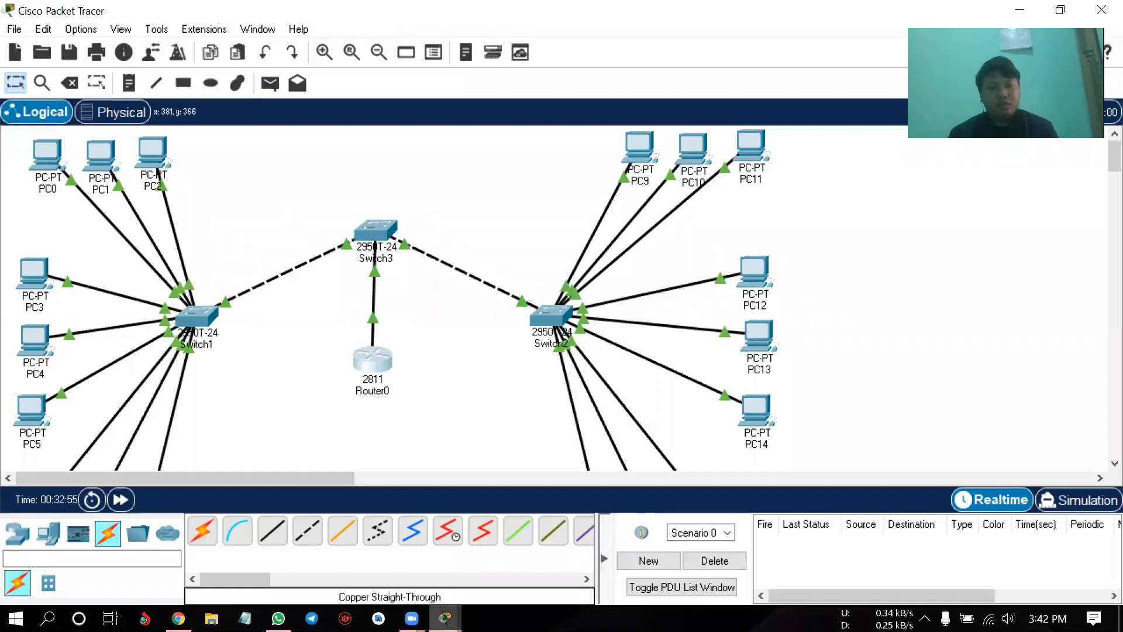
click(446, 618)
click(505, 557)
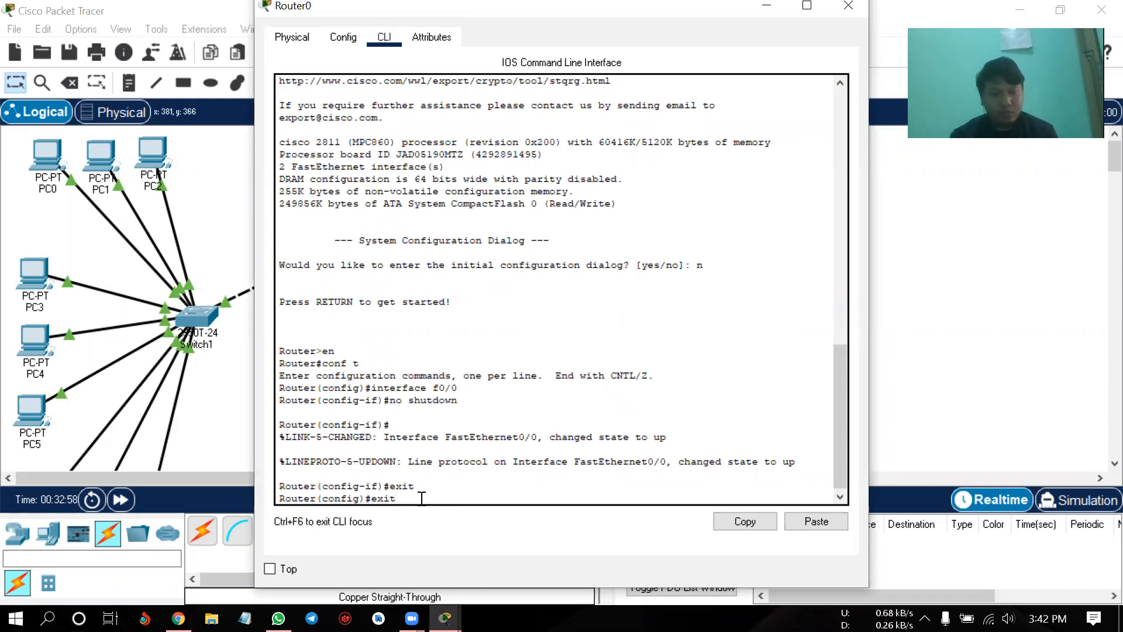
key(BackSpace)
key(BackSpace)
key(BackSpace)
key(BackSpace)
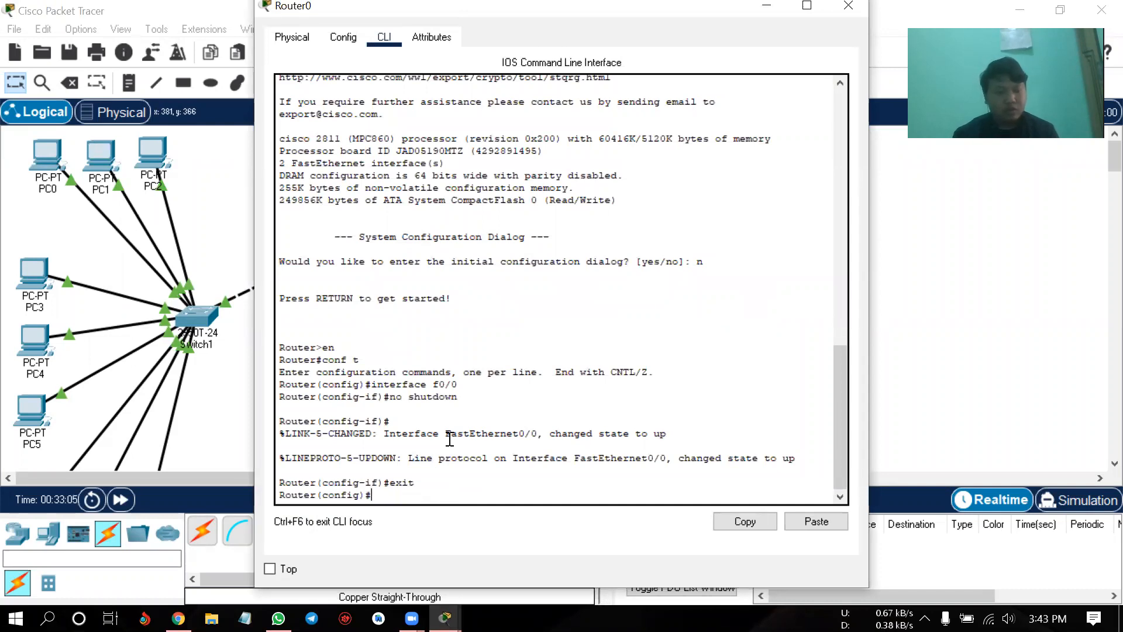
- Create subinterface f0/0.10 on Router0 from global configuration mode
text(inter)
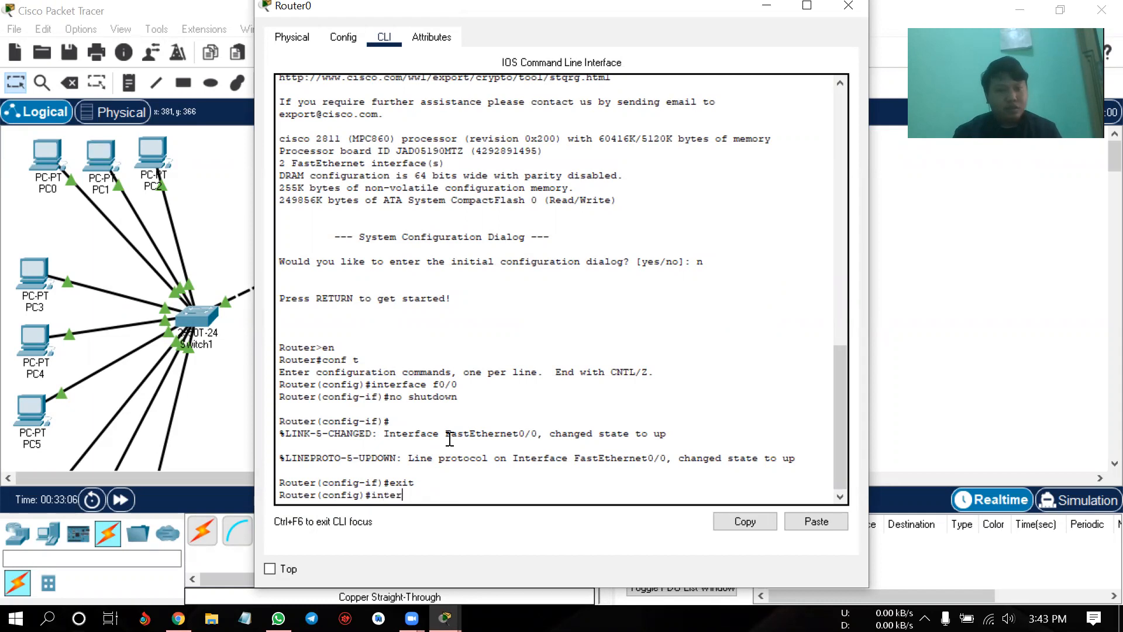
text(face f0)
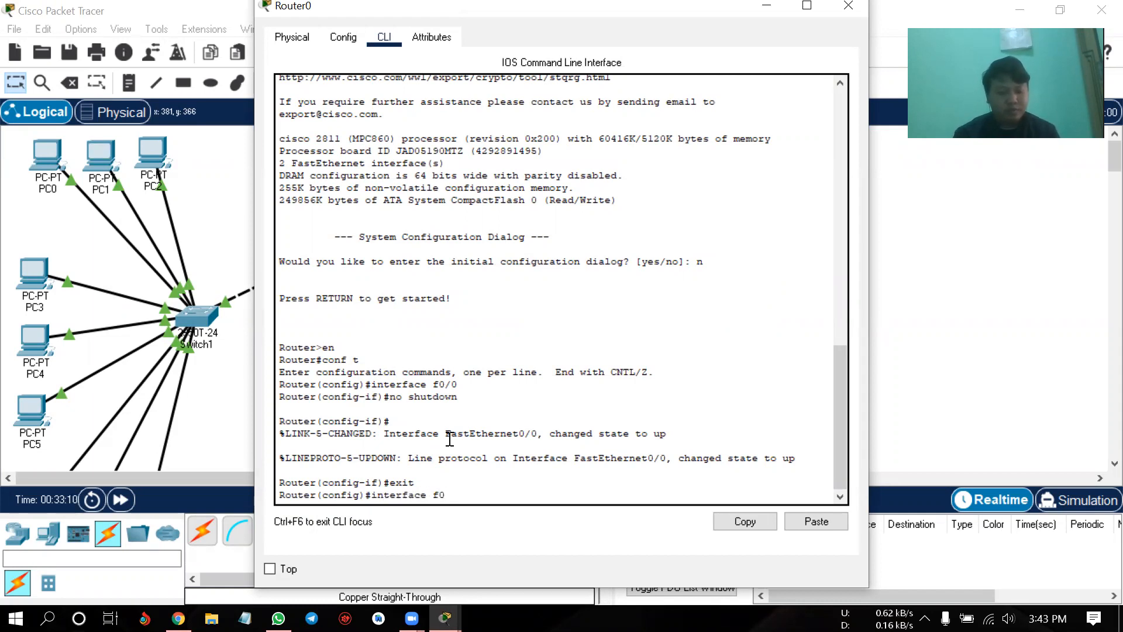
text(/)
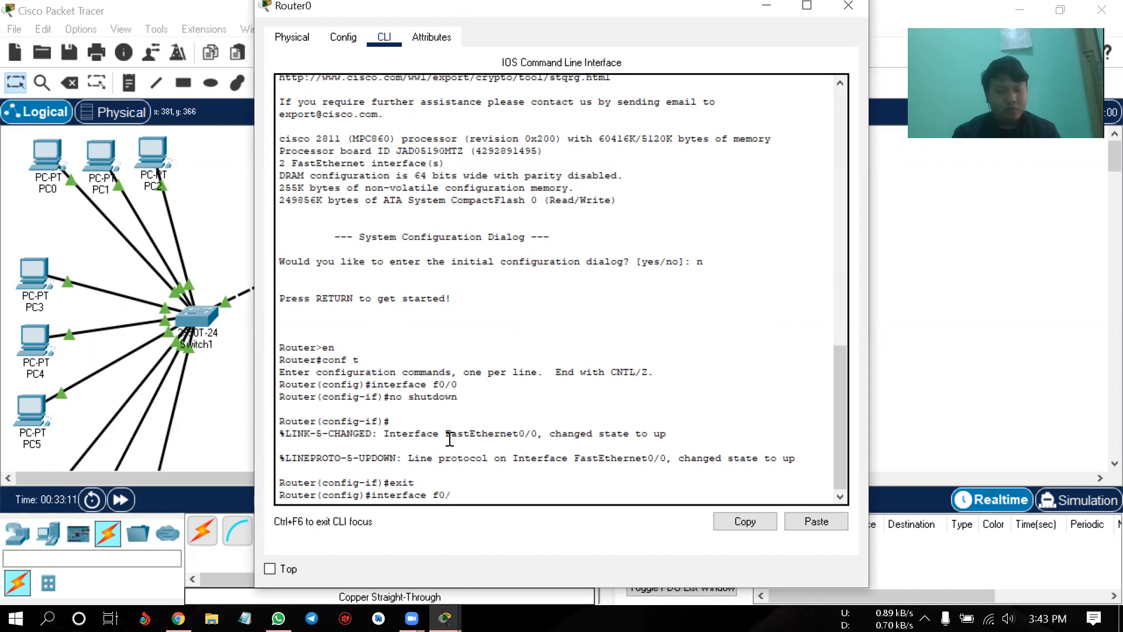
text(0.10)
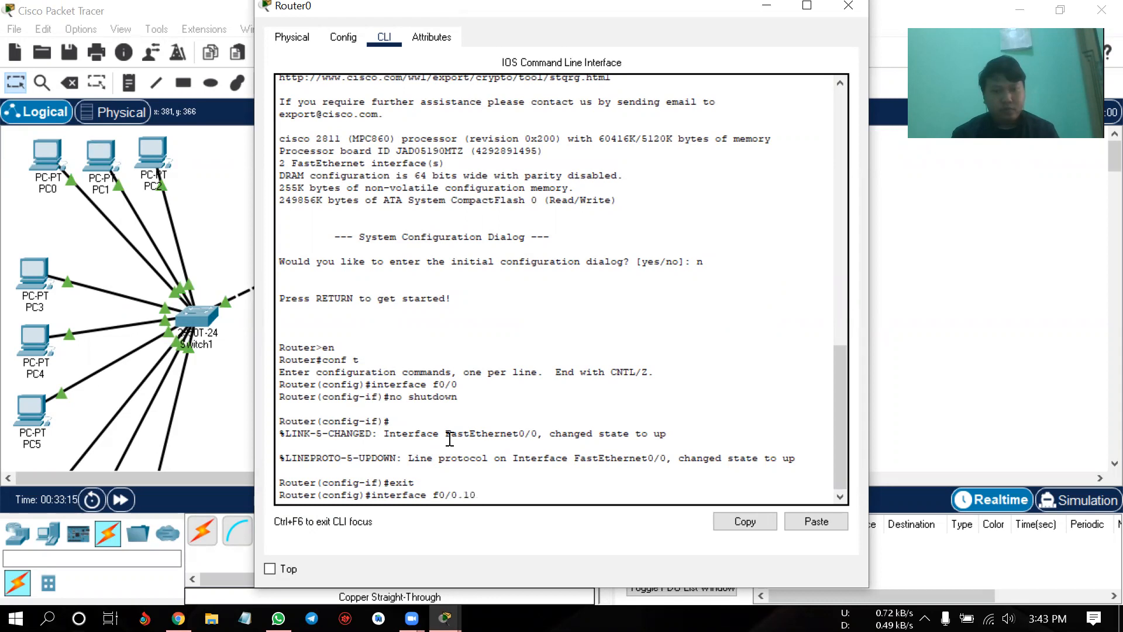
key(Return)
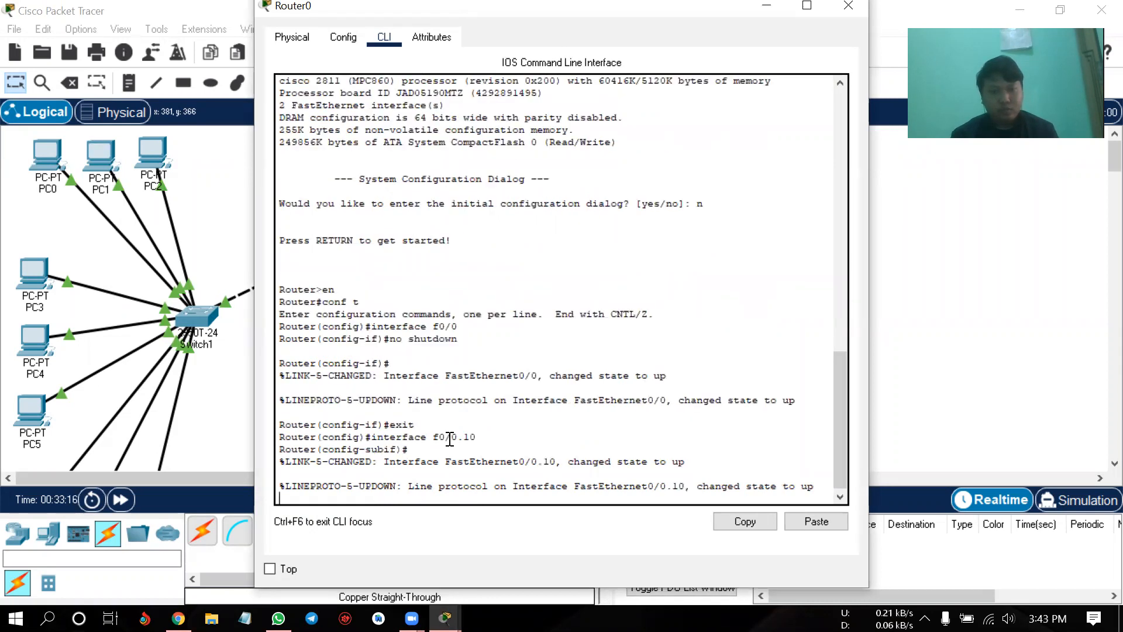
key(Return)
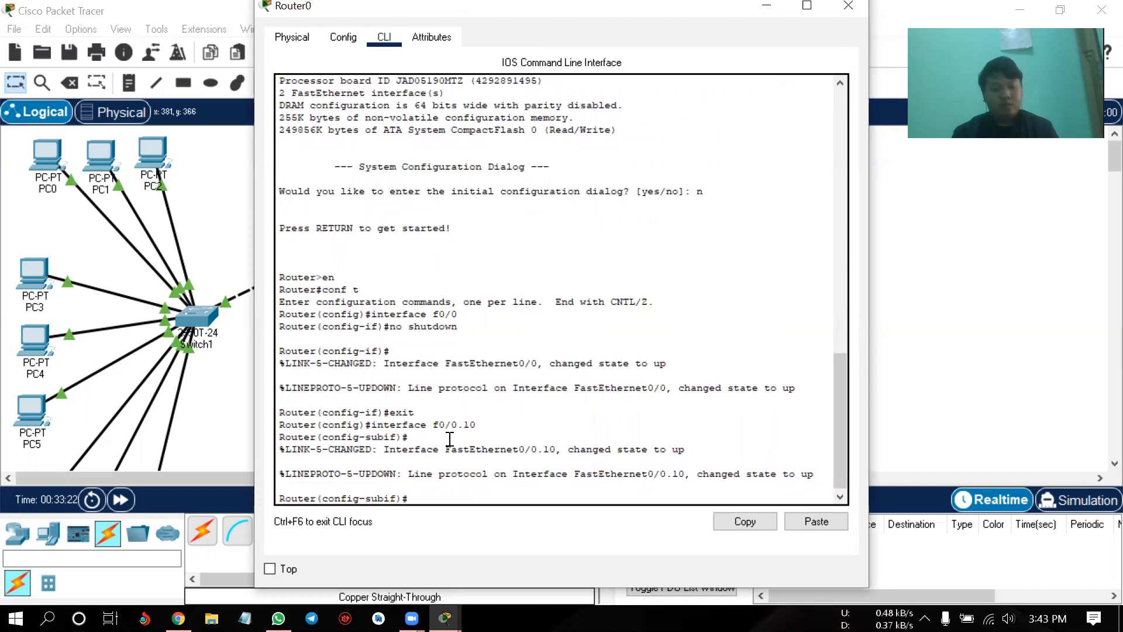
text(ip )
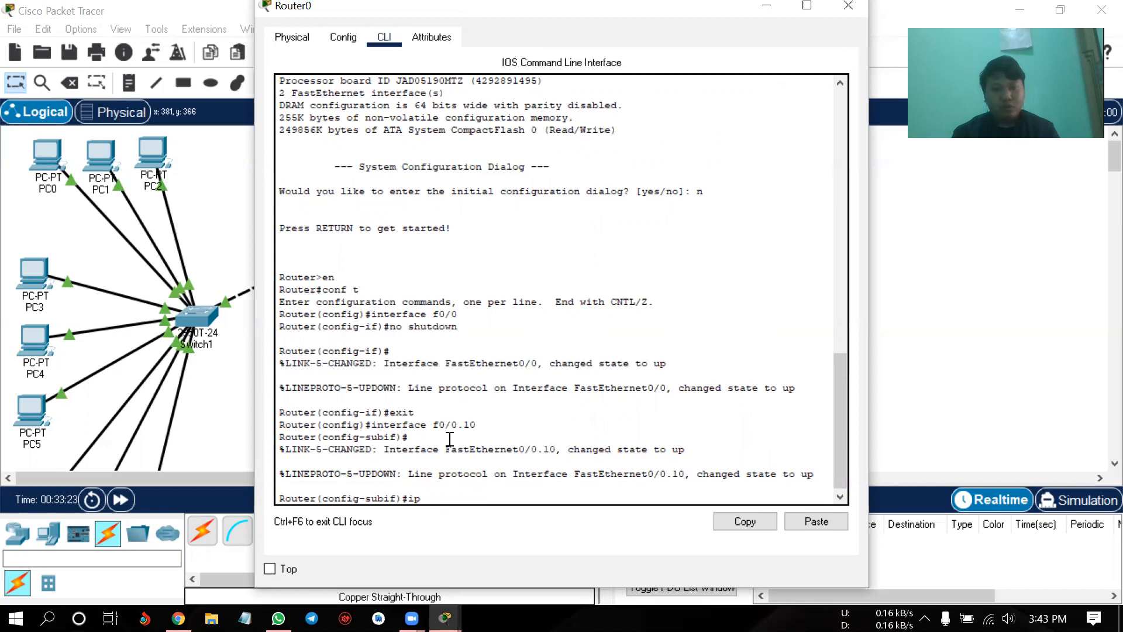
text(address 10.10)
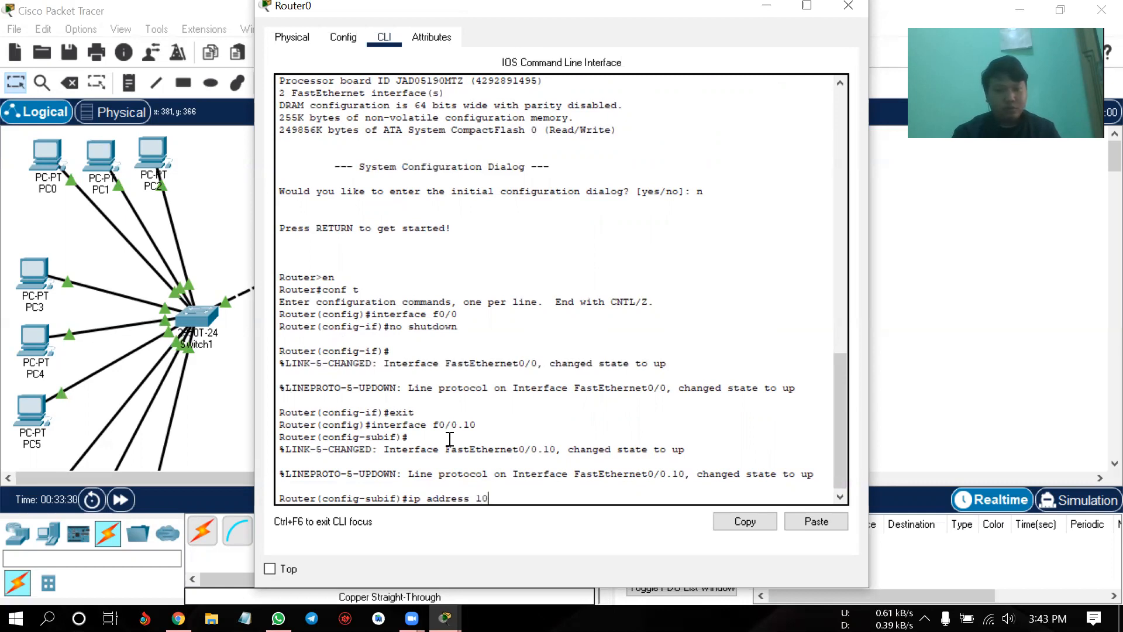
text(.10.1)
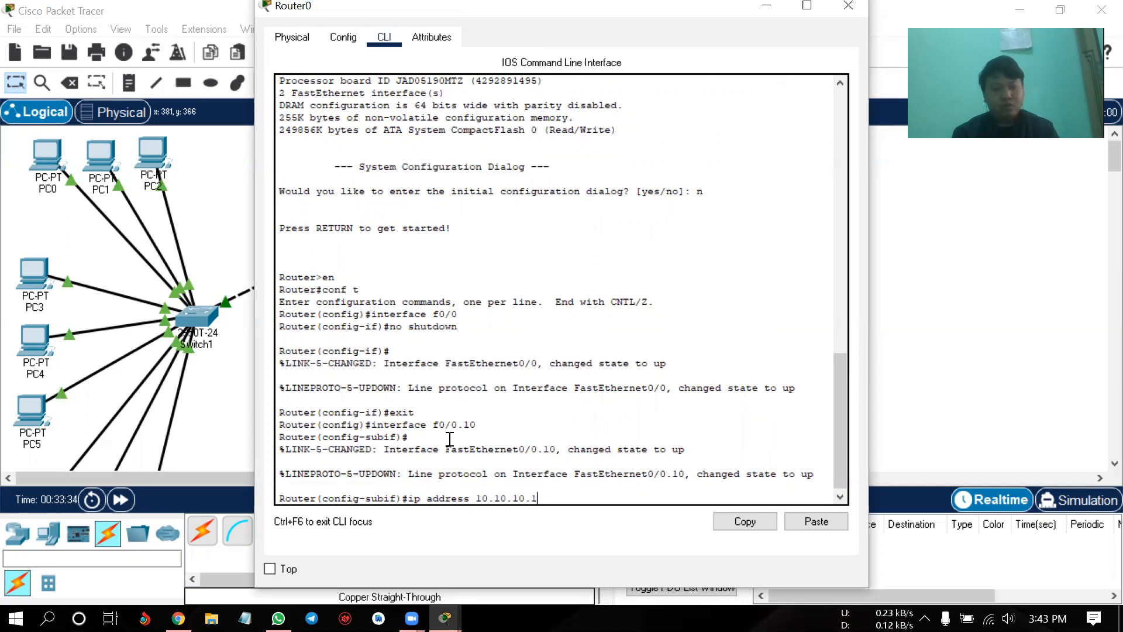
text( 25)
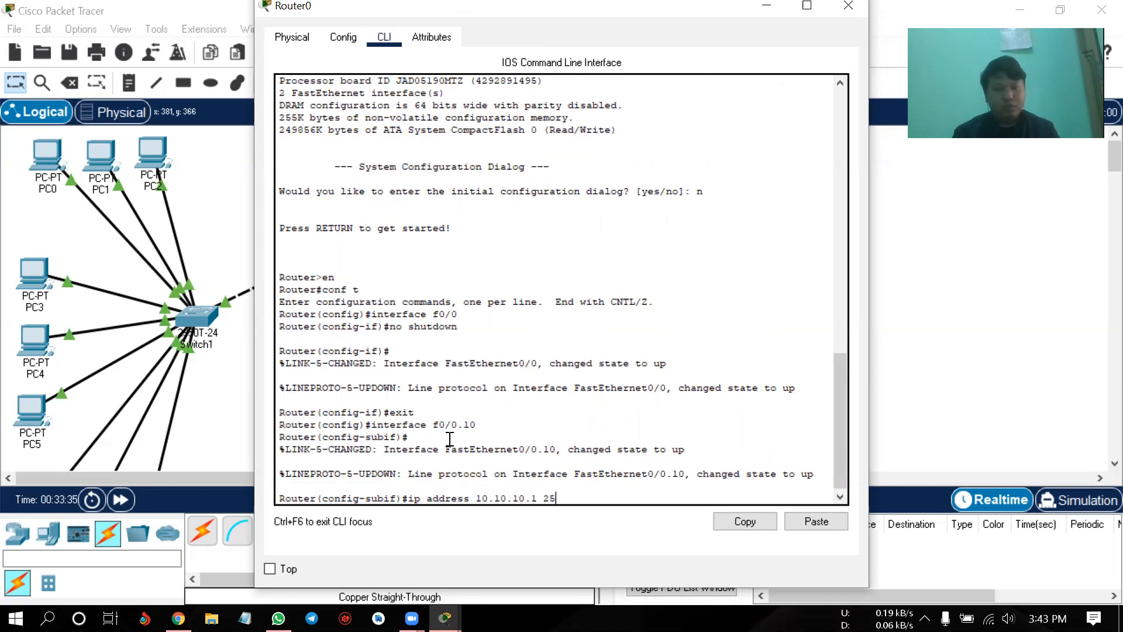
text(5.255)
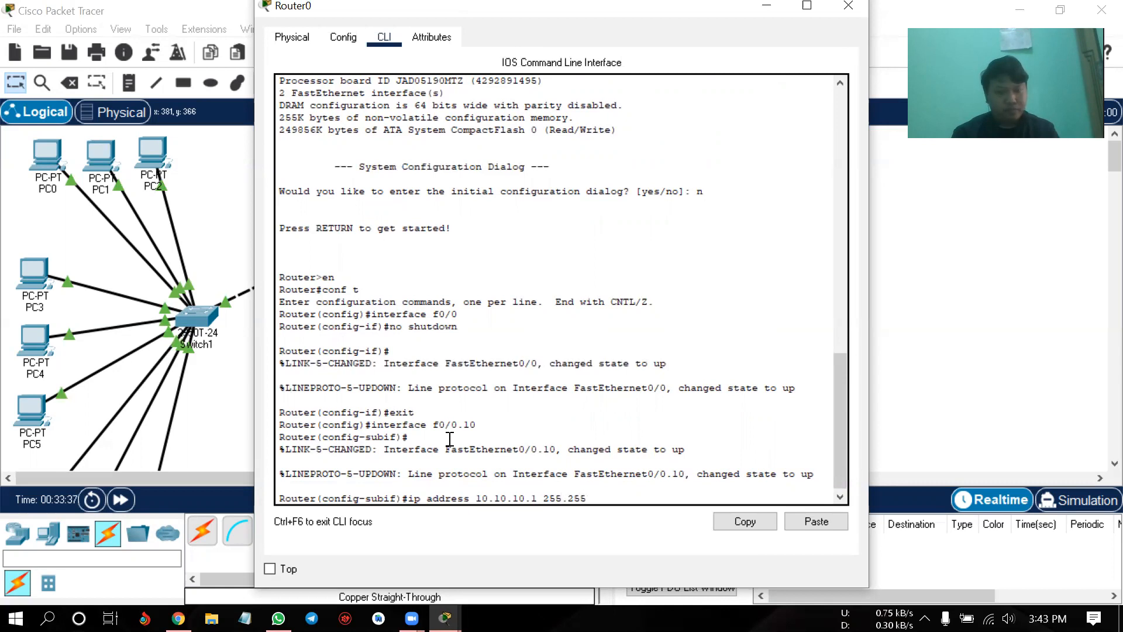
text(.255.0)
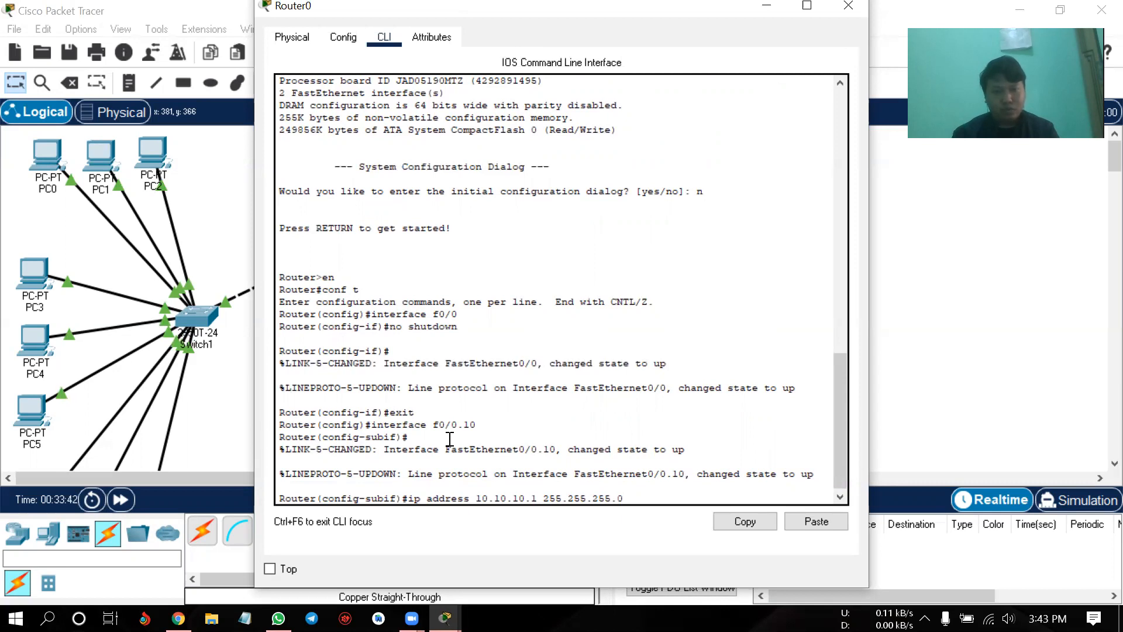
key(BackSpace)
key(BackSpace)
key(BackSpace)
key(BackSpace)
key(BackSpace)
key(BackSpace)
key(BackSpace)
key(BackSpace)
key(BackSpace)
key(BackSpace)
key(BackSpace)
key(BackSpace)
key(BackSpace)
key(BackSpace)
key(BackSpace)
key(BackSpace)
key(BackSpace)
key(BackSpace)
key(BackSpace)
key(BackSpace)
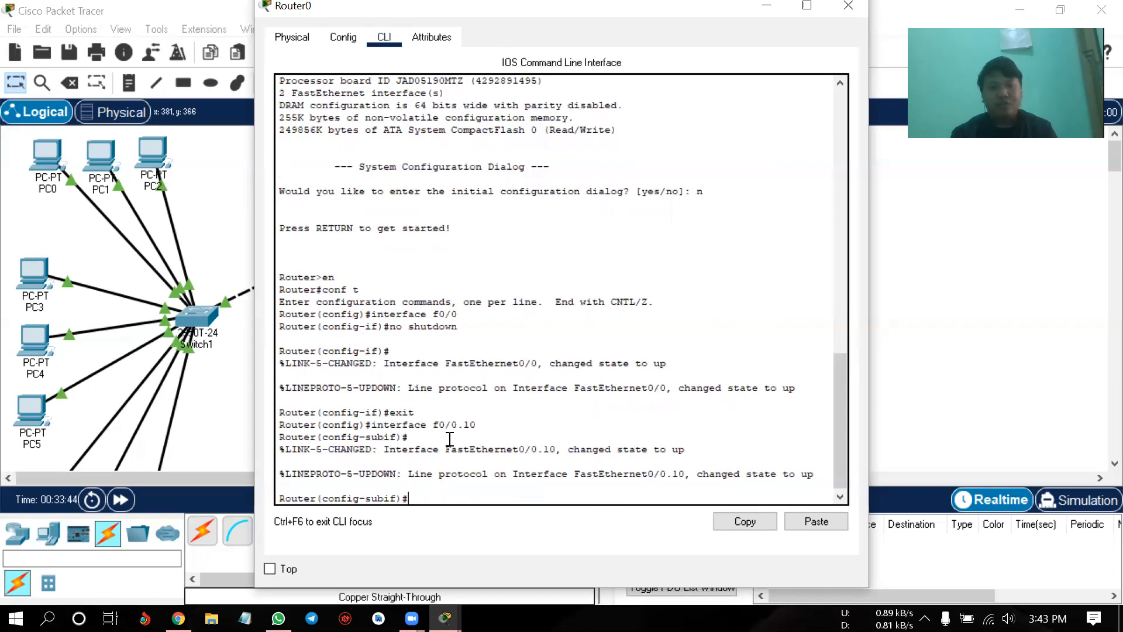
- Set the encapsulation of subinterface f0/0.10 to dot1Q with VLAN ID 10
text(enc)
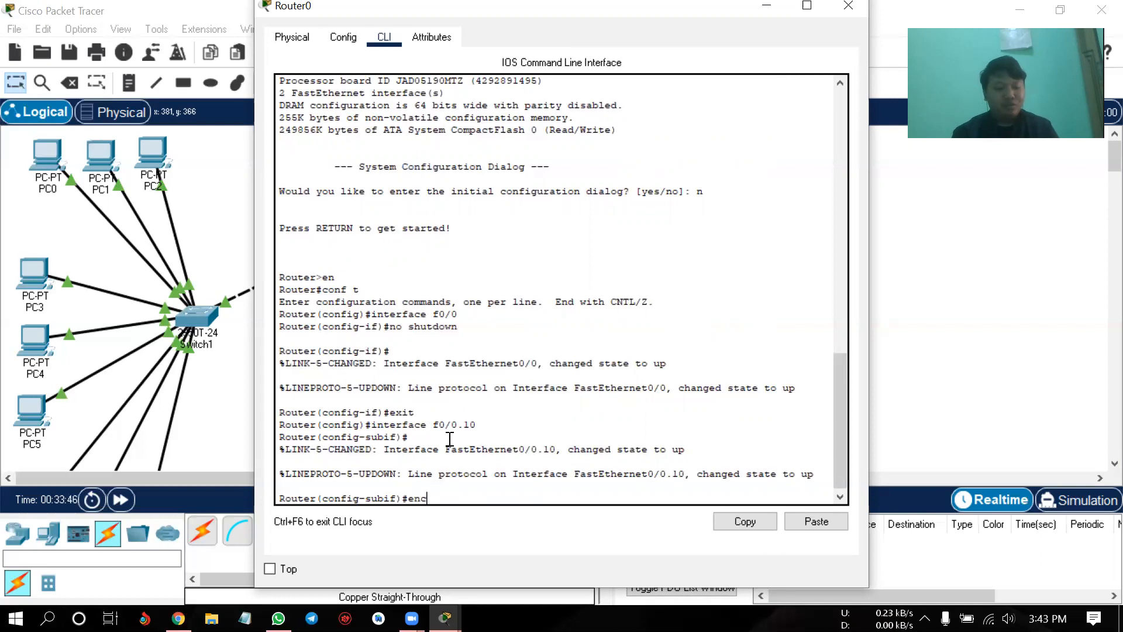
text(apsula)
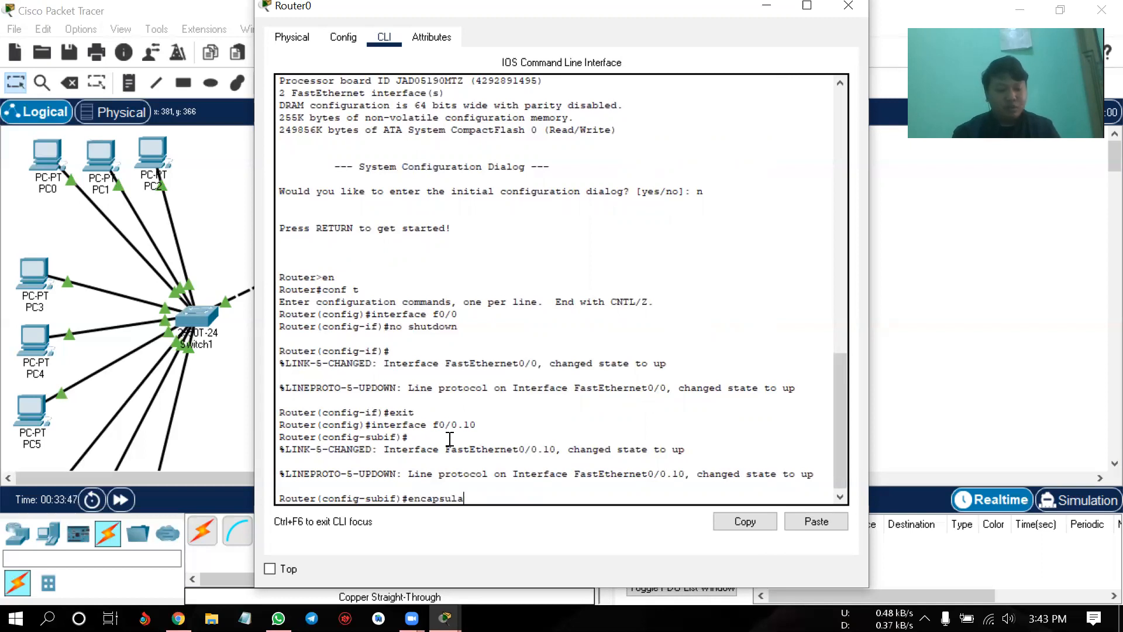
text(tion)
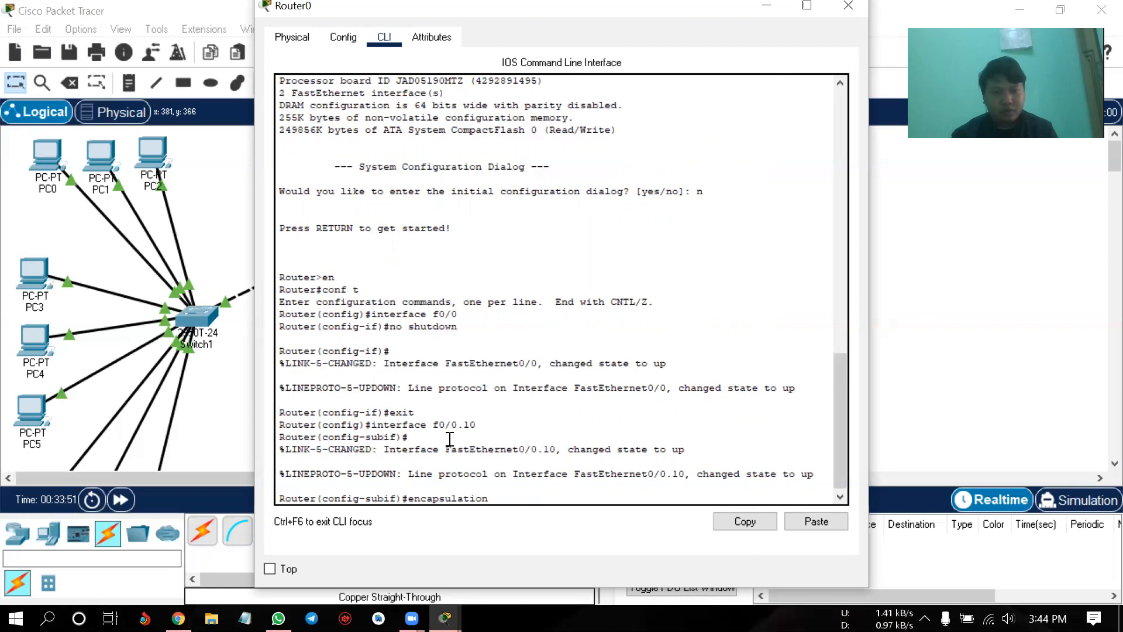
text( dot)
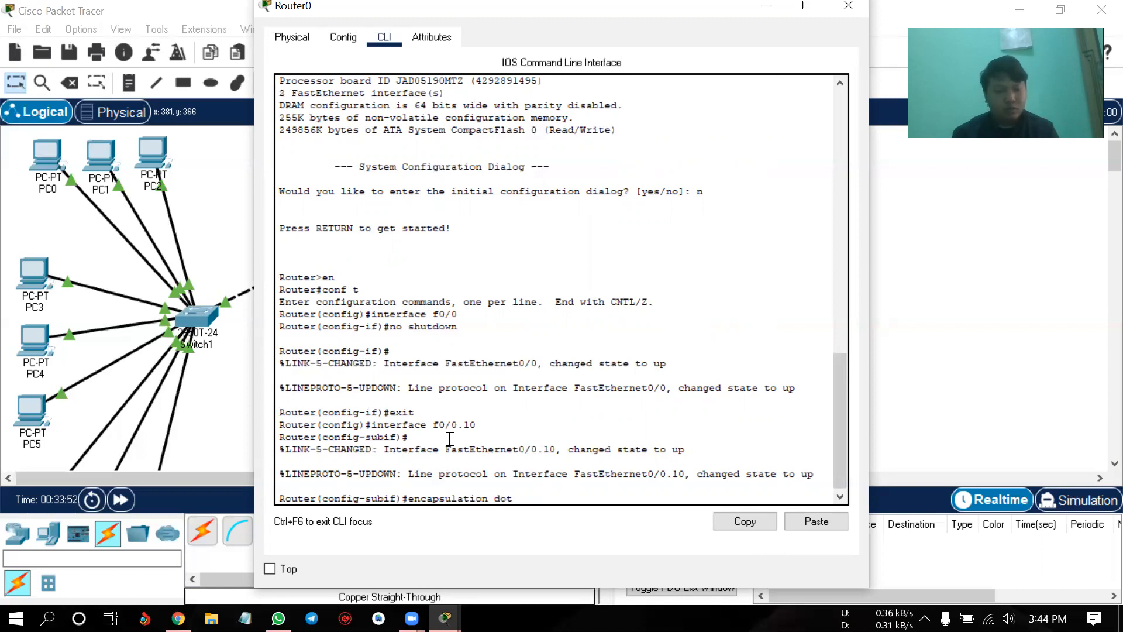
text(1Q)
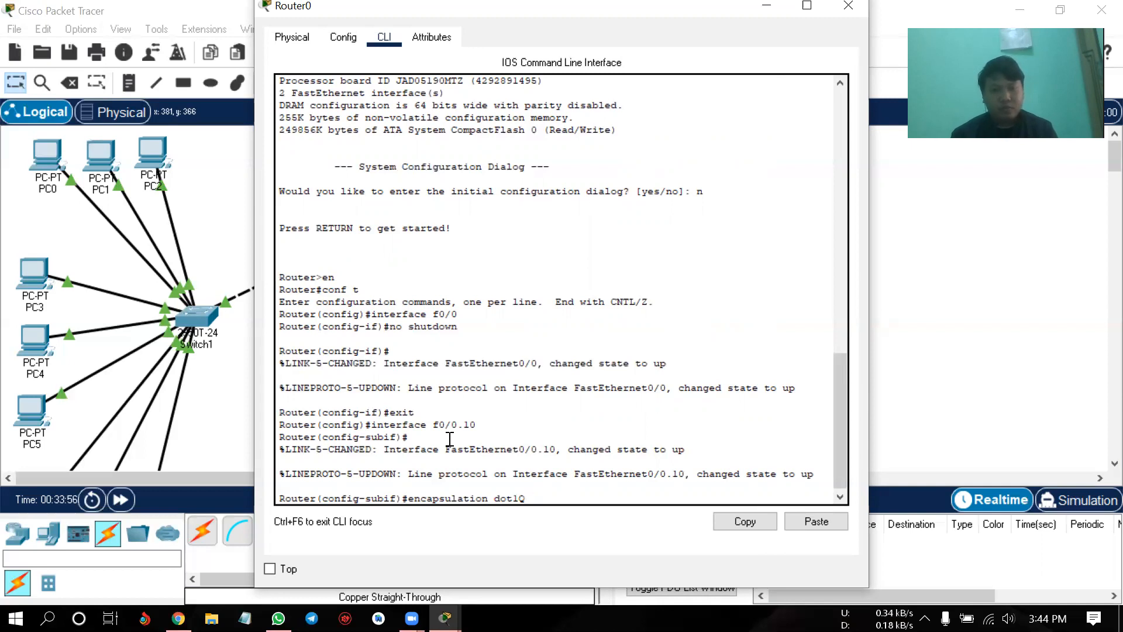
text( vl)
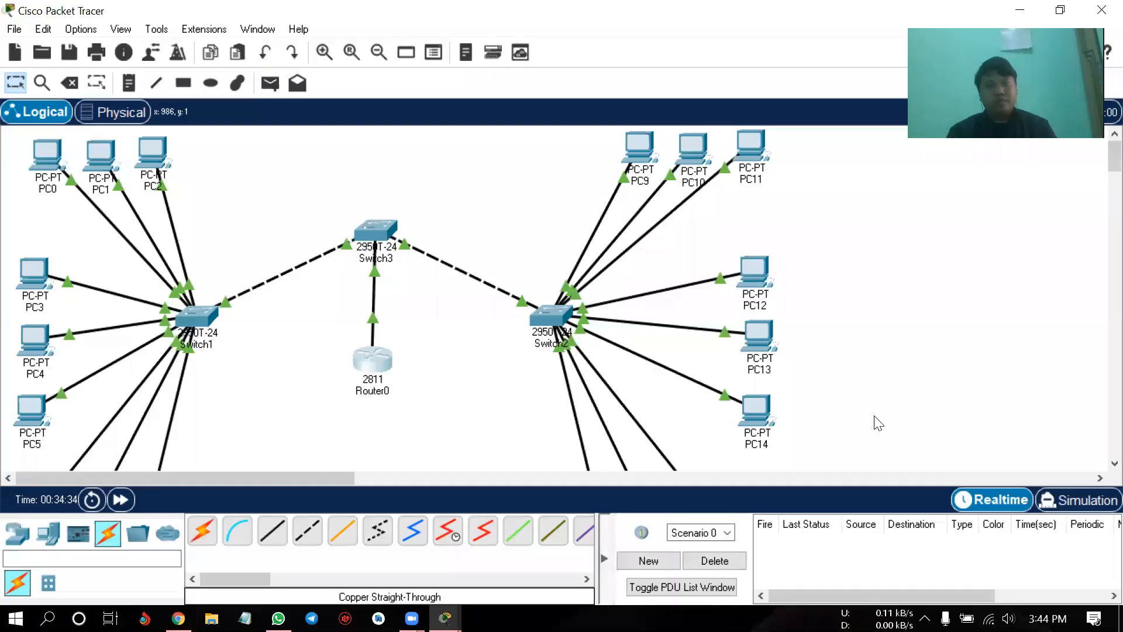
mouse_move(445, 619)
click(541, 547)
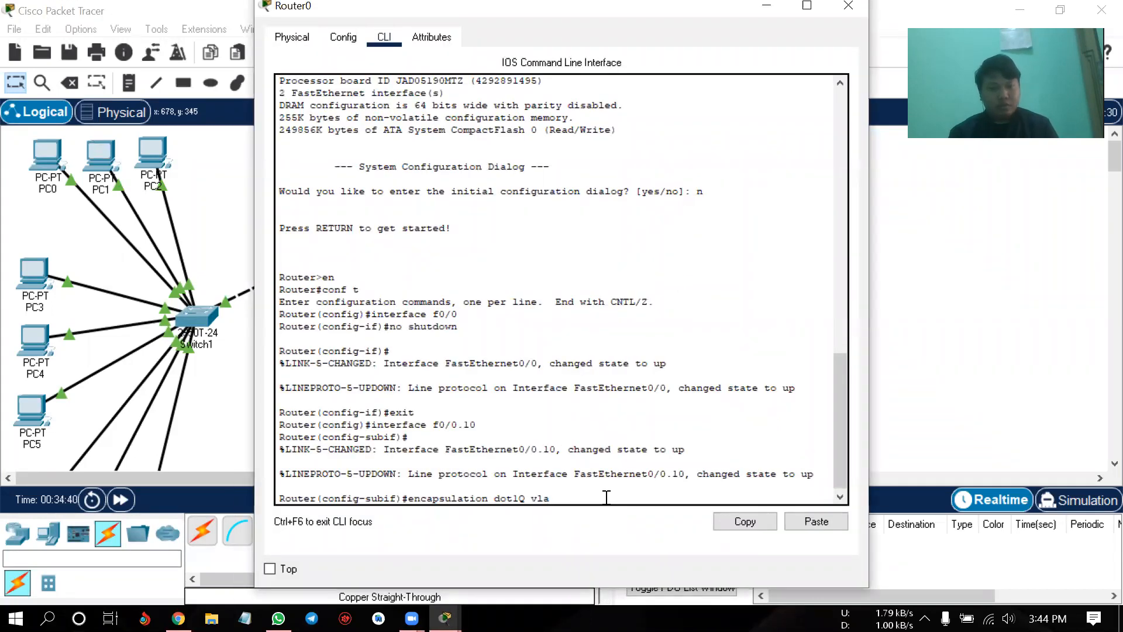
key(BackSpace)
key(BackSpace)
key(BackSpace)
text(10)
key(Return)
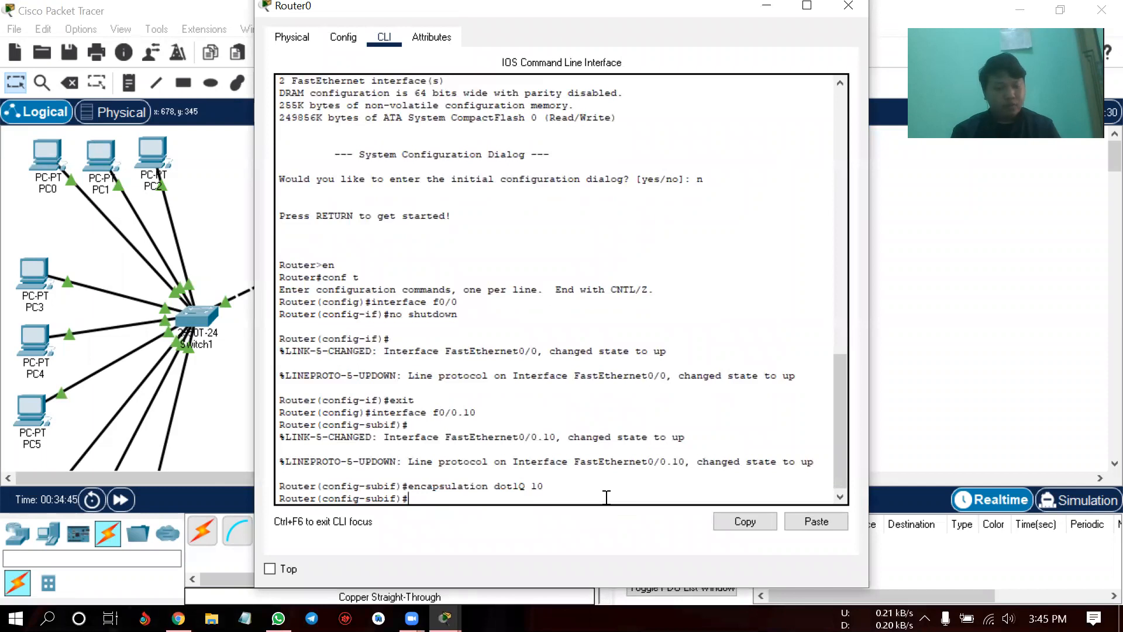
- Assign IP address 10.10.10.1 with mask 255.255.255.0 to subinterface f0/0.10 and exit to global configuration mode
text(ip address)
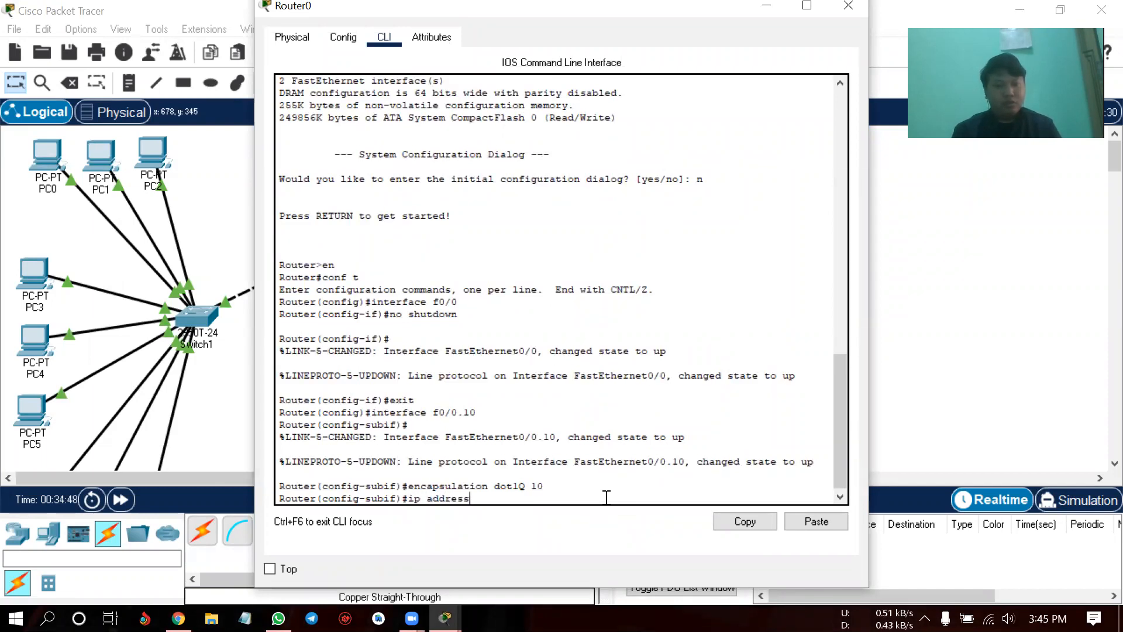
text( 10.10.10.1 )
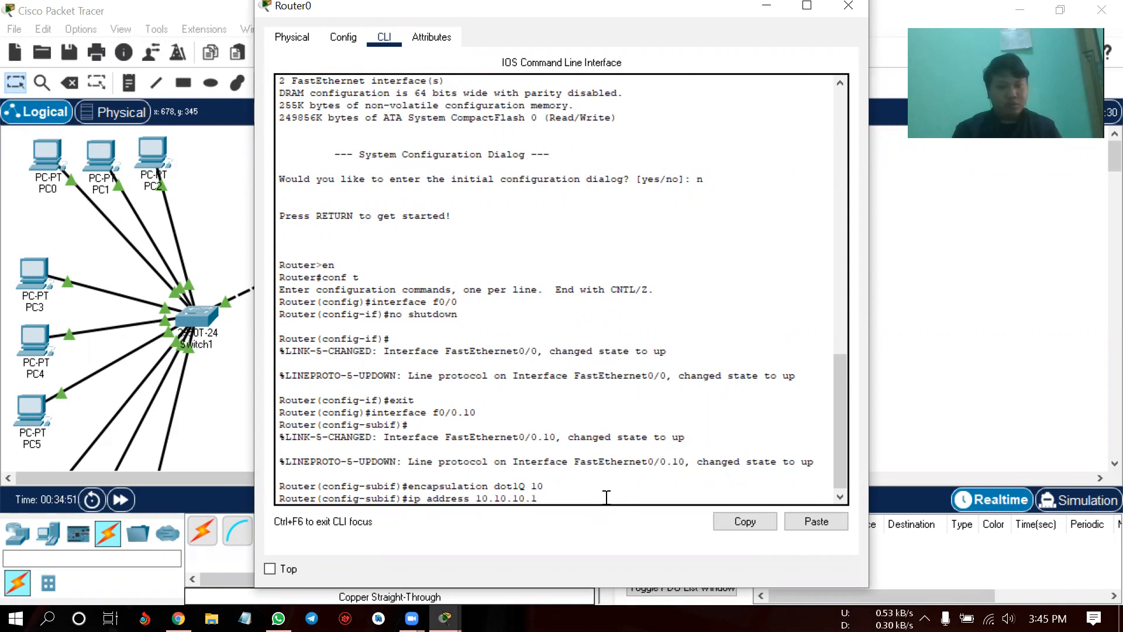
text(255.255.255.0)
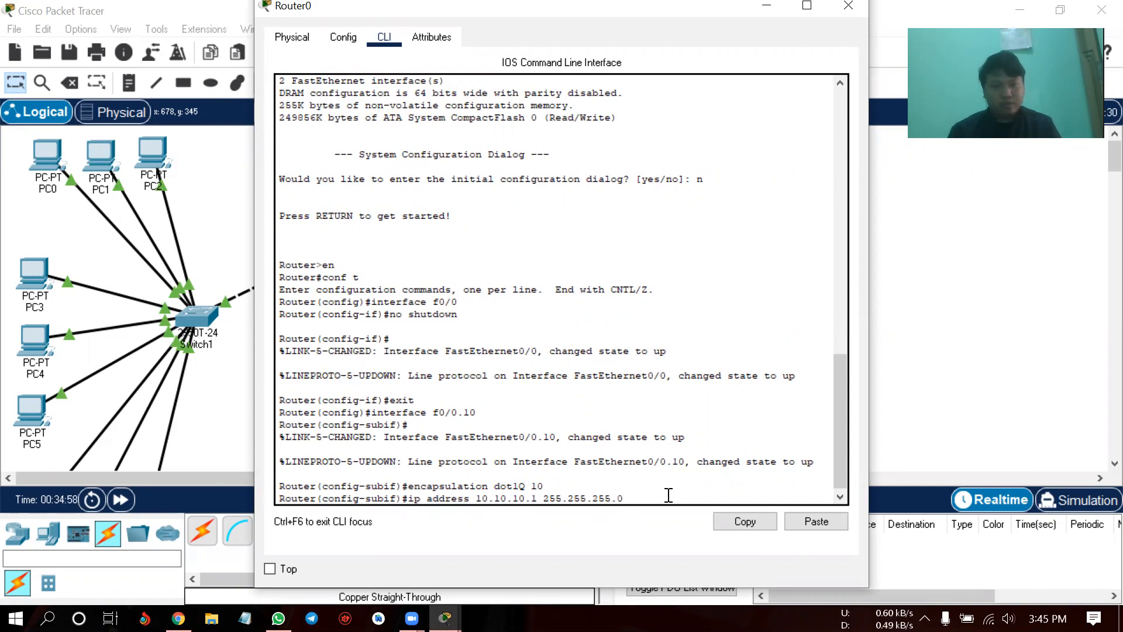
key(Return)
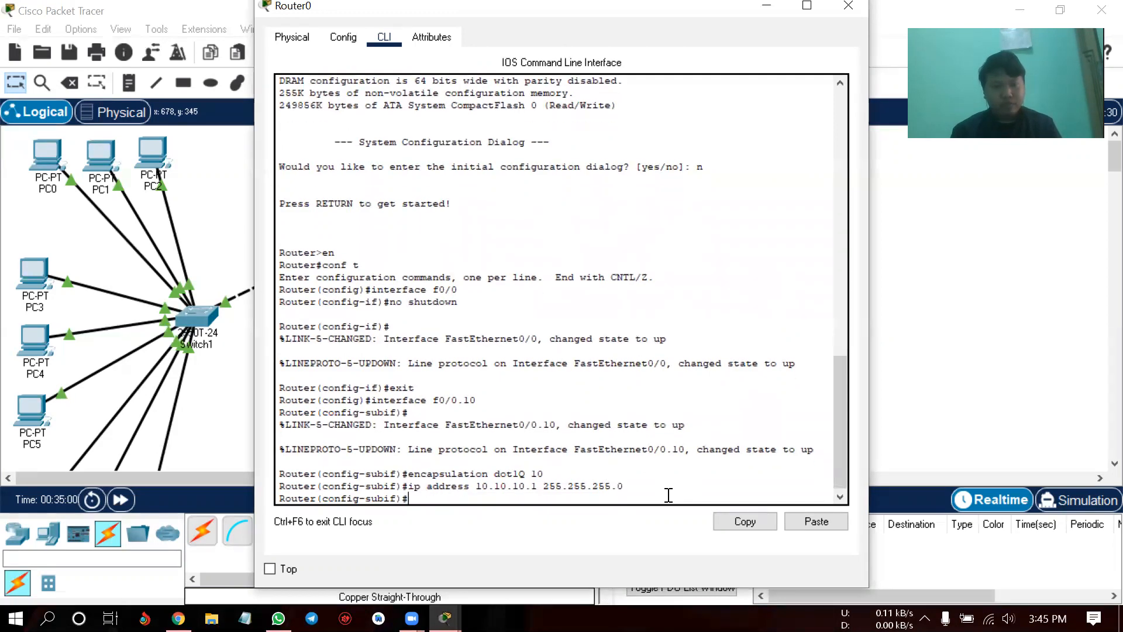
text(exit)
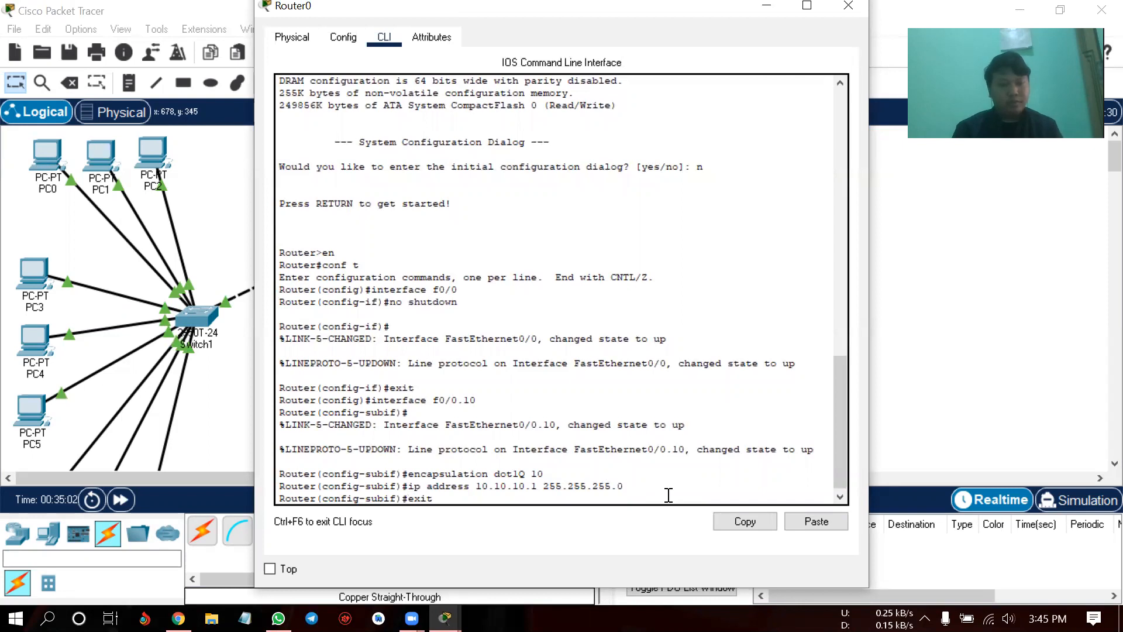
key(Return)
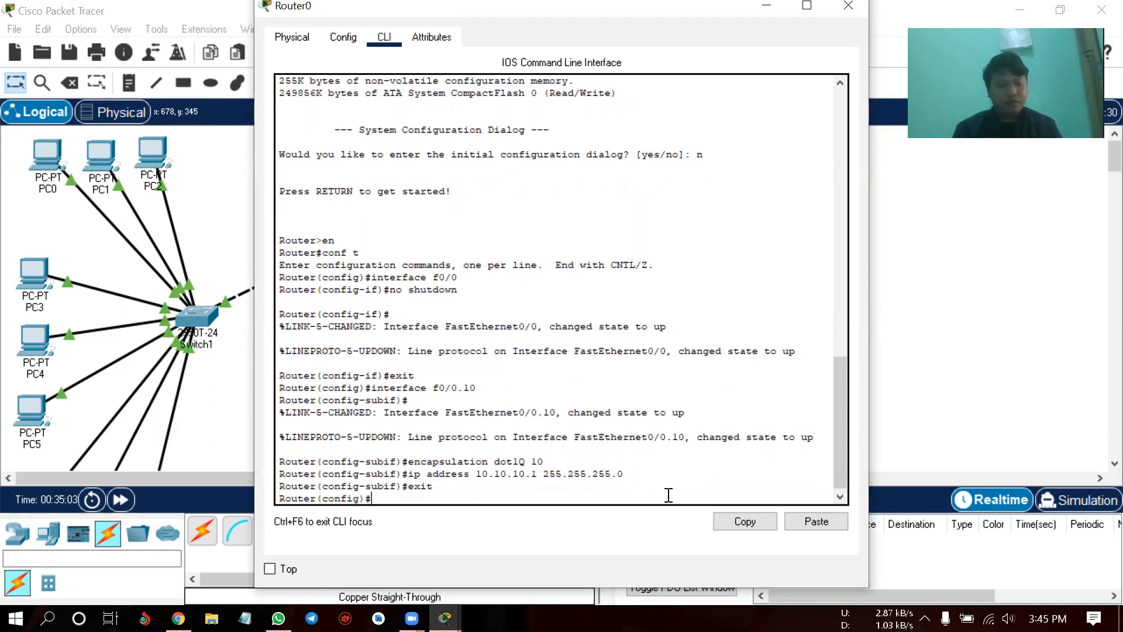
text(encaps)
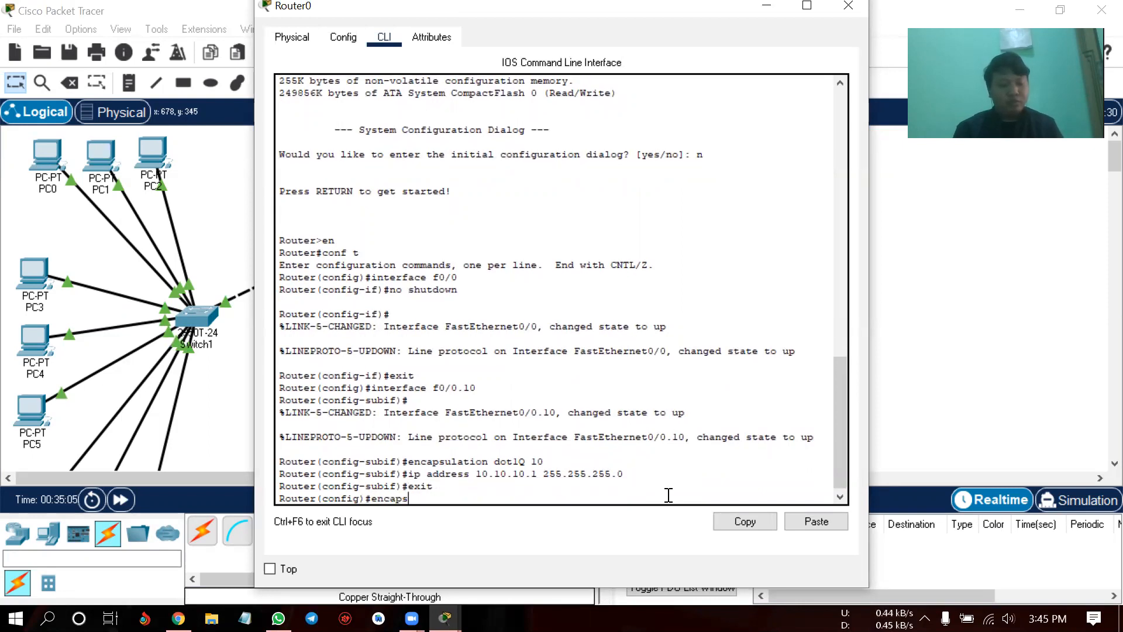
text(ulation dot)
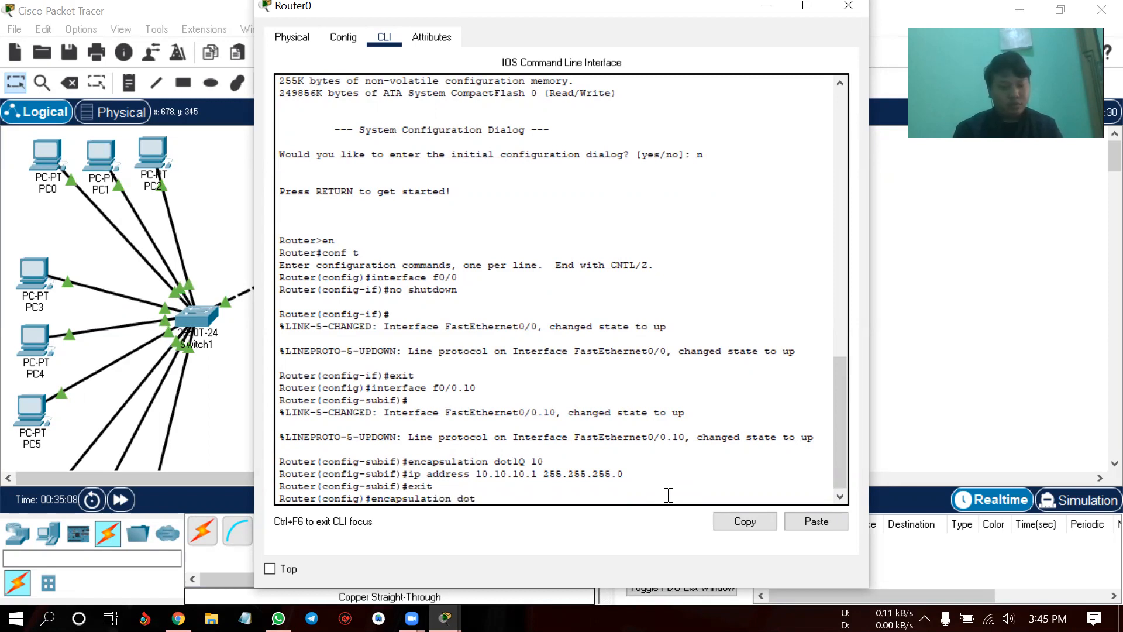
text(1Q)
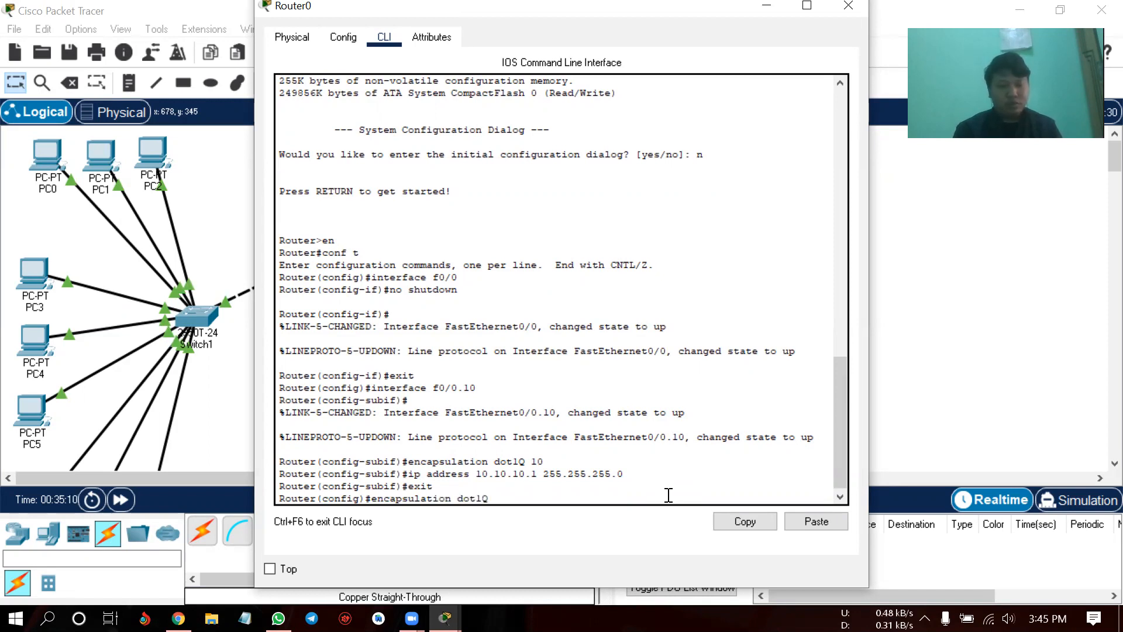
text( 20)
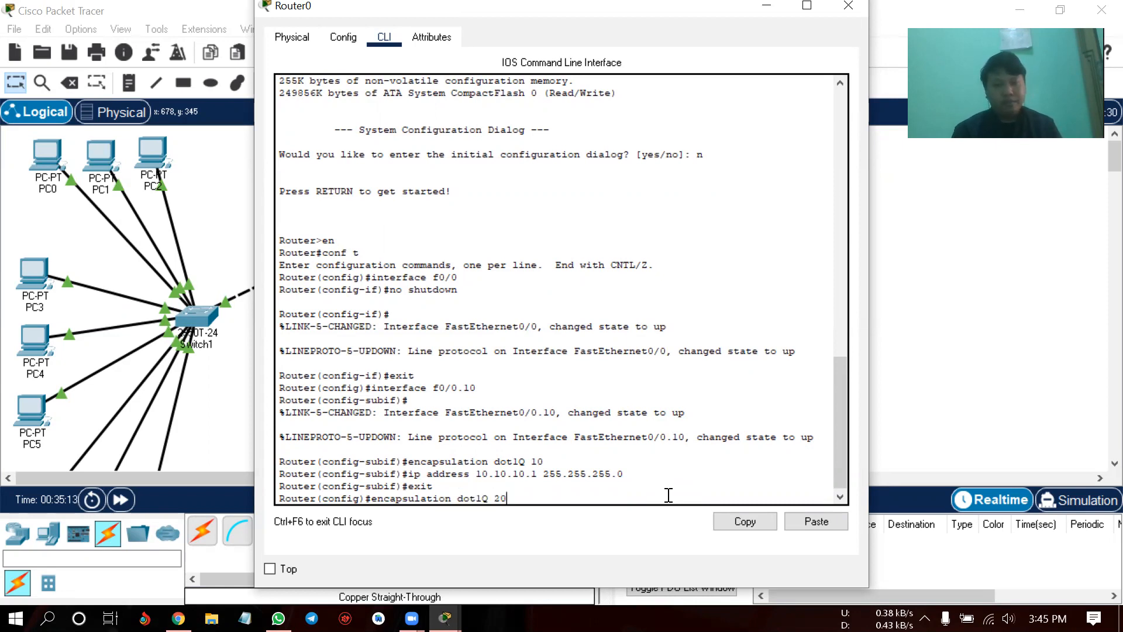
key(BackSpace)
key(BackSpace)
key(BackSpace)
key(BackSpace)
key(BackSpace)
key(BackSpace)
key(BackSpace)
key(BackSpace)
key(BackSpace)
key(BackSpace)
key(BackSpace)
key(BackSpace)
key(BackSpace)
key(BackSpace)
key(BackSpace)
key(BackSpace)
key(BackSpace)
key(BackSpace)
key(BackSpace)
key(BackSpace)
key(BackSpace)
key(BackSpace)
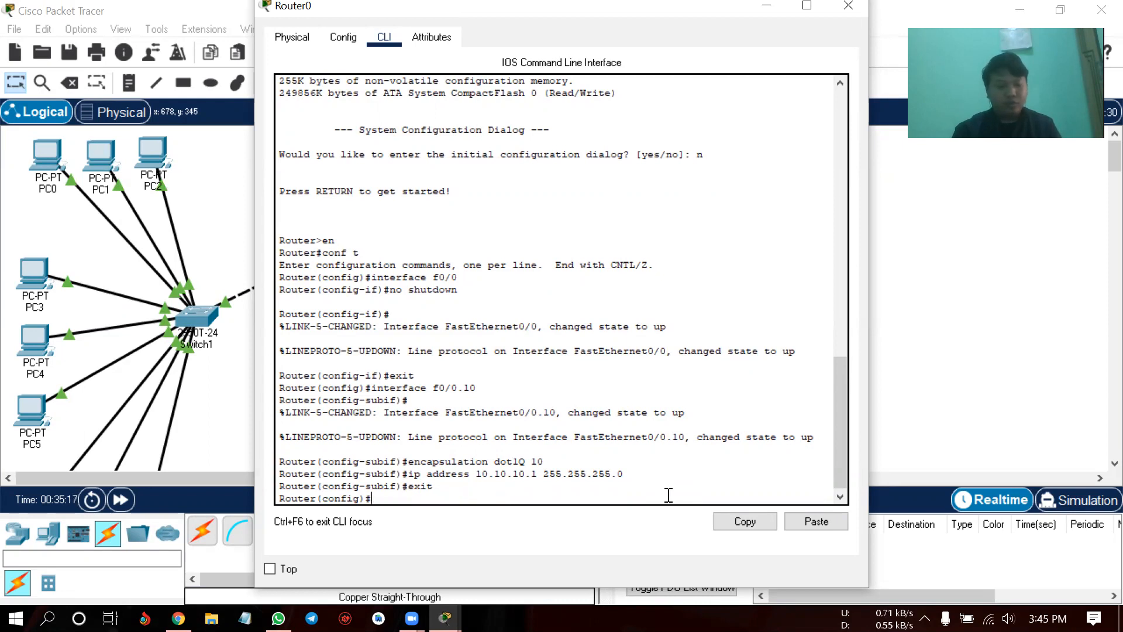
- Create subinterface f0/0.20 on Router0 and set its encapsulation to dot1Q with VLAN ID 20
text(interface f0/0.20)
key(Return)
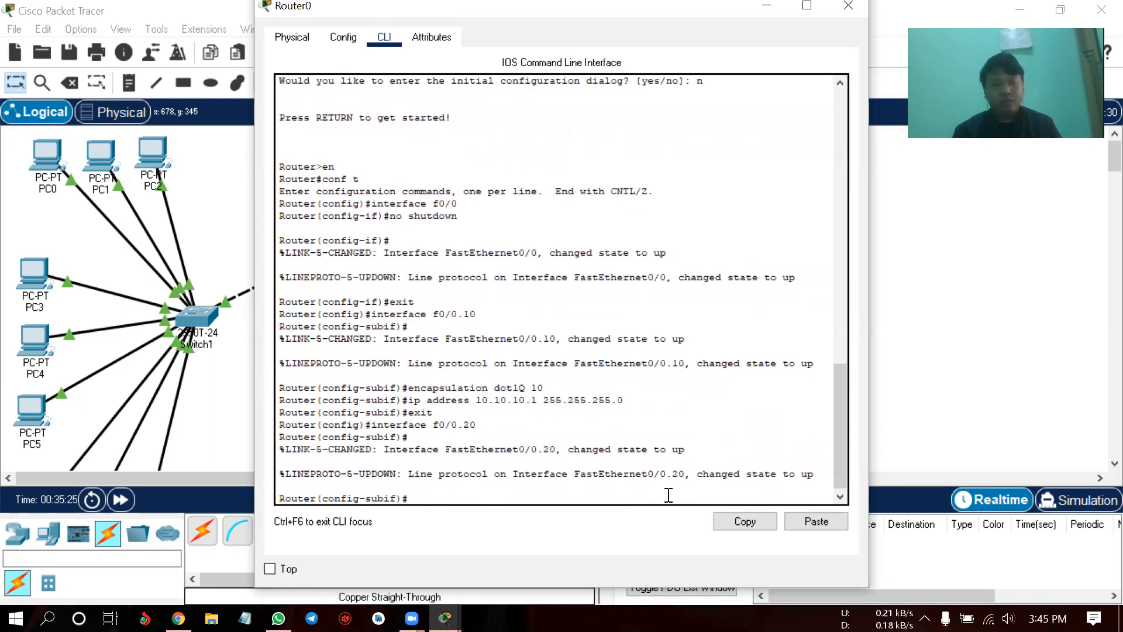
text(encapsula)
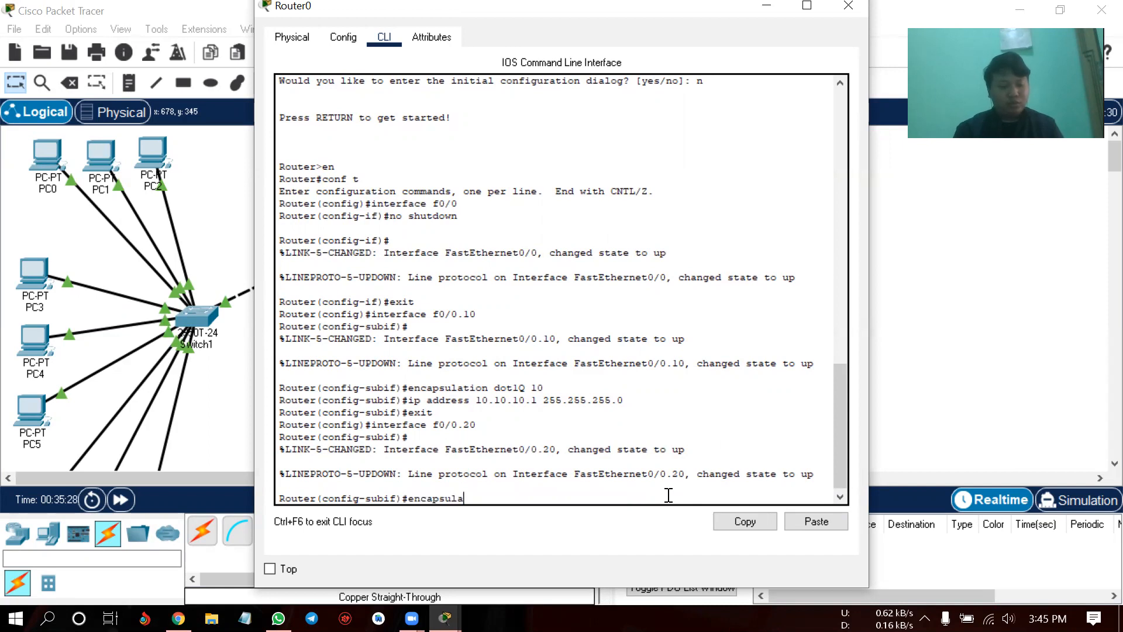
text(tion dot1Q 20)
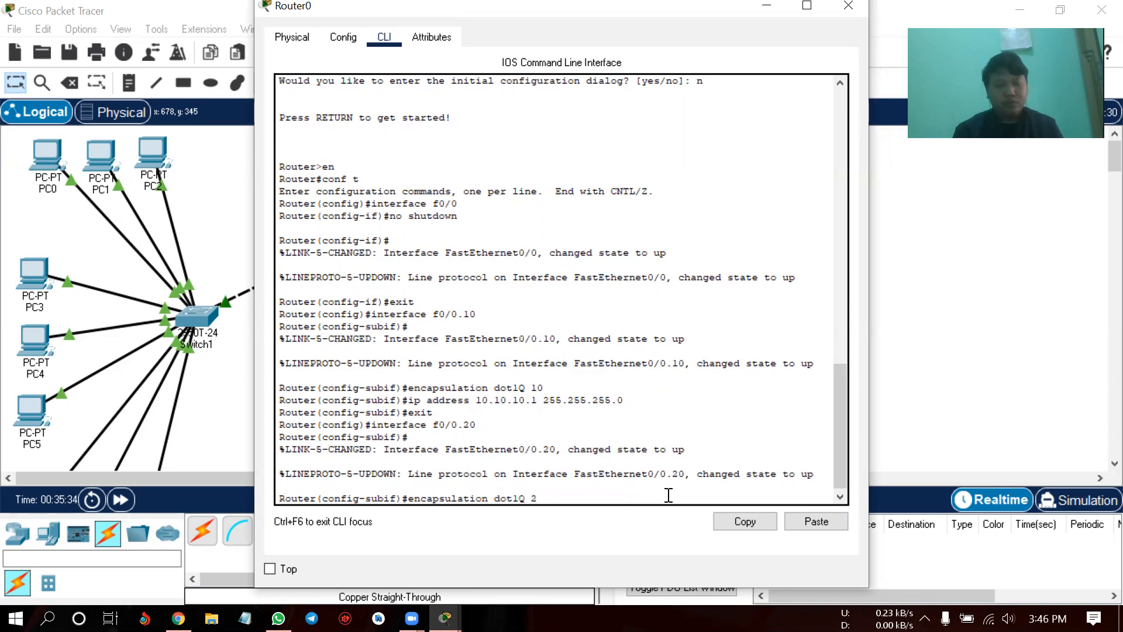
key(Return)
- Assign IP address 20.20.20.1 with mask 255.255.255.0 to subinterface f0/0.20 and exit to global configuration mode
text(ip address 20)
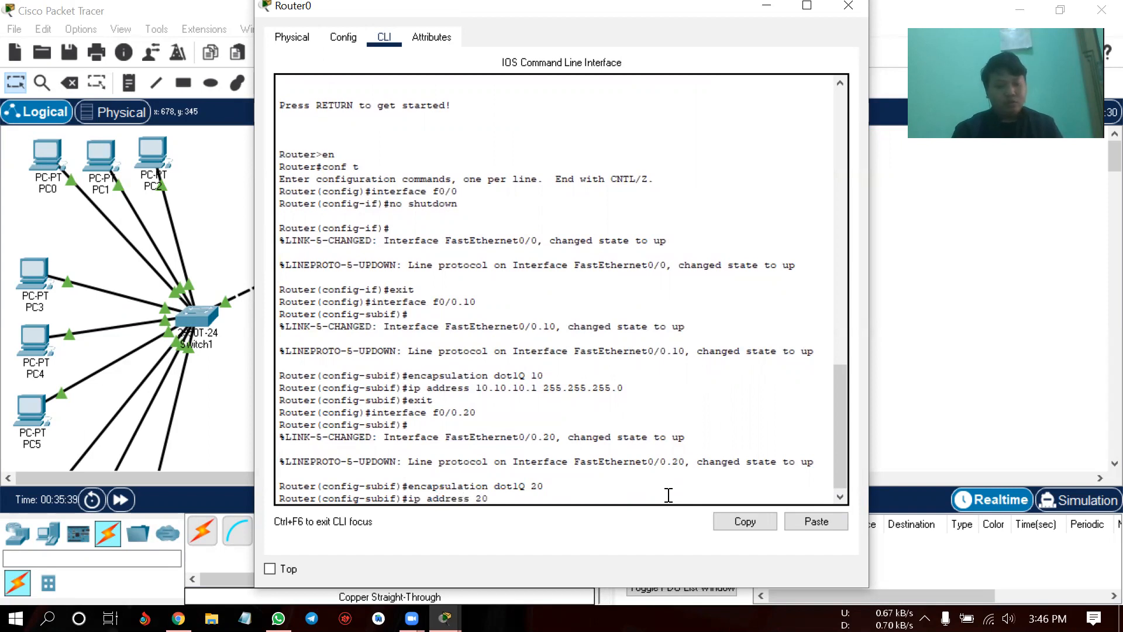
text(.20.20.1)
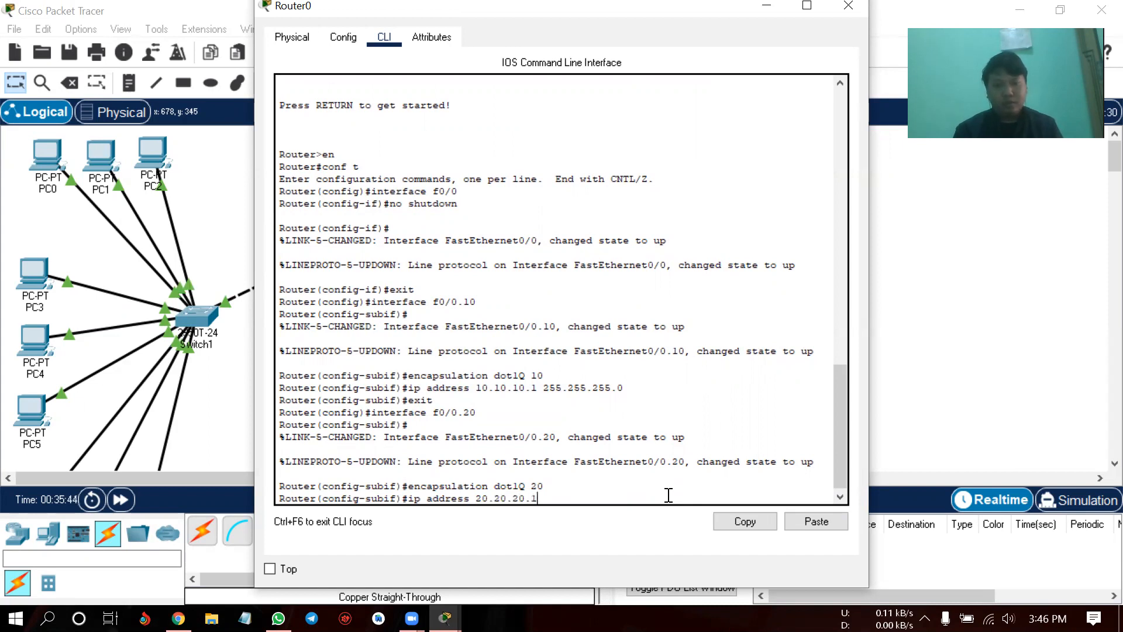
text(255.255.255.0)
key(Return)
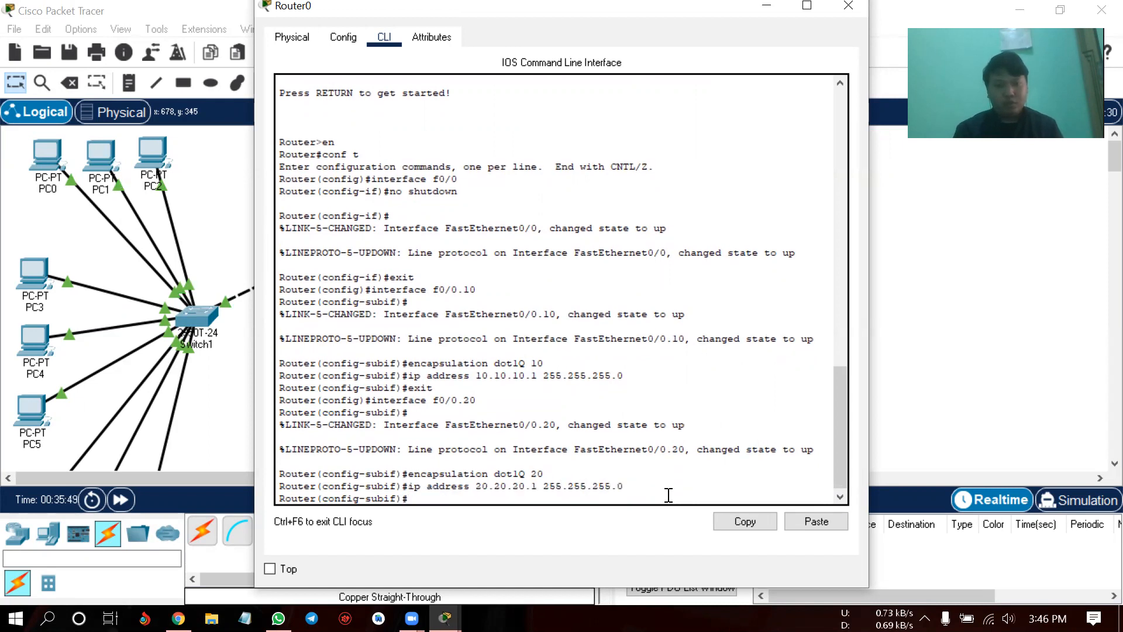
text(exit)
key(Return)
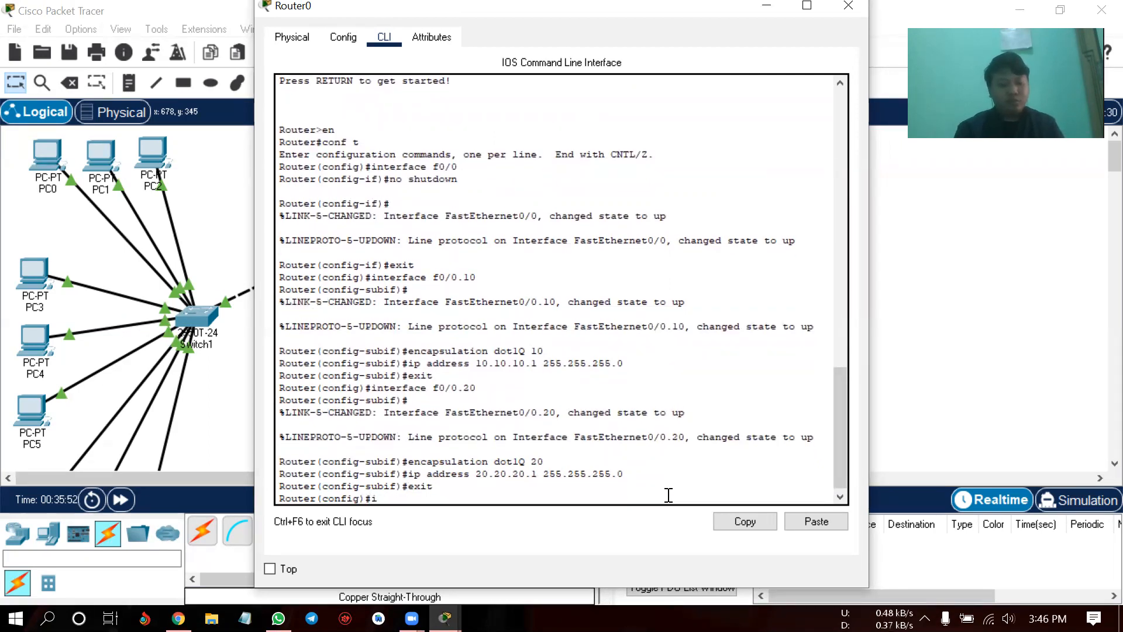
- Create subinterface f0/0.30 on Router0 and set its encapsulation to dot1Q with VLAN ID 30
text(interfa)
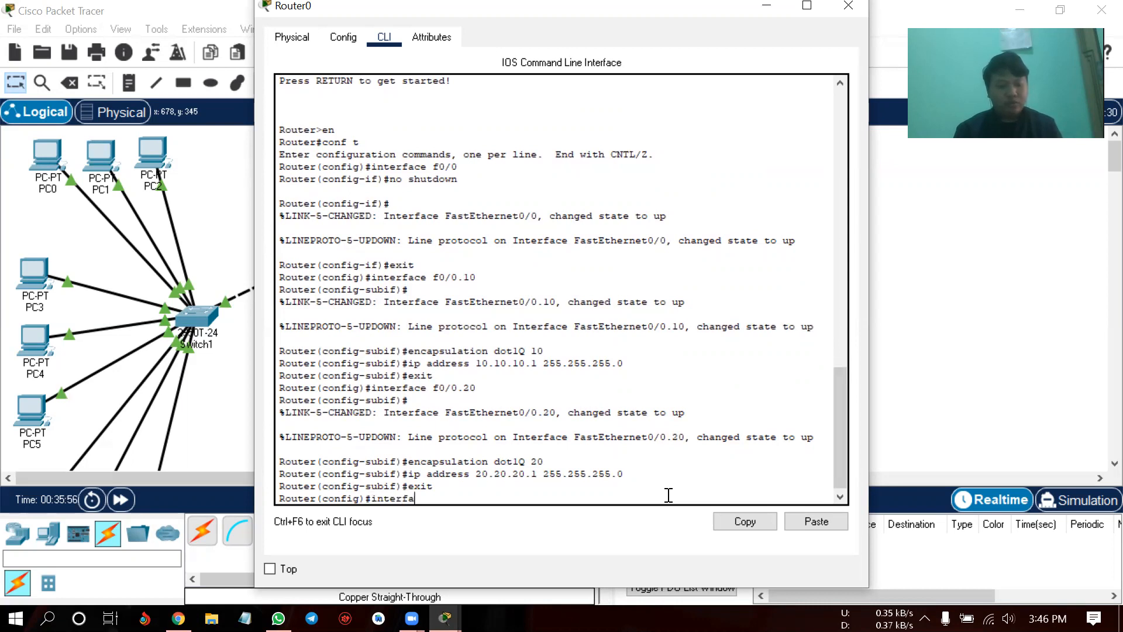
text(ce f0)
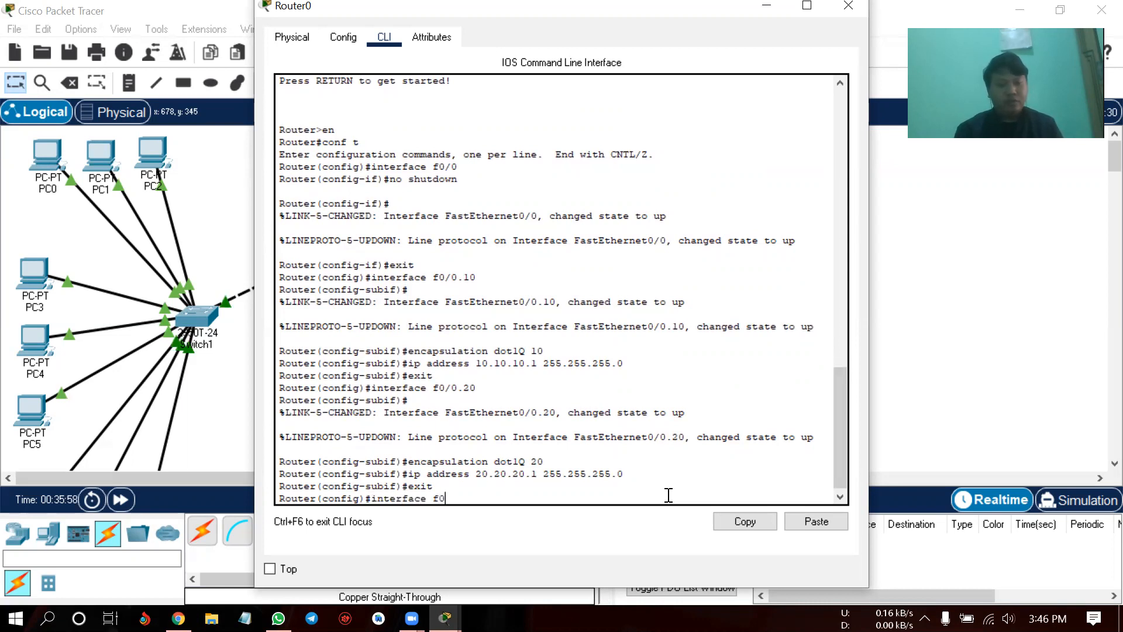
text(/0.30)
key(Return)
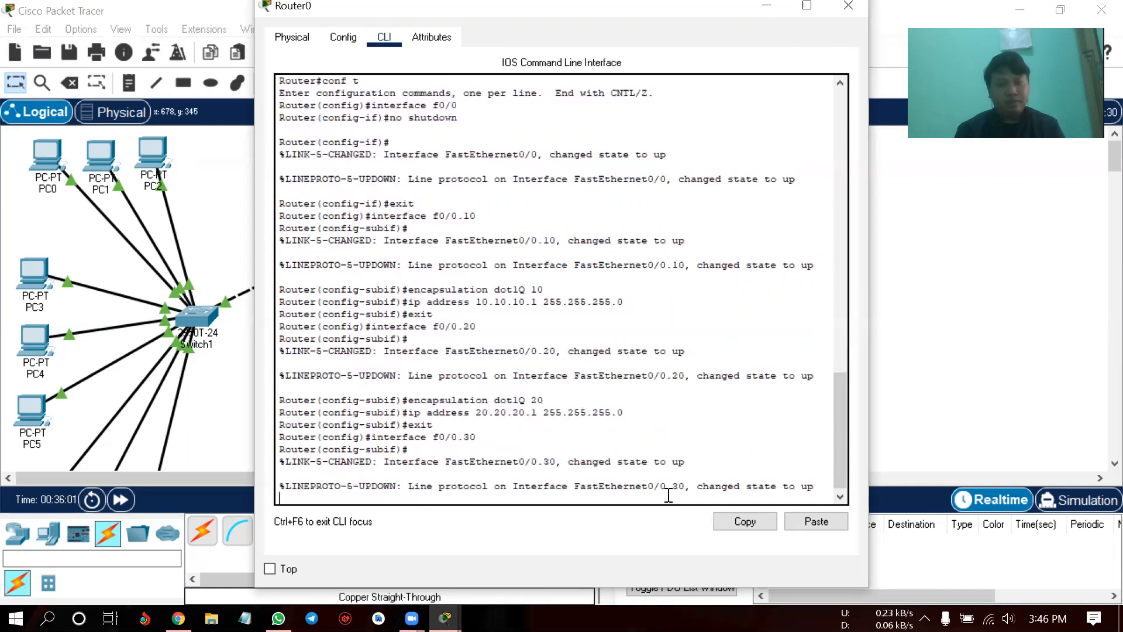
key(Return)
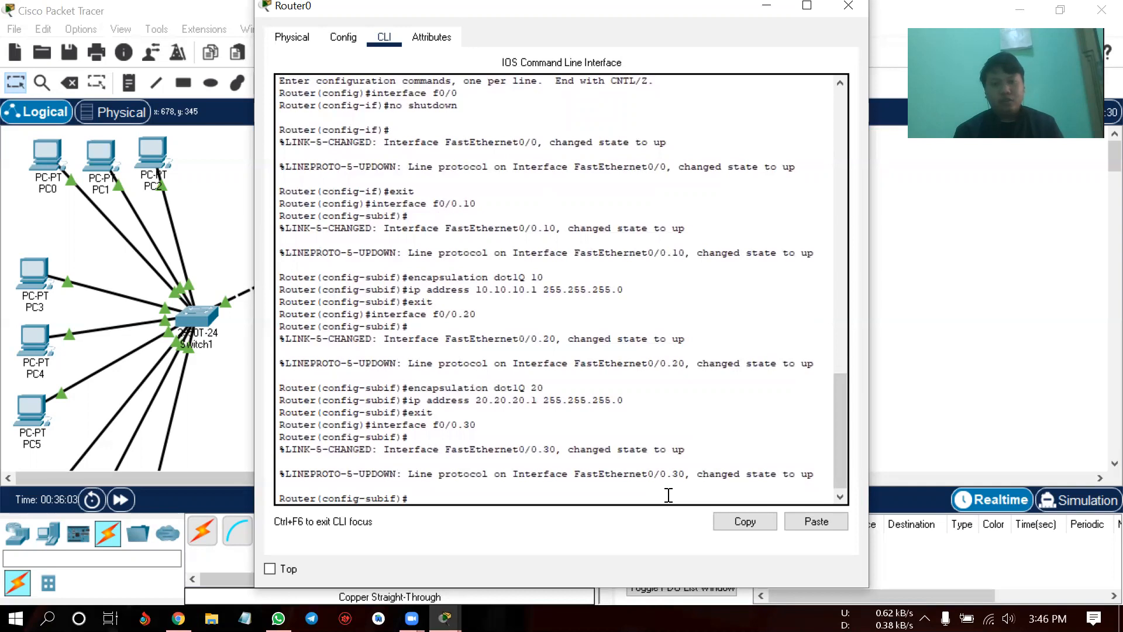
text(encapsulation dot1Q 30)
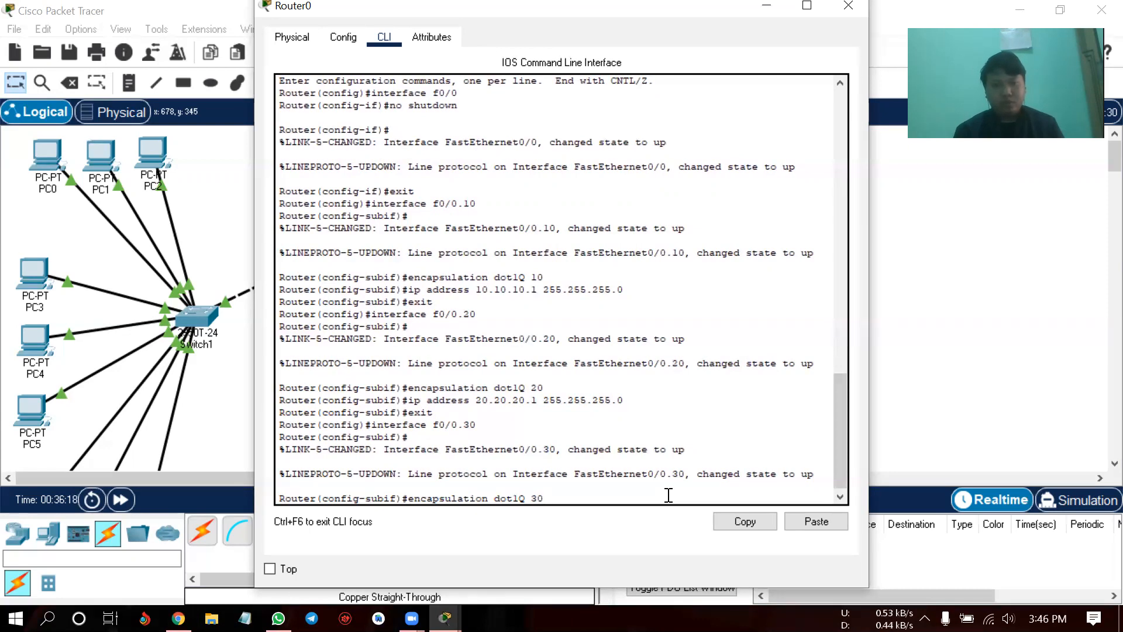
key(Return)
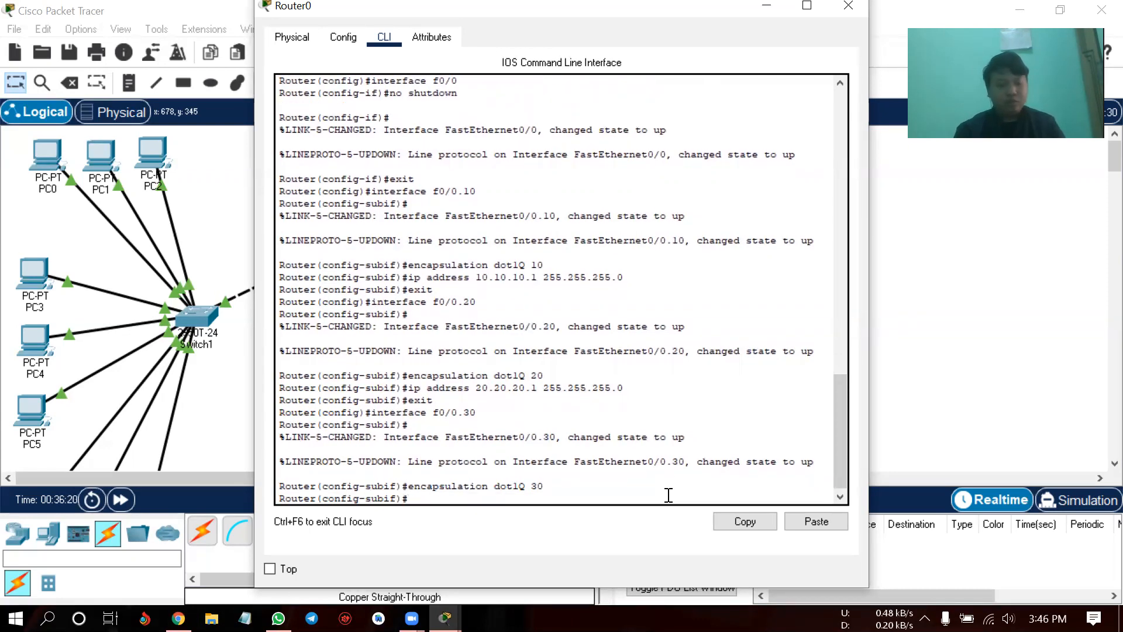
- Assign IP address 30.30.30.1 with mask 255.255.255.0 to subinterface f0/0.30 and exit to global configuration mode
text(ip address 30.30.)
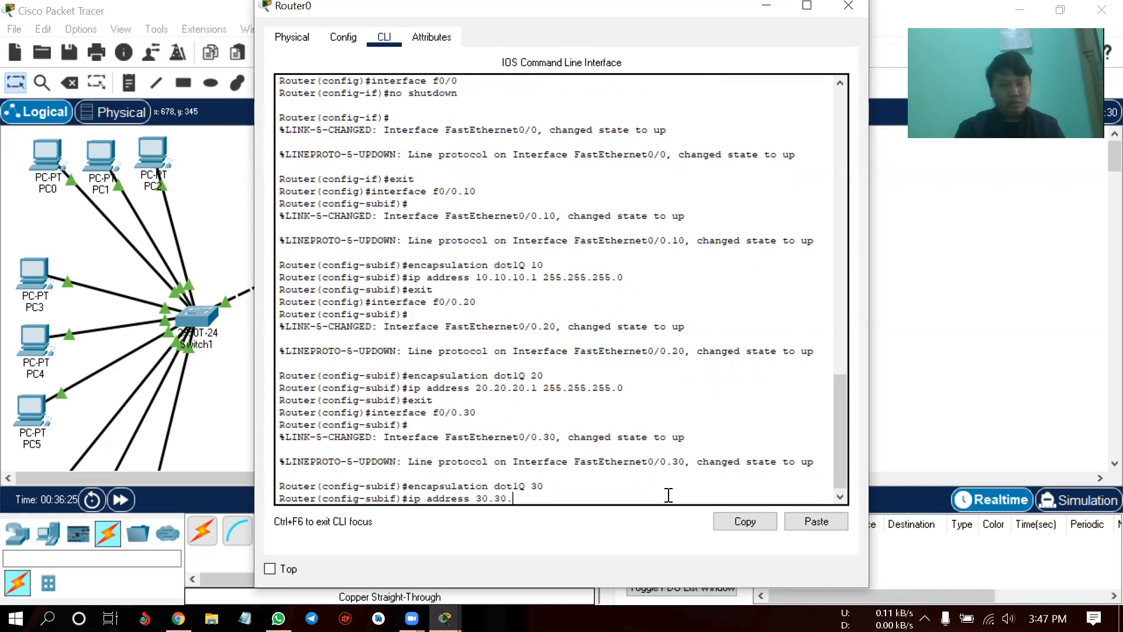
text(30.1)
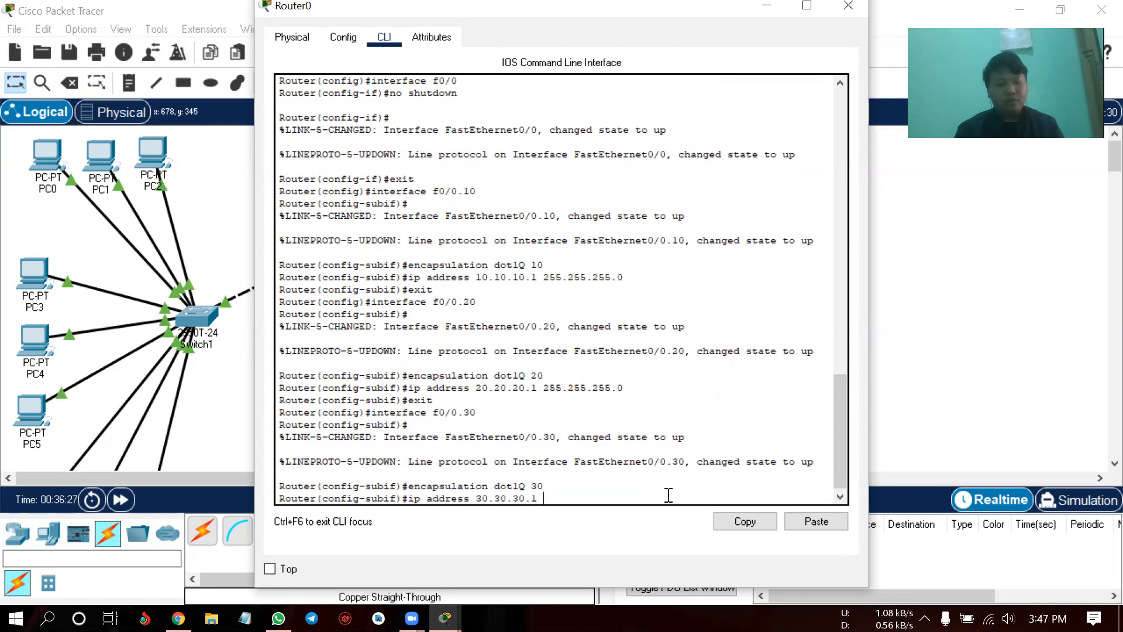
text( 255.255.255.0)
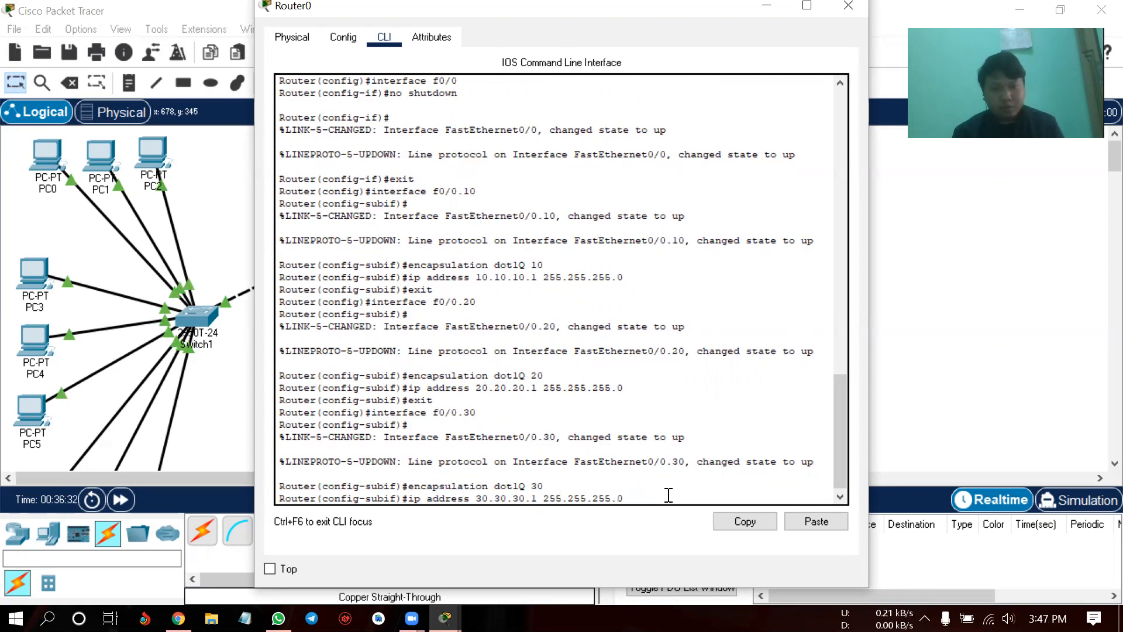
key(Return)
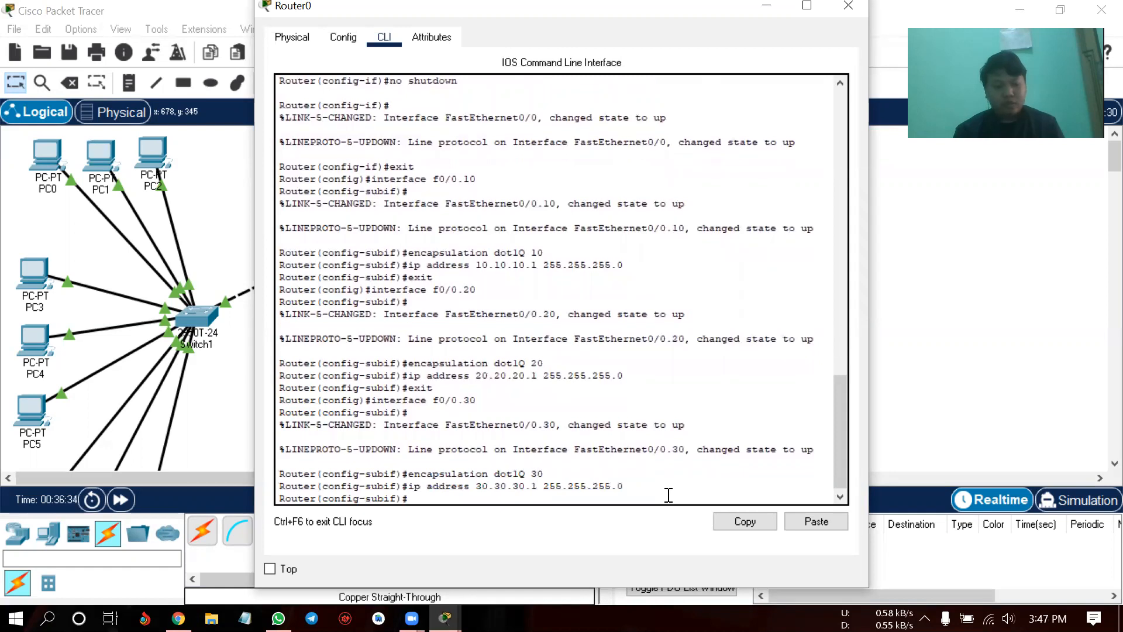
key(Return)
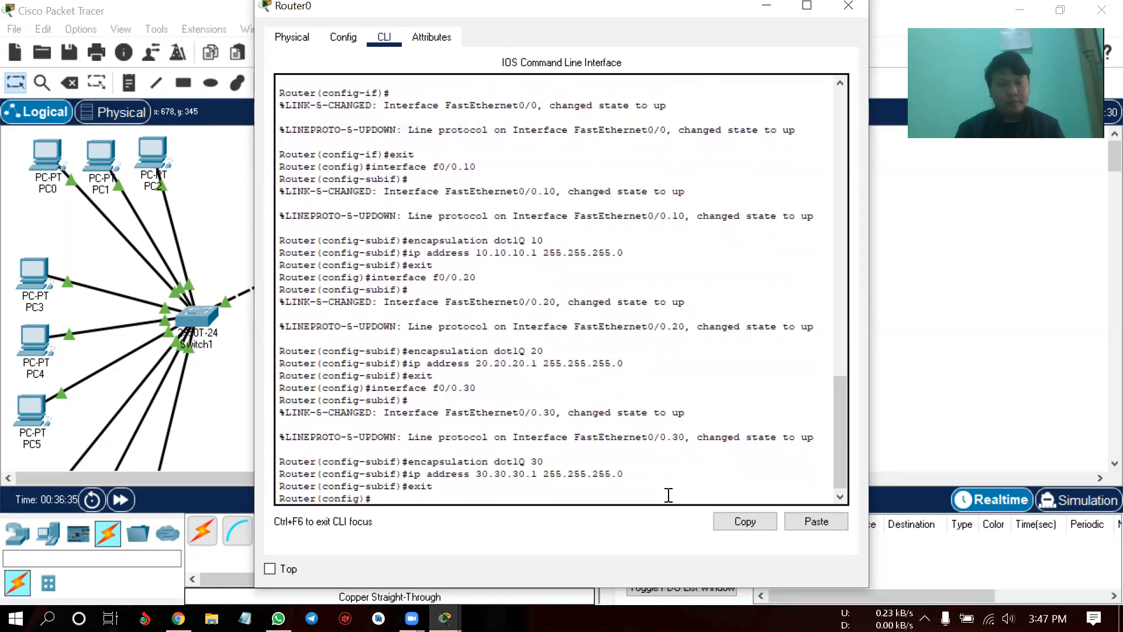
- Exit configuration mode on Router0, save the configuration with write, and close the router window
text(e)
key(Return)
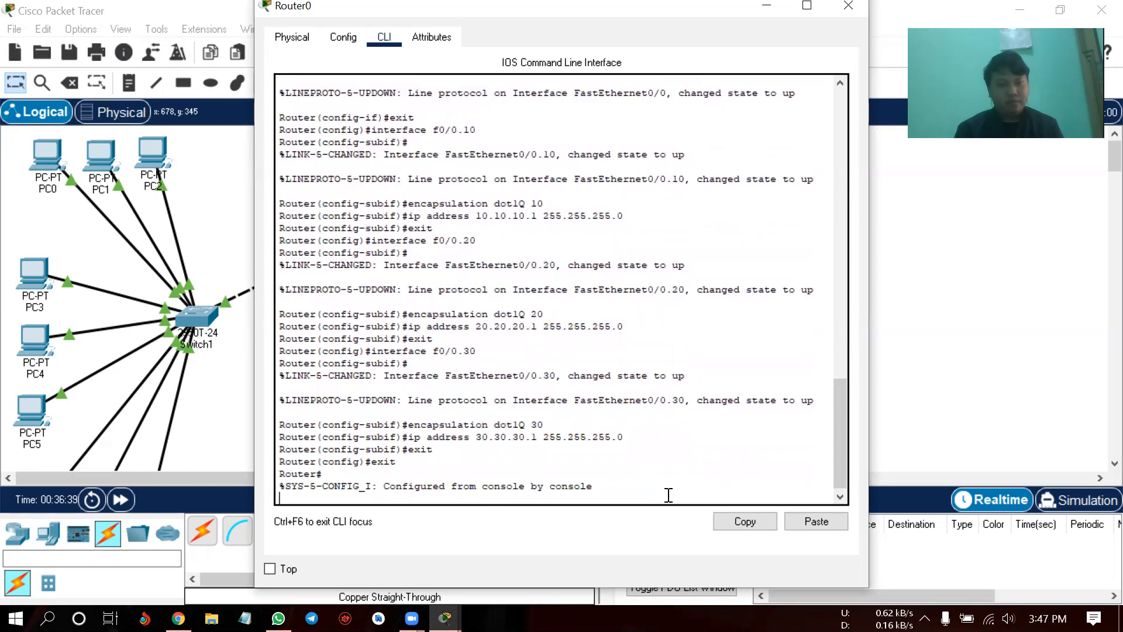
key(Return)
text(write)
key(Return)
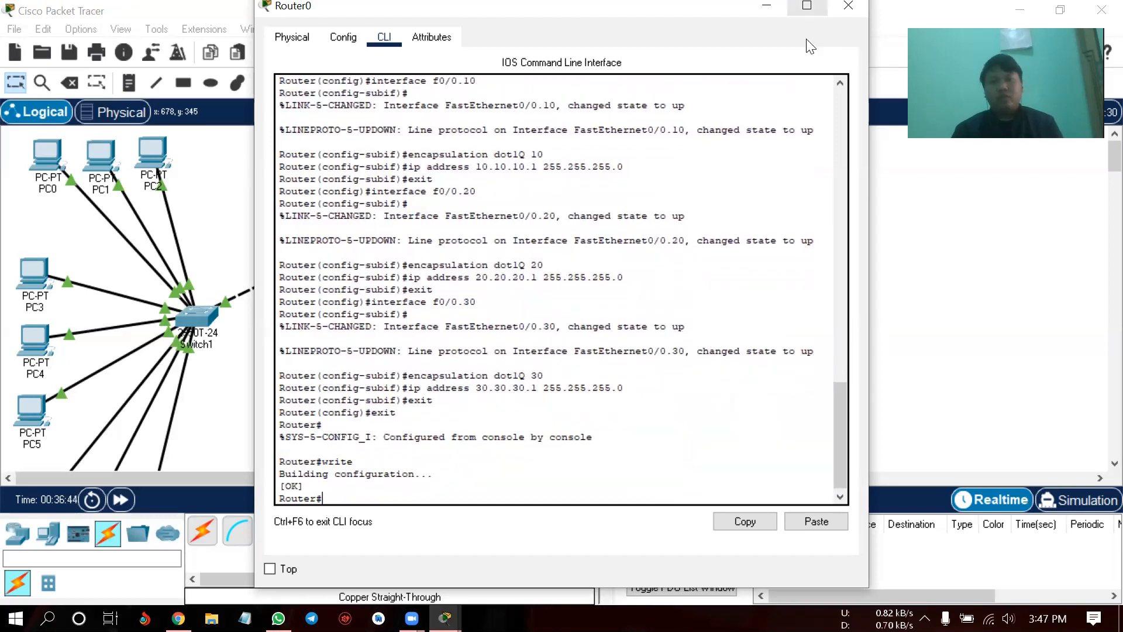
click(848, 6)
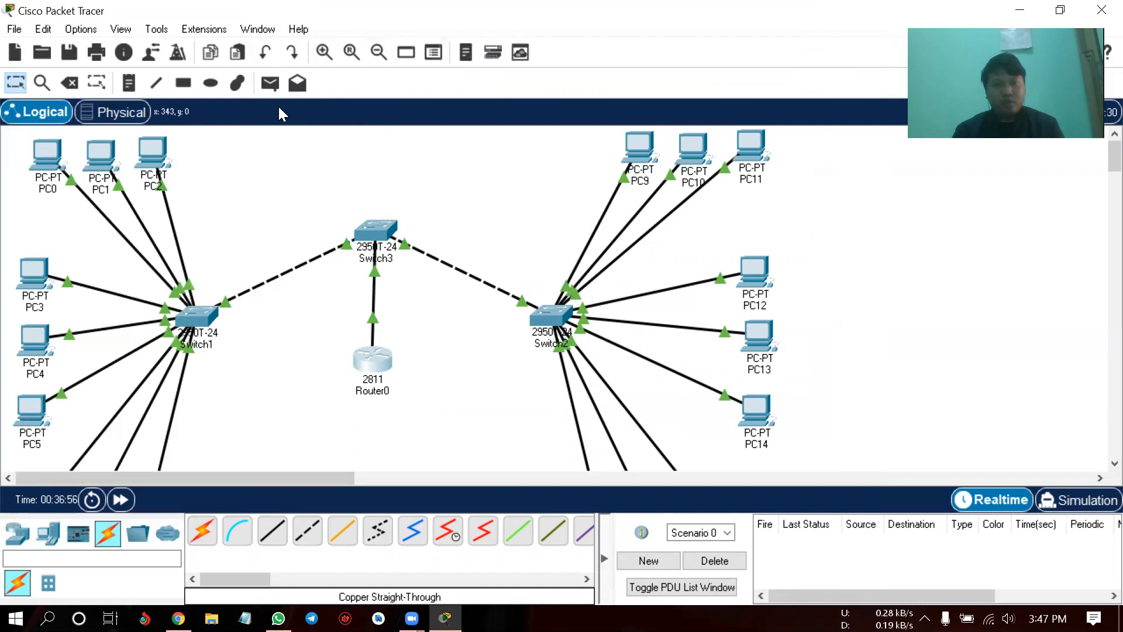
- Send a simple PDU from PC0 to PC3 twice to test communication between their VLANs
click(270, 83)
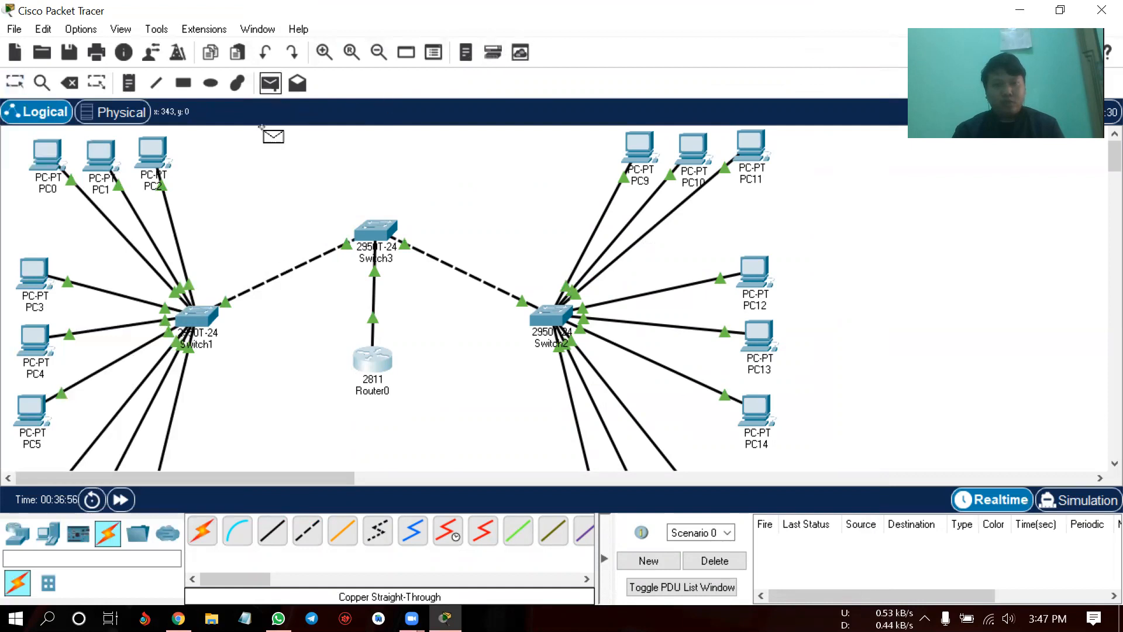
click(48, 153)
click(35, 258)
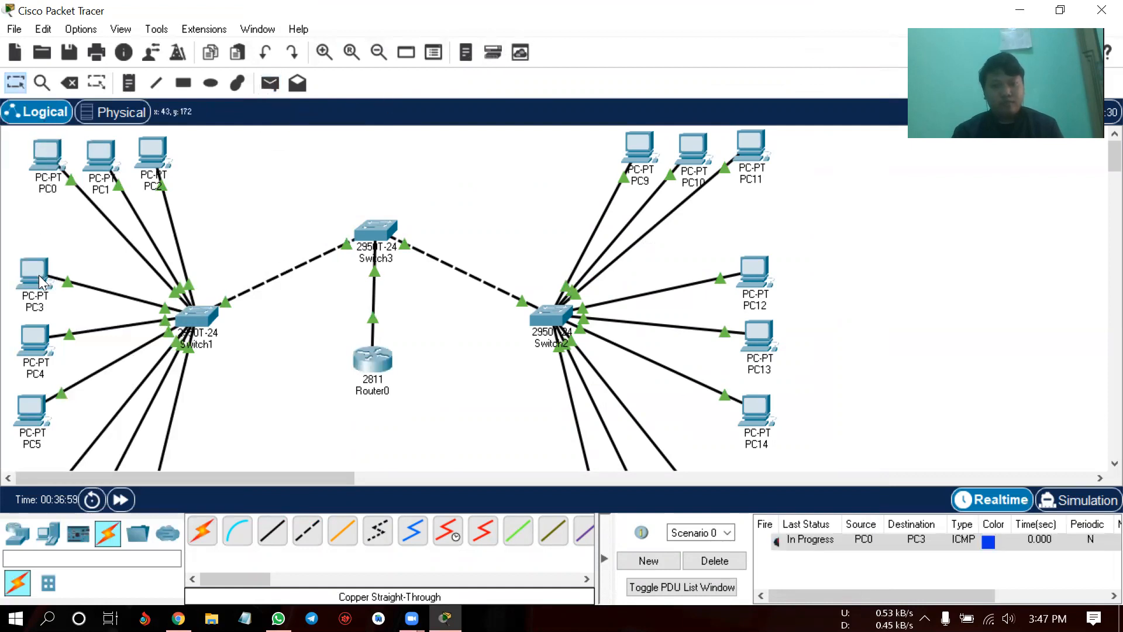
click(269, 84)
click(48, 153)
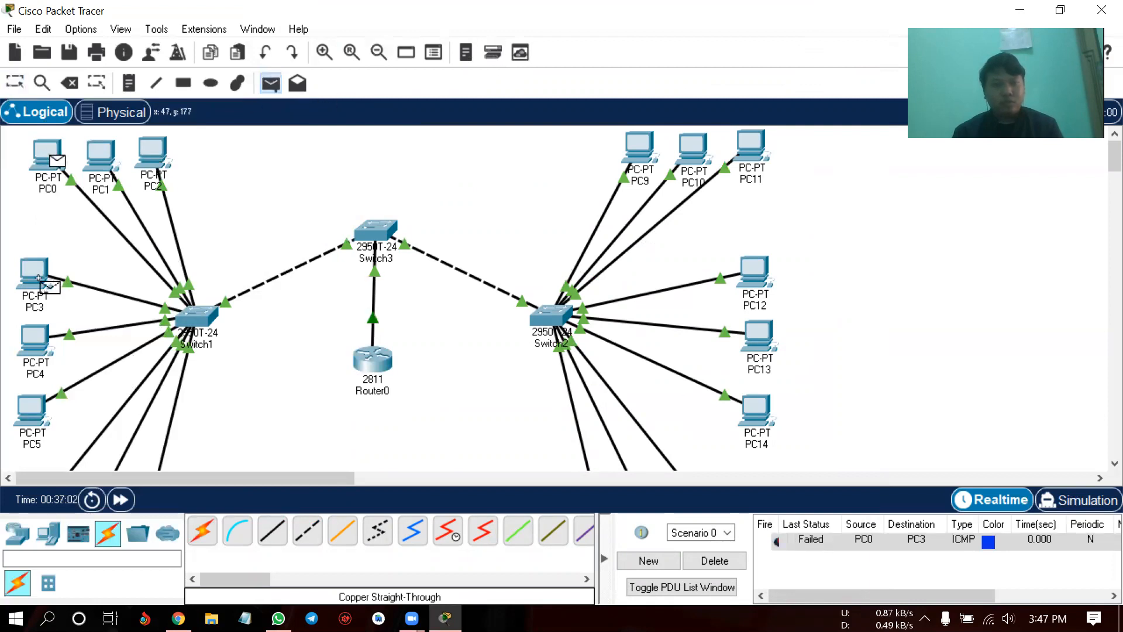
click(39, 280)
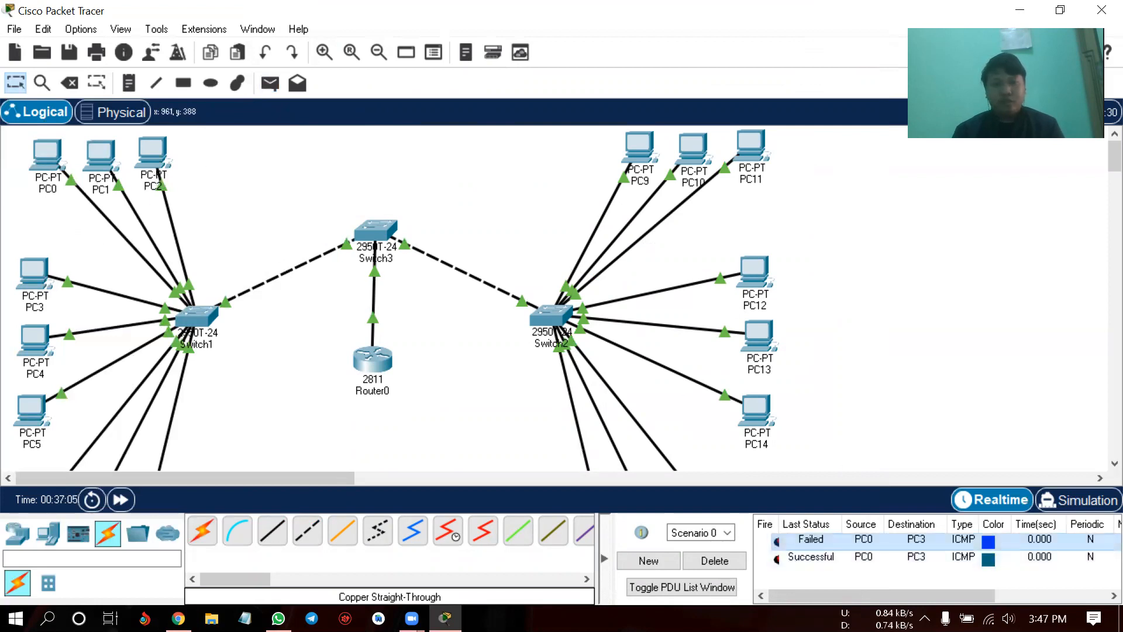
- Send a simple PDU from PC0 to PC8, then delete the scenario's PDU entries
click(270, 83)
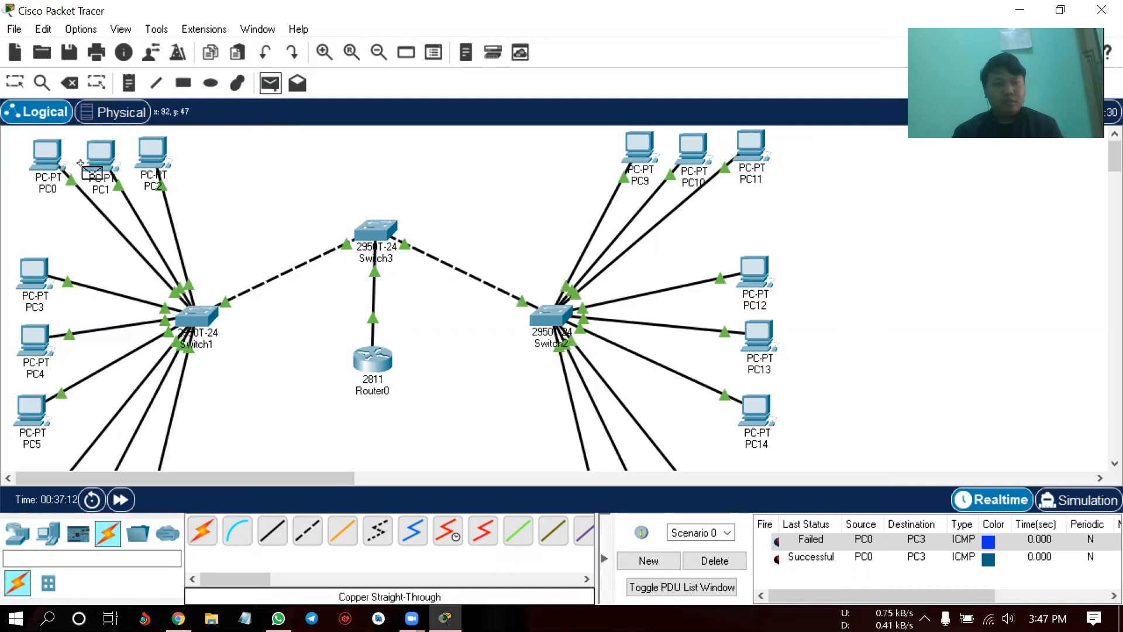
click(48, 159)
scroll(88, 305, down, 3)
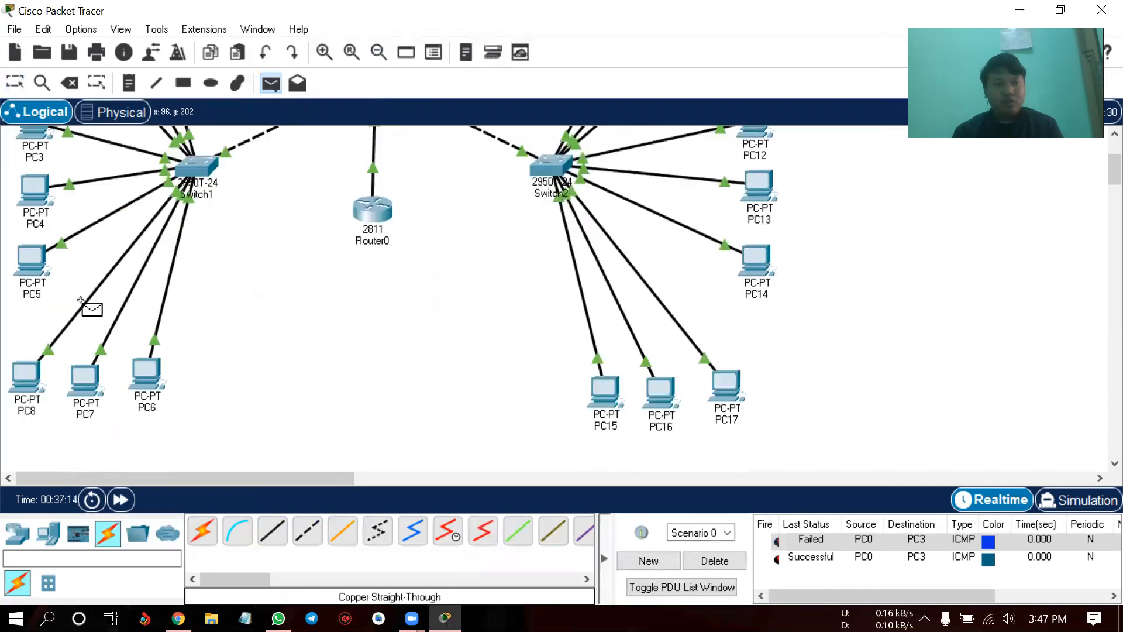
click(25, 374)
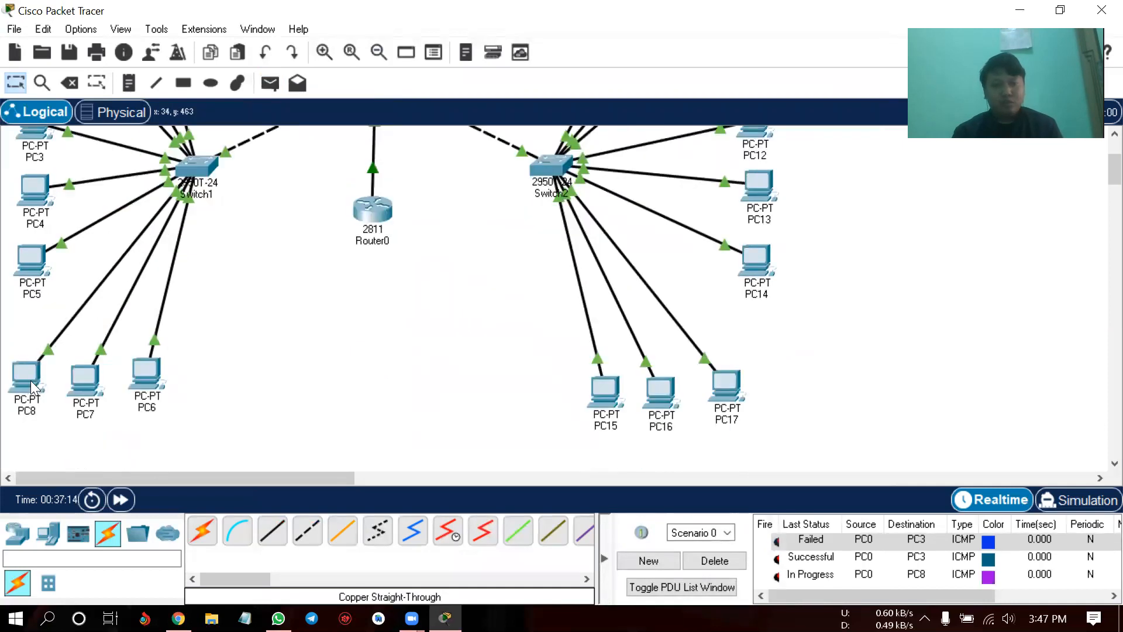
click(714, 561)
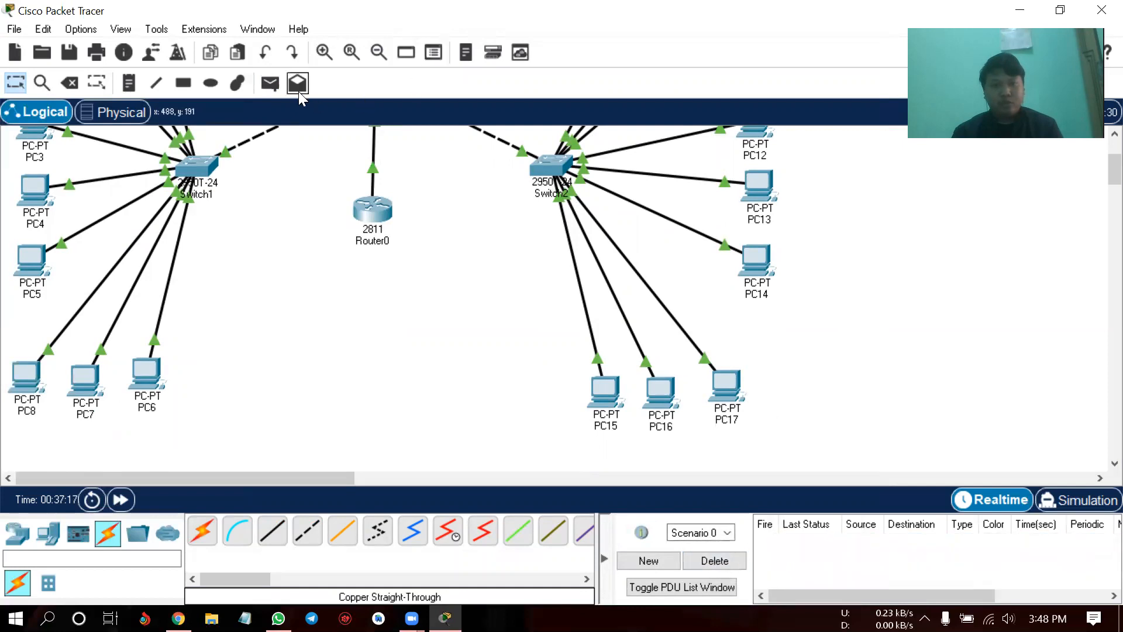
- Send a simple PDU from PC8 to PC0 and clear the scenario's PDU list
click(271, 83)
scroll(26, 375, up, 3)
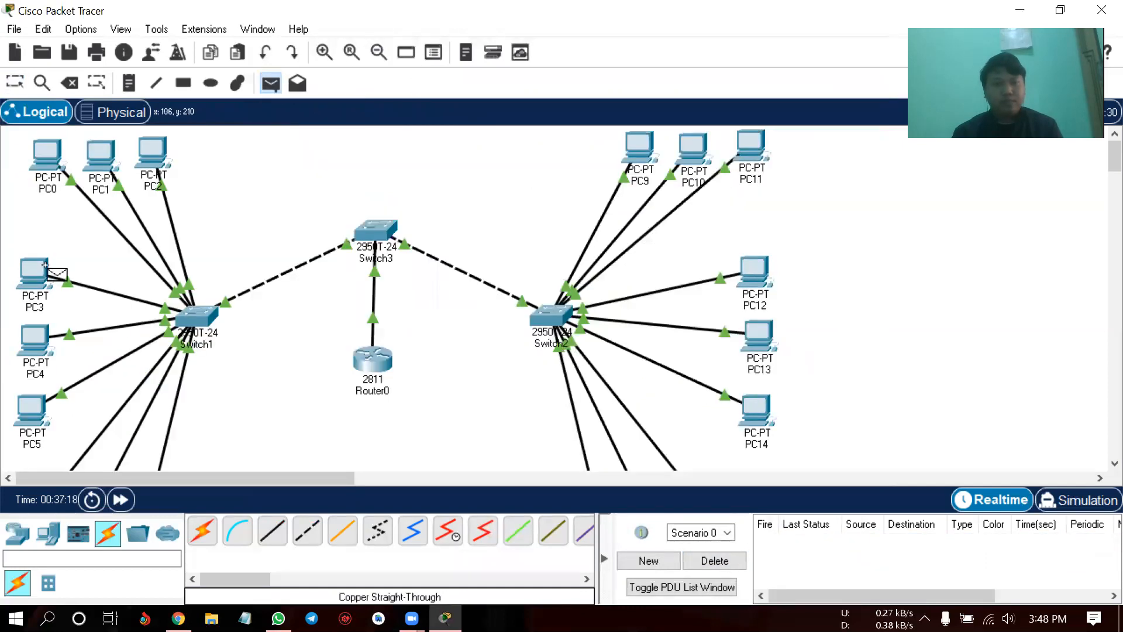
click(59, 153)
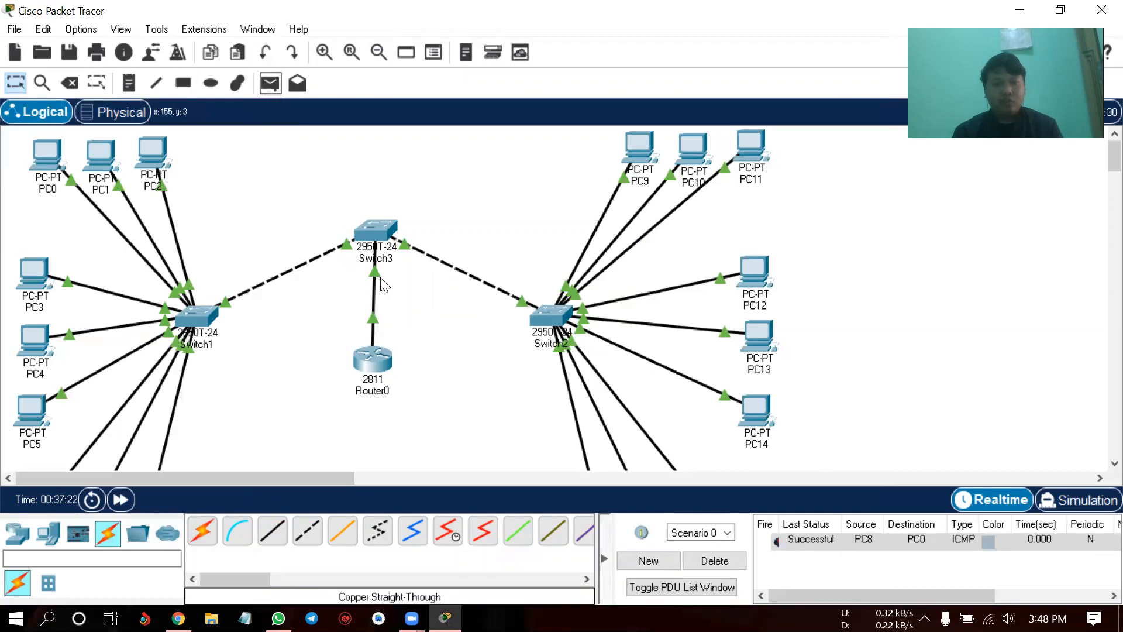
click(715, 560)
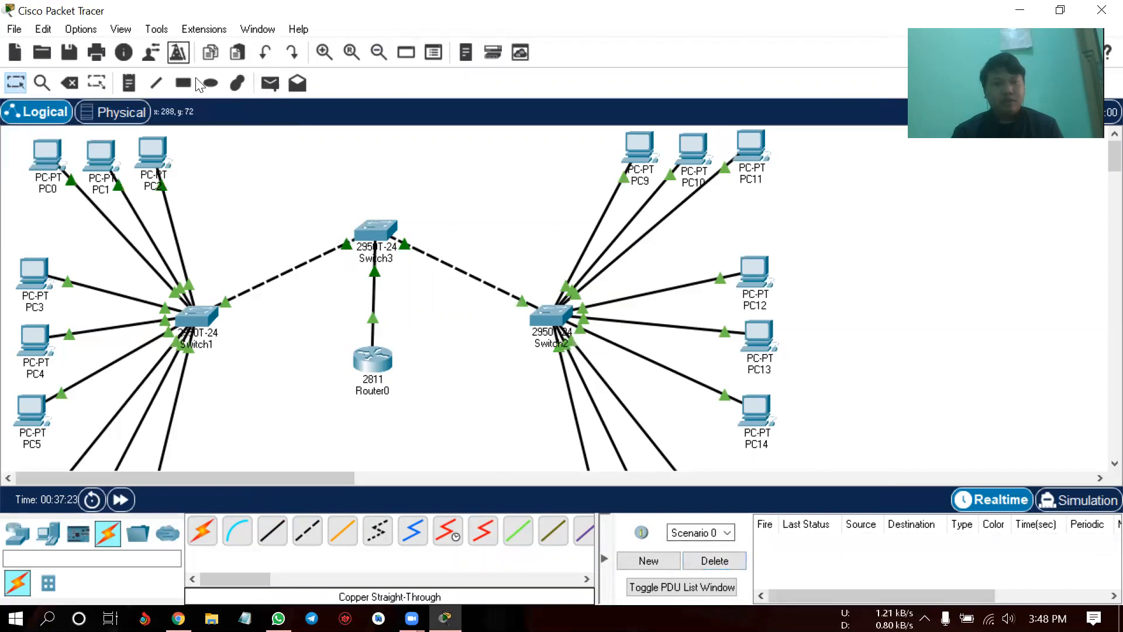
- Send a simple PDU from PC0 to PC9 to test communication across the switches
click(270, 84)
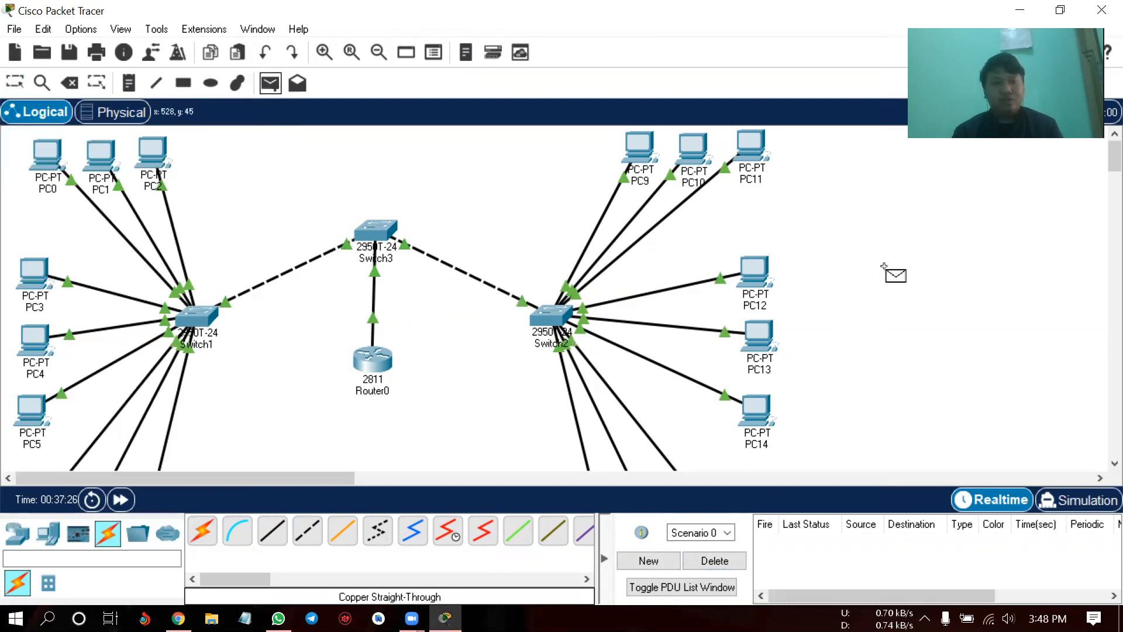
click(47, 153)
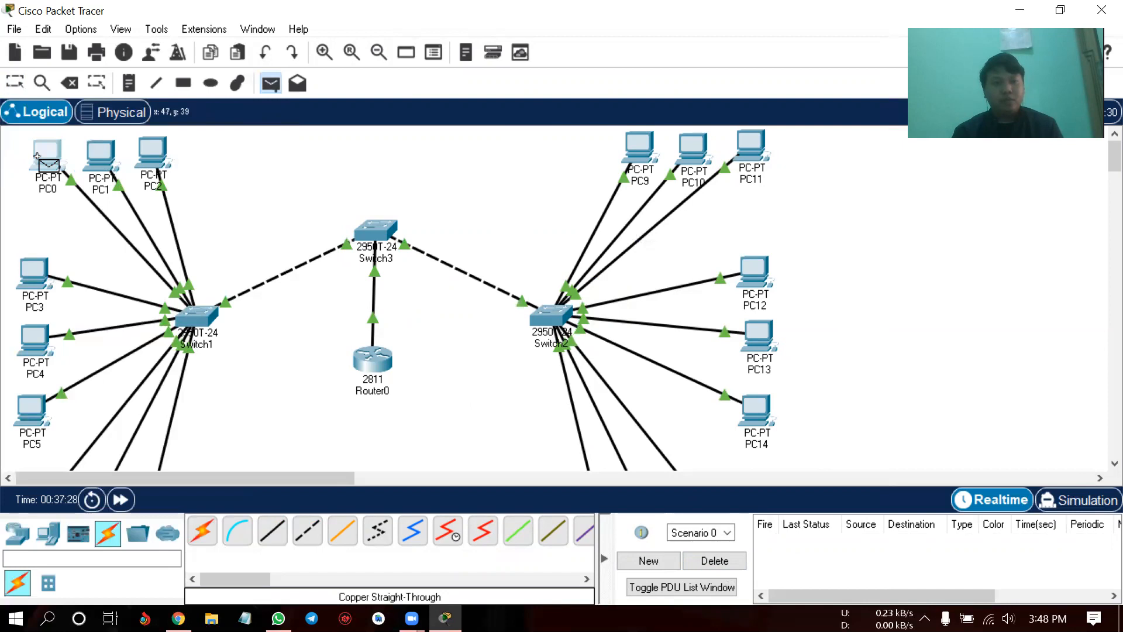
click(654, 139)
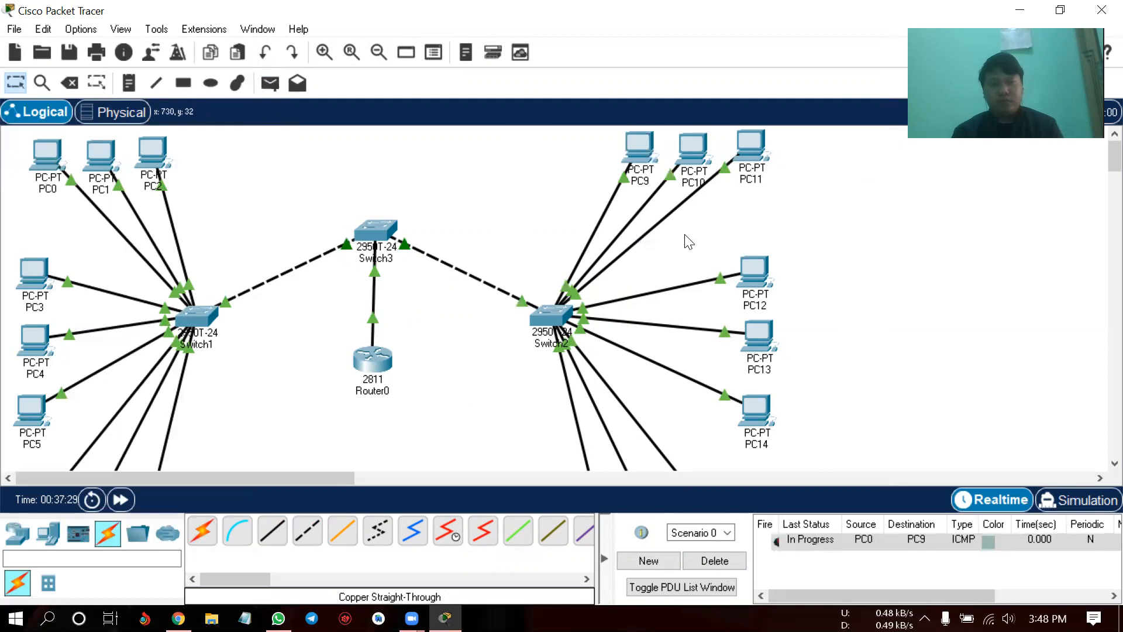
- Send a simple PDU from PC0 to PC10, then delete the scenario's PDU entries
click(270, 83)
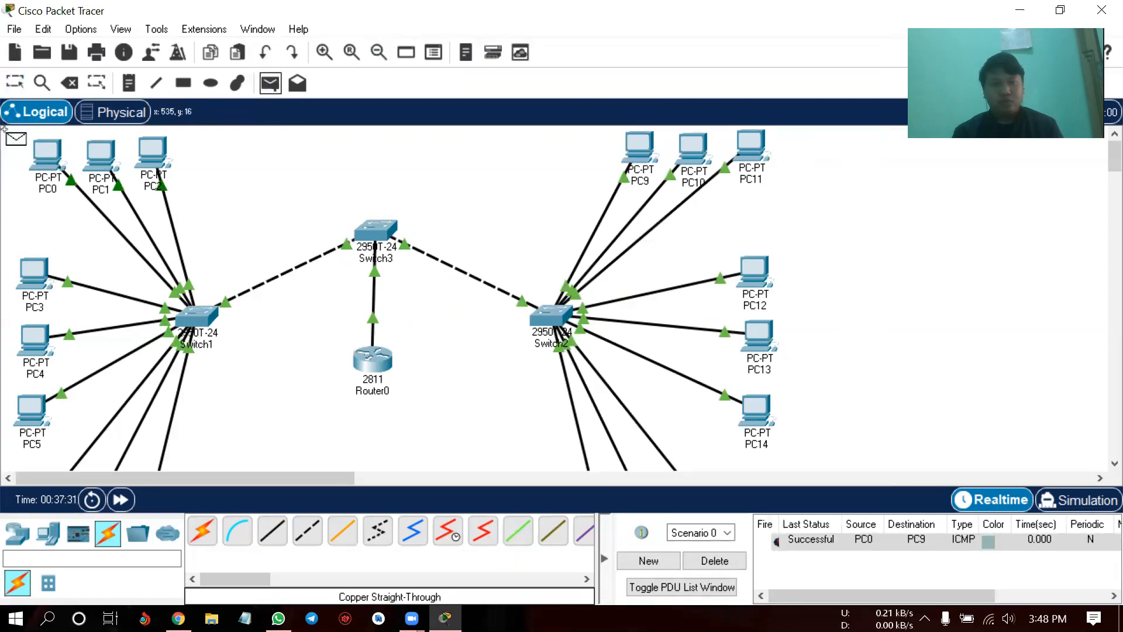
click(47, 153)
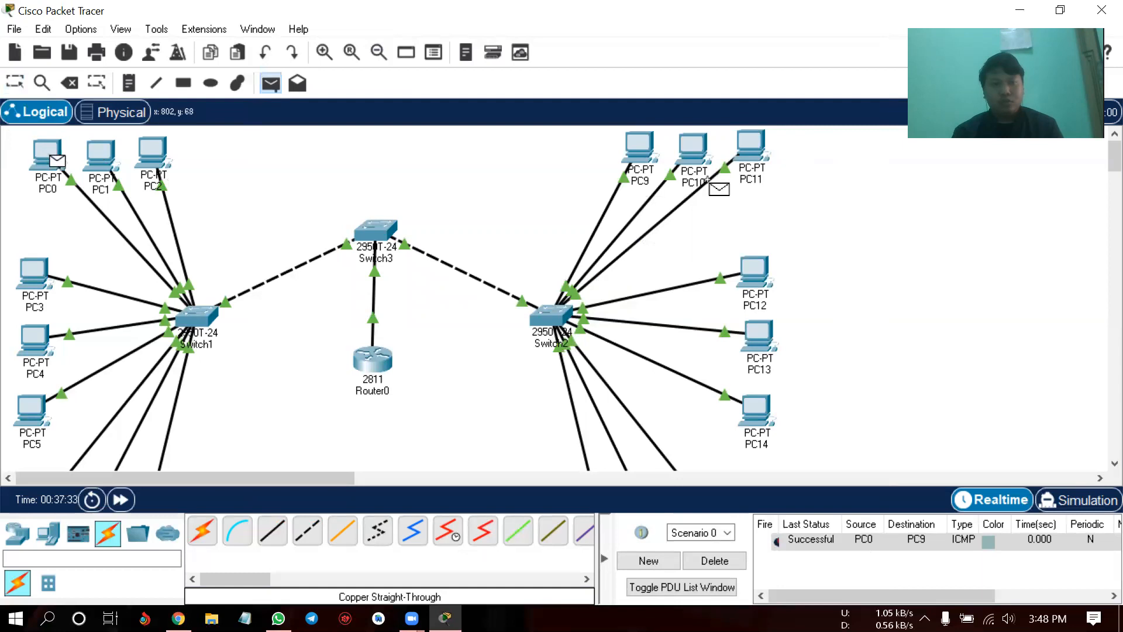
click(694, 149)
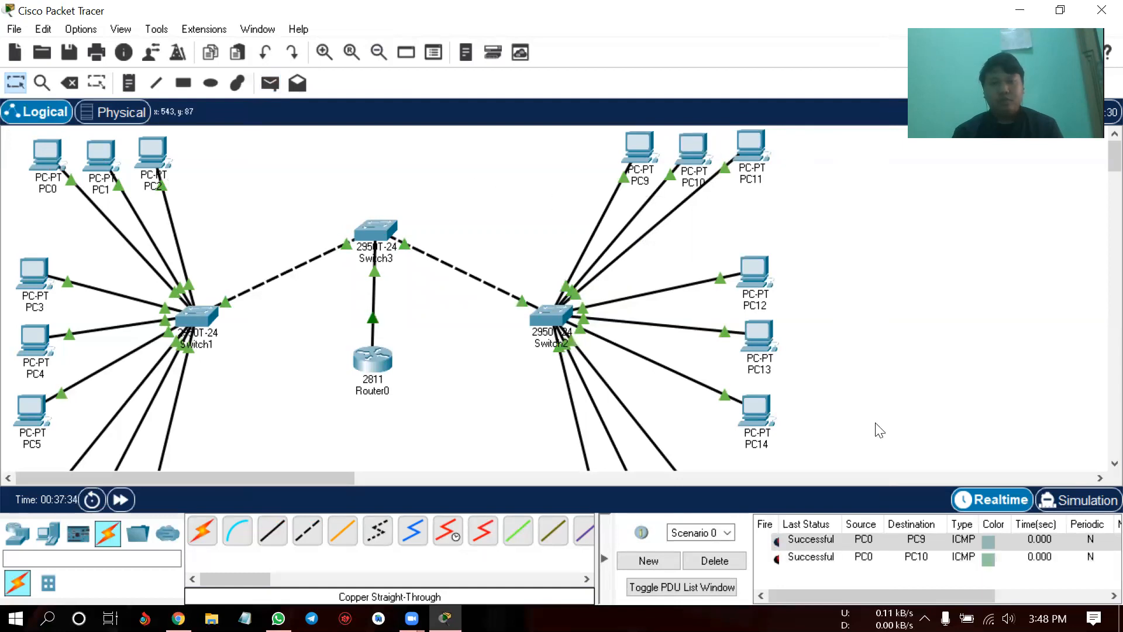
click(715, 560)
- Send simple PDUs from PC0 to PC13 and from PC0 to PC12
click(270, 83)
click(45, 155)
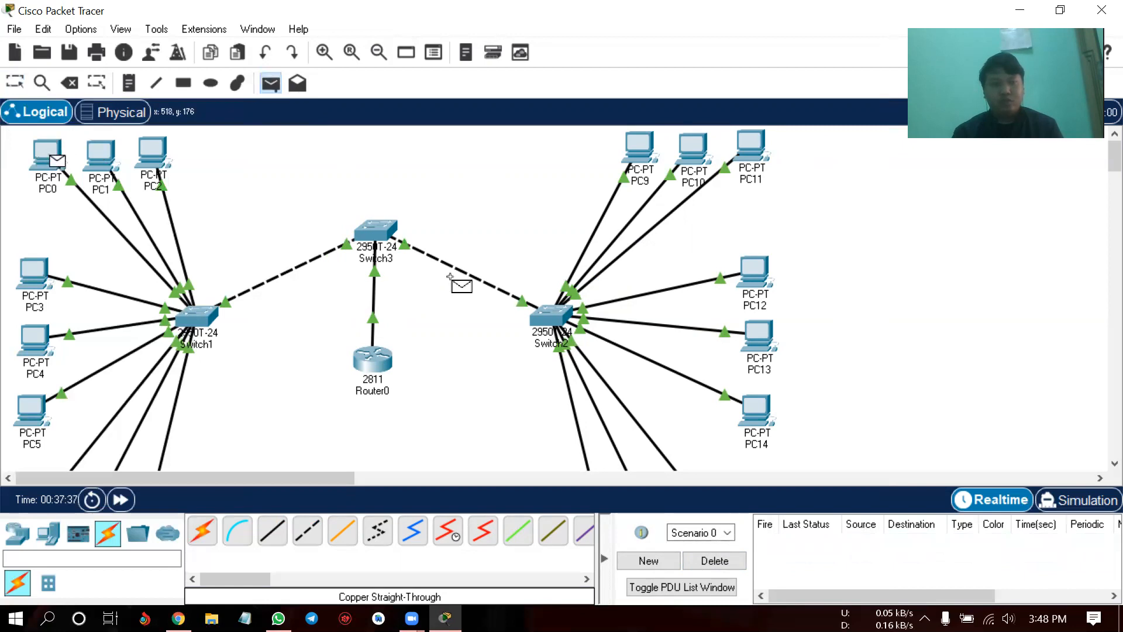
scroll(527, 251, down, 3)
click(759, 190)
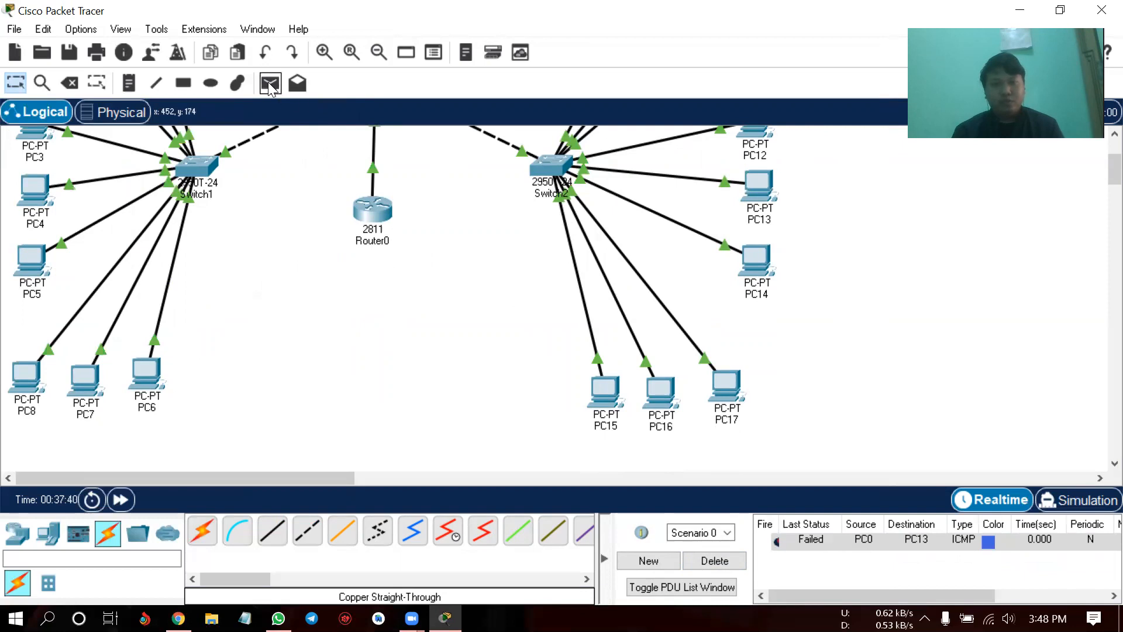
click(270, 83)
scroll(32, 156, up, 3)
click(40, 155)
click(756, 266)
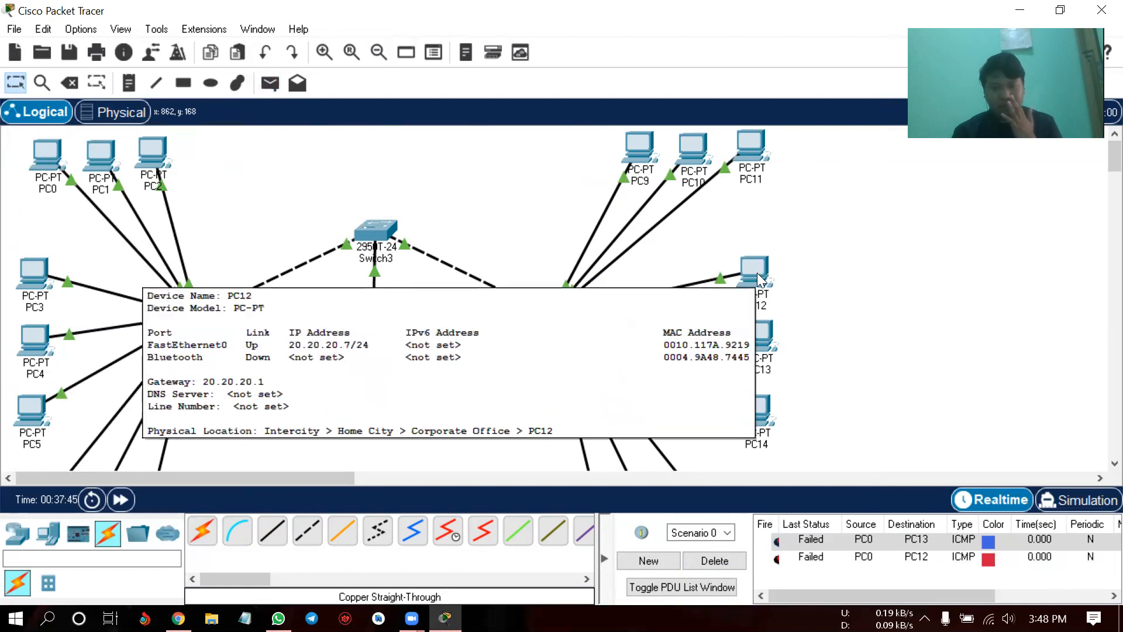
- Repeat the simple PDU tests from PC0 to PC13 and from PC0 to PC12
click(270, 83)
click(47, 157)
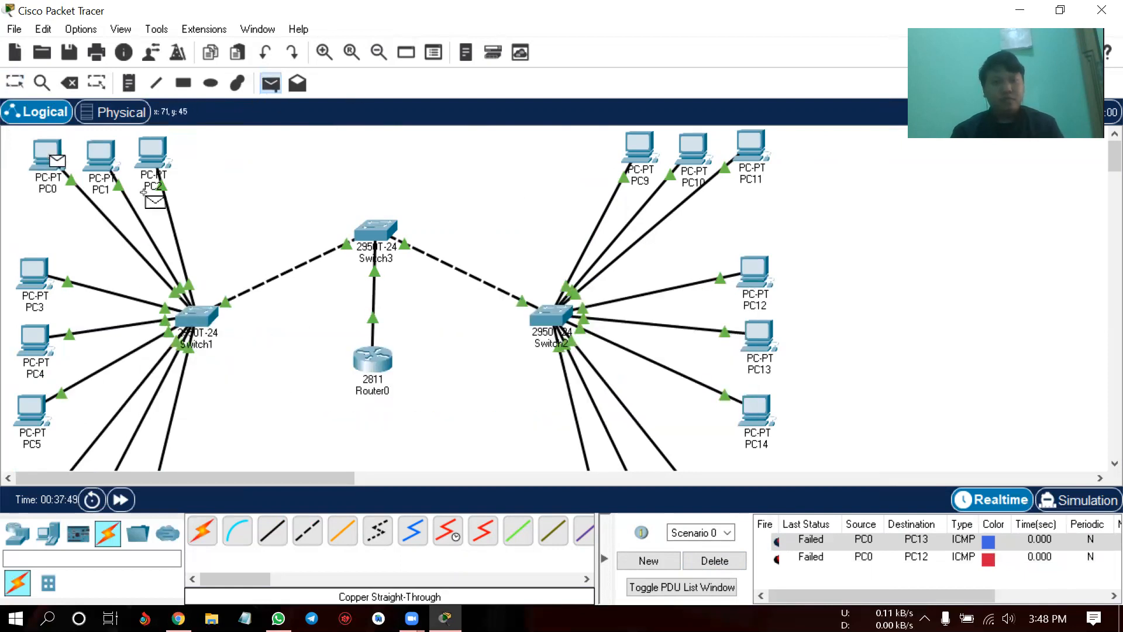
click(749, 341)
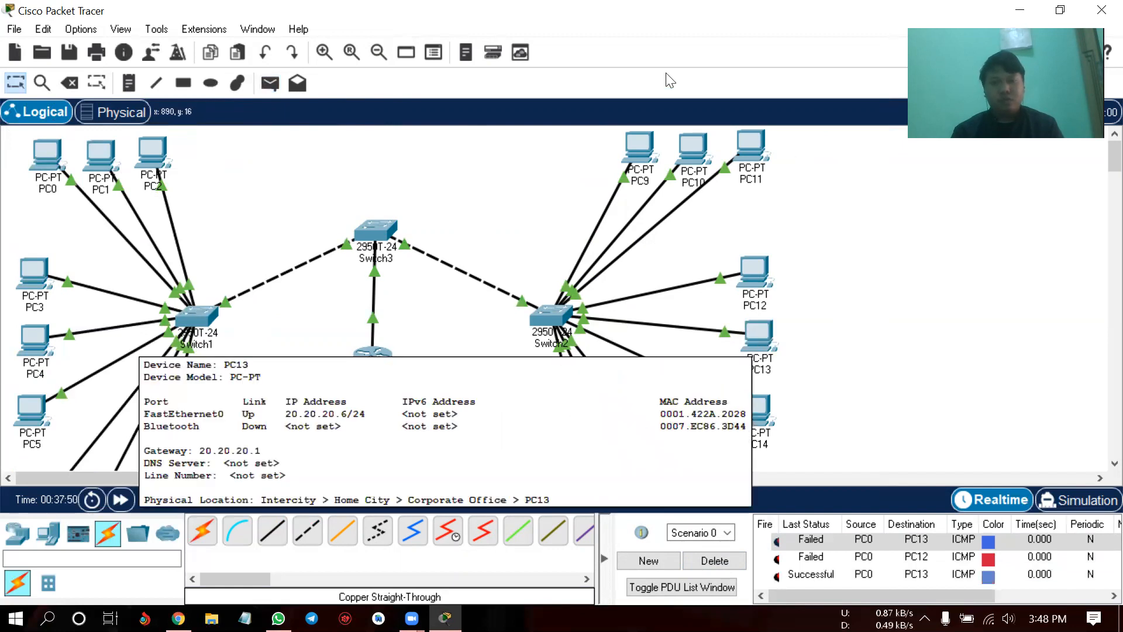
click(270, 83)
click(46, 156)
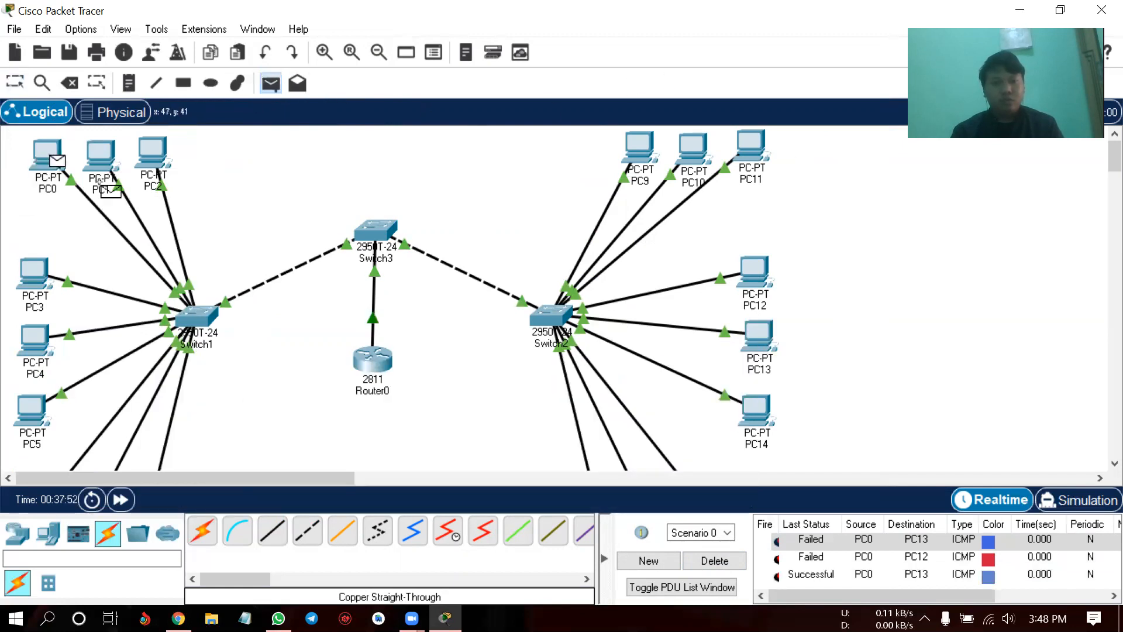
click(752, 266)
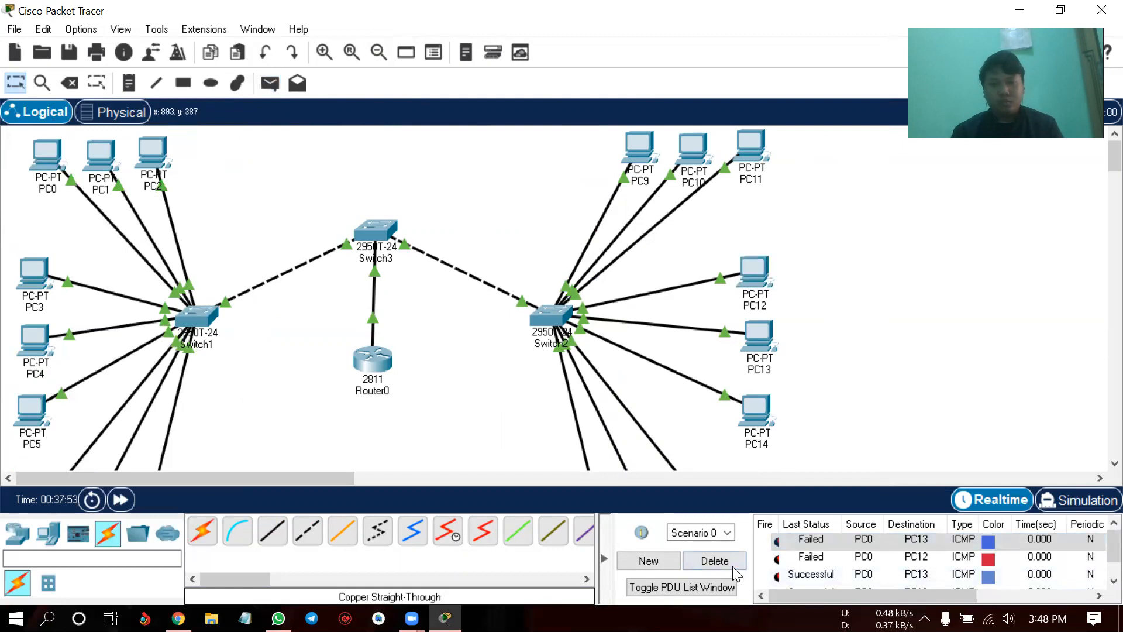
- Clear the scenario's PDU list and send a new simple PDU from PC0 to PC12
click(715, 561)
click(271, 83)
click(47, 155)
click(747, 269)
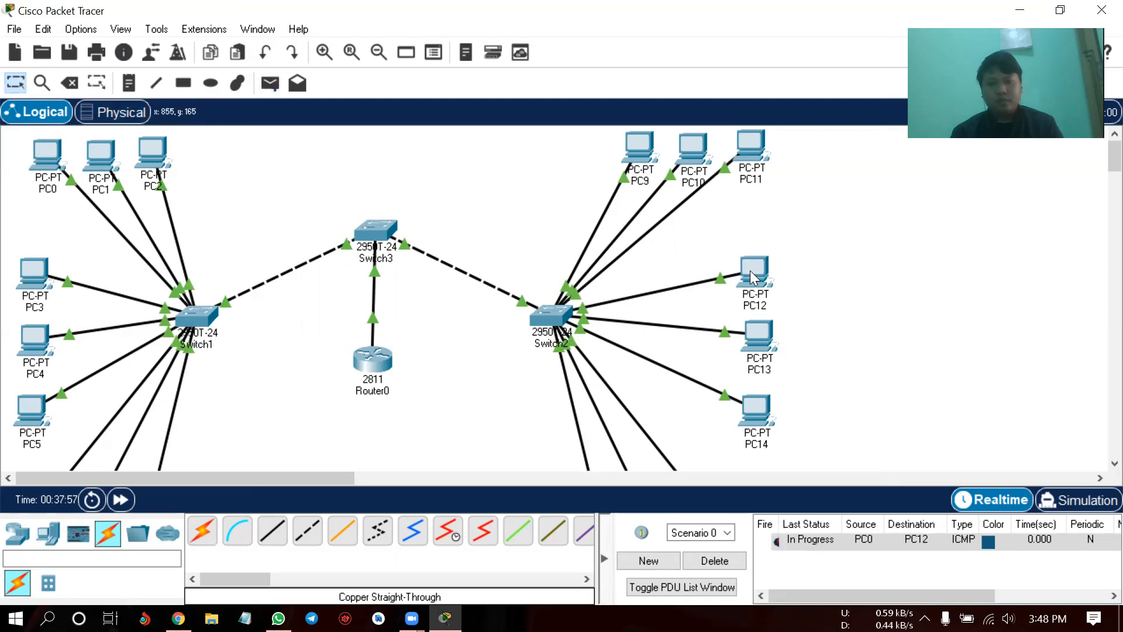
- Send a simple PDU from PC0 to PC14 twice to test communication between their VLANs
click(270, 83)
click(47, 156)
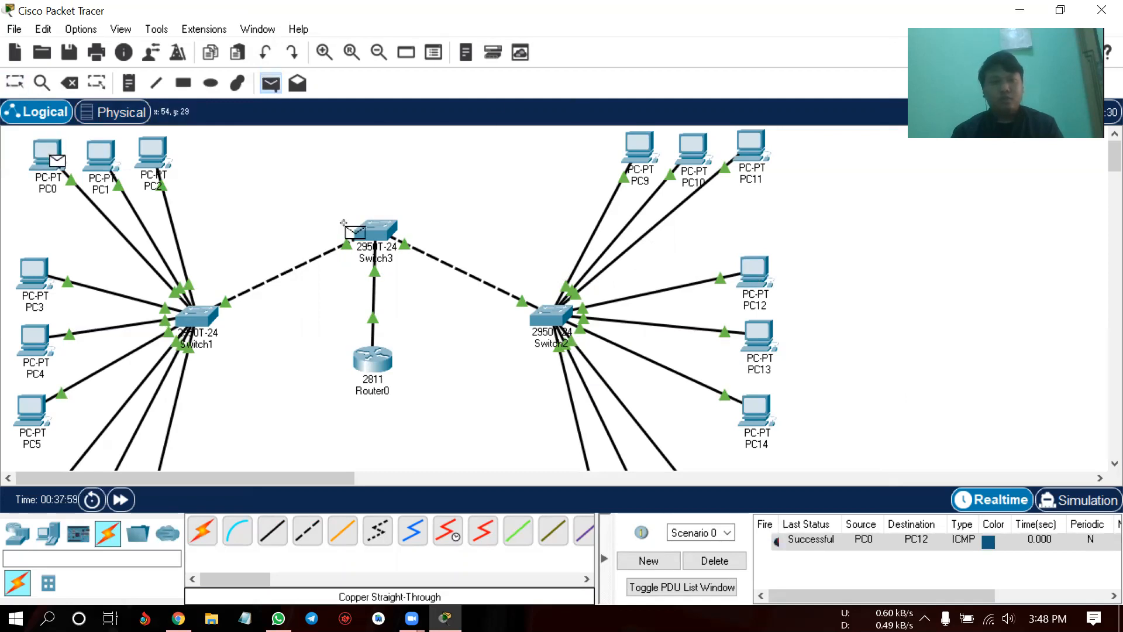
click(761, 416)
click(271, 83)
click(60, 154)
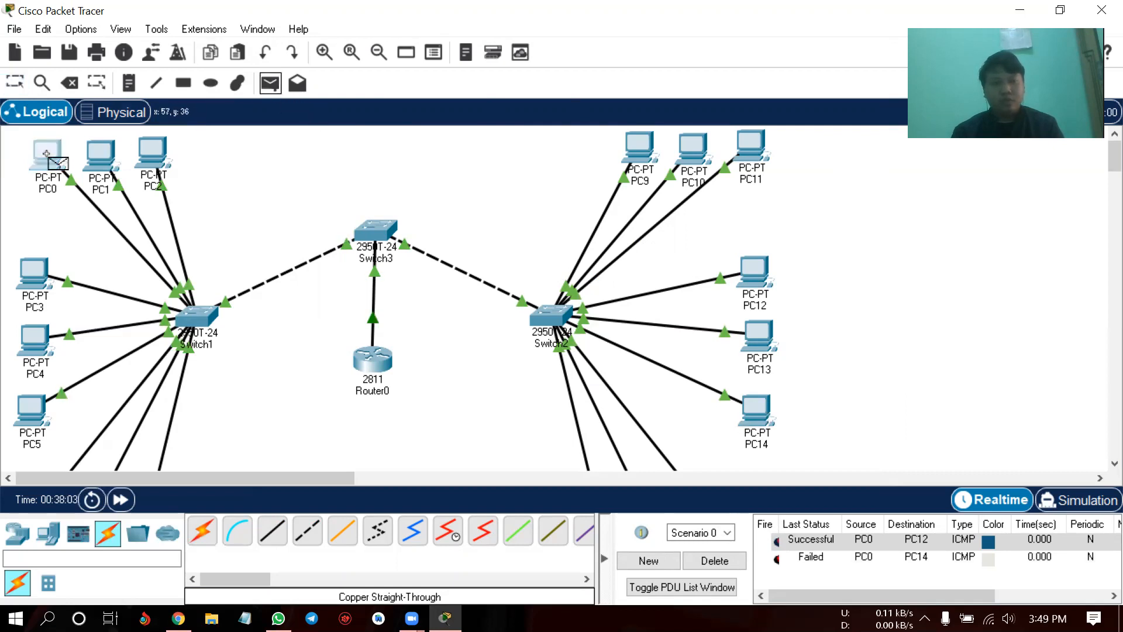
click(761, 416)
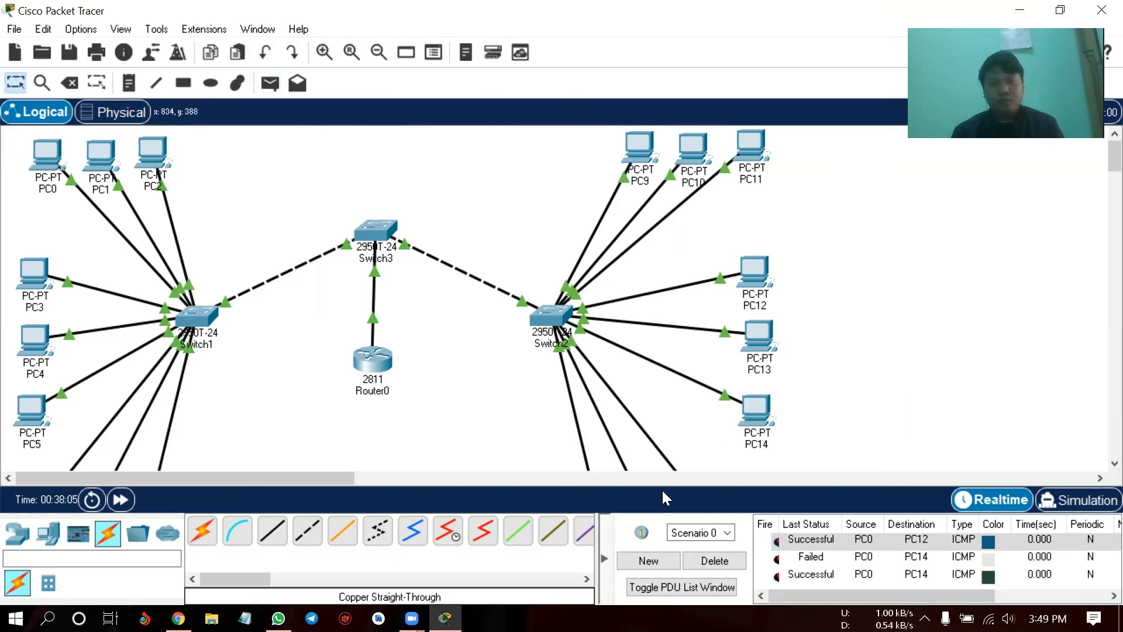
scroll(780, 314, down, 3)
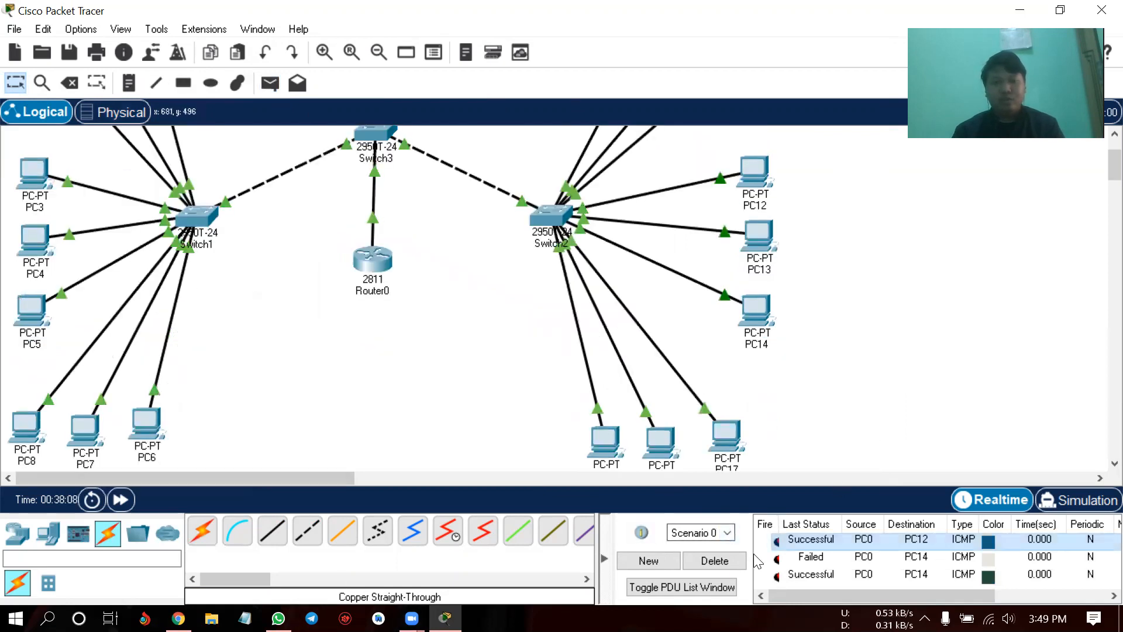
scroll(359, 328, up, 3)
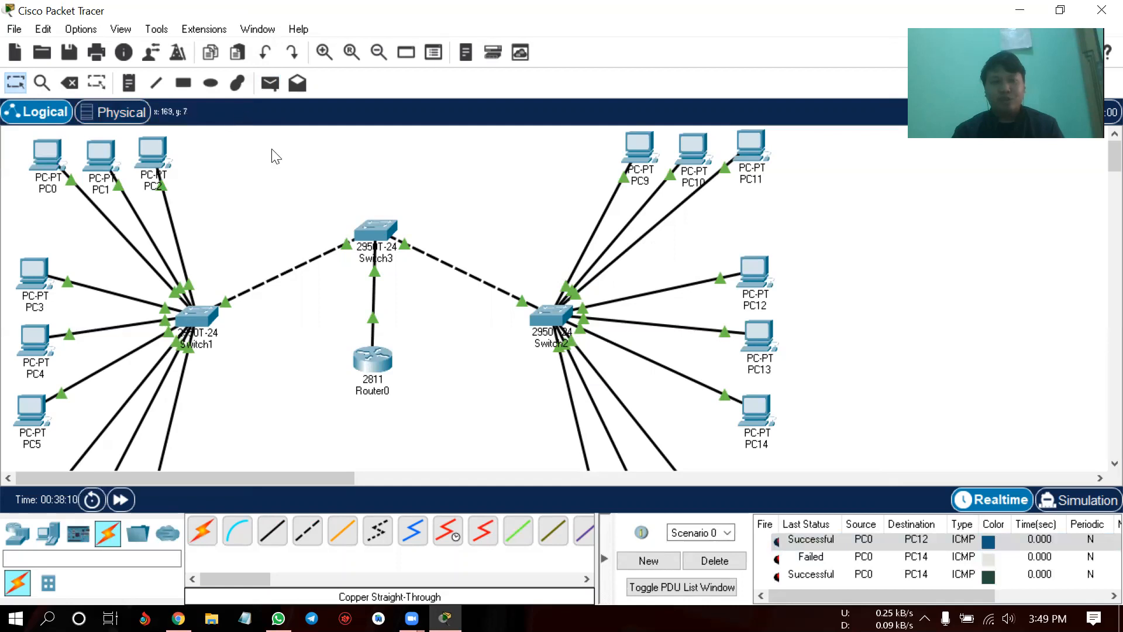
click(270, 83)
click(153, 154)
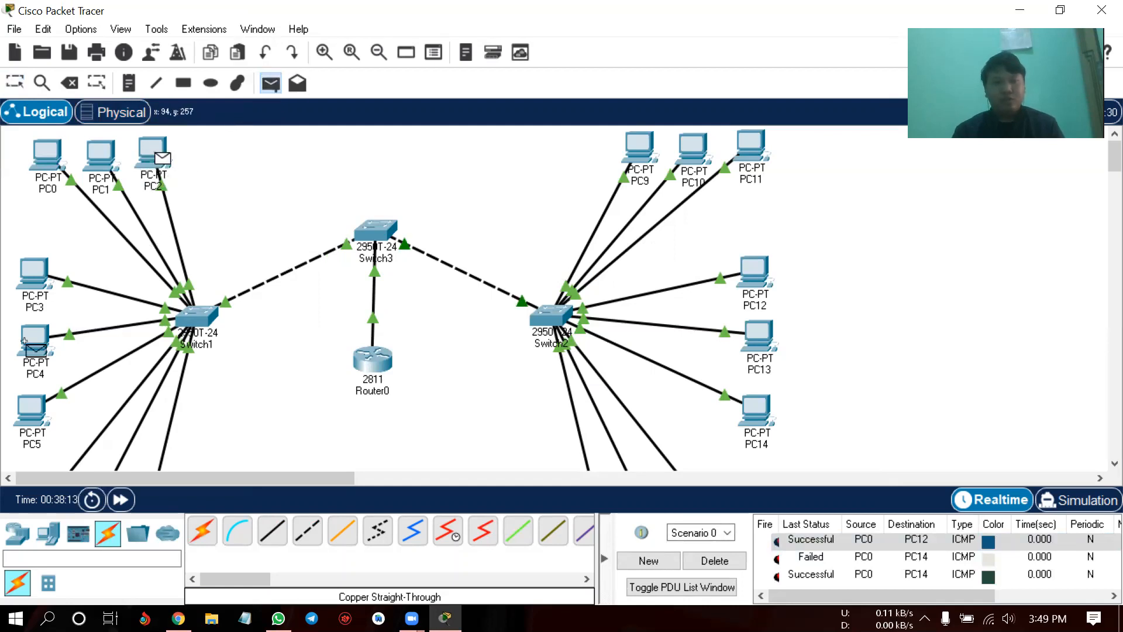
scroll(514, 328, down, 6)
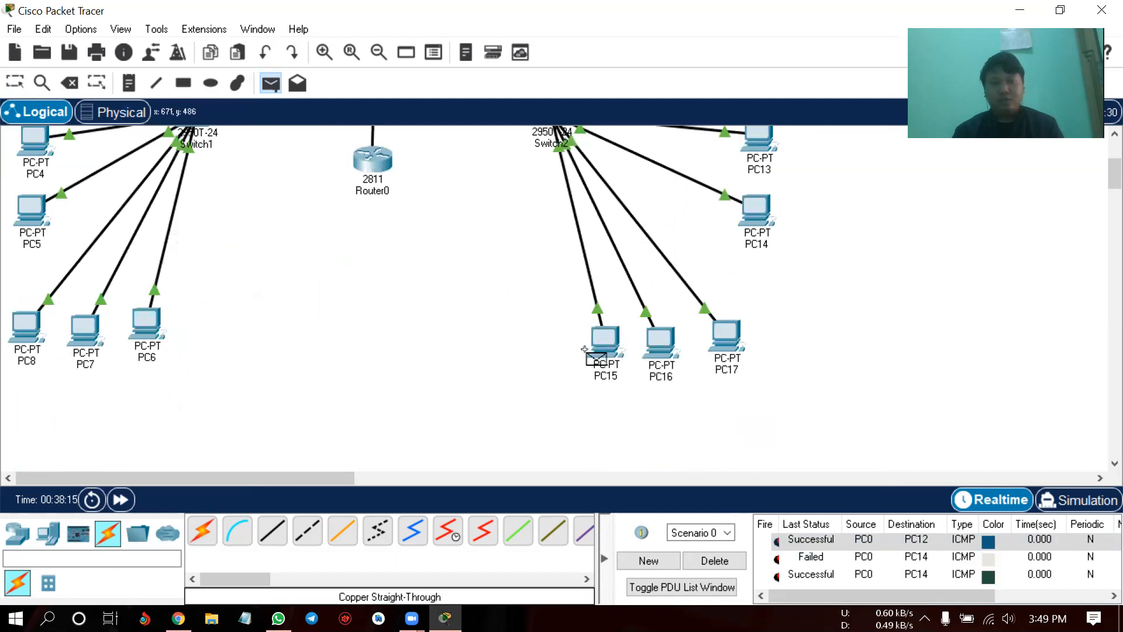
key(Escape)
- Clear the scenario's PDU list and send a simple PDU from PC15 to PC2 twice
click(732, 564)
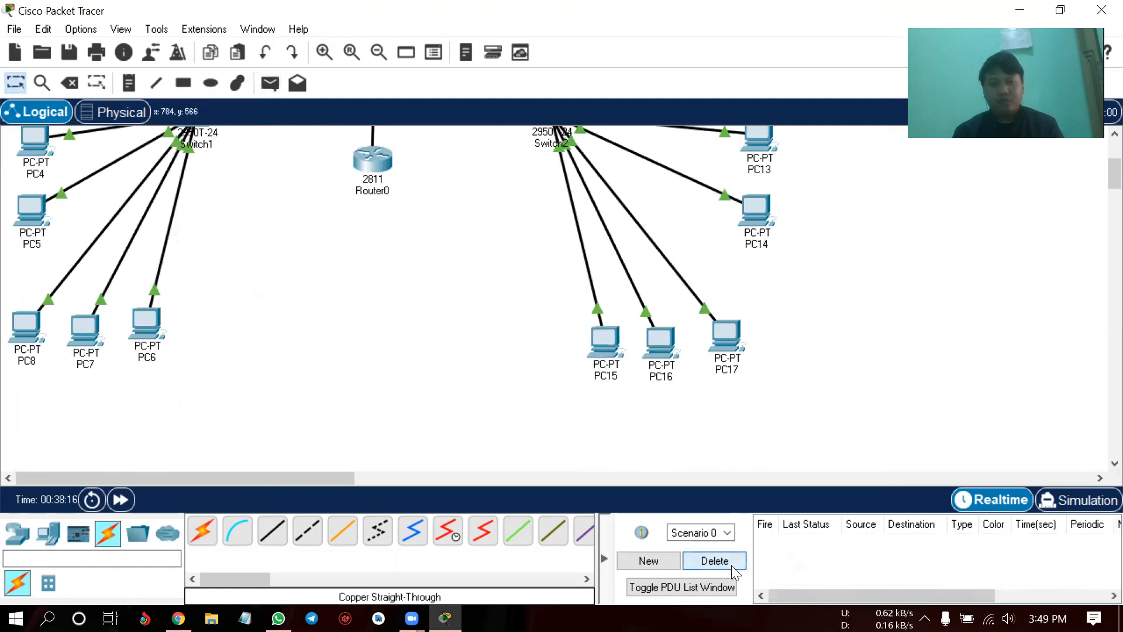
click(270, 83)
click(600, 342)
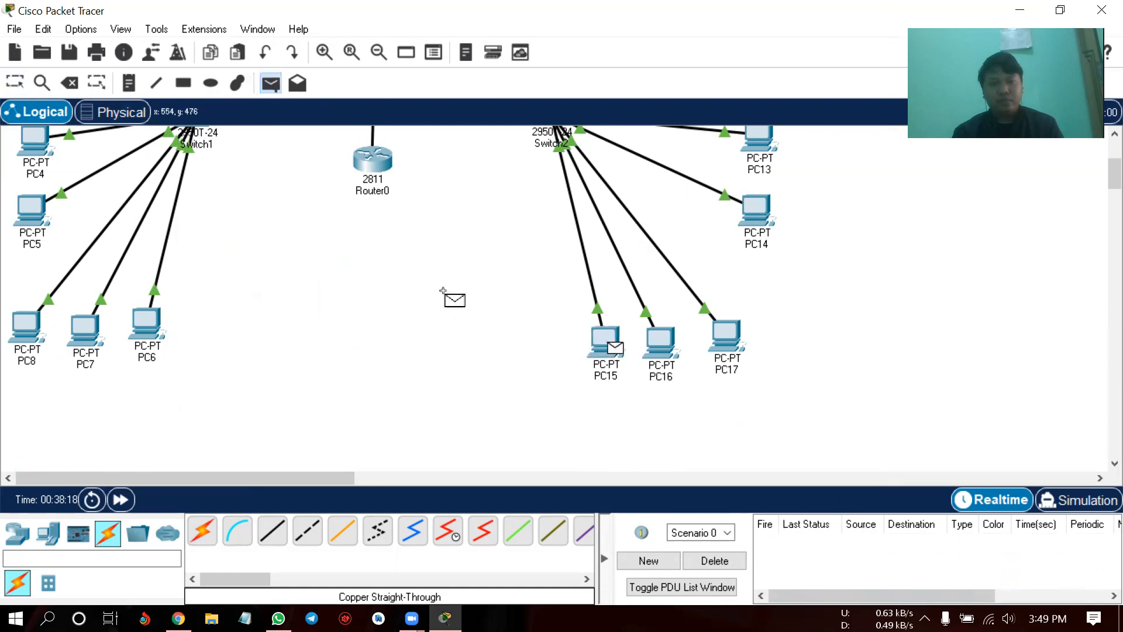
scroll(443, 293, up, 6)
click(153, 157)
scroll(465, 342, down, 6)
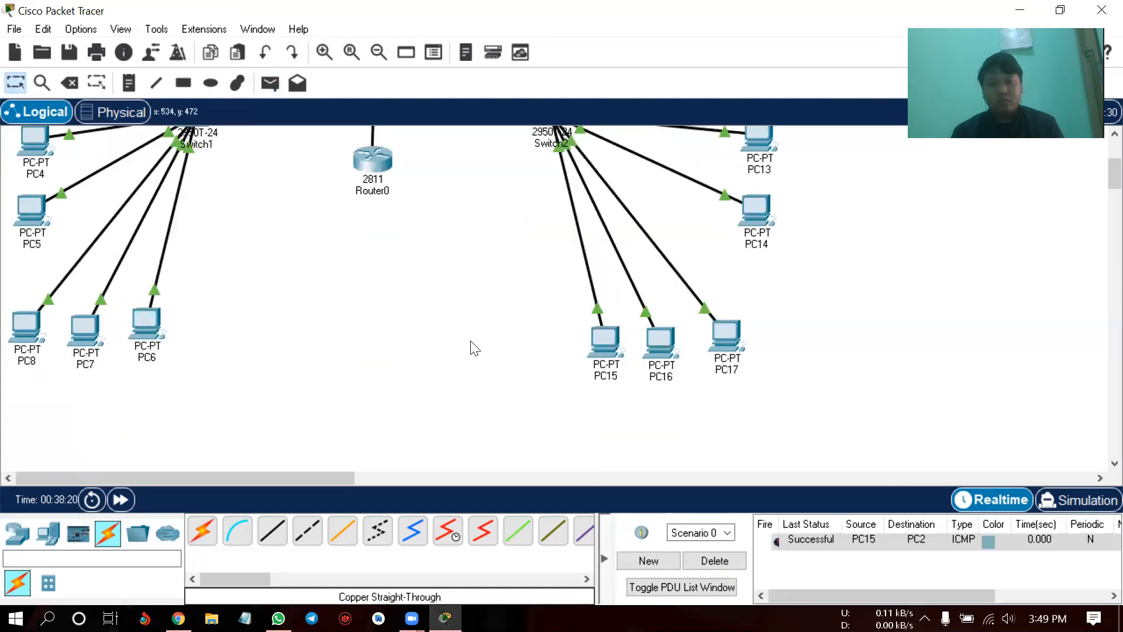
click(271, 83)
click(607, 344)
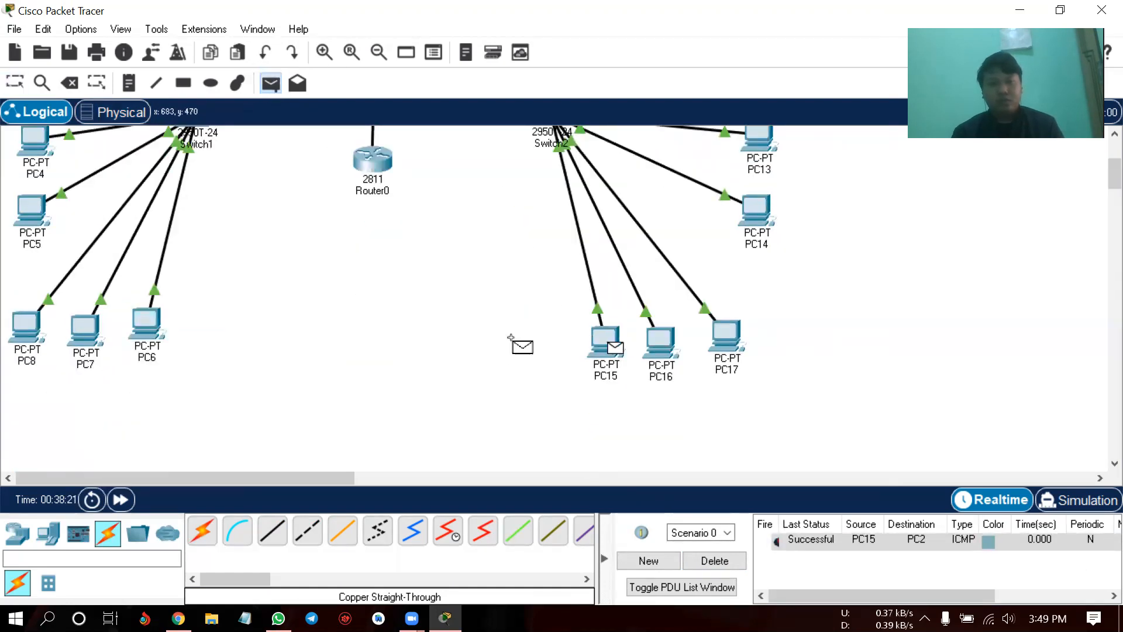
scroll(511, 338, up, 6)
click(153, 157)
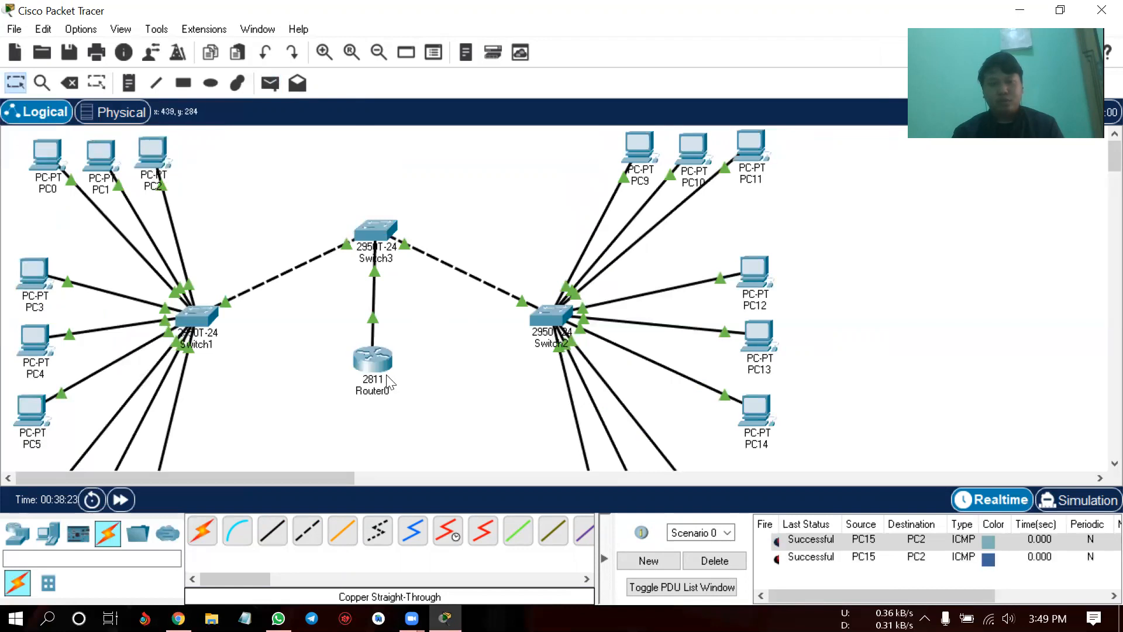
- Send a simple PDU from PC0 to PC17 twice, then delete the scenario's PDU entries
click(270, 83)
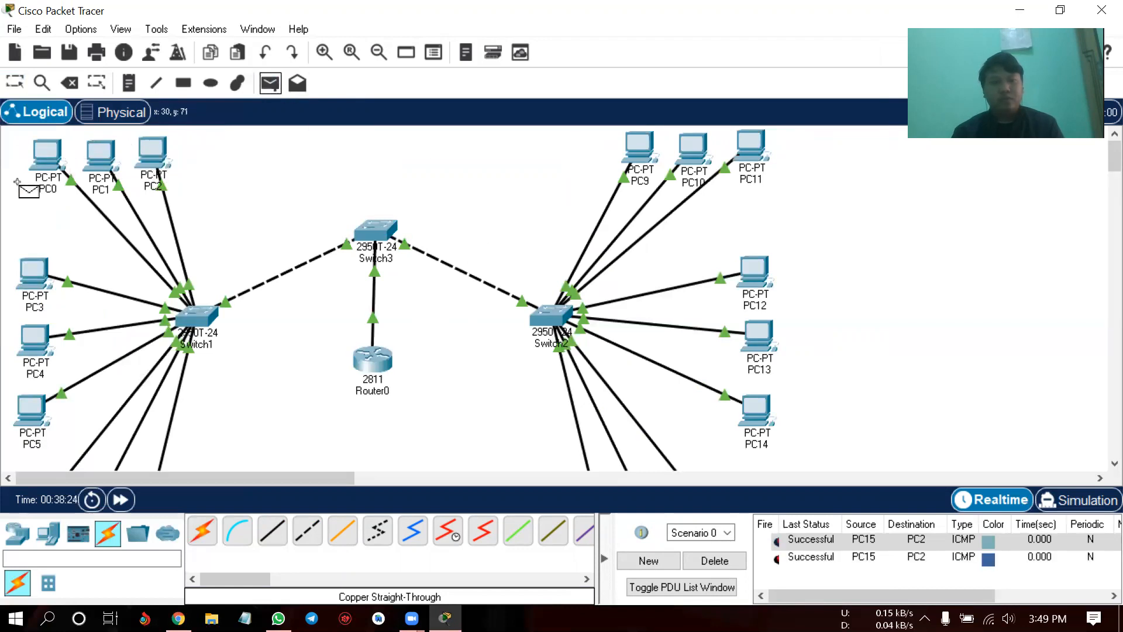
scroll(702, 351, down, 5)
click(721, 286)
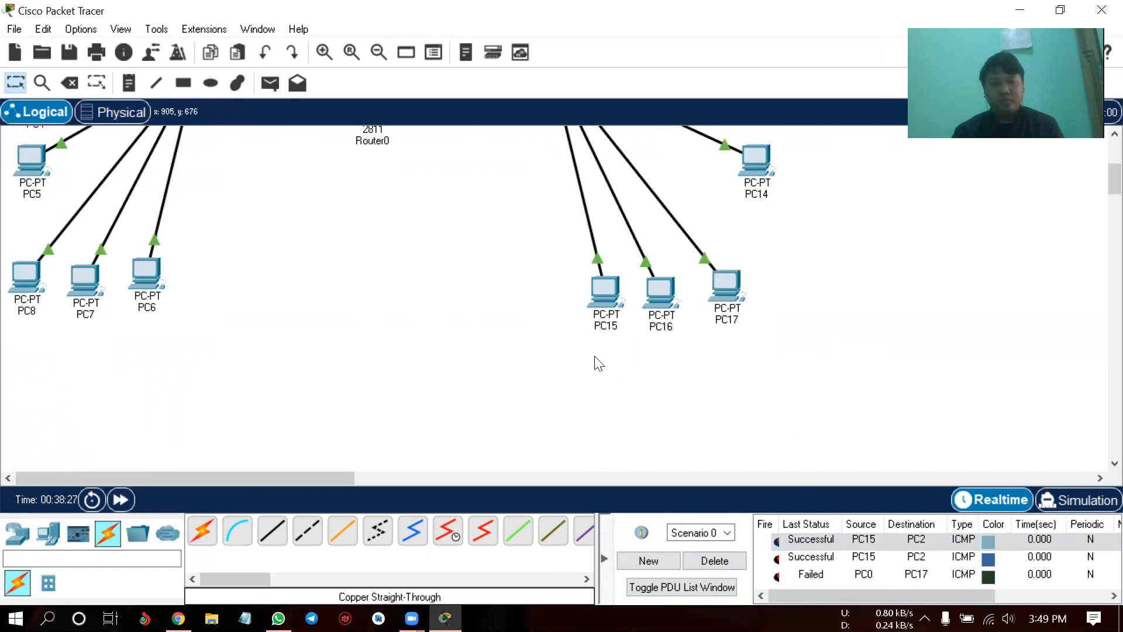
scroll(648, 358, up, 5)
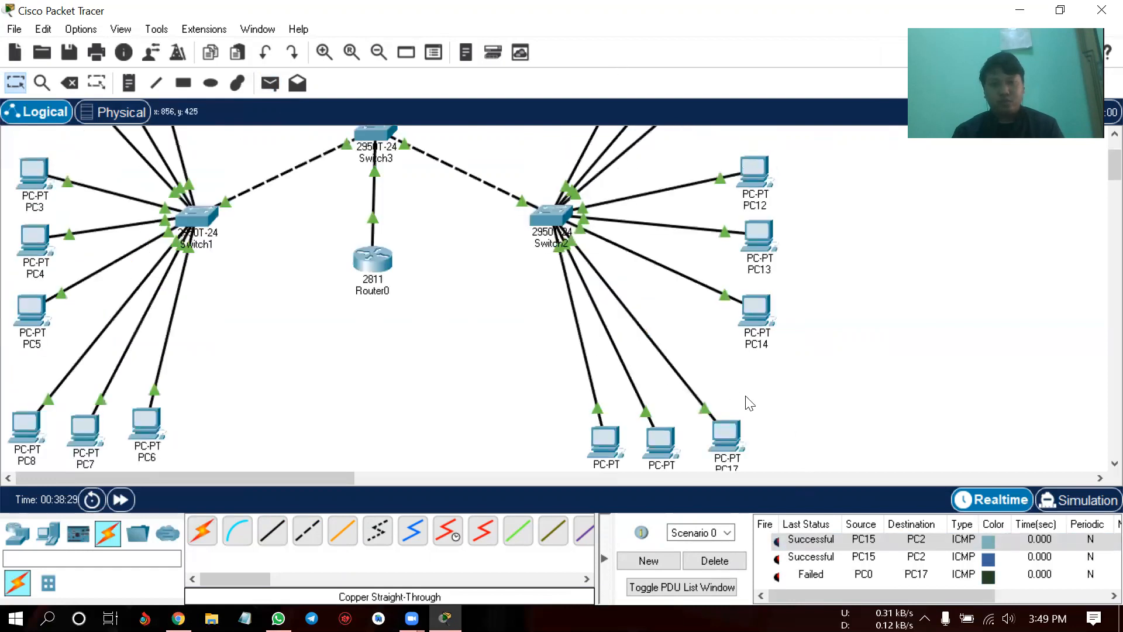
click(271, 85)
click(49, 154)
scroll(416, 380, down, 3)
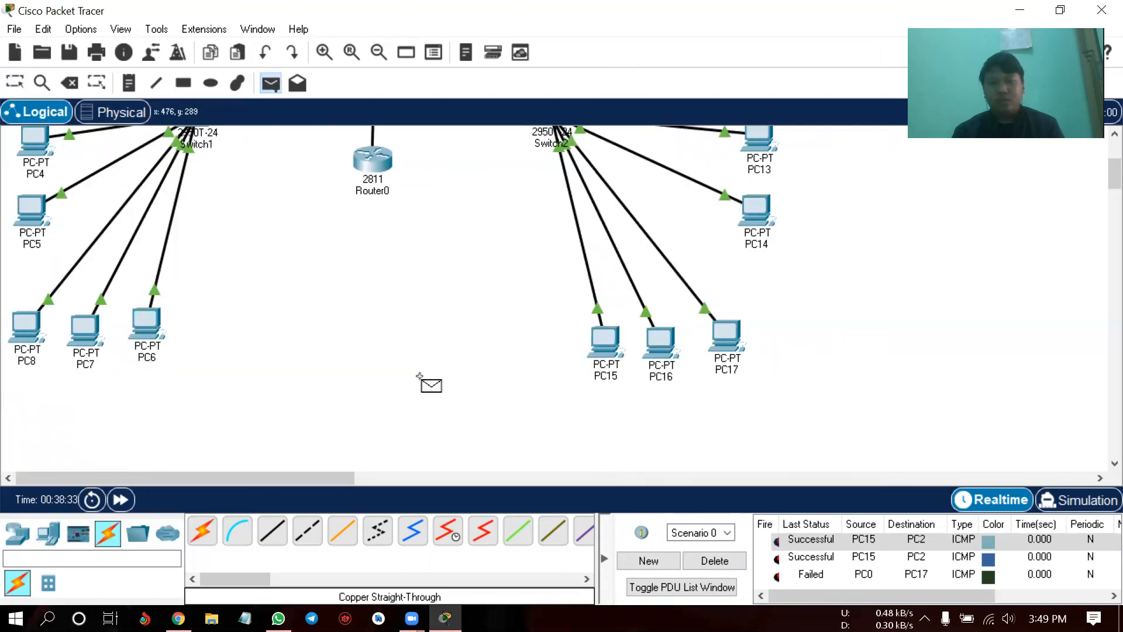
click(727, 327)
click(727, 562)
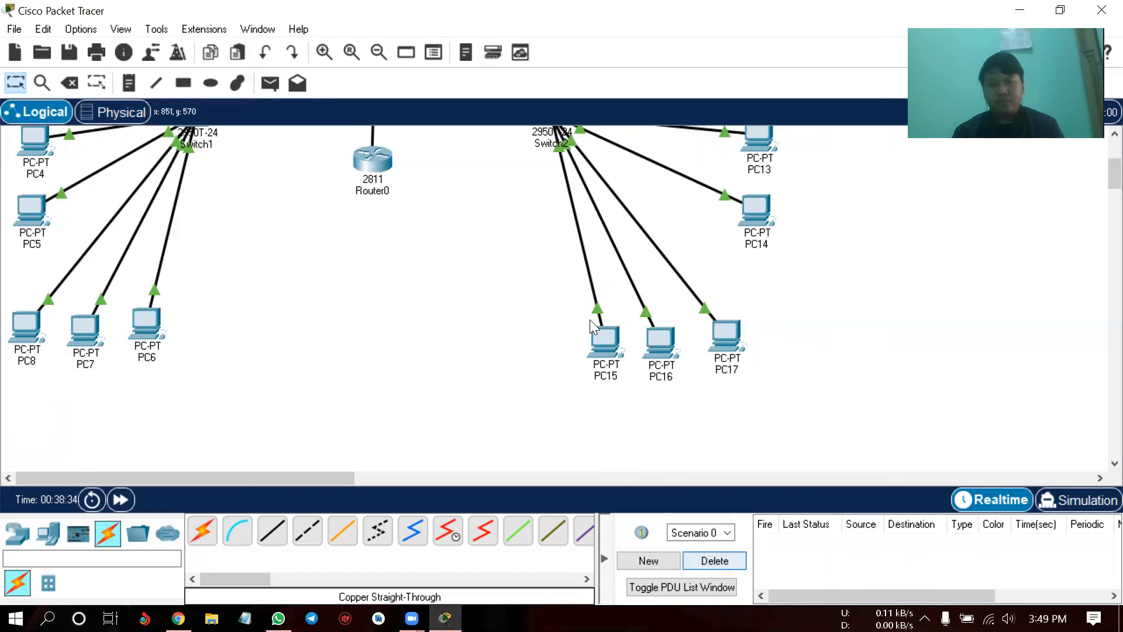
- Send a simple PDU from PC17 to PC0 to test communication in the opposite direction
click(277, 85)
click(727, 329)
scroll(514, 291, up, 3)
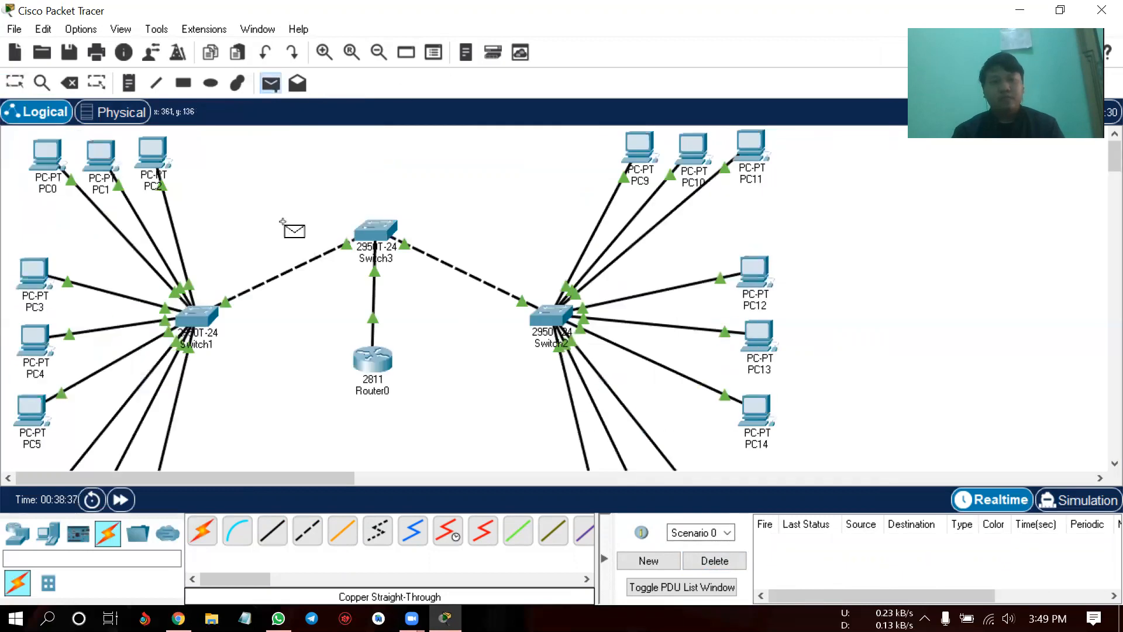
click(52, 156)
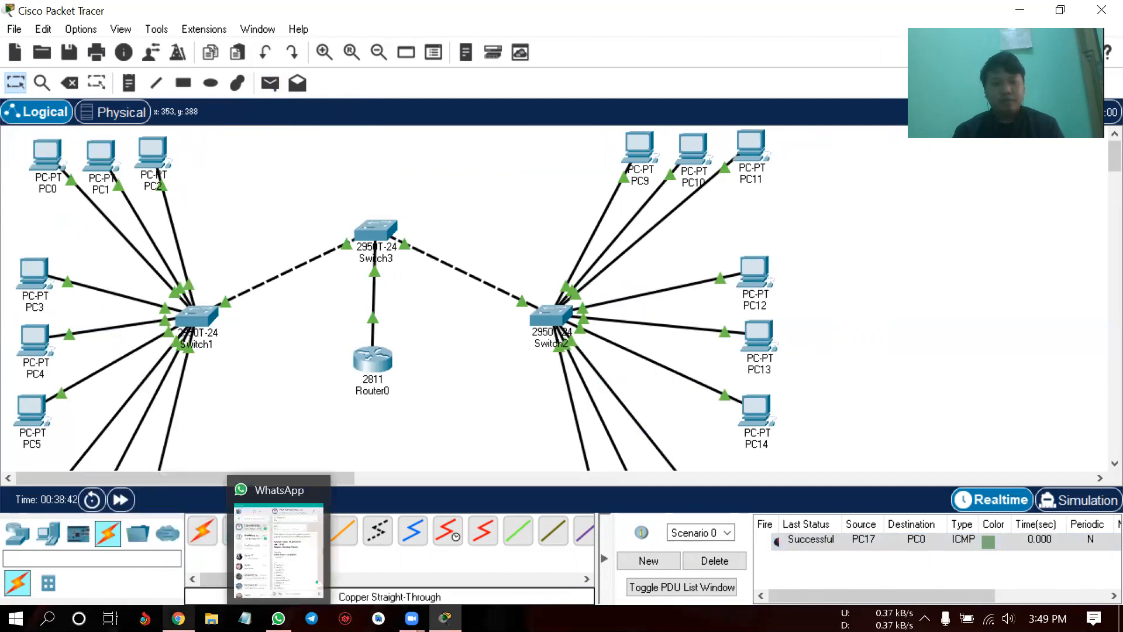
- Switch to Chrome and review the instructions and ten tasks in SOAL UTS GENAP 20-21 MPJ.pdf
click(168, 528)
click(143, 11)
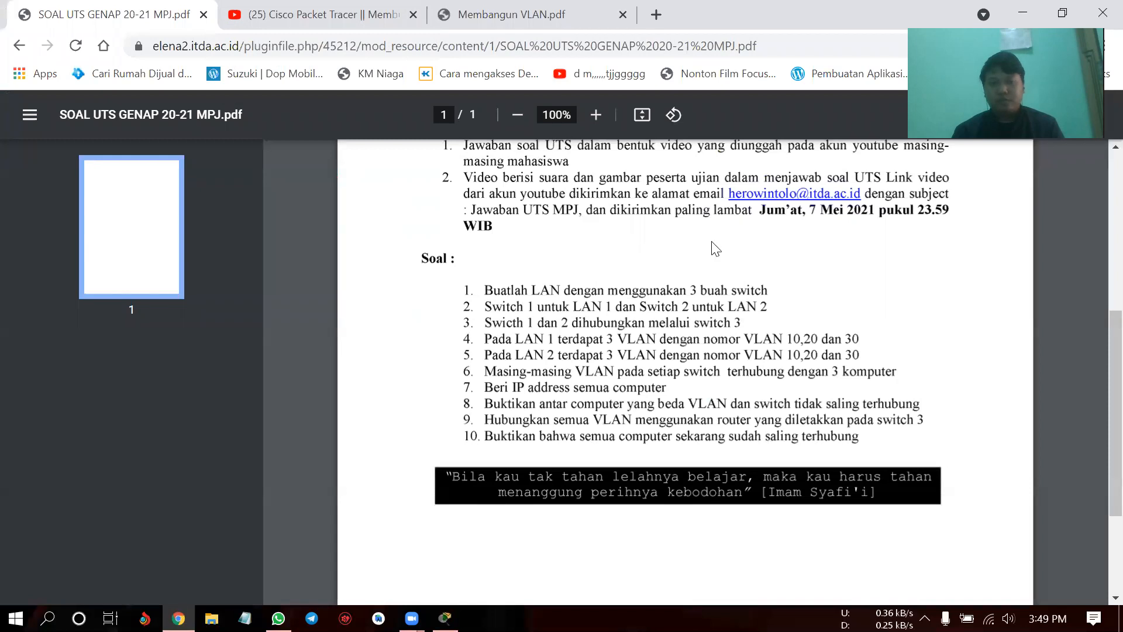
scroll(684, 351, down, 1)
scroll(583, 373, down, 1)
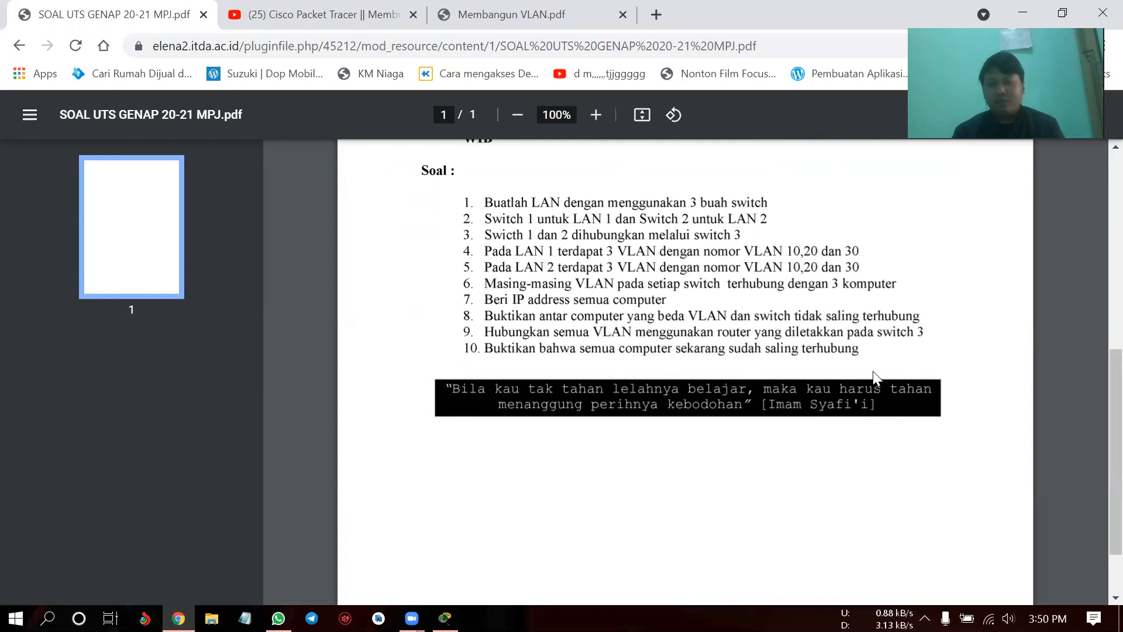
scroll(774, 419, up, 4)
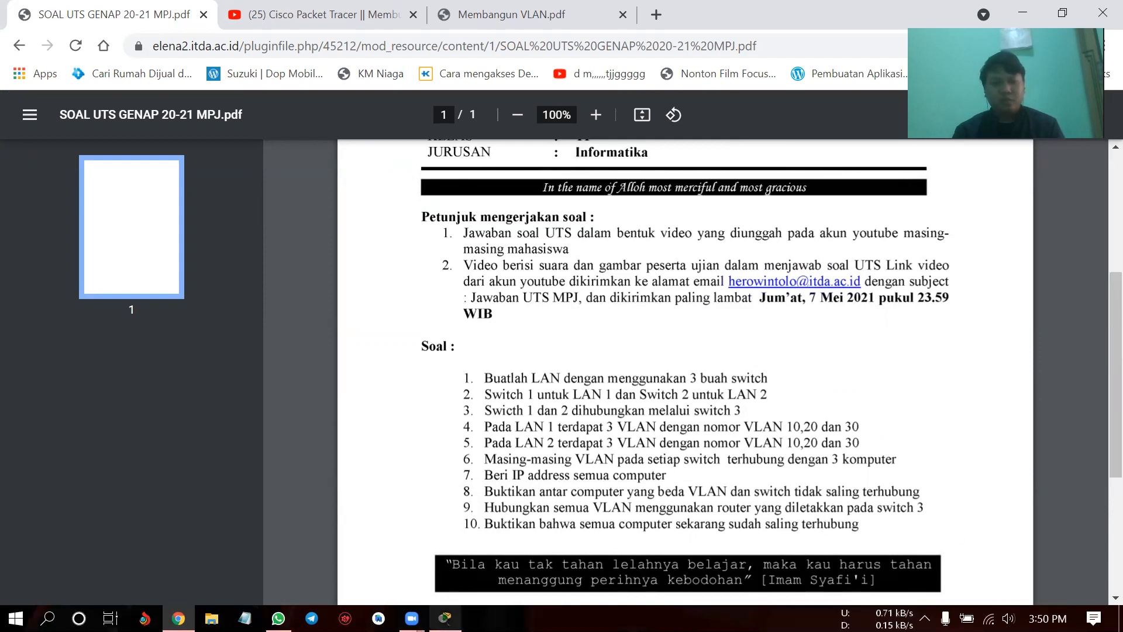
- Return to Cisco Packet Tracer and look over the complete network topology
click(445, 618)
scroll(351, 324, down, 3)
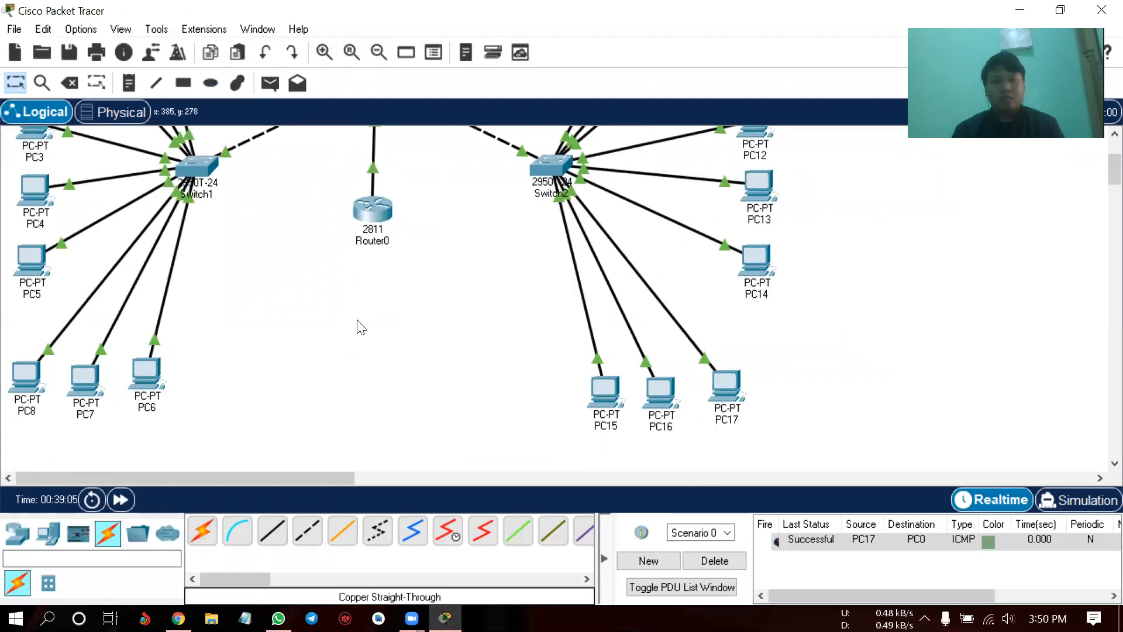
scroll(468, 374, up, 3)
scroll(462, 384, up, 2)
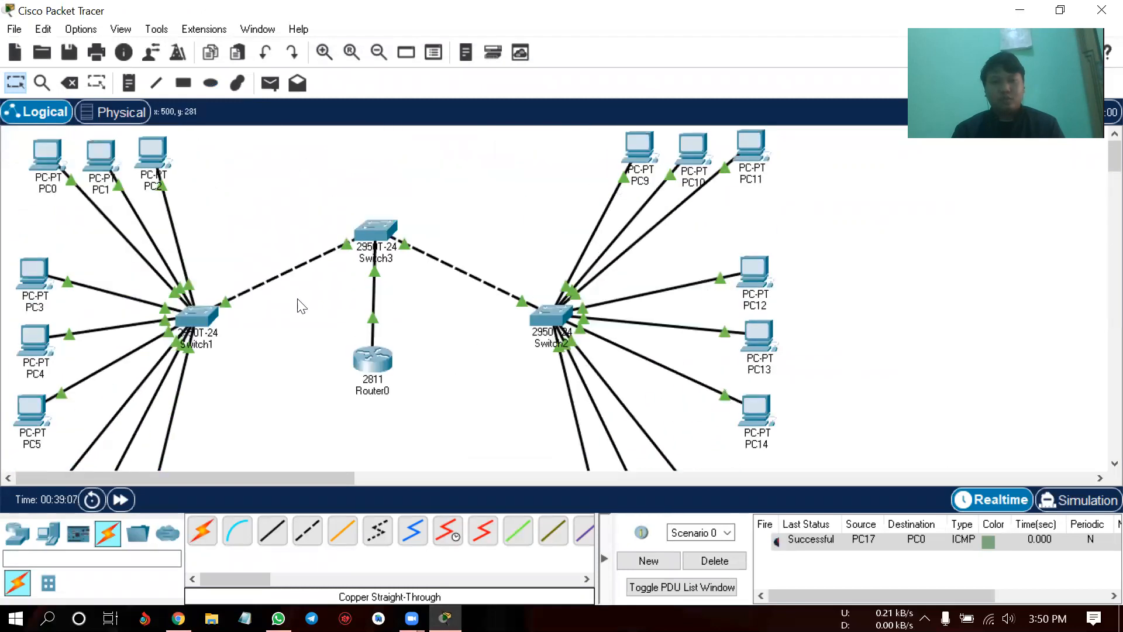